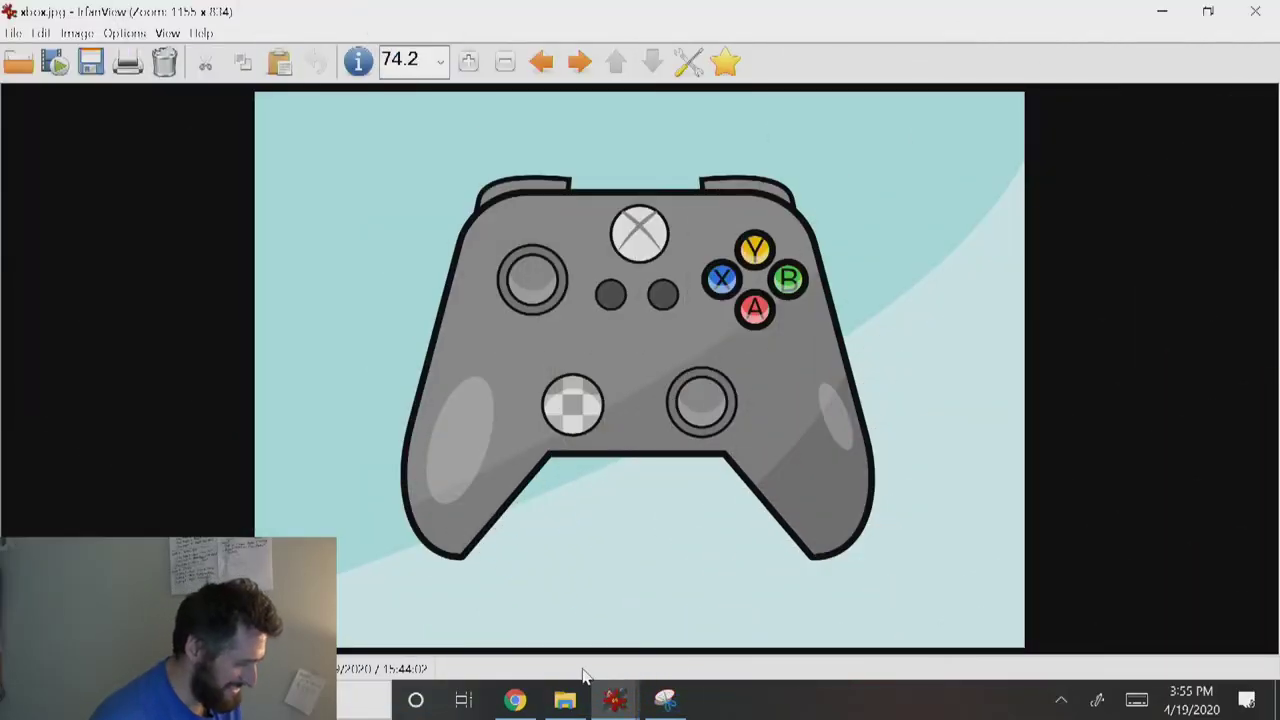
Switch to Gravit Designer and move the whole finished controller artwork further left to free up canvas space.
click(514, 700)
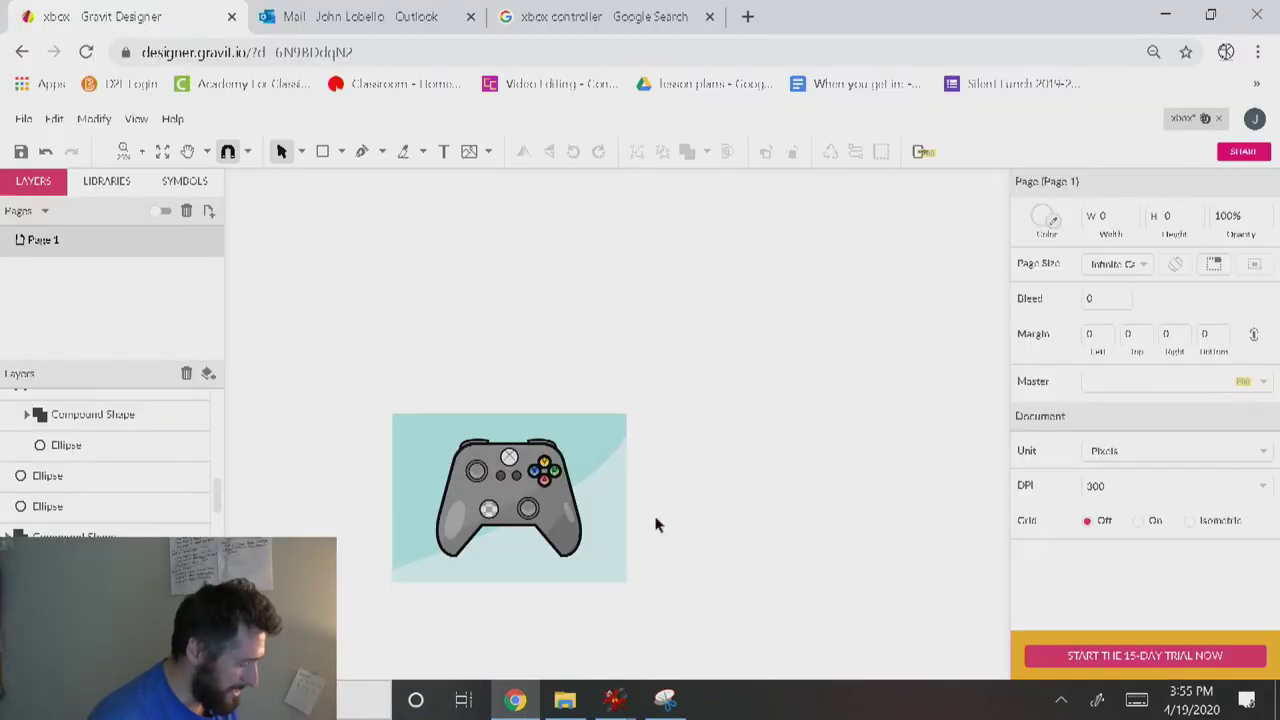
drag(680, 531, 410, 395)
drag(555, 446, 477, 462)
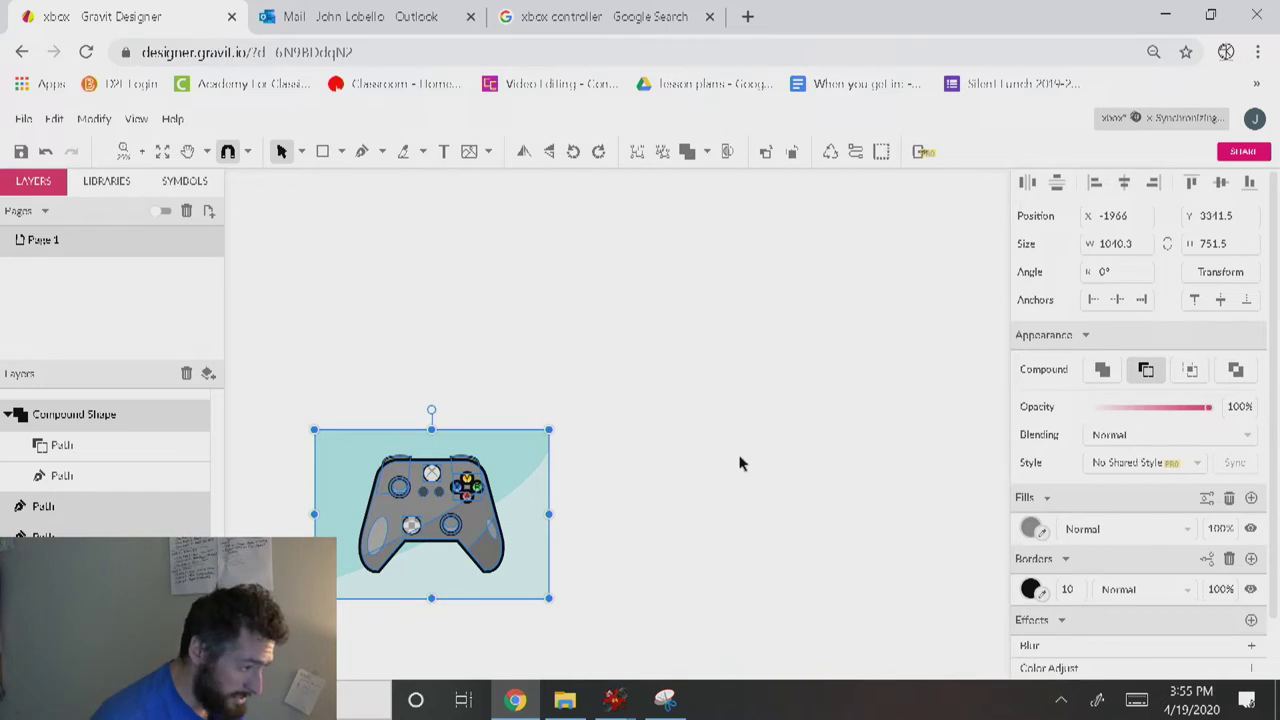
click(644, 455)
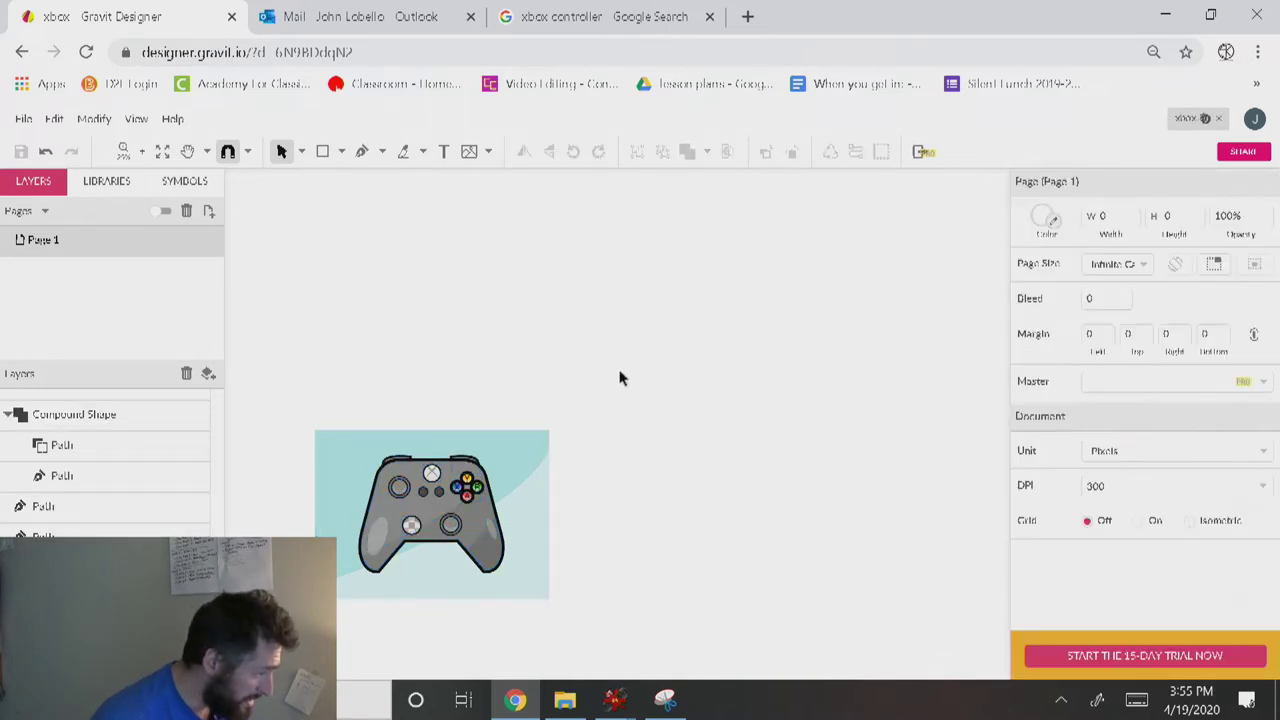
Draw a rectangle about 930 by 600 px in the empty canvas area to the right of the controller artwork.
scroll(659, 566, up, 3)
key(h)
drag(659, 566, 668, 388)
key(v)
key(h)
key(v)
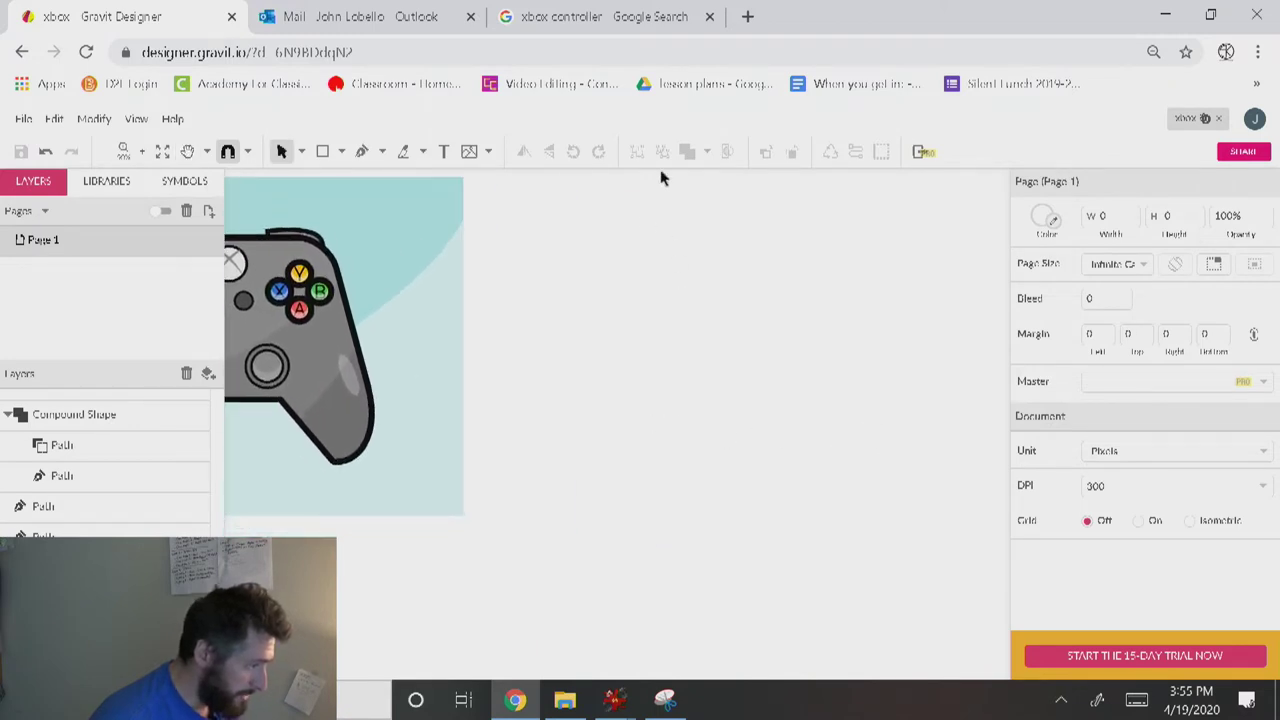
click(322, 151)
mouse_move(584, 222)
mouse_down()
mouse_move(731, 309)
mouse_move(1015, 443)
mouse_move(959, 491)
mouse_move(1003, 491)
mouse_up()
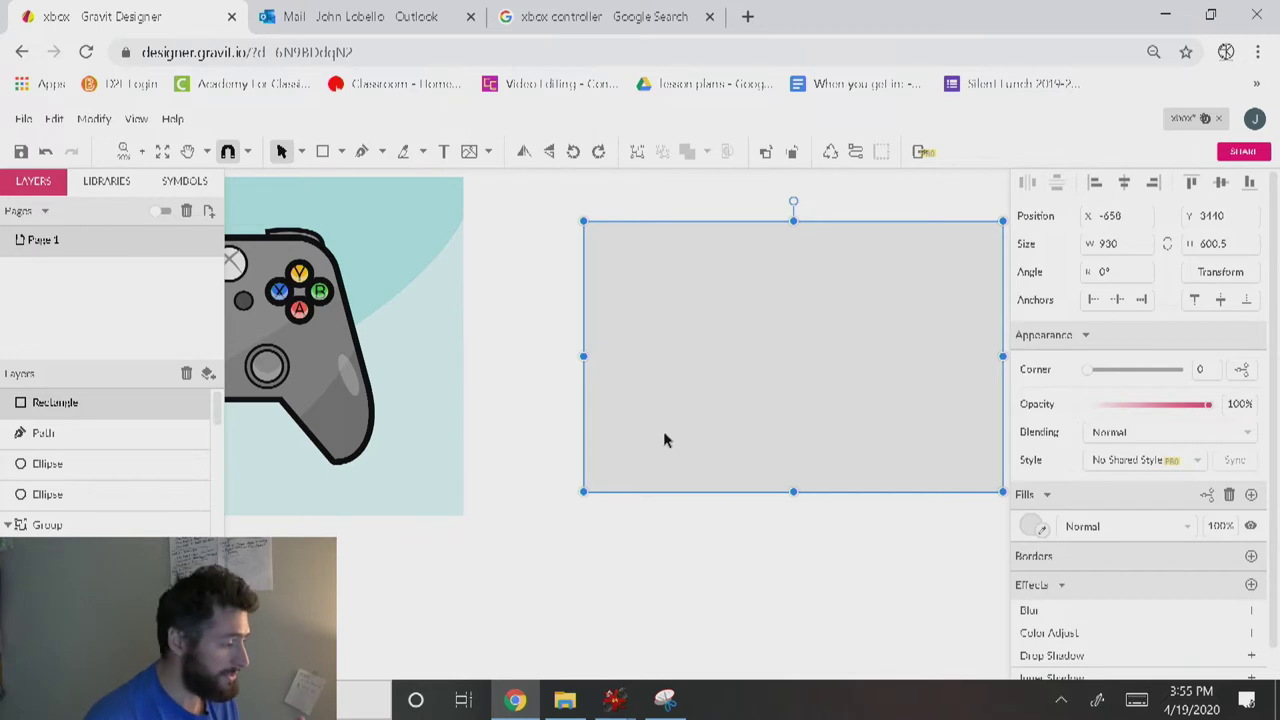
Draw a narrower rectangle against the large rectangle's upper edge and another about 694 by 135 px against its lower edge.
scroll(636, 272, up, 1)
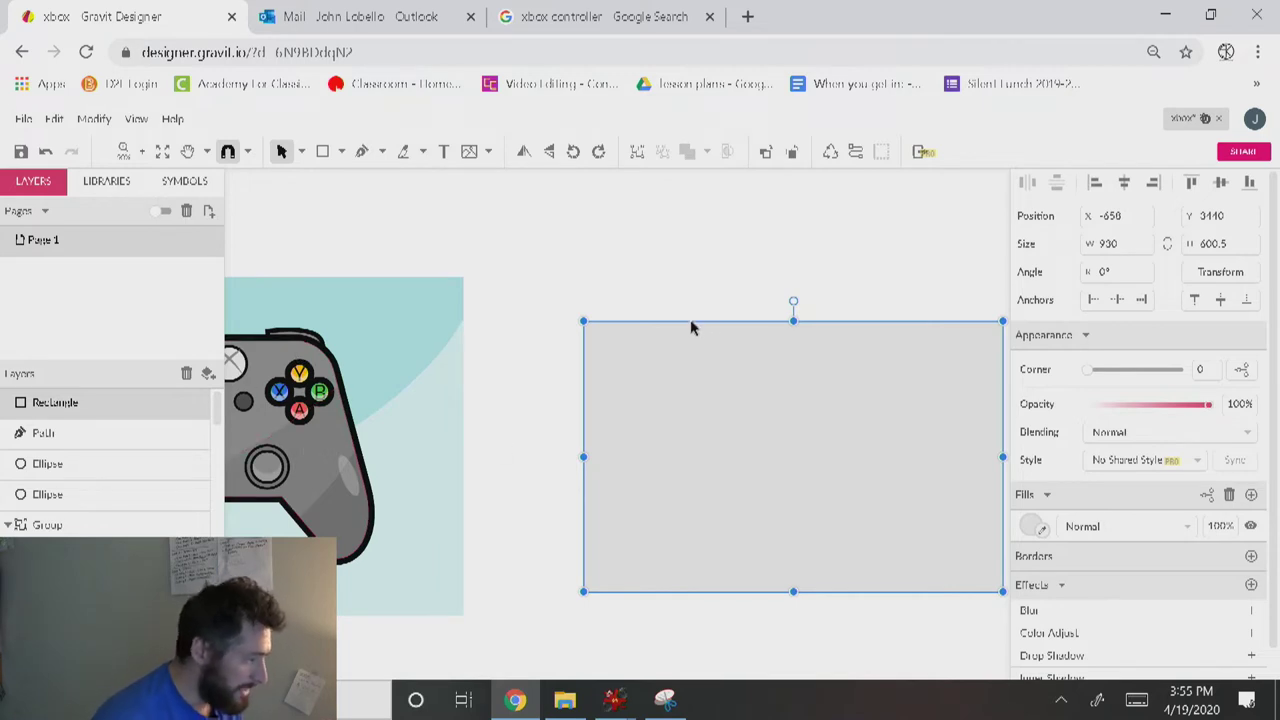
click(322, 151)
drag(640, 247, 962, 321)
key(r)
mouse_move(622, 637)
mouse_down()
mouse_move(674, 609)
mouse_move(963, 600)
mouse_up()
click(322, 151)
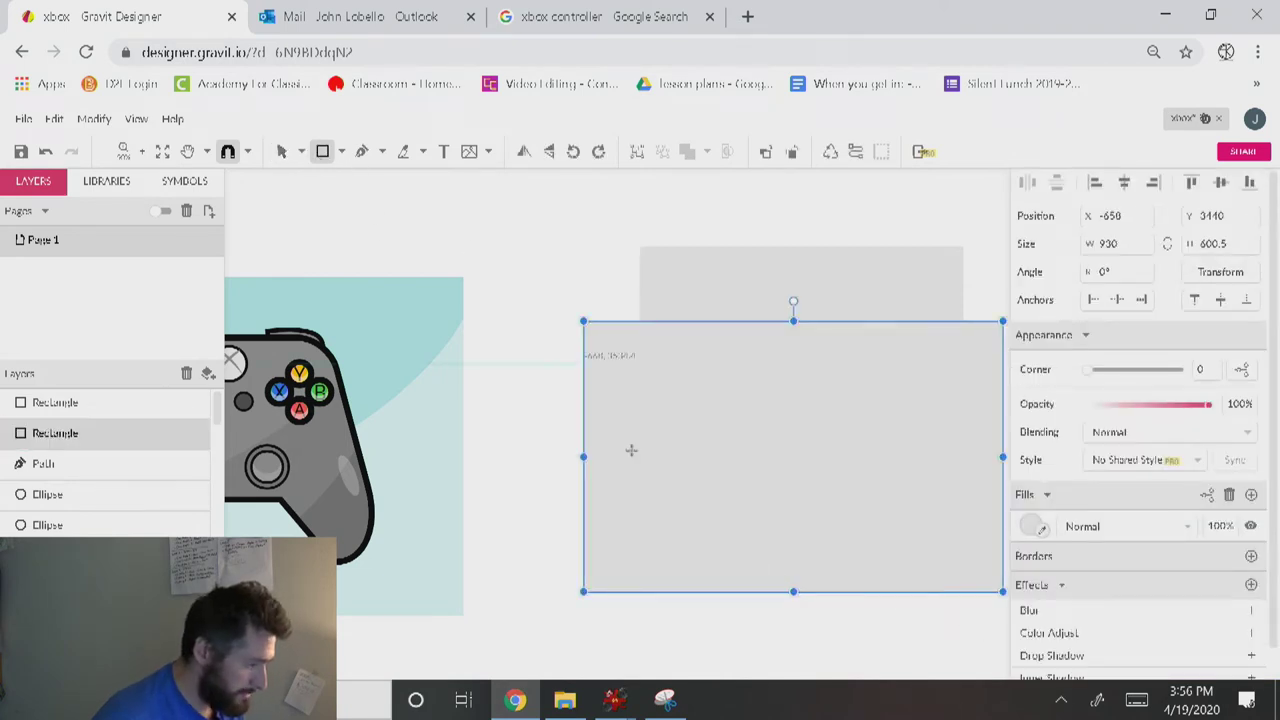
drag(651, 653, 963, 592)
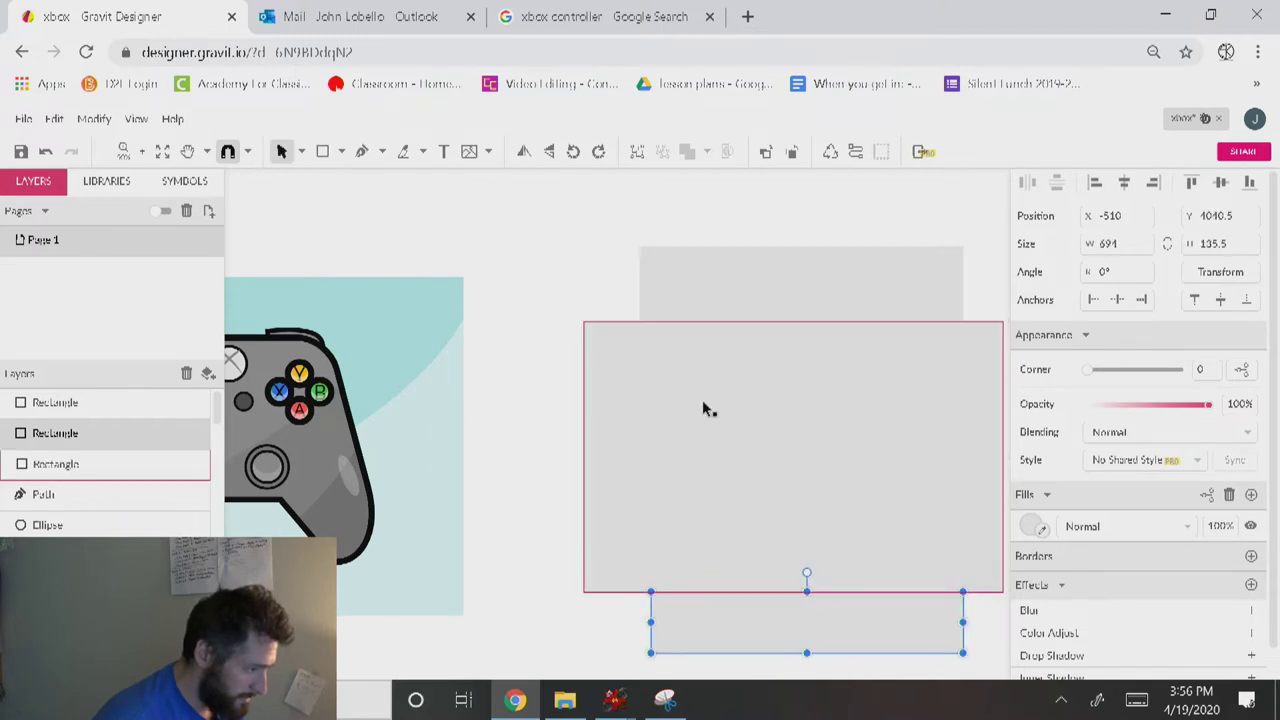
Centre the three rectangles horizontally on each other and convert them all to paths.
click(778, 424)
drag(570, 192, 894, 686)
click(93, 118)
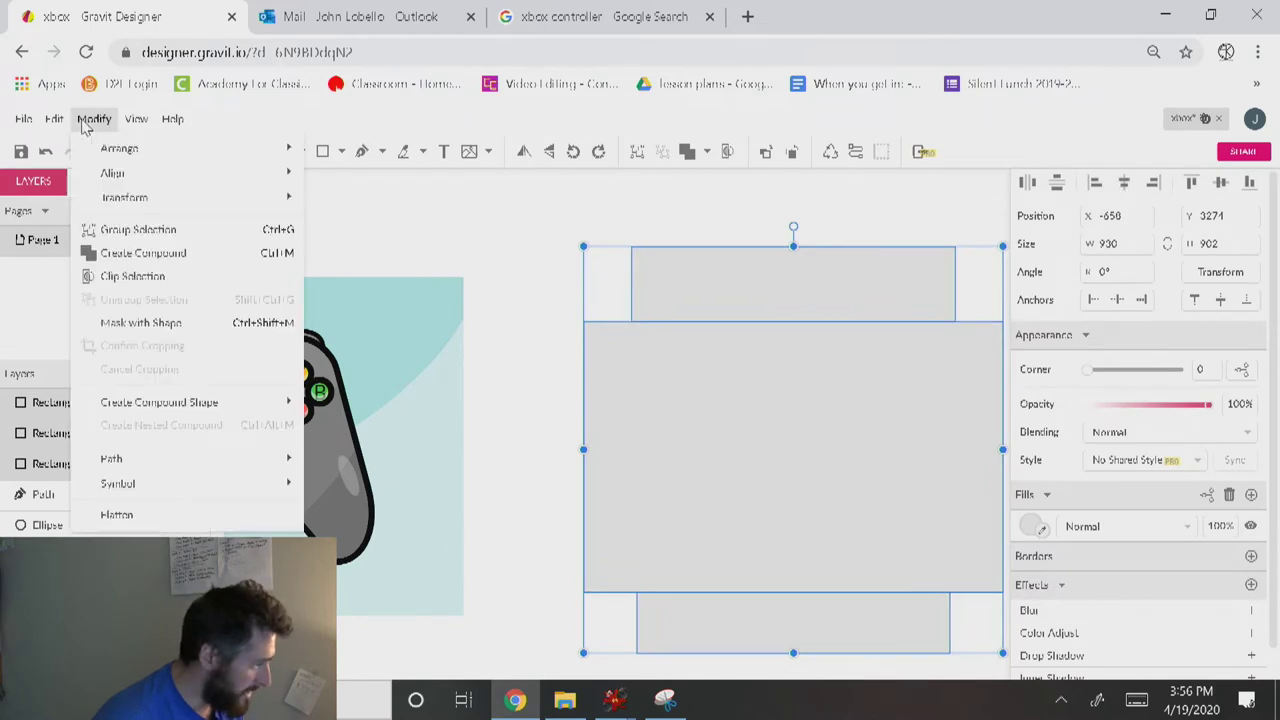
mouse_move(175, 460)
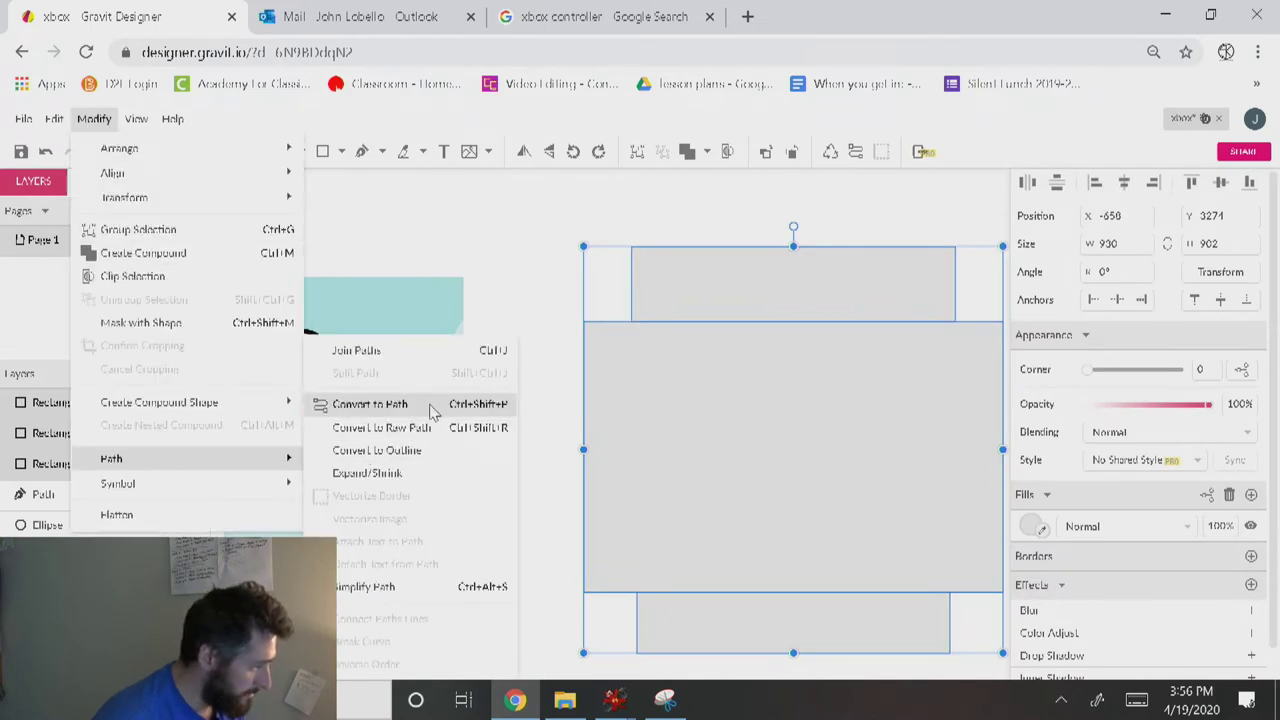
click(350, 404)
click(560, 307)
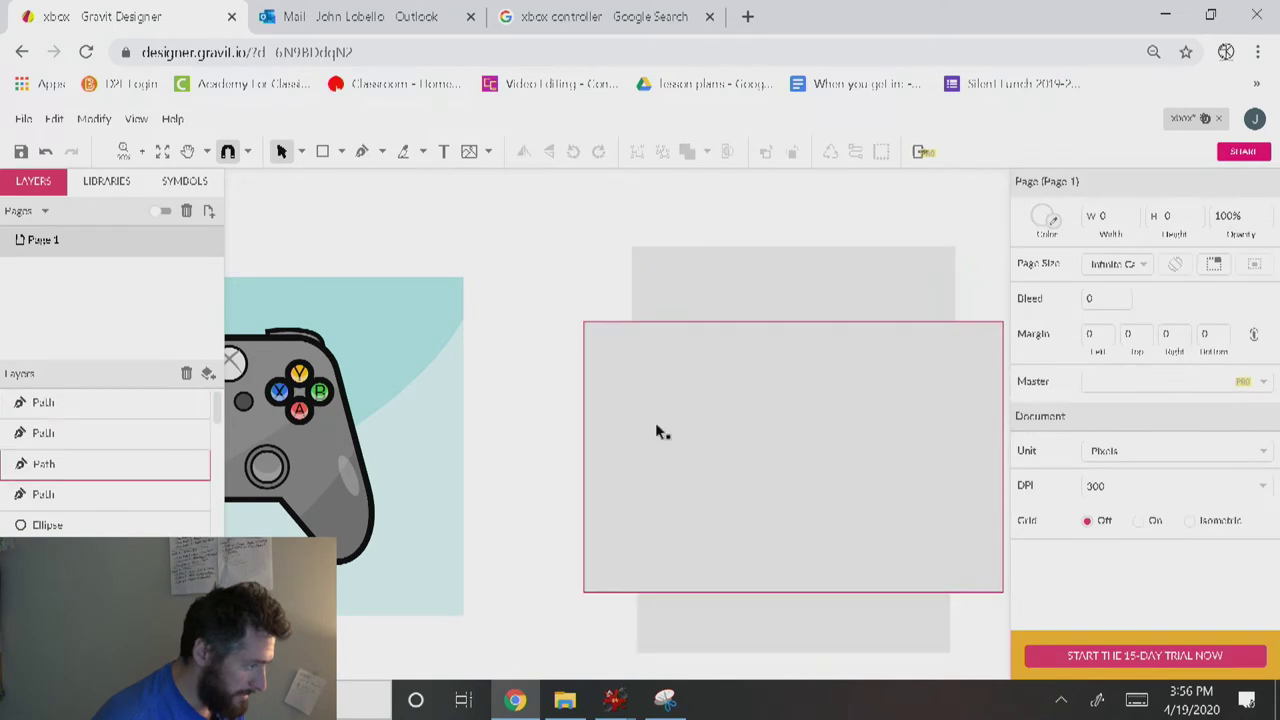
Move the large path's two upper corners inward to the upper rectangle's edges and round both with a corner value of 100.
click(730, 387)
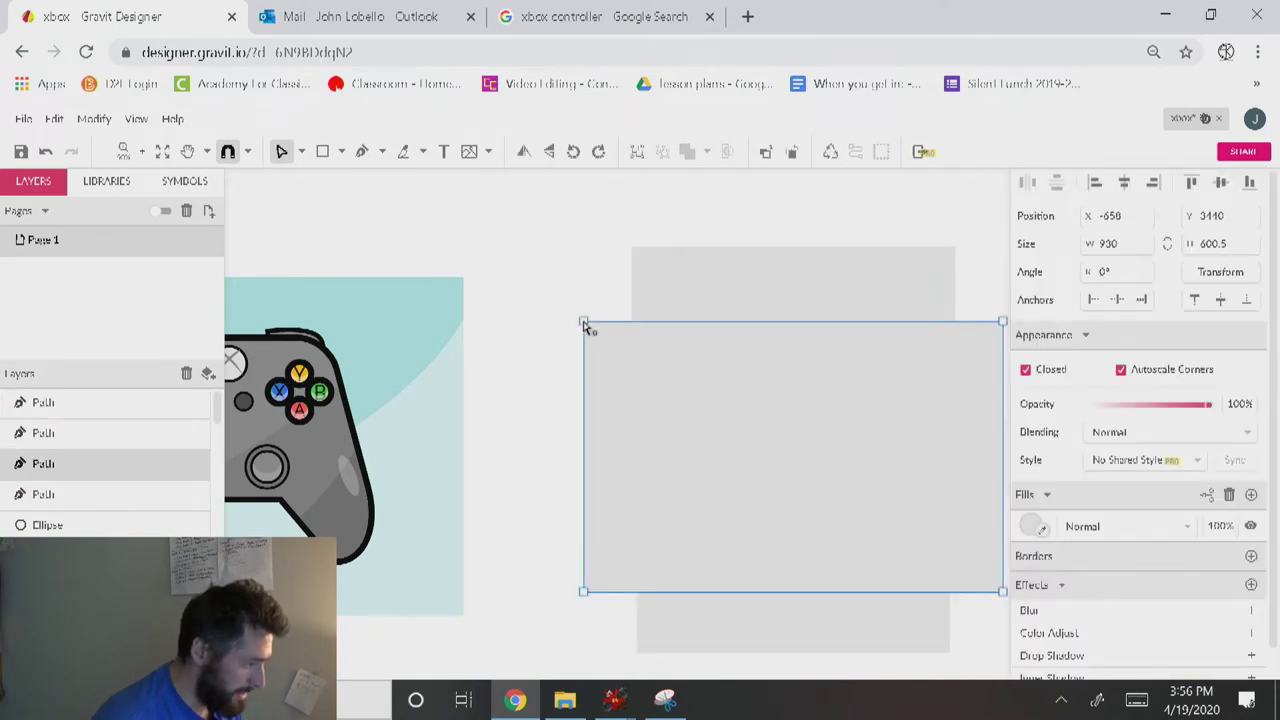
drag(585, 324, 632, 326)
drag(1002, 322, 956, 322)
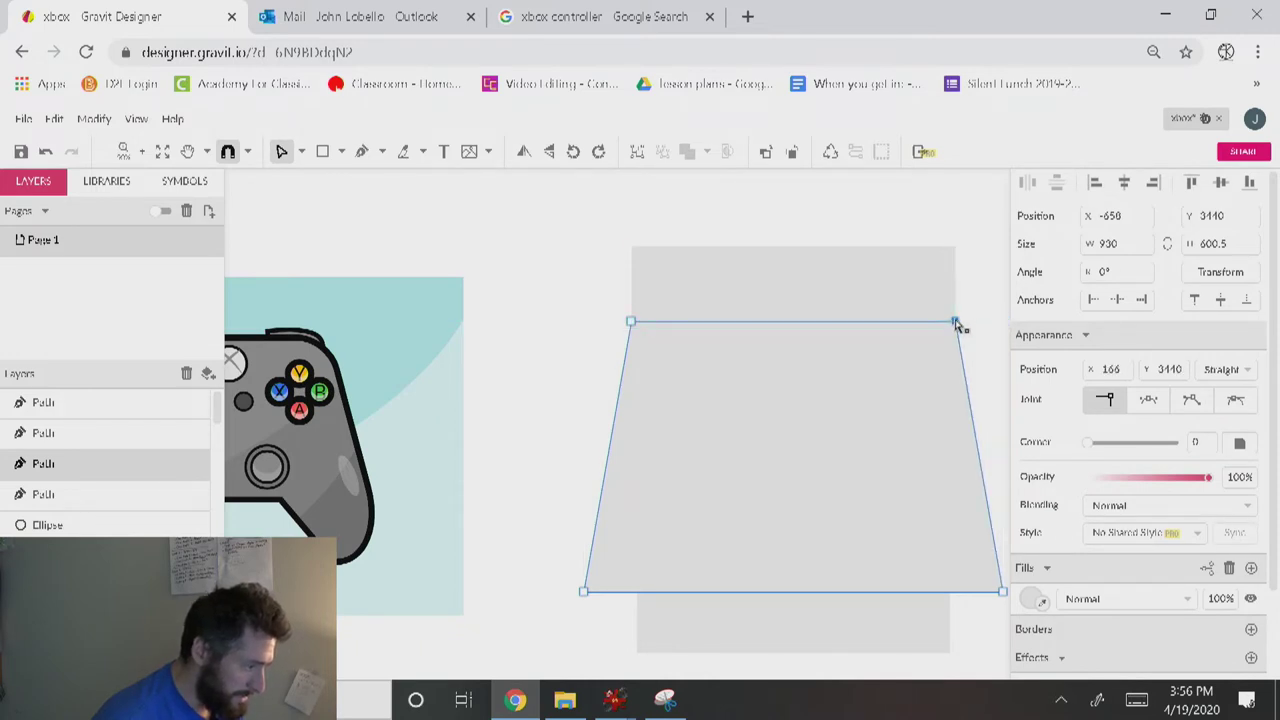
click(631, 324)
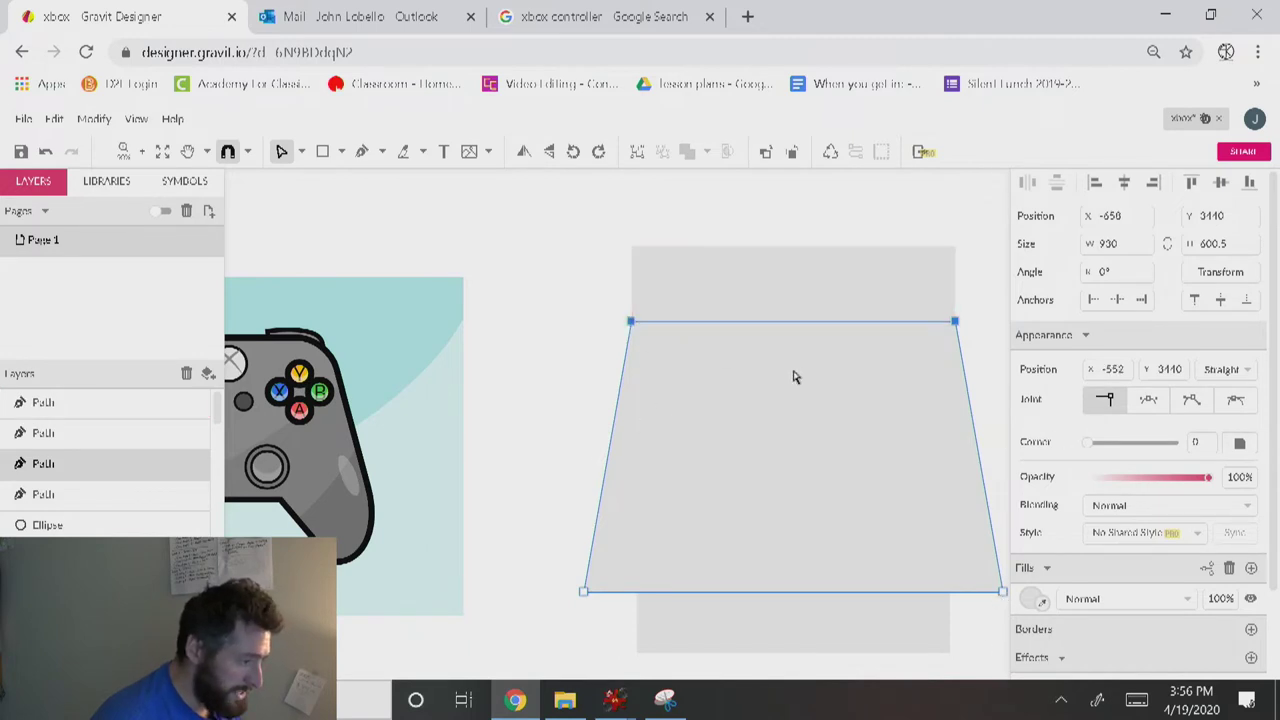
drag(1095, 450, 1188, 441)
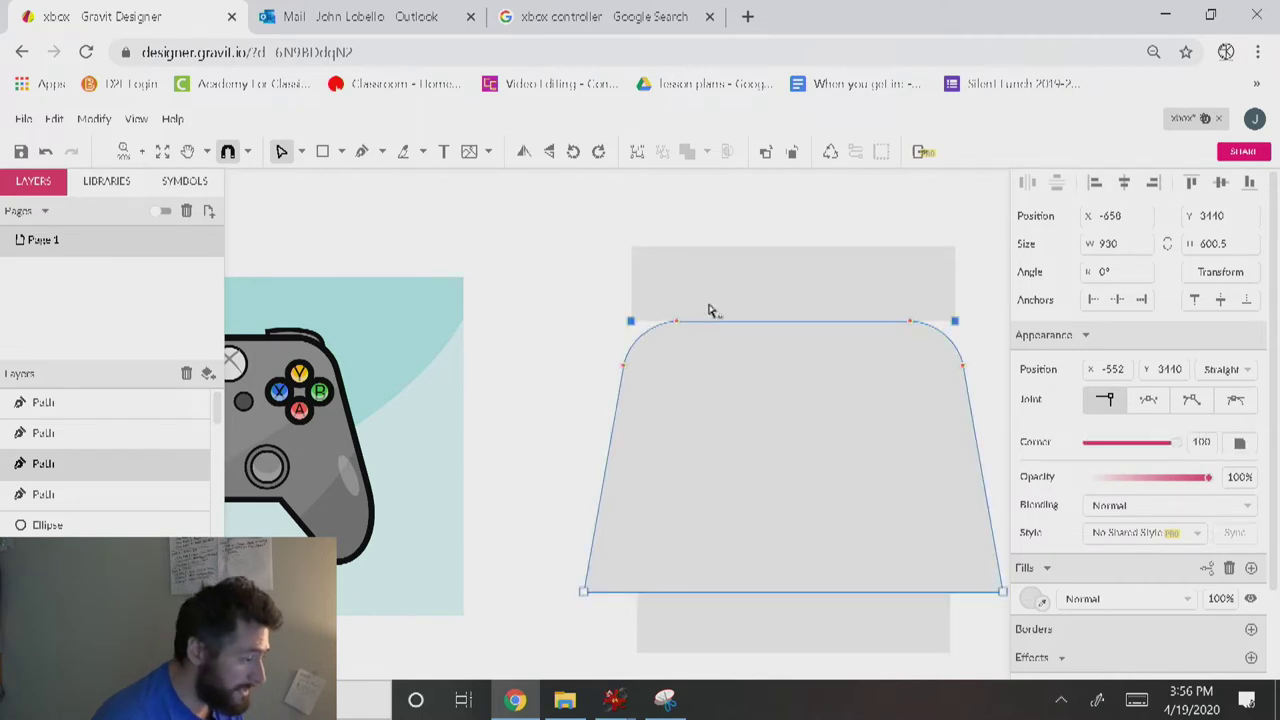
Fill the large rounded shape with a medium-light grey swatch.
click(1031, 598)
click(1141, 556)
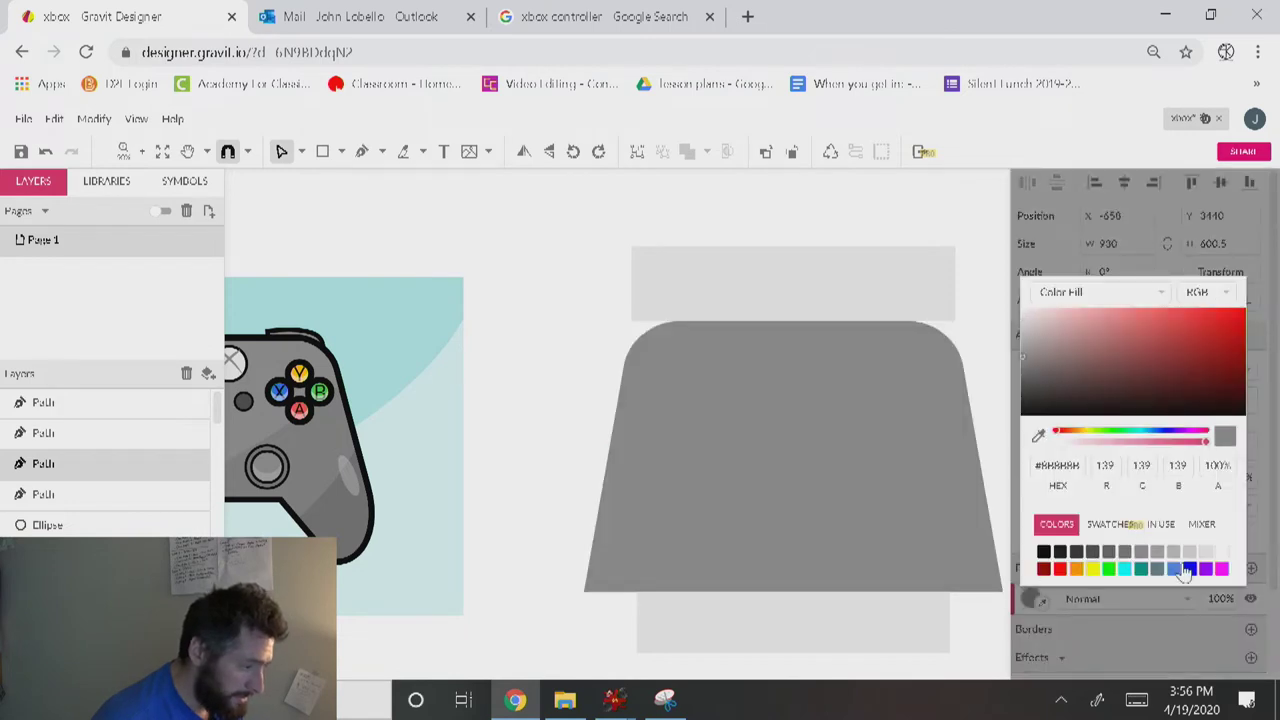
click(1173, 552)
click(540, 370)
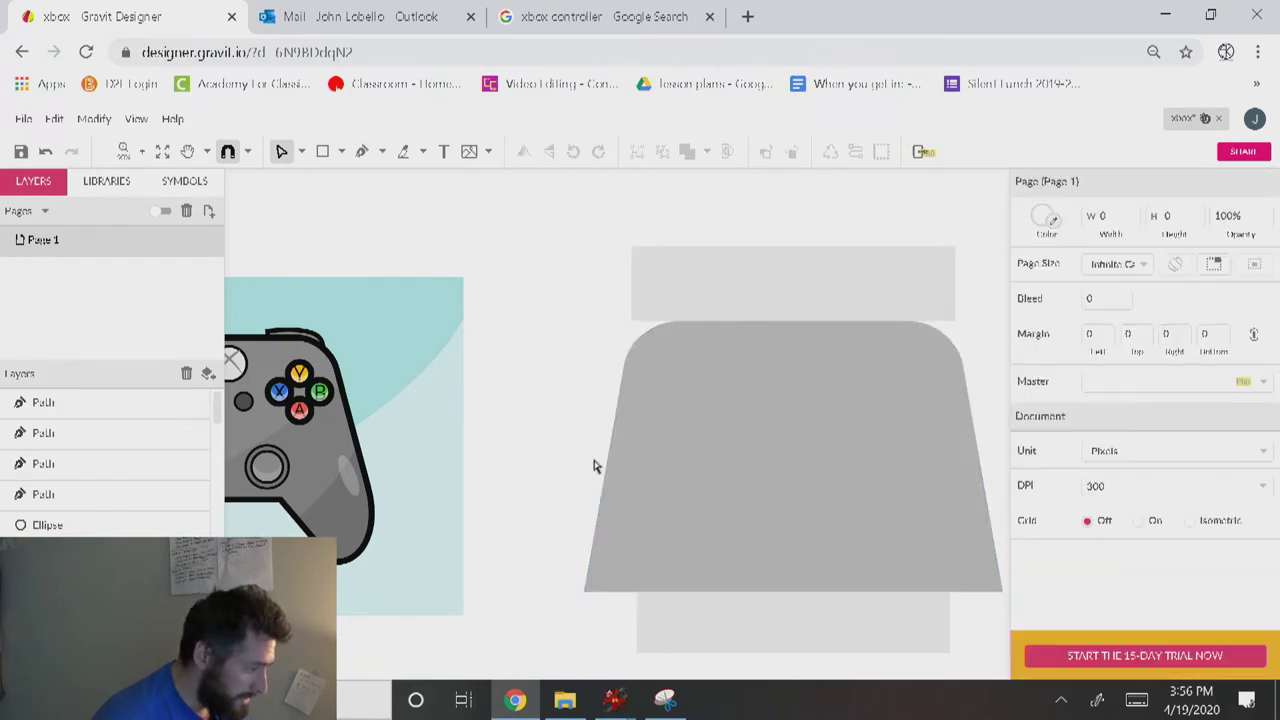
Add two anchor points on the large shape's lower edge where the lower rectangle's upper corners meet it.
click(727, 619)
click(742, 512)
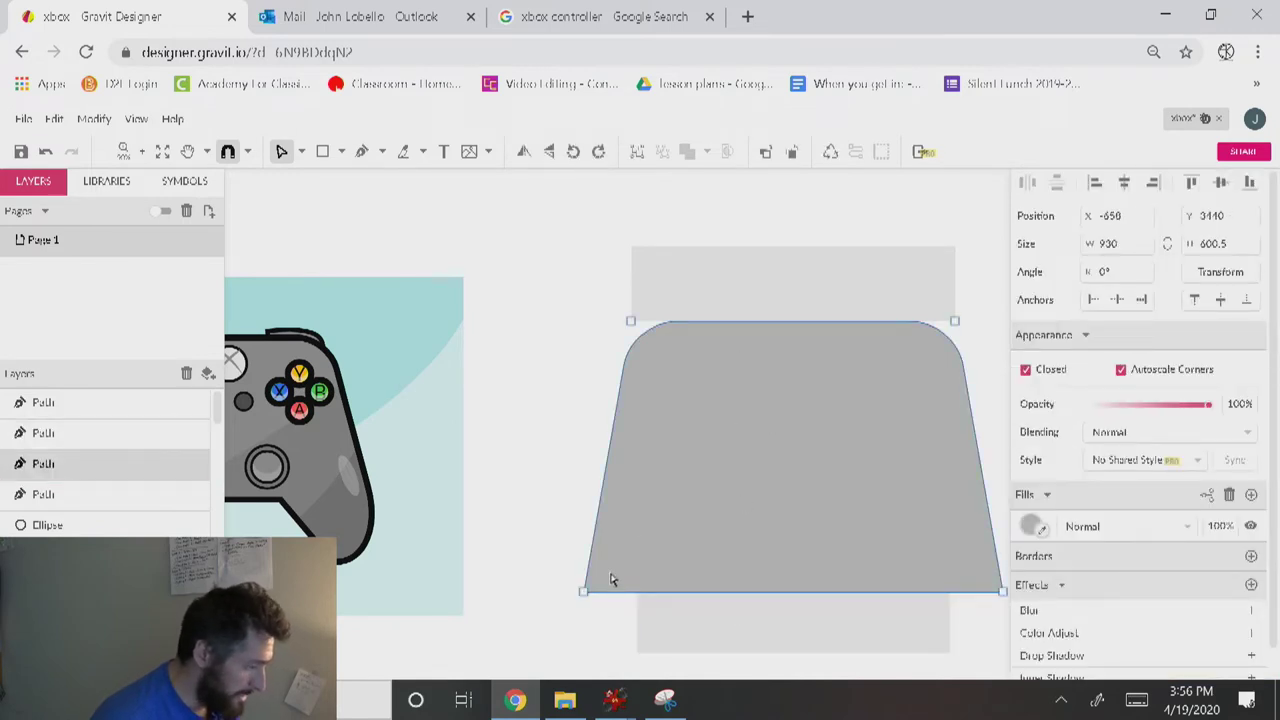
key(p)
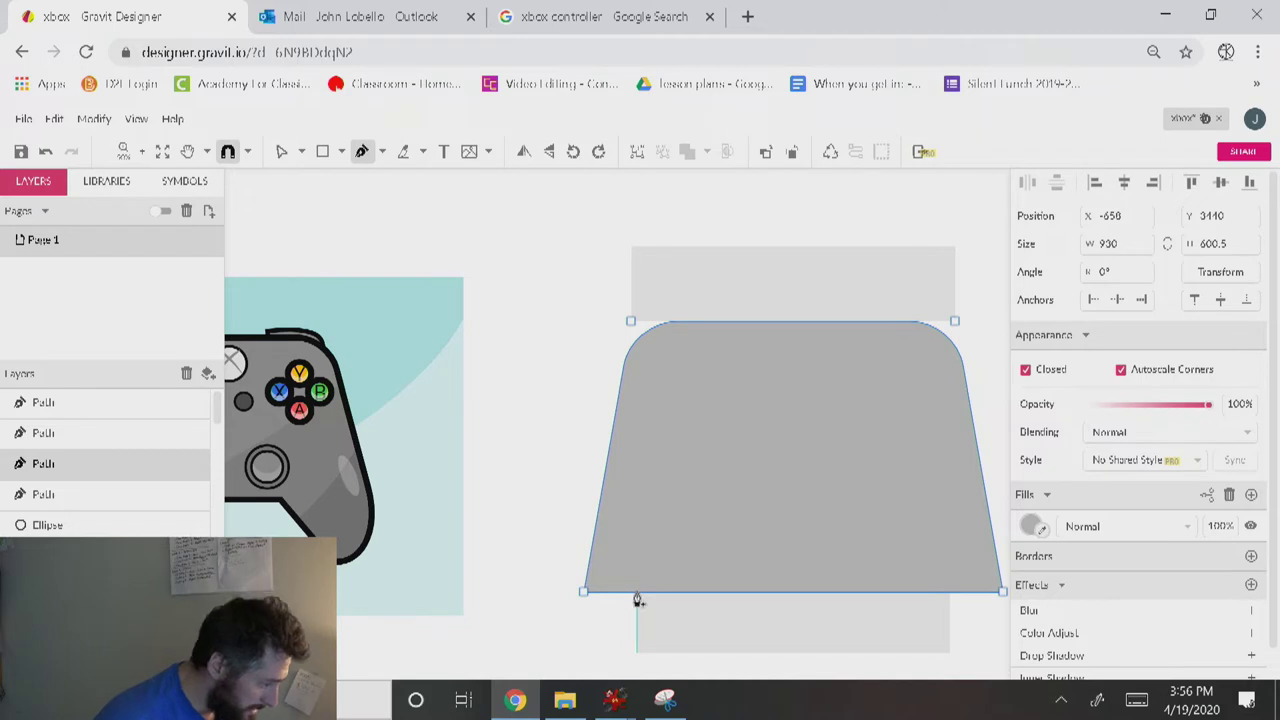
click(636, 593)
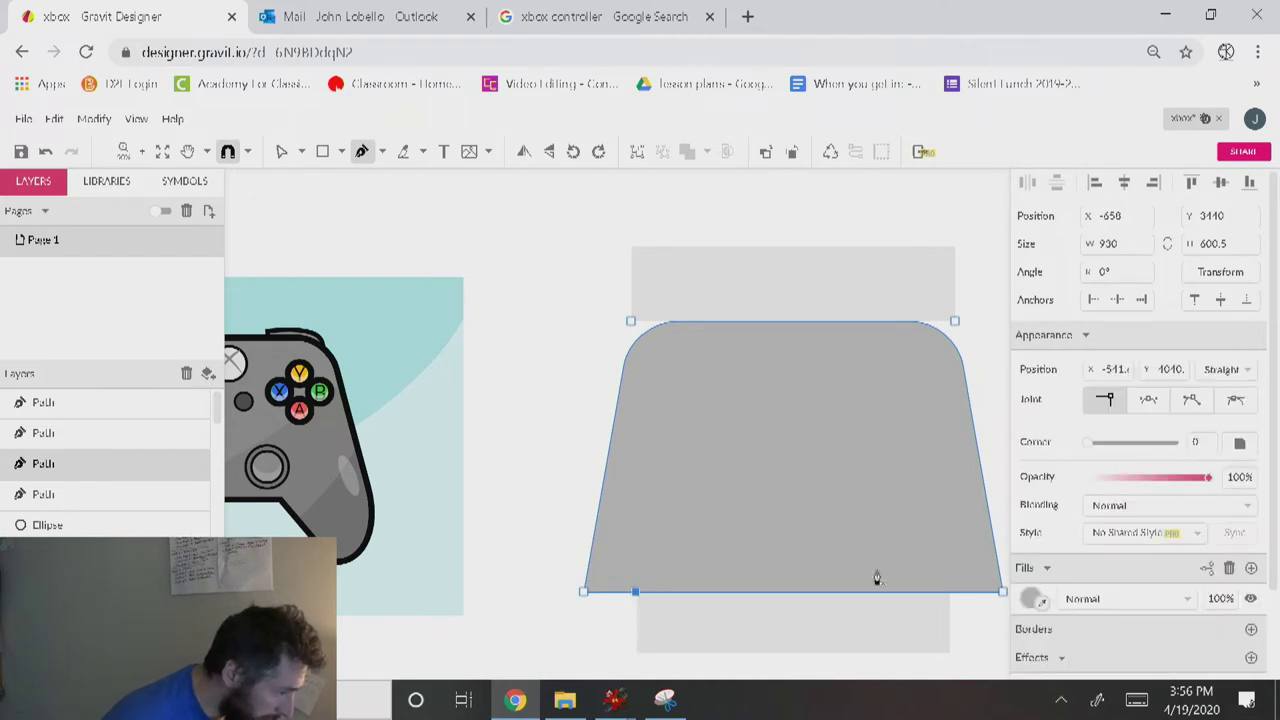
click(950, 592)
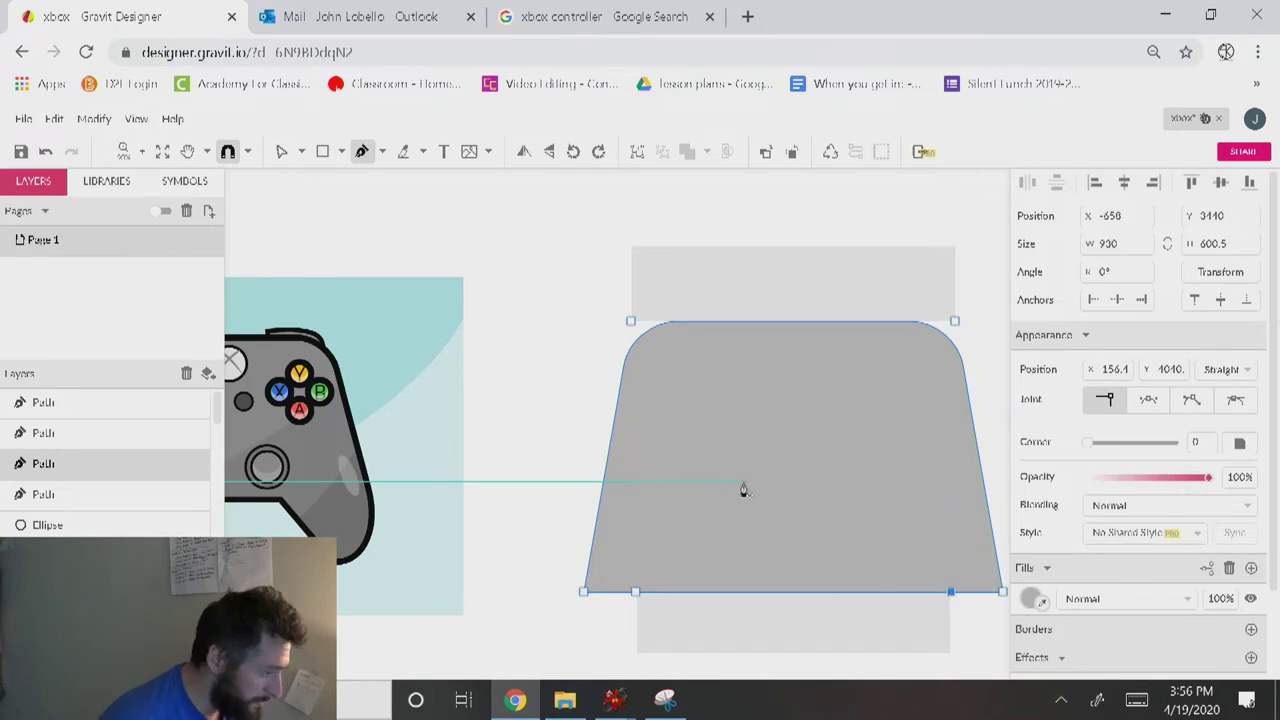
Round the large shape's two outer lower corners, enlarging both to a corner value of about 189.
key(v)
click(584, 592)
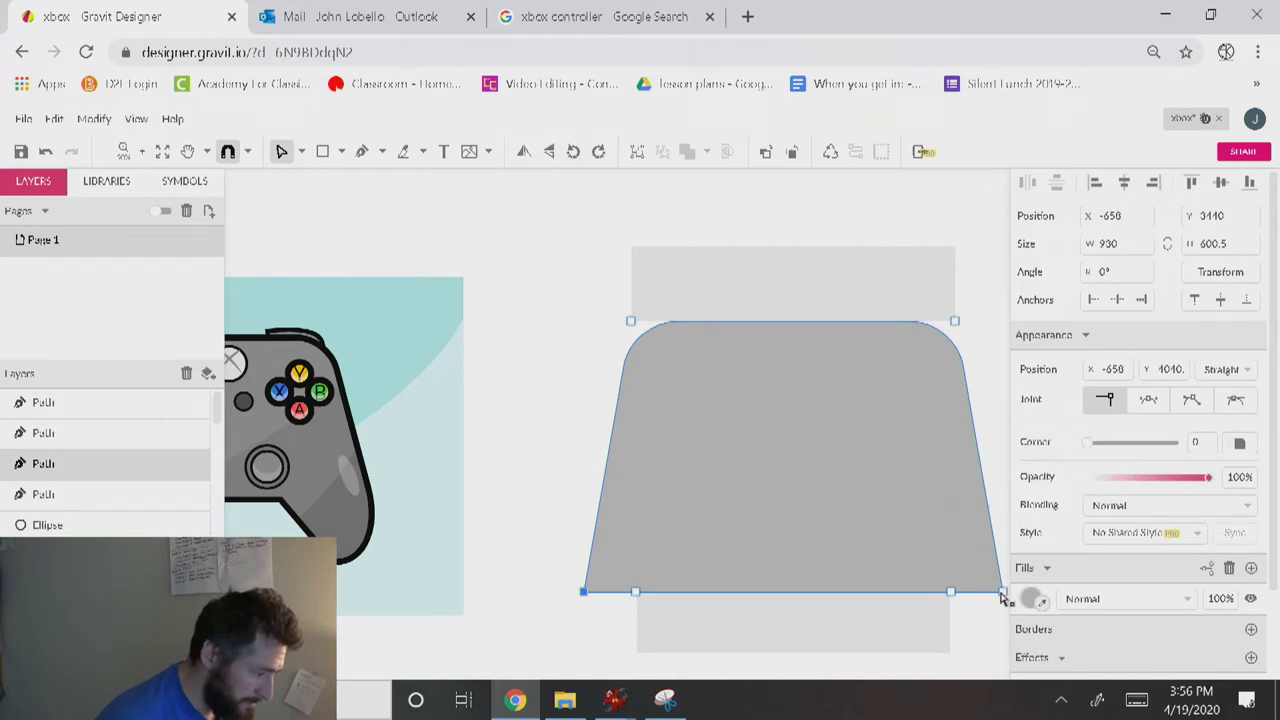
drag(1093, 442, 1172, 442)
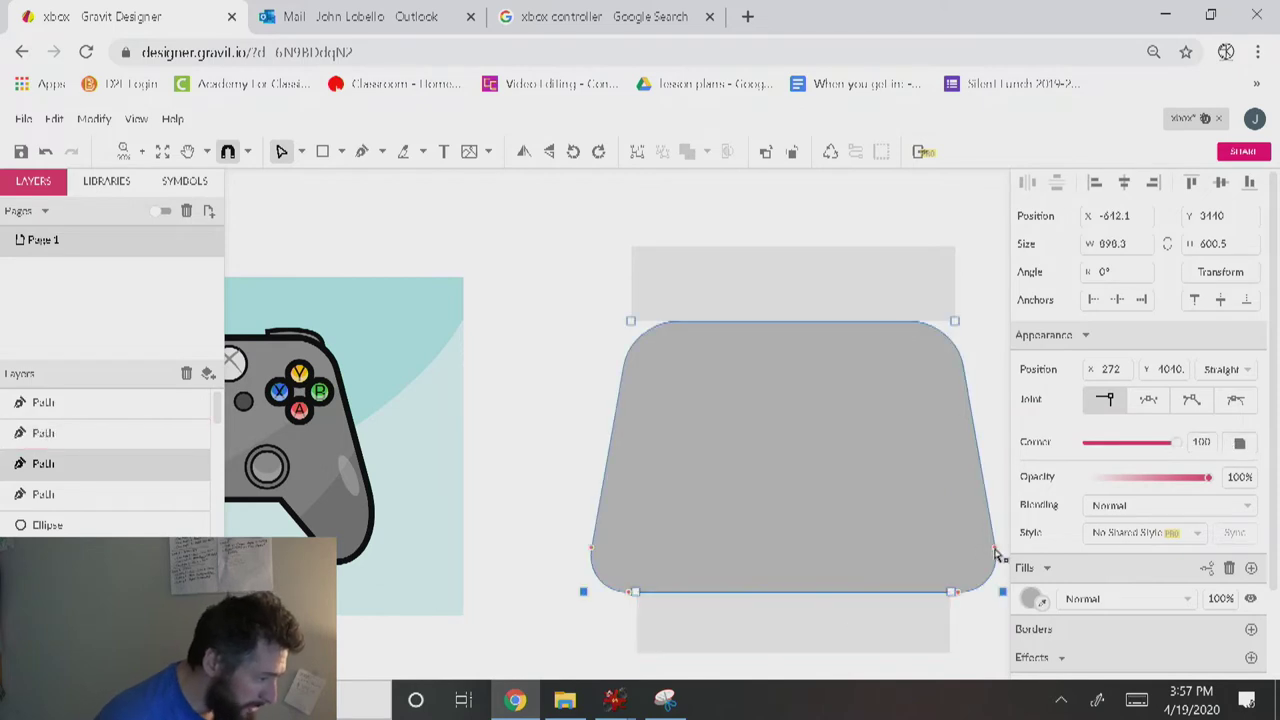
drag(997, 555, 988, 511)
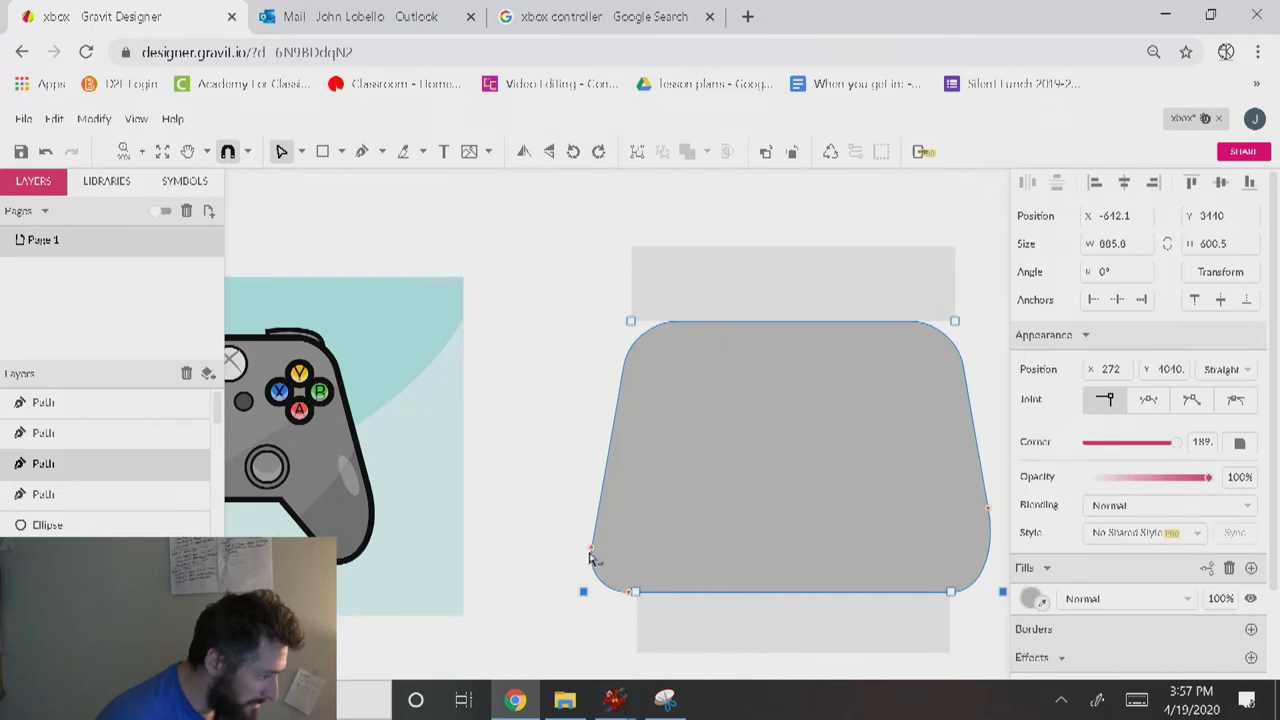
drag(595, 553, 614, 517)
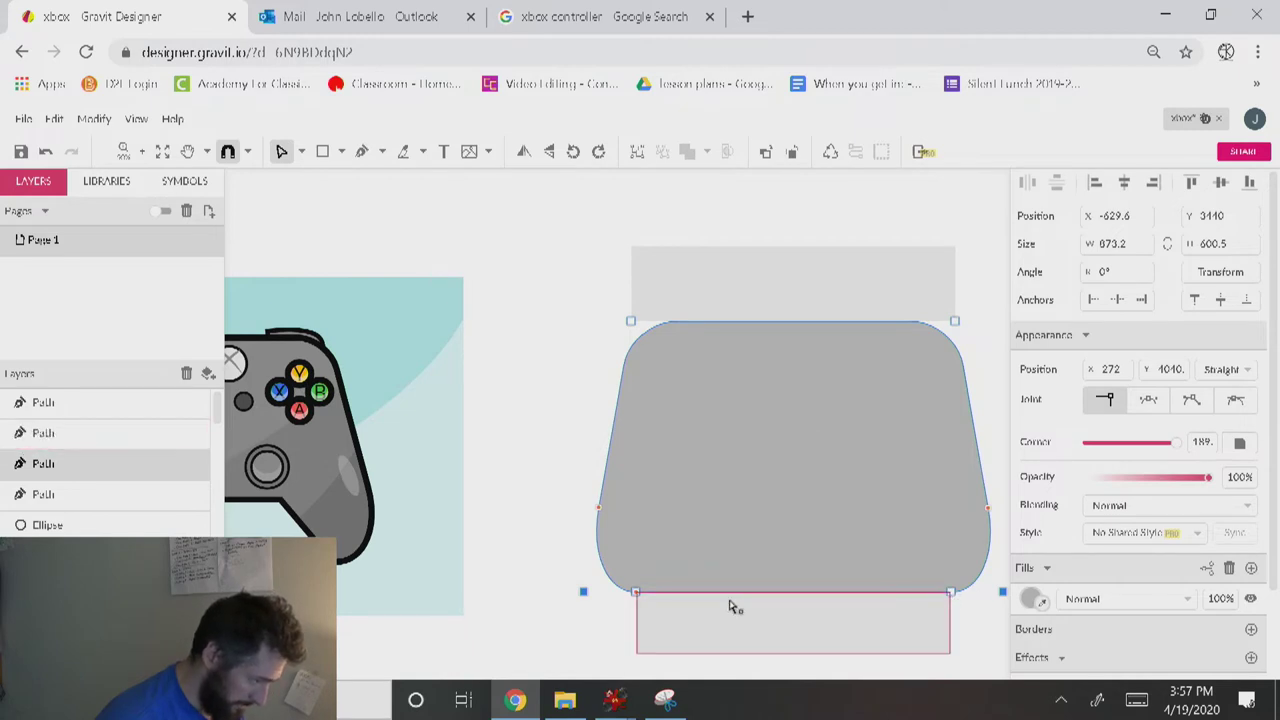
Narrow the lower rectangle symmetrically to 650 px and move the large shape's two added anchor points to its corners.
click(696, 630)
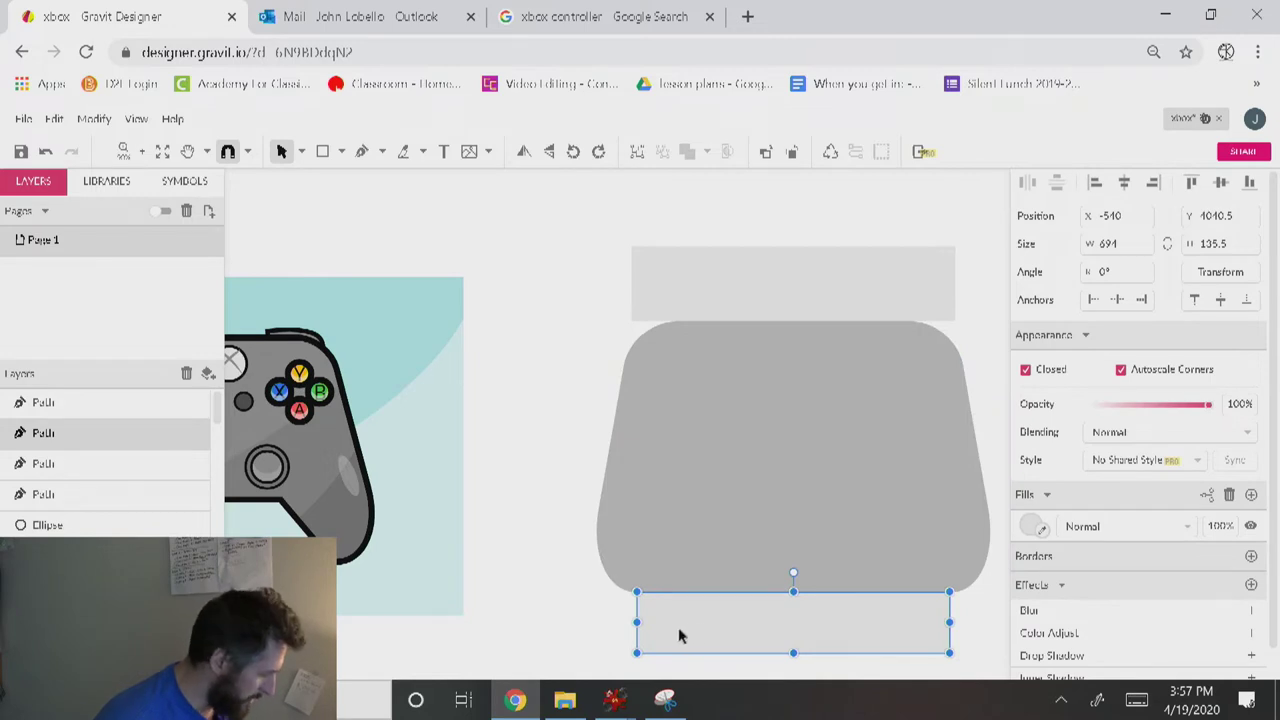
drag(637, 625, 647, 624)
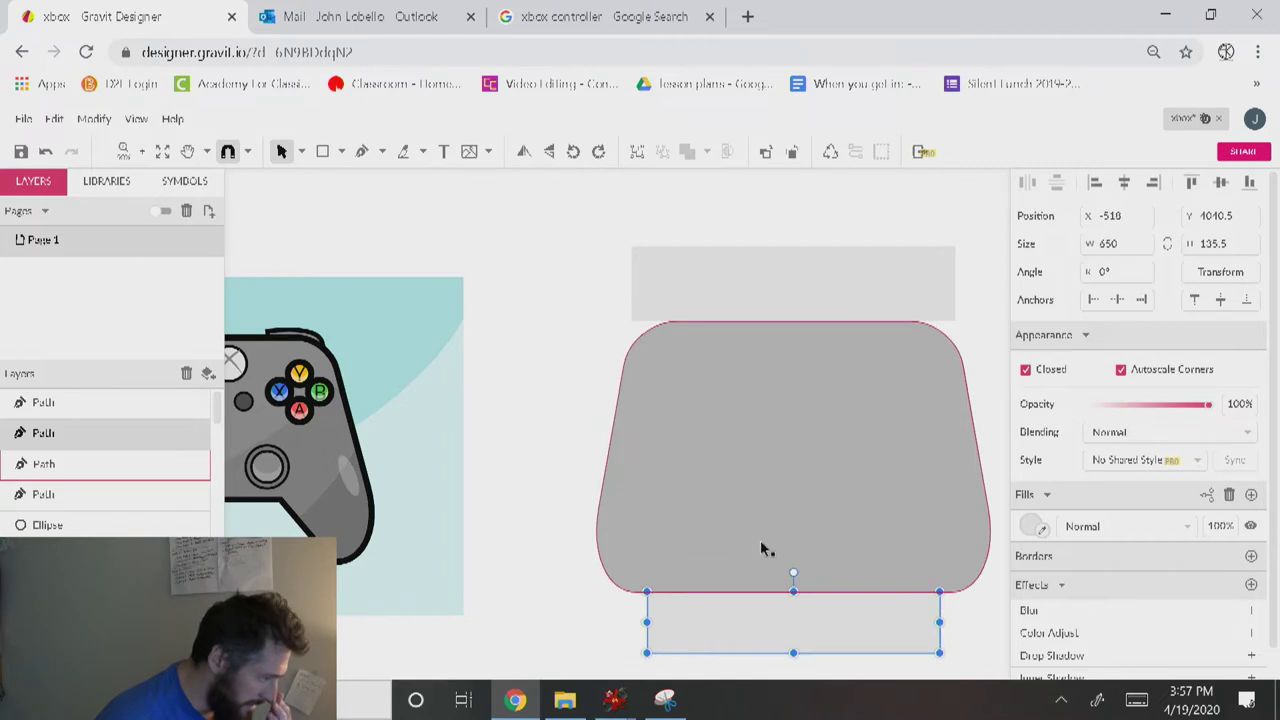
click(760, 548)
double_click(674, 569)
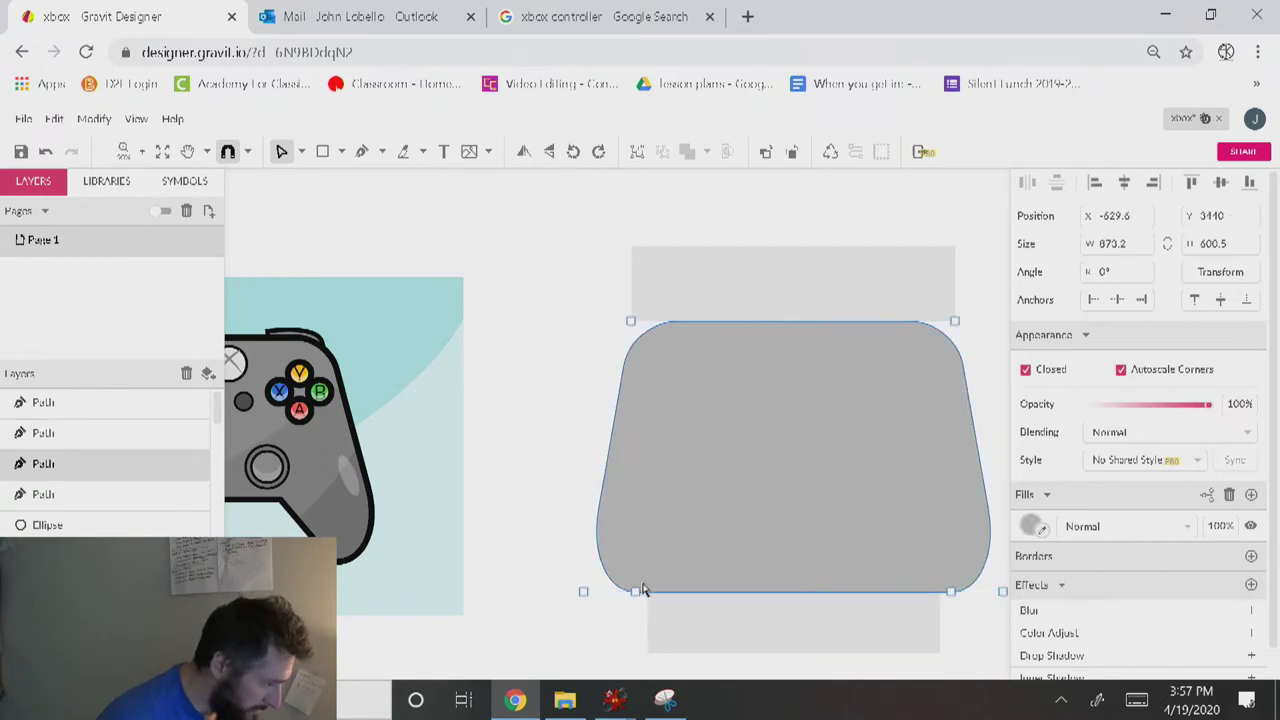
drag(643, 597, 650, 593)
drag(952, 592, 941, 593)
Duplicate the lower rectangle, narrow the copy symmetrically to 350 px, and fill it with grey #A2A2A2.
click(868, 622)
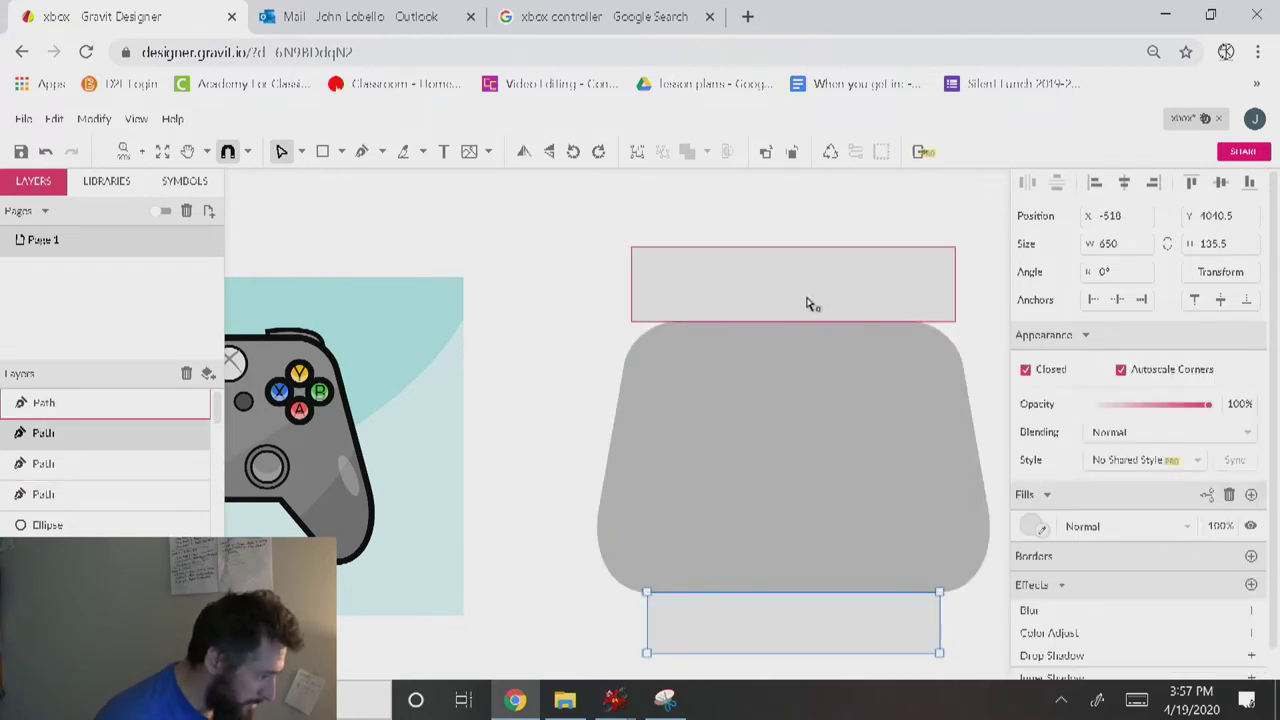
click(830, 637)
drag(940, 622, 892, 630)
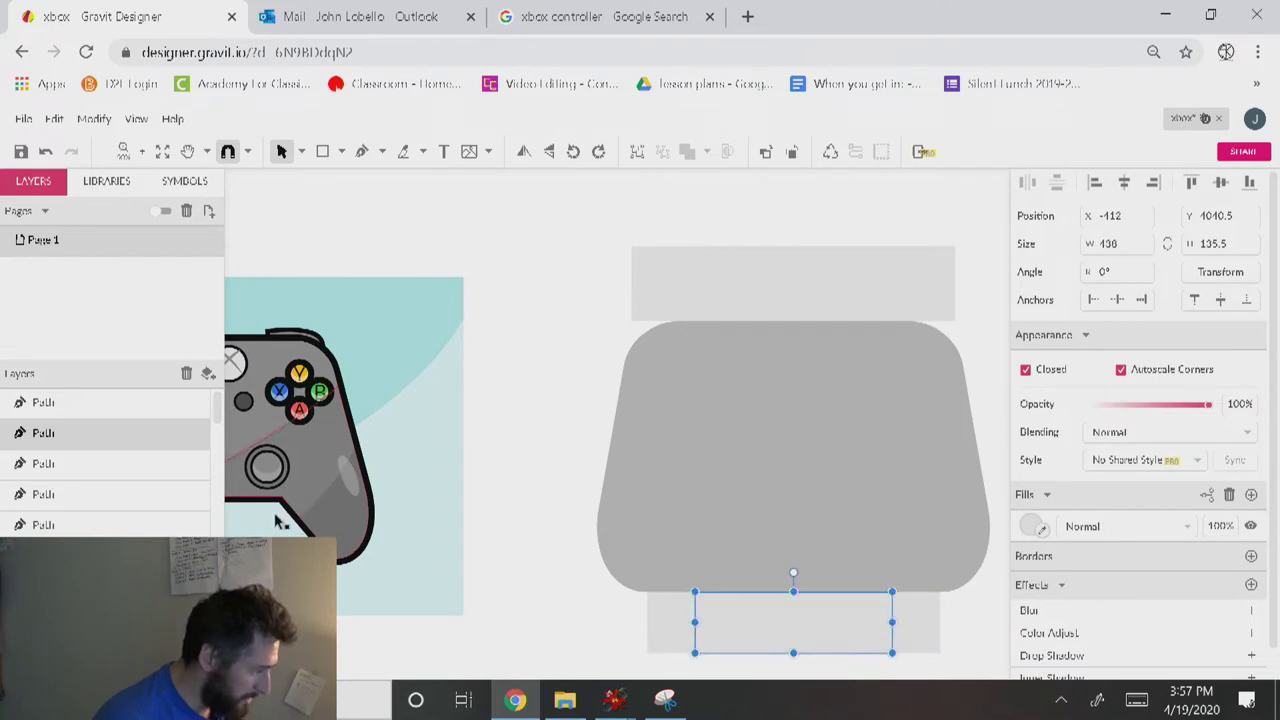
drag(889, 625, 875, 622)
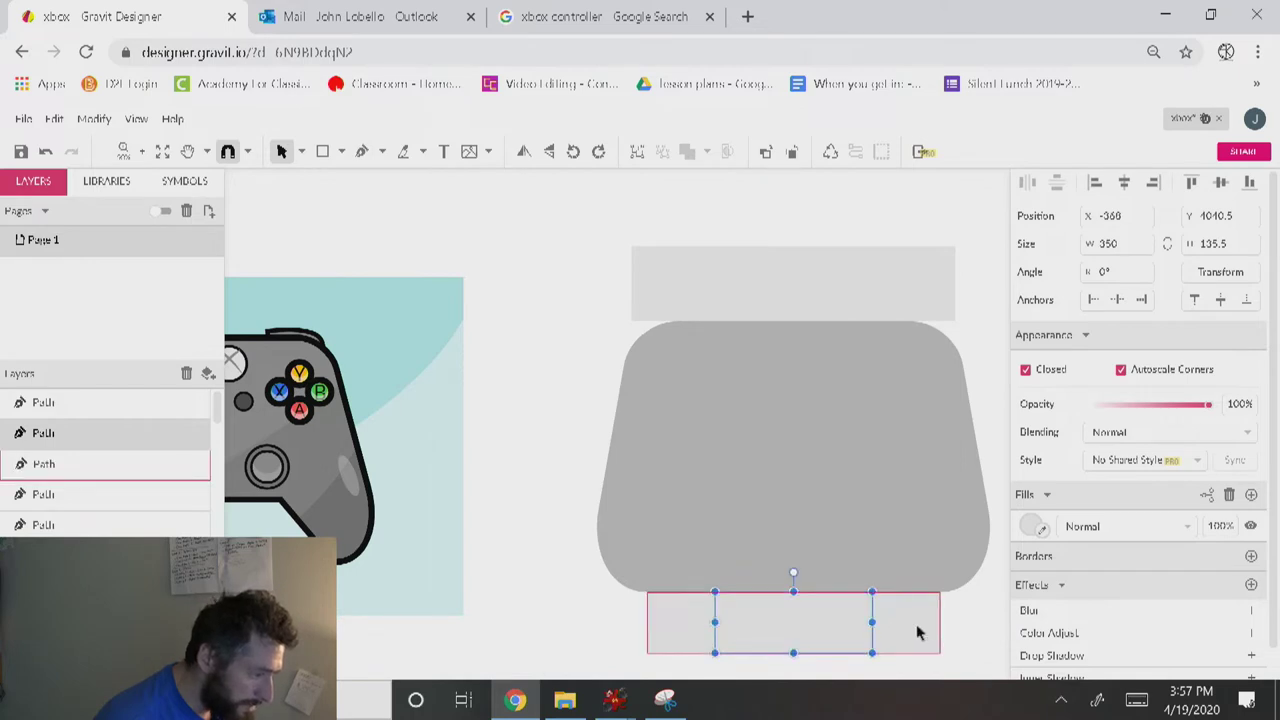
click(1034, 527)
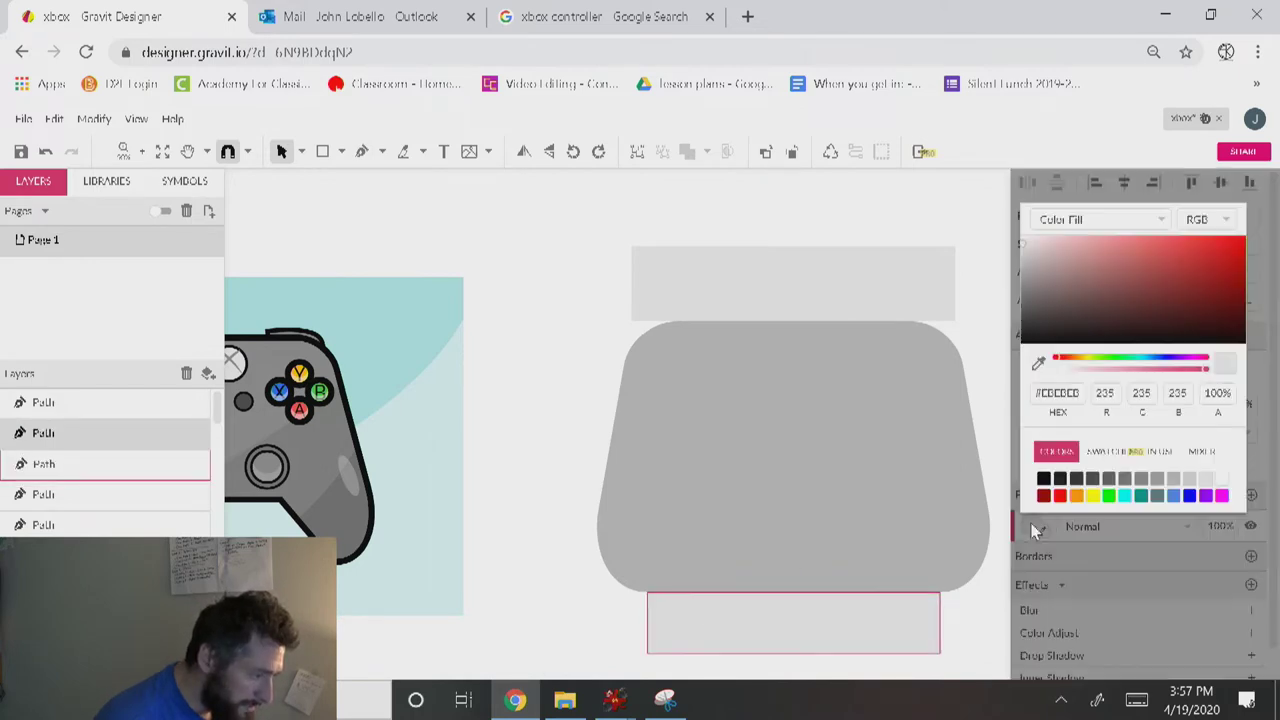
click(1157, 479)
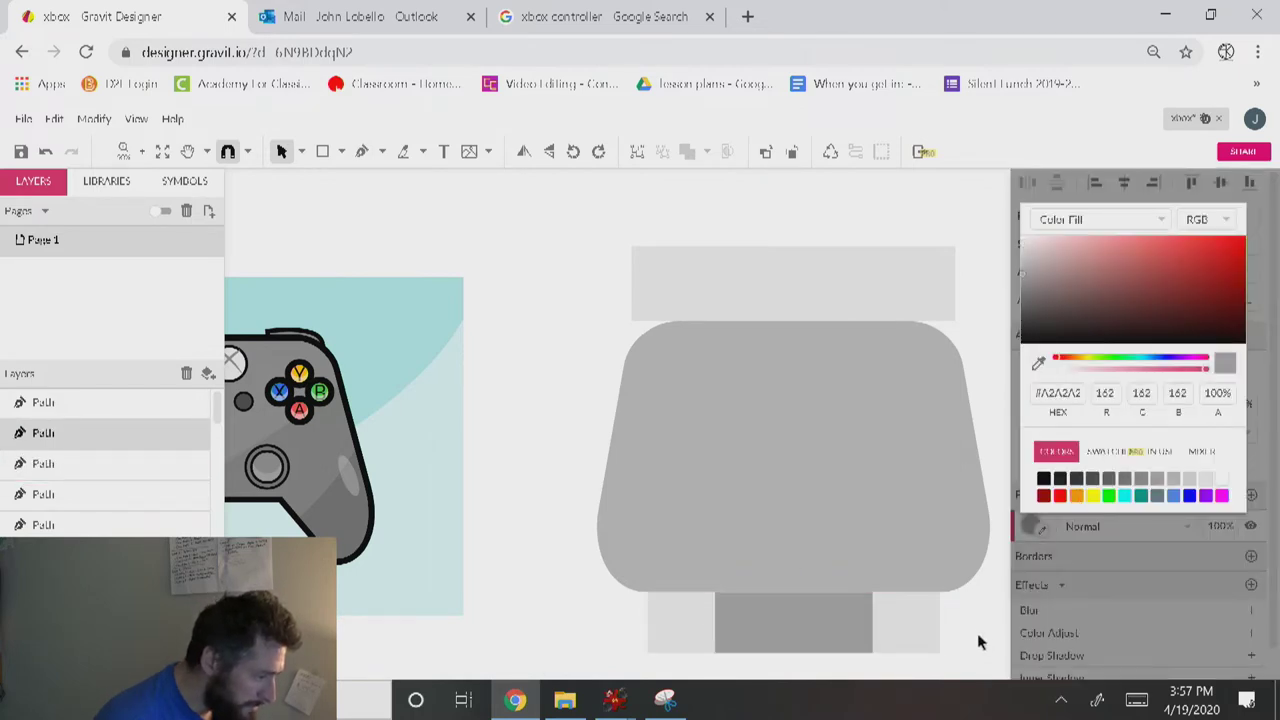
click(978, 636)
Move the lower rectangle's two upper corners in to the grey copy's upper corners, forming a trapezoid, and delete the grey copy.
click(900, 635)
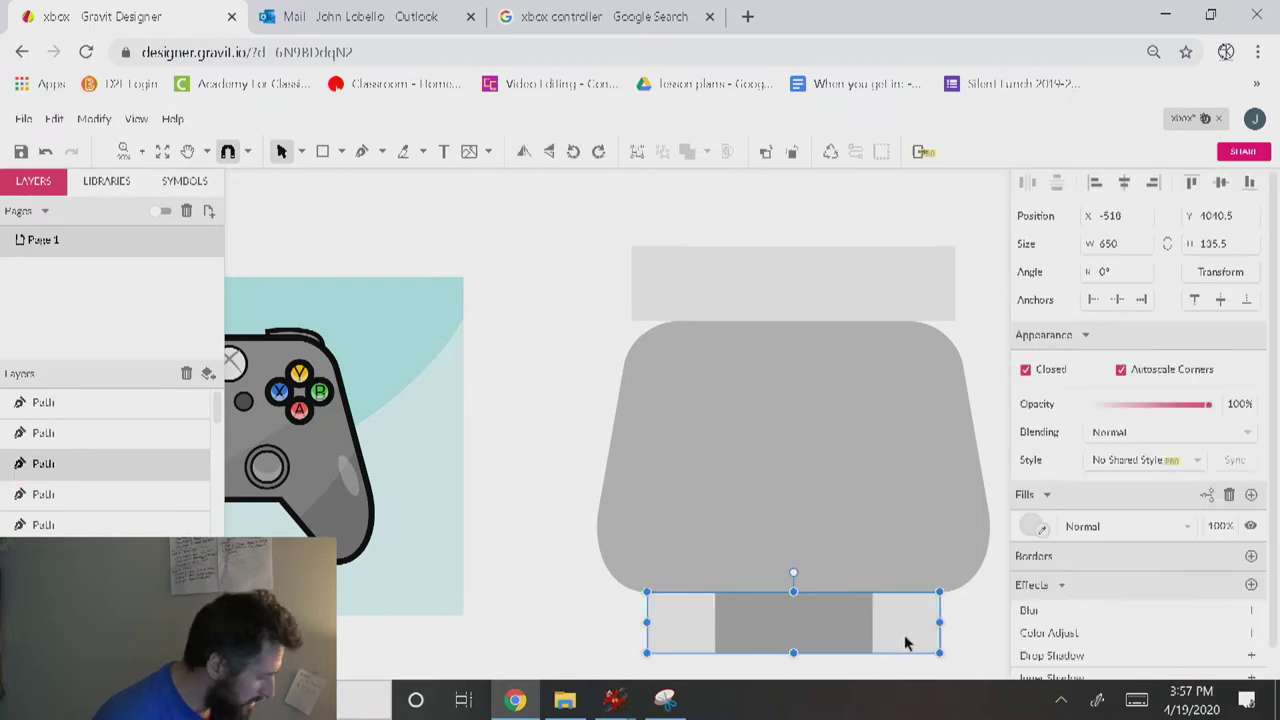
click(939, 593)
drag(936, 594, 868, 594)
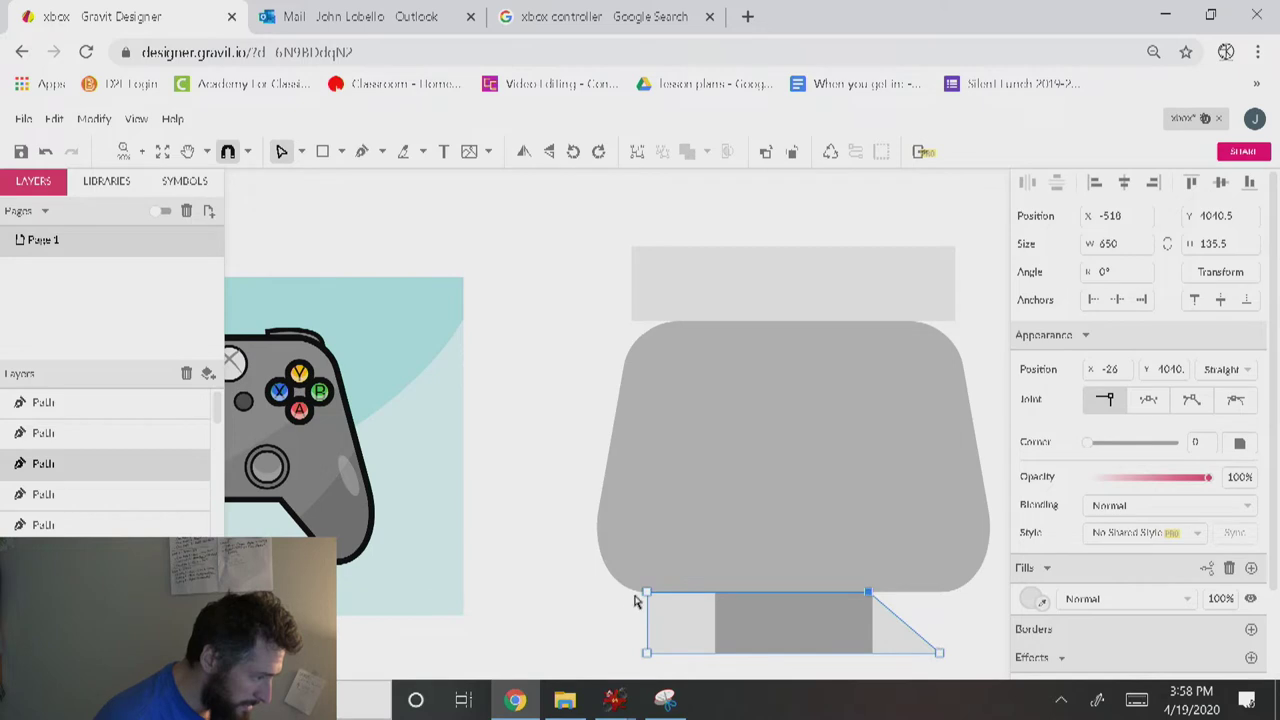
drag(647, 594, 716, 593)
key(Escape)
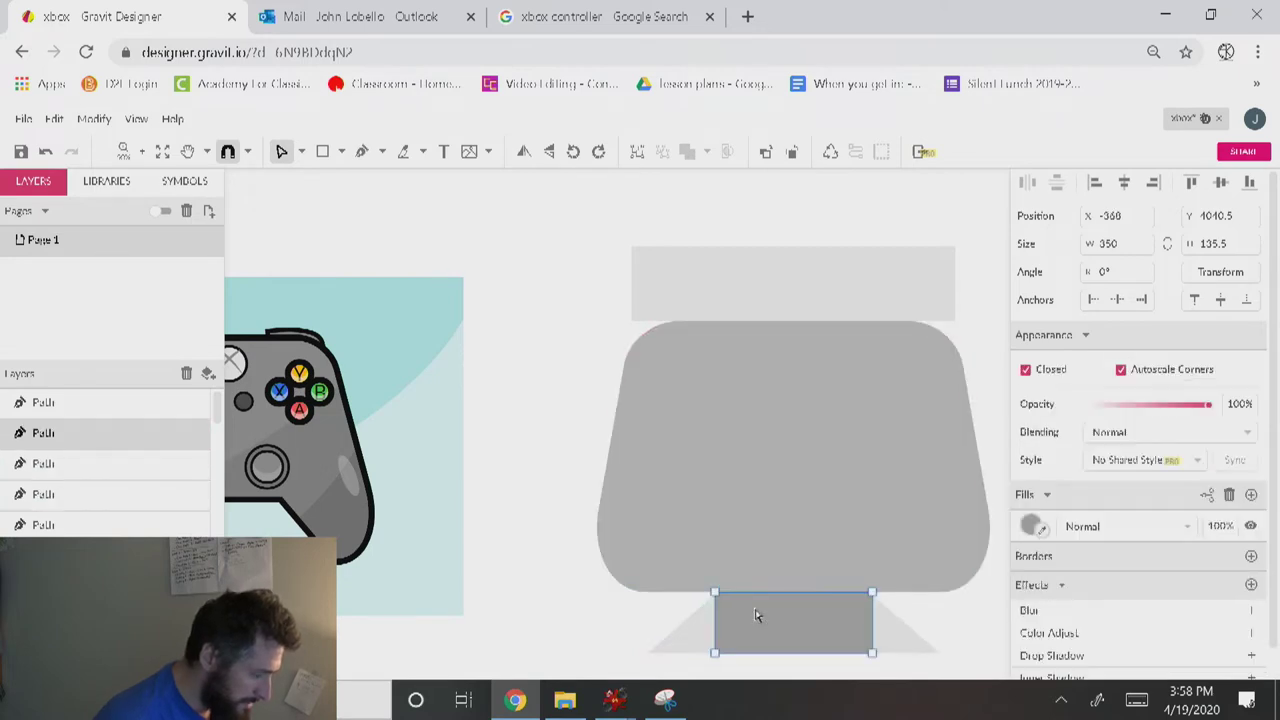
key(Escape)
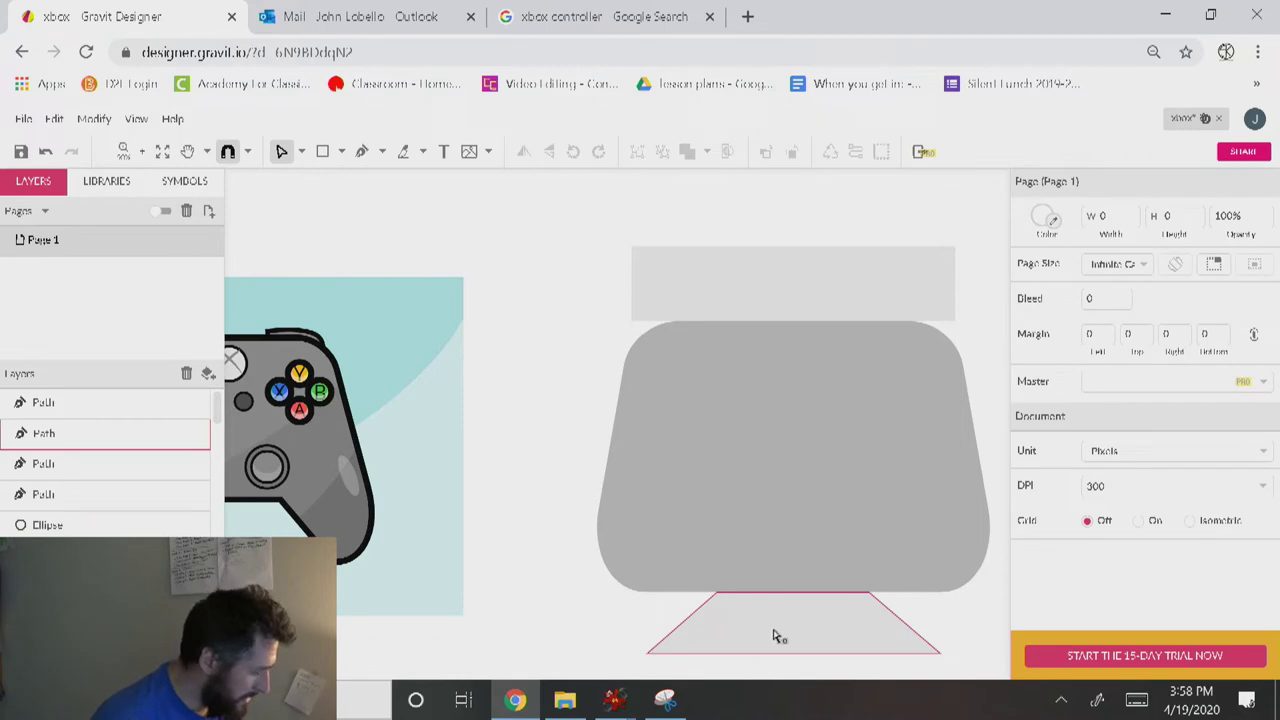
Align the bottom edges of the large shape and the trapezoid and subtract the trapezoid from the large shape.
click(773, 634)
shift+click(851, 507)
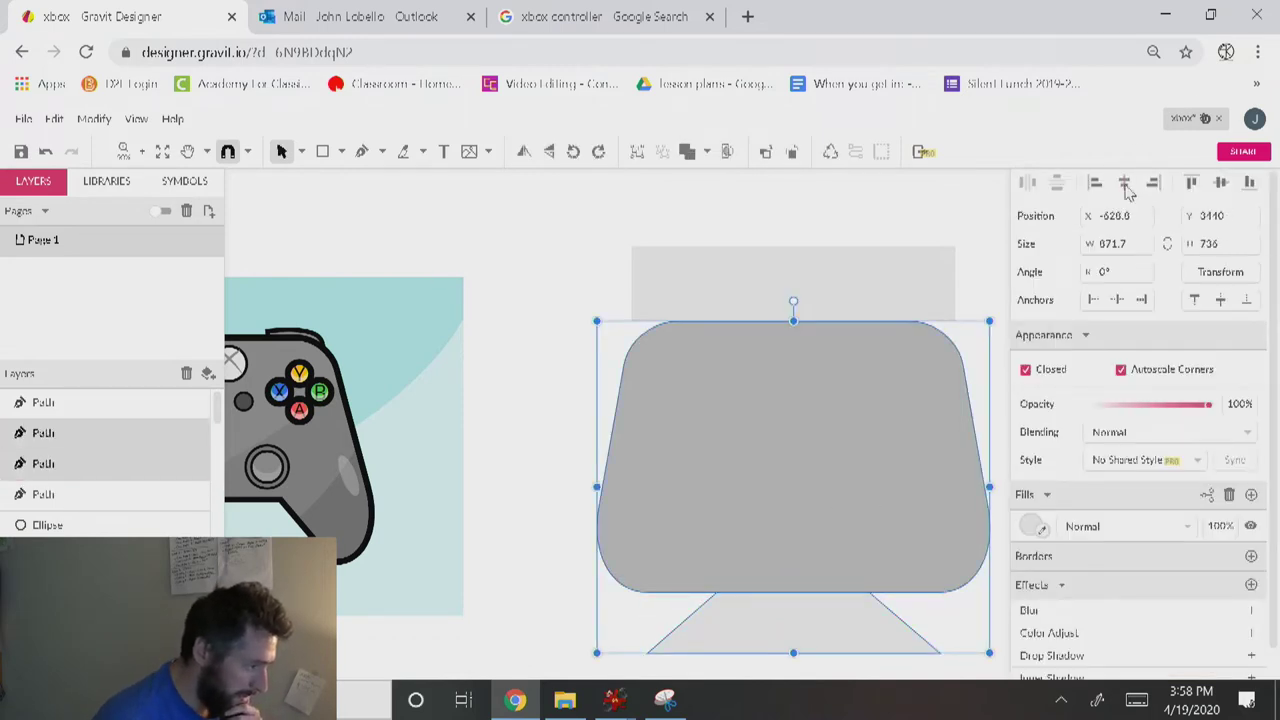
click(1248, 190)
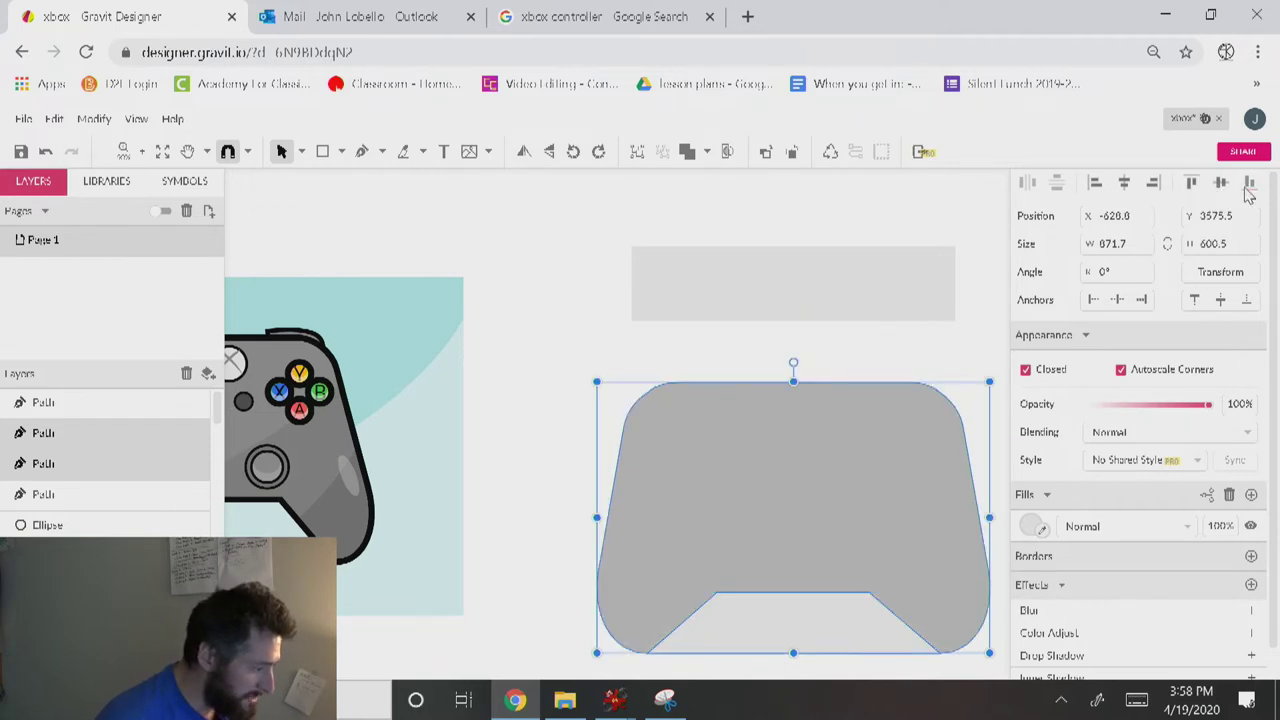
click(707, 152)
click(740, 199)
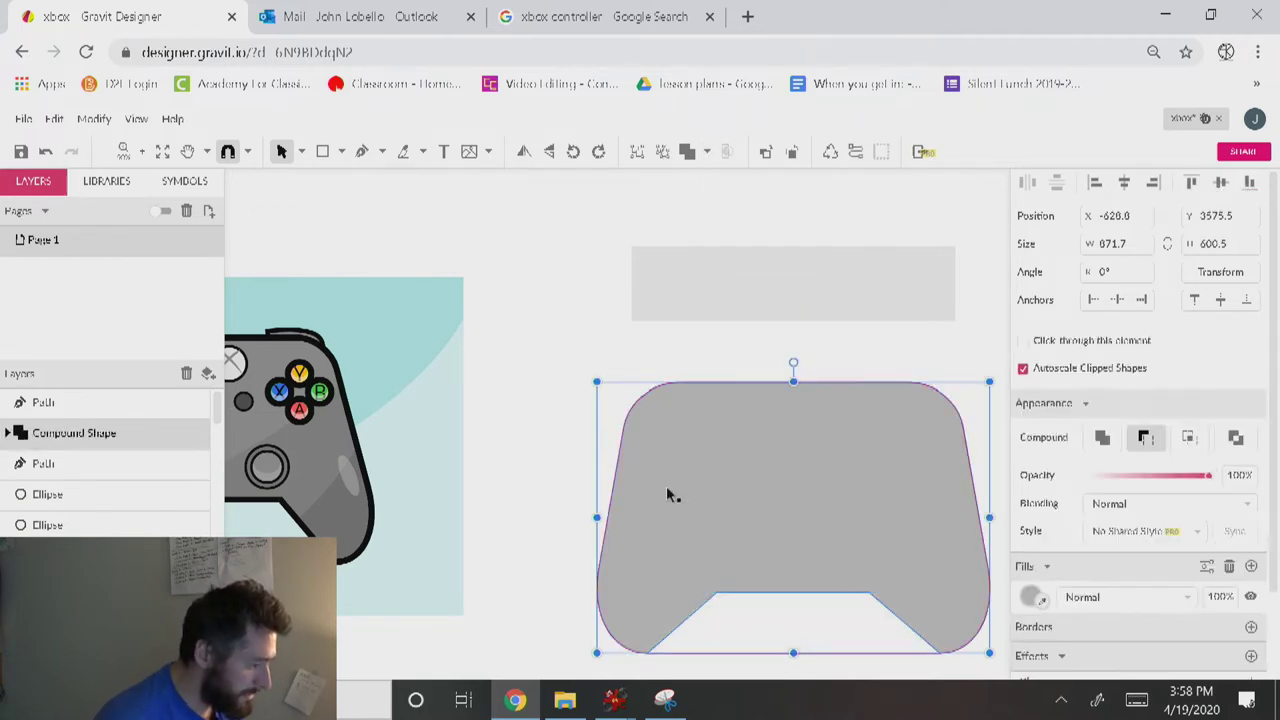
click(545, 590)
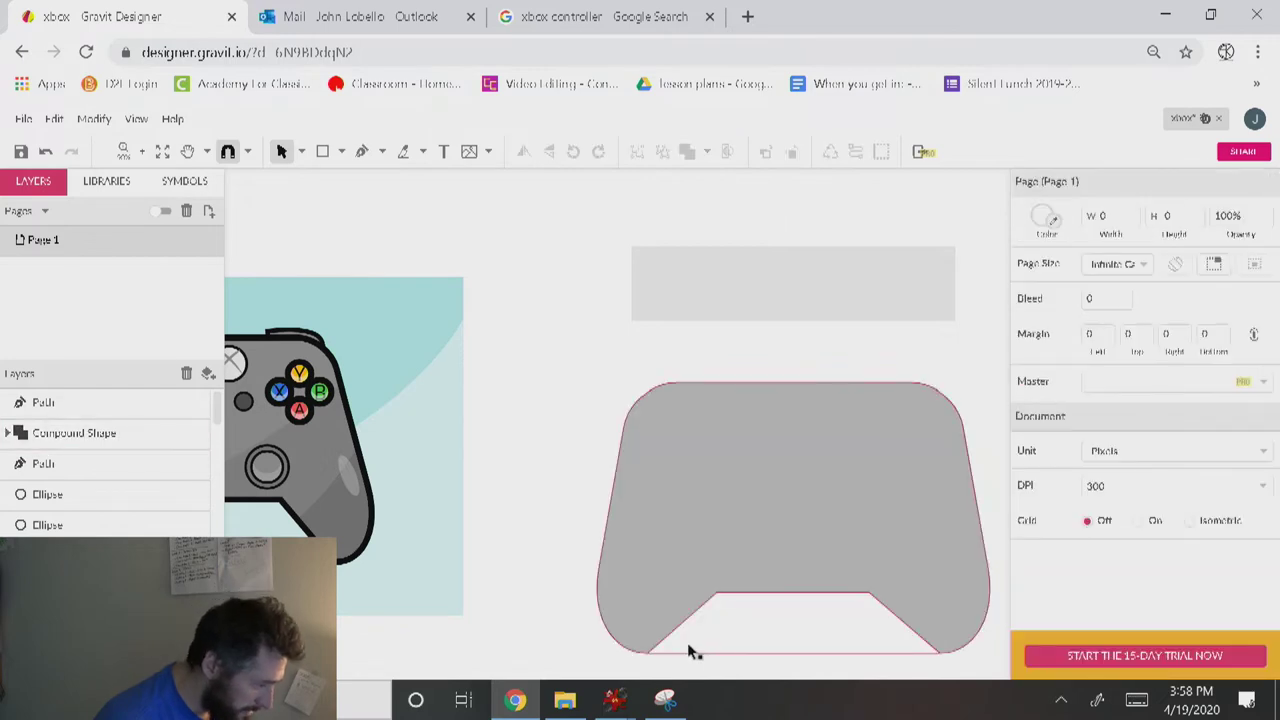
Add a black border with a width of 6 to the cut-out body shape.
click(810, 535)
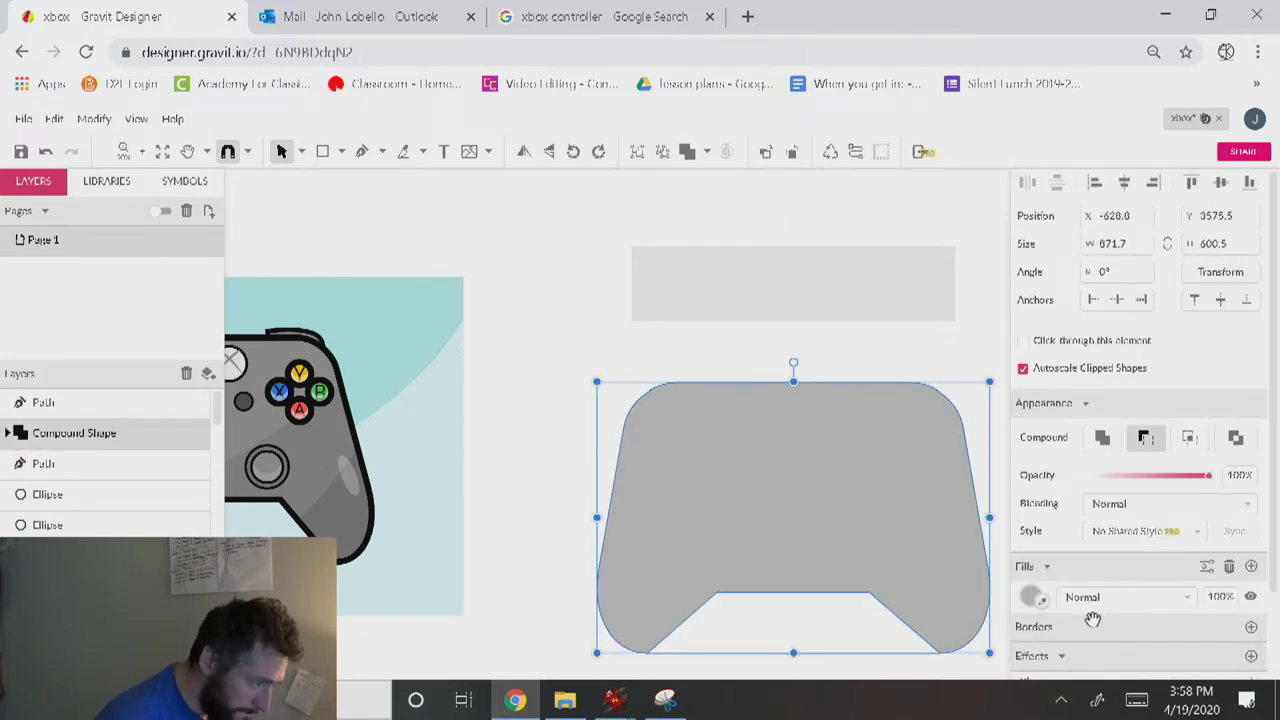
click(1250, 627)
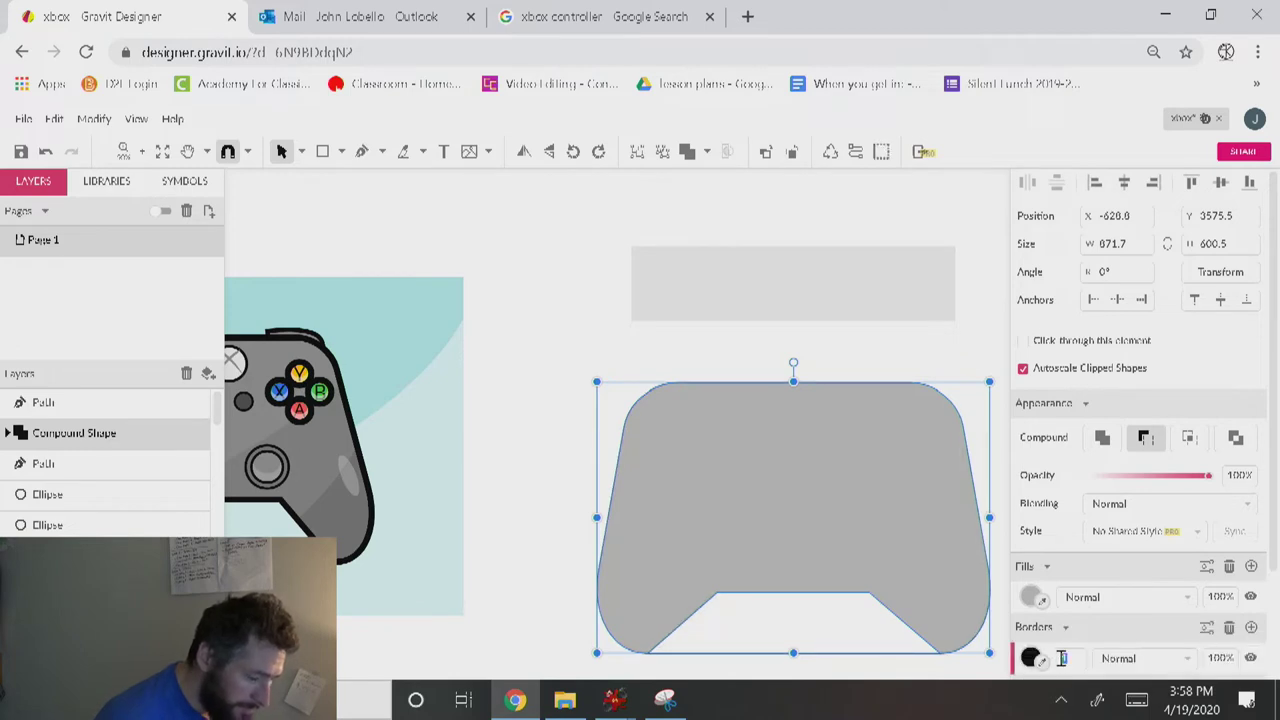
text(6)
key(Return)
Undo the border, the subtraction and the bottom alignment of the body and trapezoid, and clear the selection.
key(ctrl+z)
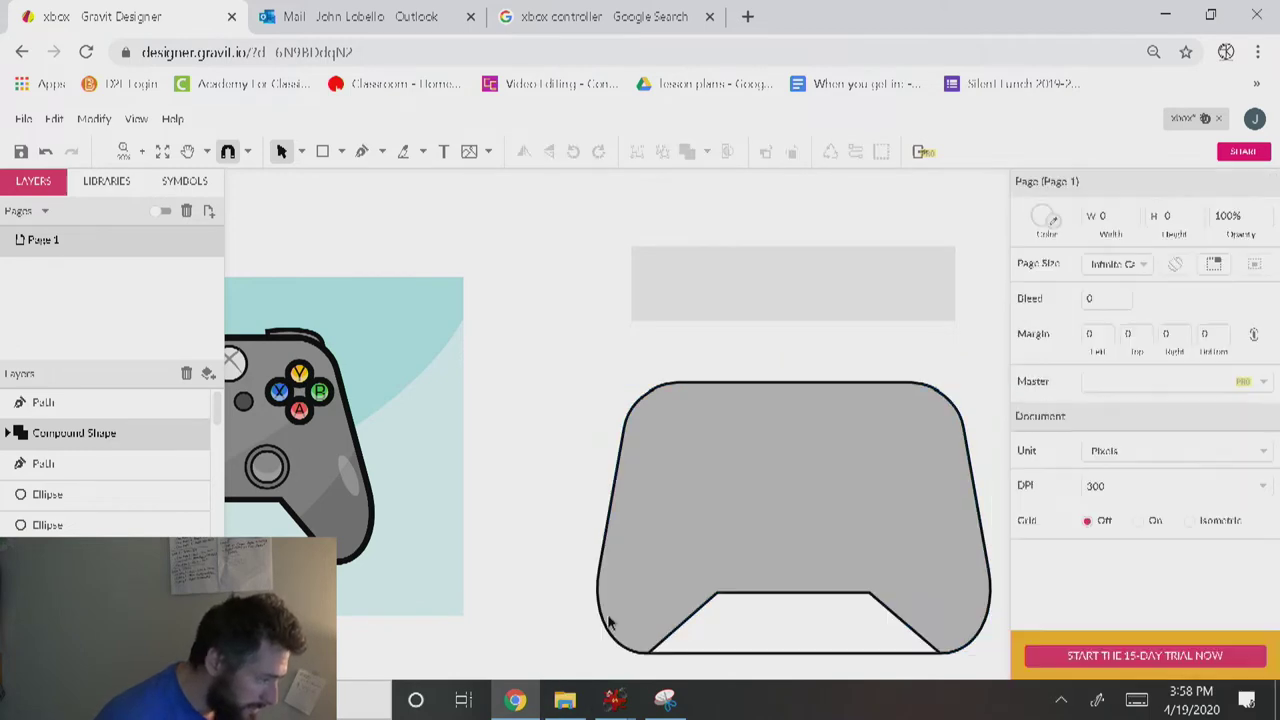
click(711, 563)
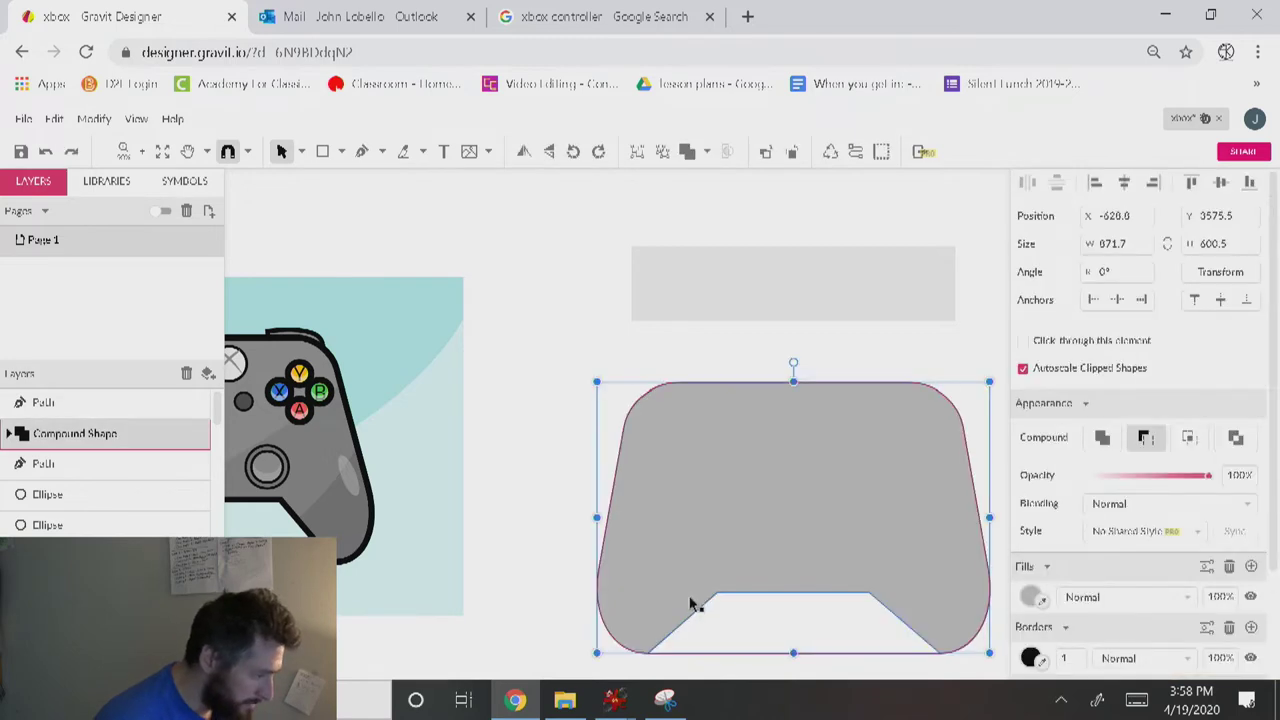
key(ctrl+z)
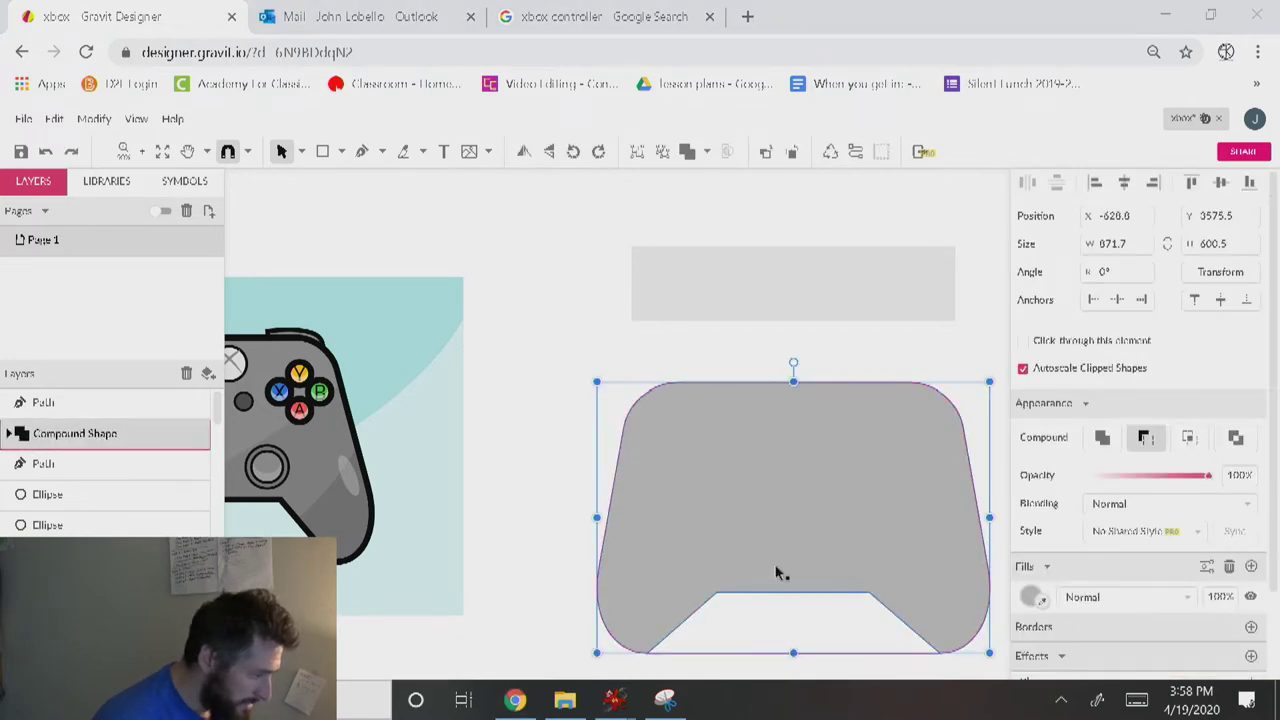
click(519, 518)
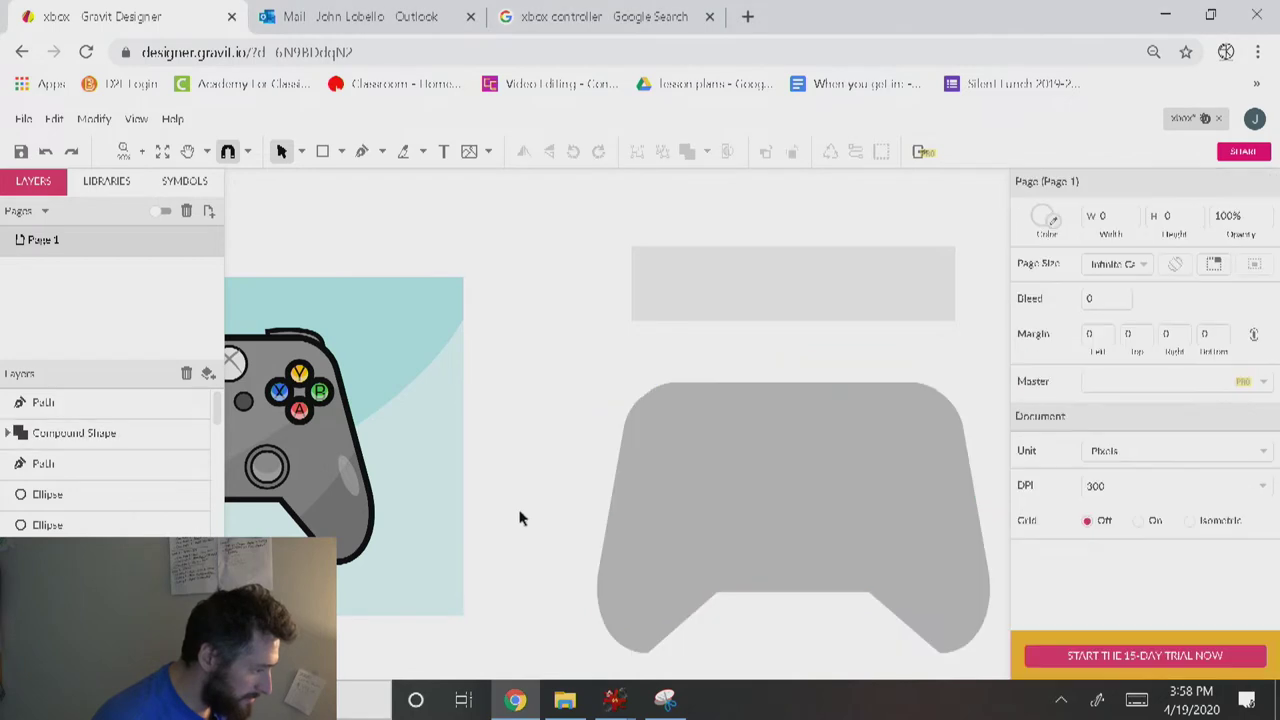
key(ctrl+z)
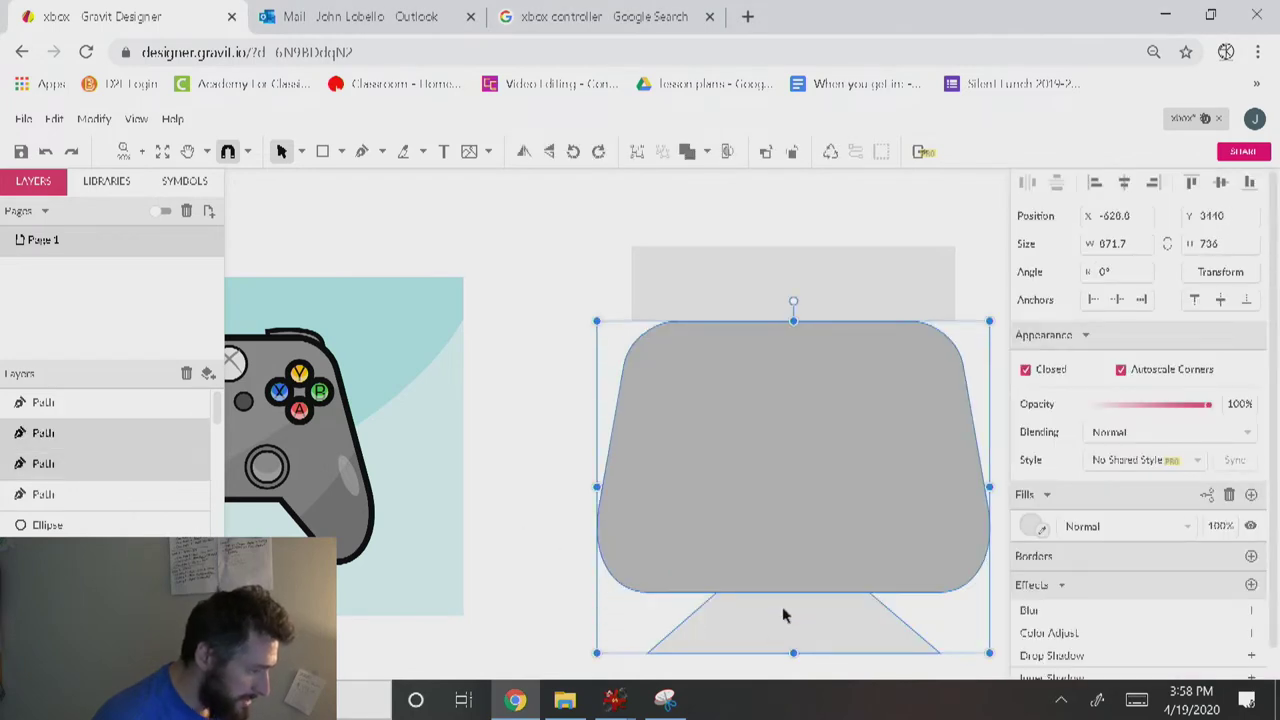
shift+click(847, 500)
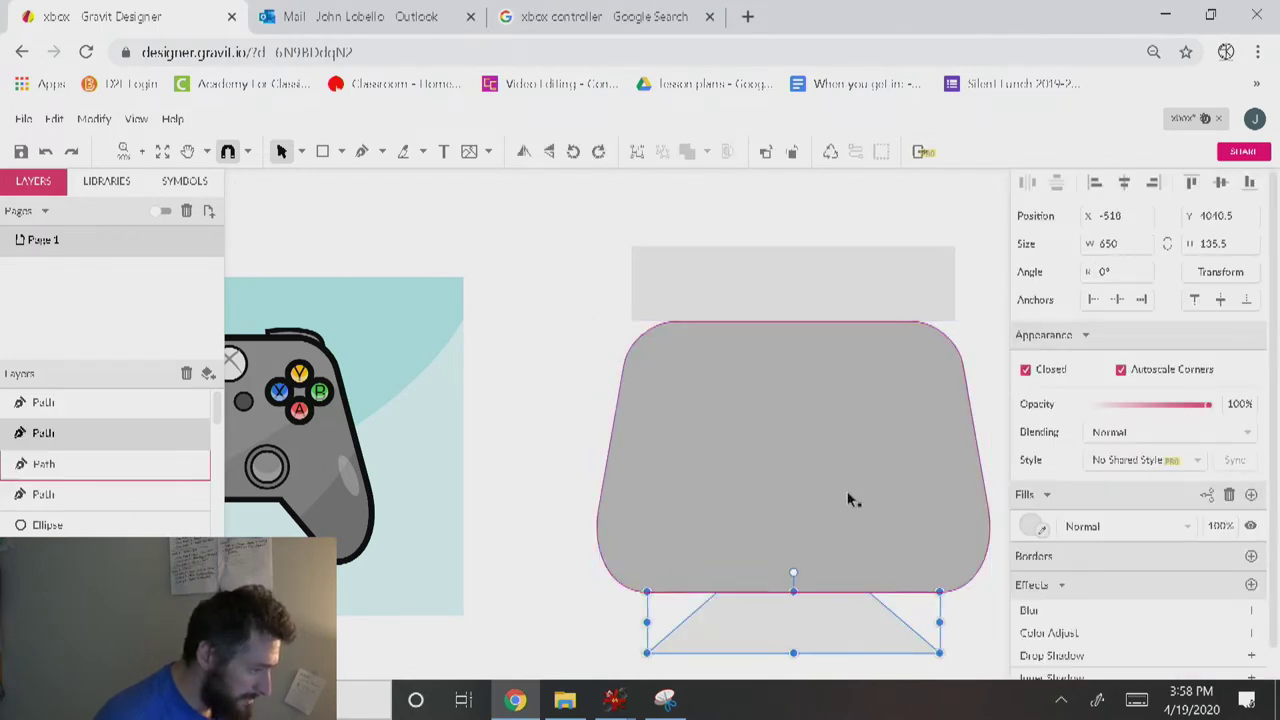
click(541, 443)
Align the large body shape and the trapezoid along their bottom edges.
click(740, 478)
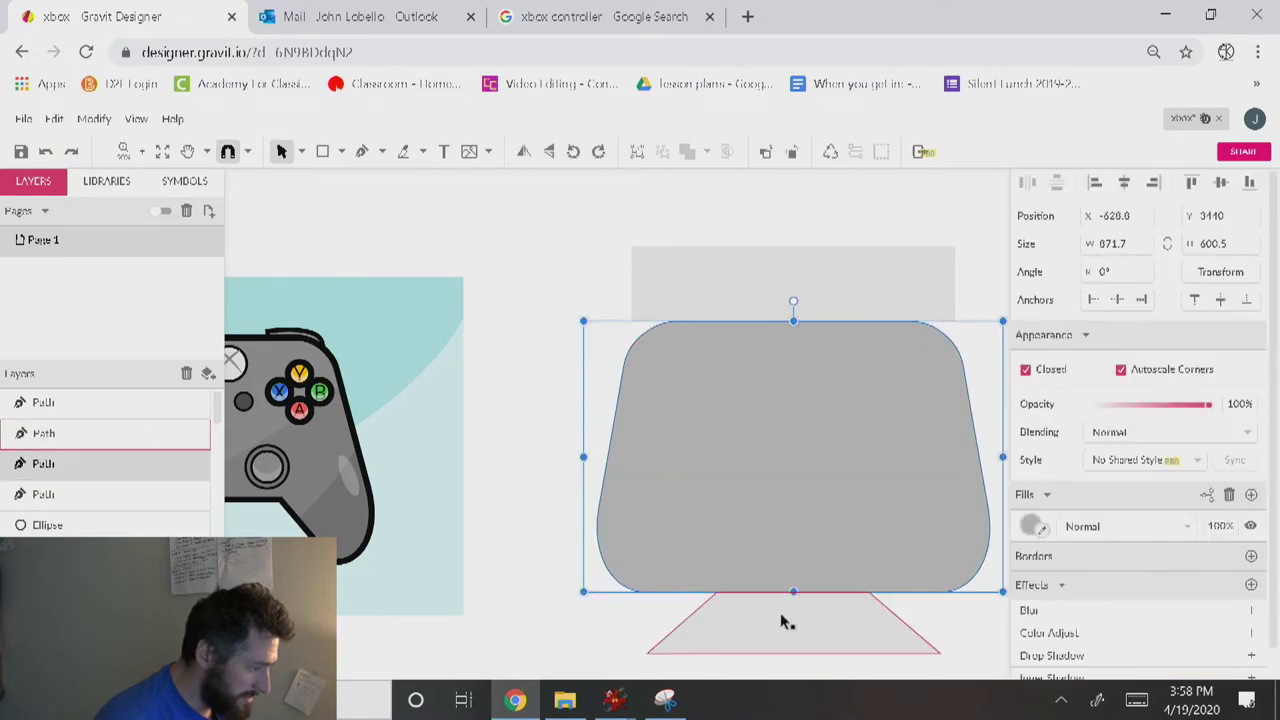
shift+click(789, 630)
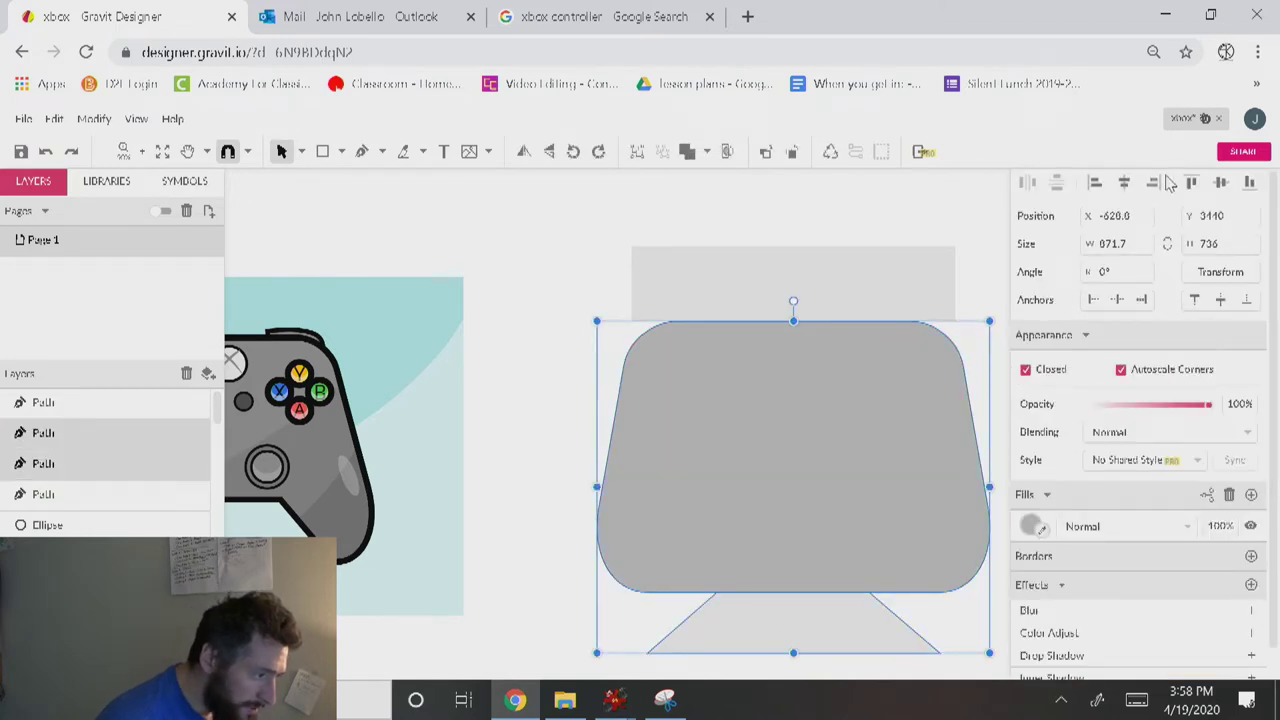
click(1249, 182)
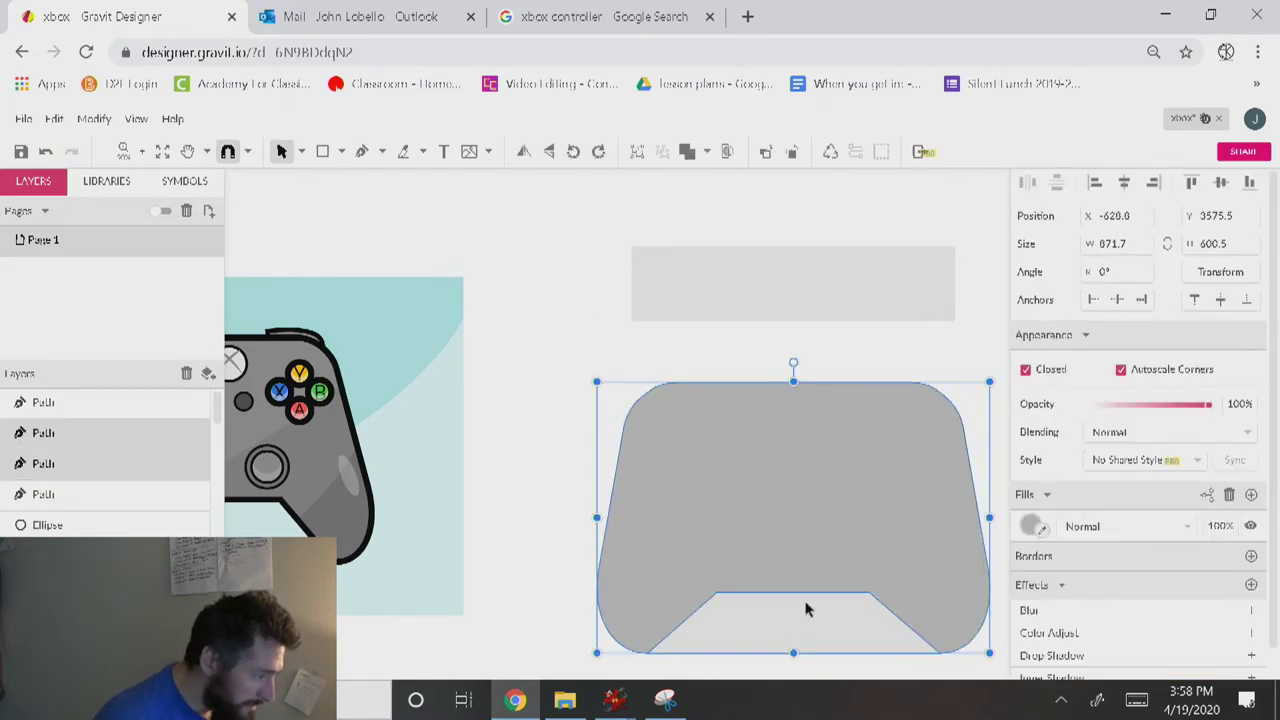
Stretch the trapezoid downward to a height of 145.5 px so it extends past the body's lower edge.
click(600, 577)
click(815, 630)
key(space)
drag(817, 623, 636, 468)
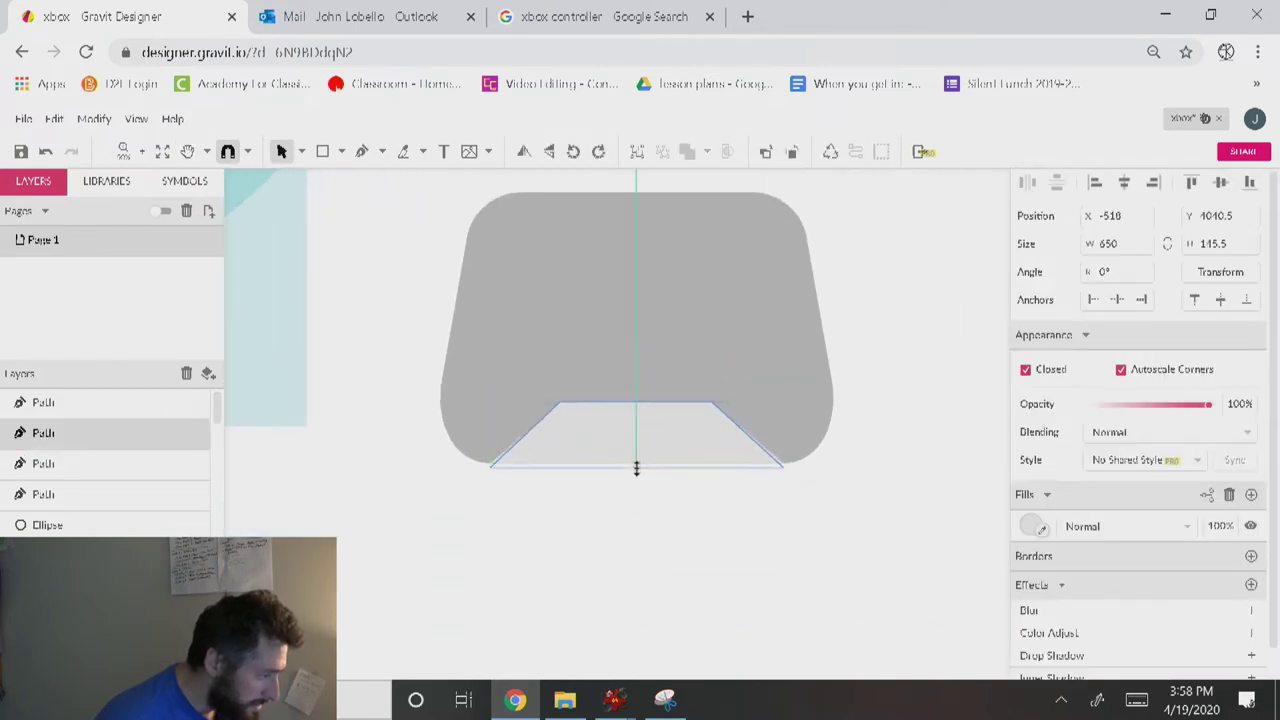
Subtract the trapezoid from the large body shape.
shift+click(730, 388)
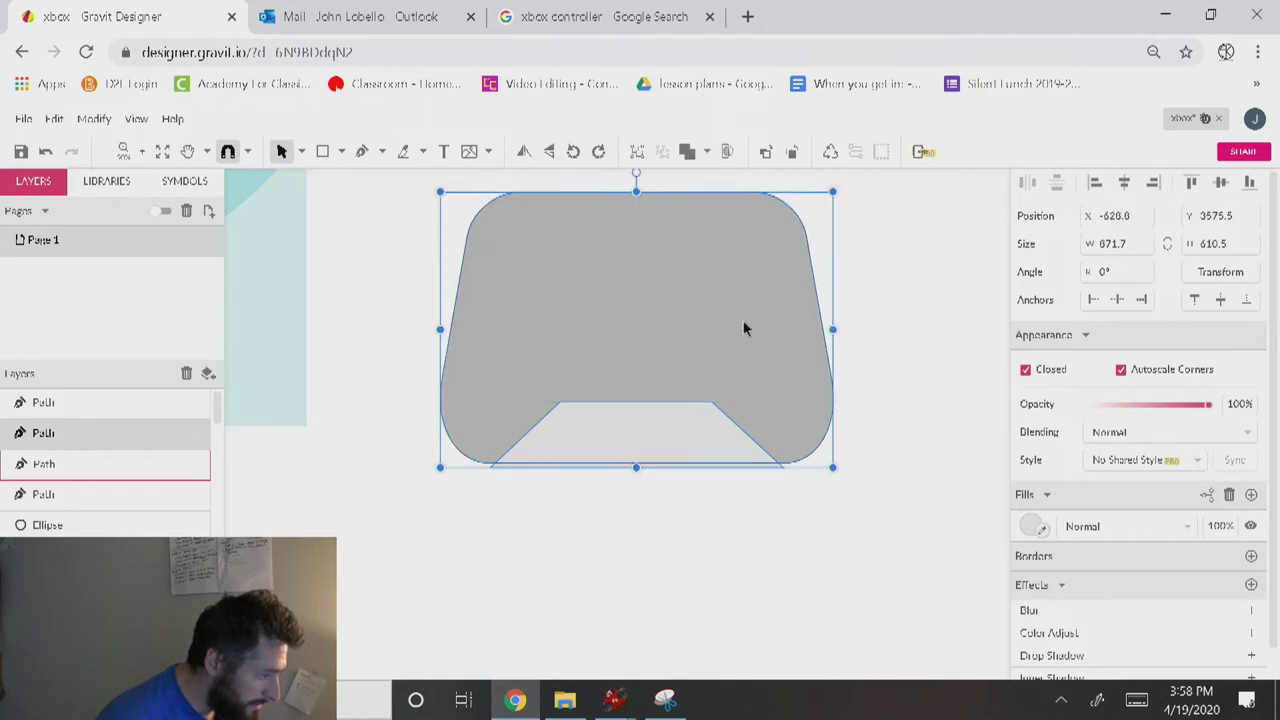
click(706, 151)
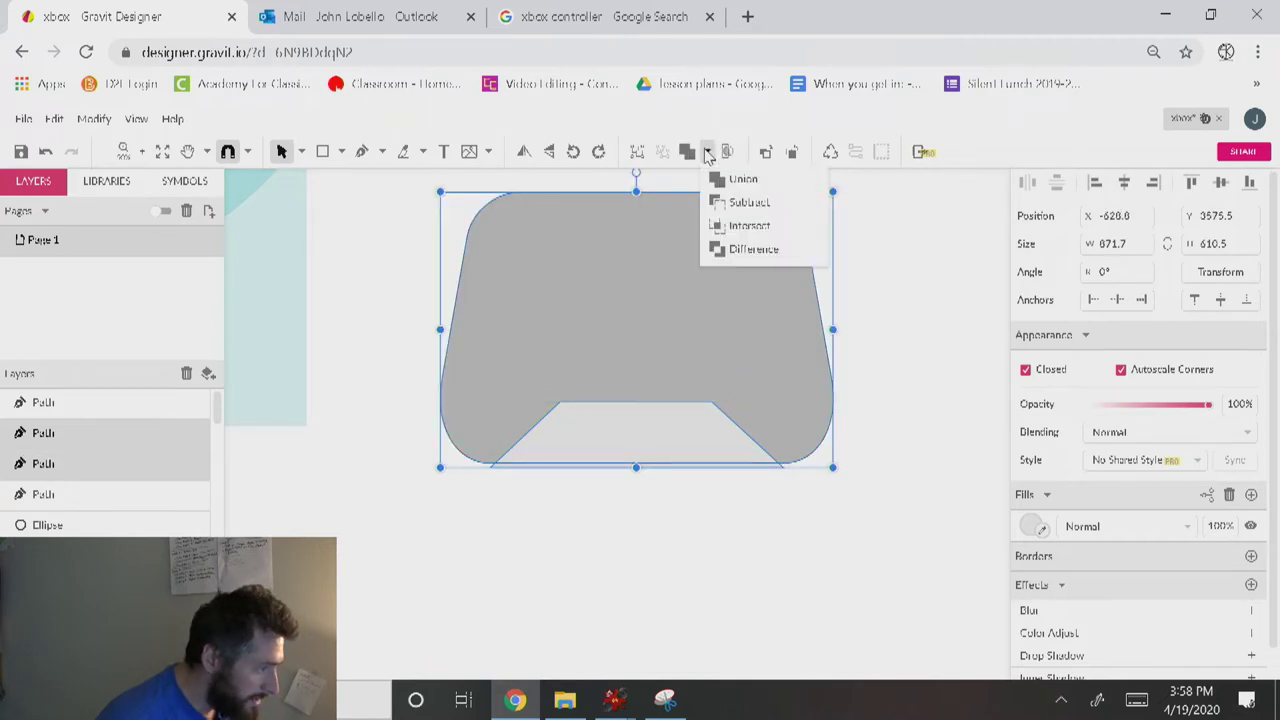
click(749, 204)
click(757, 576)
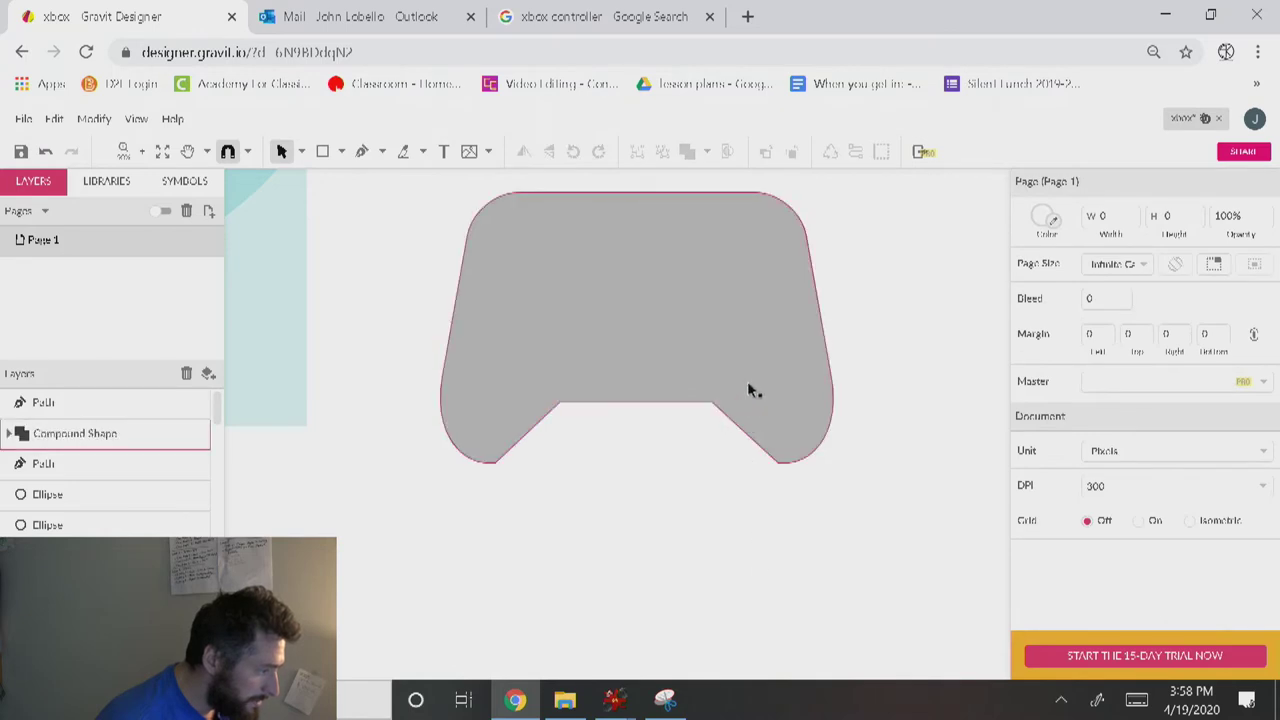
Stretch the subtracted trapezoid slightly upward inside the compound shape to deepen the cutout between the grips.
click(655, 432)
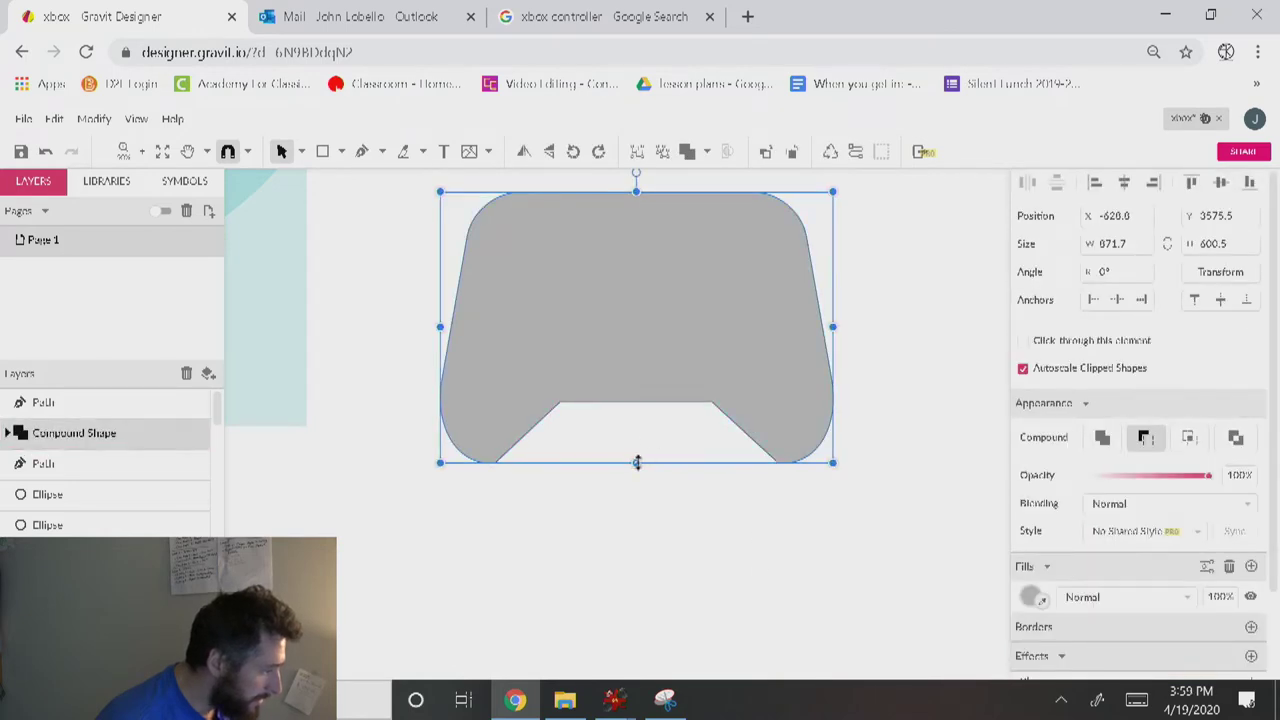
double_click(644, 436)
drag(637, 401, 636, 385)
click(647, 532)
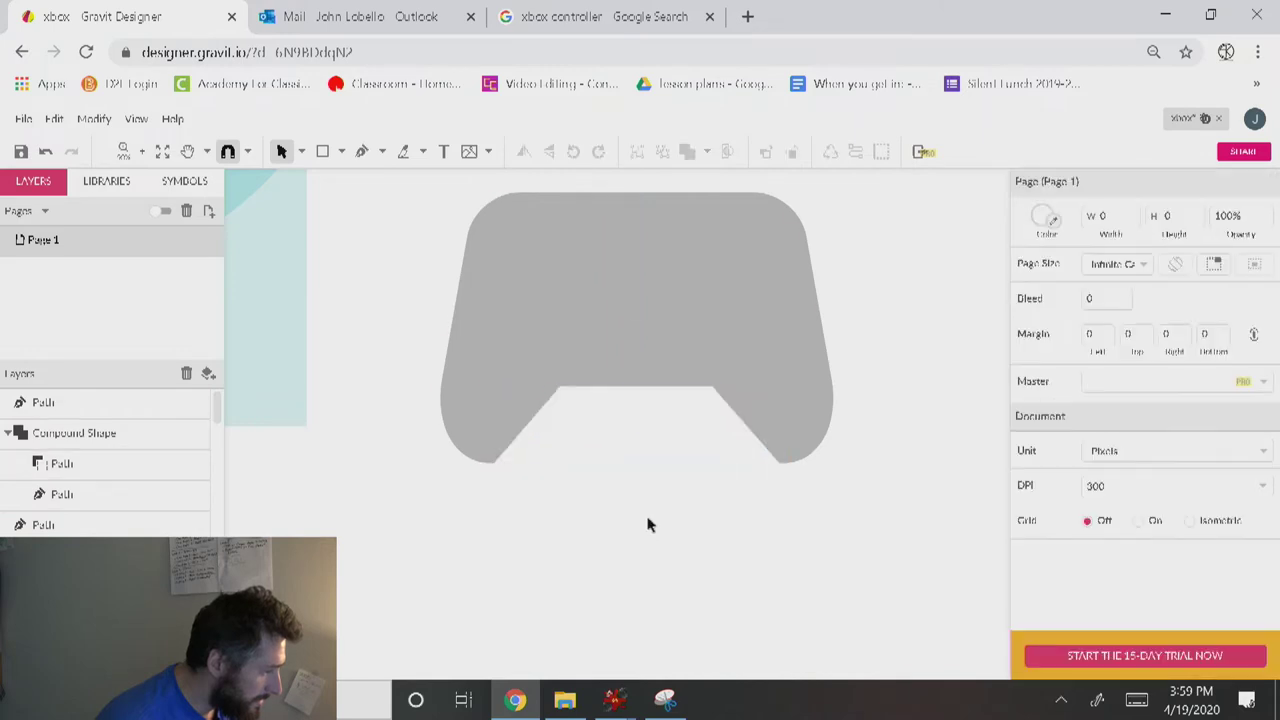
Convert the compound controller body to a single path.
click(495, 440)
click(94, 118)
mouse_move(170, 459)
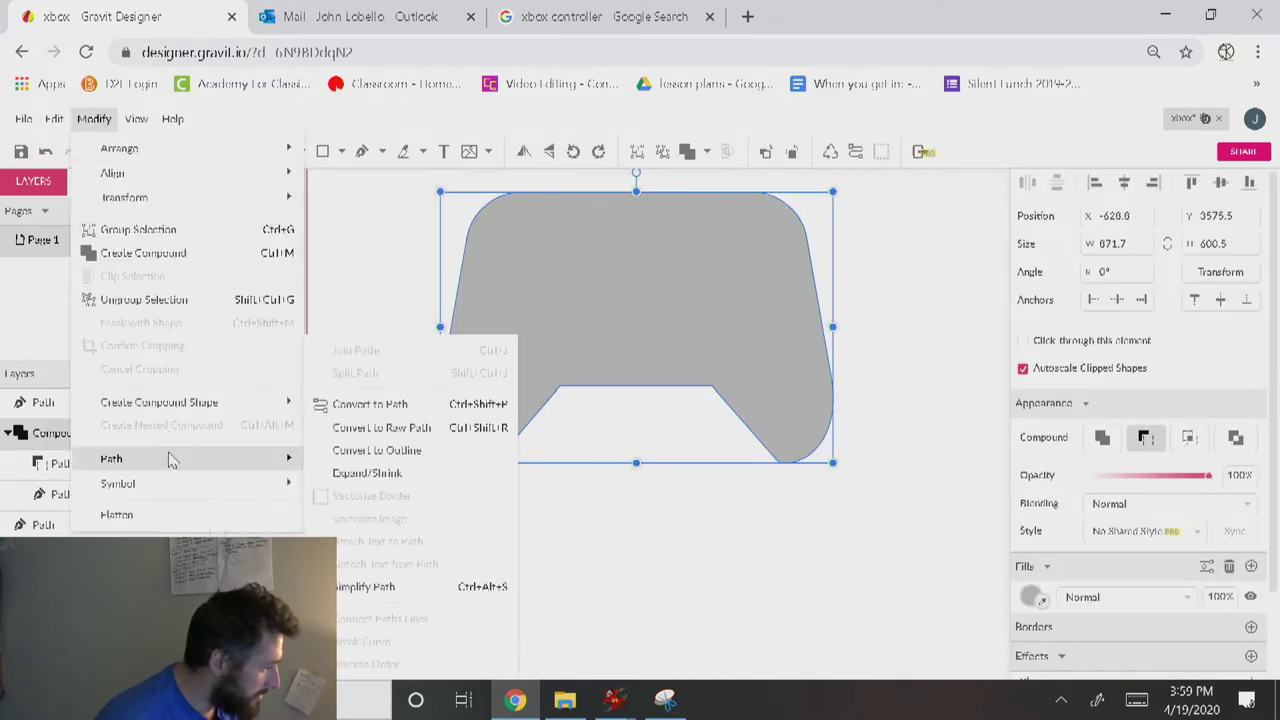
click(375, 405)
click(631, 380)
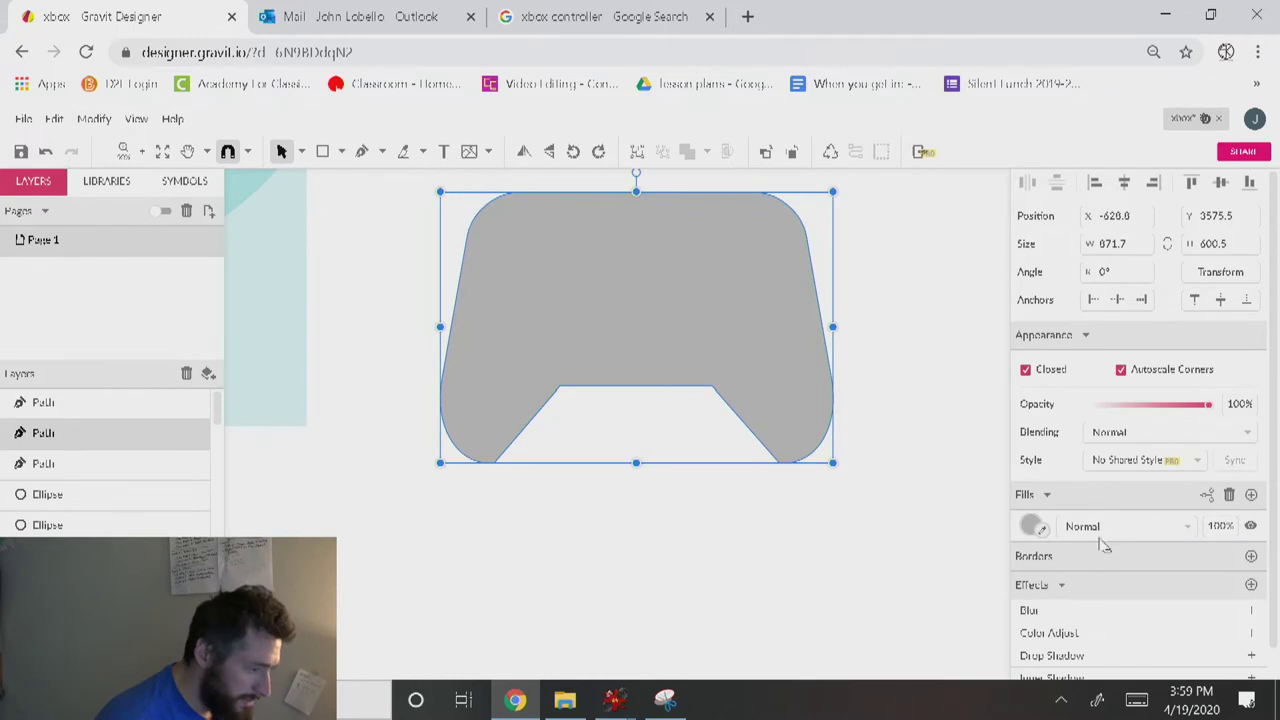
Add a black border with a width of 6 to the controller body path.
click(1251, 556)
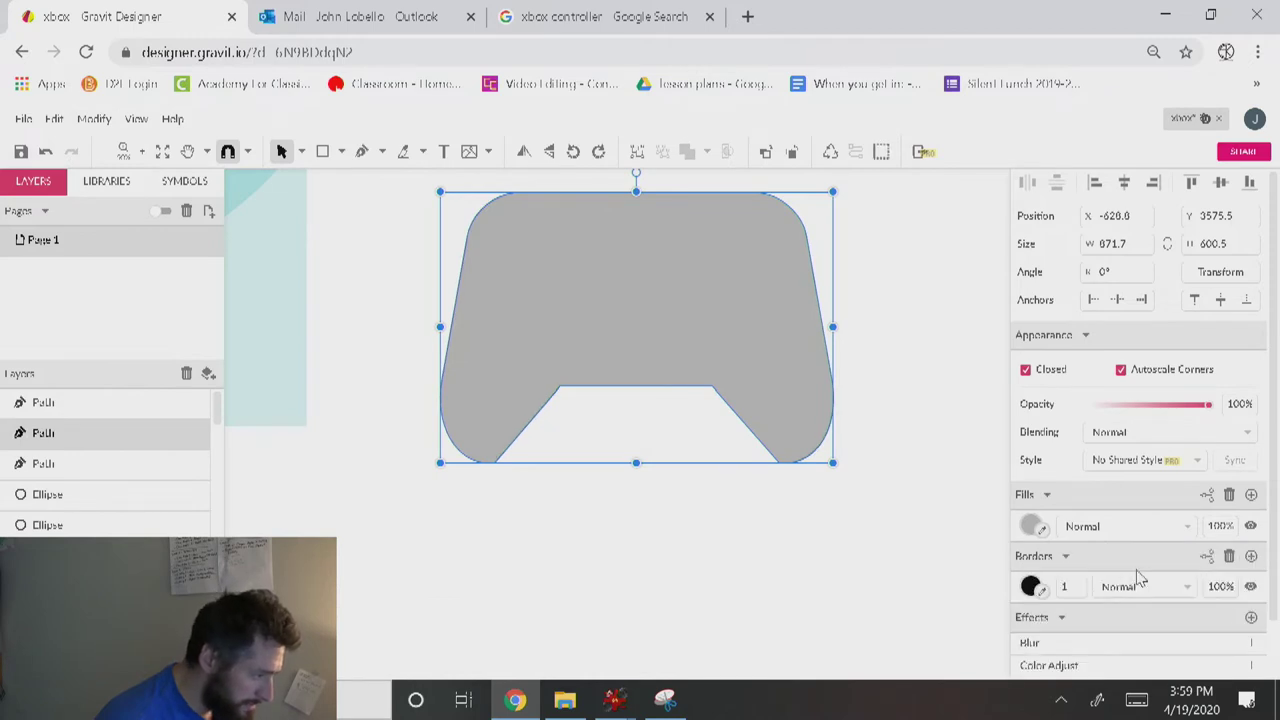
click(1066, 582)
text(6)
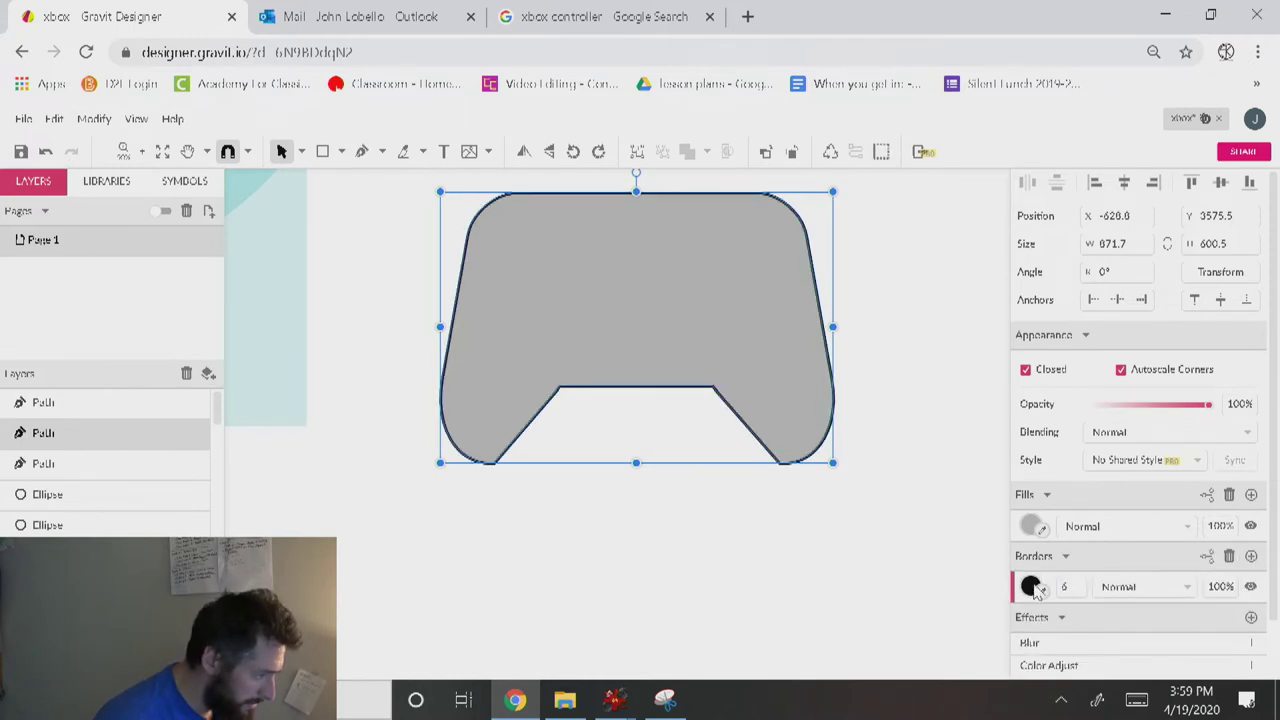
click(578, 440)
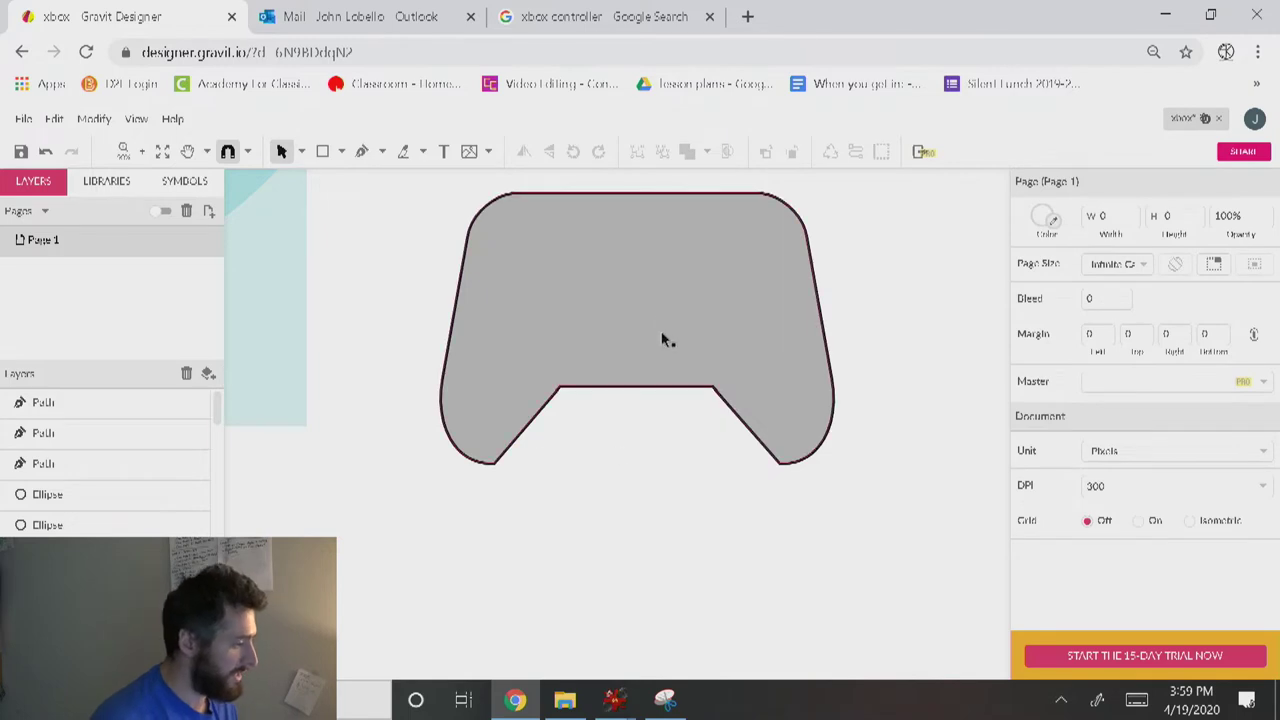
Lower the controller body's top edge to reduce its height to about 588.2 px.
click(620, 240)
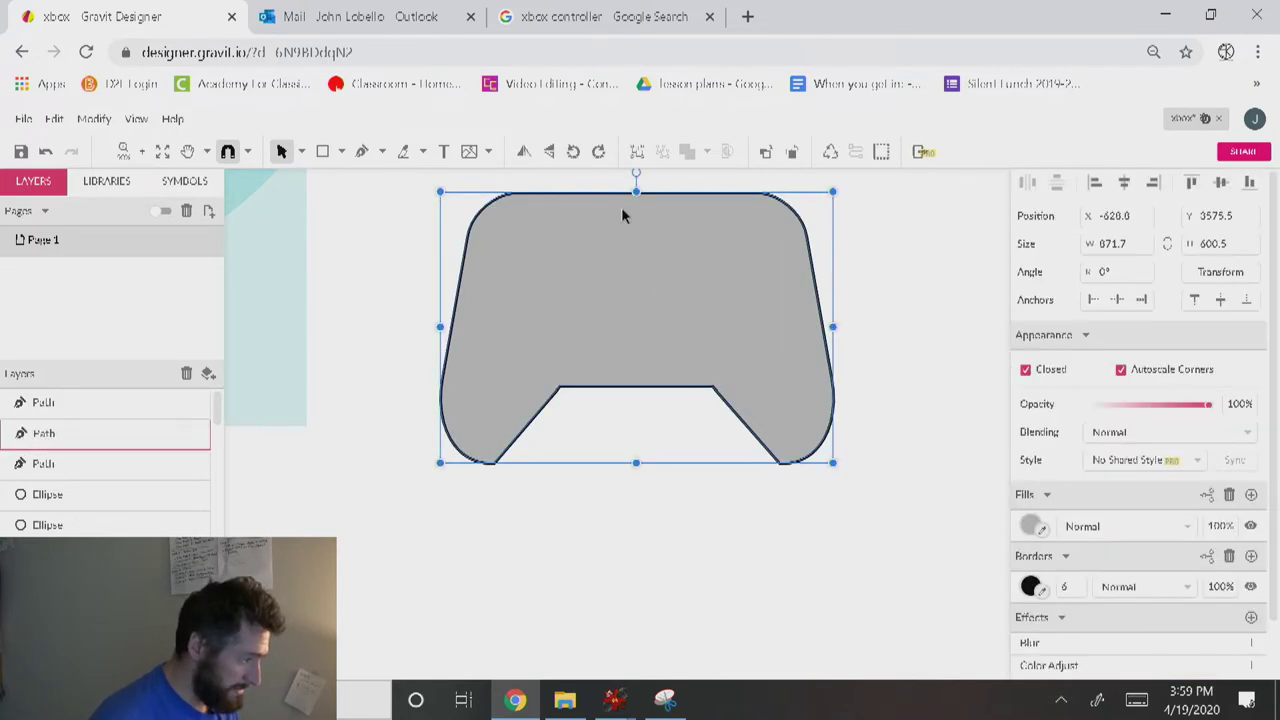
drag(640, 190, 640, 198)
click(645, 653)
key(space)
drag(618, 511, 708, 527)
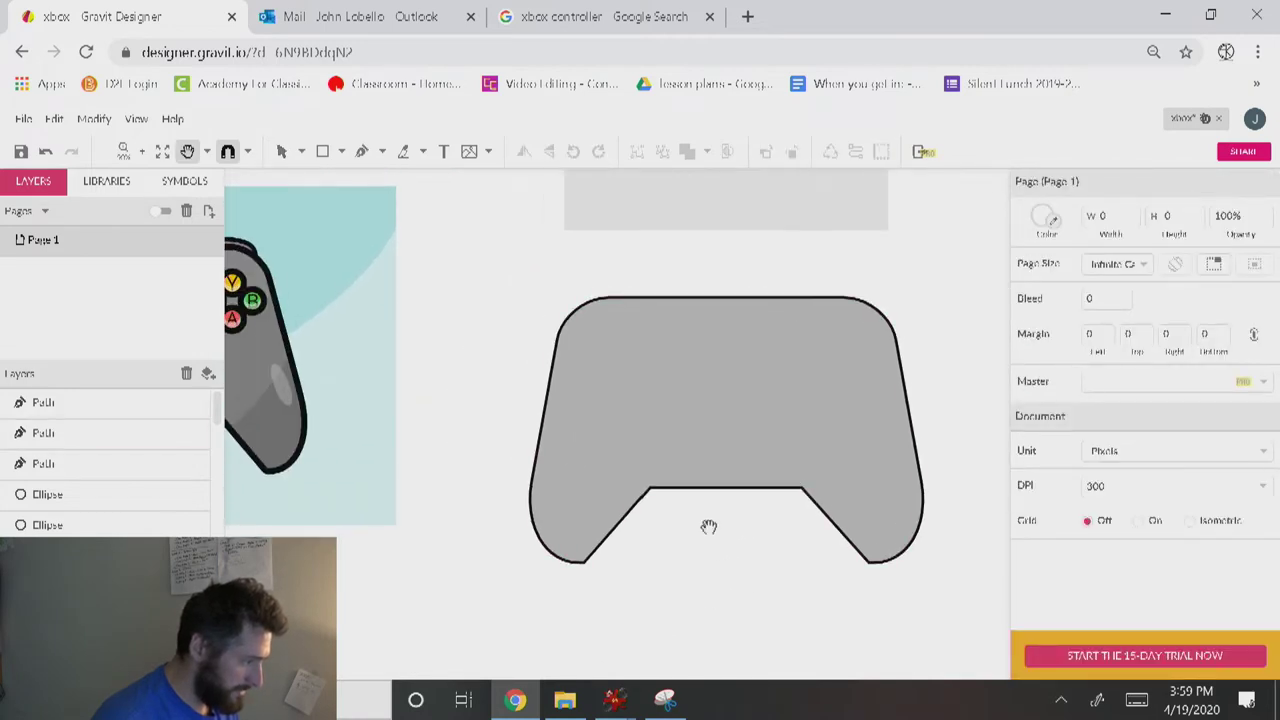
Move the two upper anchor points of the cutout between the grips up together to a Y position of about 3959.
click(740, 495)
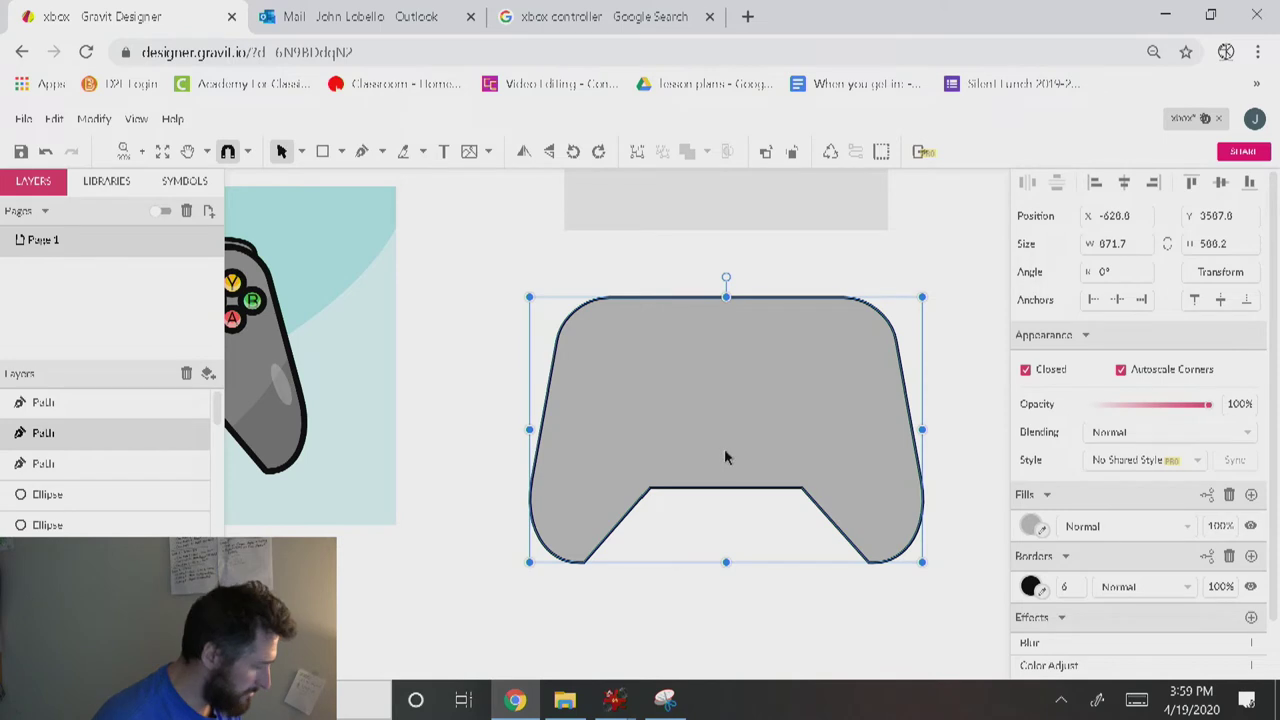
double_click(724, 460)
click(652, 489)
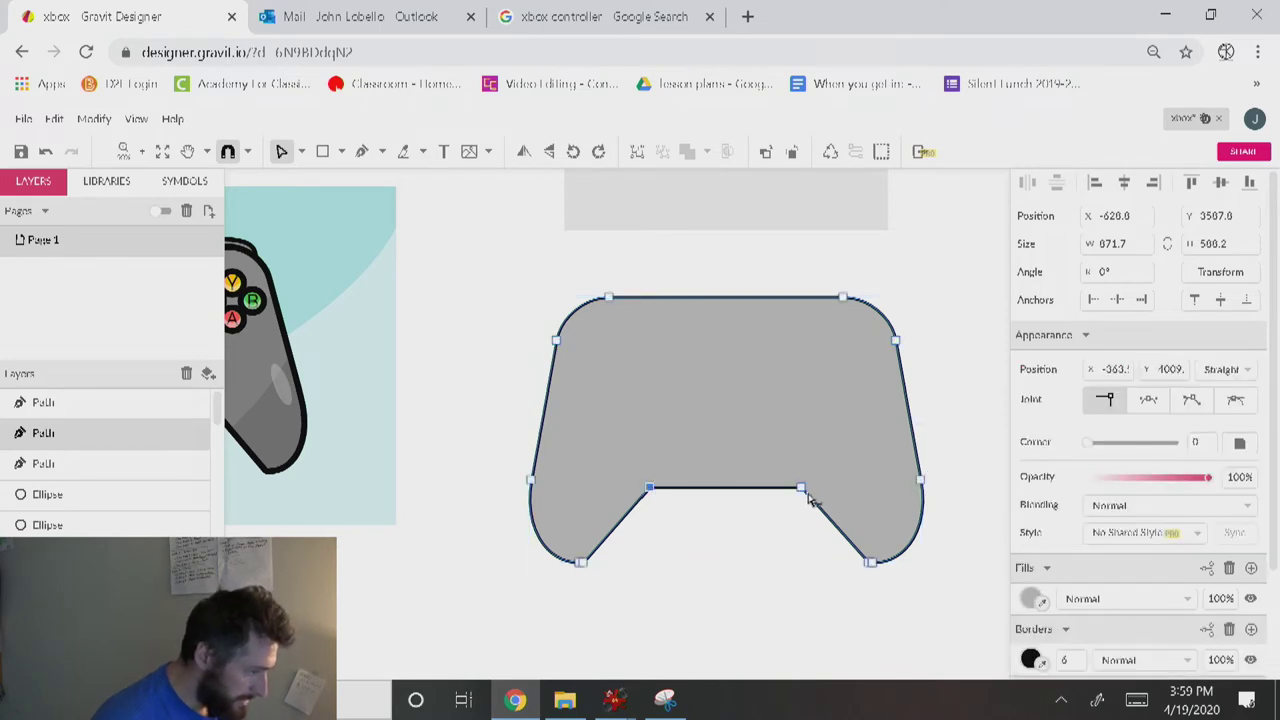
drag(803, 493, 803, 467)
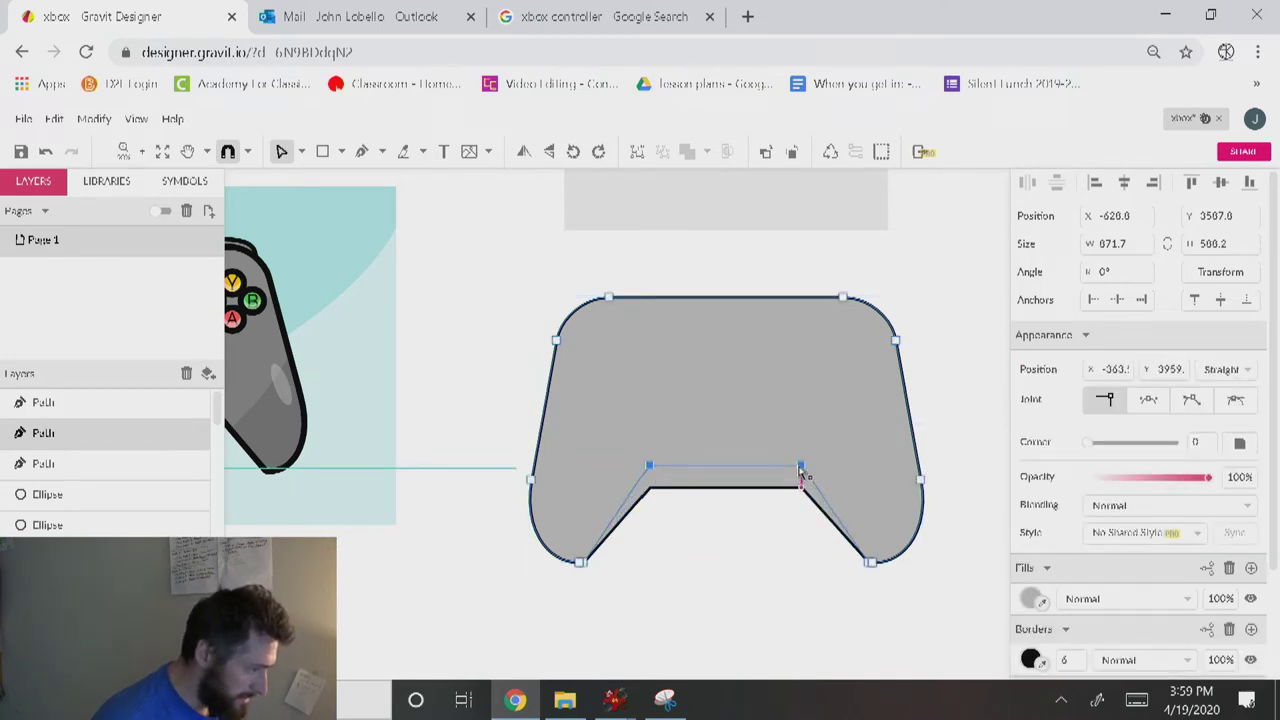
Undo the last anchor move and raise the two upper anchors of the cutout between the grips together slightly higher.
click(791, 600)
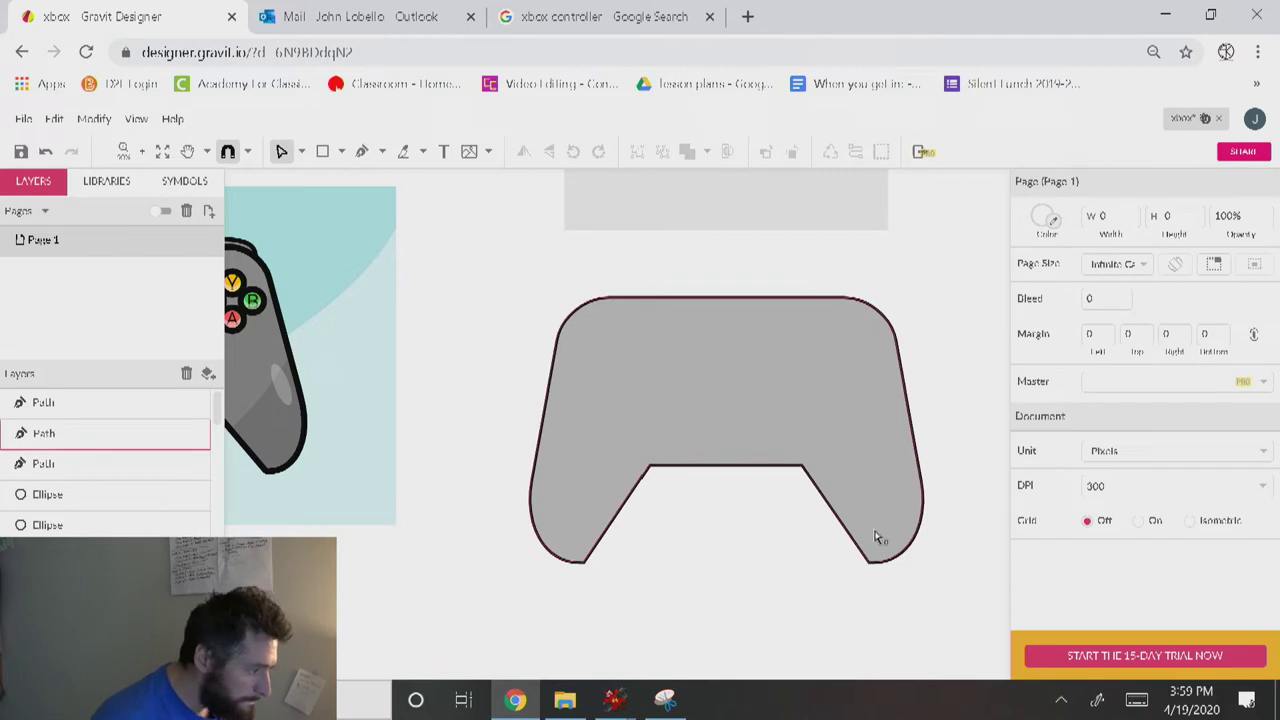
key(ctrl+z)
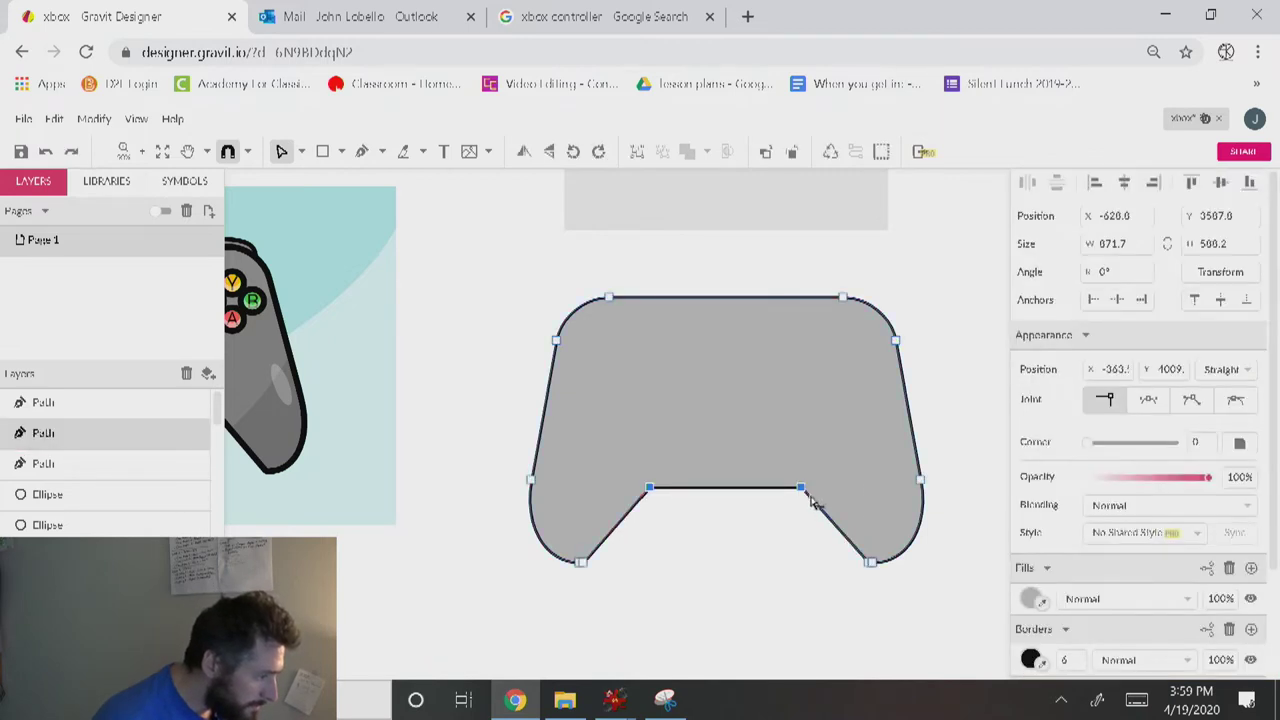
drag(803, 489, 806, 459)
click(740, 555)
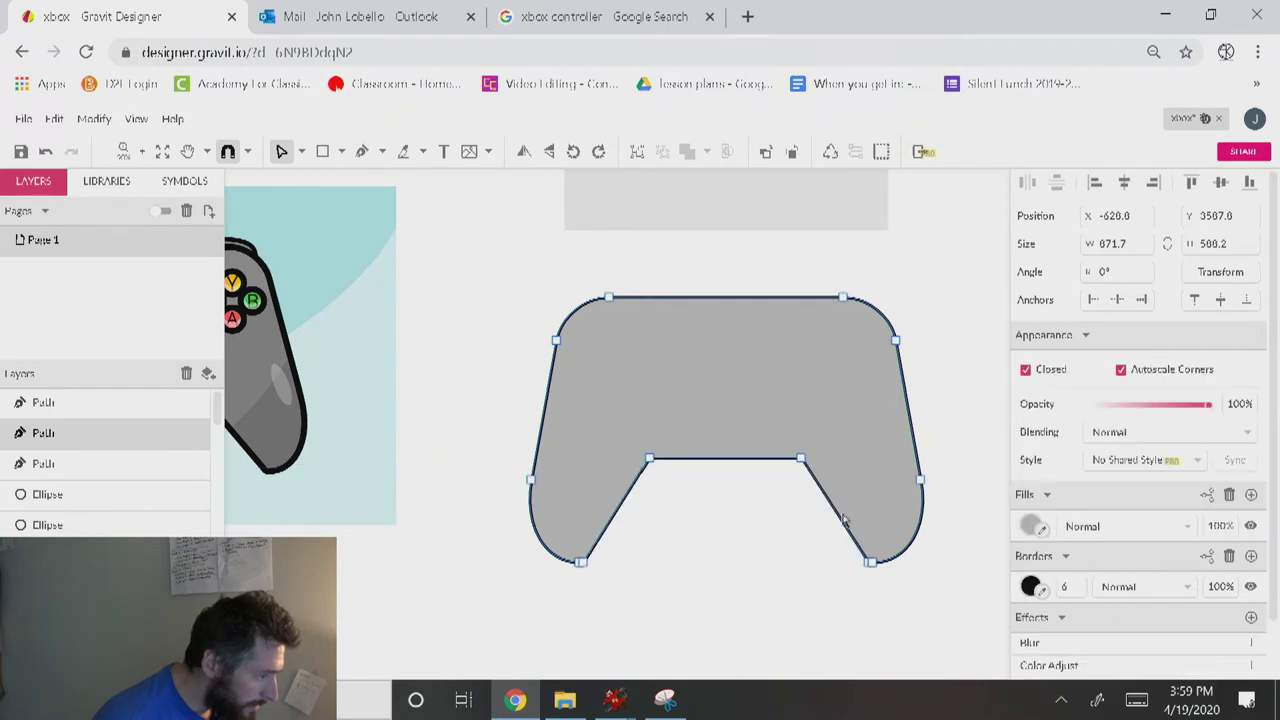
click(744, 557)
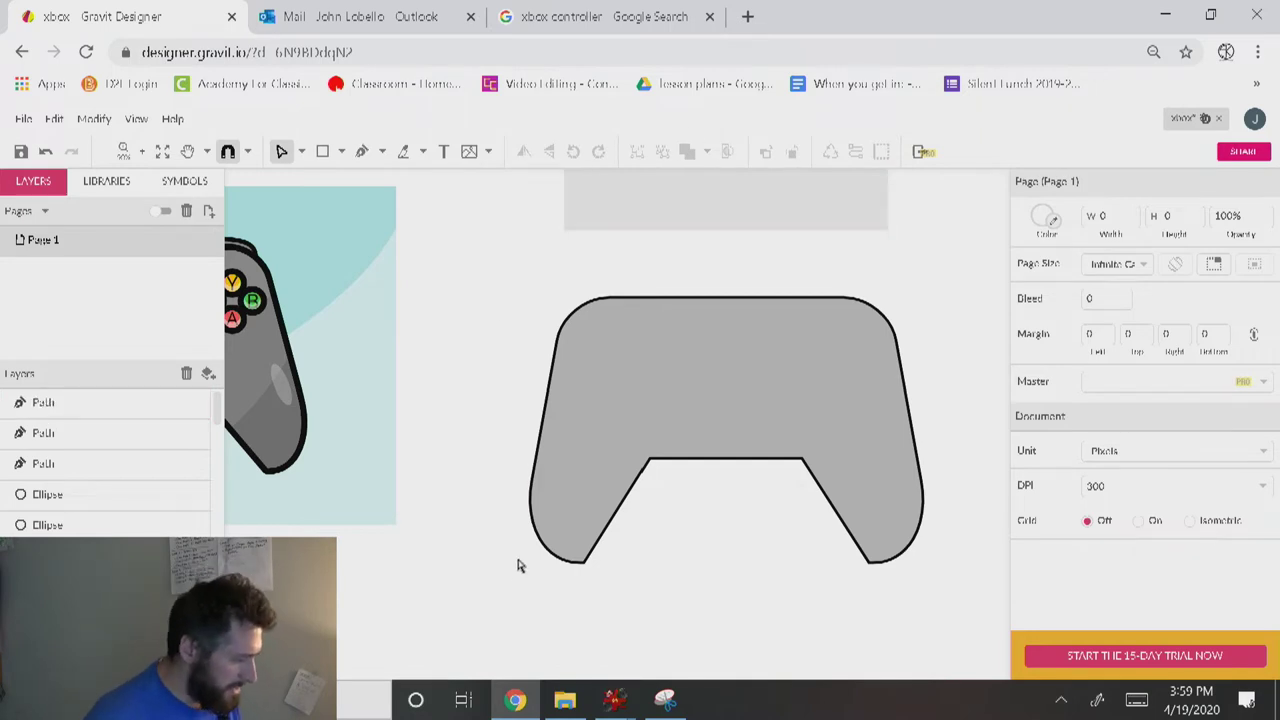
Draw a closed Pen path about 1116 by 806 px around the body's lower part, with a curved edge sweeping diagonally across it.
key(p)
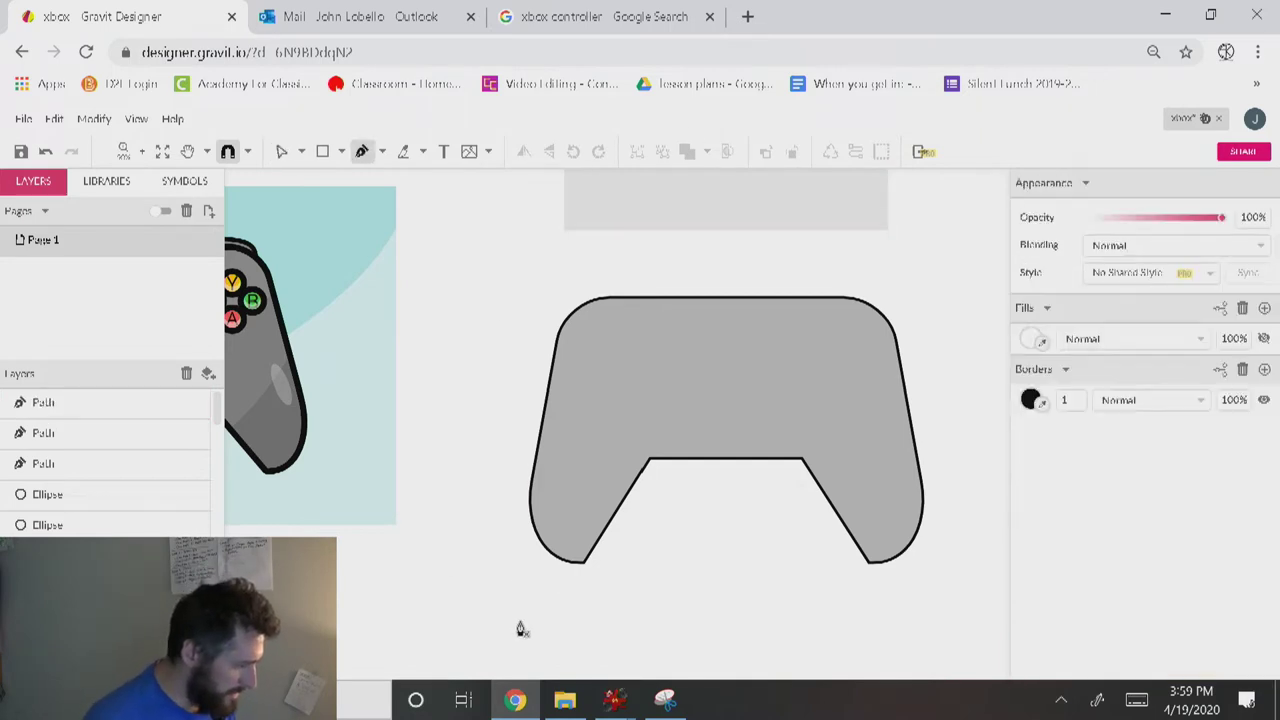
click(460, 549)
drag(938, 297, 944, 228)
double_click(978, 593)
drag(707, 653, 670, 650)
key(ctrl+z)
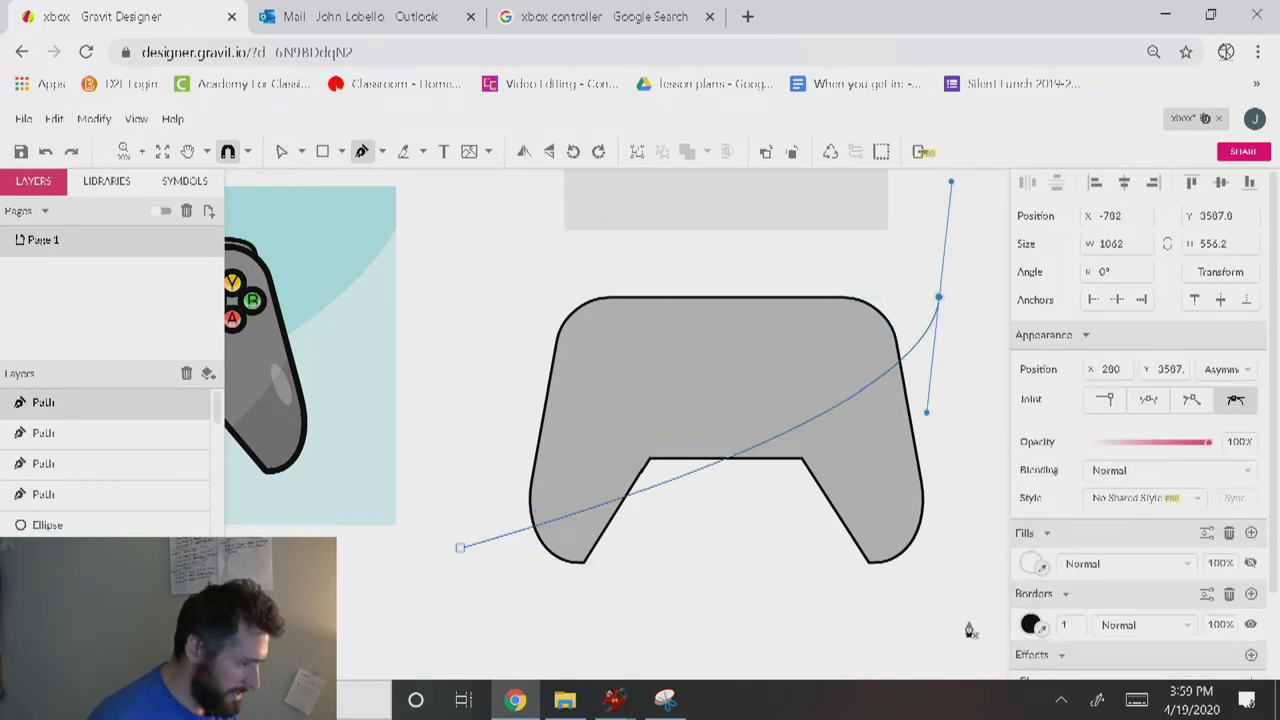
click(883, 634)
click(530, 628)
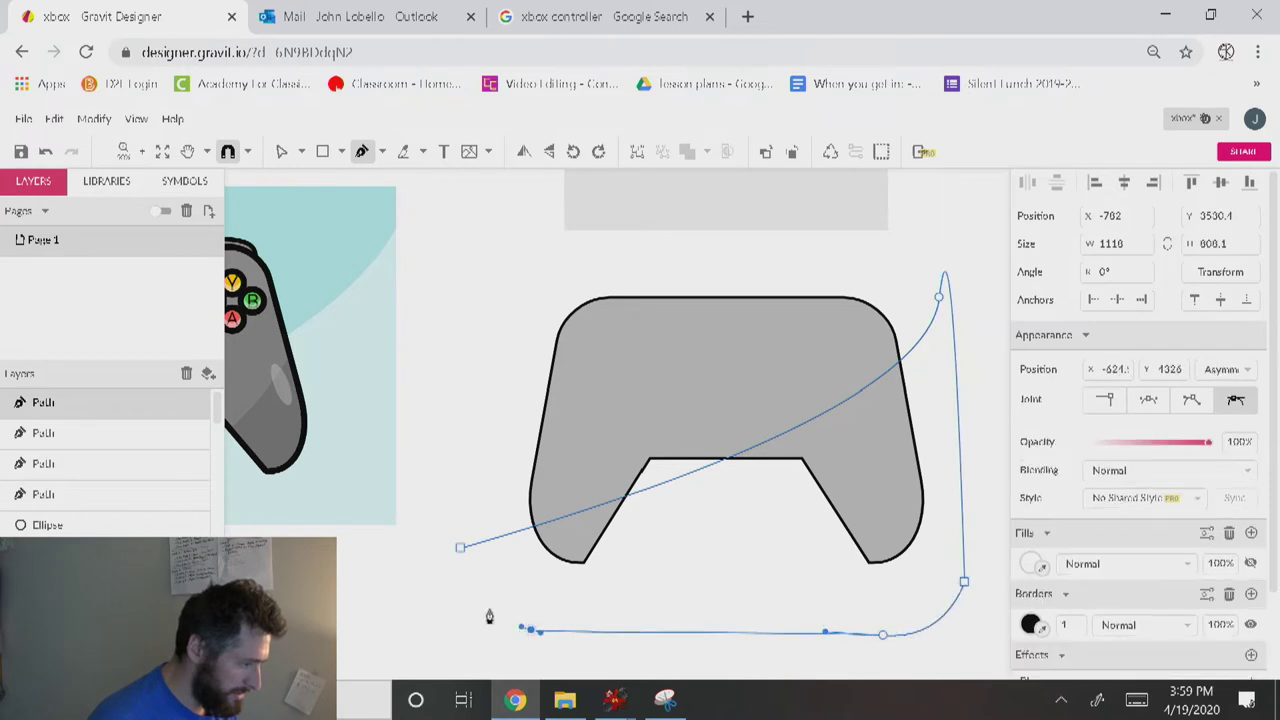
click(460, 551)
key(v)
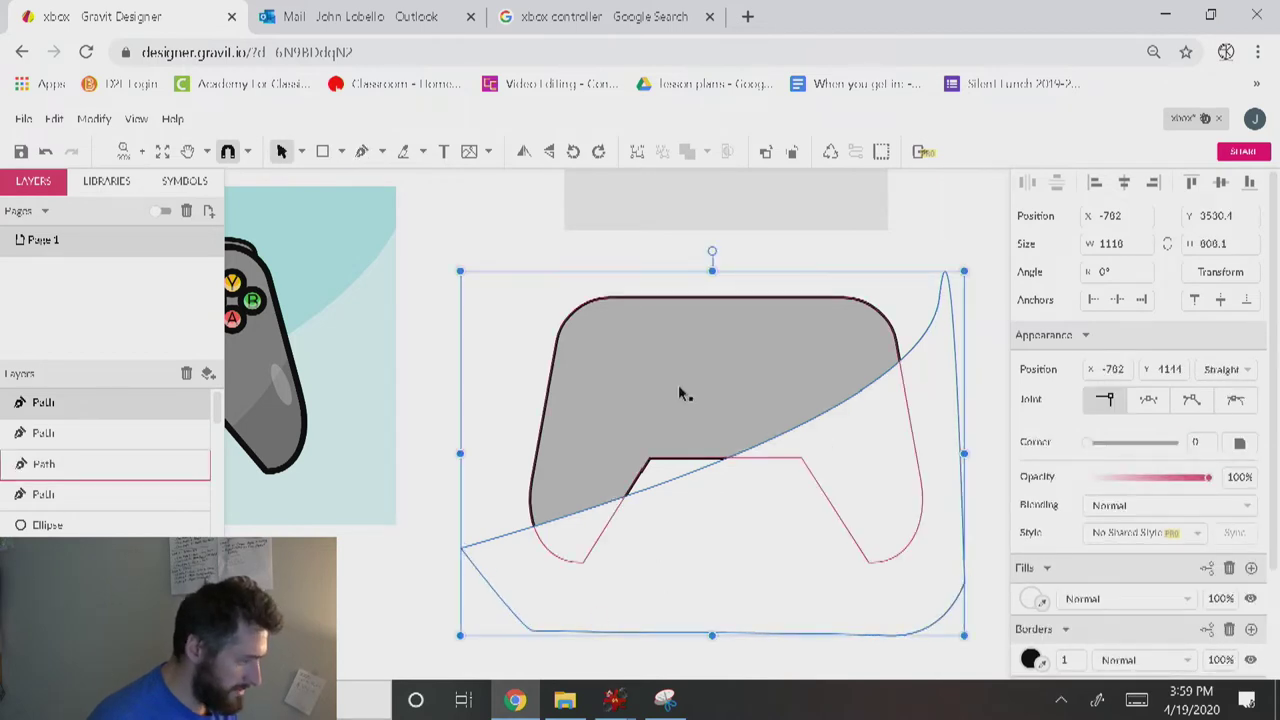
Duplicate the controller body in front and intersect the copy with the large pen path to form the shading shape.
click(413, 354)
click(736, 366)
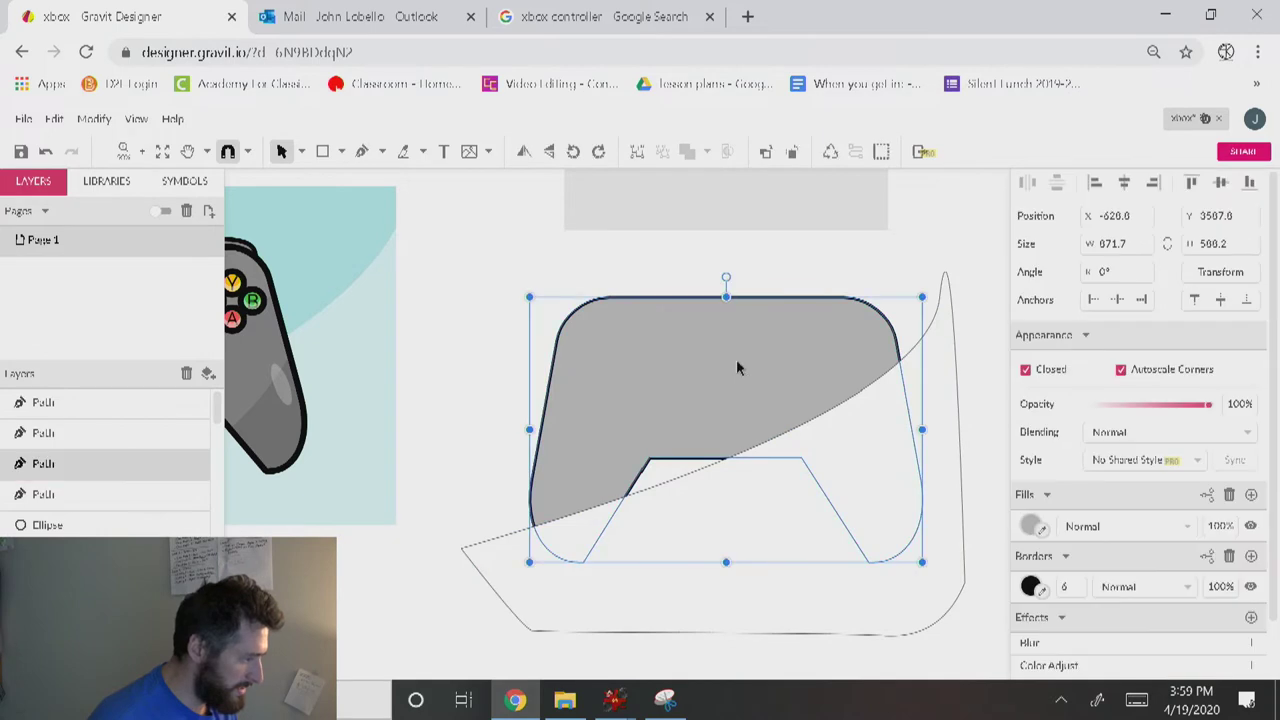
key(ctrl+shift+bracketright)
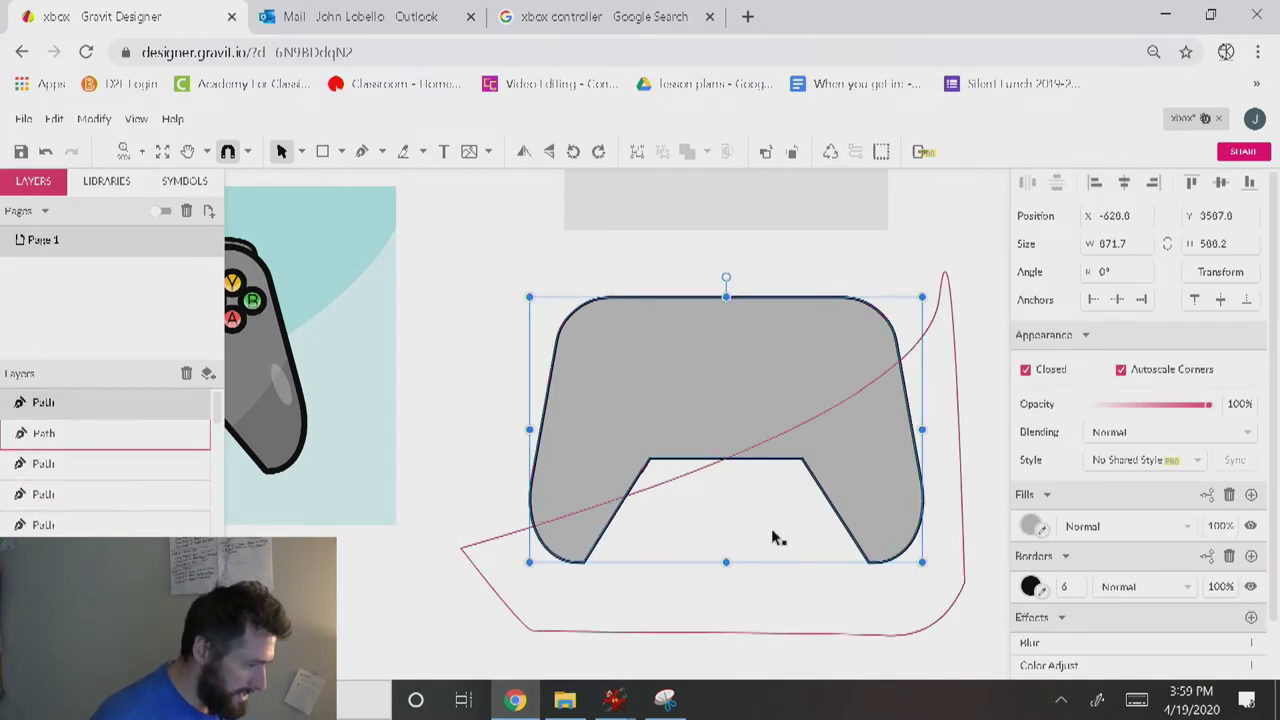
shift+click(830, 622)
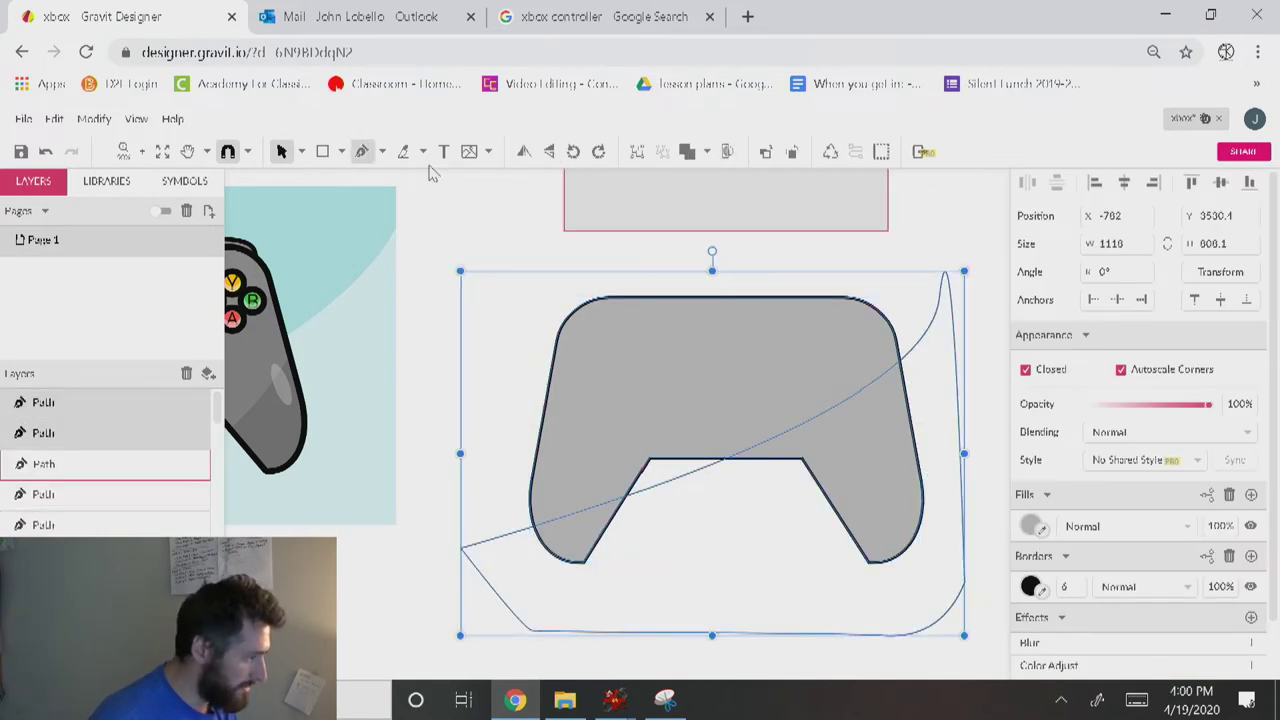
click(707, 153)
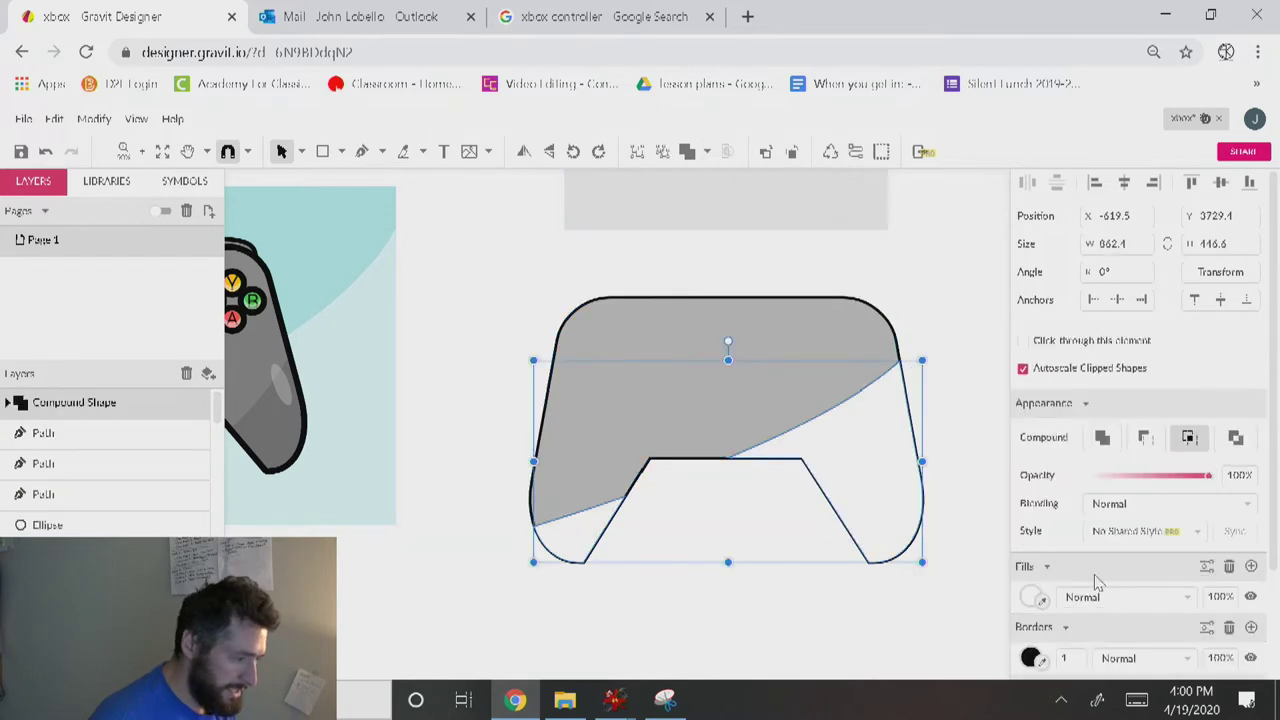
Fill the shading shape with grey #A2A2A2 and set its border width to 0.
click(1033, 598)
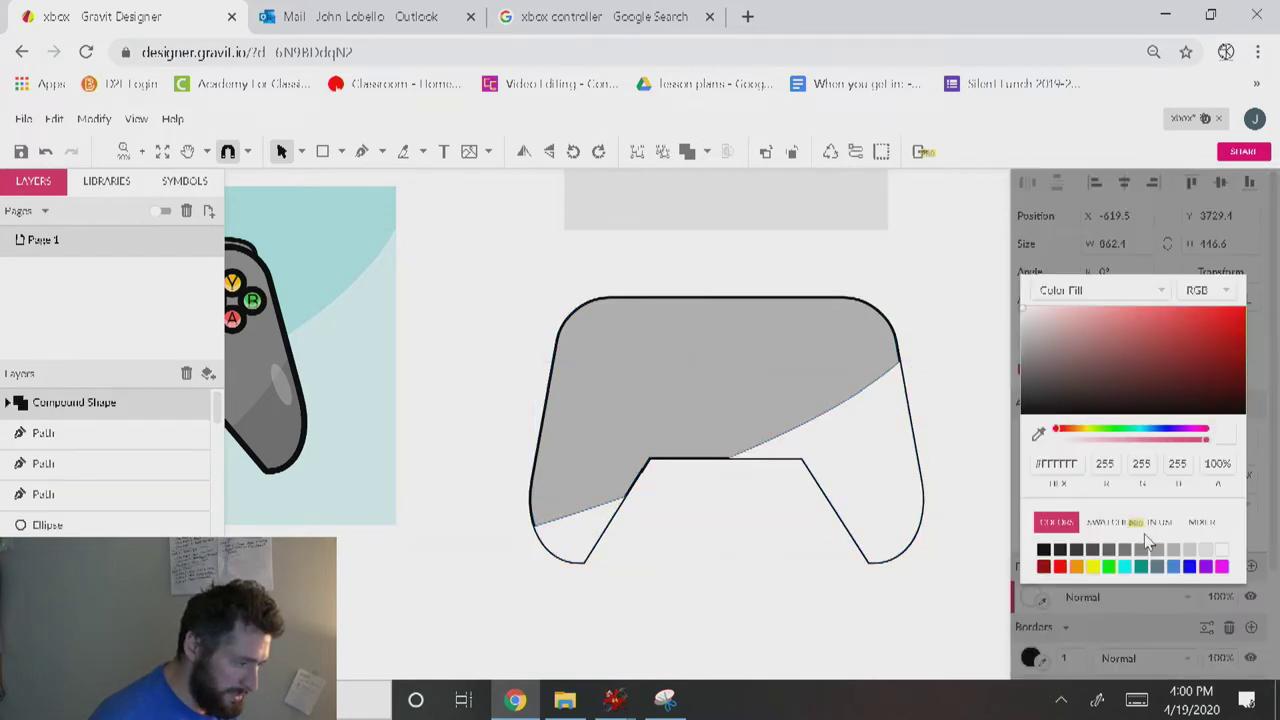
click(1157, 556)
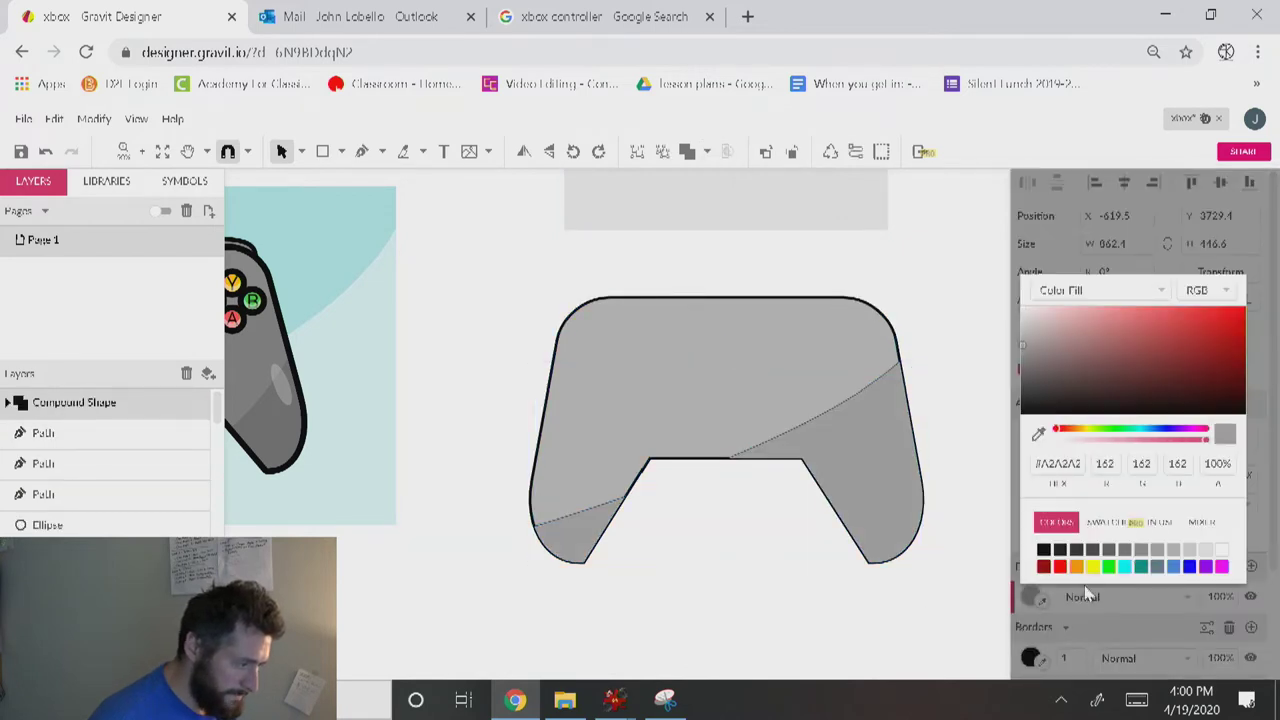
click(1042, 652)
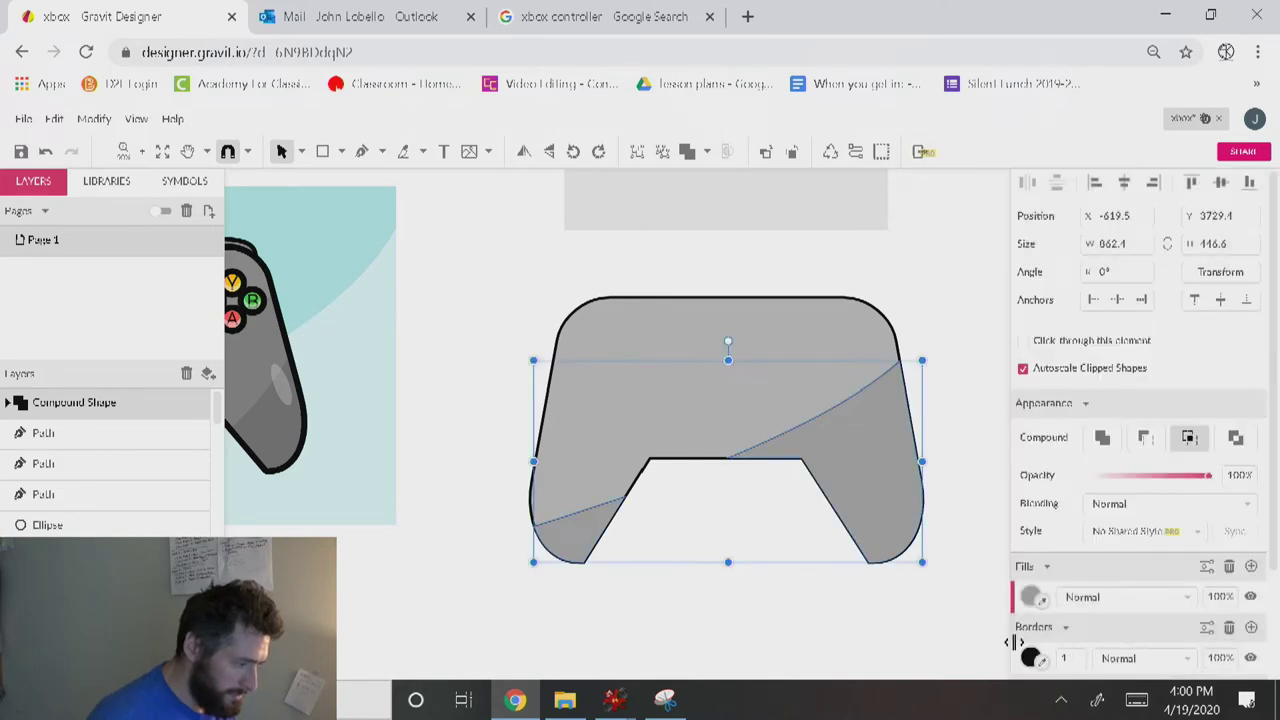
click(1077, 655)
text(0)
click(787, 626)
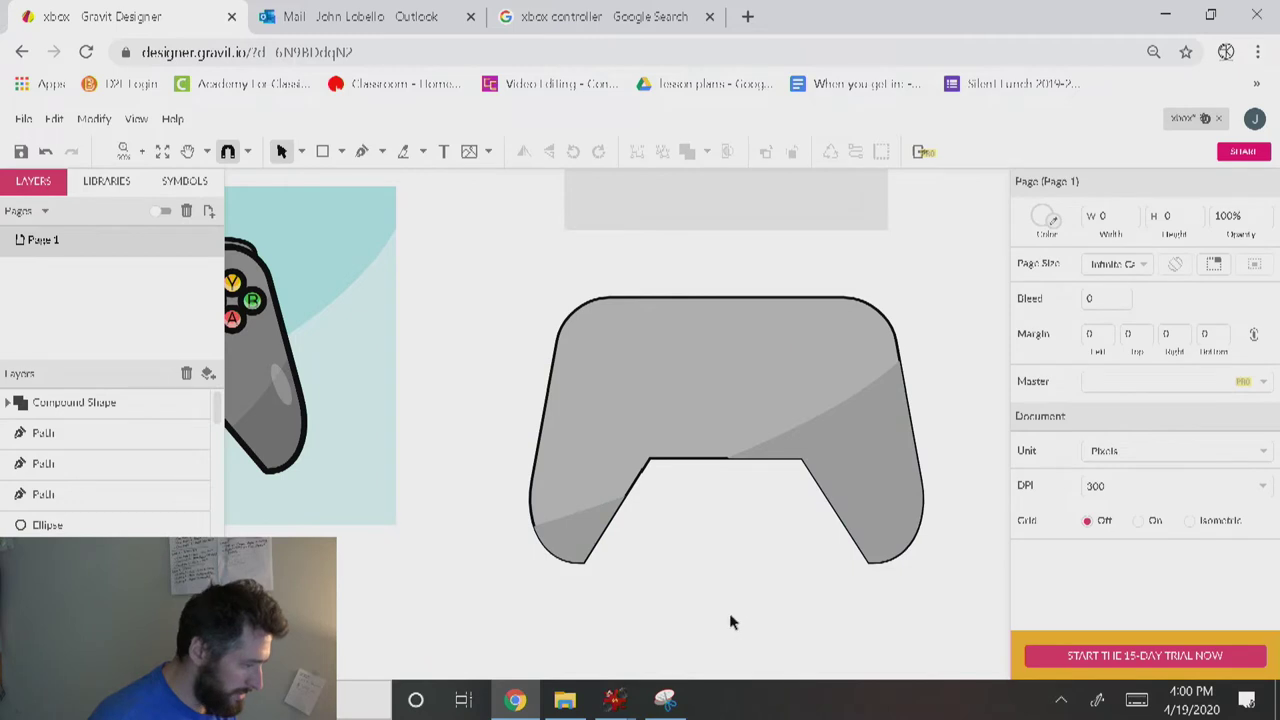
Draw a second closed Pen path about 732 by 621 px around the lower end of the right grip, with a curved diagonal edge.
key(p)
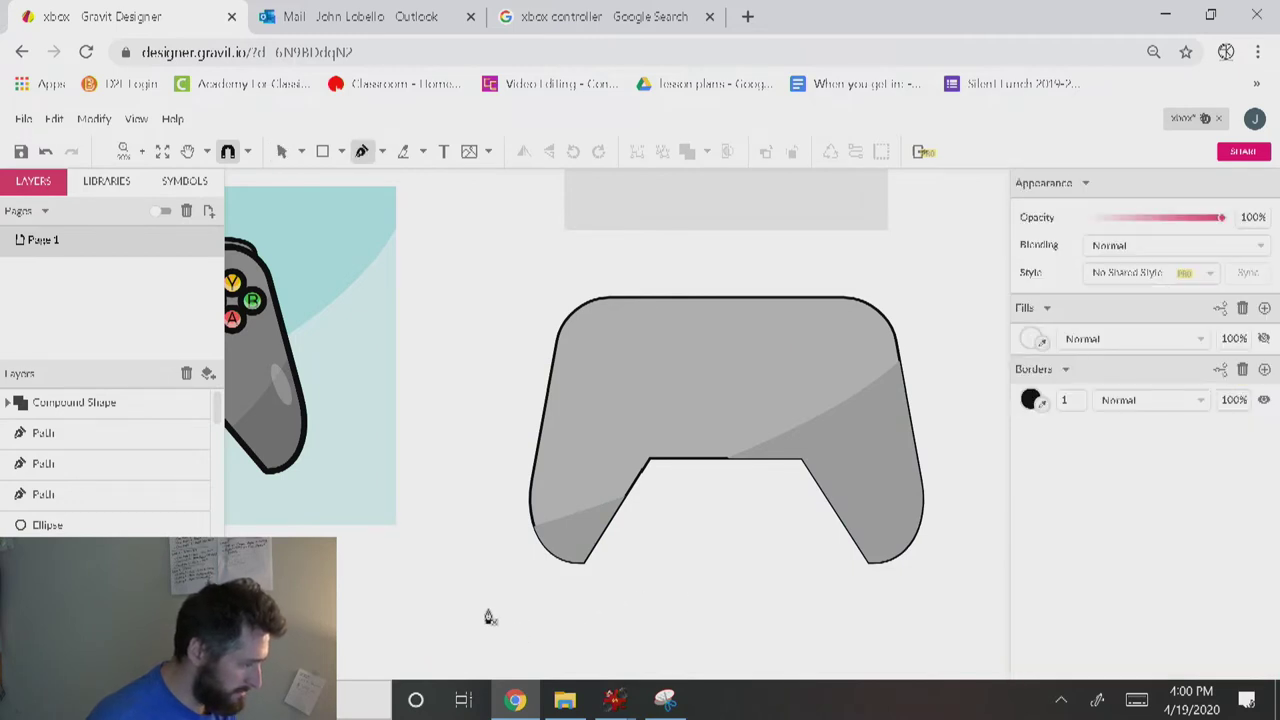
click(654, 596)
drag(952, 368, 951, 286)
click(971, 557)
drag(931, 625, 857, 625)
click(654, 597)
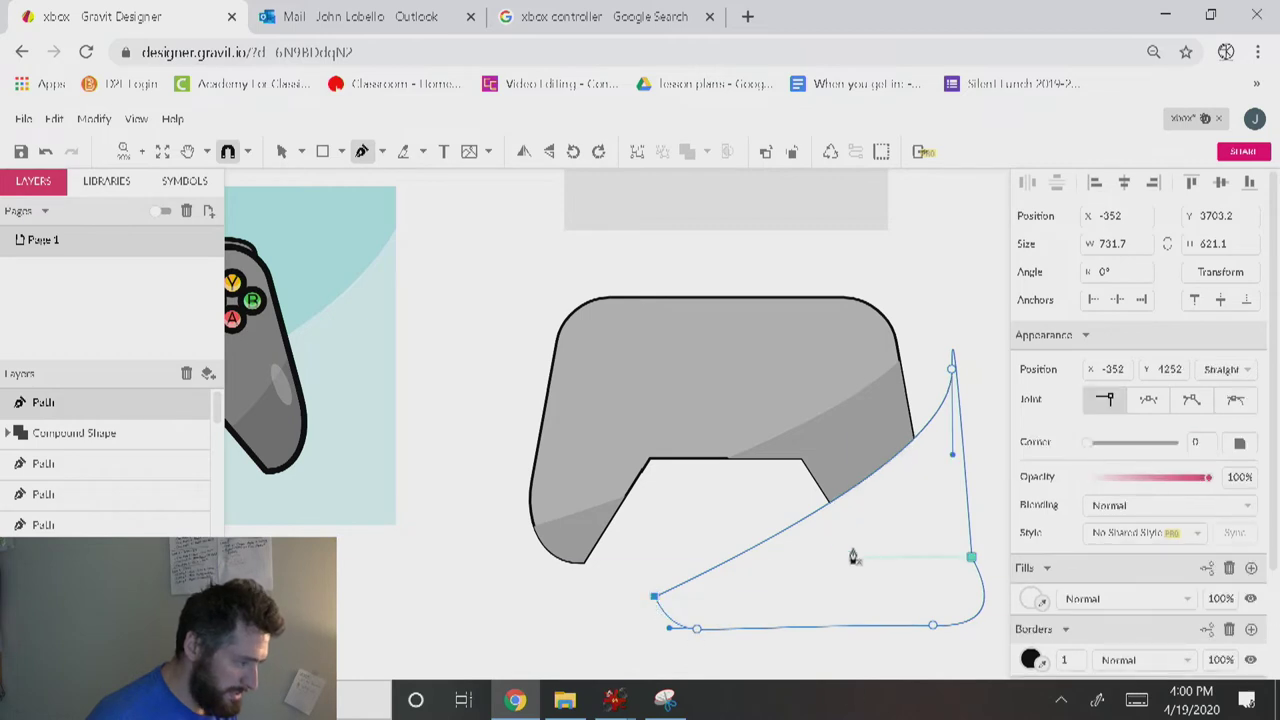
key(Escape)
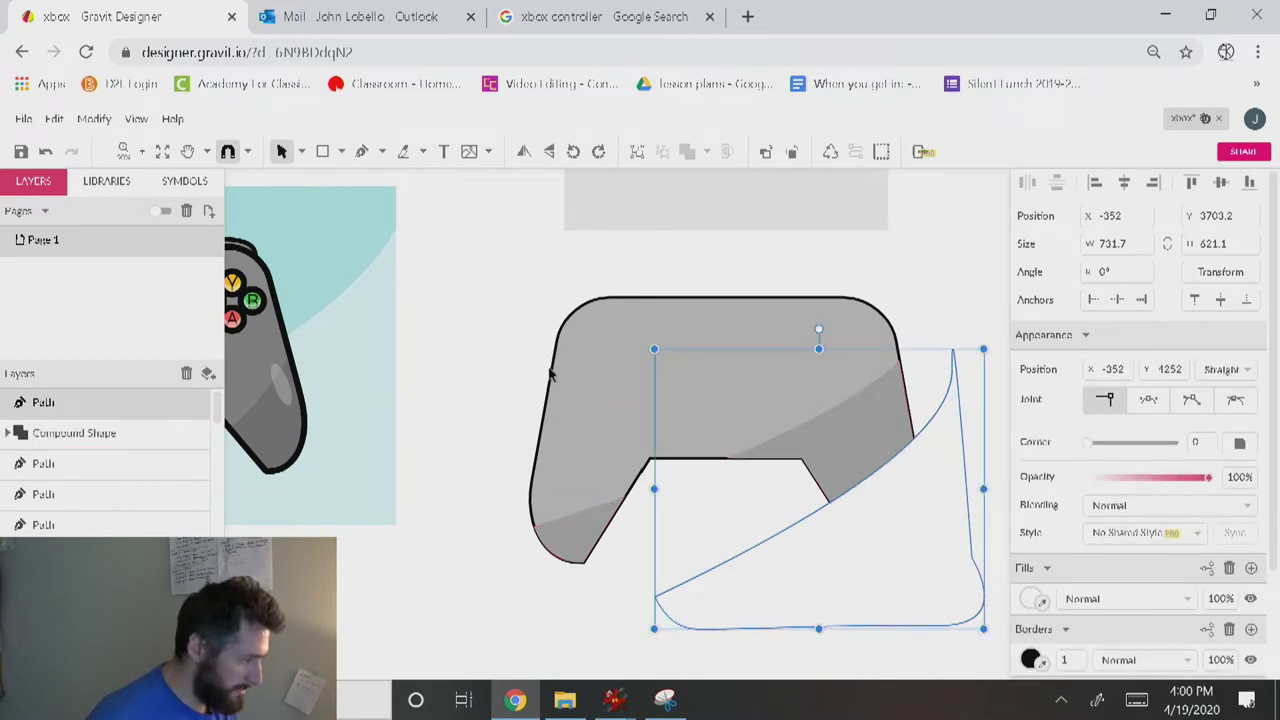
Try to combine a front copy of the shading shape with the second pen path and undo the combination.
click(588, 400)
key(ctrl+d)
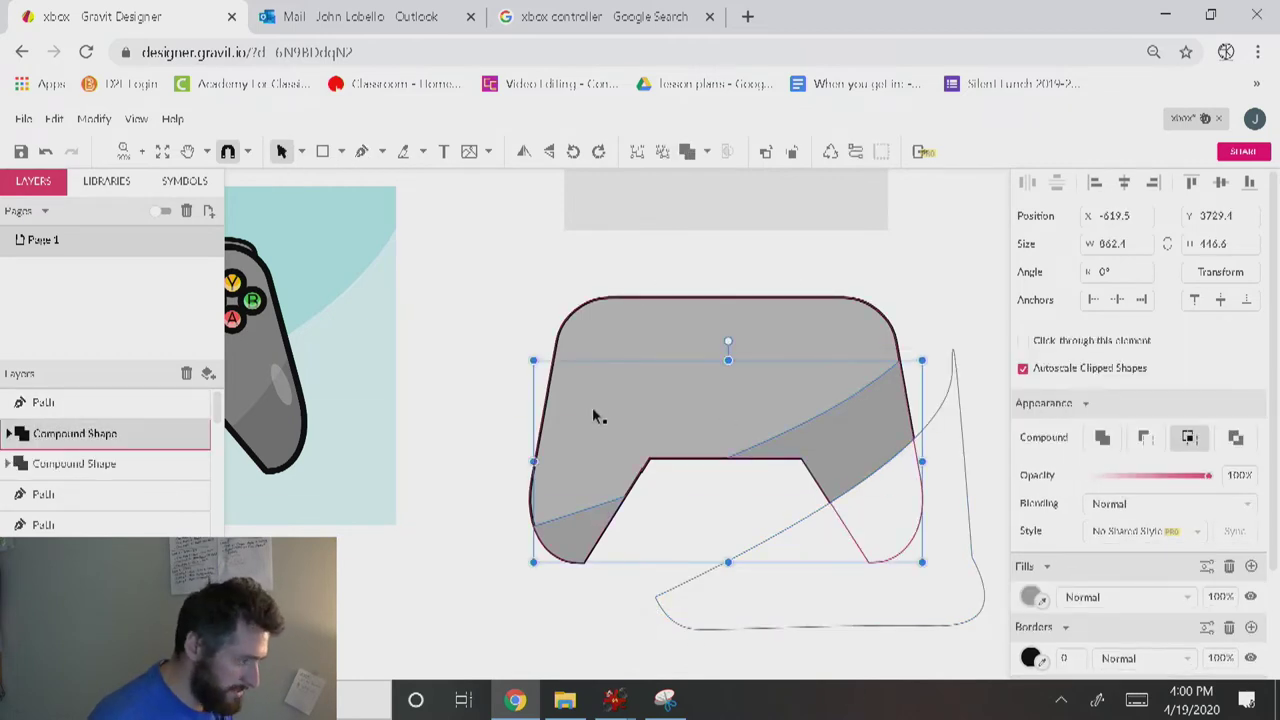
key(ctrl+bracketright)
shift+click(873, 608)
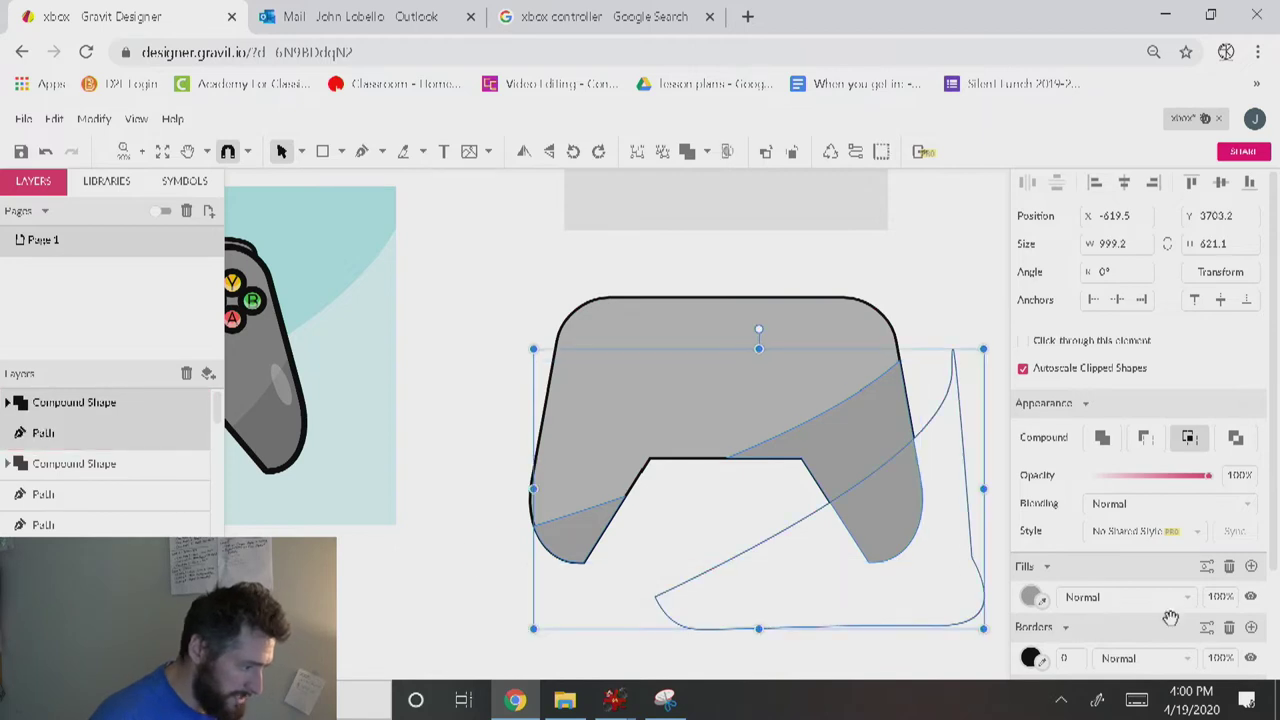
click(688, 151)
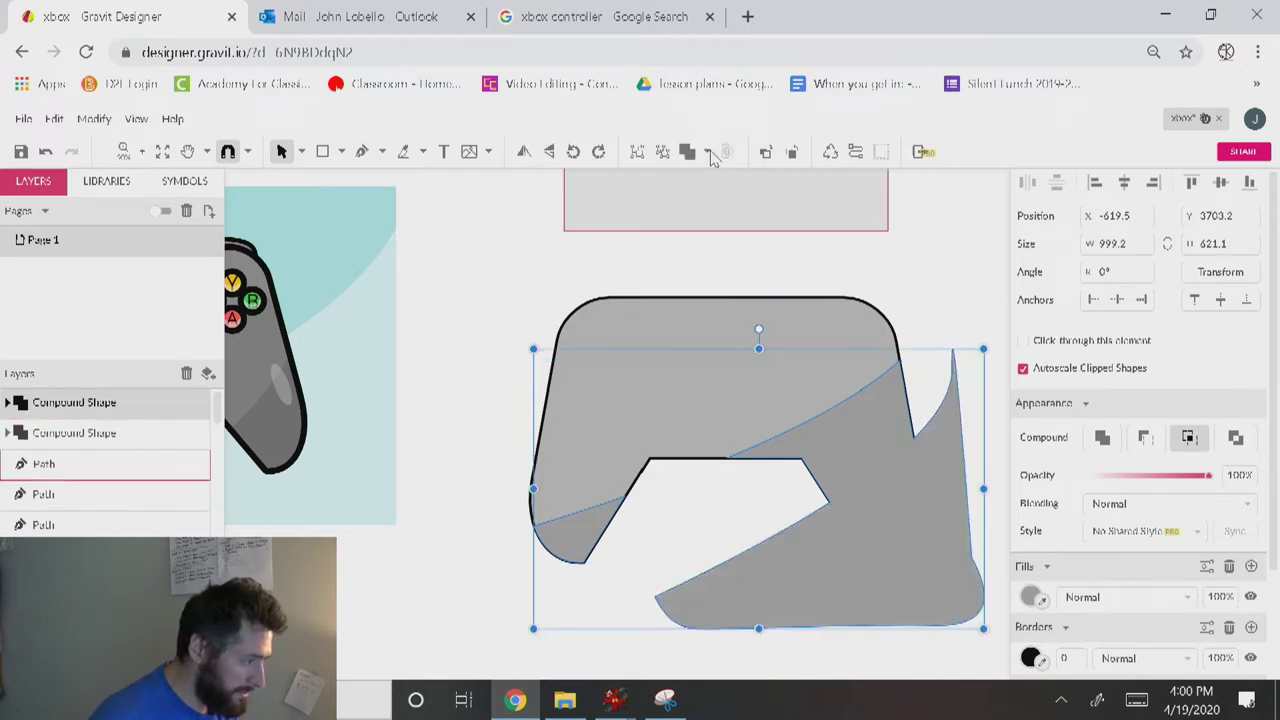
key(ctrl+z)
key(ctrl+z)
key(ctrl+z)
key(ctrl+z)
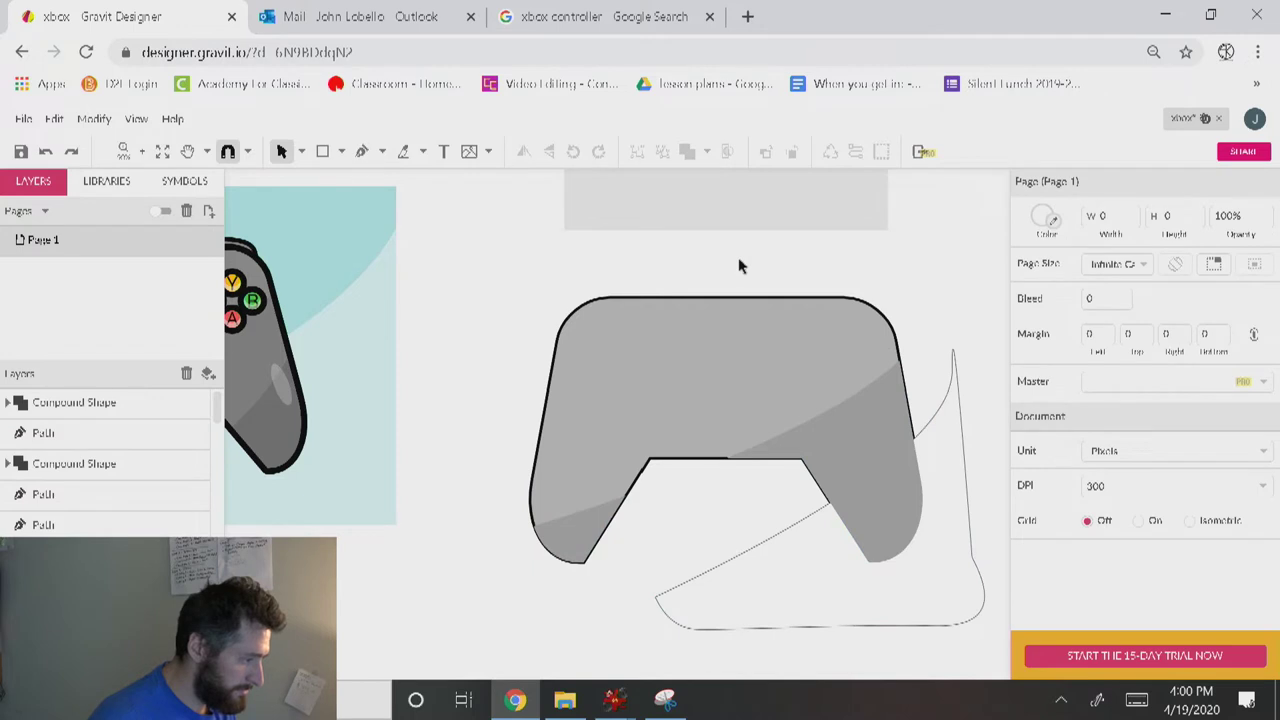
click(826, 672)
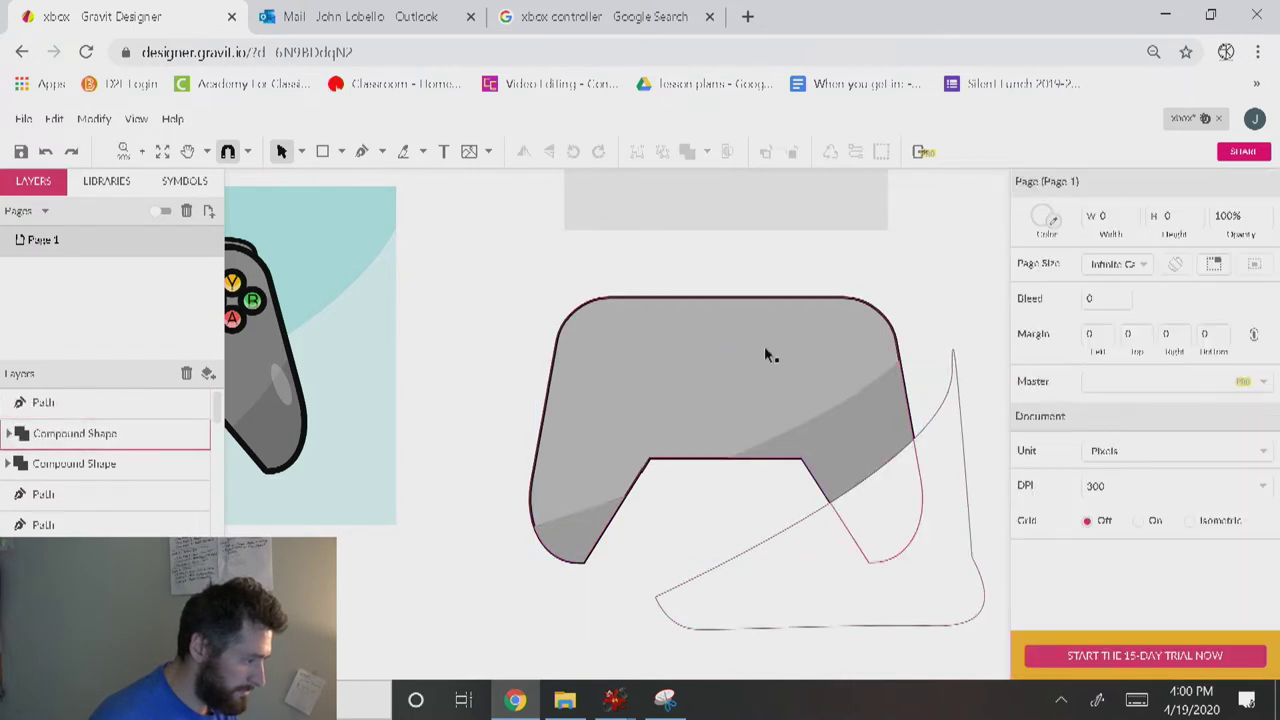
Bring a copy of the controller body to the front and intersect it with the second pen path to form the right grip's shading.
click(768, 352)
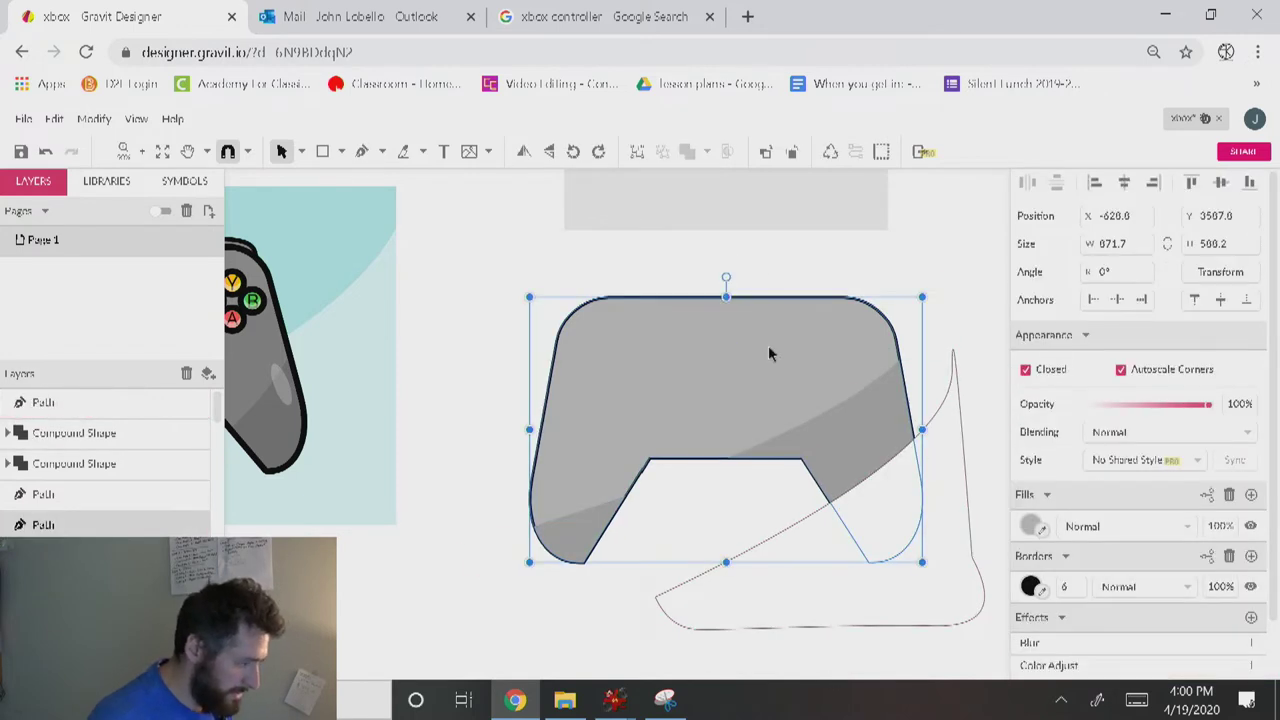
key(ctrl+shift+Up)
shift+click(953, 608)
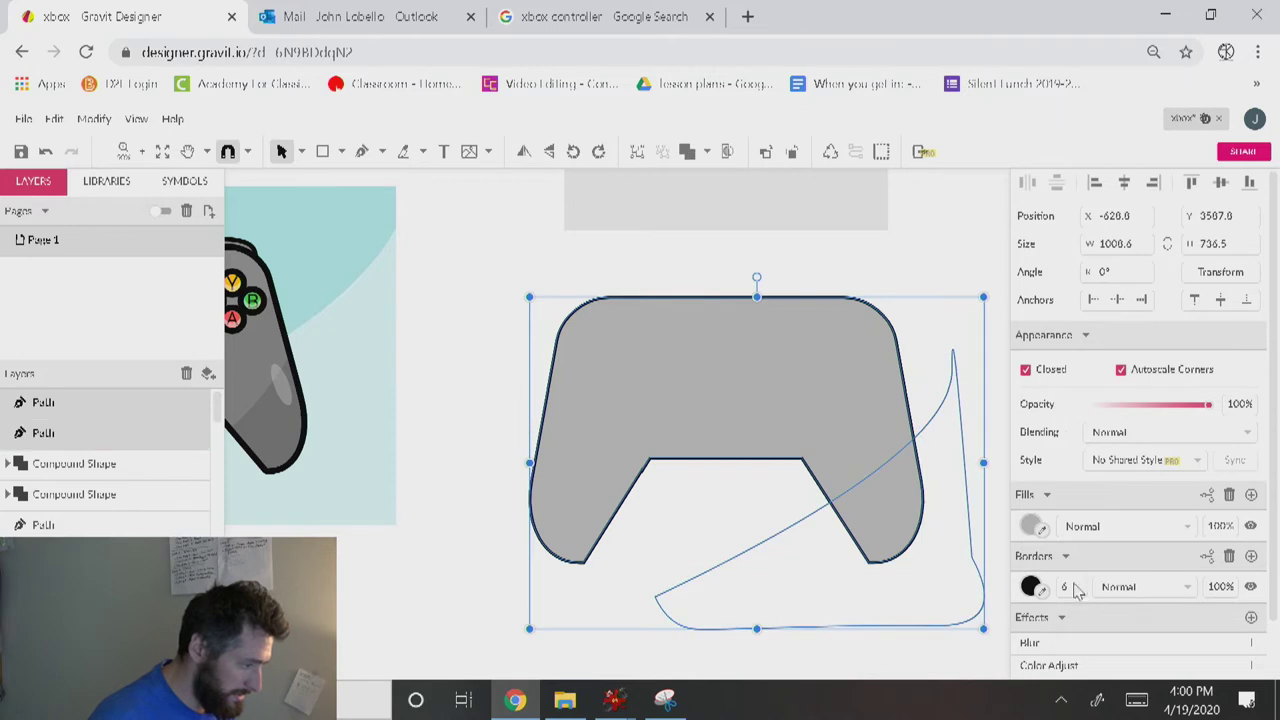
click(706, 151)
click(749, 225)
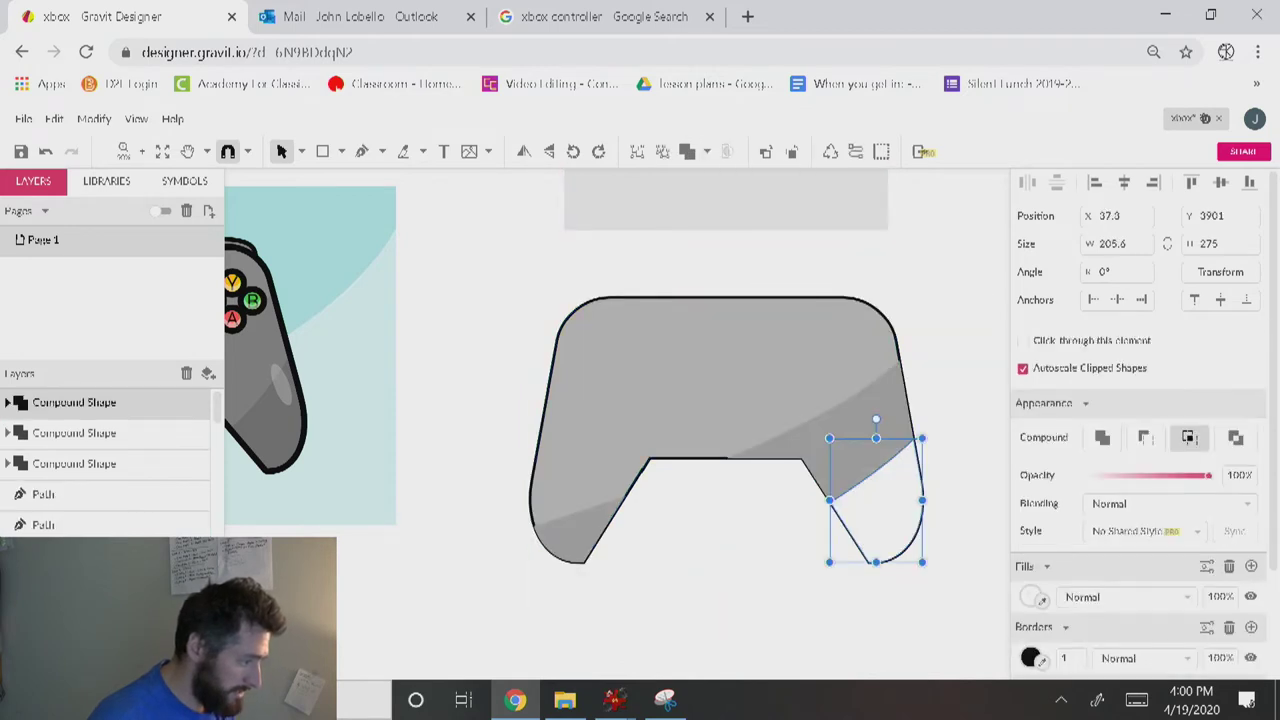
Fill the right grip's shading shape with a darker grey and set its border width to 0.
click(1034, 597)
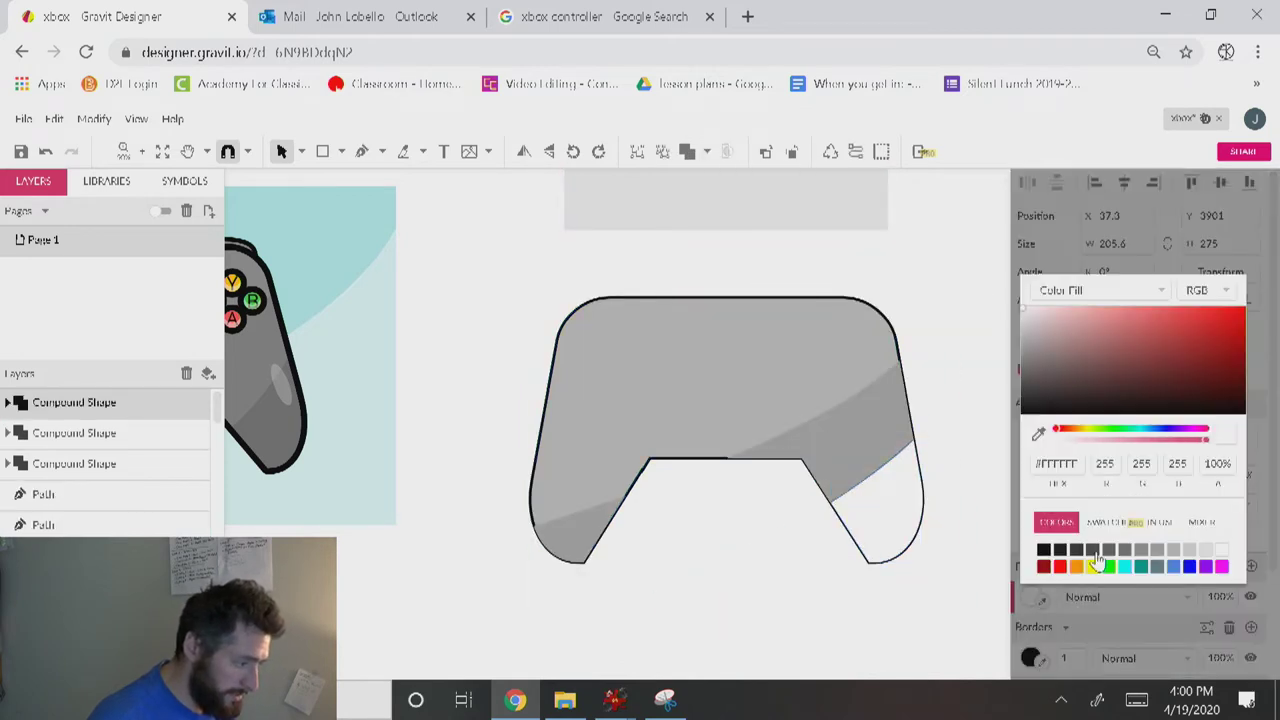
click(1141, 549)
click(945, 548)
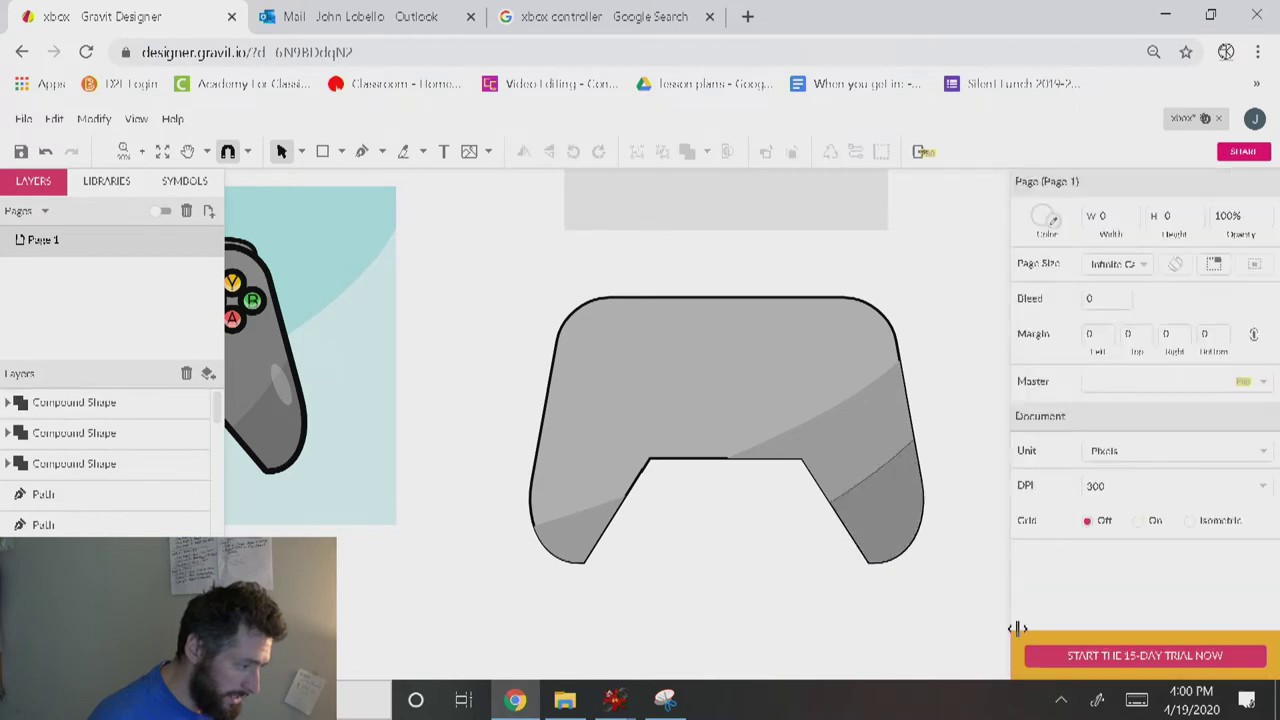
click(879, 495)
click(1068, 659)
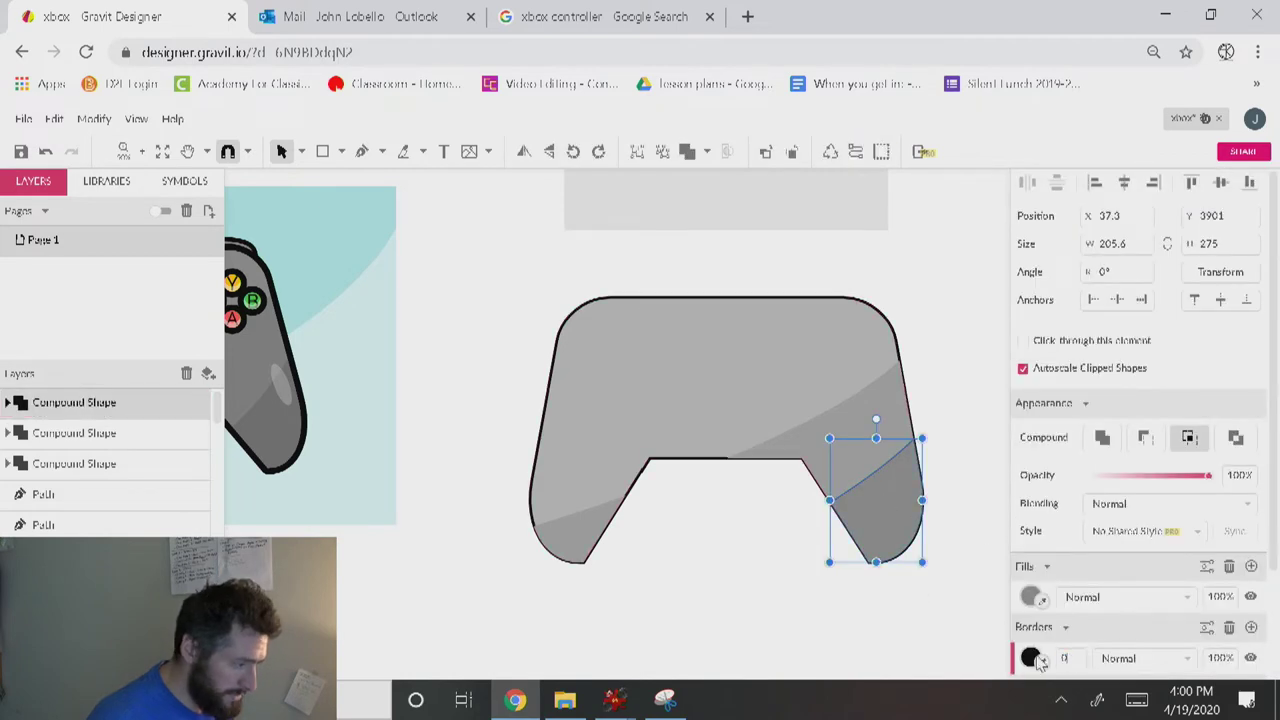
key(Escape)
drag(750, 356, 420, 277)
click(734, 333)
key(ctrl+z)
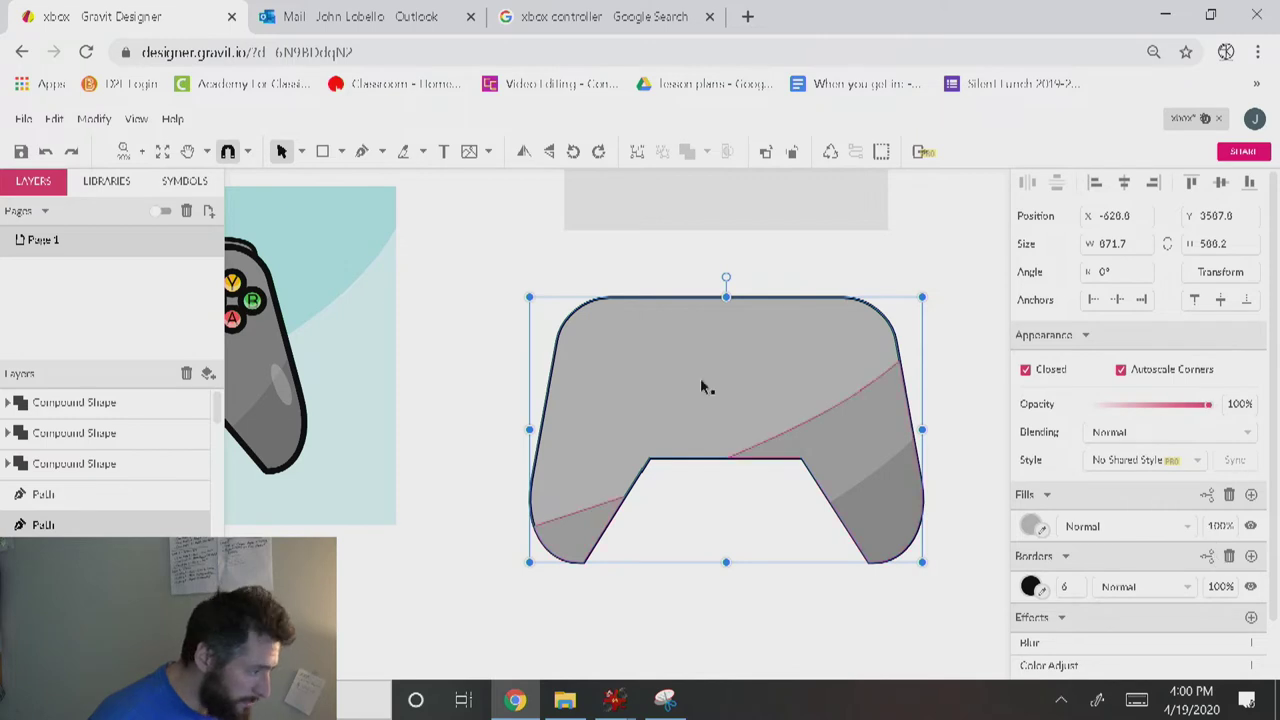
Position the controller body's border outside the path and increase the border width to make the outline thicker.
click(1207, 557)
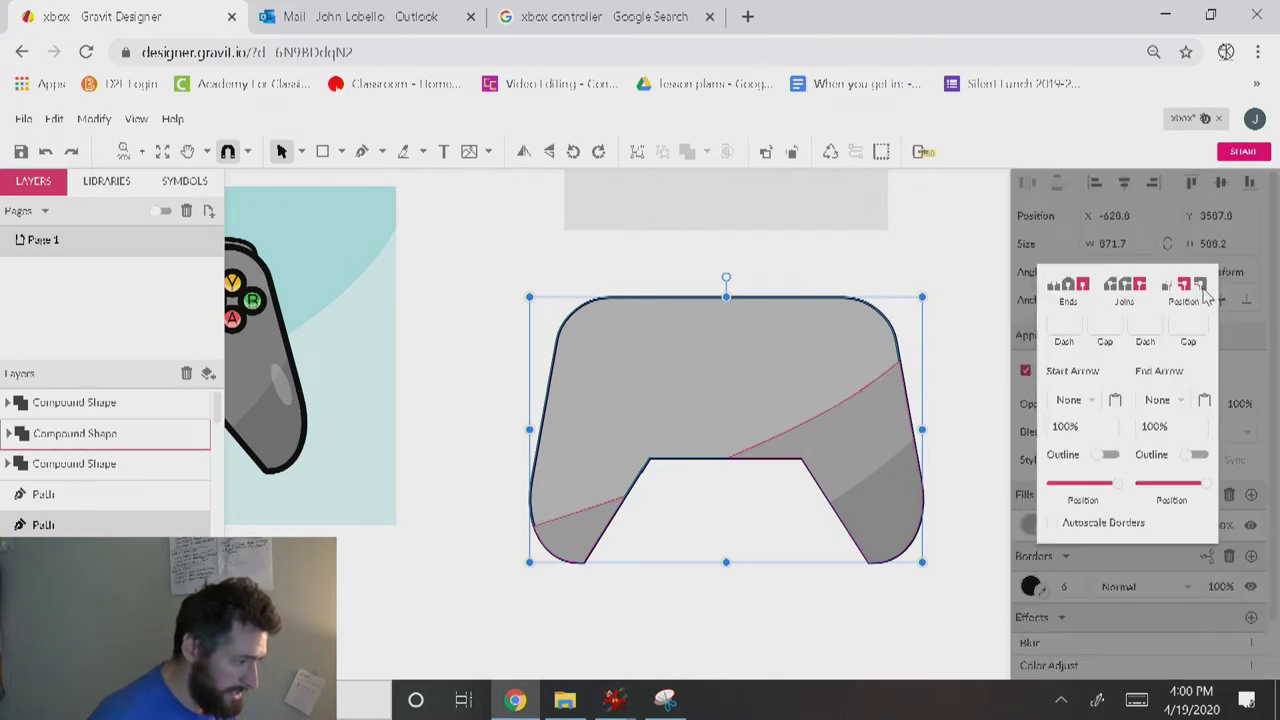
click(902, 613)
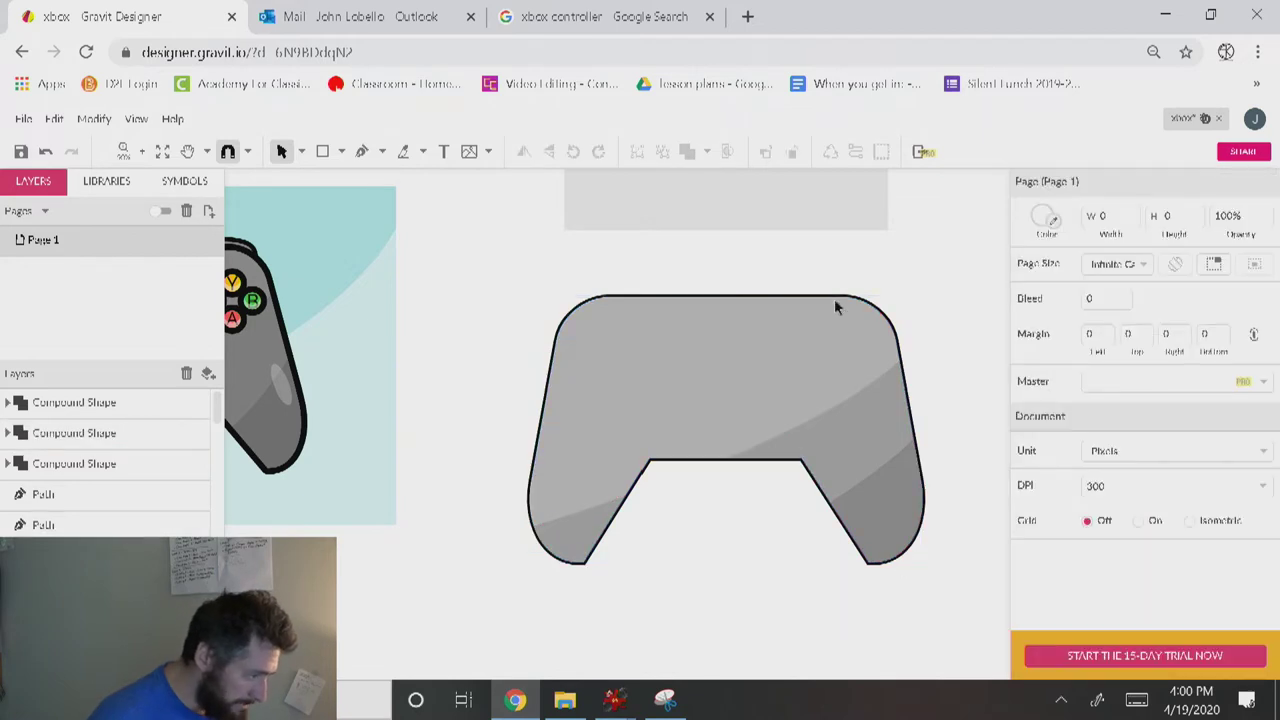
click(832, 330)
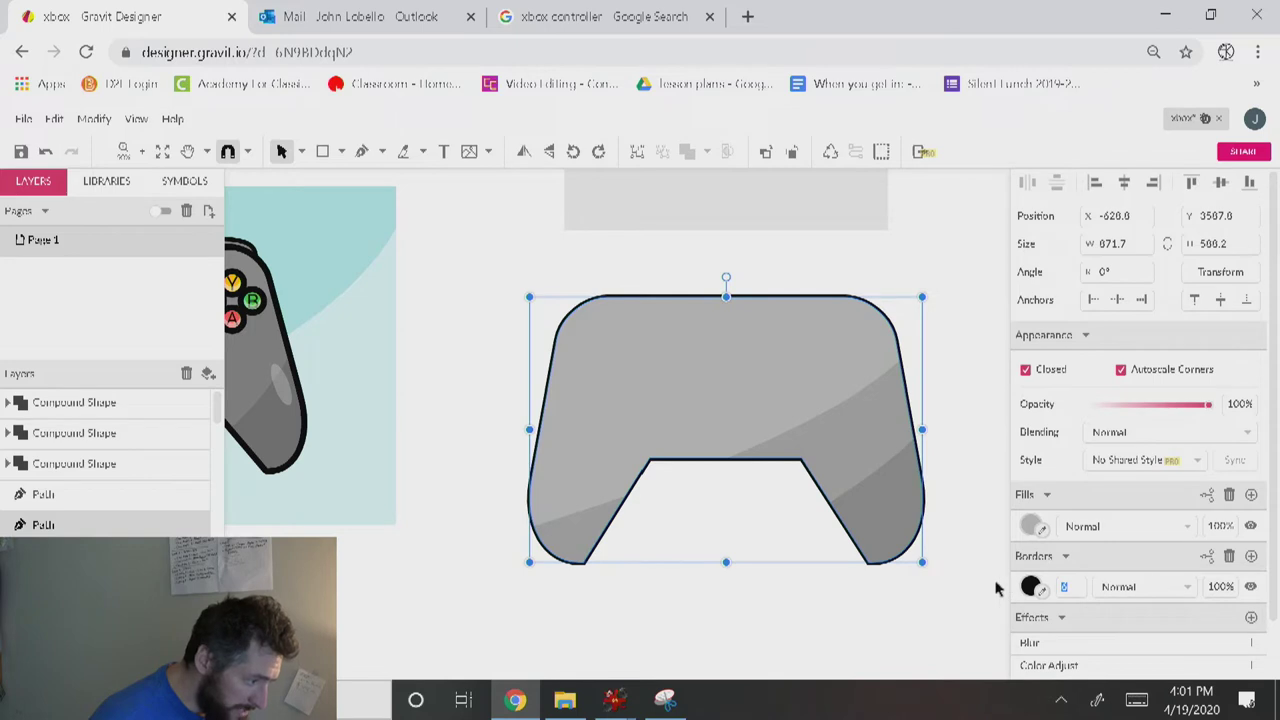
text(0)
click(713, 585)
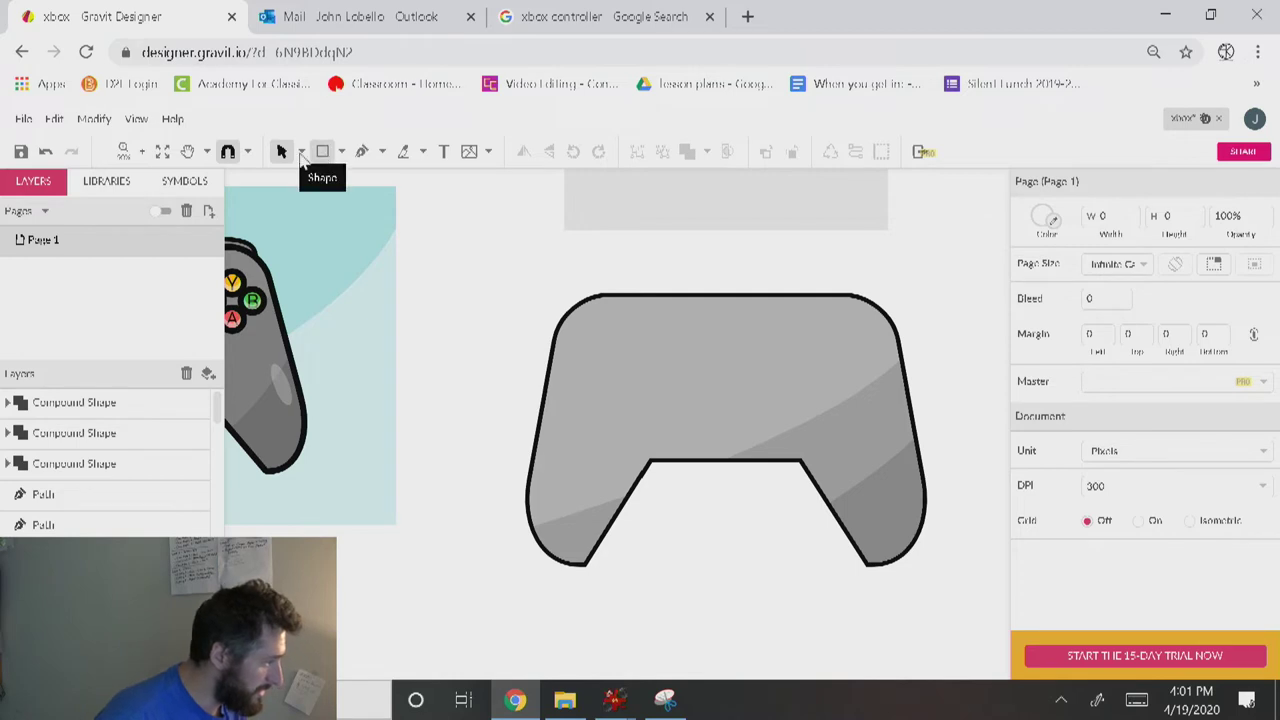
click(362, 151)
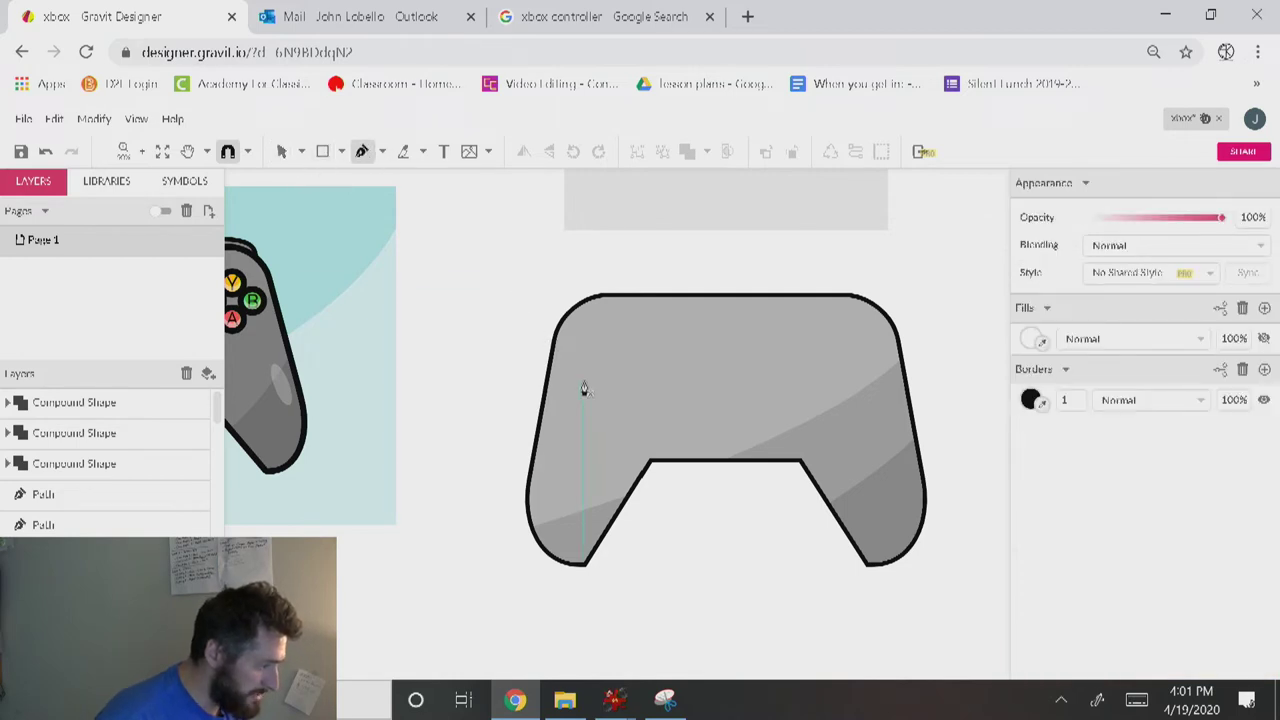
drag(568, 366, 582, 280)
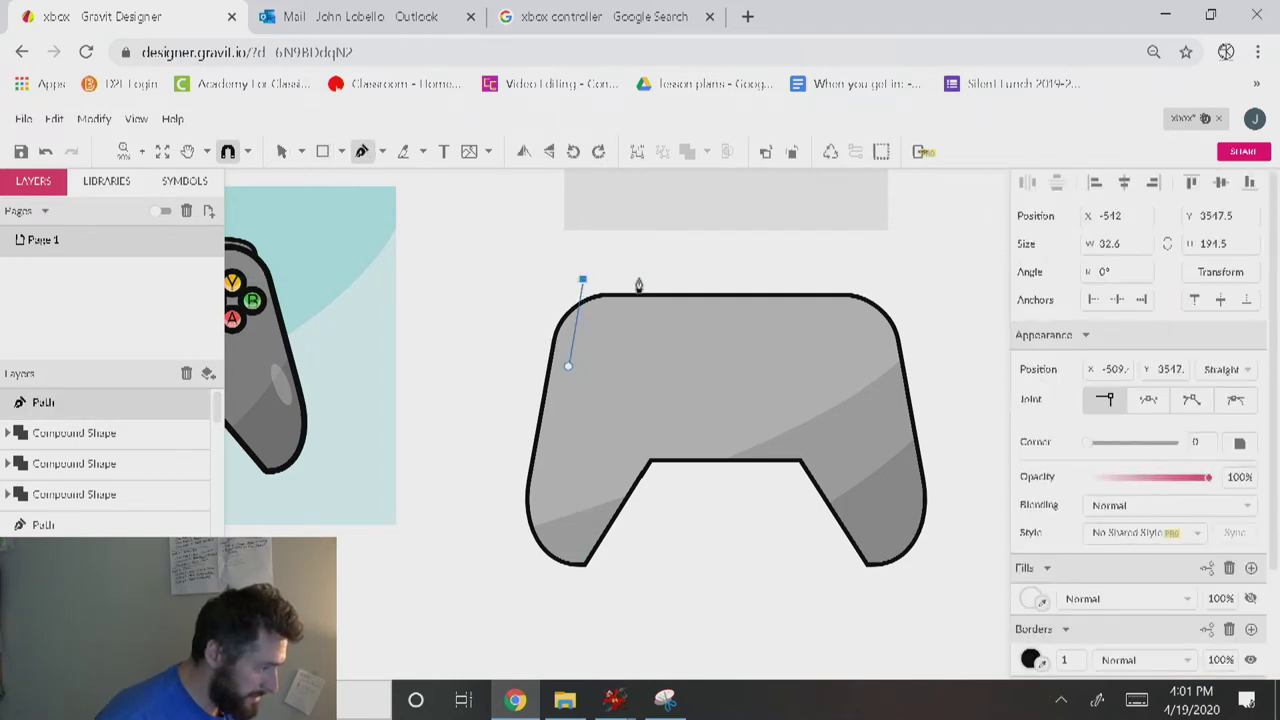
key(ctrl+z)
key(ctrl+z)
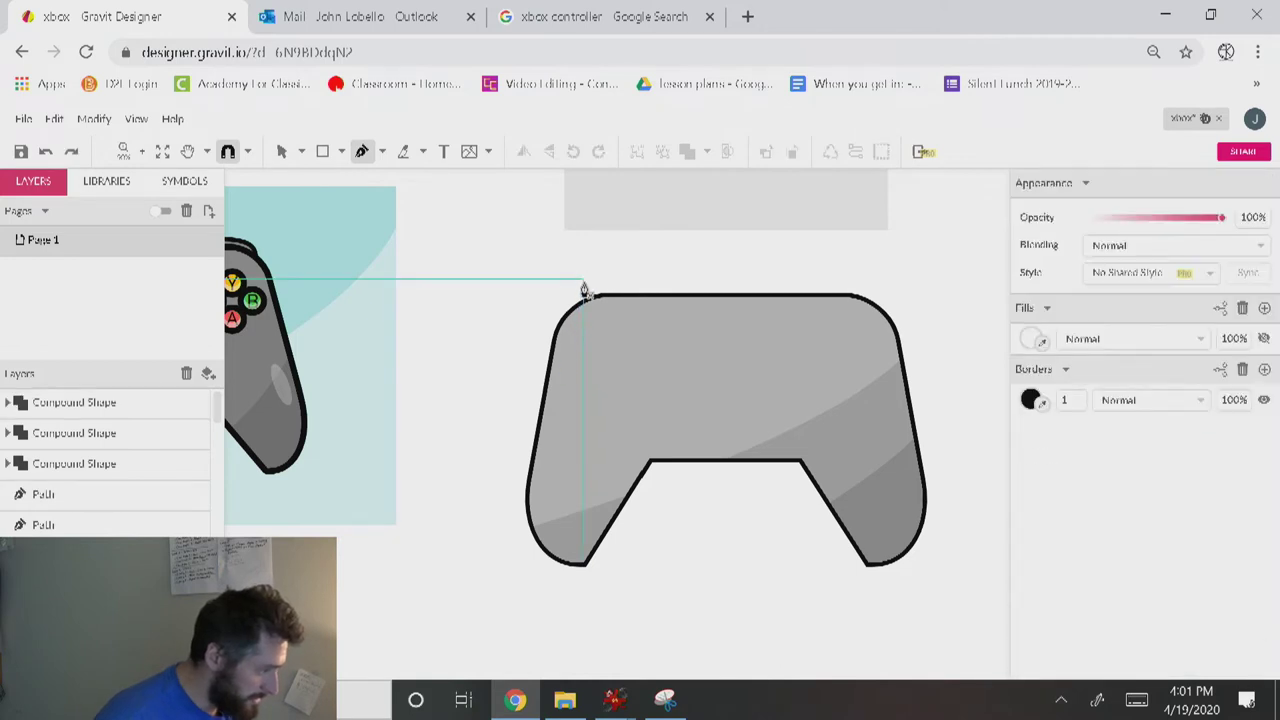
Draw a closed four-point bumper path about 178 × 218 px over the body's upper-left corner, with a curved upper edge.
click(583, 282)
drag(568, 364, 649, 353)
click(649, 268)
drag(583, 282, 583, 318)
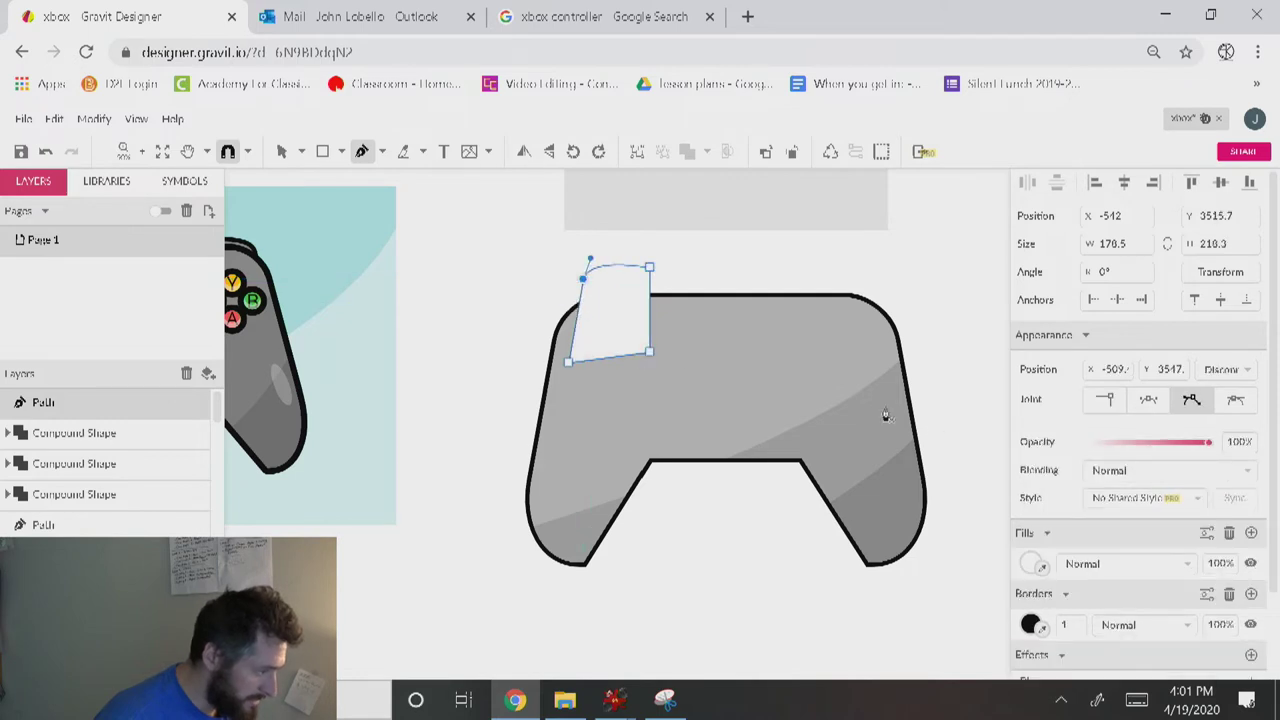
Set the bumper path's border width to 10 and fill it with grey #8B8B8B.
text(0)
key(Return)
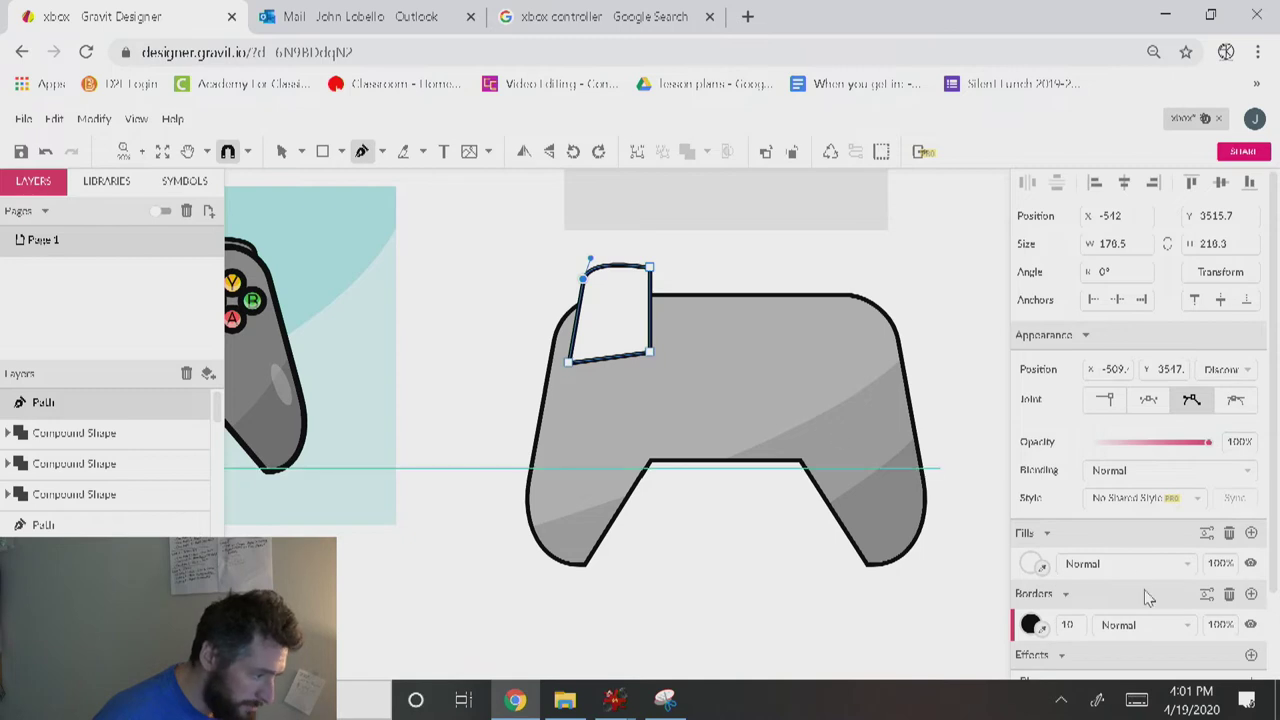
click(1037, 564)
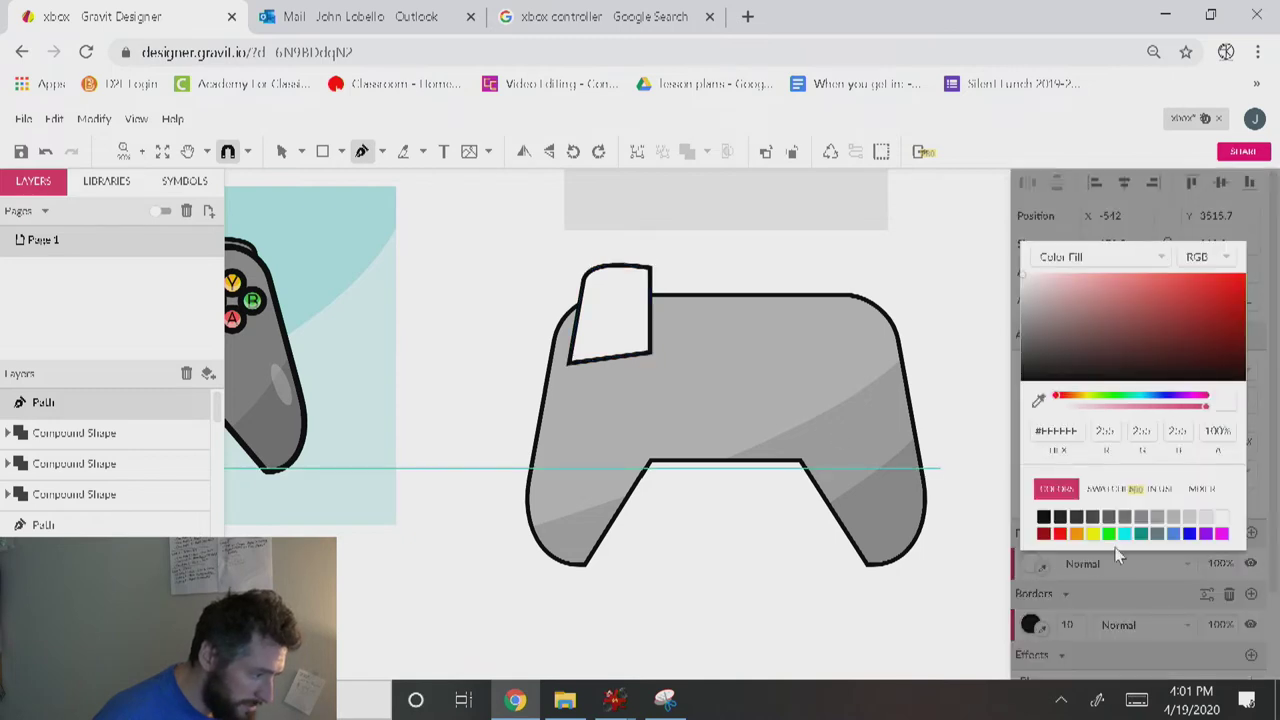
click(1152, 518)
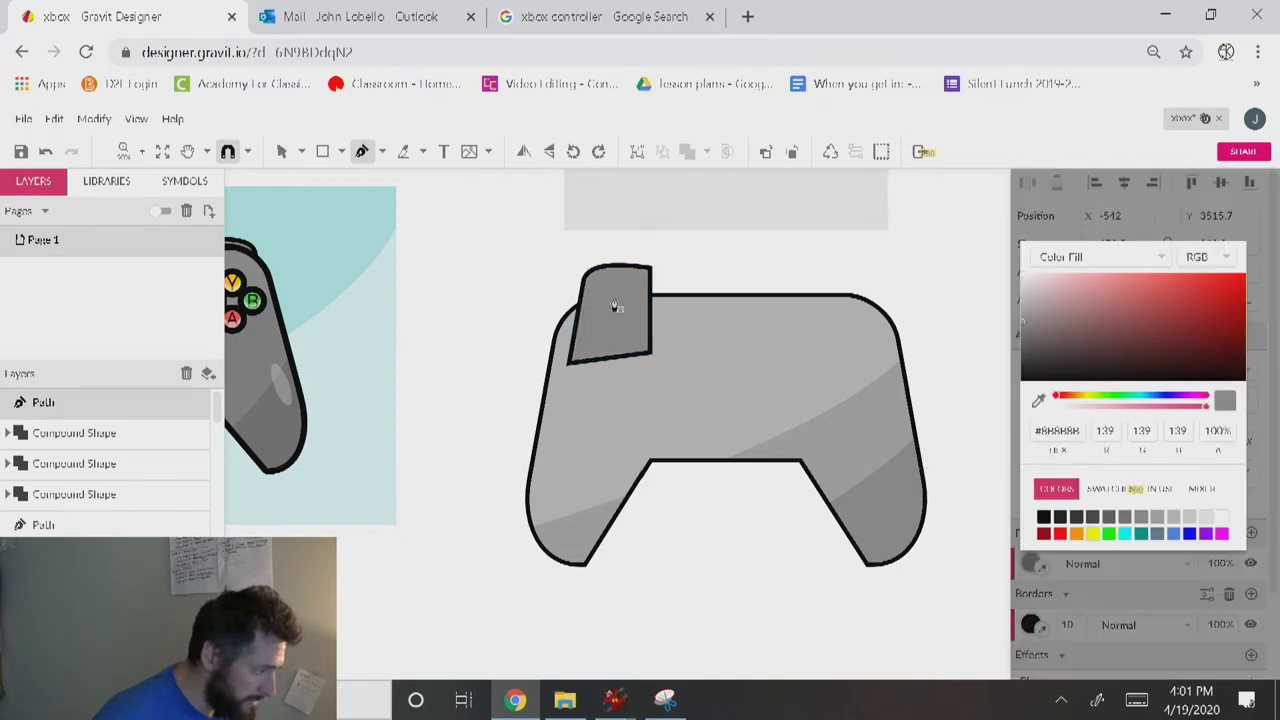
Move the bumper slightly down and outward onto the left shoulder and send it behind the controller body.
click(296, 151)
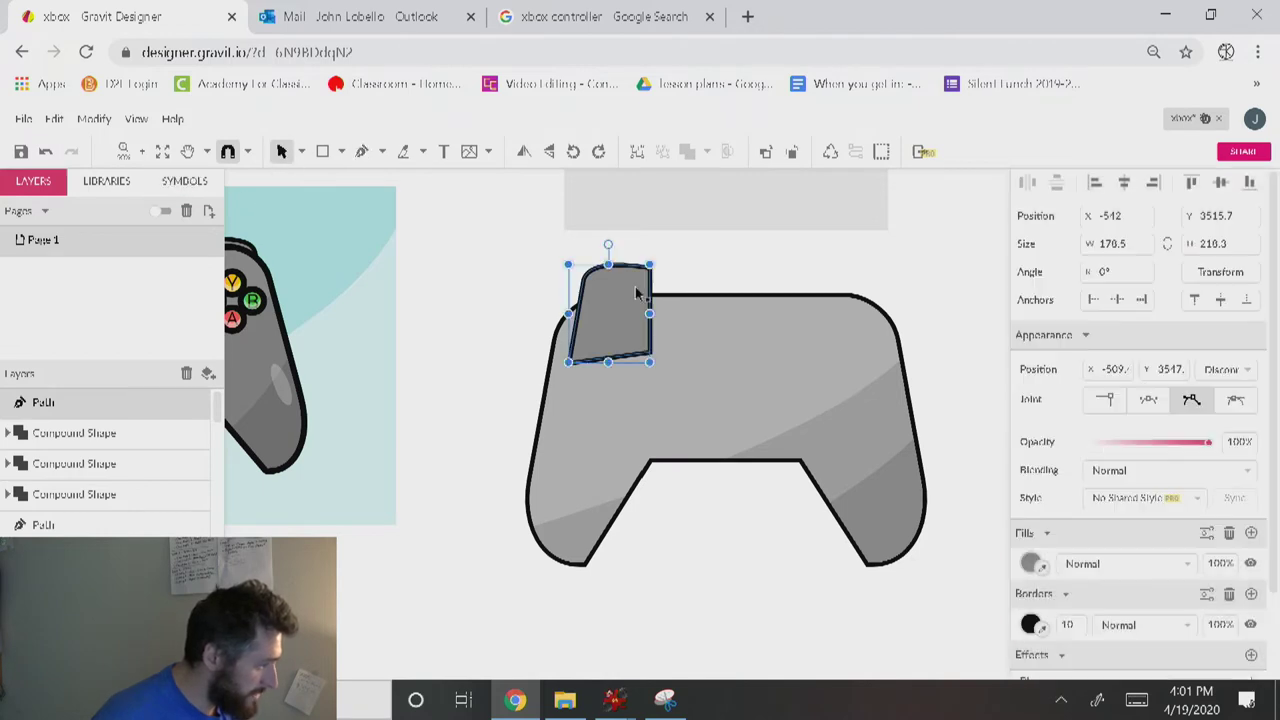
mouse_move(622, 328)
mouse_down()
mouse_move(621, 346)
mouse_move(614, 336)
mouse_up()
key(ctrl+shift+bracketleft)
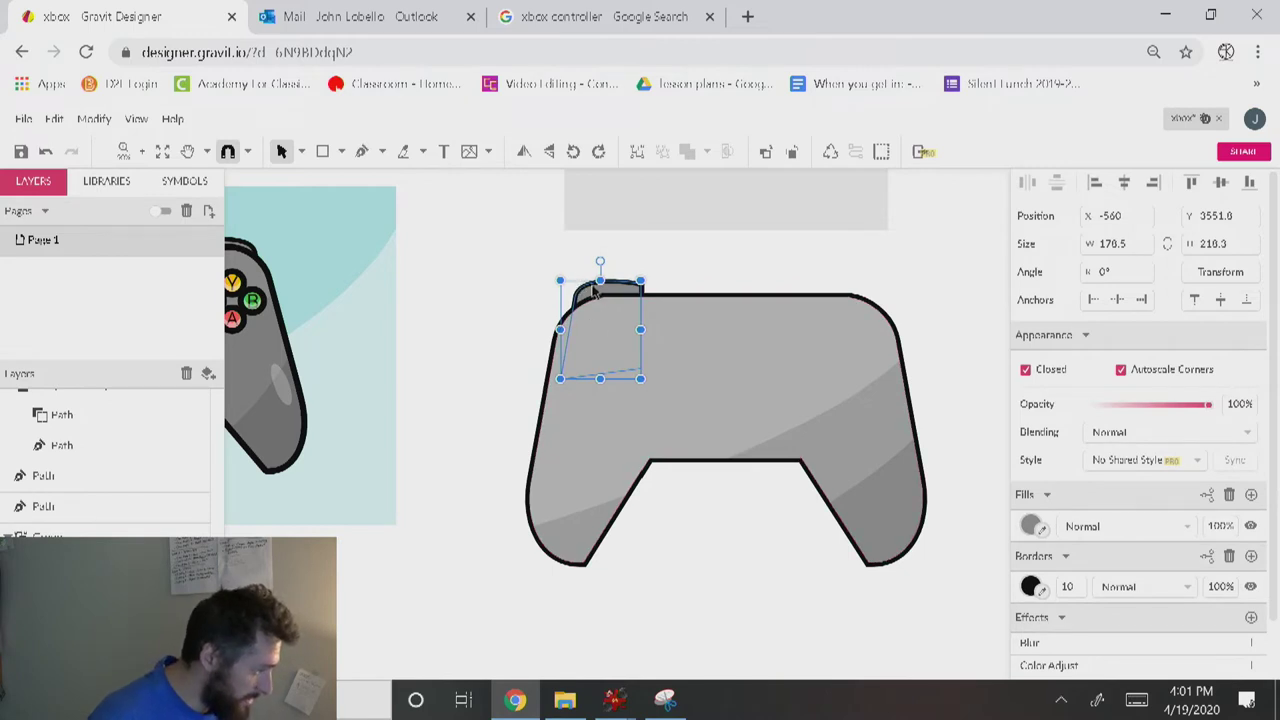
Duplicate the bumper, flip the copy horizontally and place it on the body's right shoulder.
drag(595, 290, 815, 292)
right_click(818, 296)
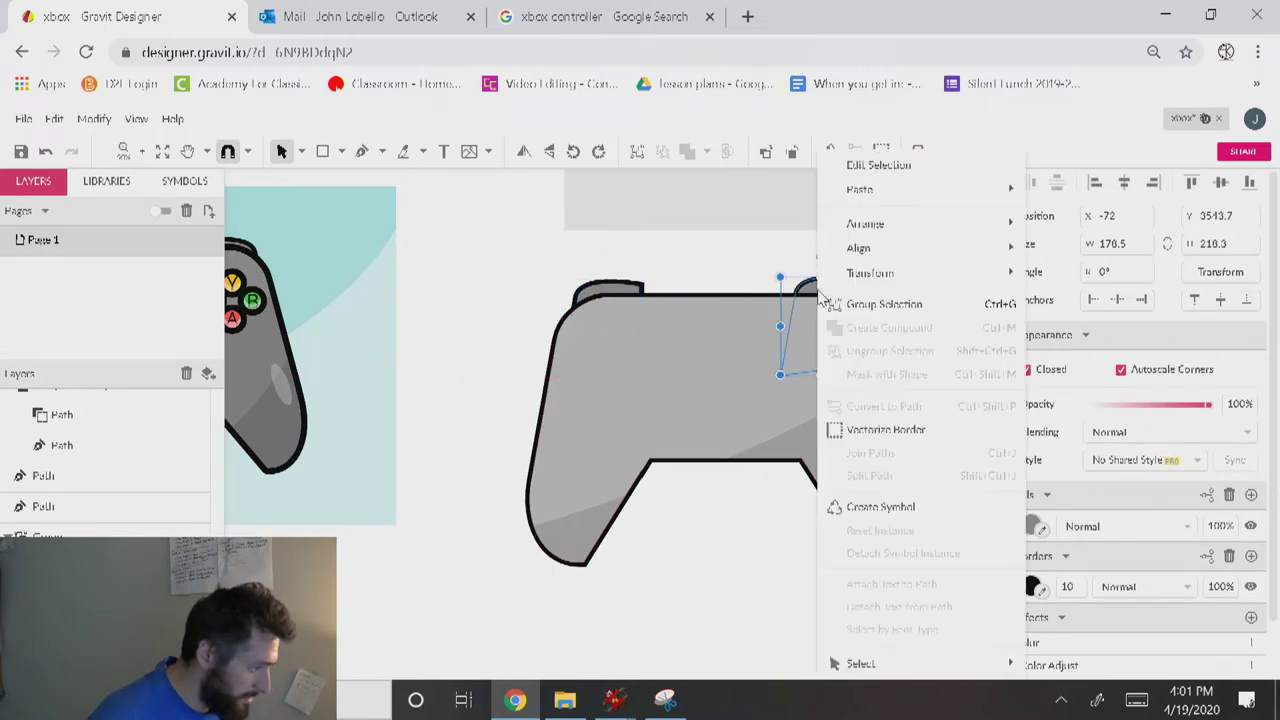
mouse_move(900, 276)
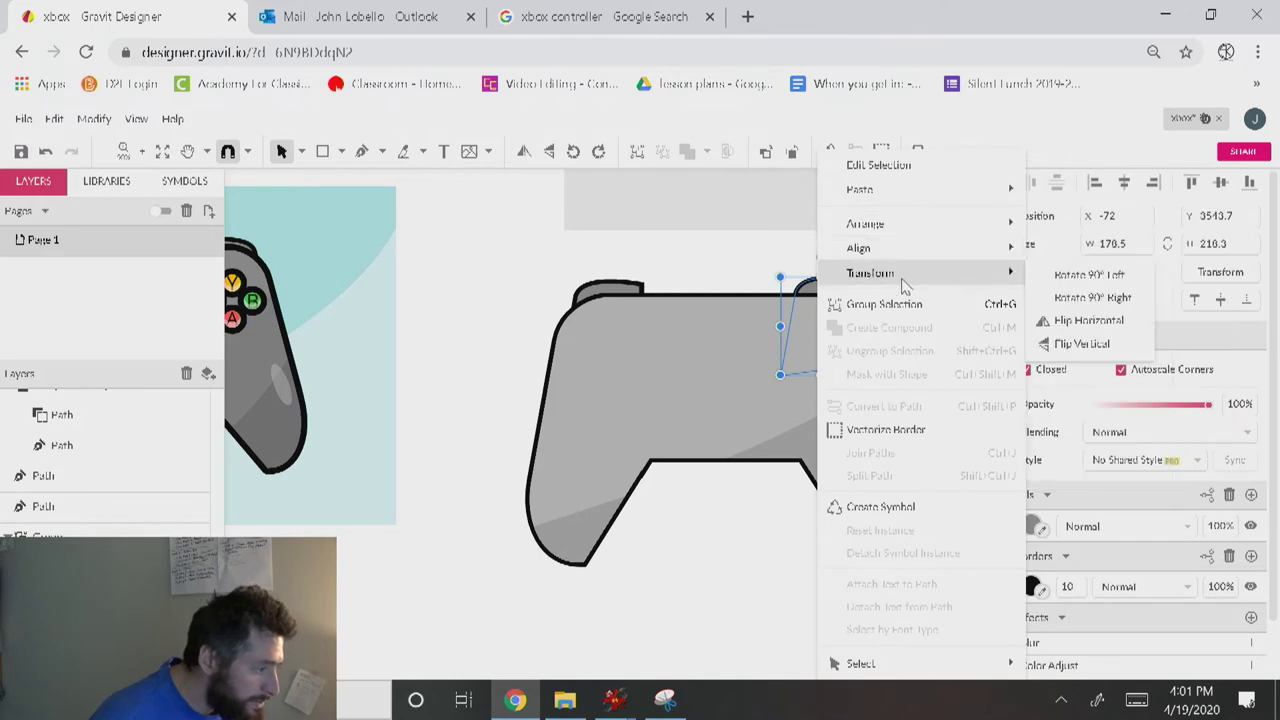
click(1086, 320)
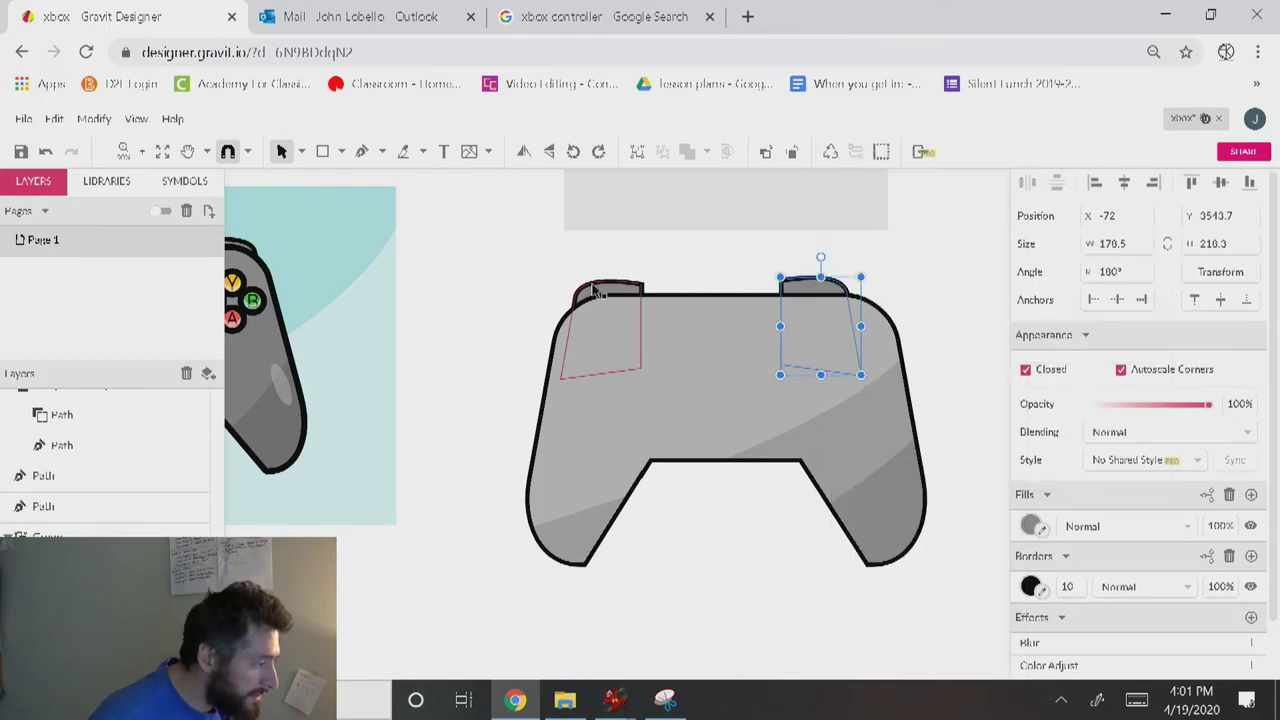
drag(800, 300, 862, 302)
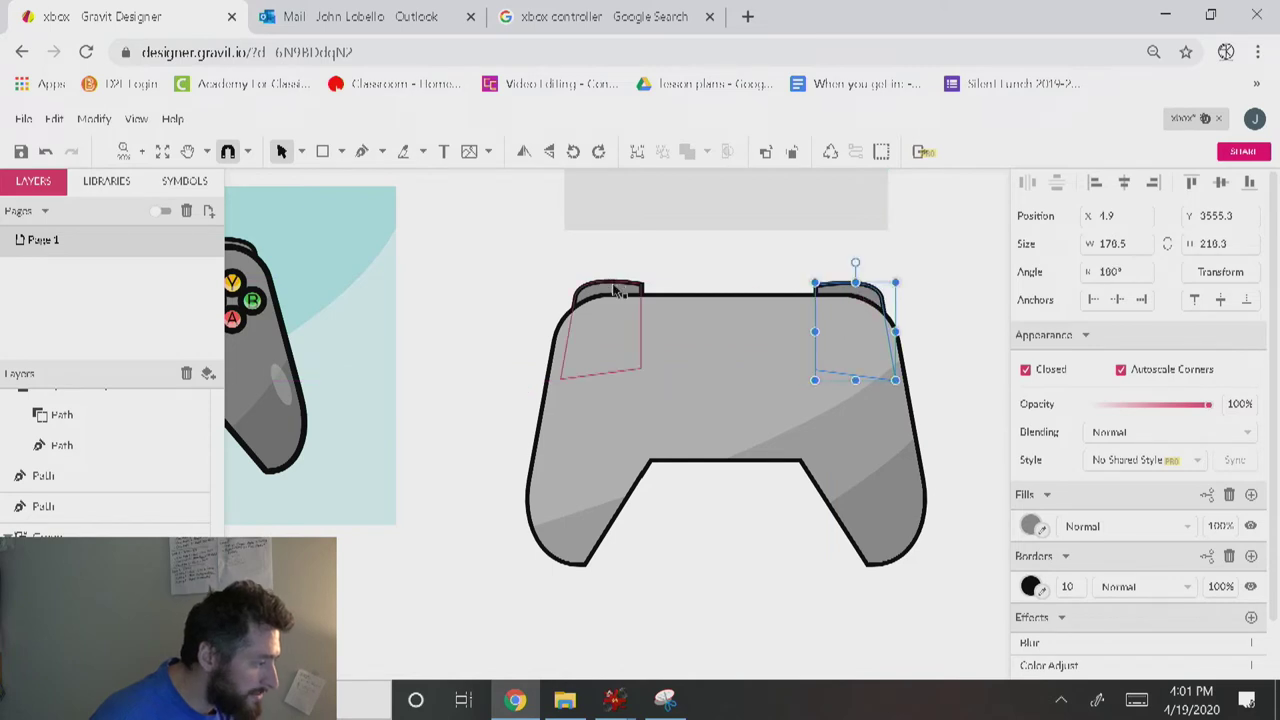
Align the two bumpers at their vertical middle and group them.
shift+click(605, 330)
click(1221, 183)
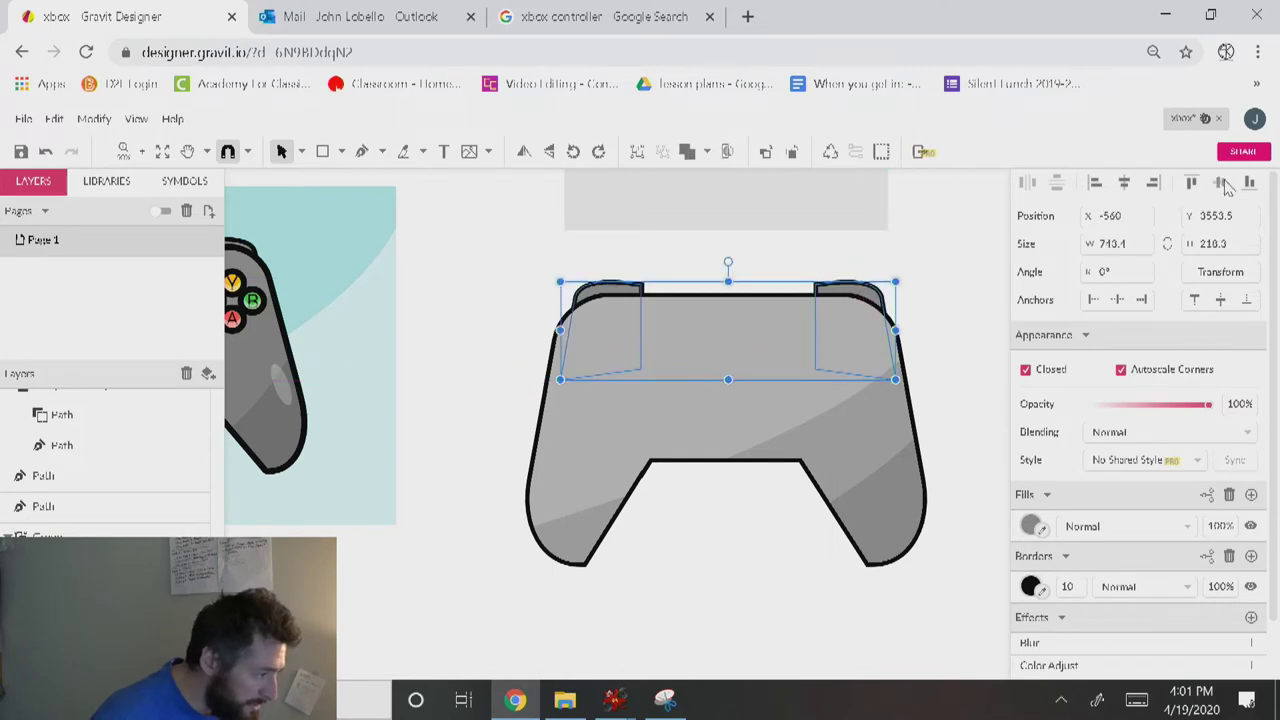
key(ctrl+g)
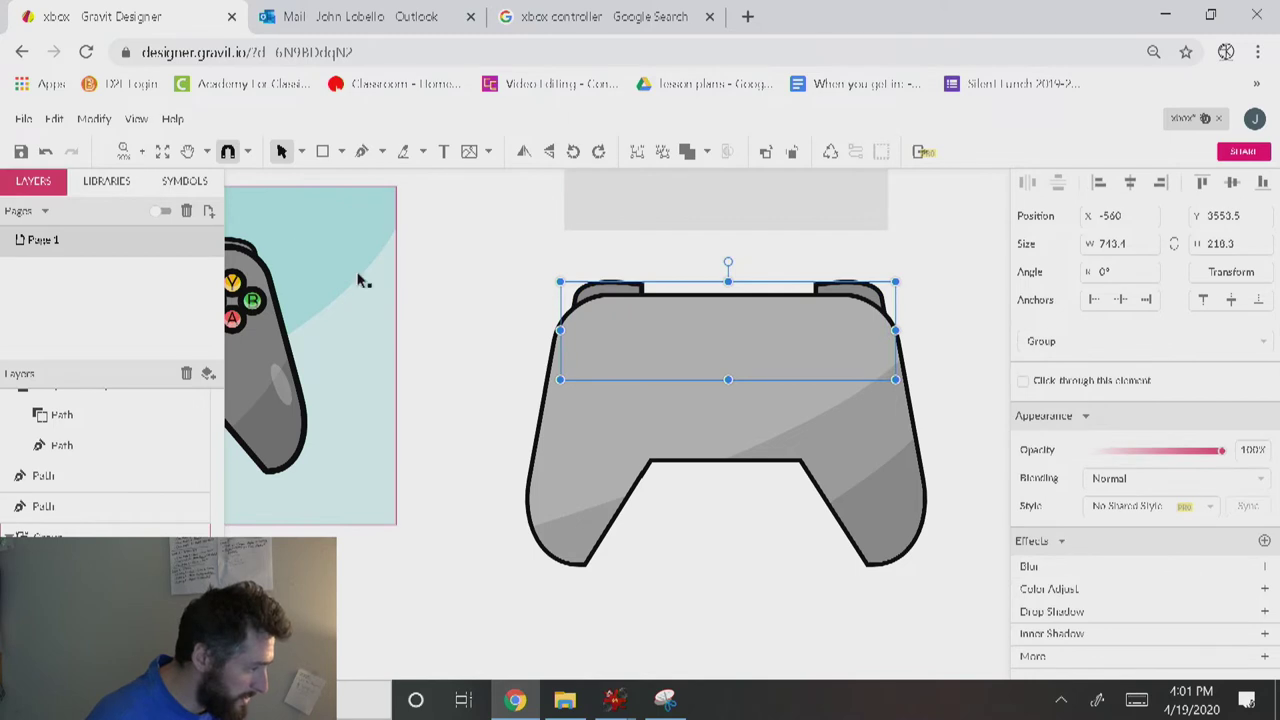
mouse_move(873, 292)
mouse_down()
mouse_move(886, 296)
mouse_move(874, 293)
mouse_up()
key(Escape)
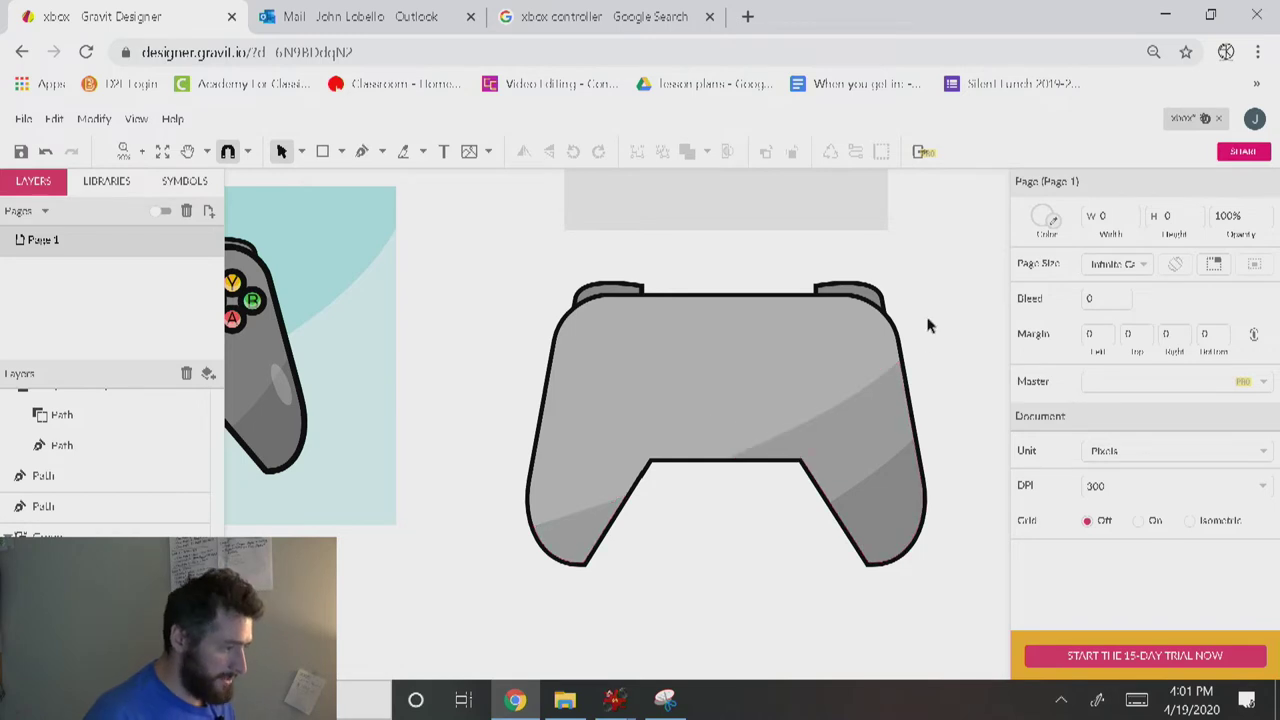
Nudge the bumper group slightly down so less of it sticks out above the controller body.
click(866, 292)
key(Down)
key(Down)
key(Down)
key(Down)
key(Down)
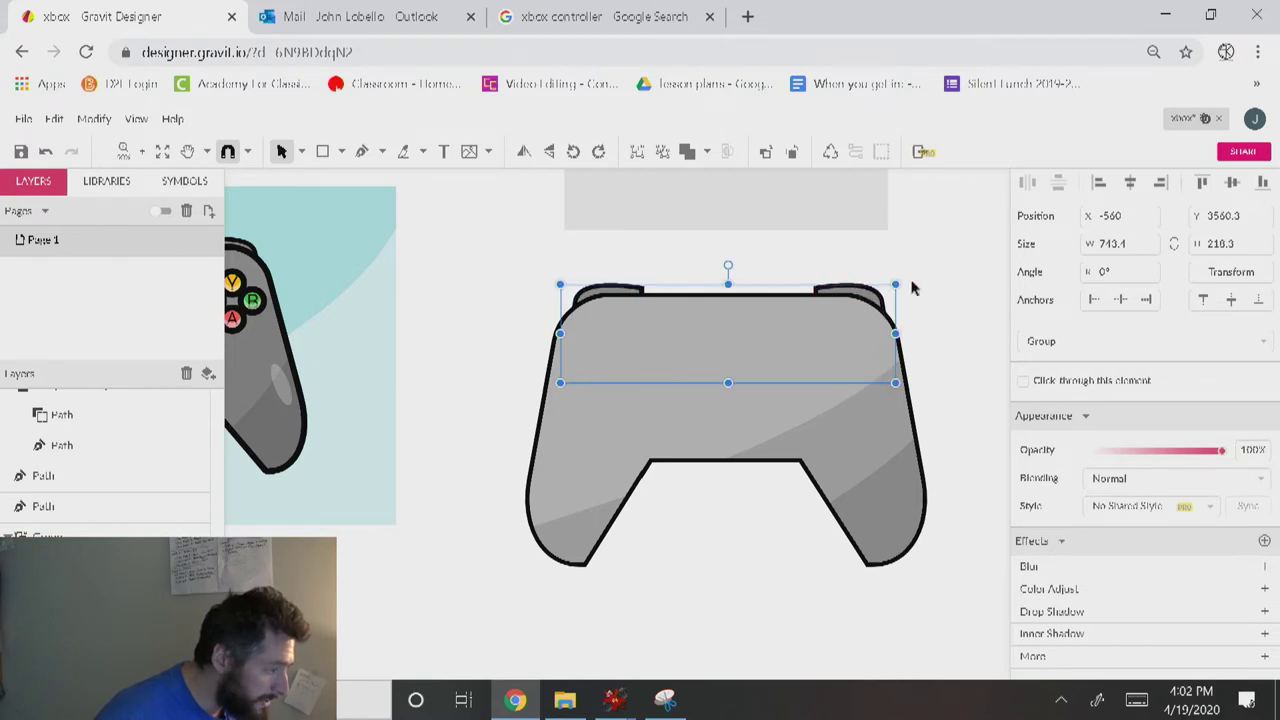
Select all of the controller's shapes, including the bumpers, and convert them to paths.
click(777, 537)
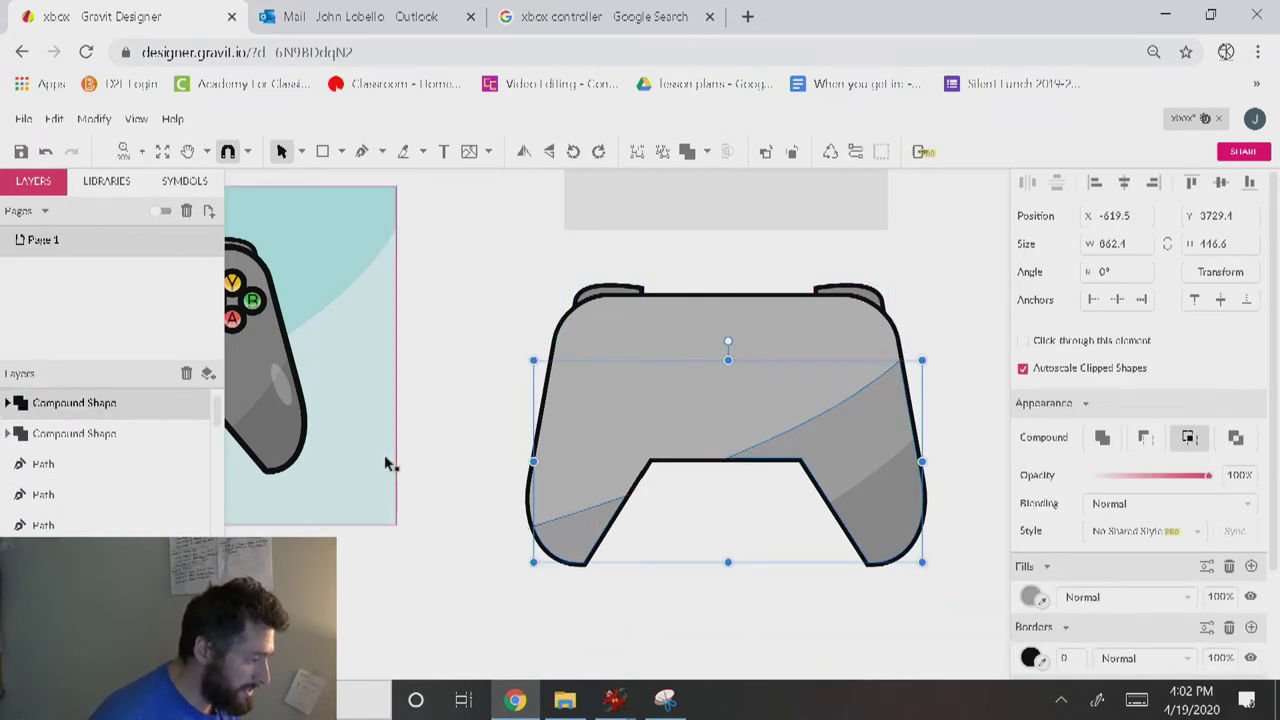
click(464, 281)
drag(470, 247, 962, 598)
click(94, 118)
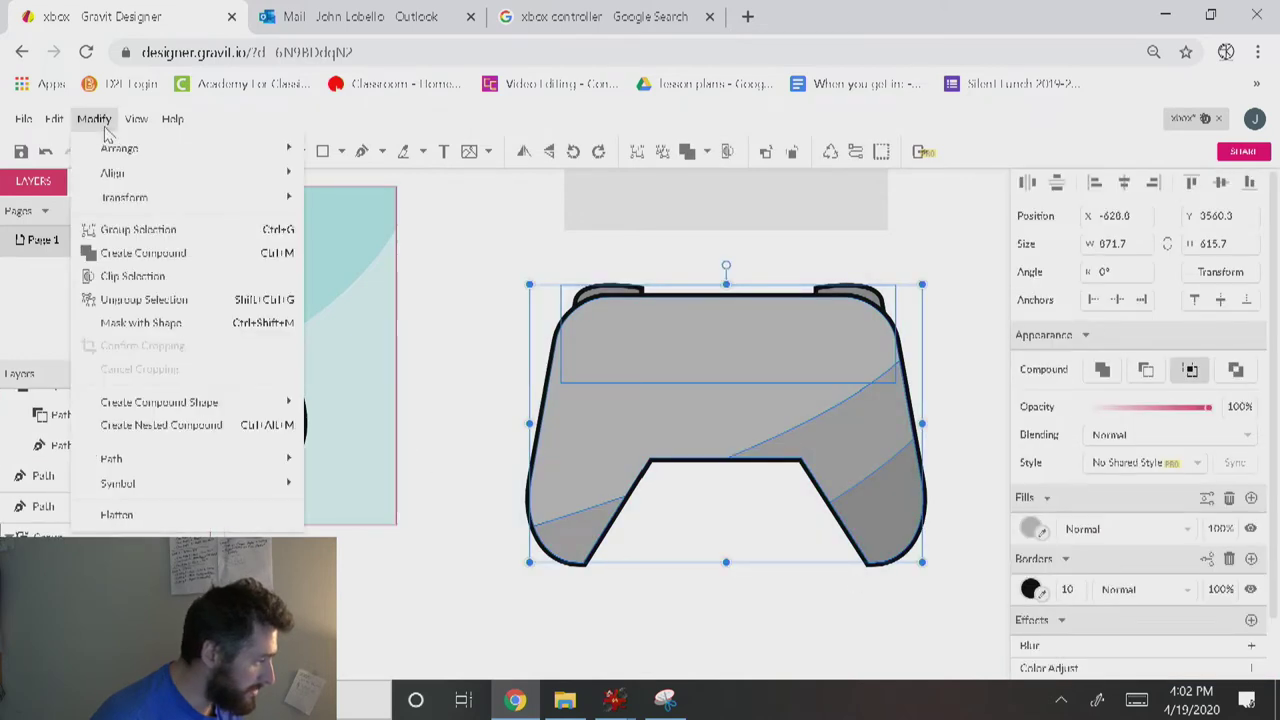
mouse_move(180, 458)
click(388, 410)
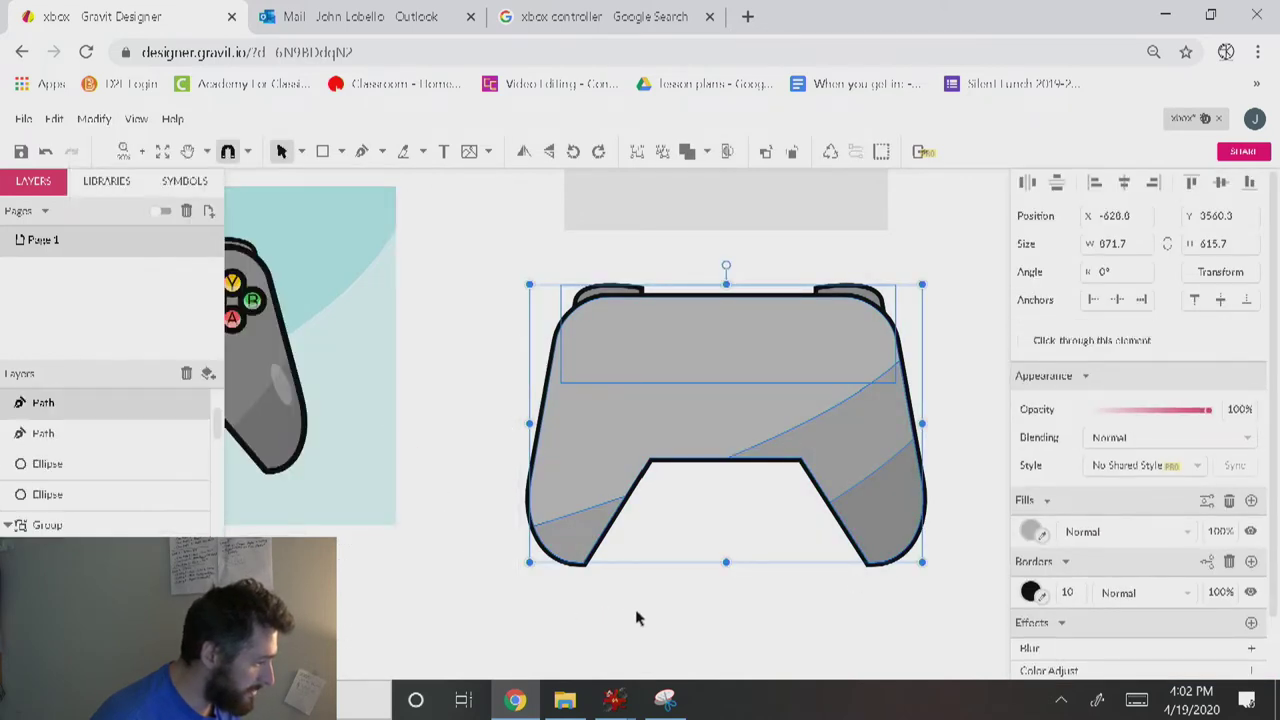
Delete the leftover light grey rectangle above the controller.
click(635, 609)
click(718, 180)
key(Delete)
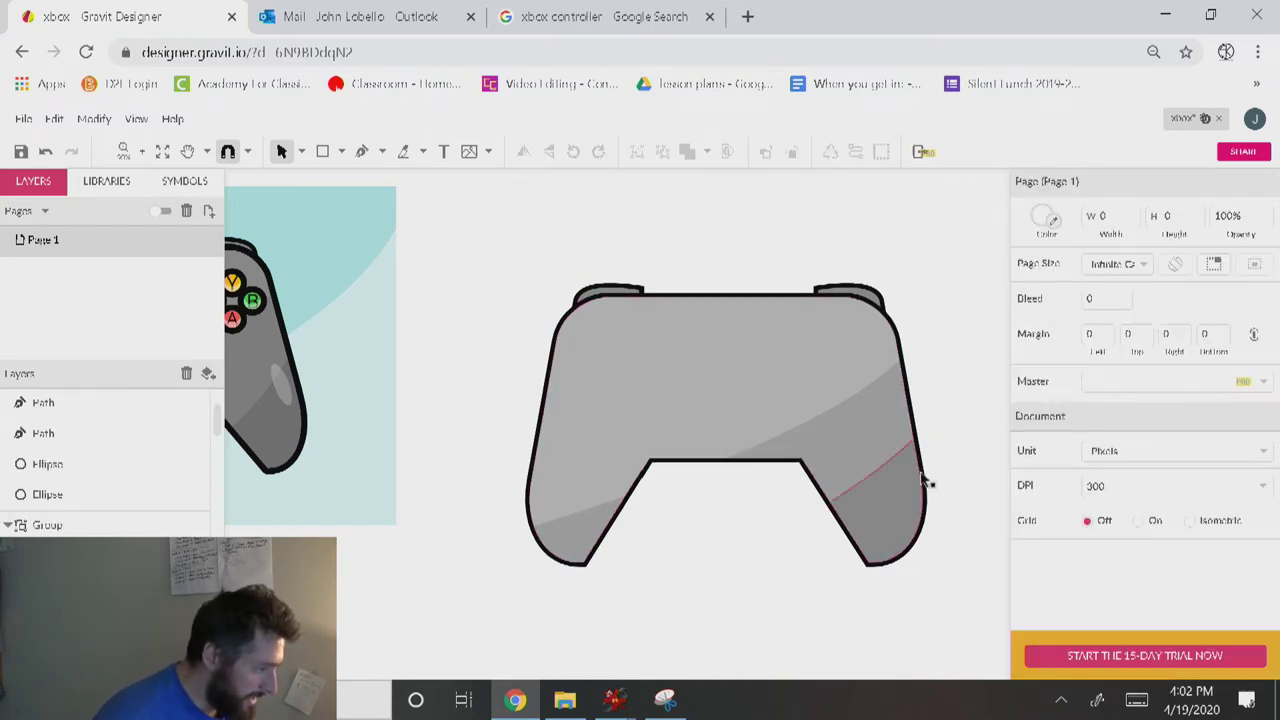
Draw a narrow ellipse about 86 × 301 px and place it on the left grip, tilted about 17° along the edge.
click(340, 152)
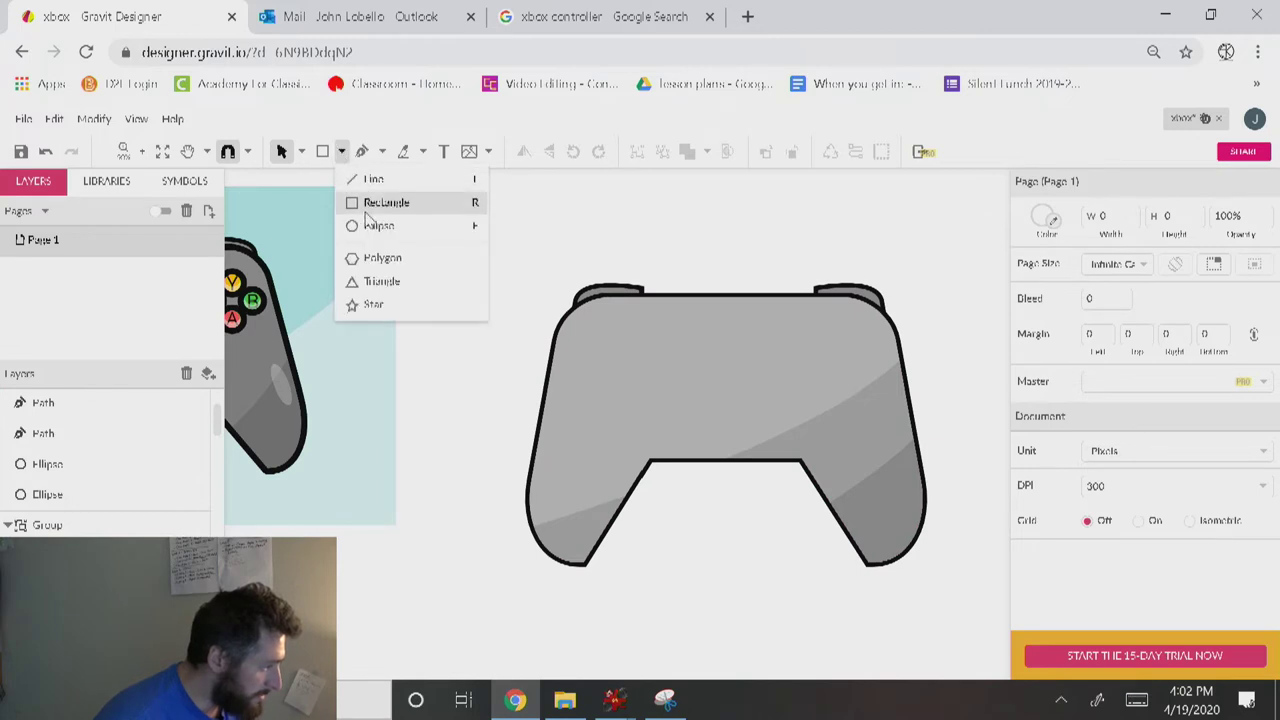
click(366, 222)
drag(482, 390, 521, 528)
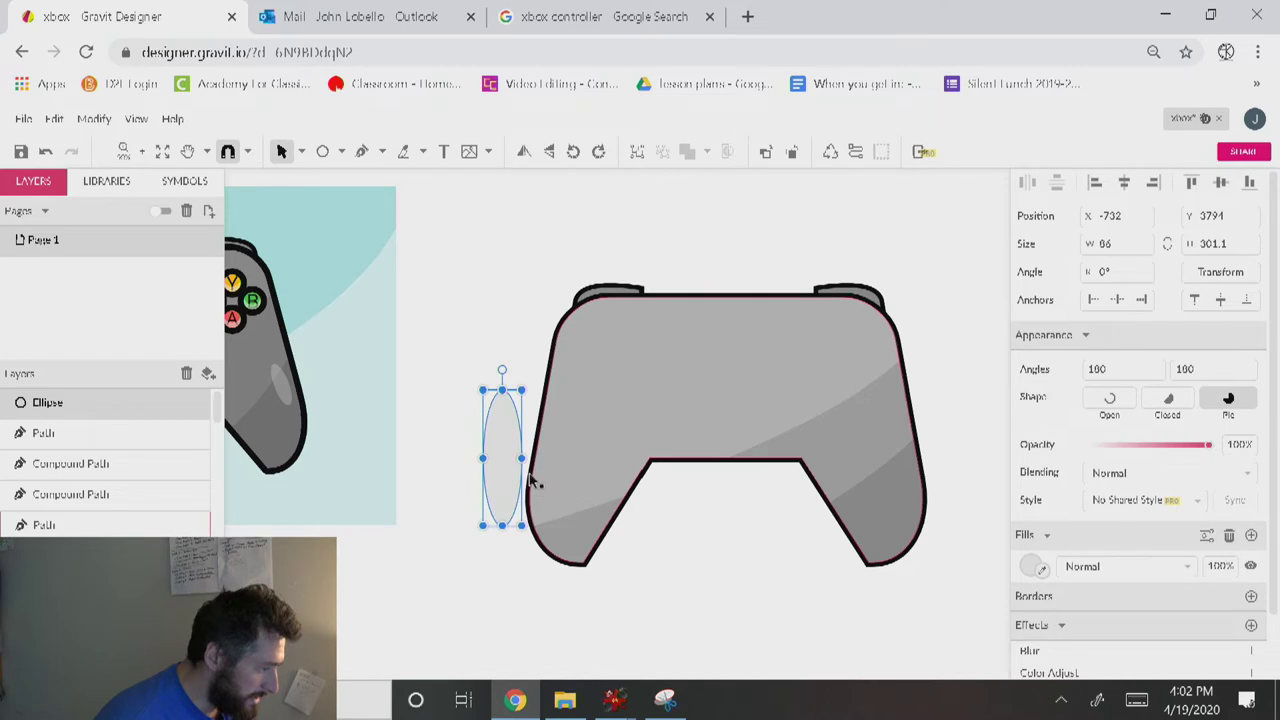
drag(501, 437, 574, 446)
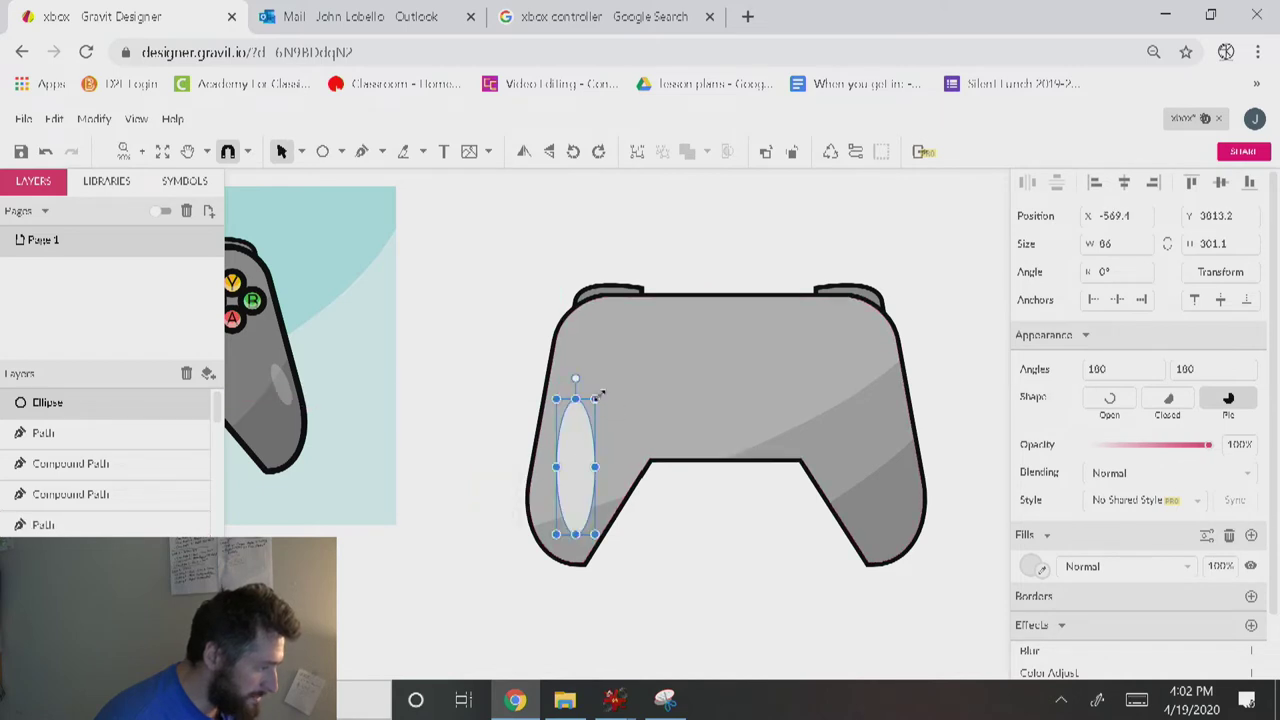
drag(620, 397, 636, 411)
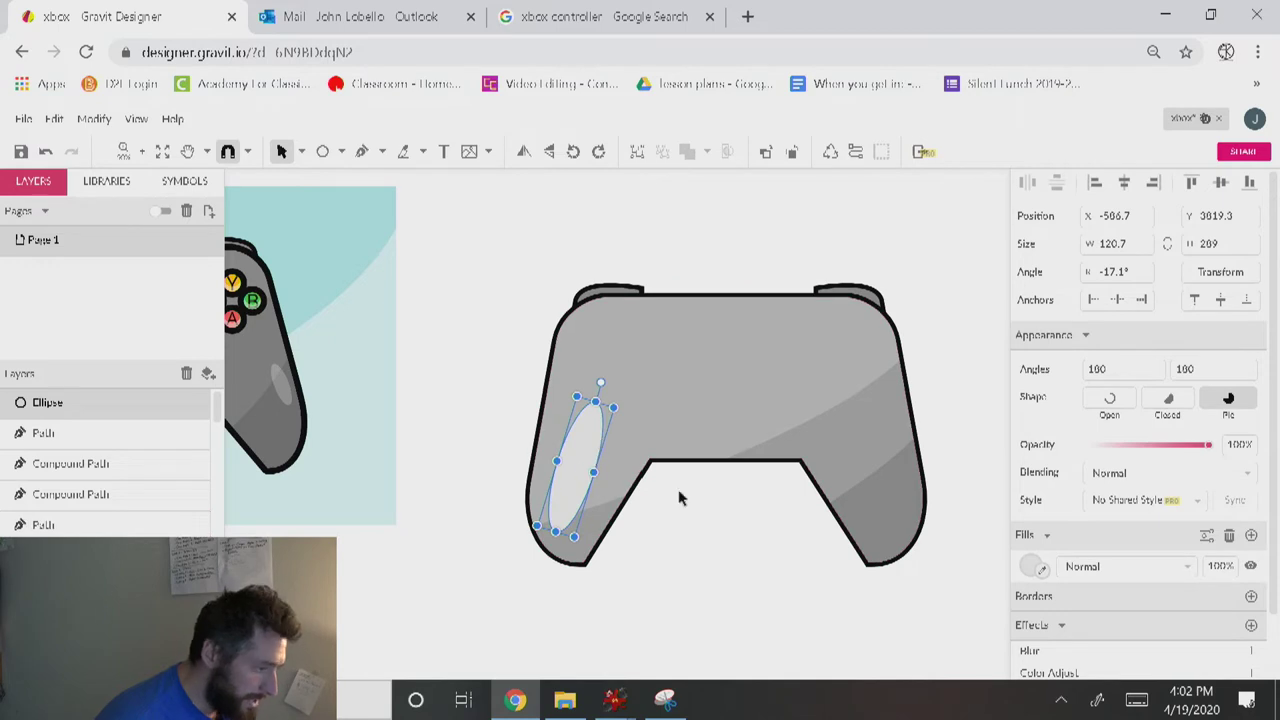
Fill the left grip's highlight ellipse with light grey #D1D1D1.
click(1033, 567)
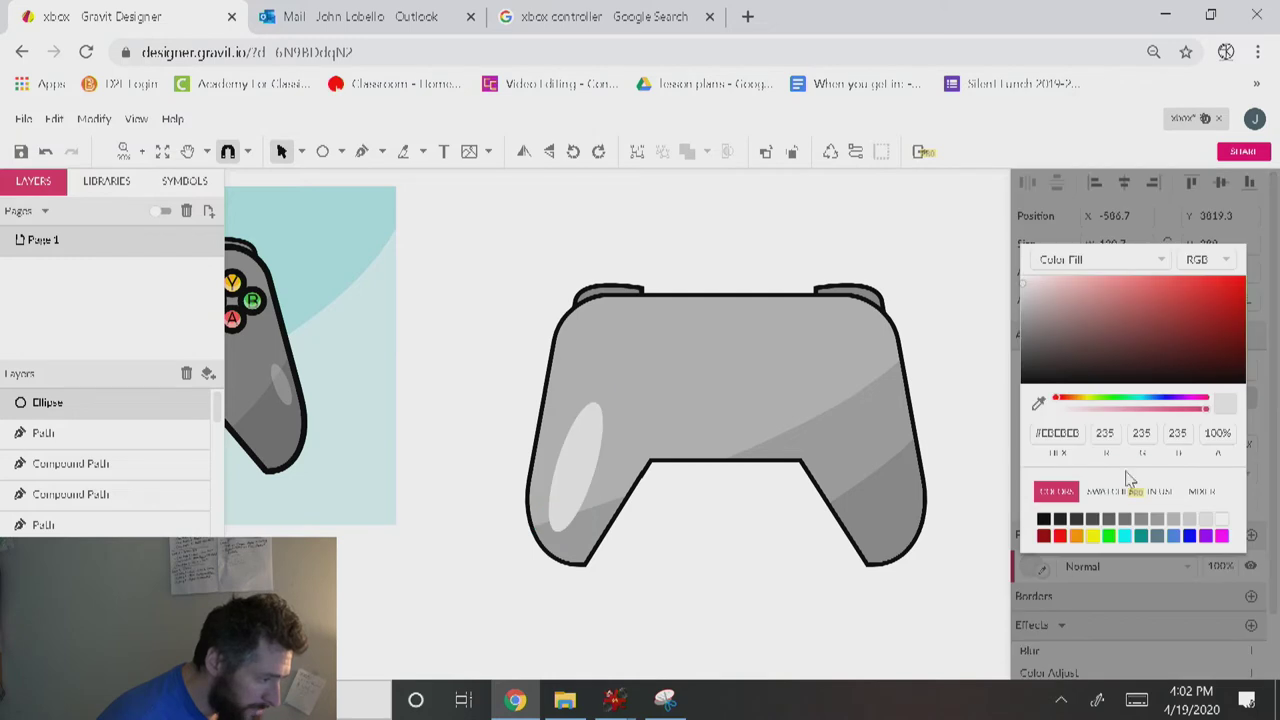
click(1219, 520)
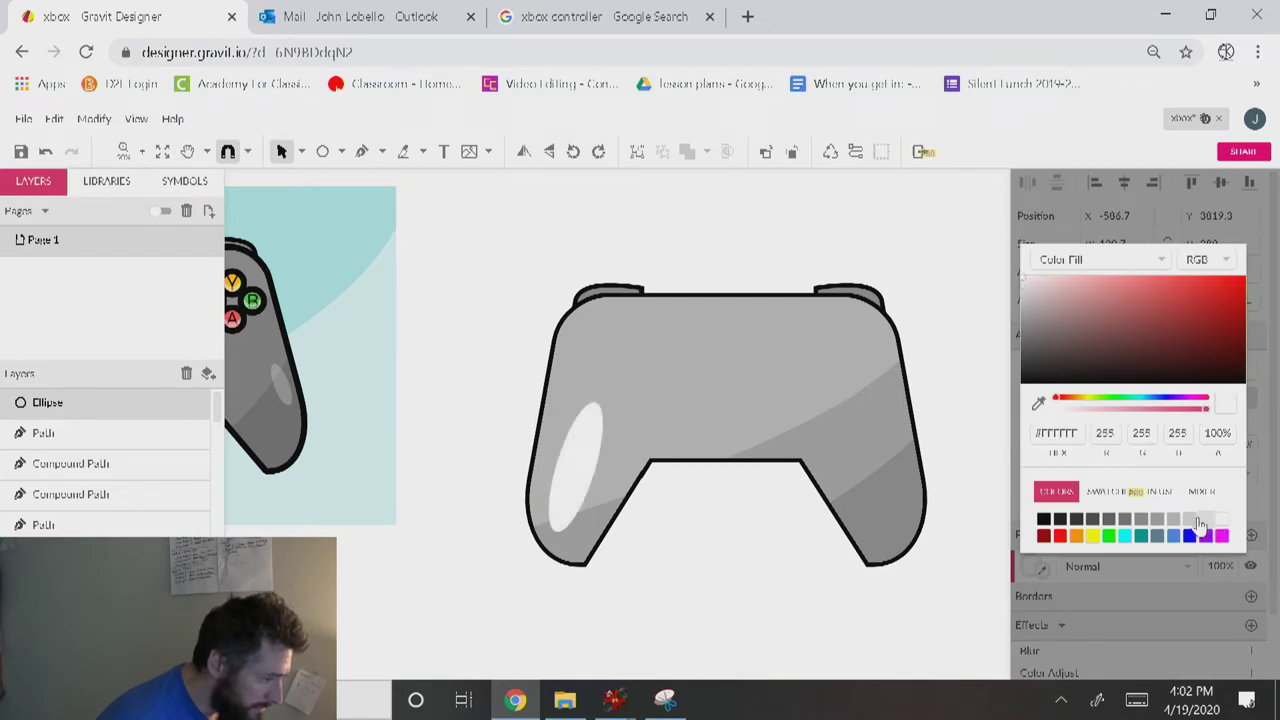
click(1189, 520)
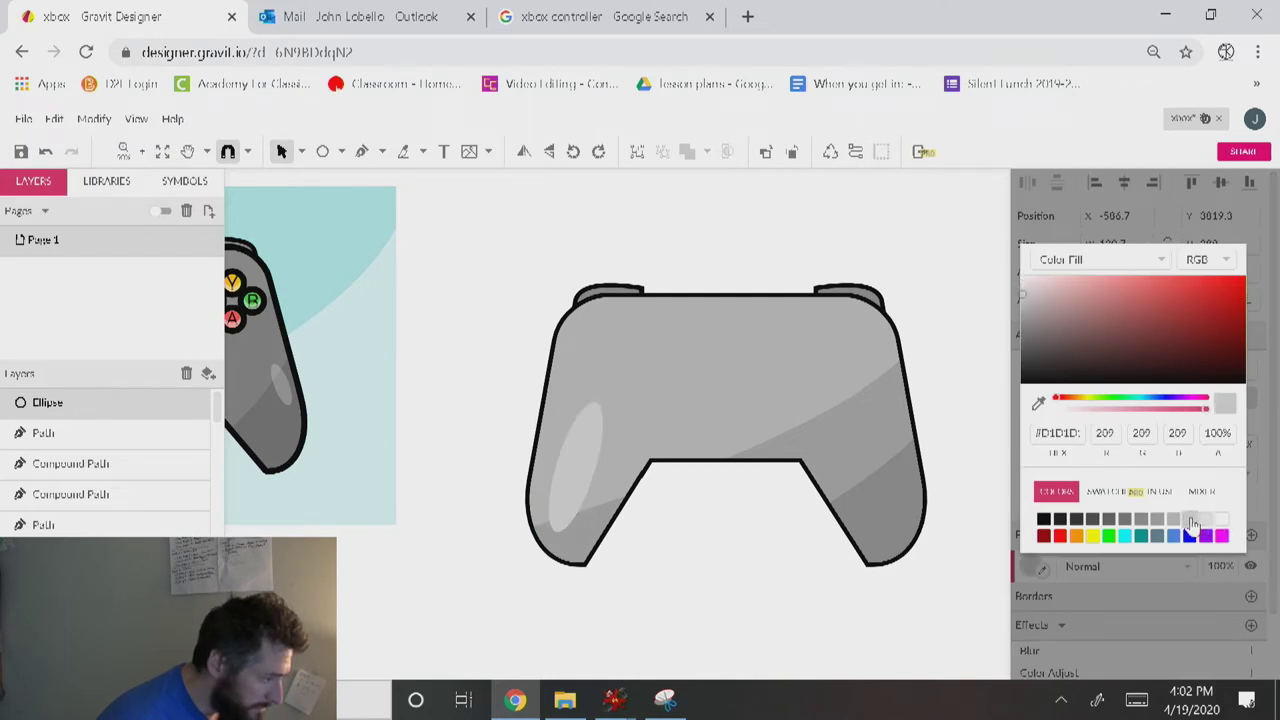
Place a smaller copy of the highlight ellipse, about 62 × 149 px, on the right grip, tilted 16.8° the opposite way.
click(591, 476)
drag(566, 496, 898, 368)
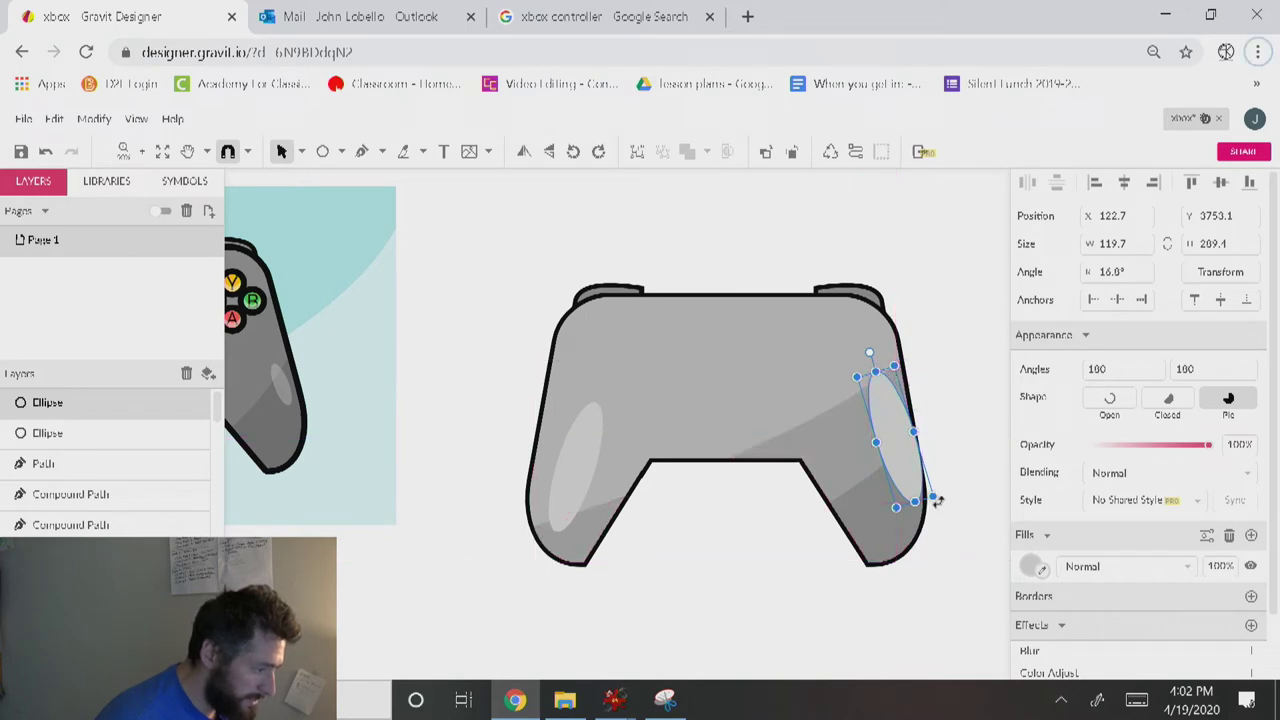
drag(932, 497, 903, 478)
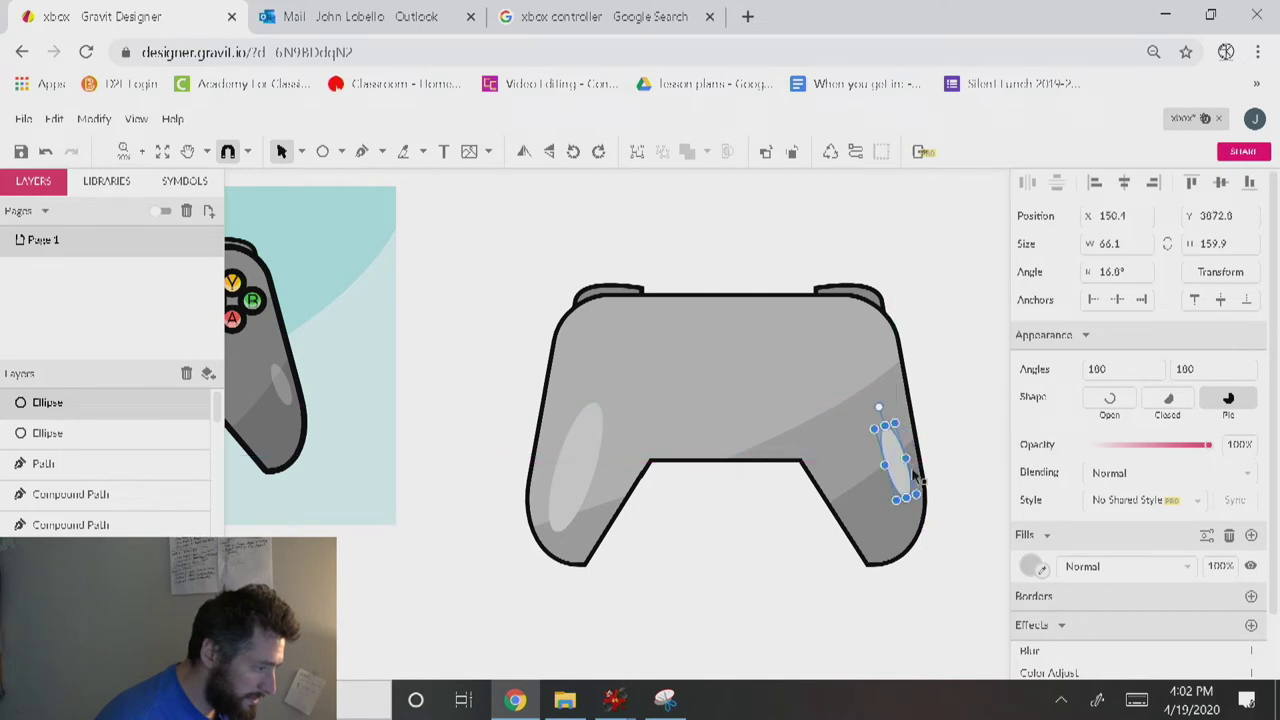
drag(894, 425, 895, 430)
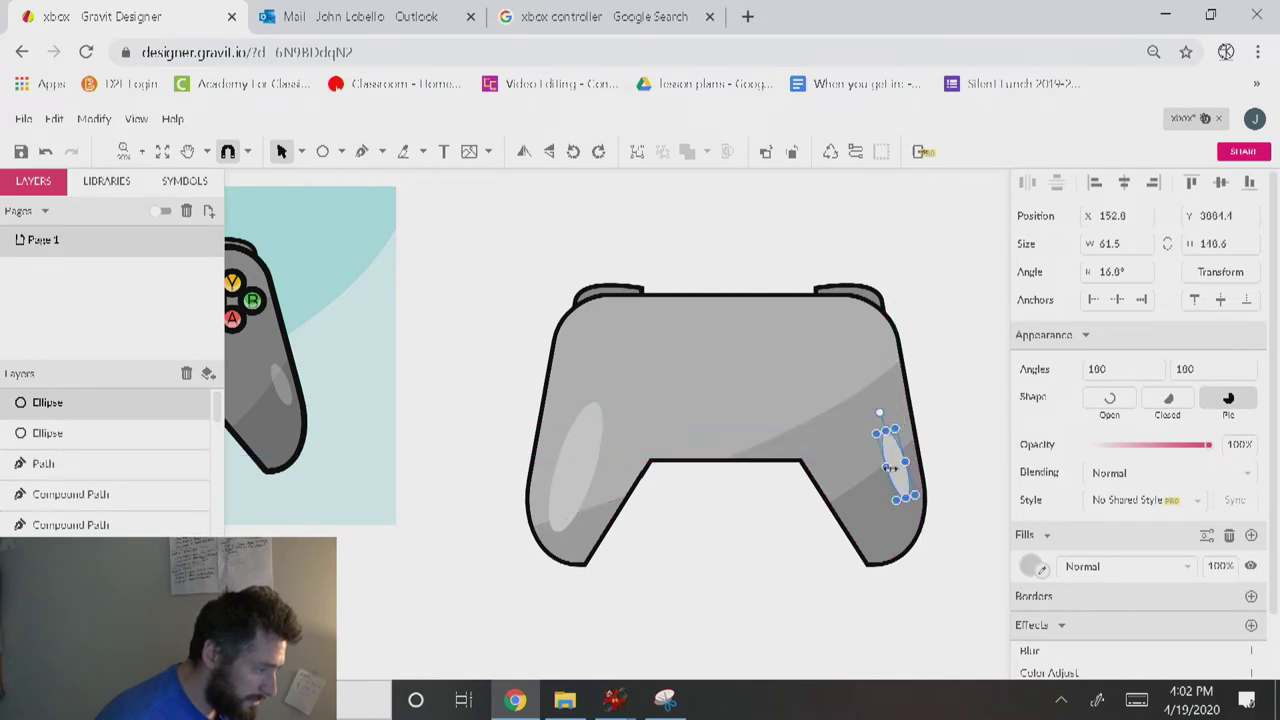
click(977, 470)
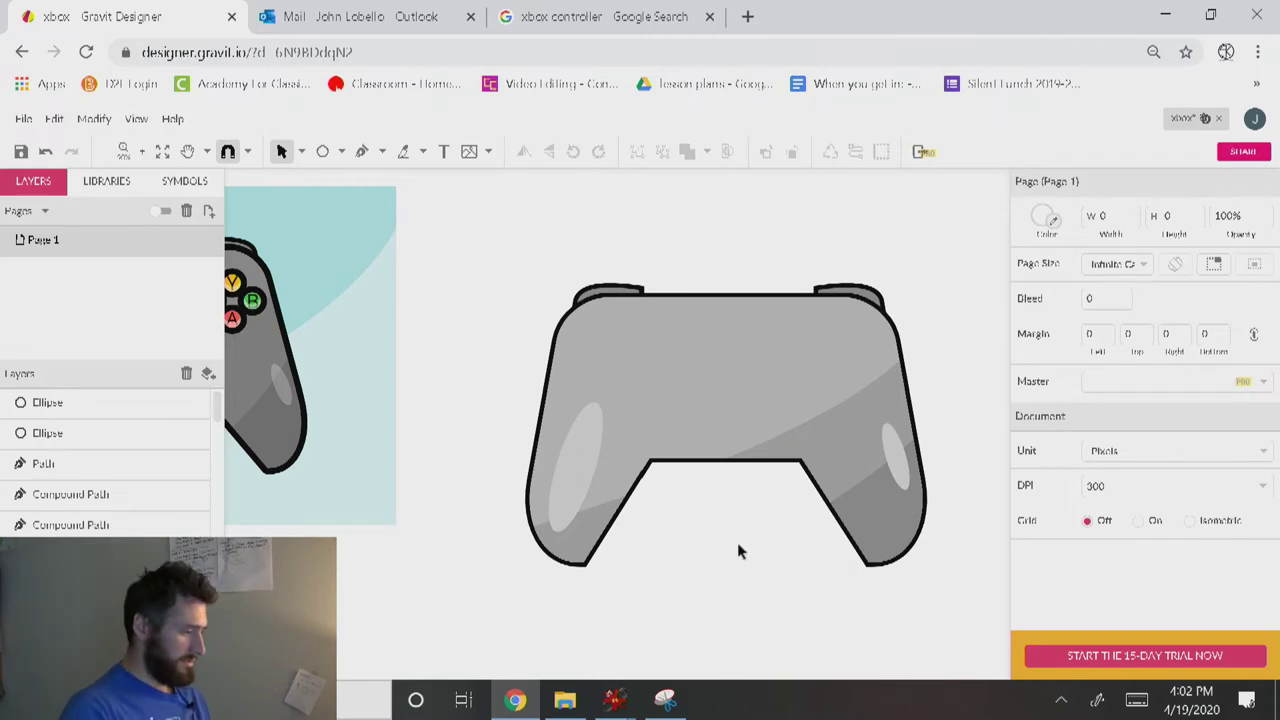
scroll(737, 542, down, 2)
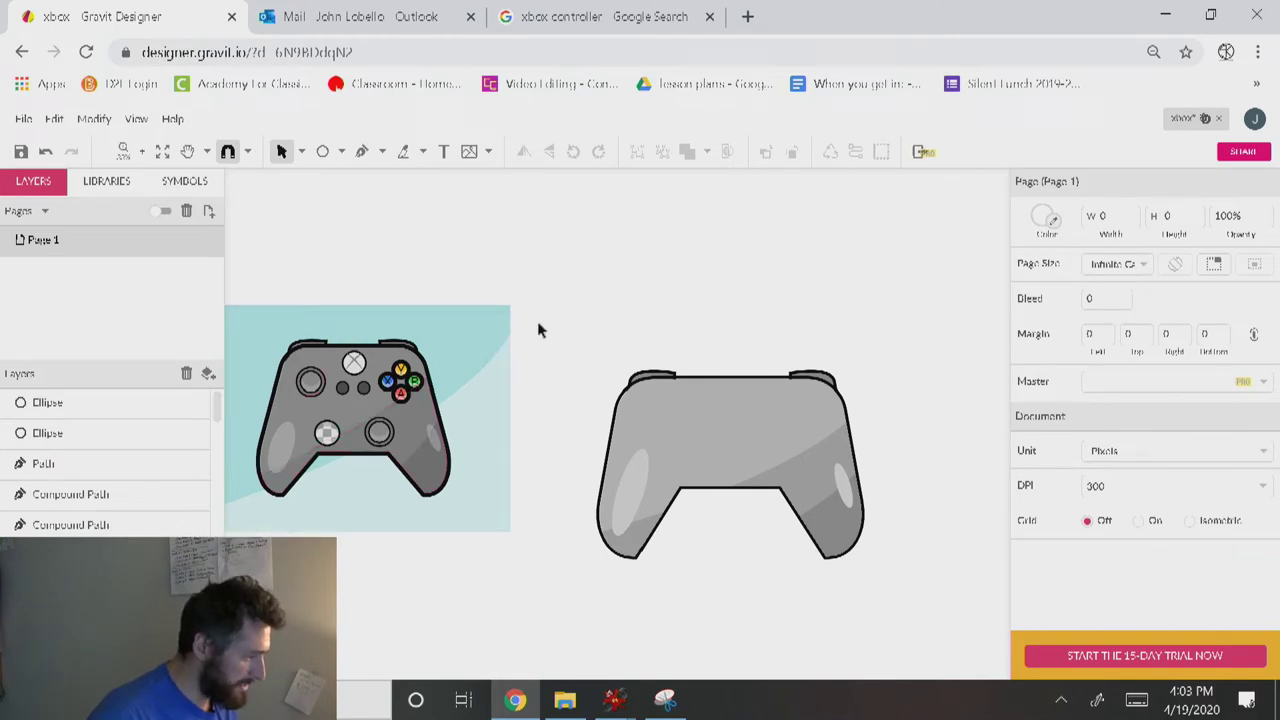
key(h)
drag(794, 417, 463, 351)
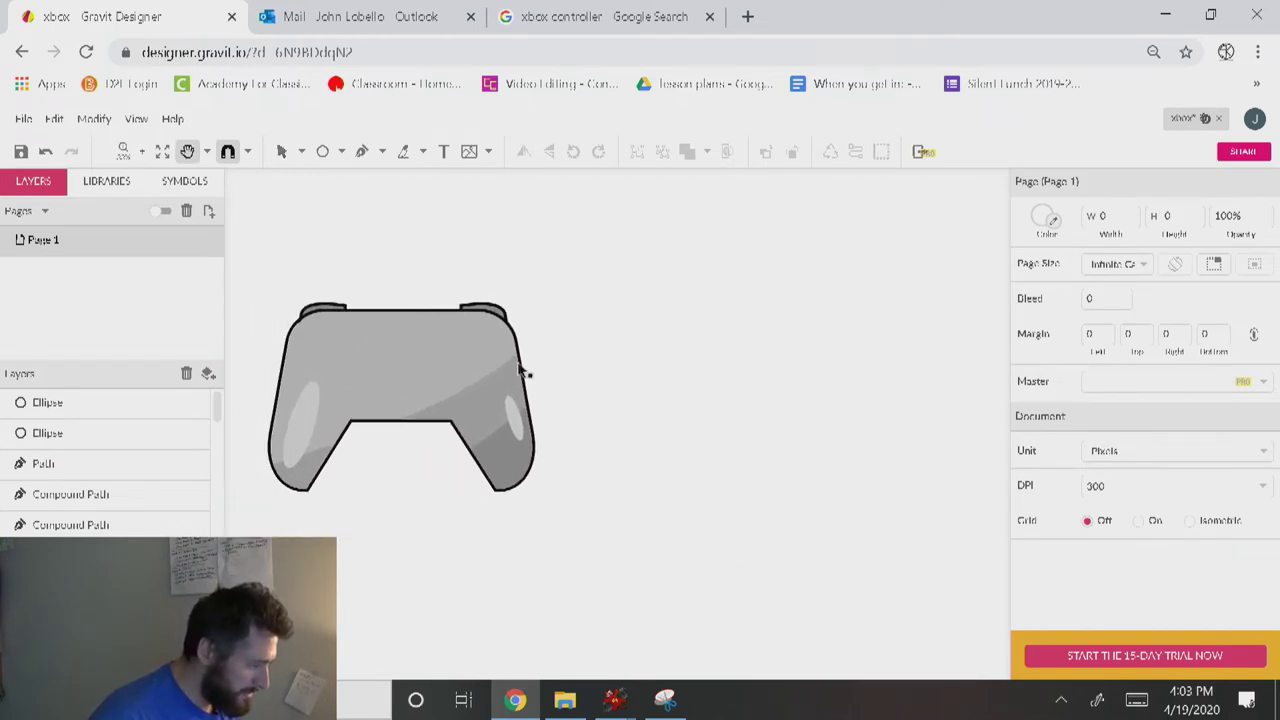
key(v)
scroll(614, 417, up, 1)
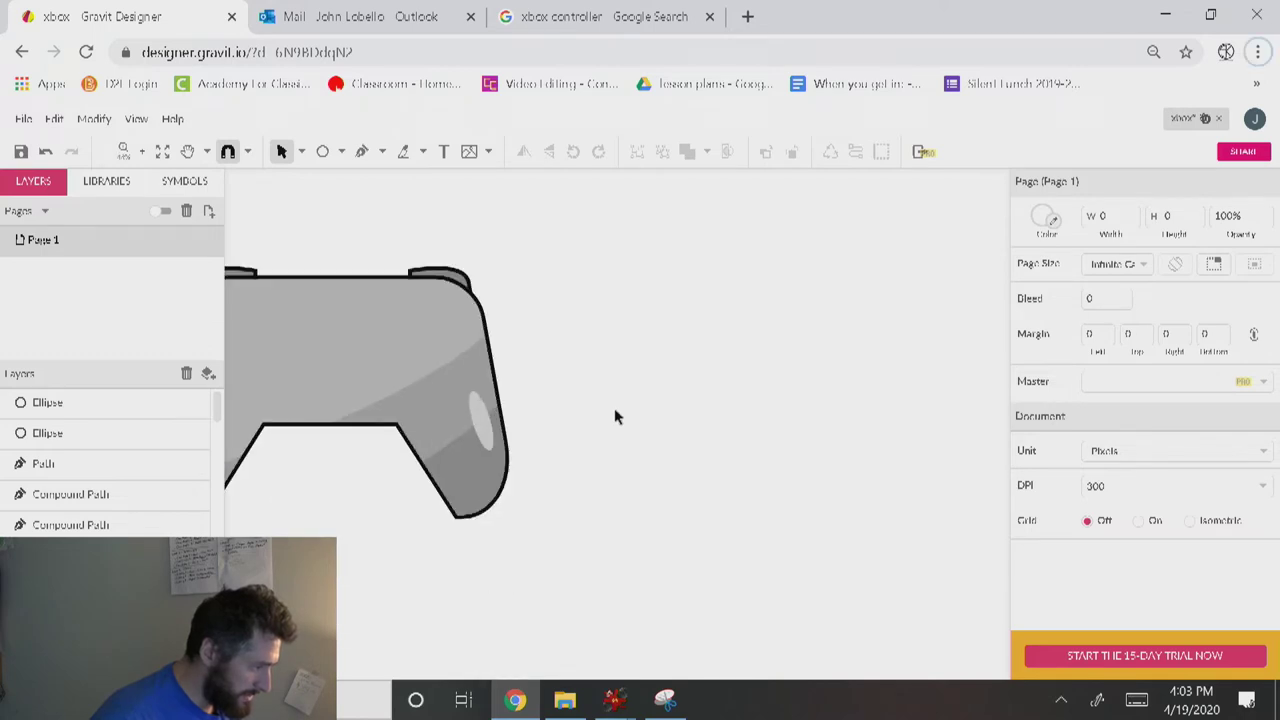
Draw a circle about 308 px in diameter to the right of the controller and fill it with grey #B9B9B9.
click(322, 151)
drag(641, 322, 764, 444)
key(v)
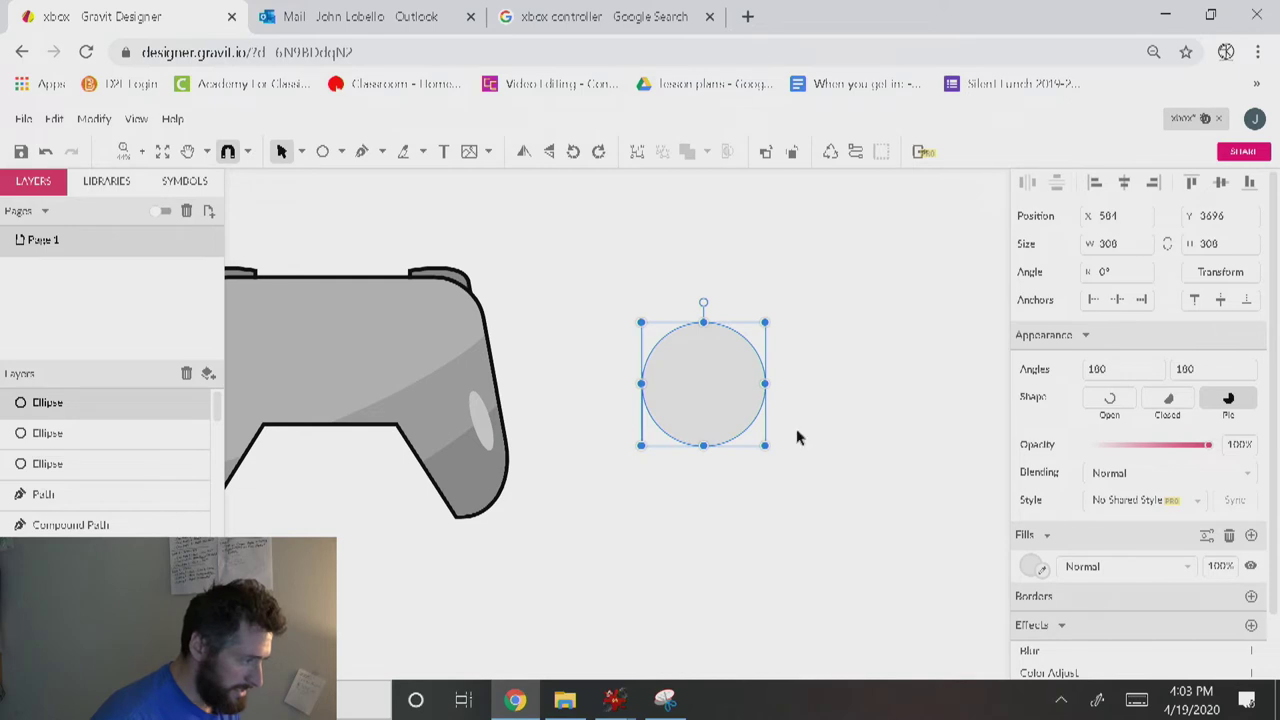
click(1031, 570)
click(1173, 518)
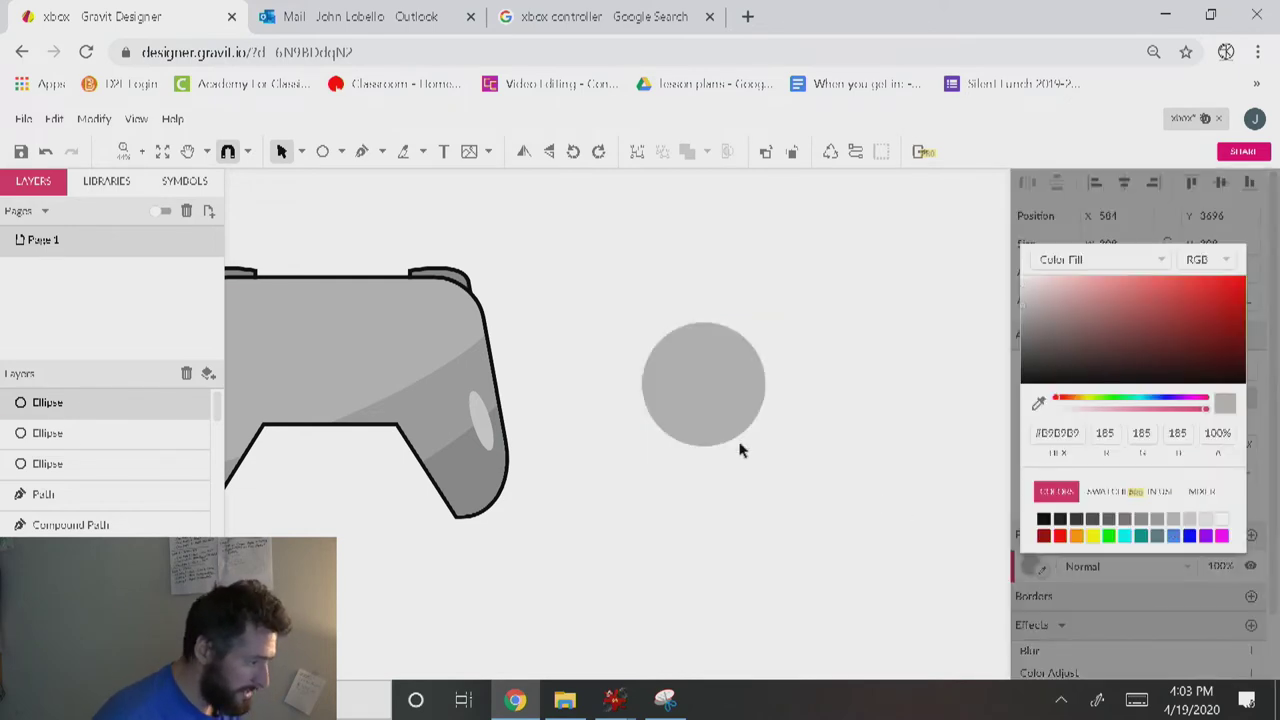
Duplicate the circle twice, shift the top copy up about 51 px and subtract it from the other copy to form a lower crescent.
click(716, 391)
key(ctrl+d)
drag(720, 404, 787, 467)
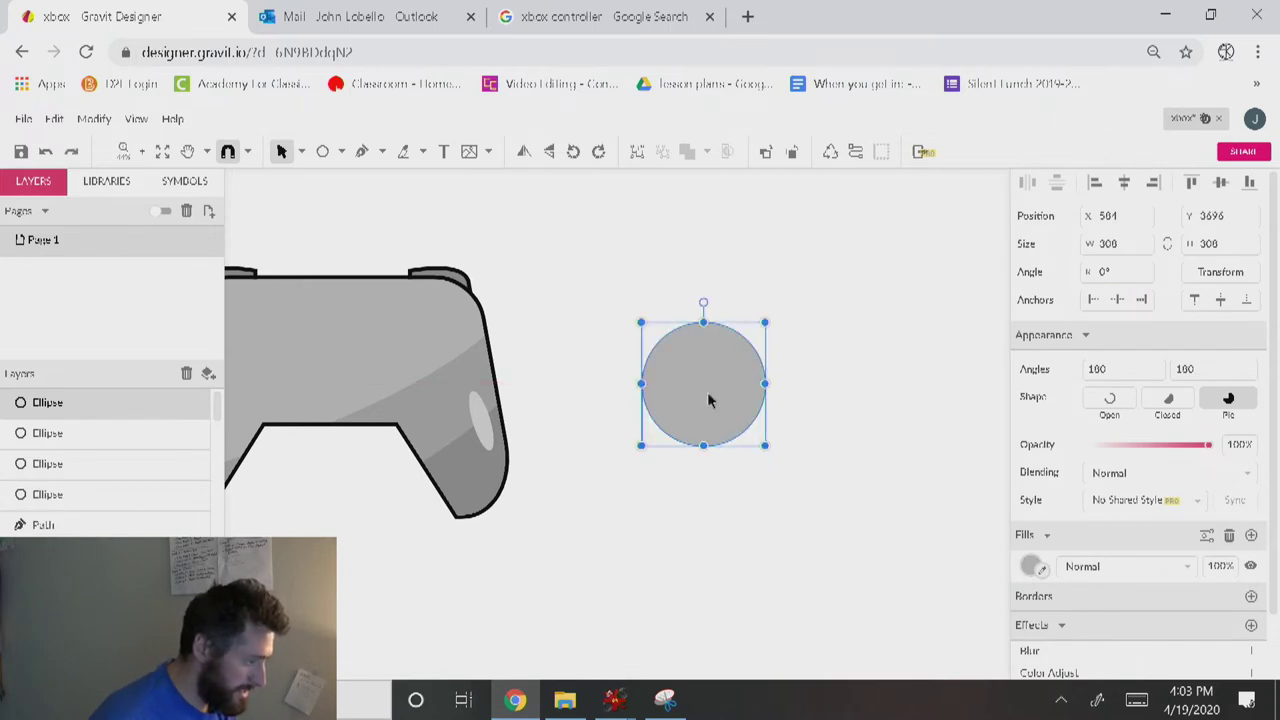
key(ctrl+d)
drag(707, 400, 721, 374)
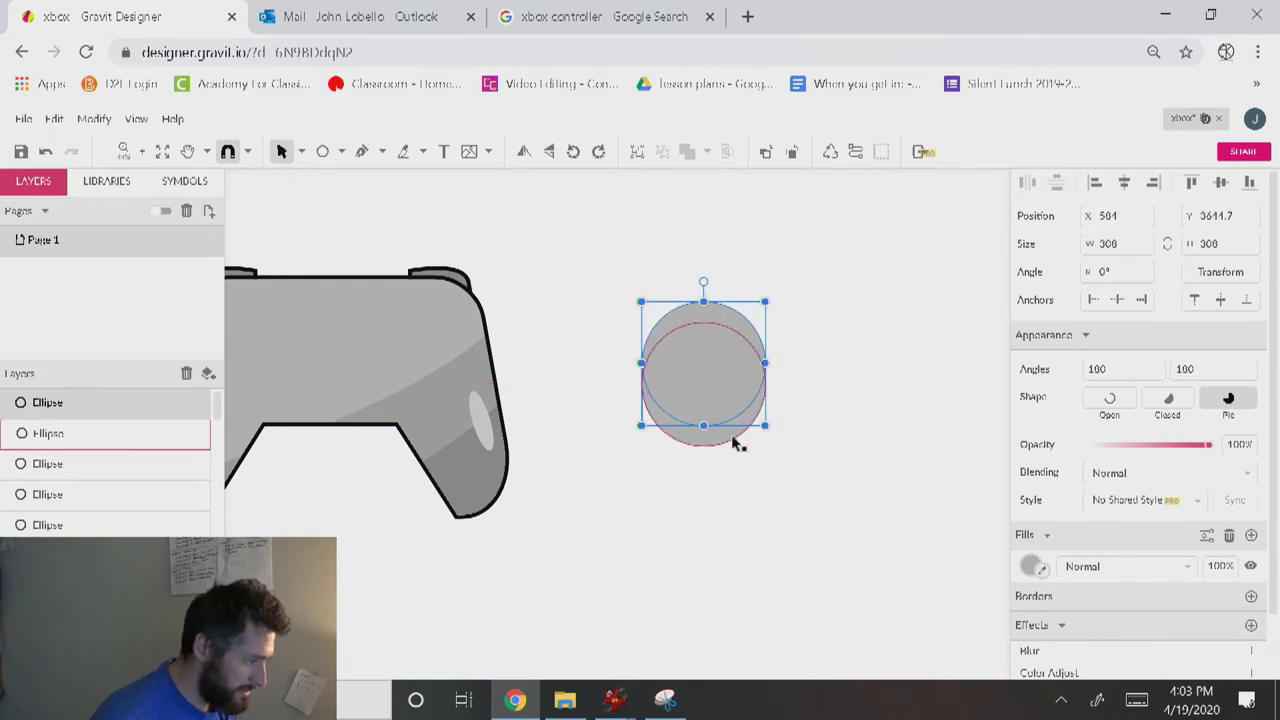
shift+click(731, 436)
click(706, 152)
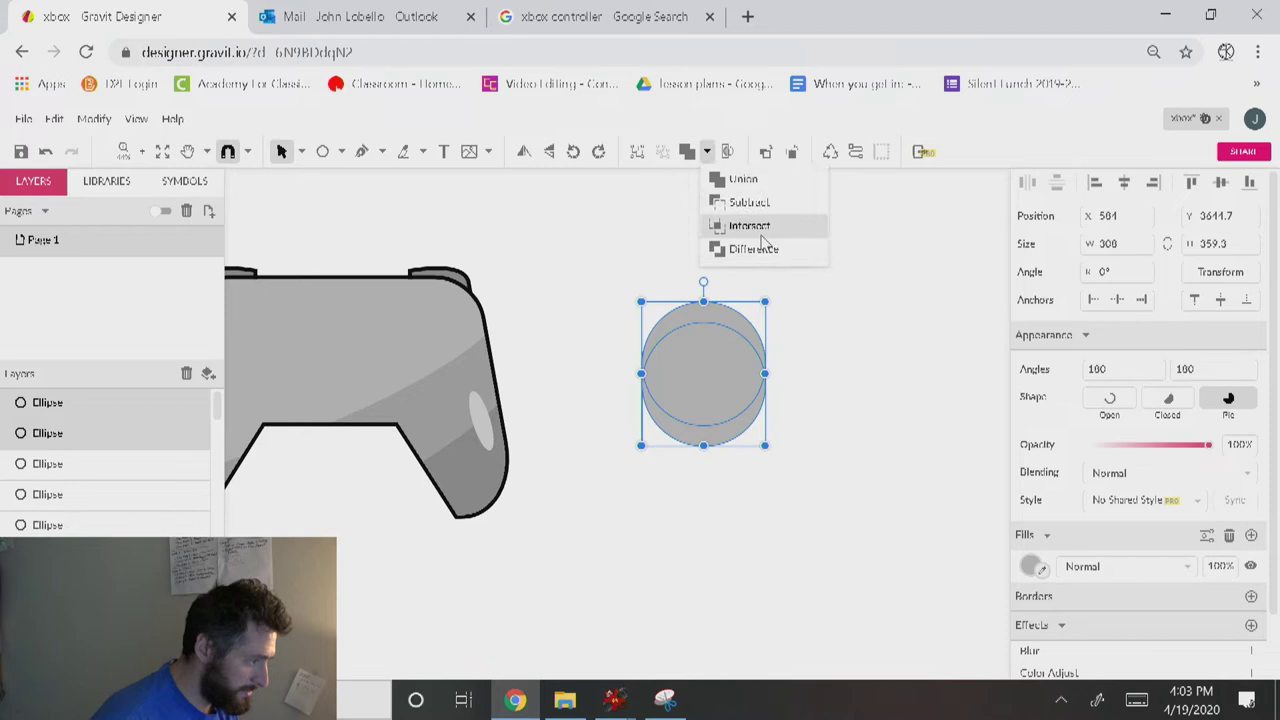
click(760, 203)
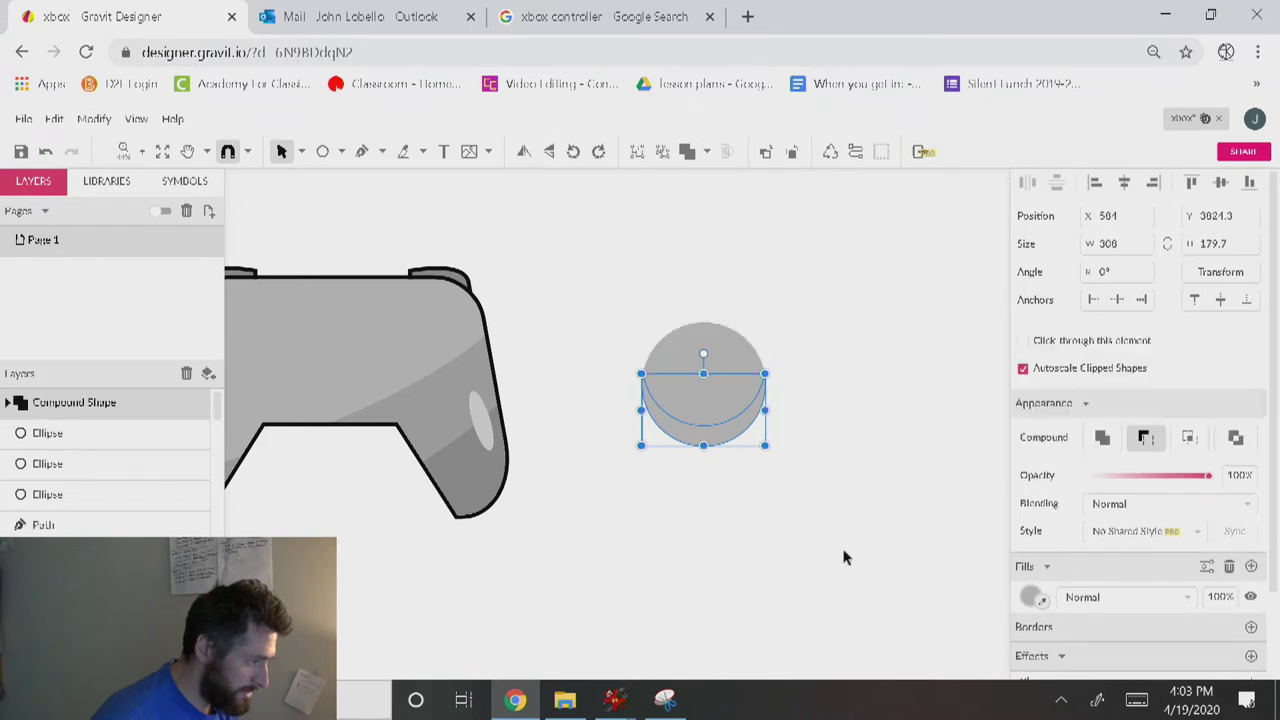
Fill the crescent at the bottom of the circle with a very light grey swatch.
click(1032, 598)
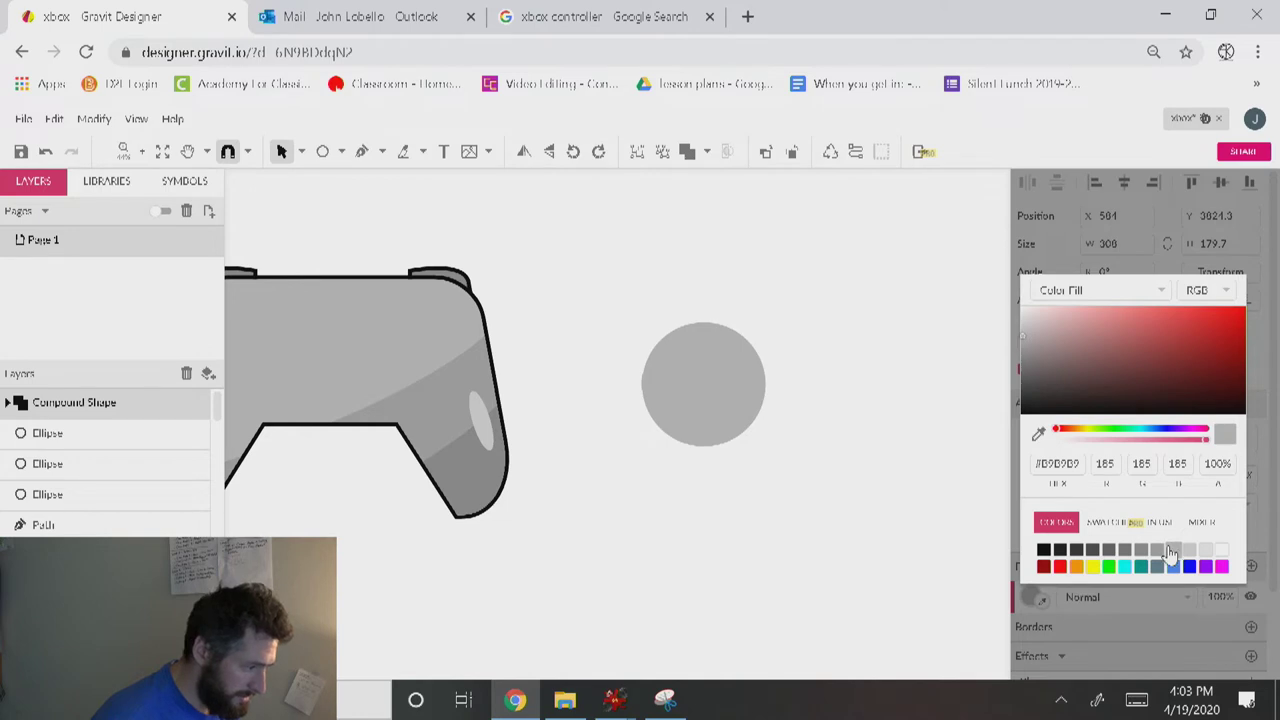
click(810, 505)
click(735, 430)
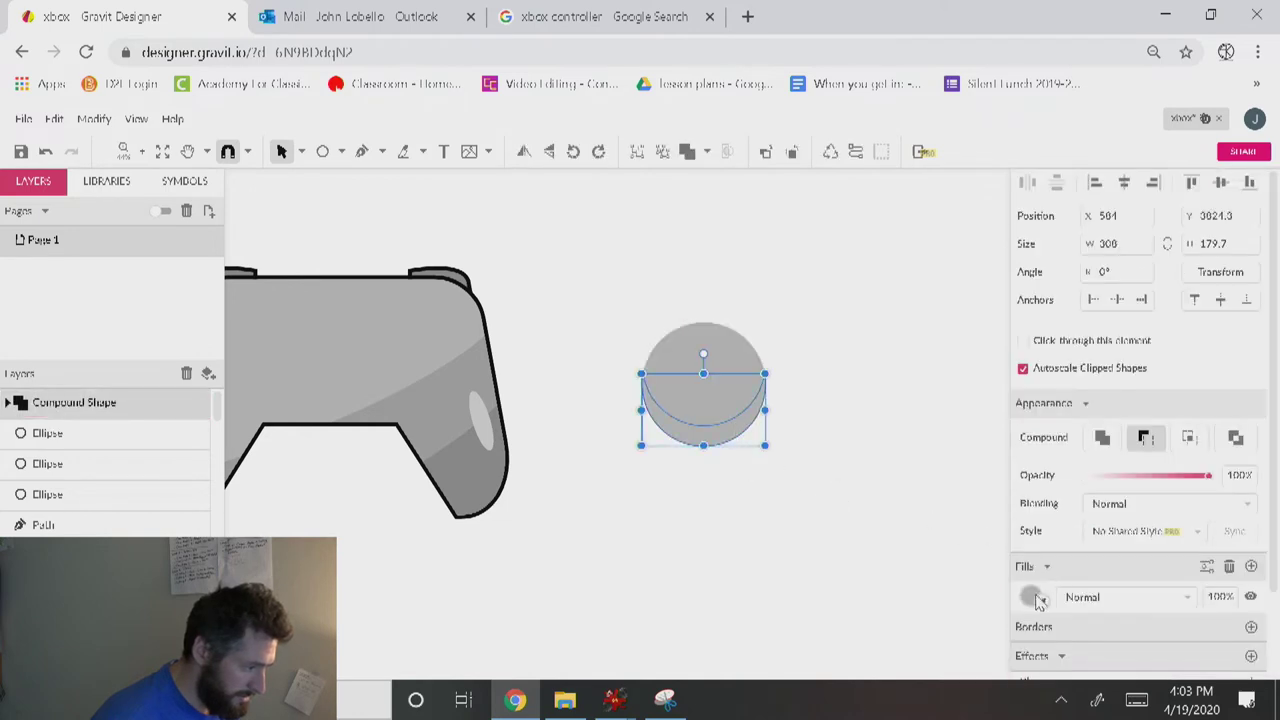
click(1032, 598)
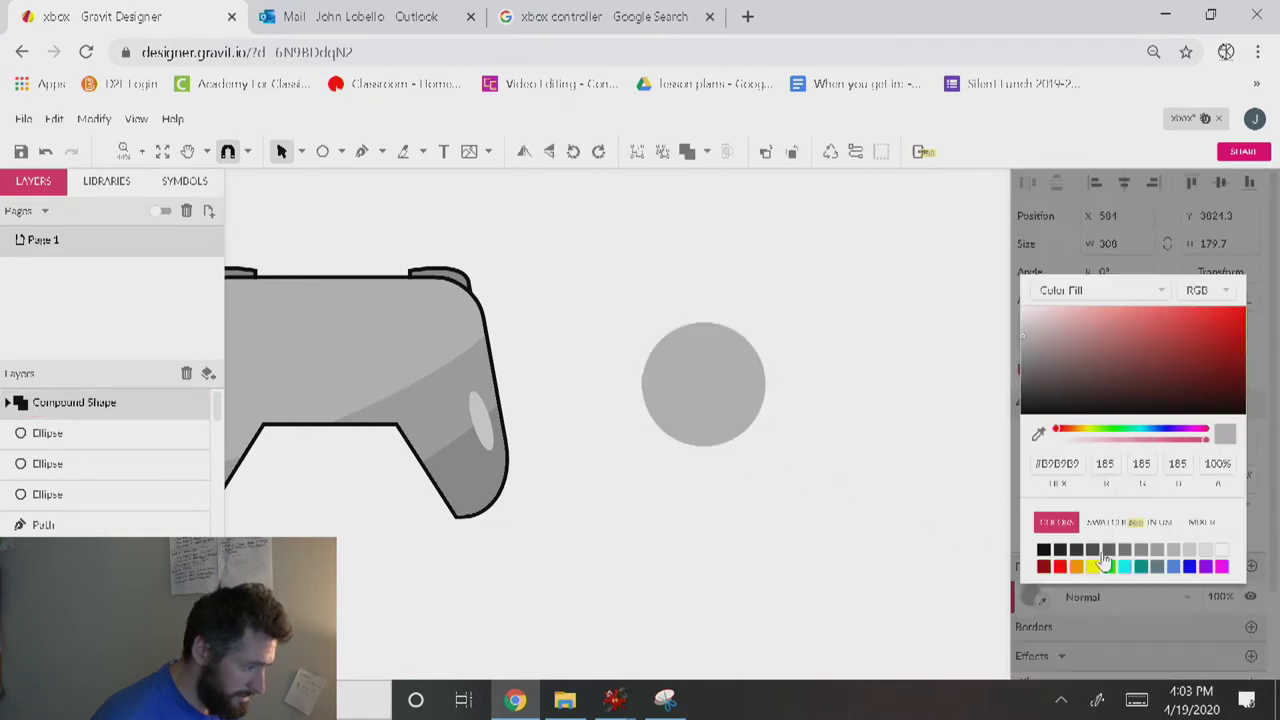
click(1184, 551)
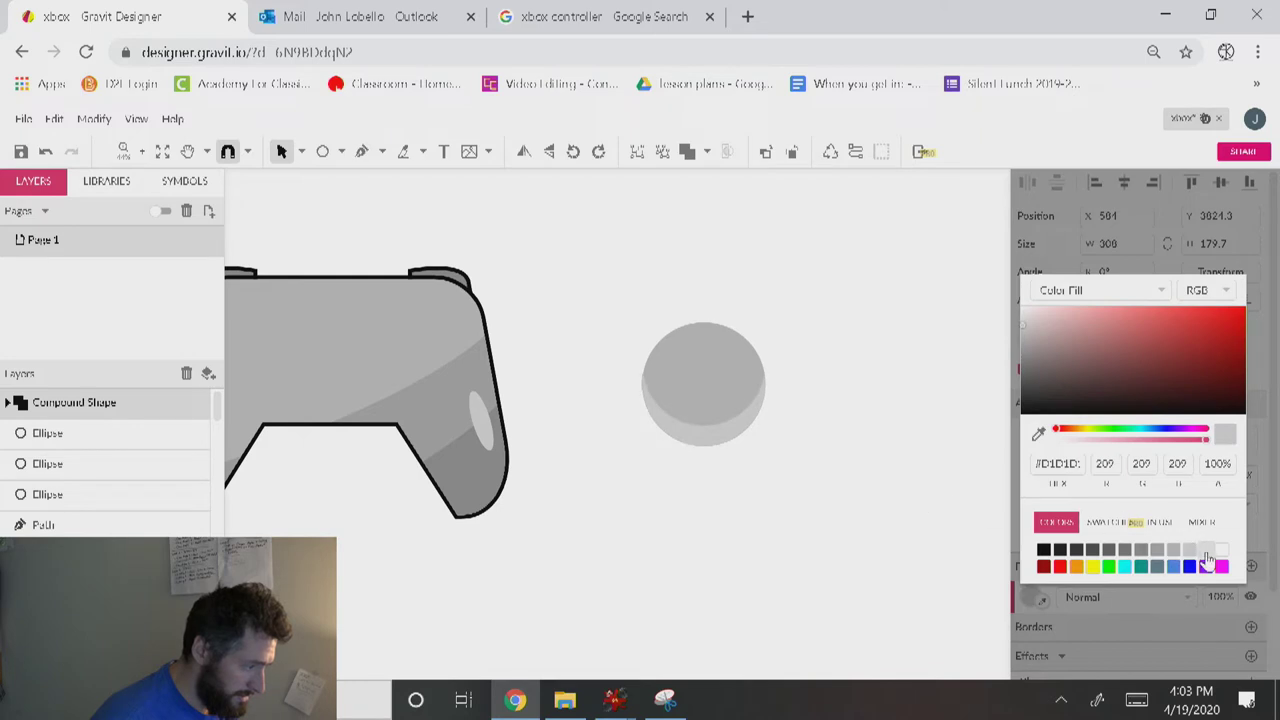
click(1200, 551)
click(785, 466)
click(724, 385)
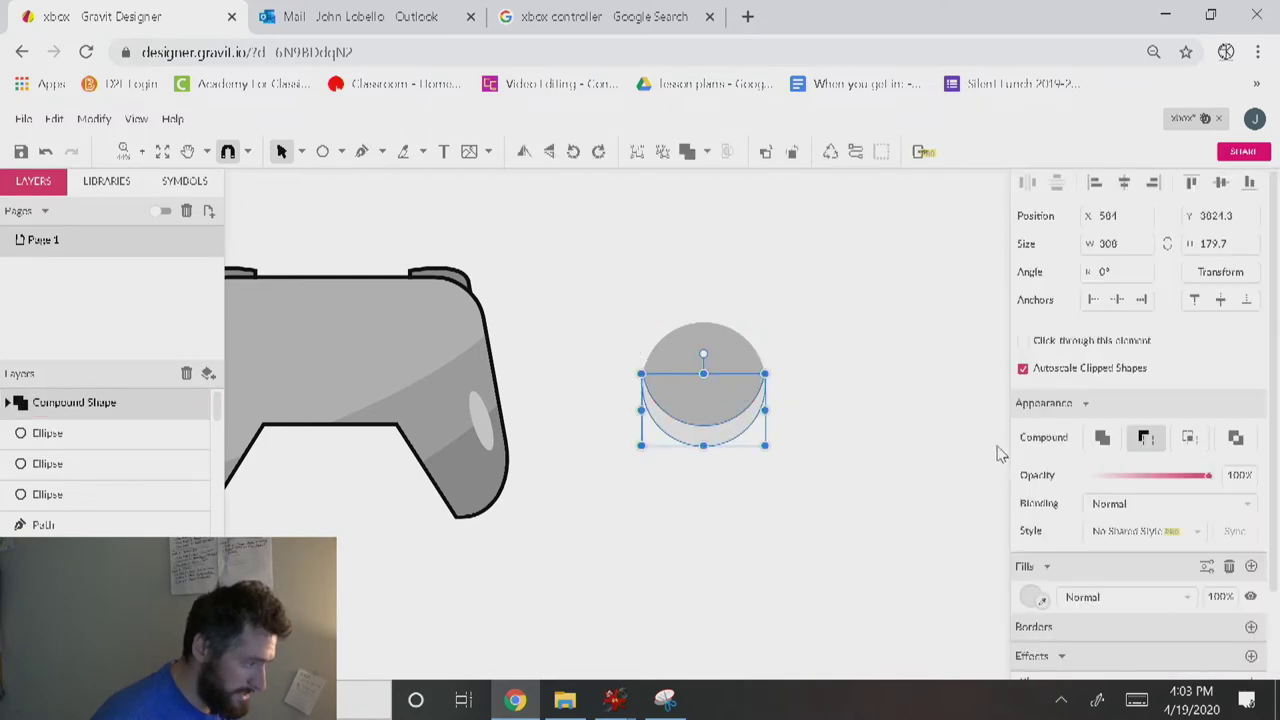
Add a black border of width 6 to the grey circle and align it to the outside.
double_click(736, 340)
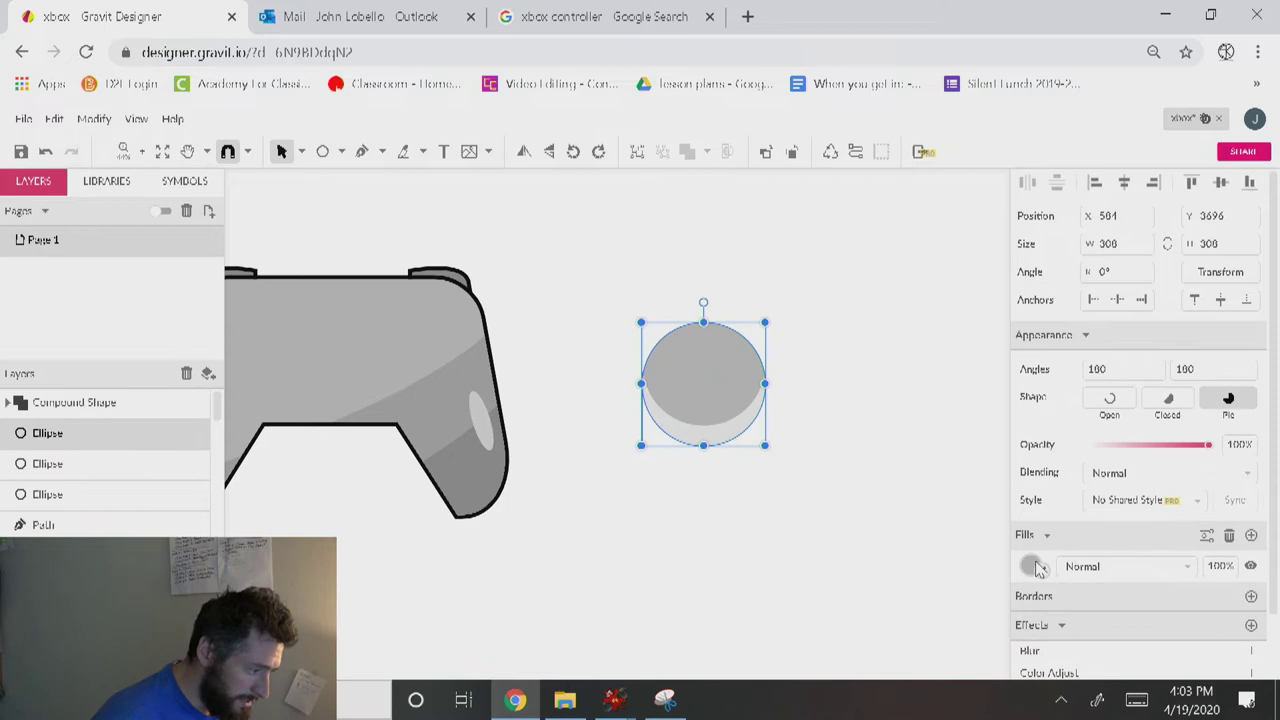
click(1251, 596)
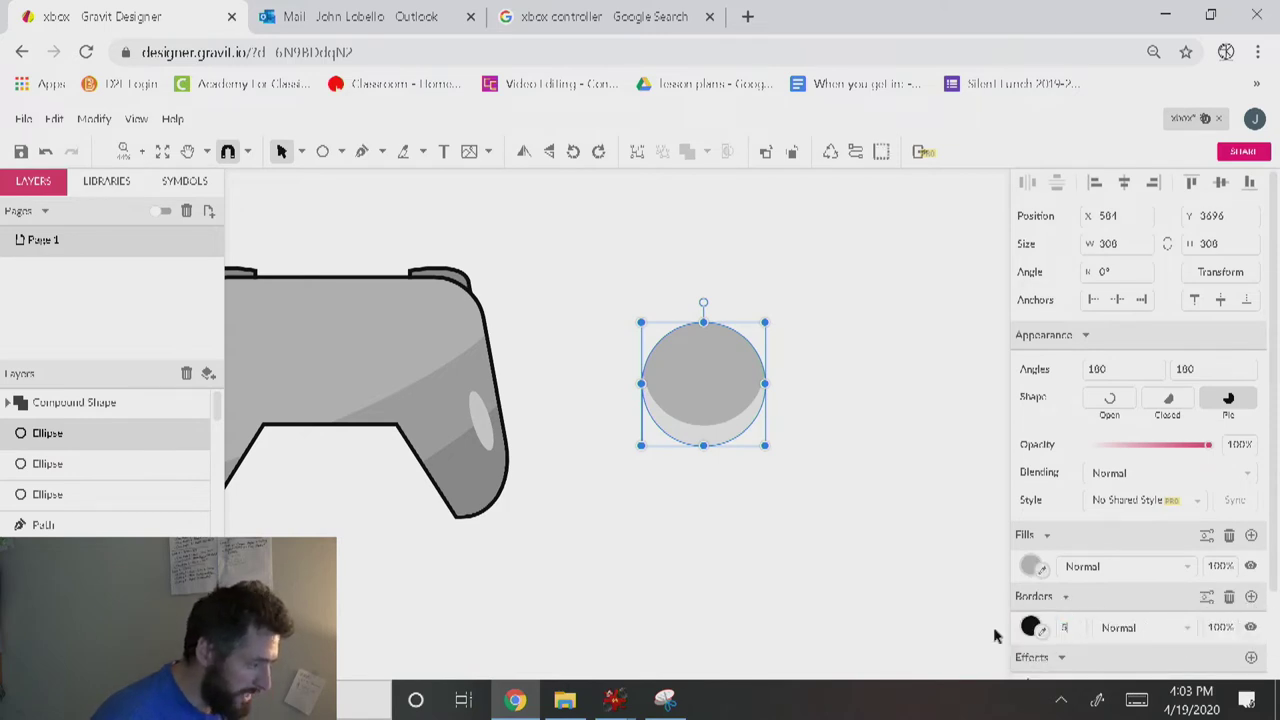
key(Return)
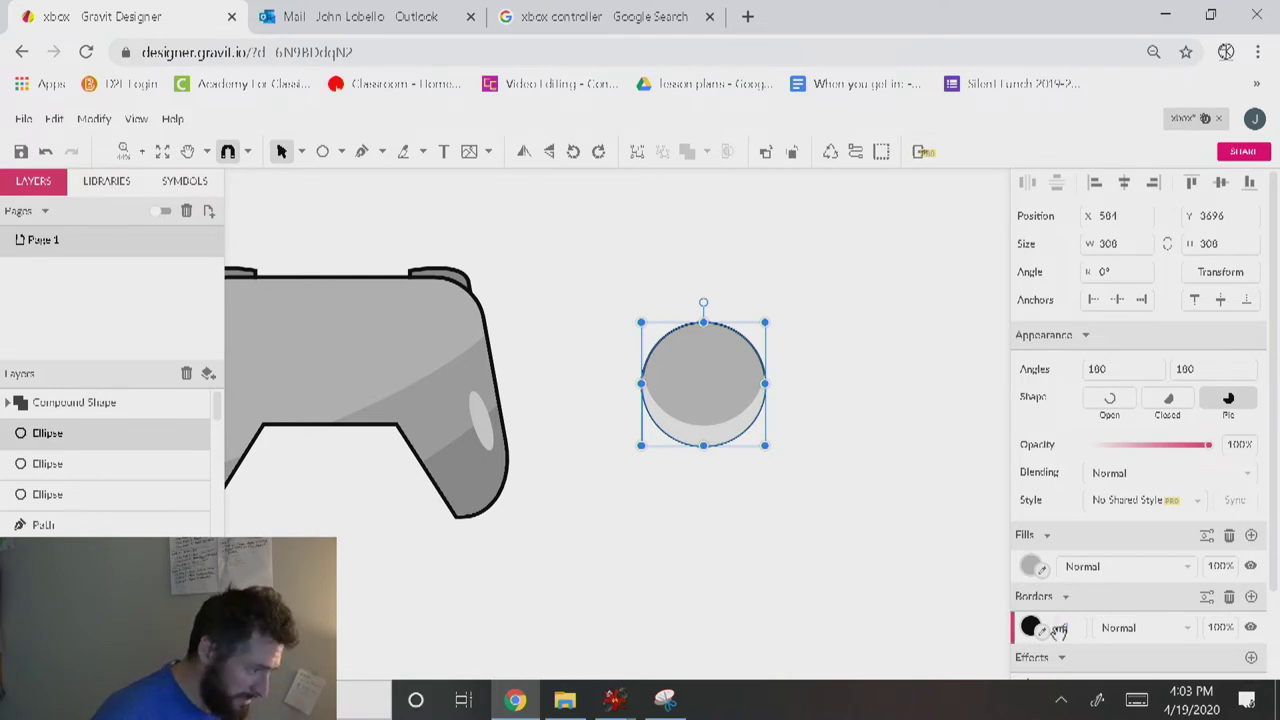
click(763, 520)
click(720, 374)
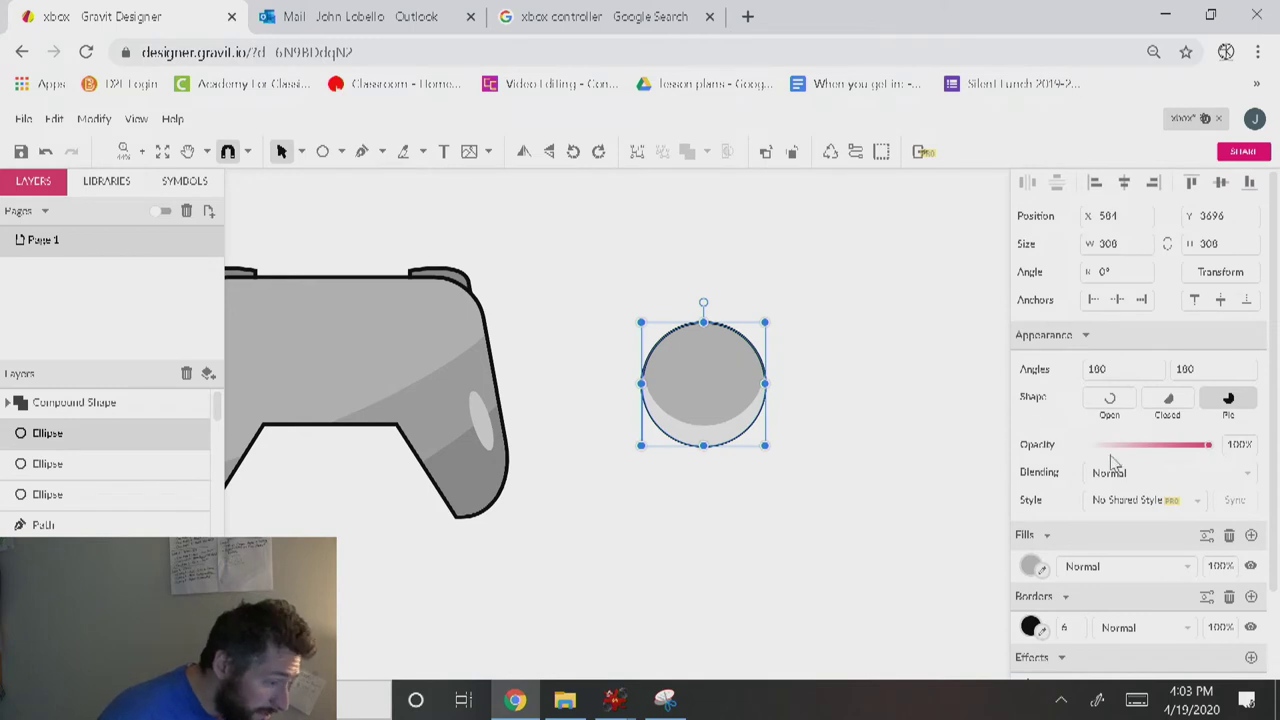
click(1209, 597)
click(1207, 330)
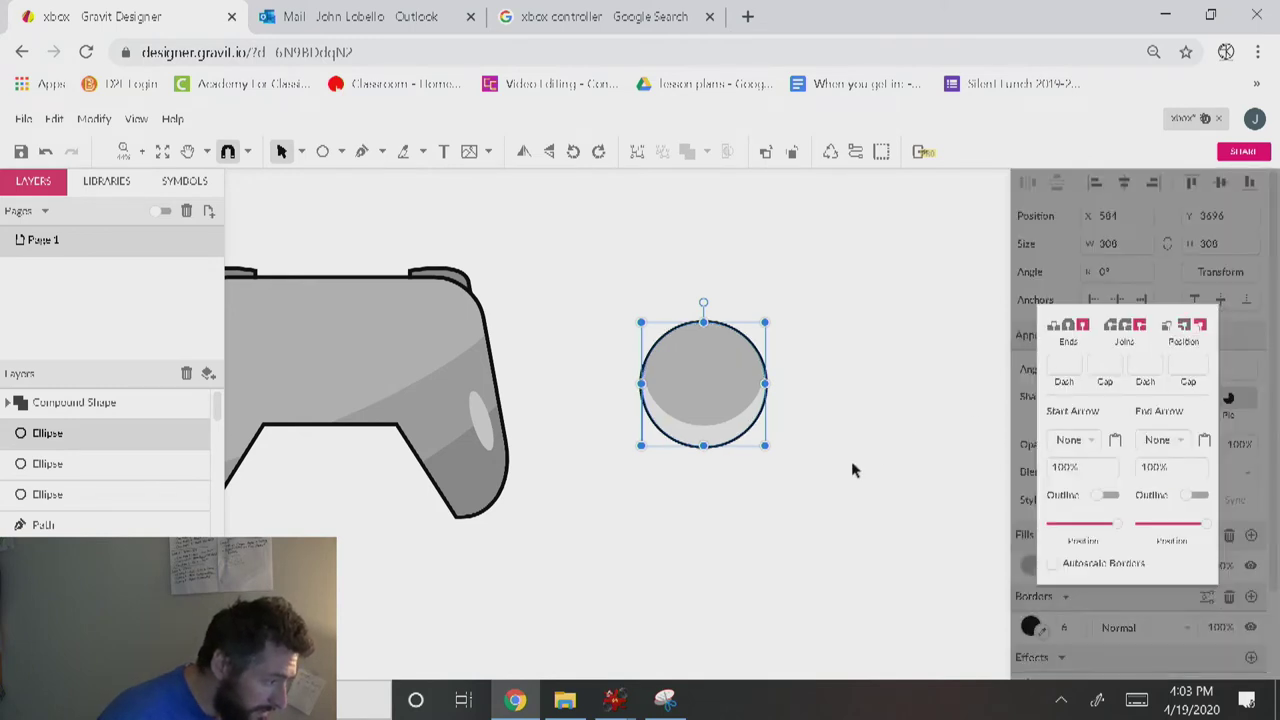
click(851, 461)
Place an enlarged copy of the circle, about 408 px wide, concentrically behind the original as an outer ring.
click(736, 368)
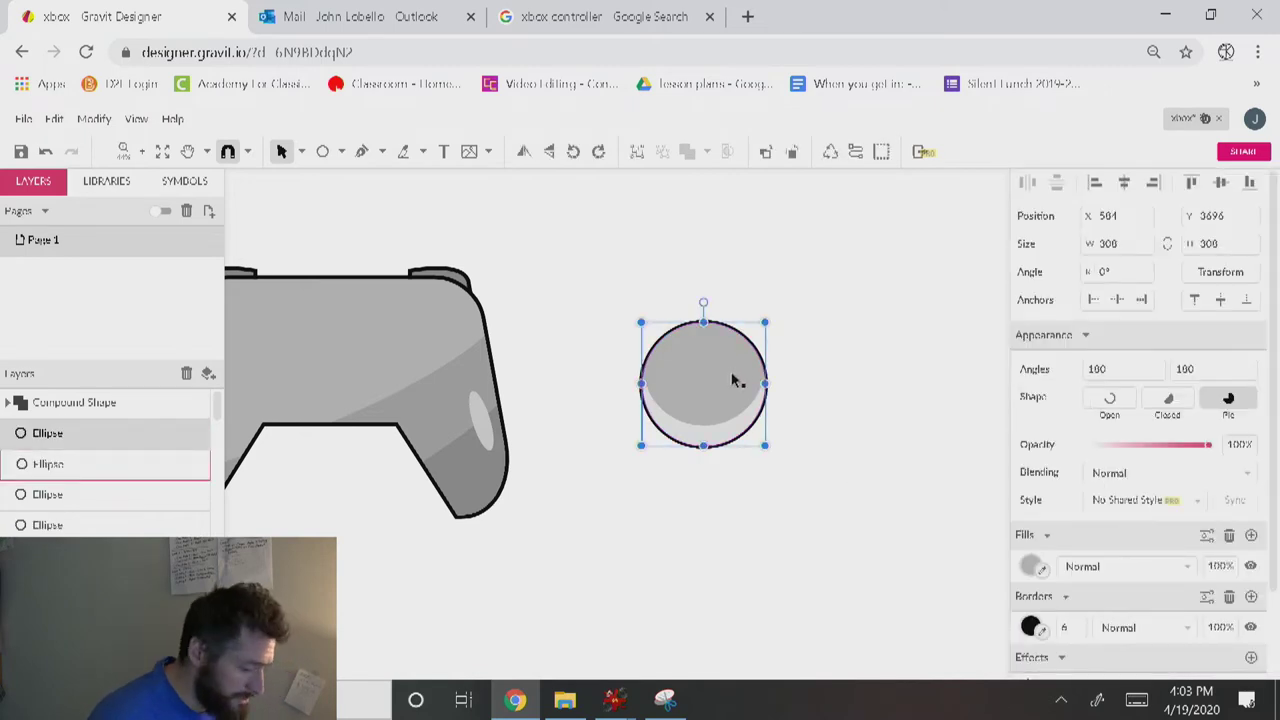
drag(765, 323, 785, 302)
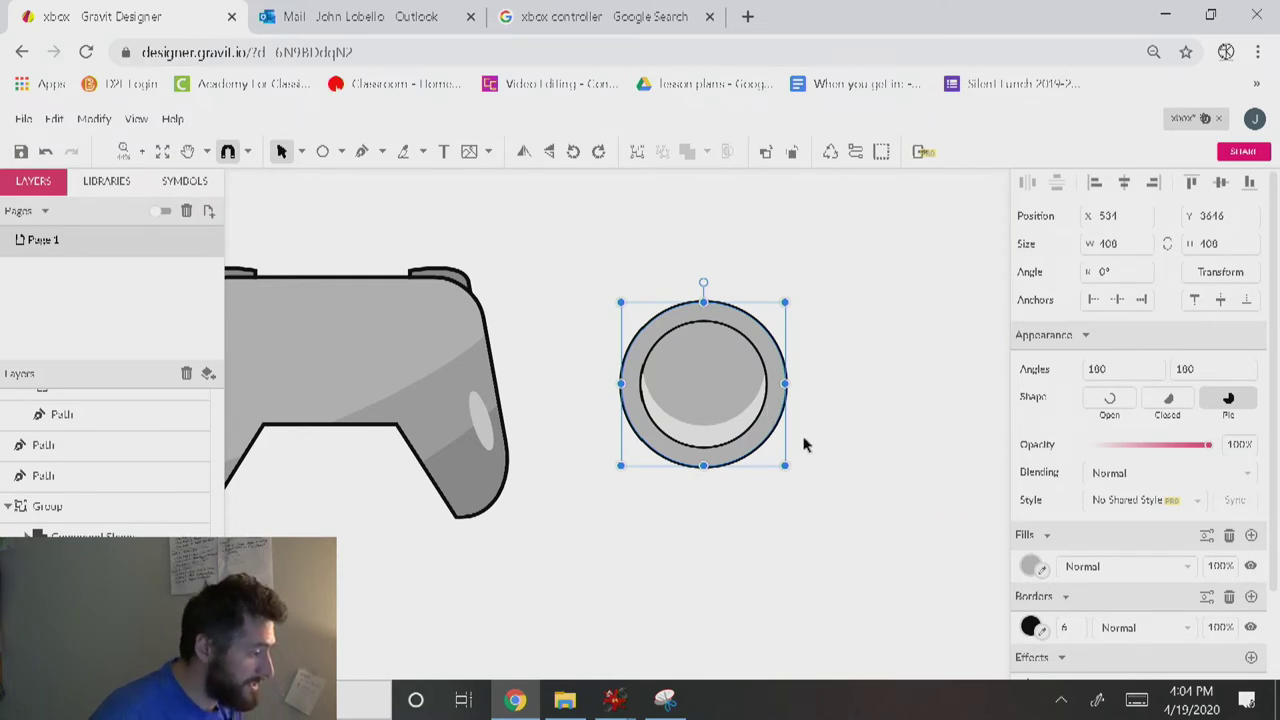
click(834, 487)
click(781, 363)
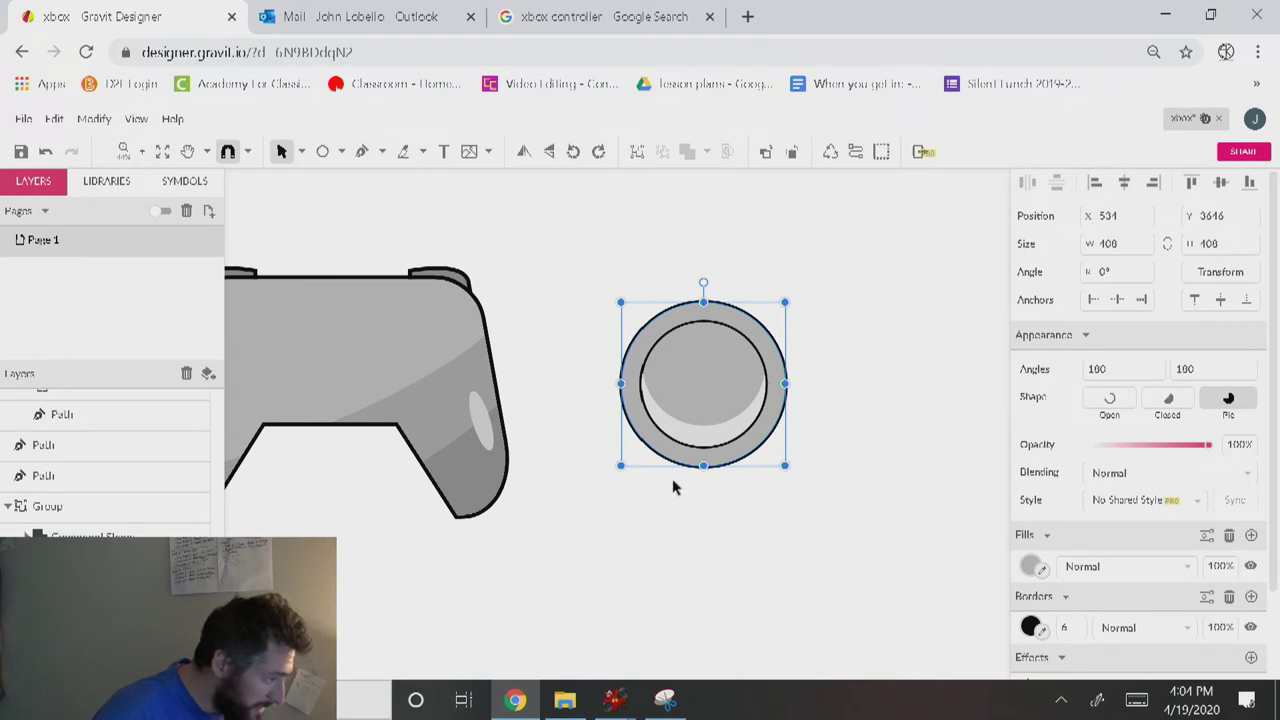
Draw a closed pen shape about 835 × 729 px whose curved edge crosses the ring diagonally and covers its lower-right part.
key(p)
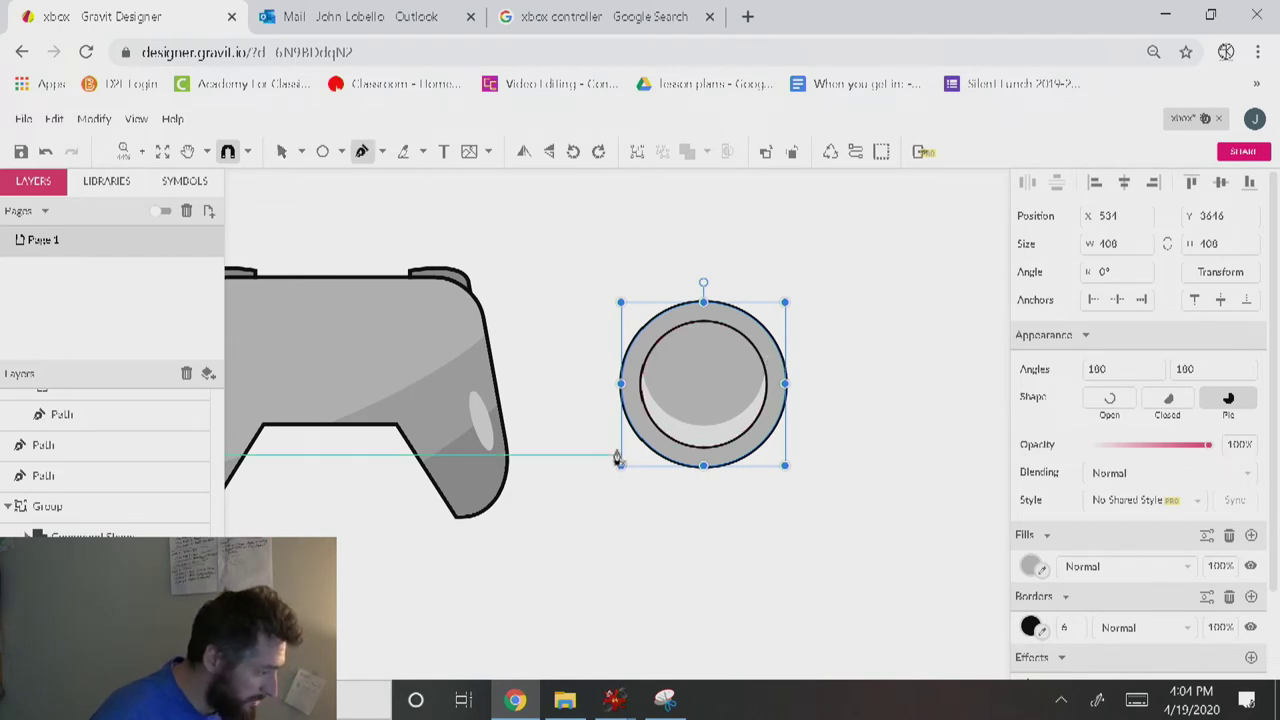
click(564, 514)
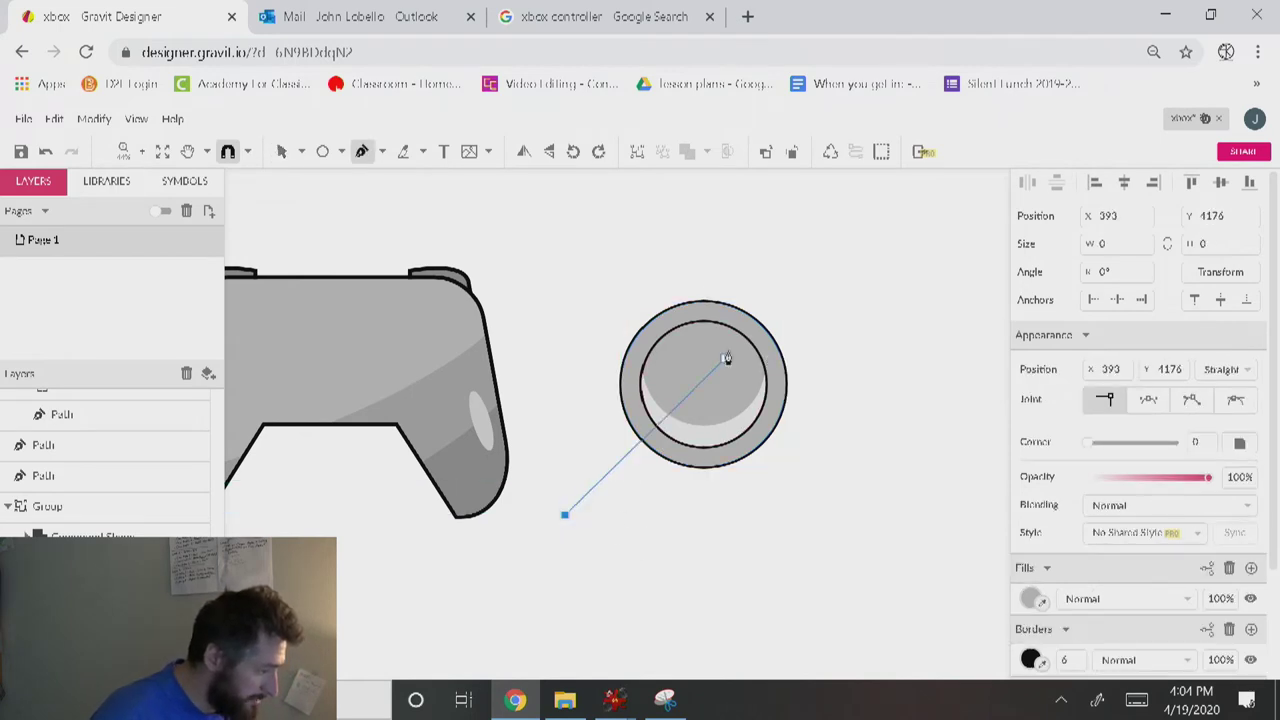
drag(828, 252, 838, 140)
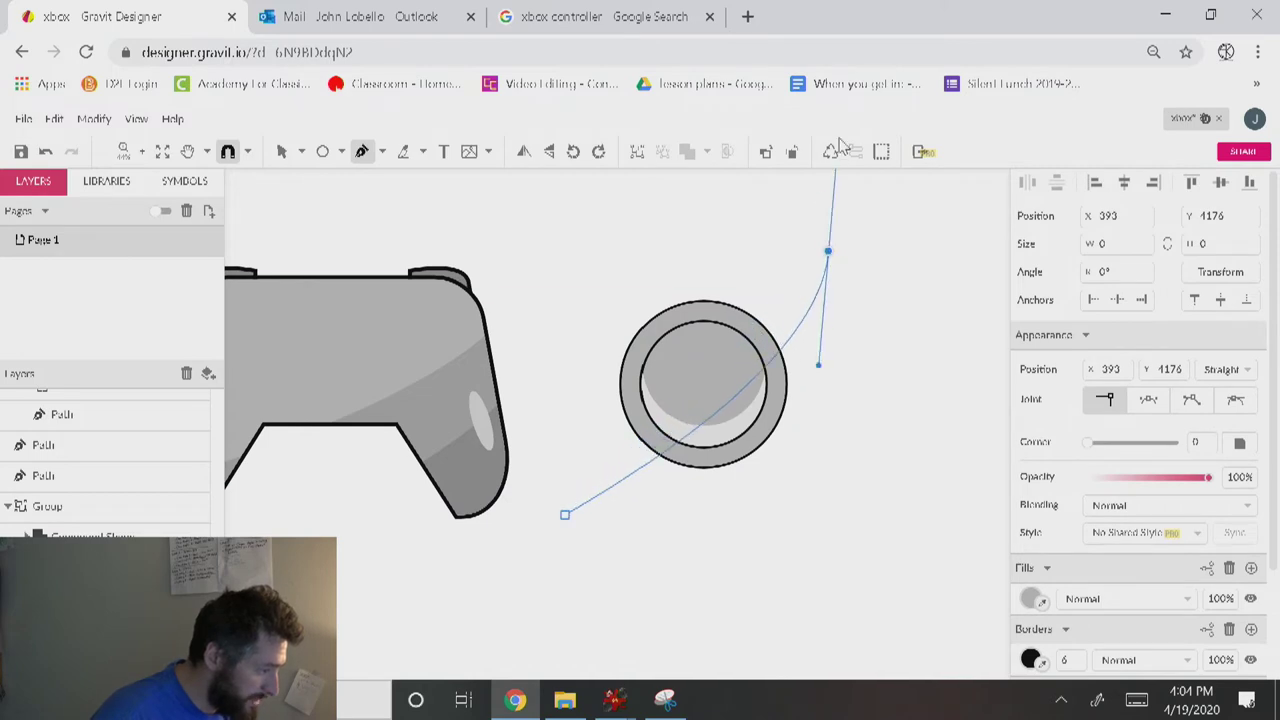
click(899, 484)
click(565, 514)
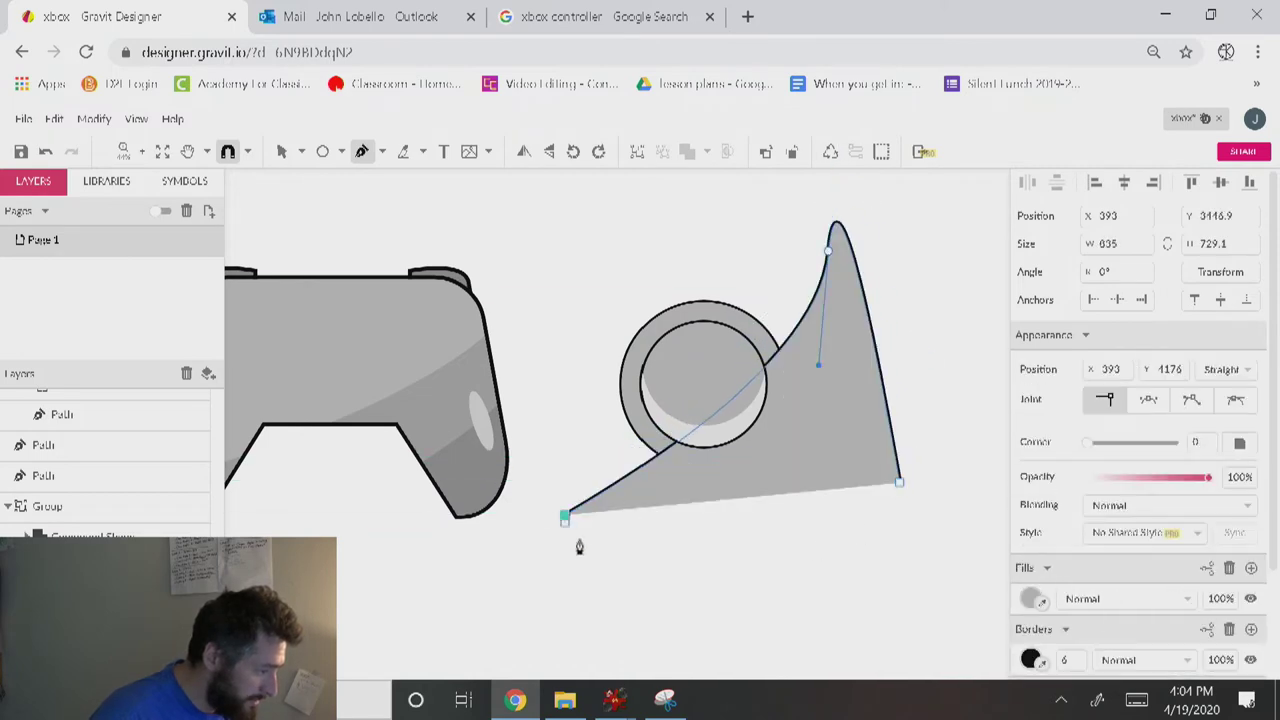
click(899, 483)
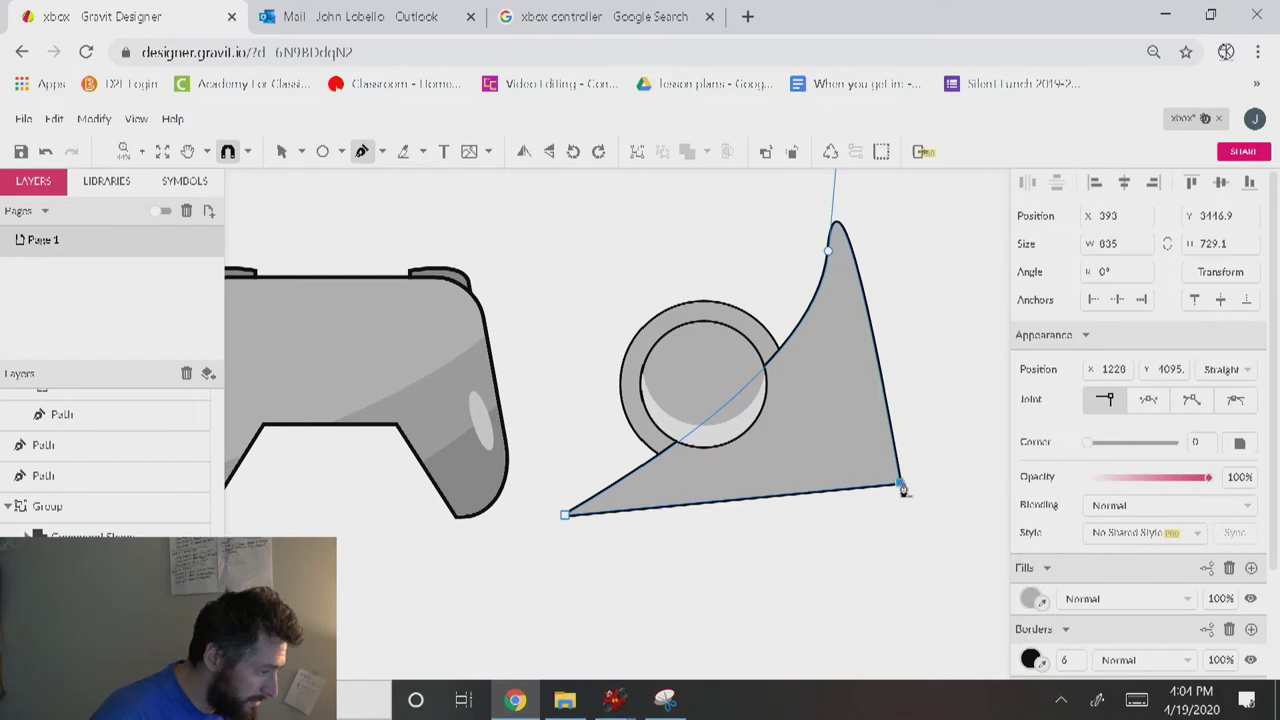
Fill the pen shape over the ring with darker grey #8B8B8B and finish drawing.
click(1031, 598)
click(1140, 551)
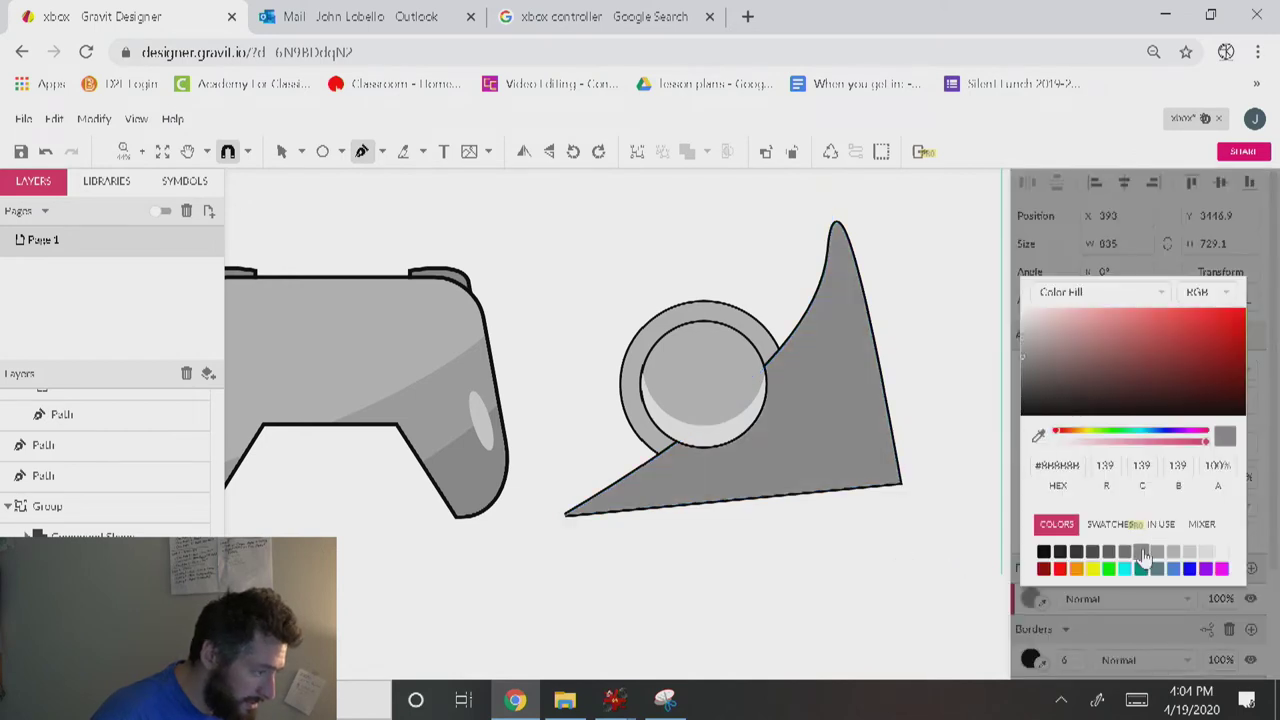
key(Escape)
key(Escape)
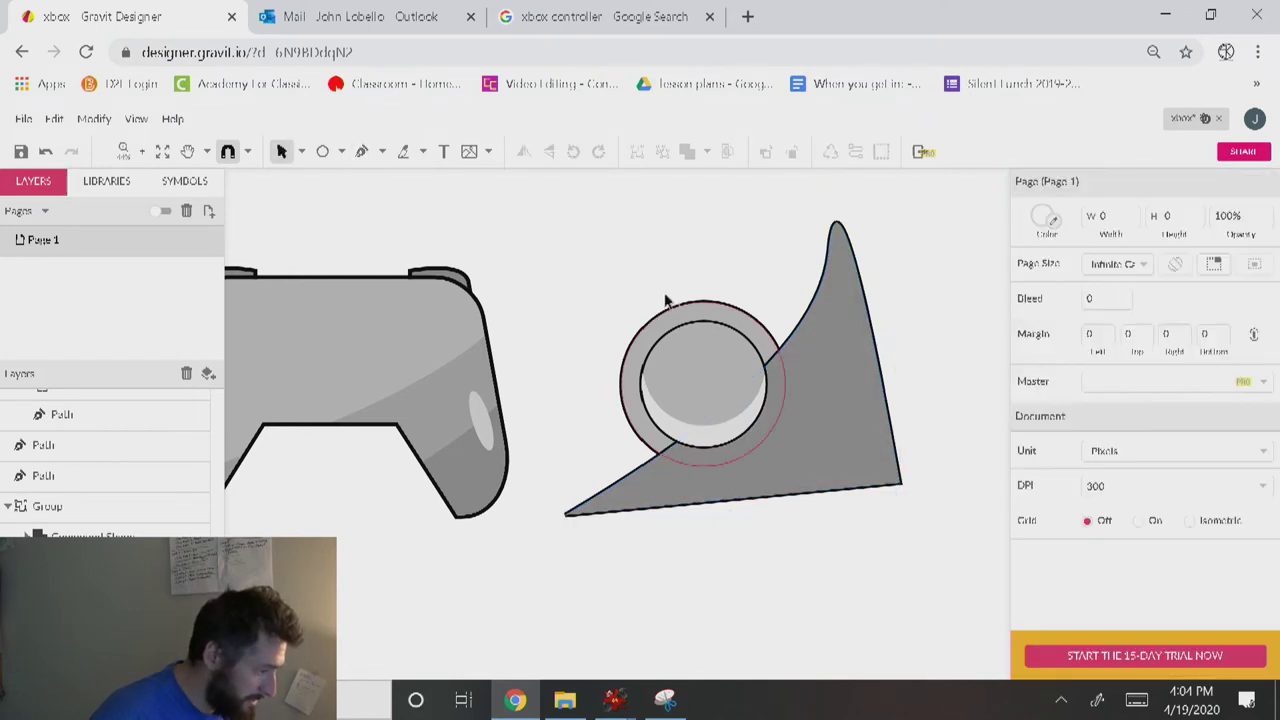
Bring a duplicate of the outer ring's circle to the front and intersect it with the dark pen shape to form a shadow.
click(697, 323)
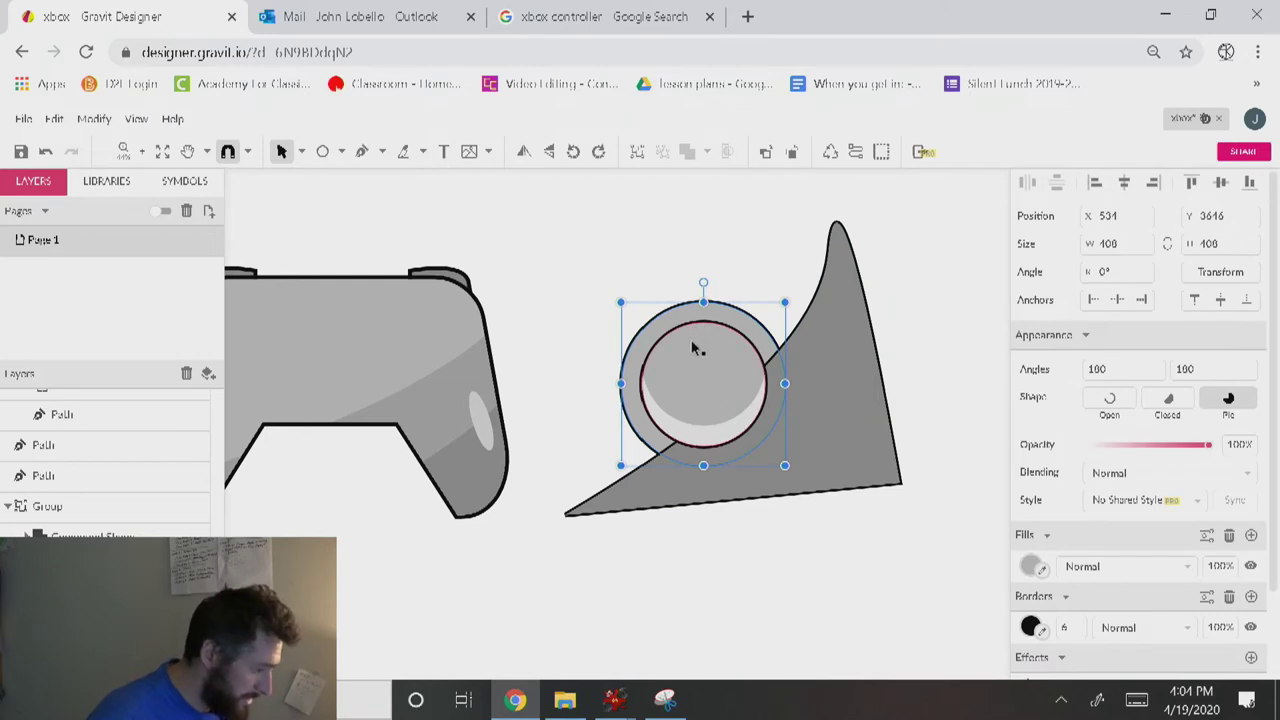
key(ctrl+shift+Up)
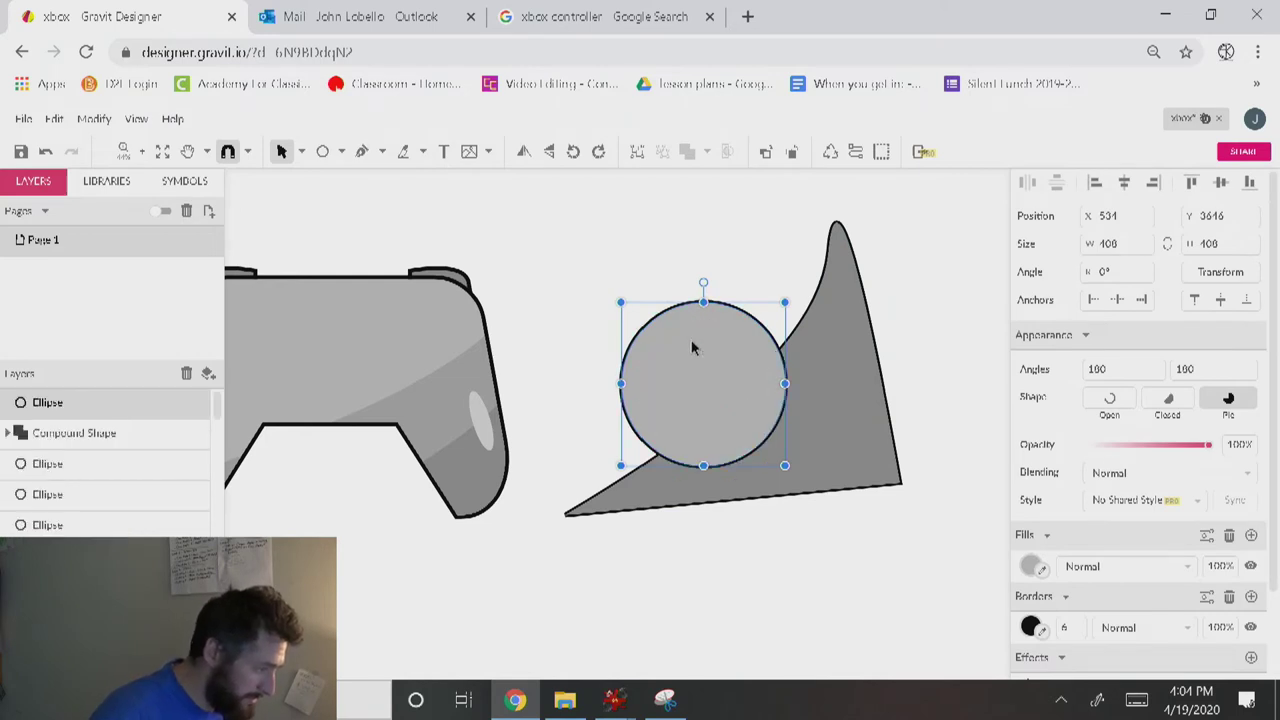
shift+click(847, 443)
click(706, 151)
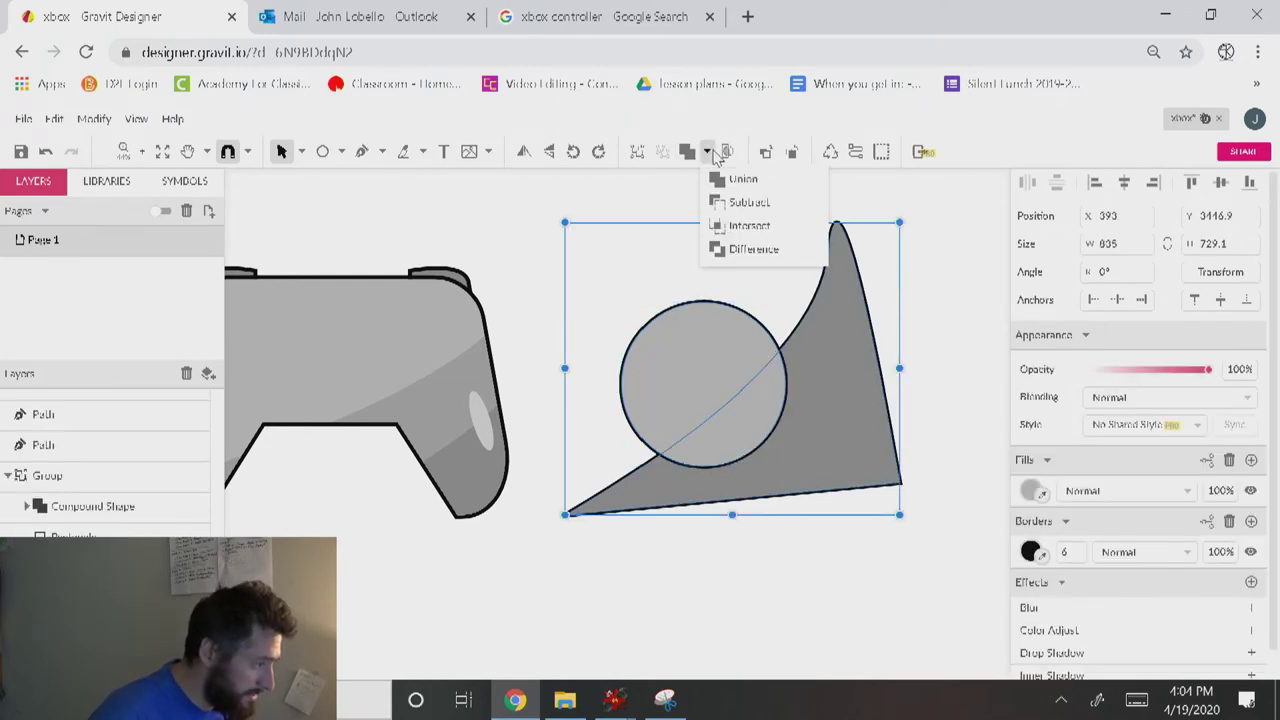
click(752, 228)
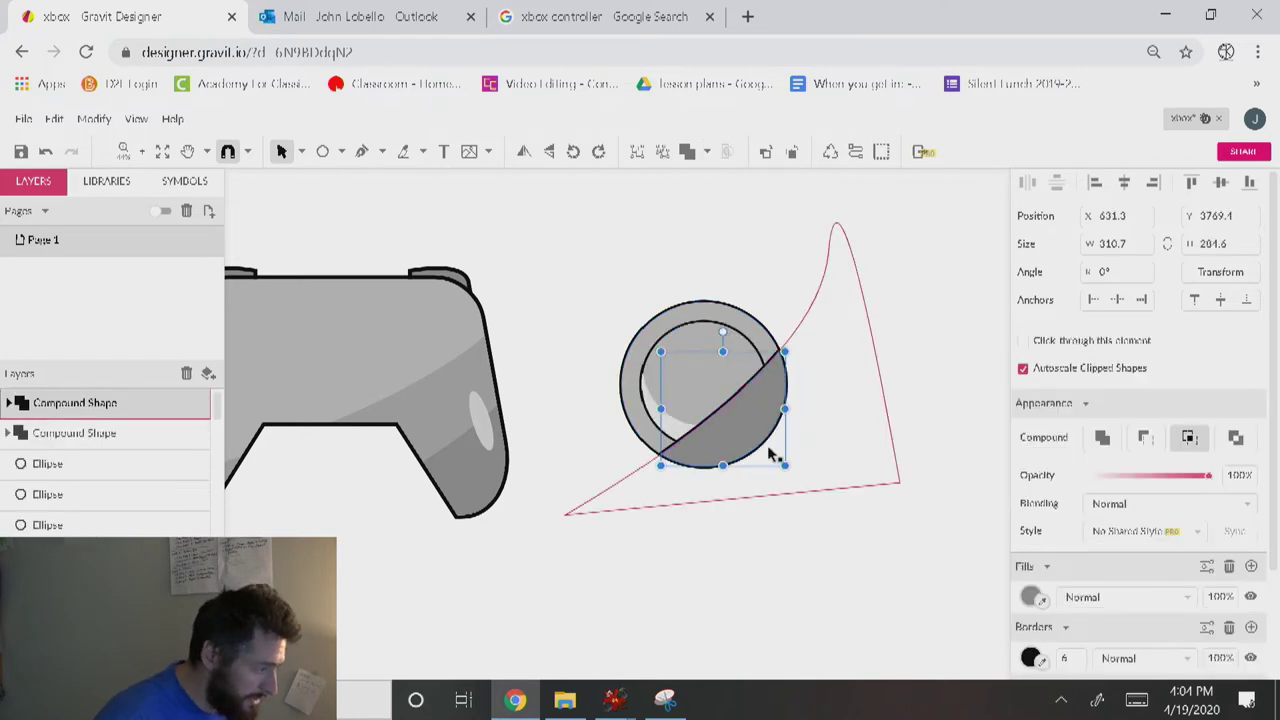
Set the shadow shape's border width to 0 and move it behind the inner circle.
text(0)
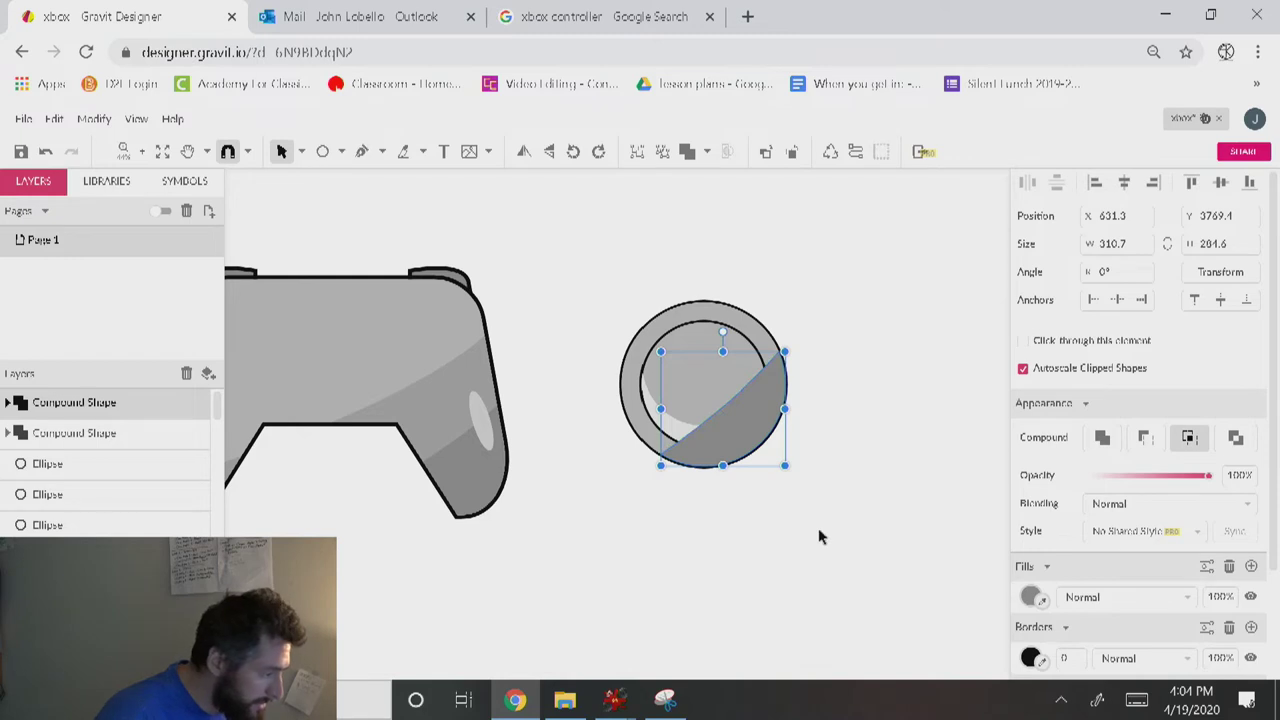
key(ctrl+z)
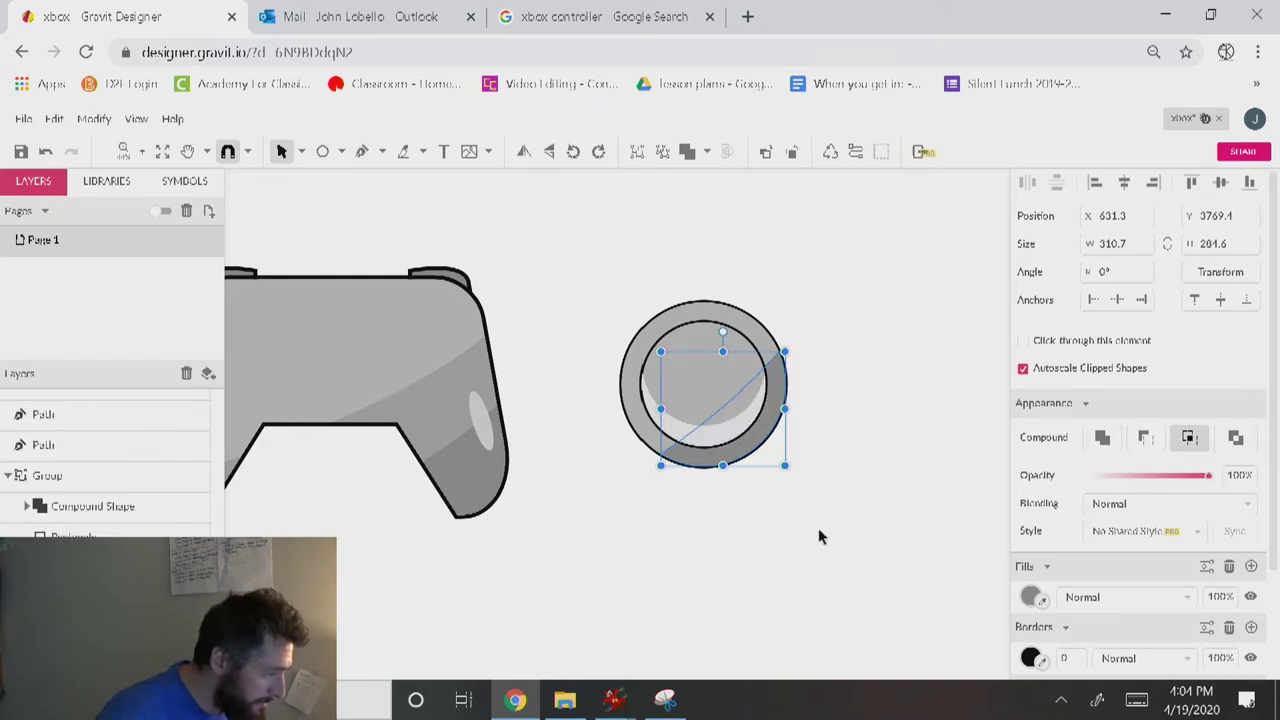
click(551, 533)
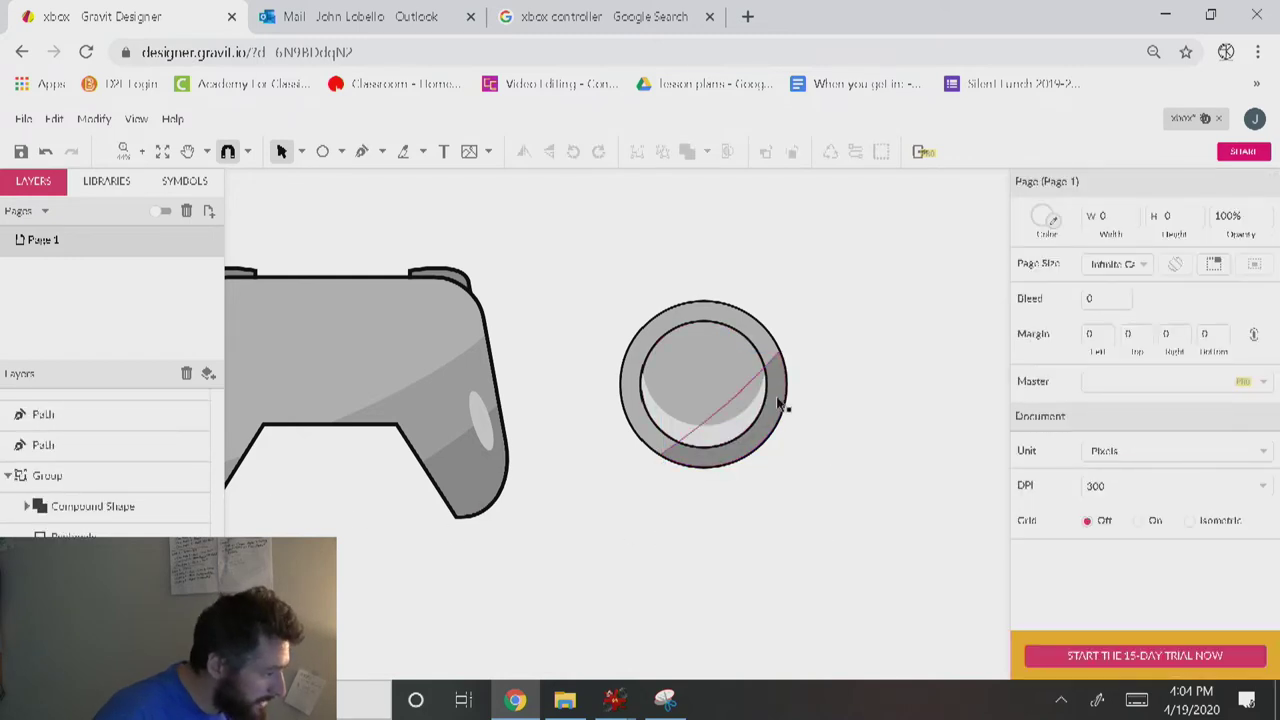
Group all the thumbstick parts, scale the group to about 103 px and place it on the controller's face beside the right grip.
drag(824, 497, 609, 266)
drag(784, 301, 408, 389)
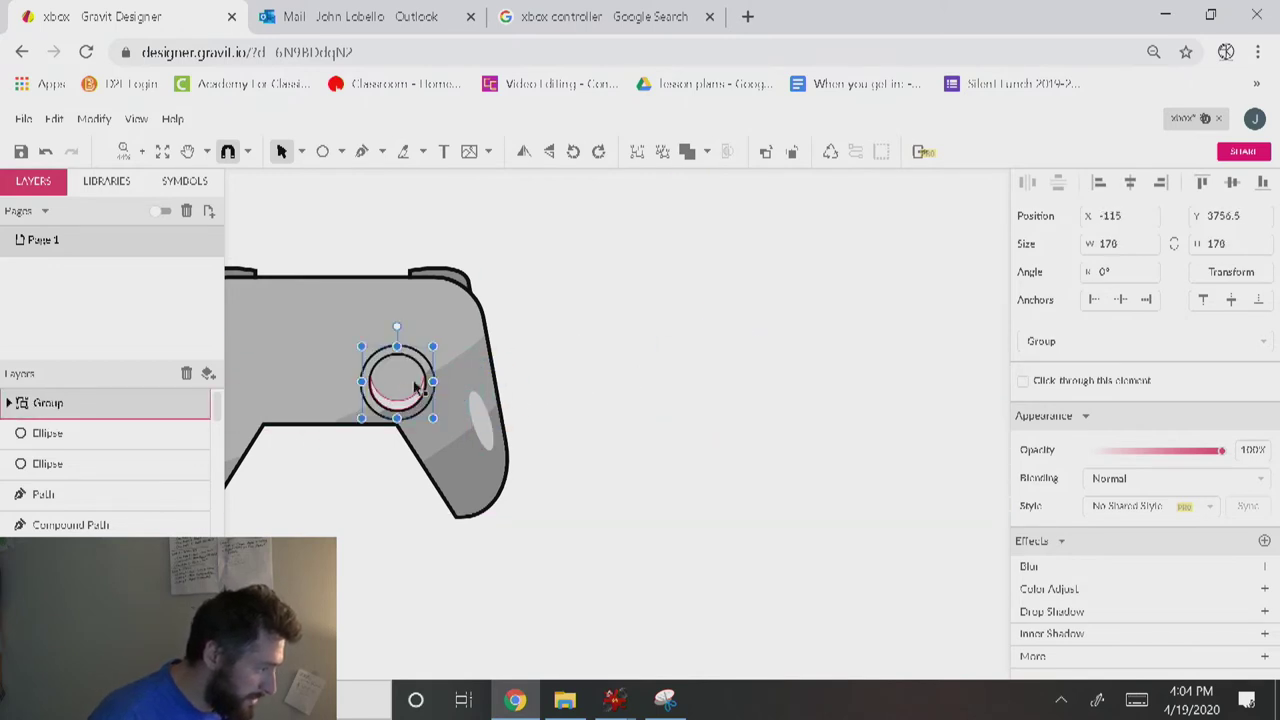
drag(436, 342, 420, 358)
Place a copy of the thumbstick group on the upper-left part of the controller's face.
key(space)
drag(380, 430, 400, 340)
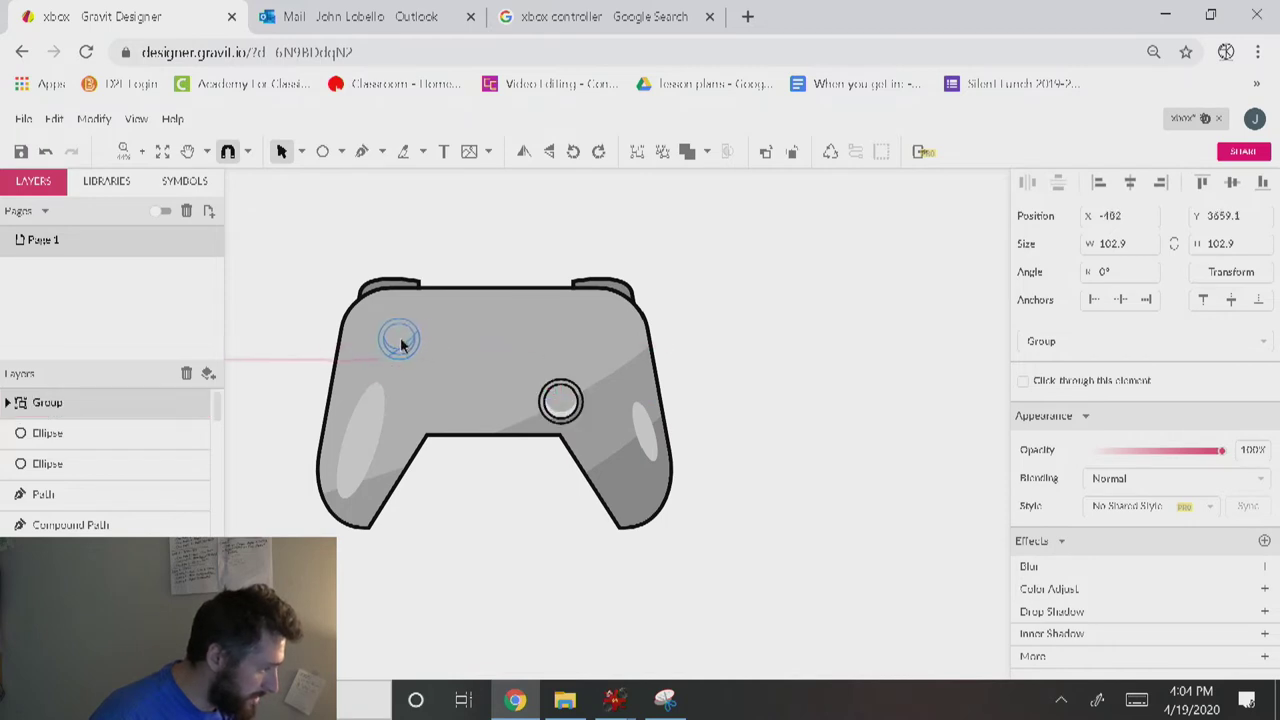
Nudge the copied thumbstick group on the controller's upper-left face to about X -468, Y 3676.
key(space)
drag(533, 415, 806, 471)
drag(793, 396, 801, 401)
Draw a circle about 294 px across on the empty canvas to the right of the controller.
key(space)
drag(849, 503, 298, 537)
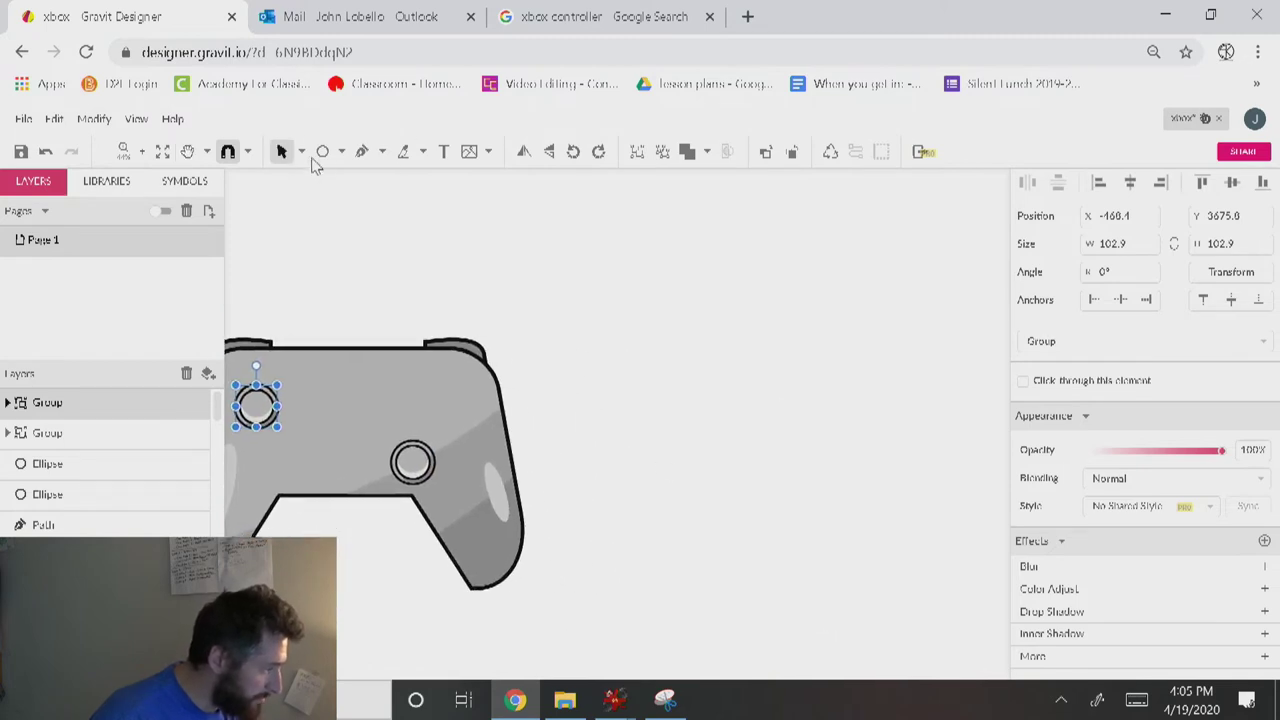
click(321, 152)
drag(713, 298, 831, 374)
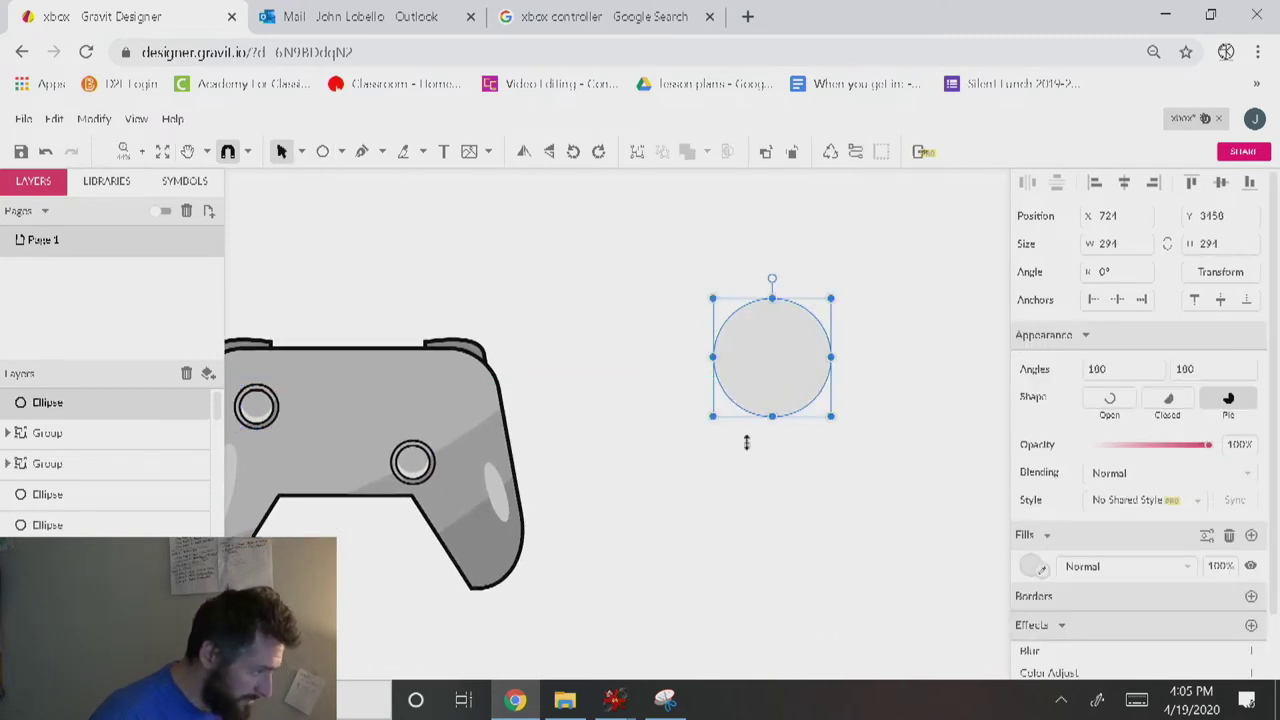
Draw a closed curved blade about 421 by 385 px with the Pen tool, crossing the circle diagonally from lower left to upper right.
click(361, 152)
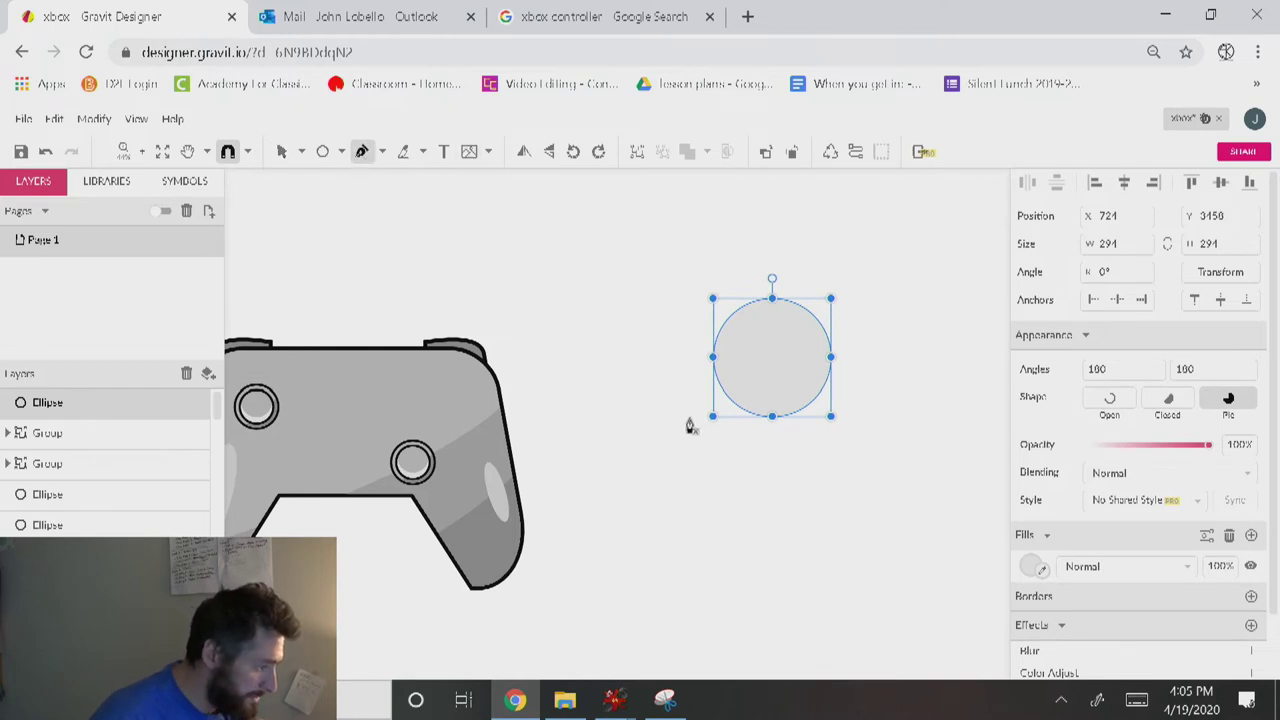
click(688, 416)
drag(855, 263, 942, 249)
click(856, 264)
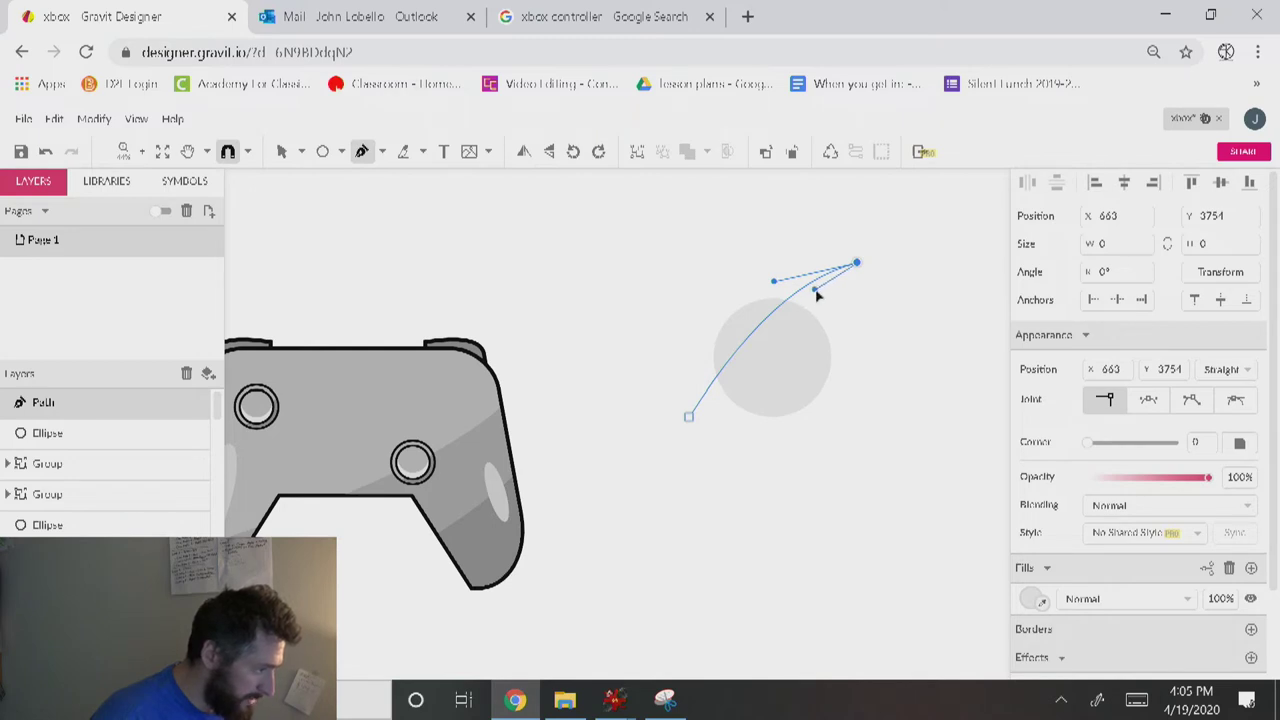
click(816, 293)
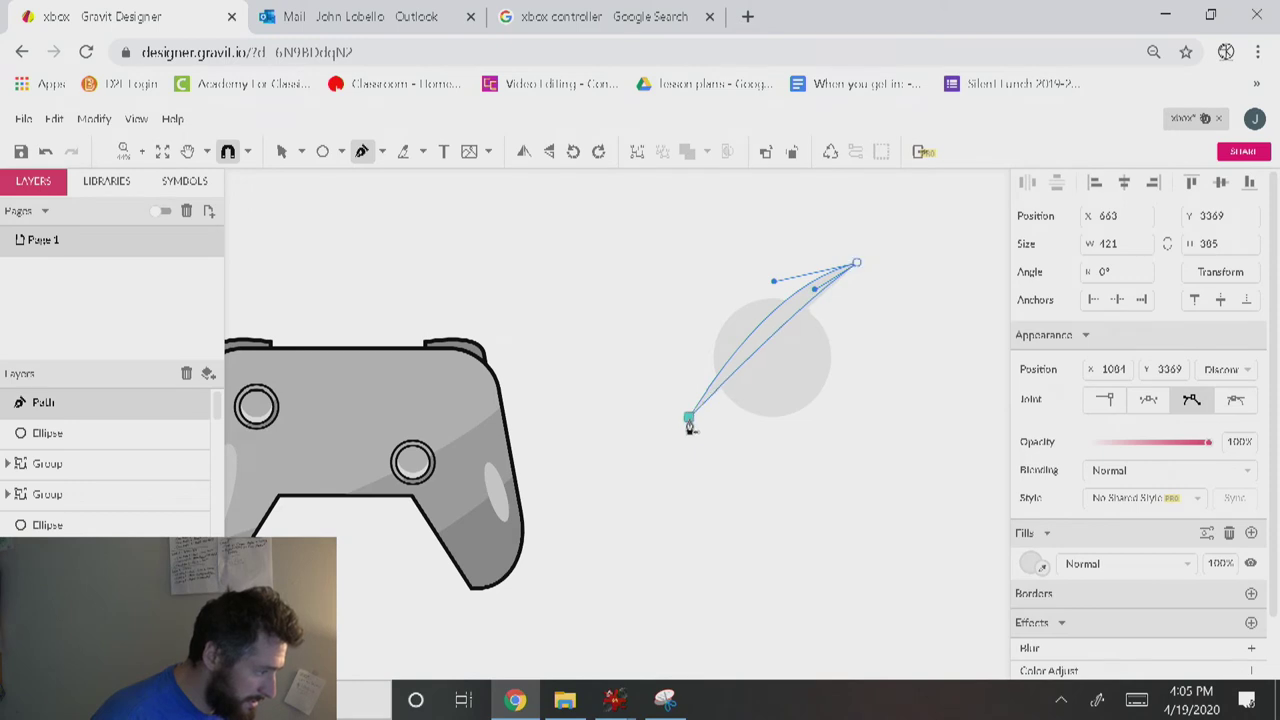
click(689, 421)
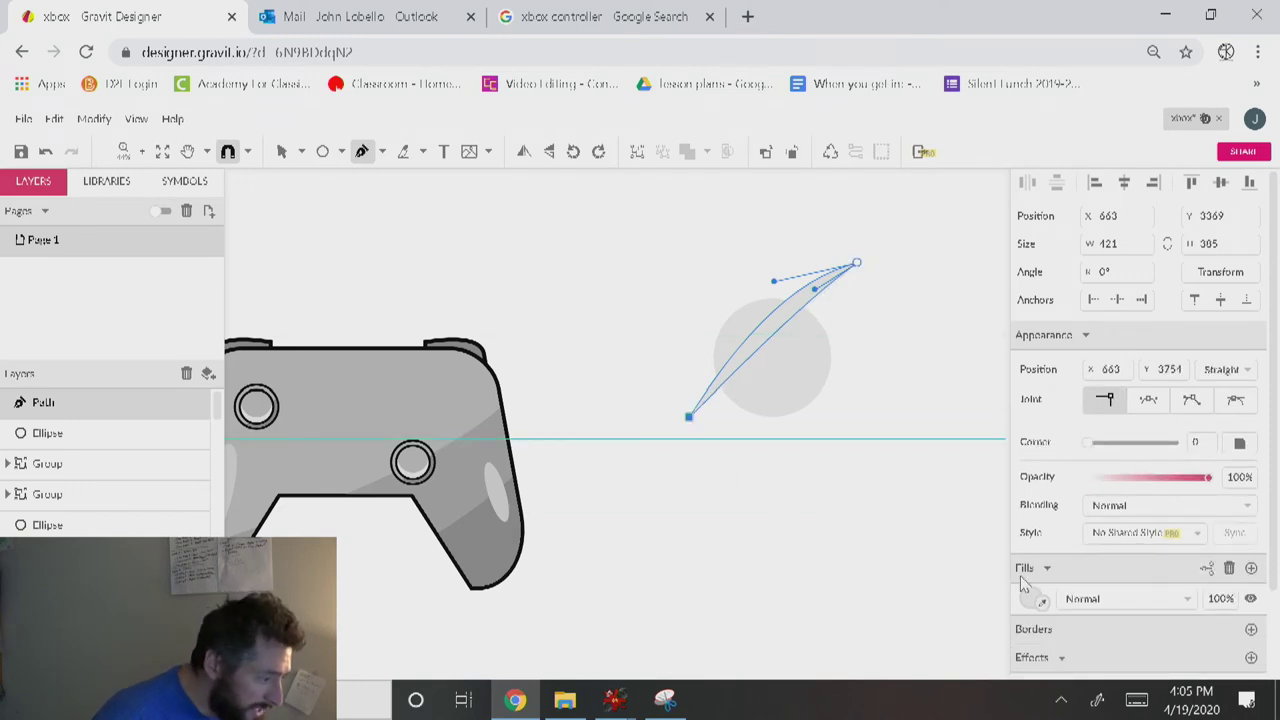
Fill the curved blade shape with dark grey #171717.
click(1036, 598)
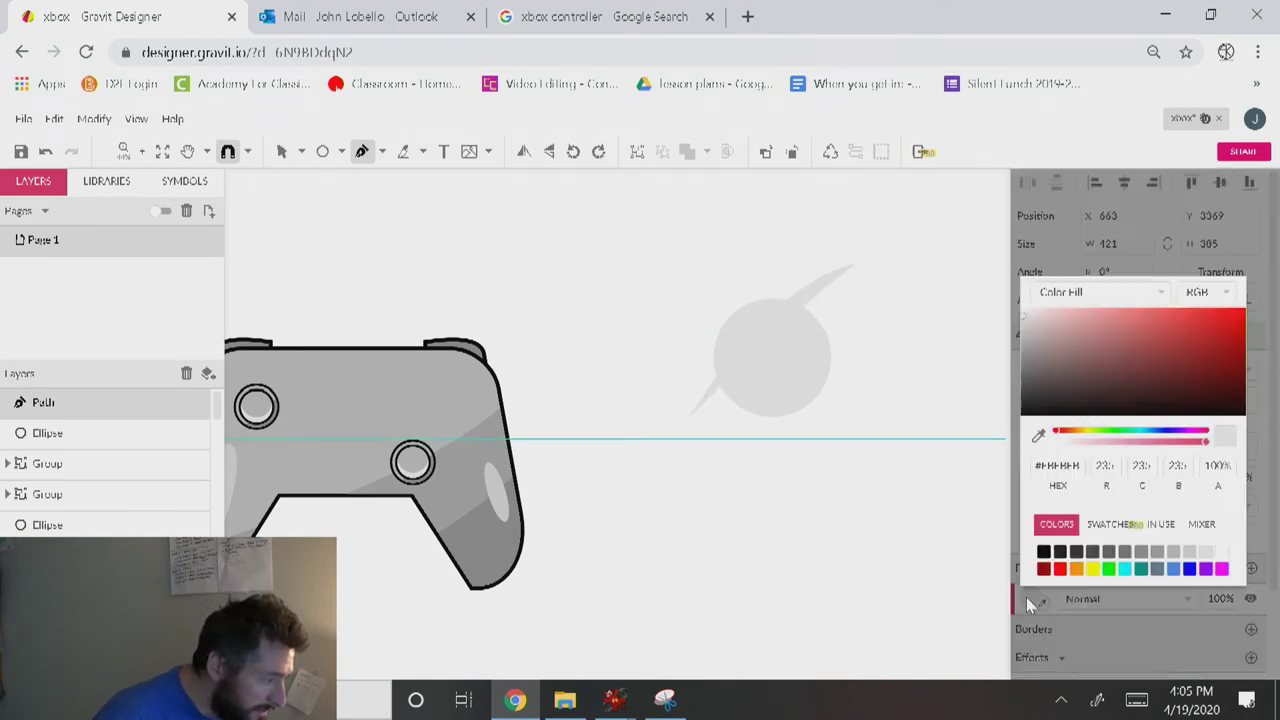
click(1060, 556)
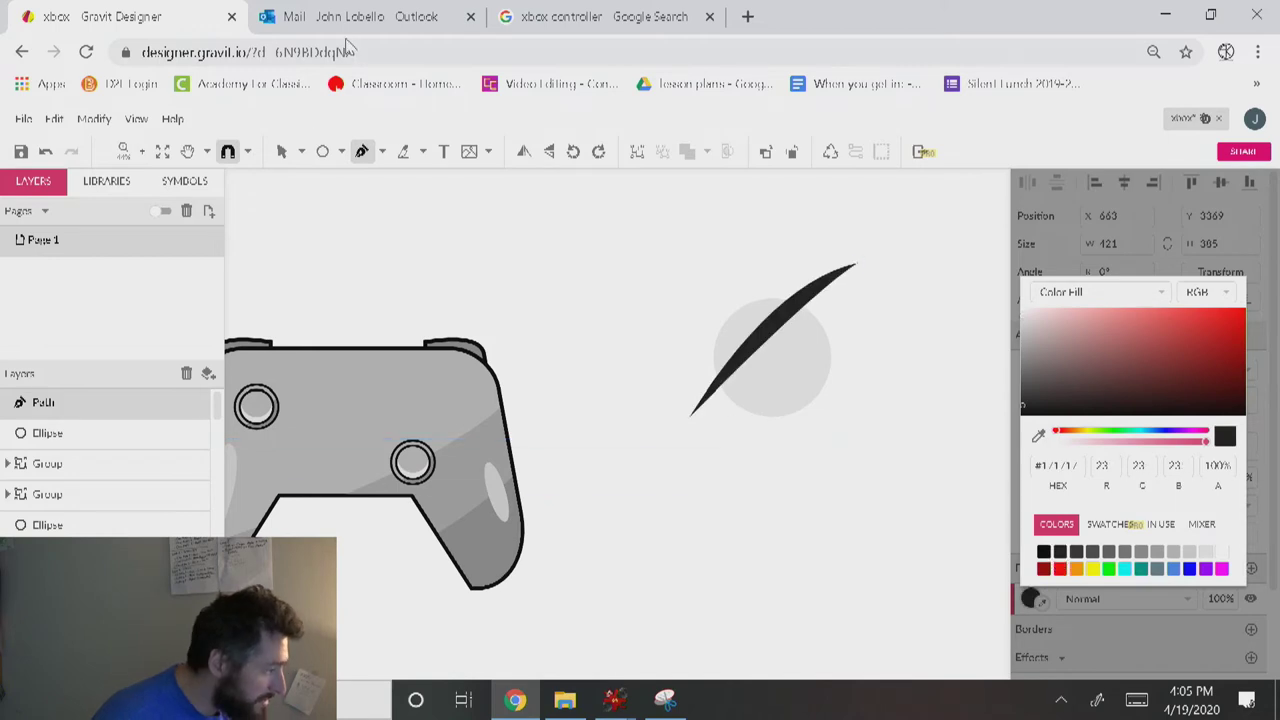
click(283, 152)
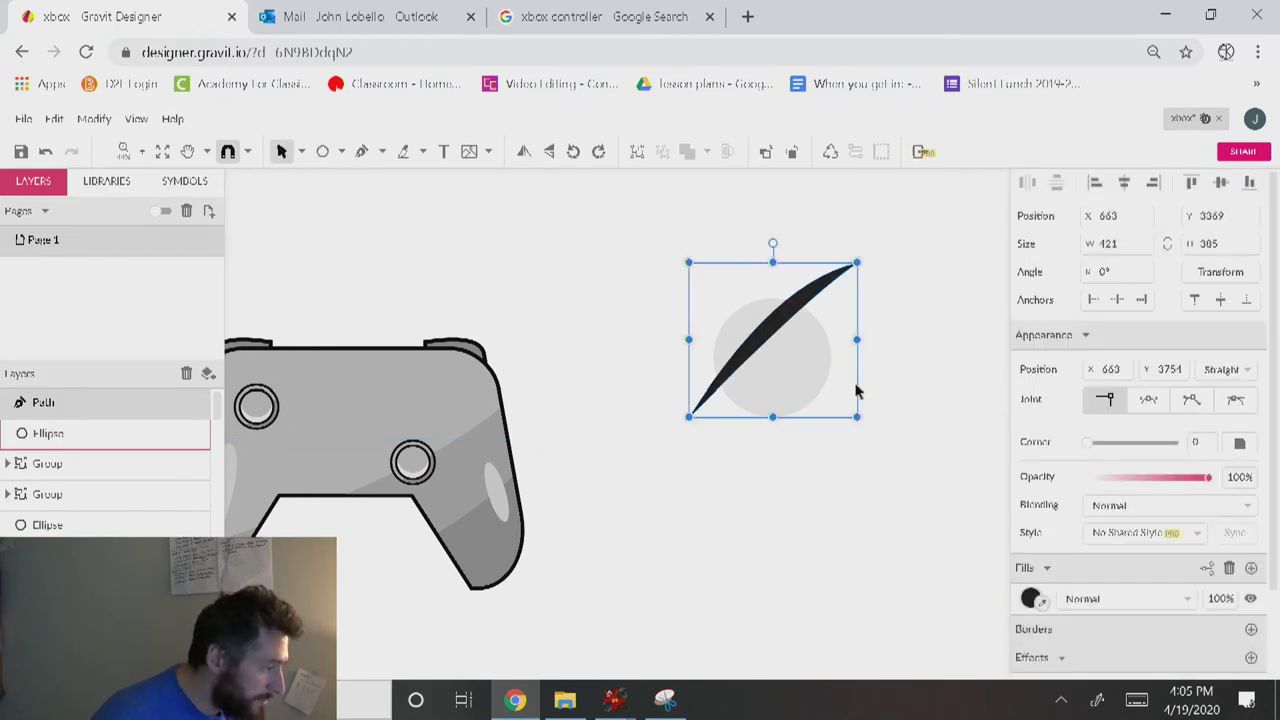
right_click(818, 288)
click(830, 298)
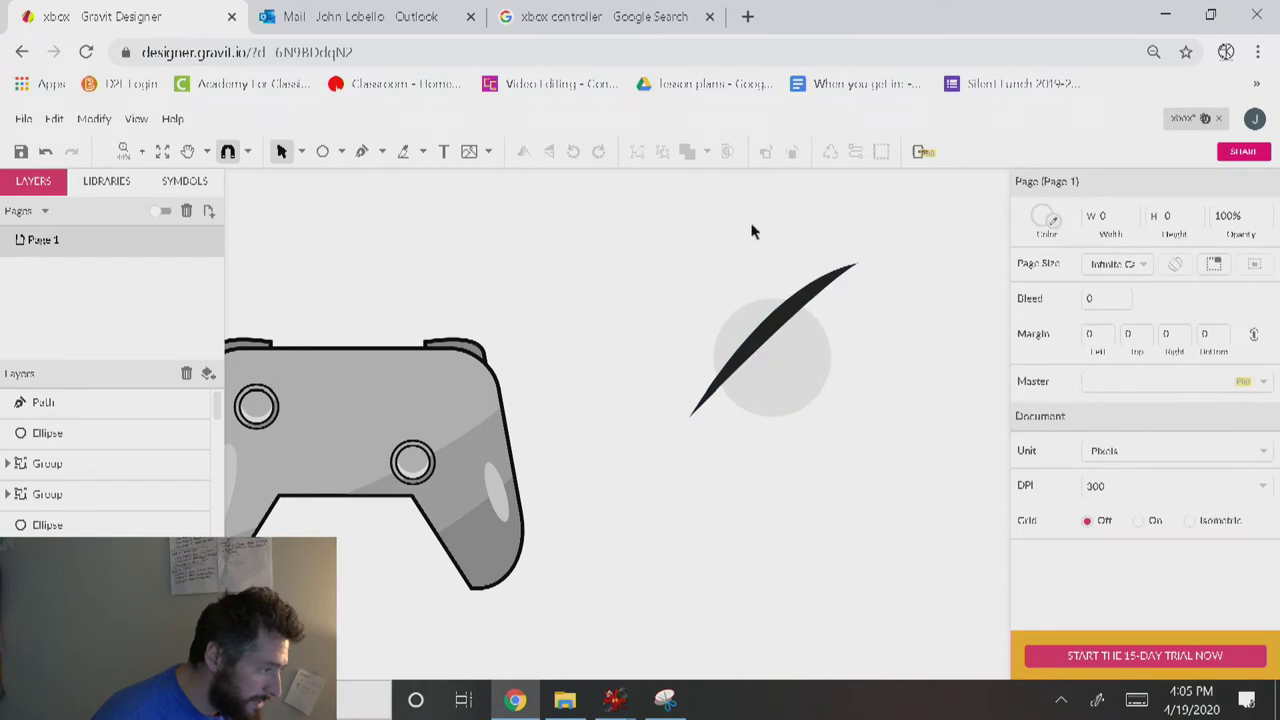
Duplicate the dark blade and flip the copy horizontally to form an X over the circle.
click(824, 292)
key(ctrl+d)
right_click(829, 291)
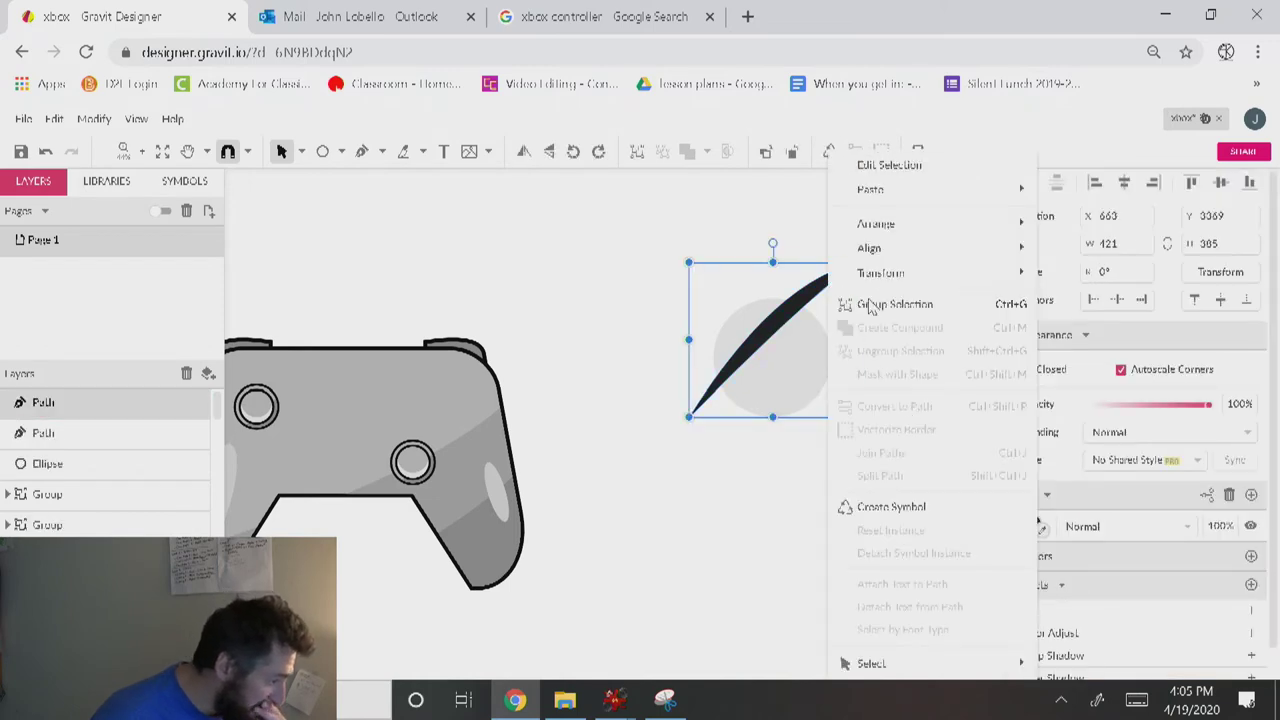
mouse_move(898, 285)
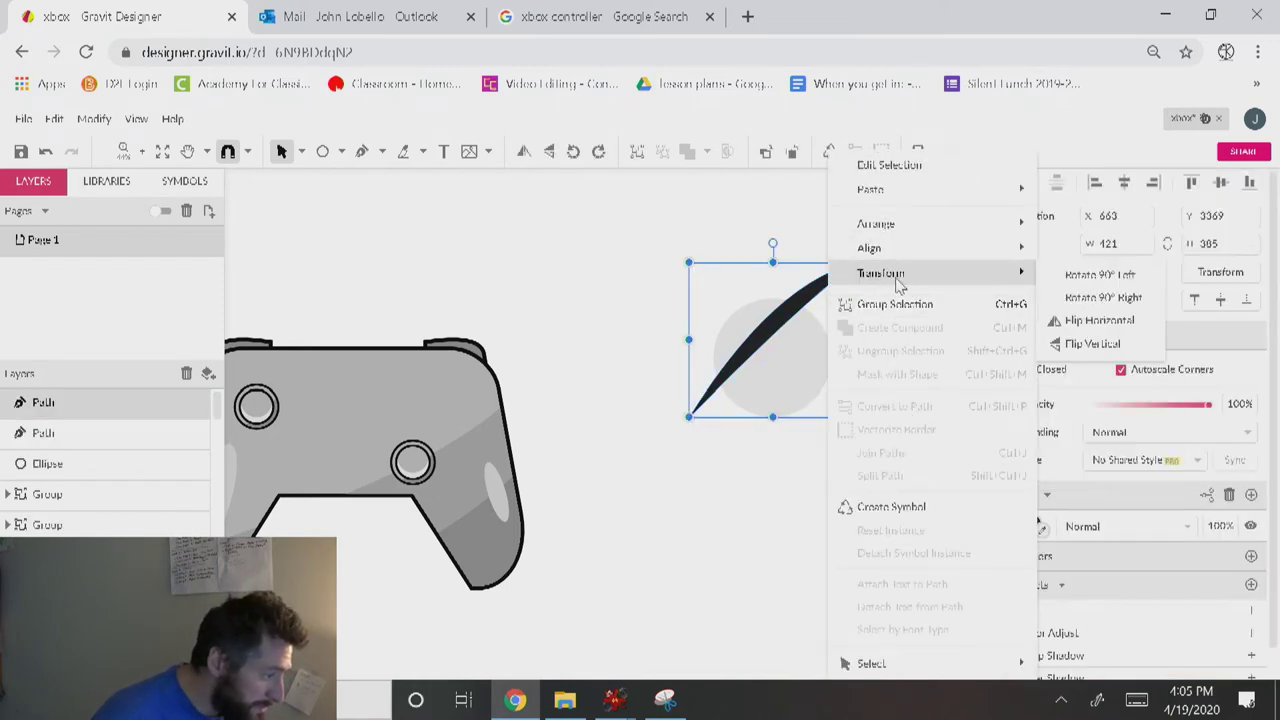
click(1138, 322)
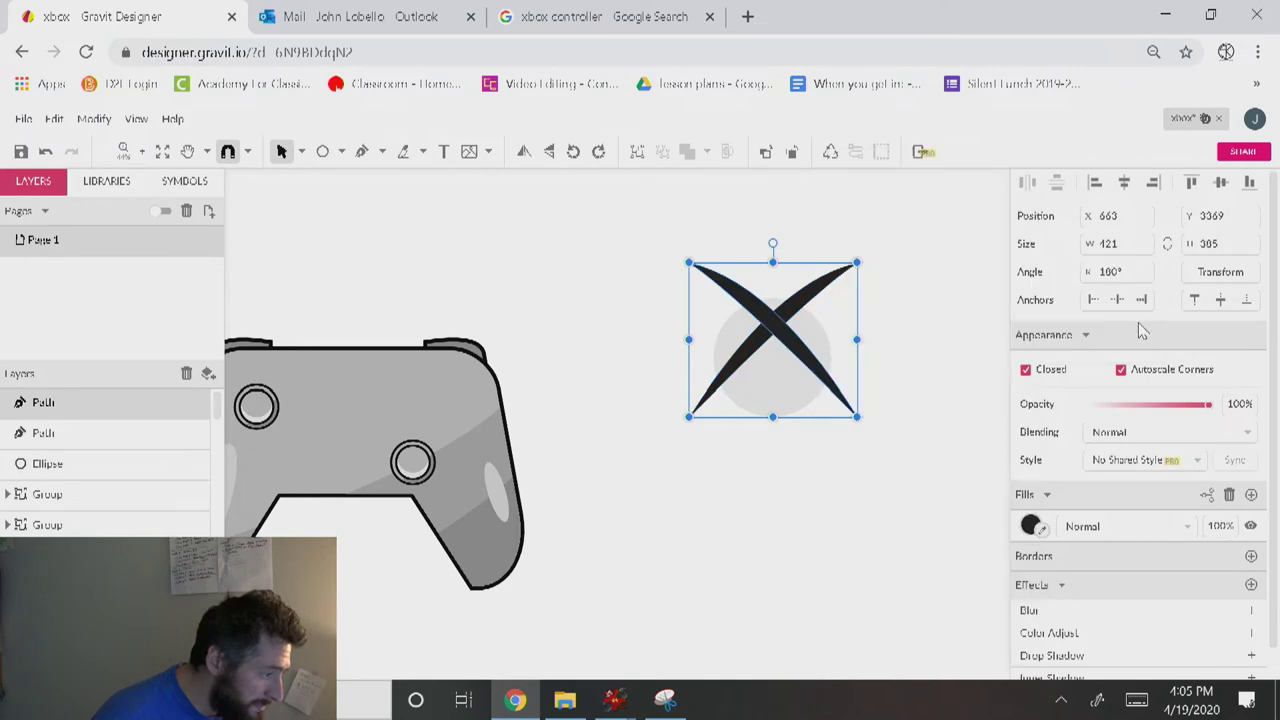
Unite the two crossed blades into a single compound X shape.
shift+click(828, 287)
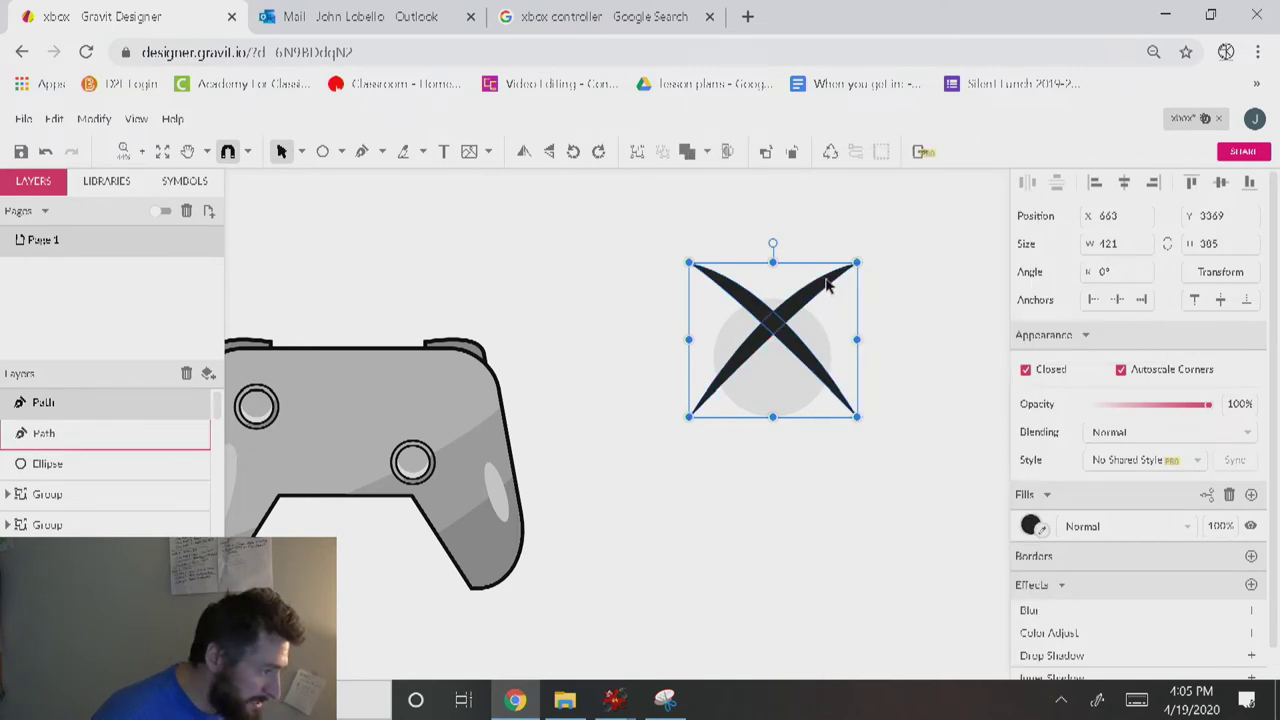
click(687, 151)
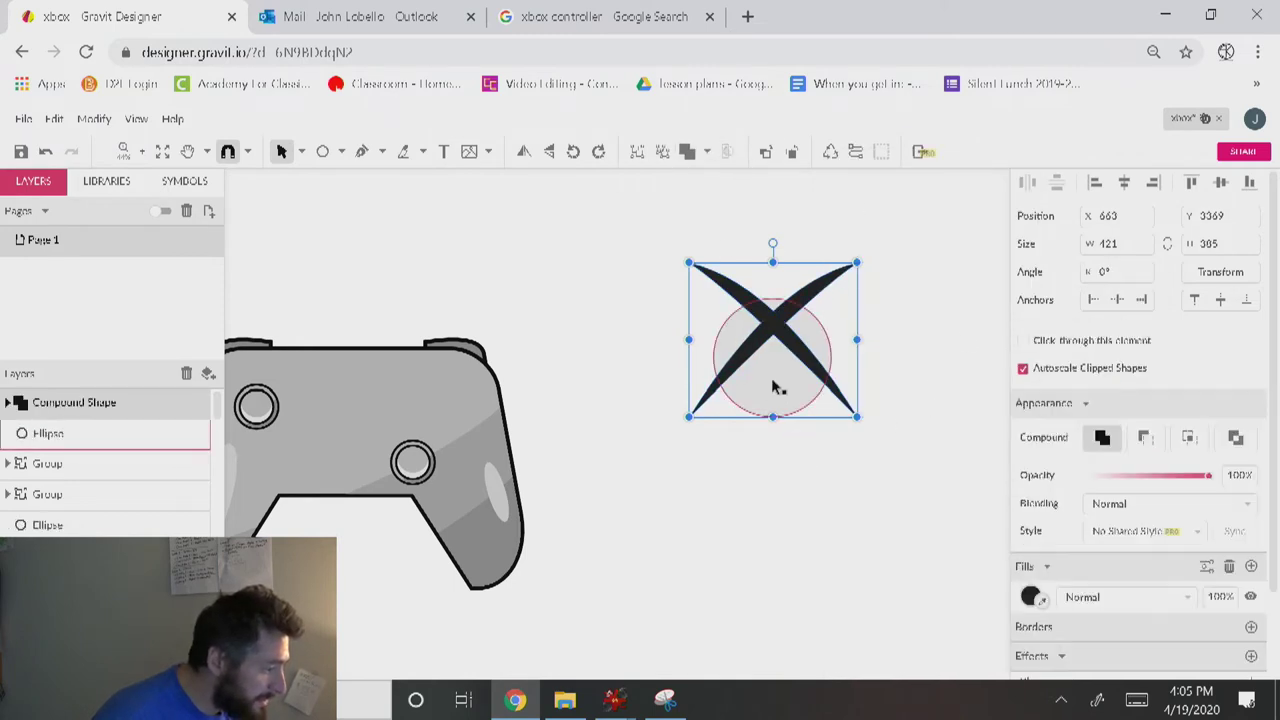
click(926, 404)
Resize the X to about 259 by 277 px and center it over the light circle, aligned with the circle's top edge.
click(845, 282)
drag(864, 265, 836, 283)
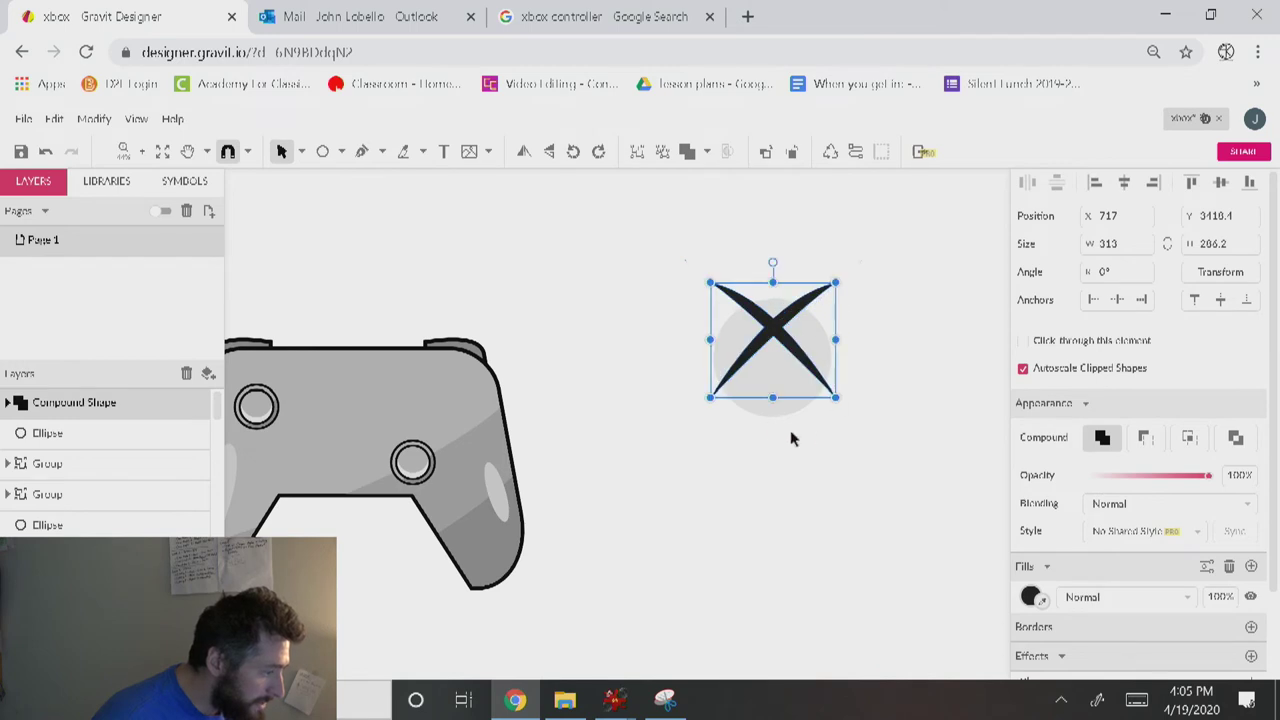
drag(771, 398, 772, 417)
drag(786, 349, 785, 353)
drag(831, 287, 822, 296)
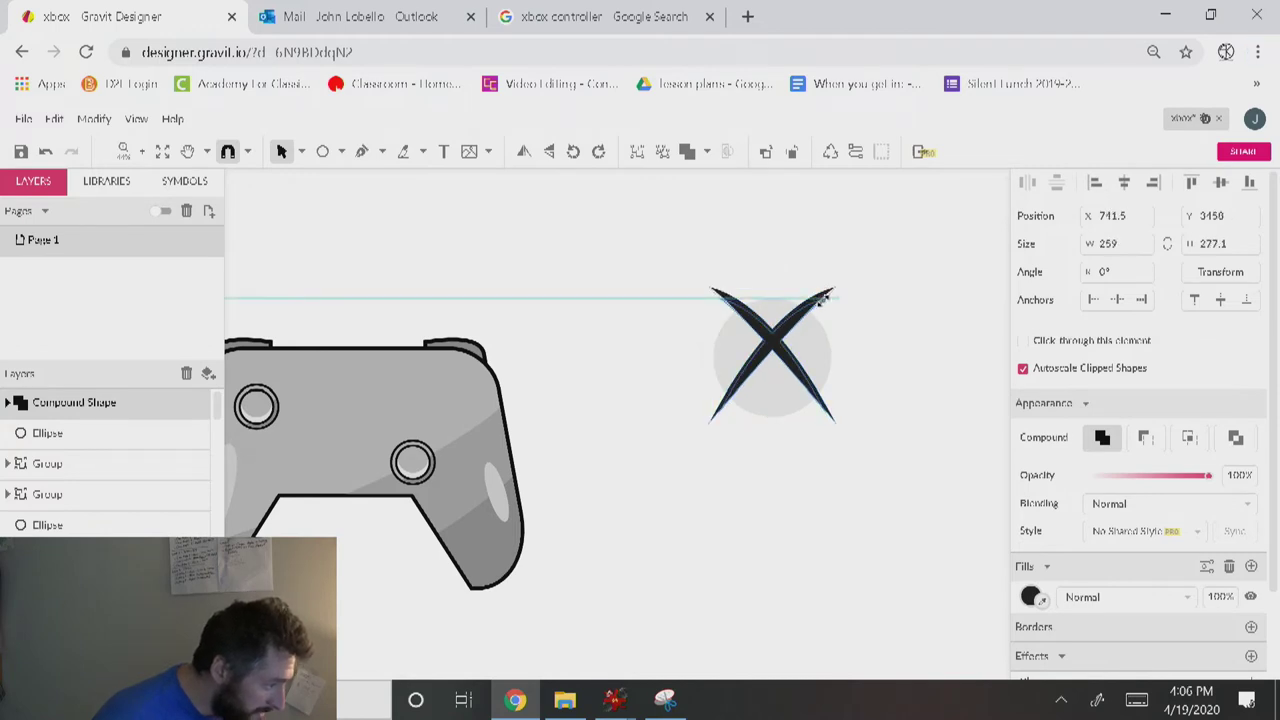
drag(822, 296, 822, 296)
click(790, 390)
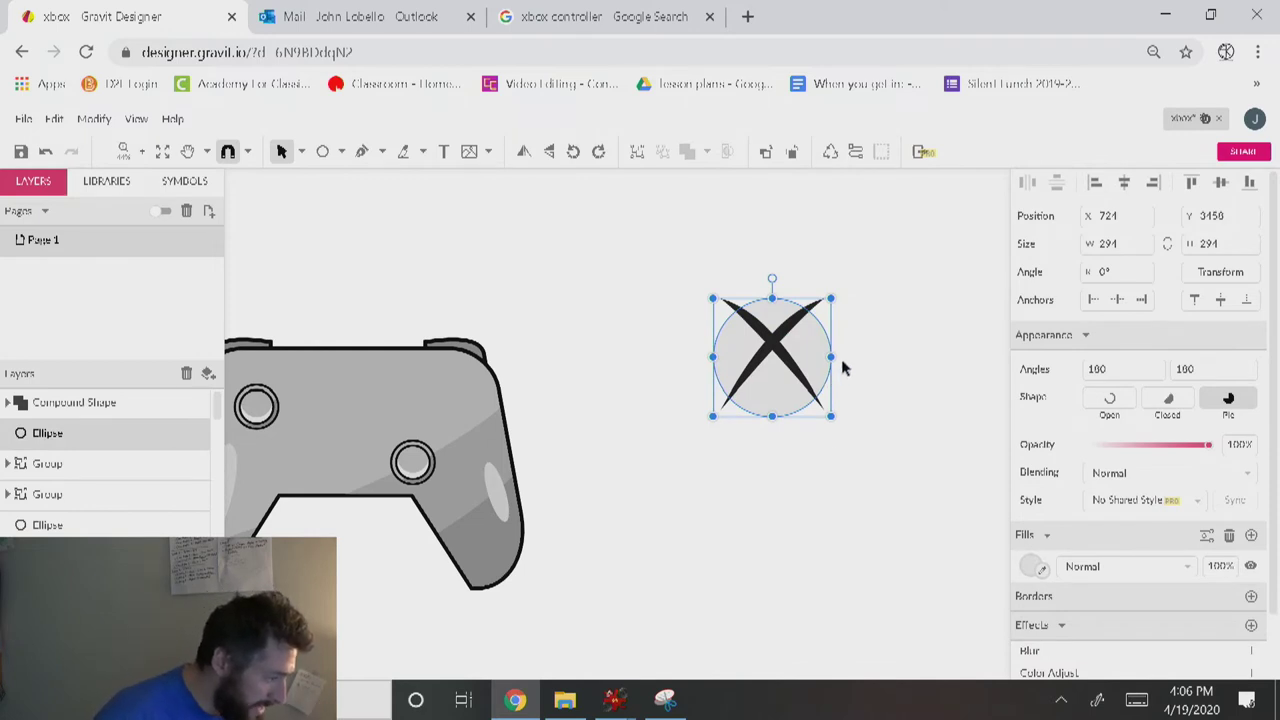
drag(836, 357, 838, 357)
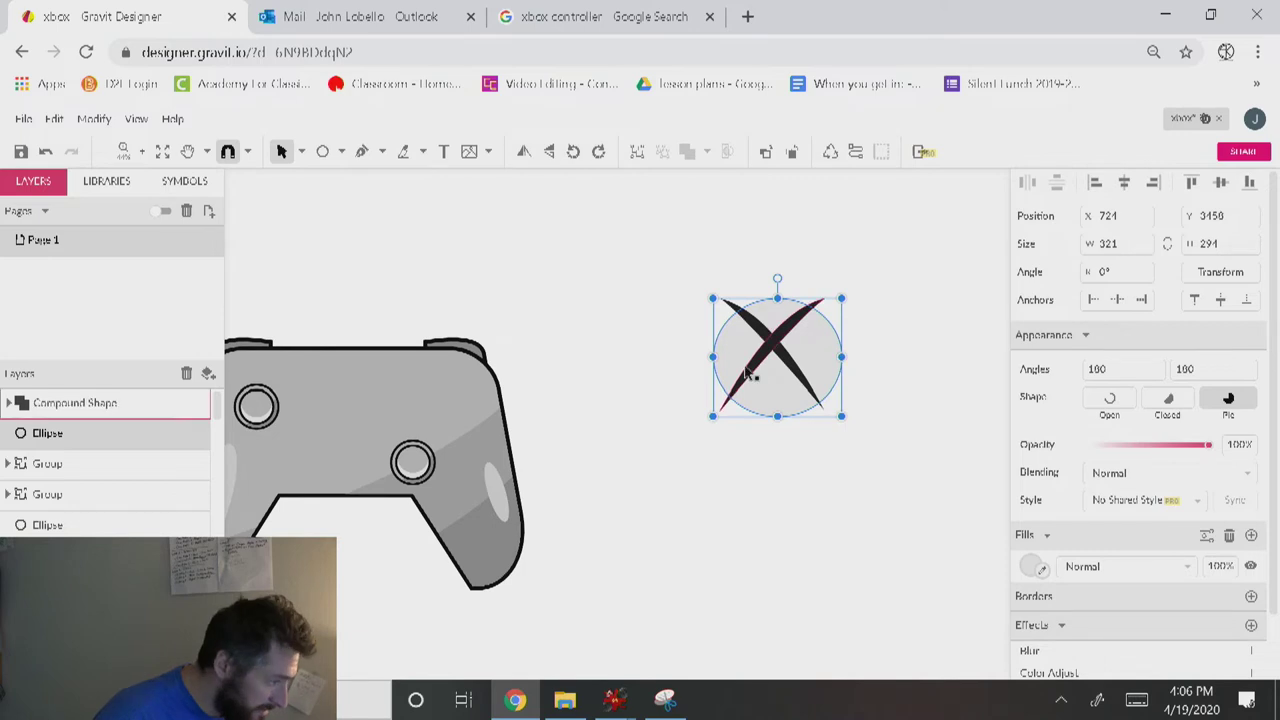
key(Delete)
click(781, 358)
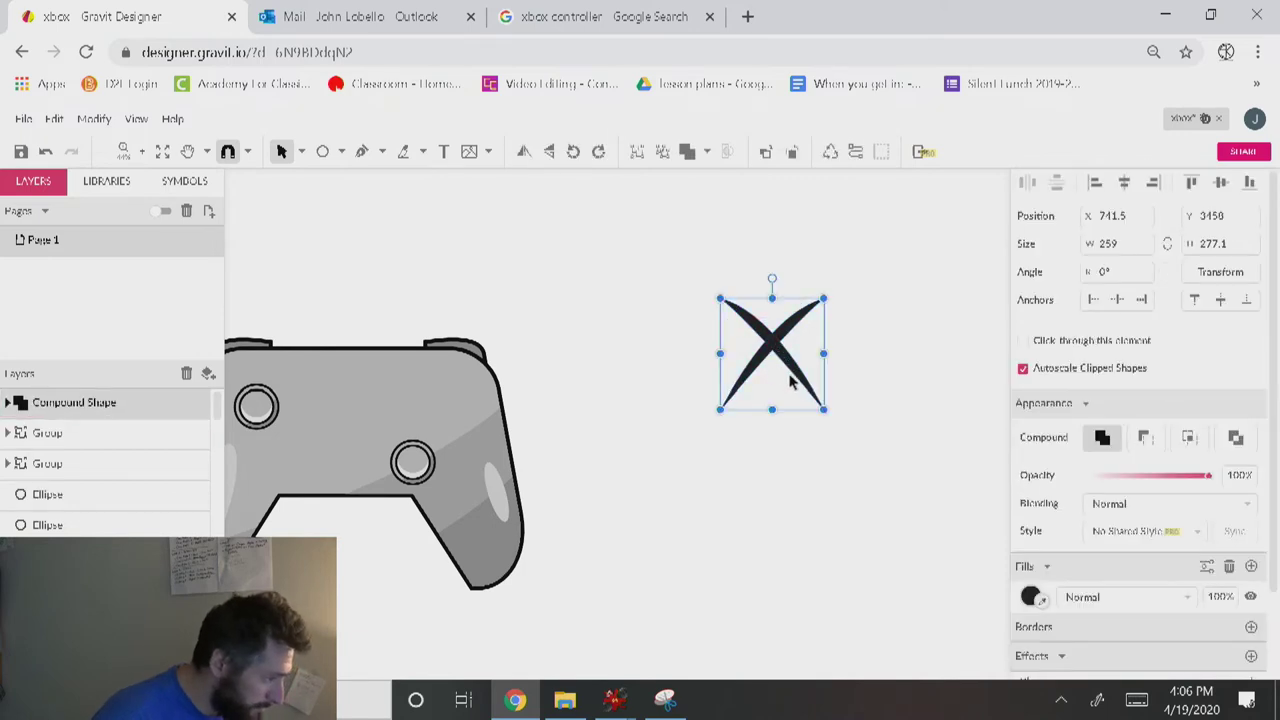
key(ctrl+z)
key(Delete)
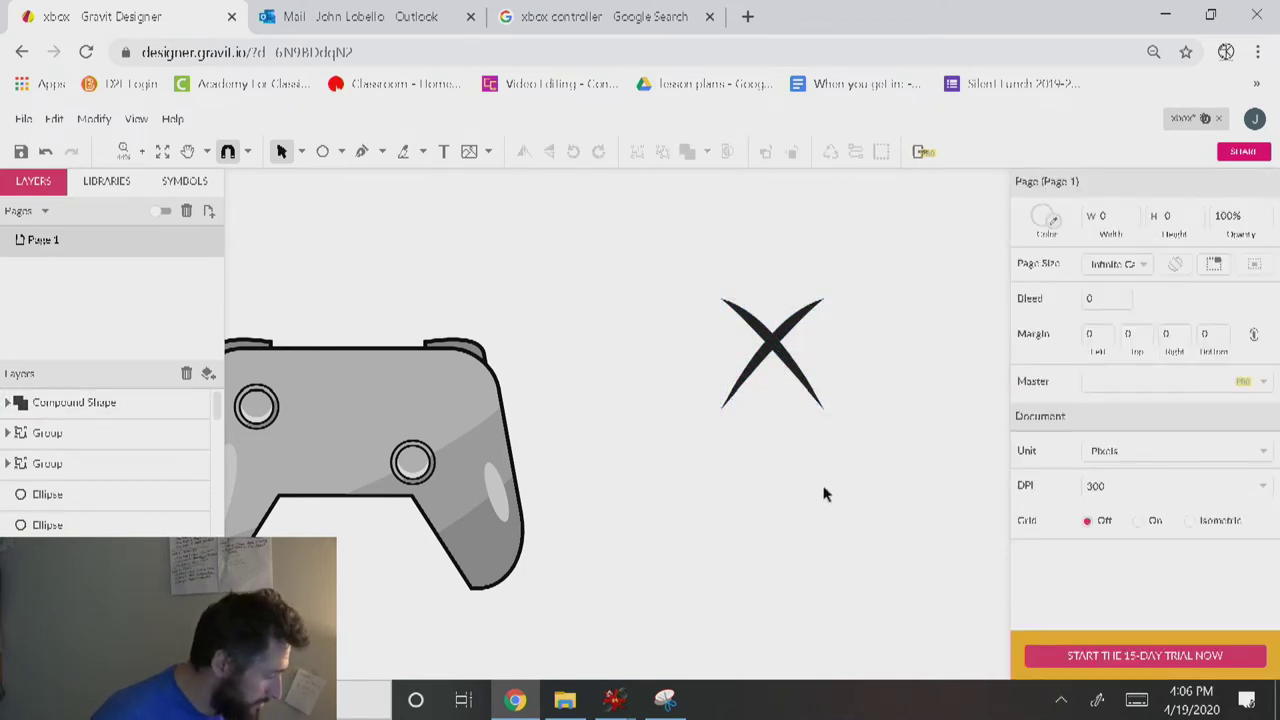
key(ctrl+z)
Enlarge the circle evenly about its center to 304 px and bring a duplicate of it in front of the X.
drag(853, 360, 848, 356)
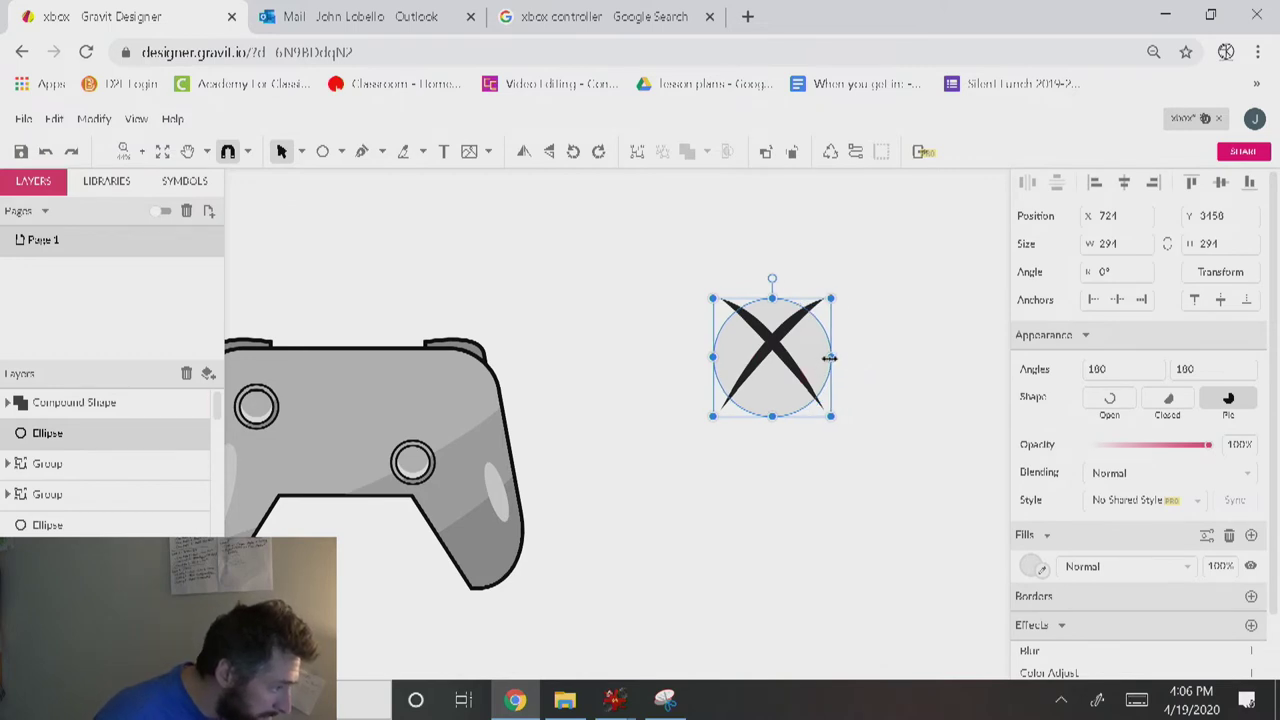
drag(829, 357, 833, 357)
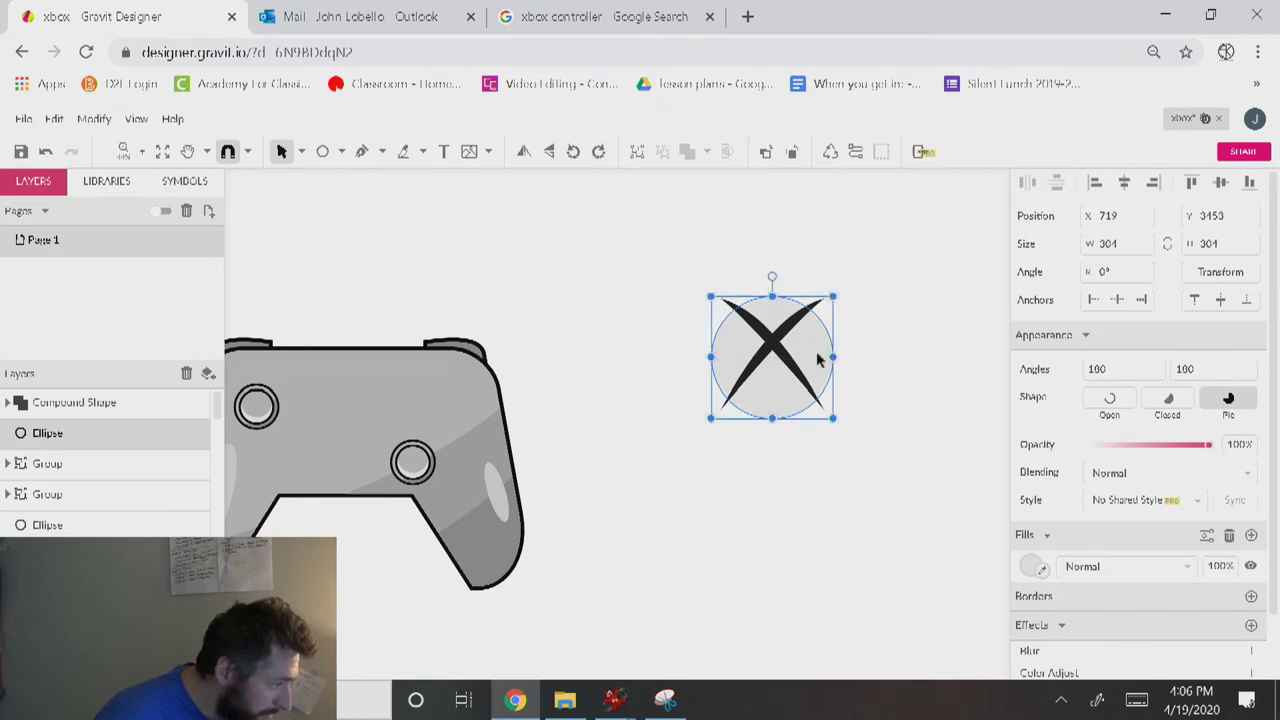
key(ctrl+d)
key(ctrl+Up)
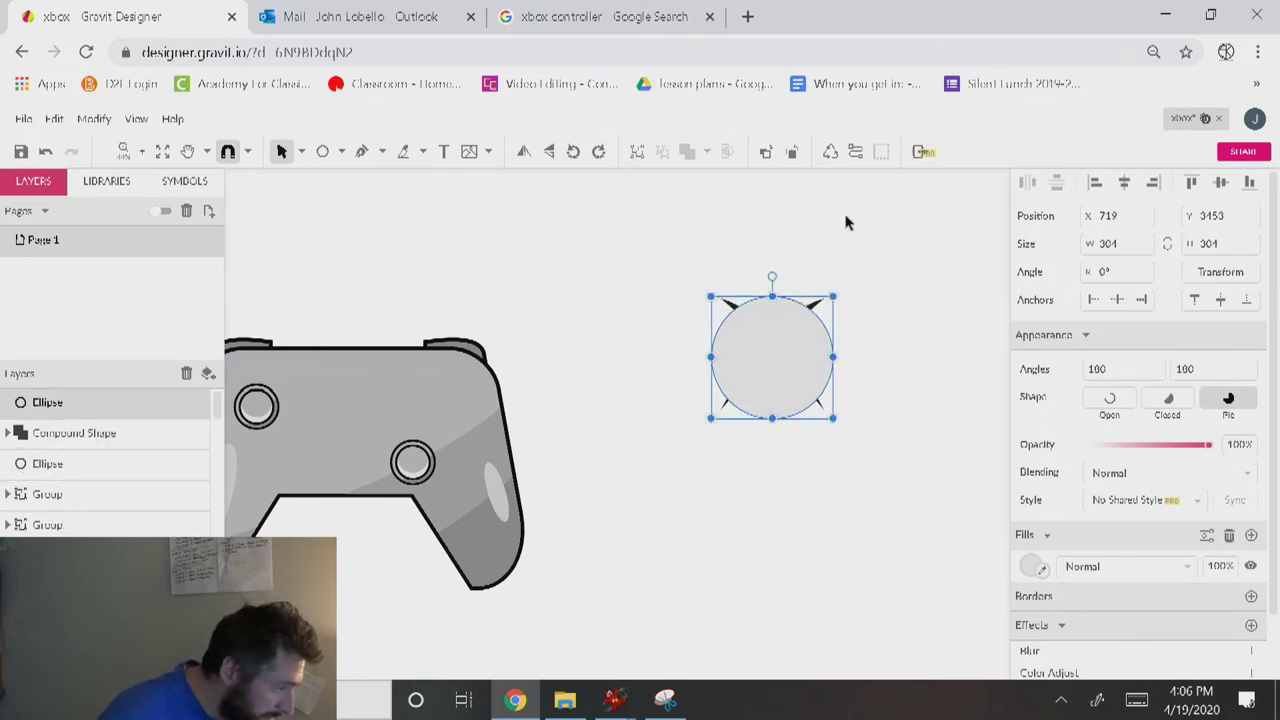
Intersect the front circle with the X so that its tips are trimmed to the round edge.
shift+click(822, 305)
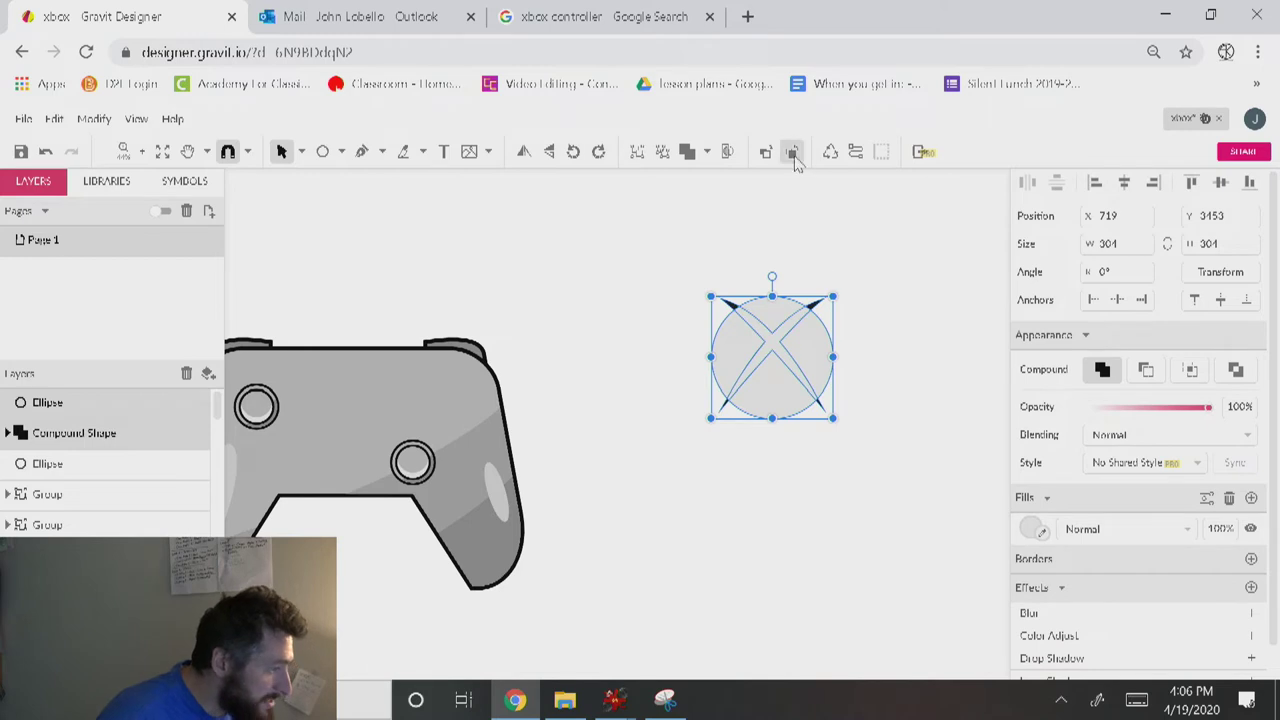
click(708, 151)
click(728, 223)
click(891, 429)
Add a black border with a width of 6 to the circle behind the X.
click(825, 366)
click(827, 355)
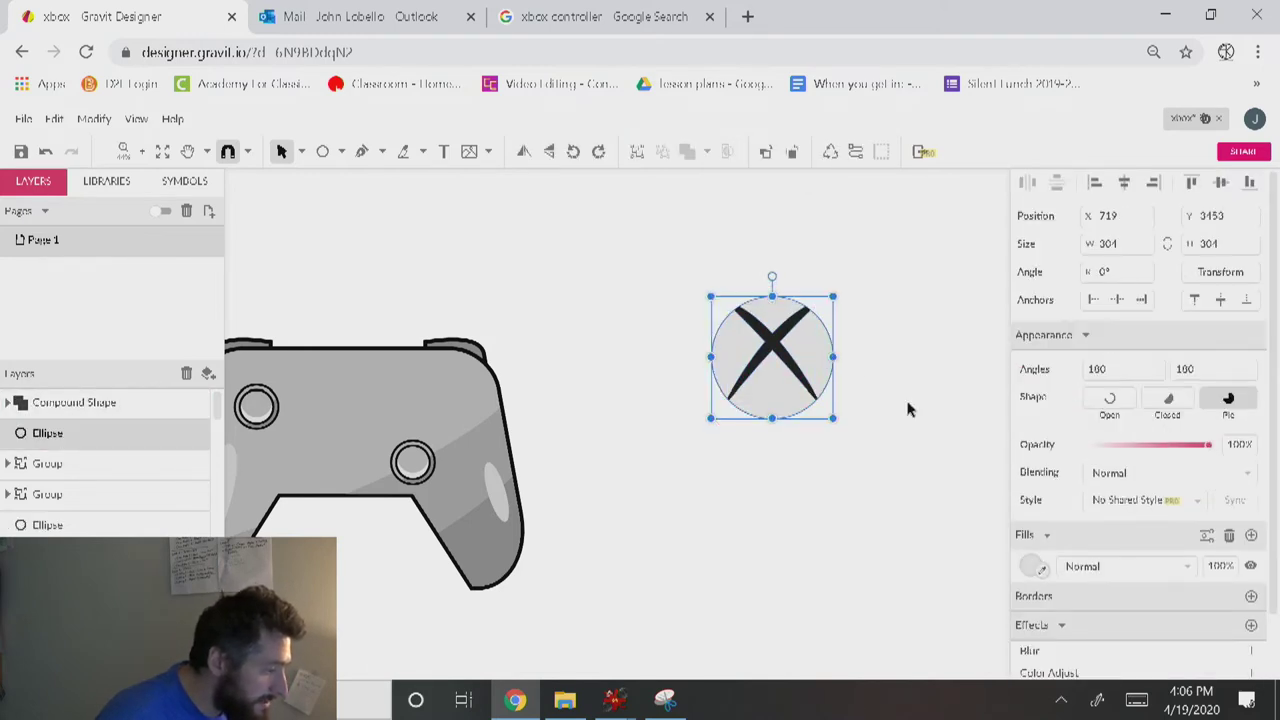
click(1251, 596)
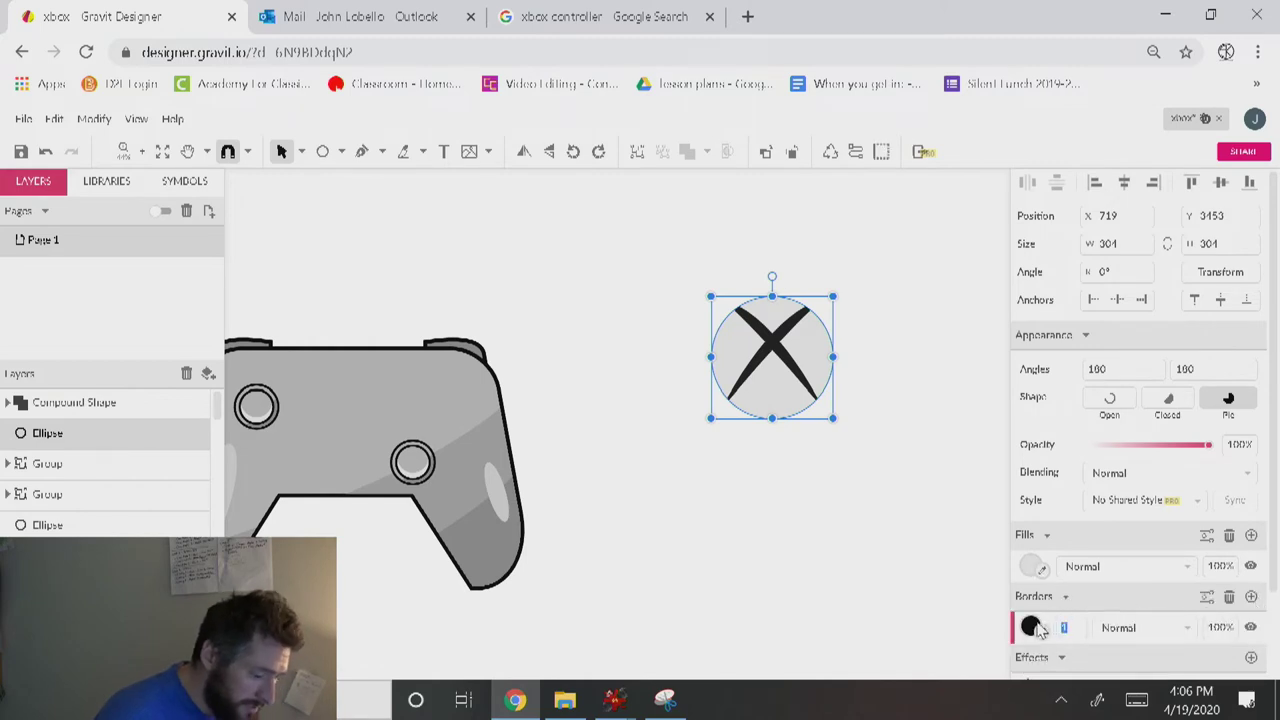
text(6)
click(917, 431)
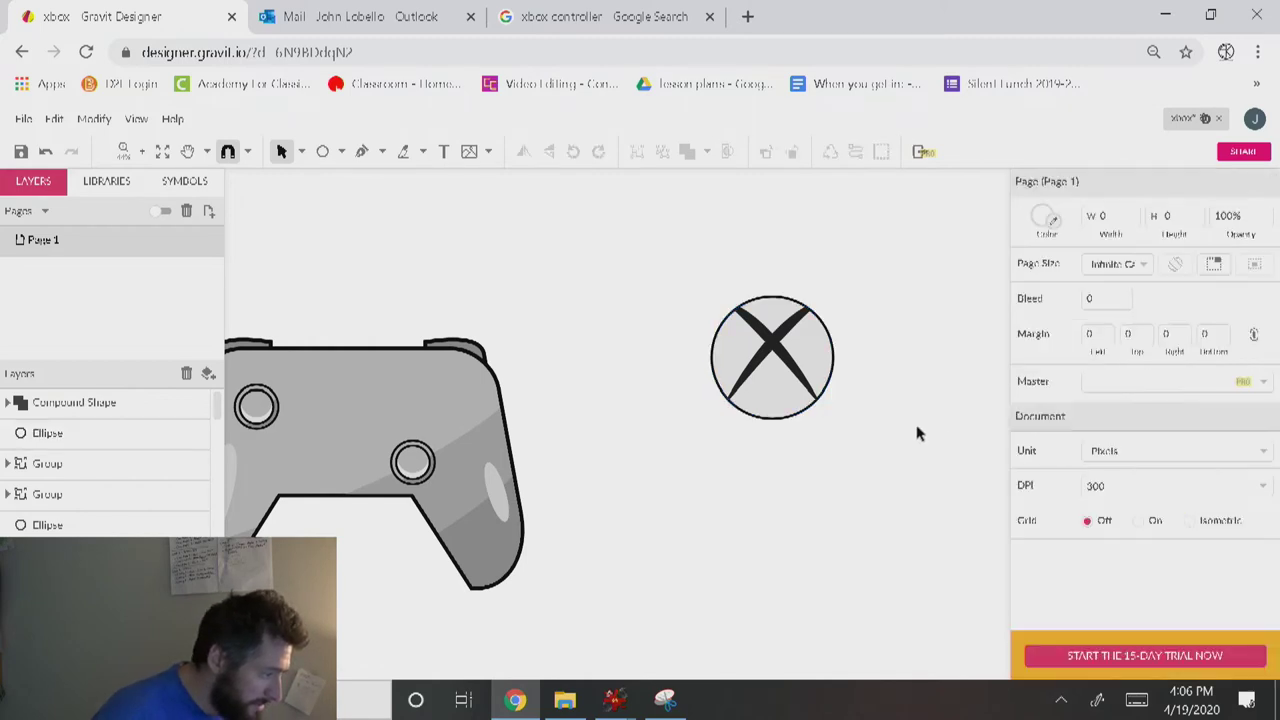
drag(872, 449, 720, 282)
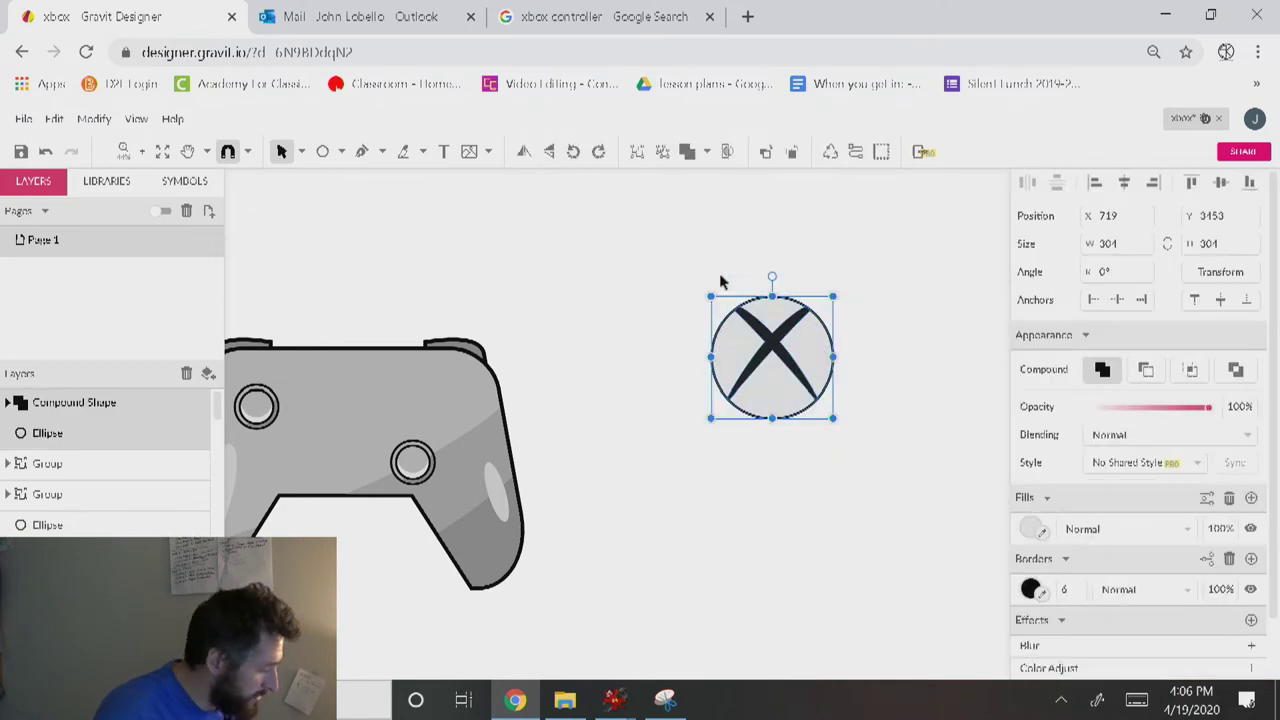
key(ctrl+g)
drag(835, 293, 781, 348)
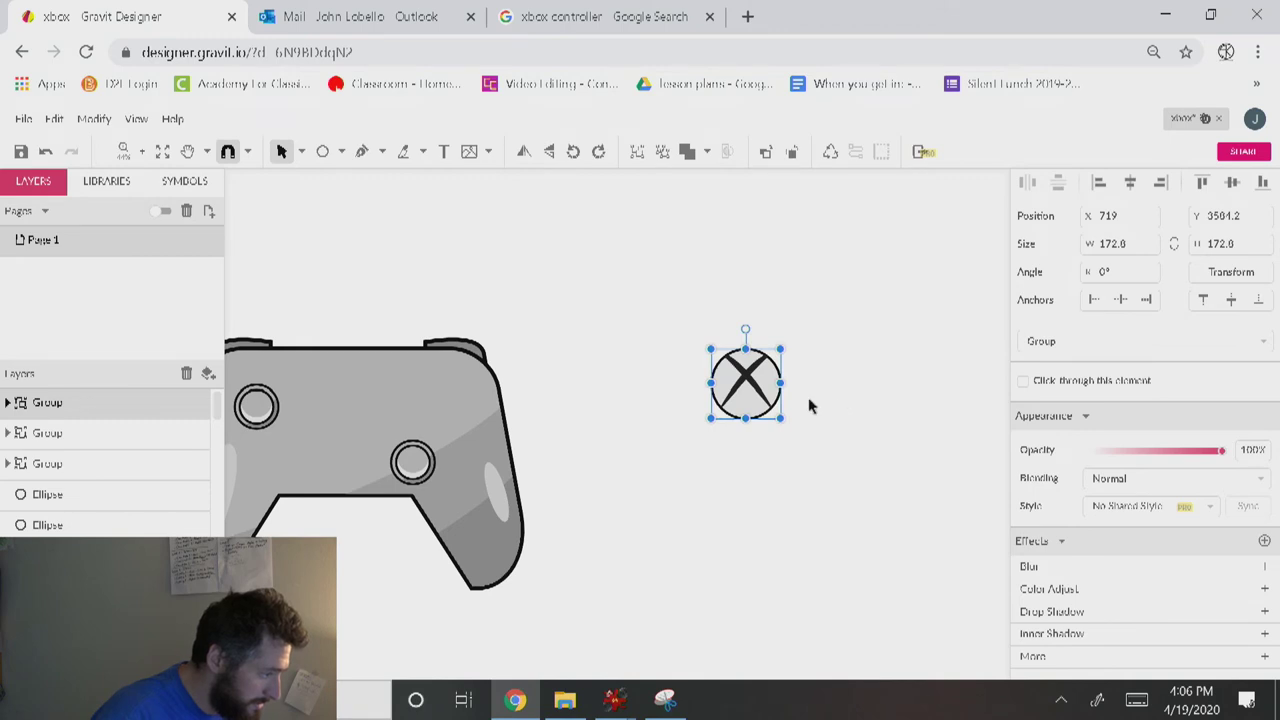
click(800, 446)
key(ctrl+z)
key(ctrl+z)
Duplicate the black-bordered circle behind the X.
click(808, 461)
click(820, 400)
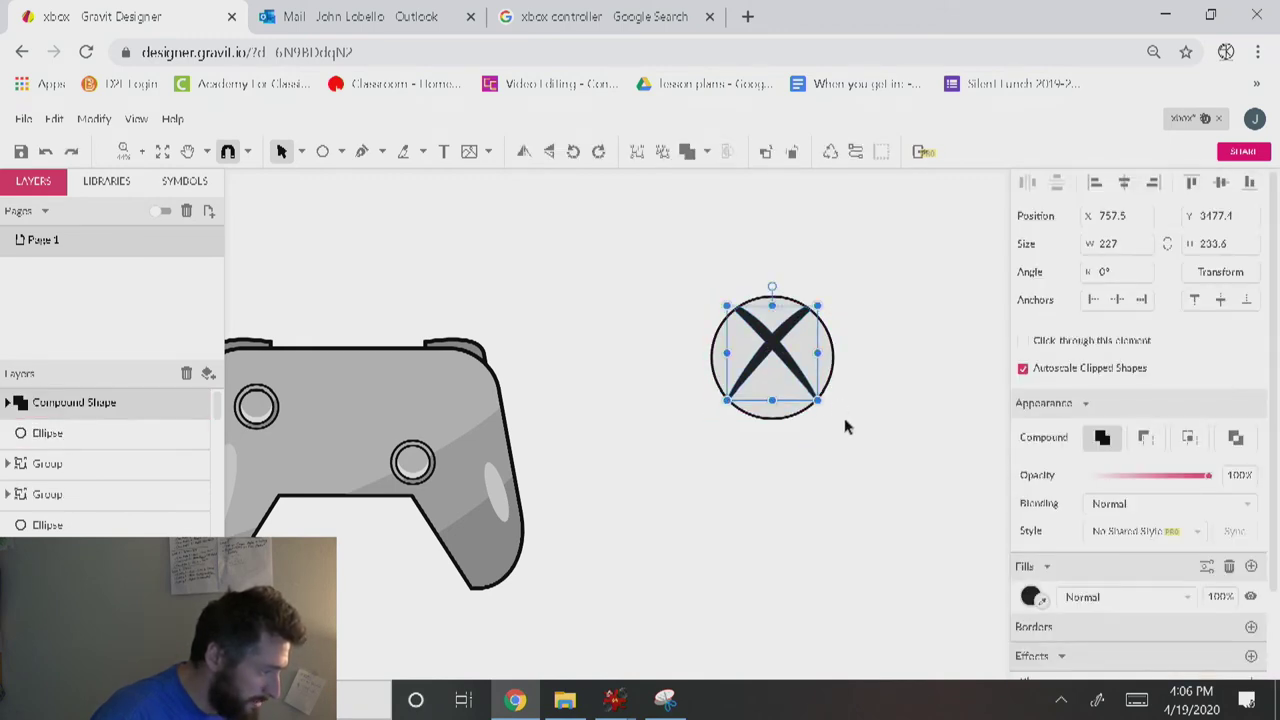
click(818, 410)
click(780, 400)
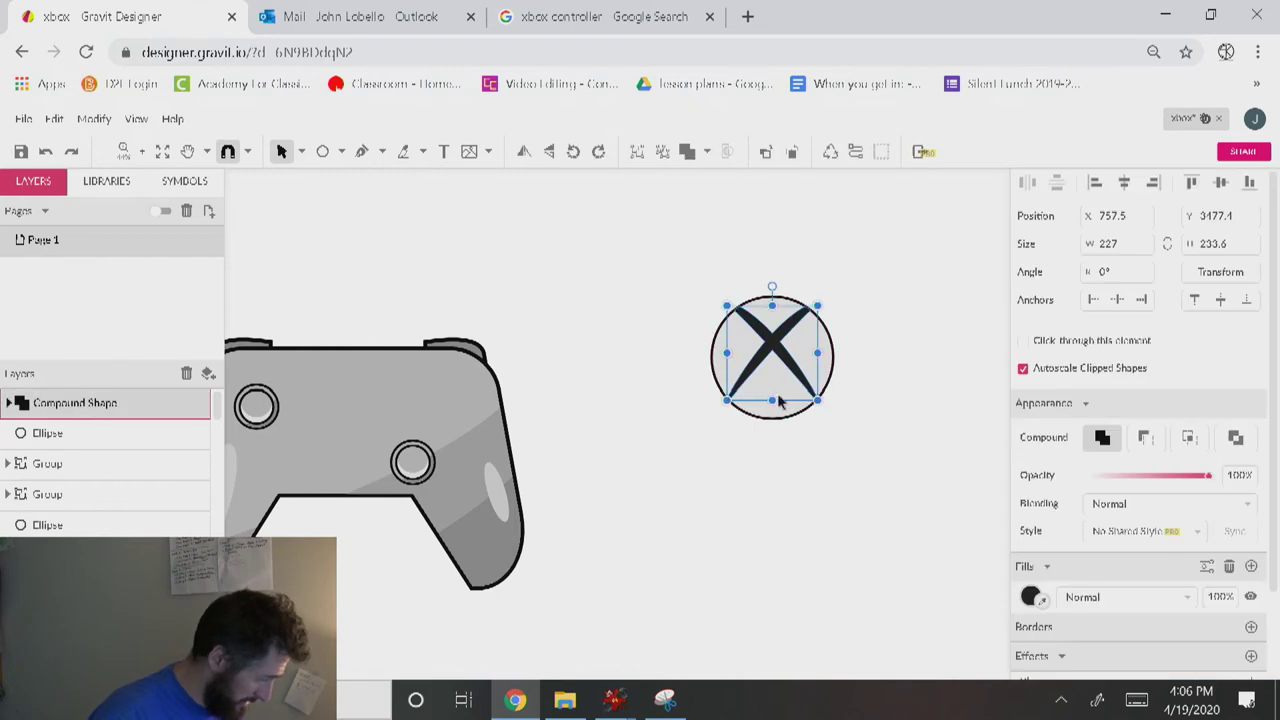
click(838, 376)
key(ctrl+d)
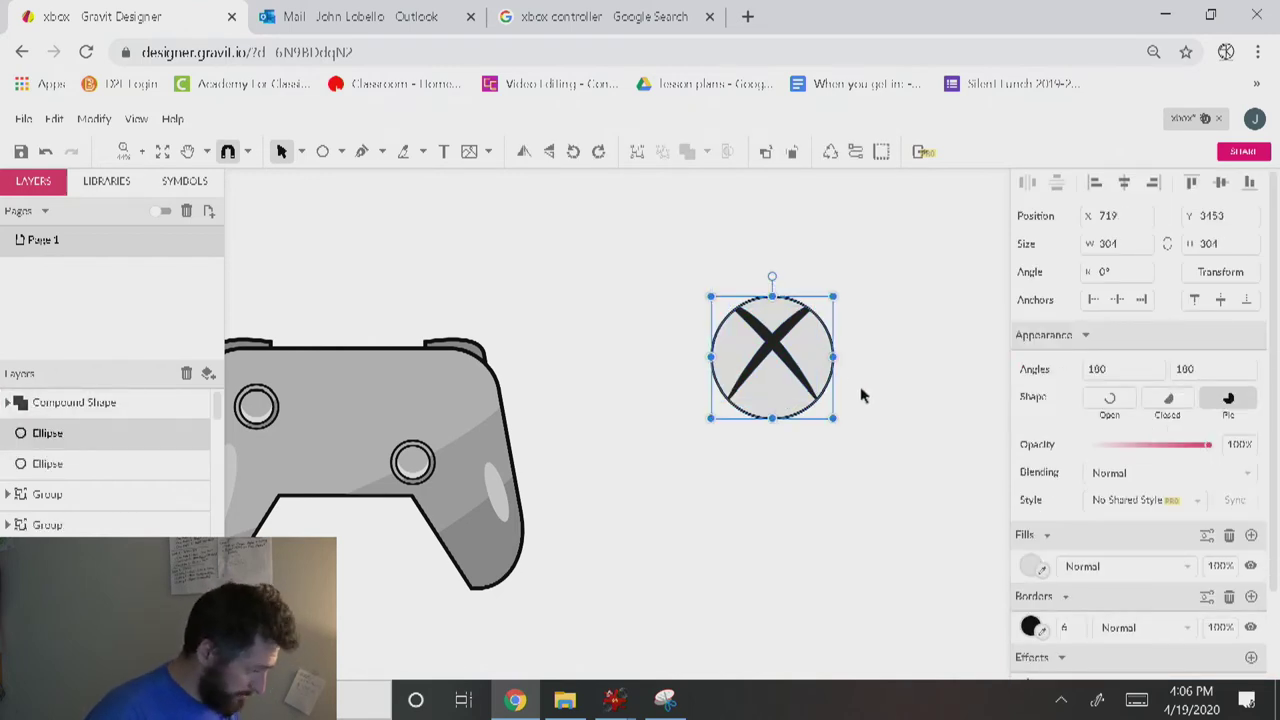
Set the duplicate circle's border width to 0 and fill it with white #FFFFFF.
double_click(1063, 627)
text(0)
key(Return)
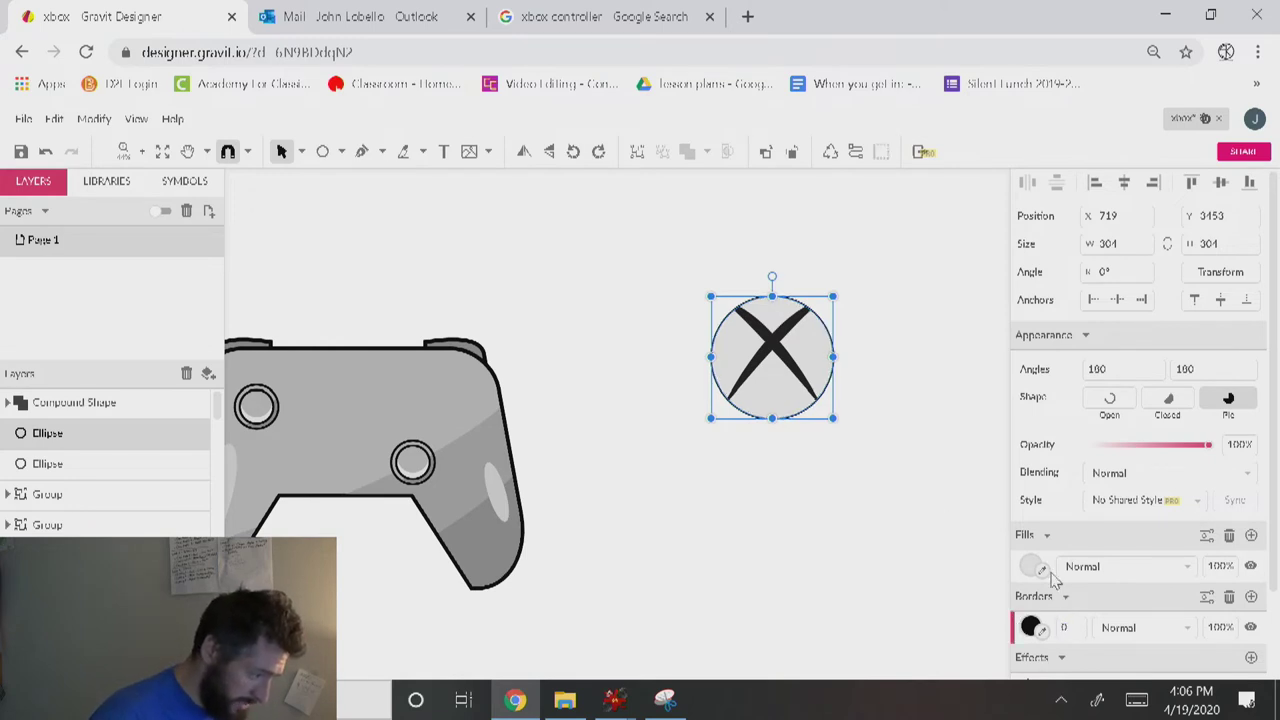
click(1036, 566)
click(1222, 519)
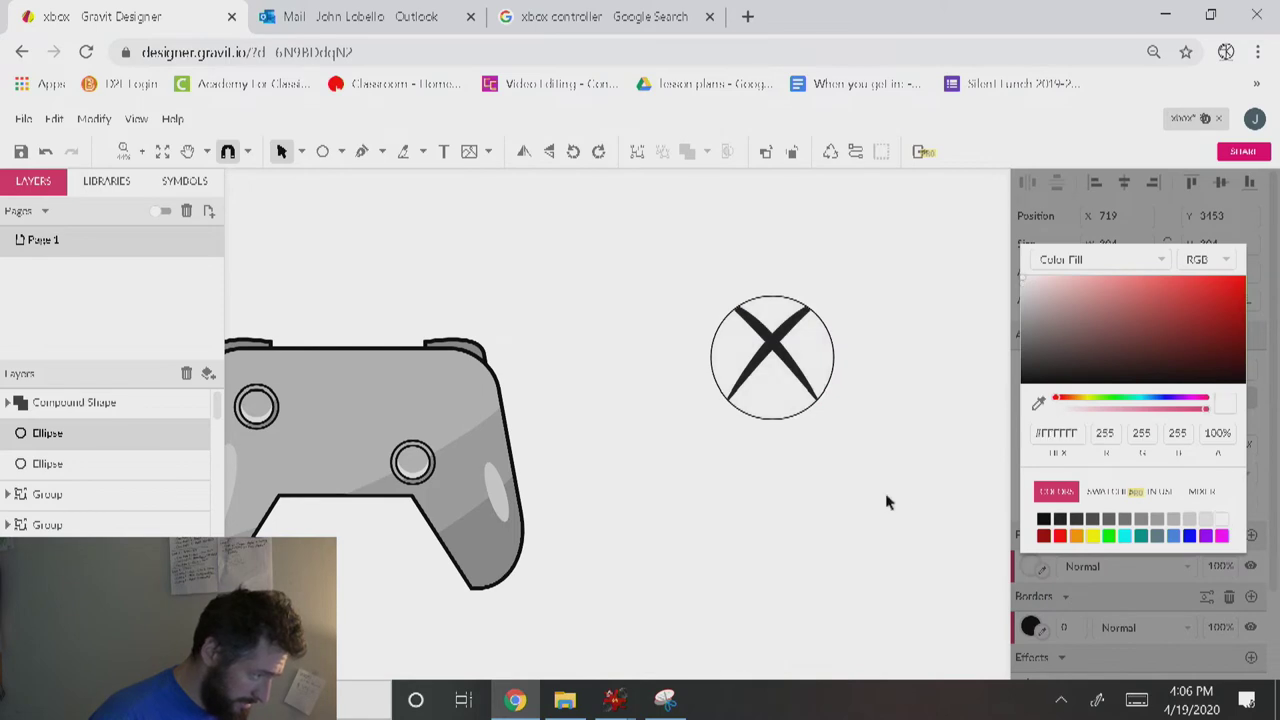
Copy the white circle, offset it toward the upper left, and subtract the copy to leave a white crescent on the X button.
click(893, 500)
click(825, 349)
drag(825, 349, 796, 316)
shift+click(825, 370)
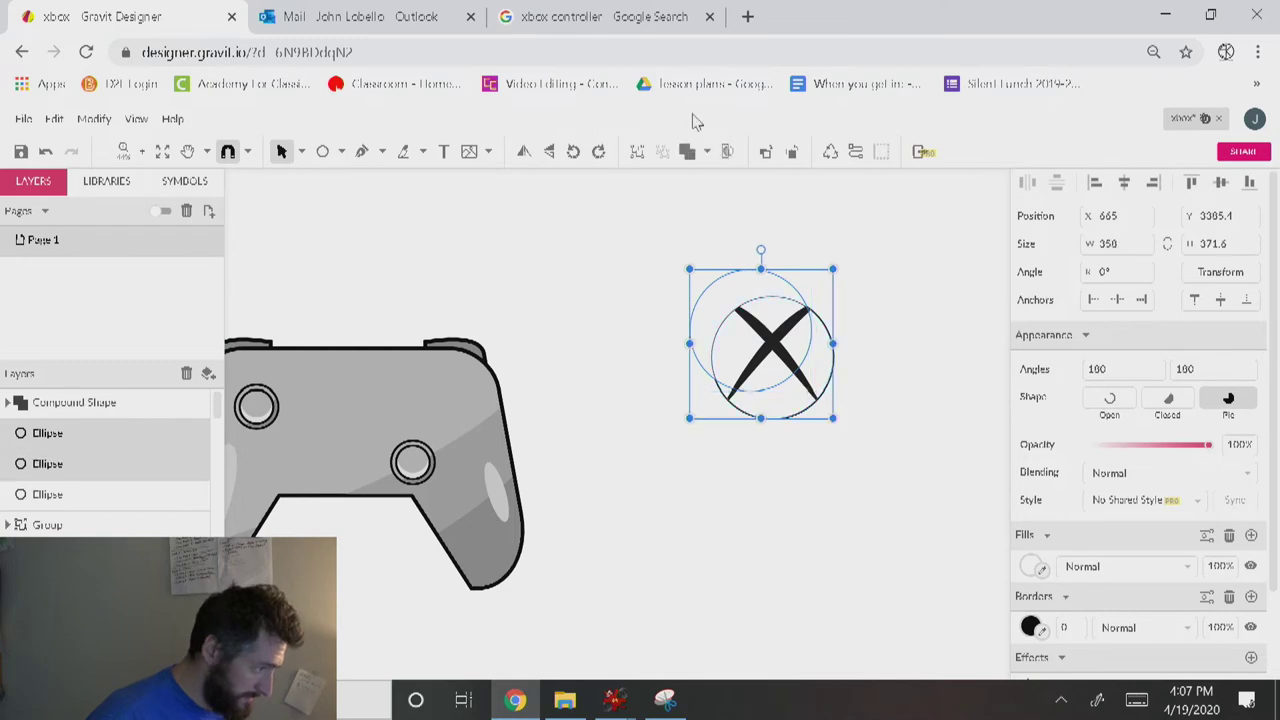
click(705, 151)
click(762, 205)
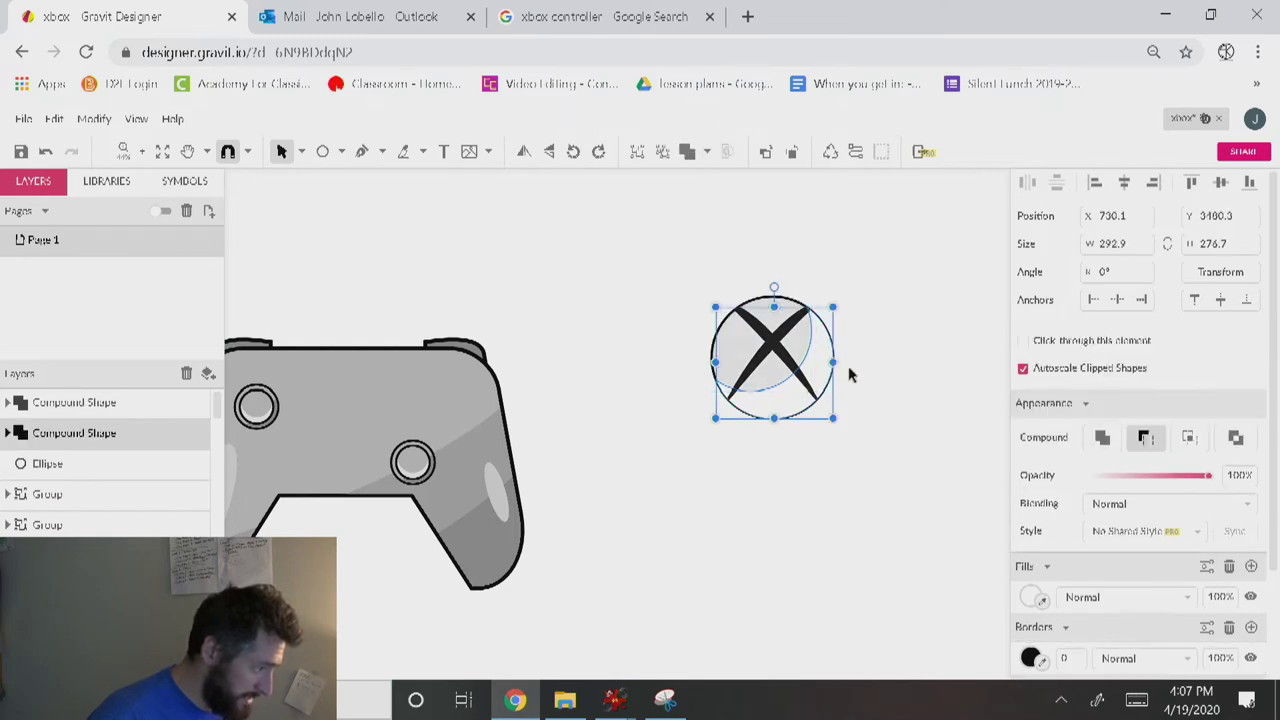
Bring the white crescent in front of the X and set its fill opacity to 50%.
click(815, 378)
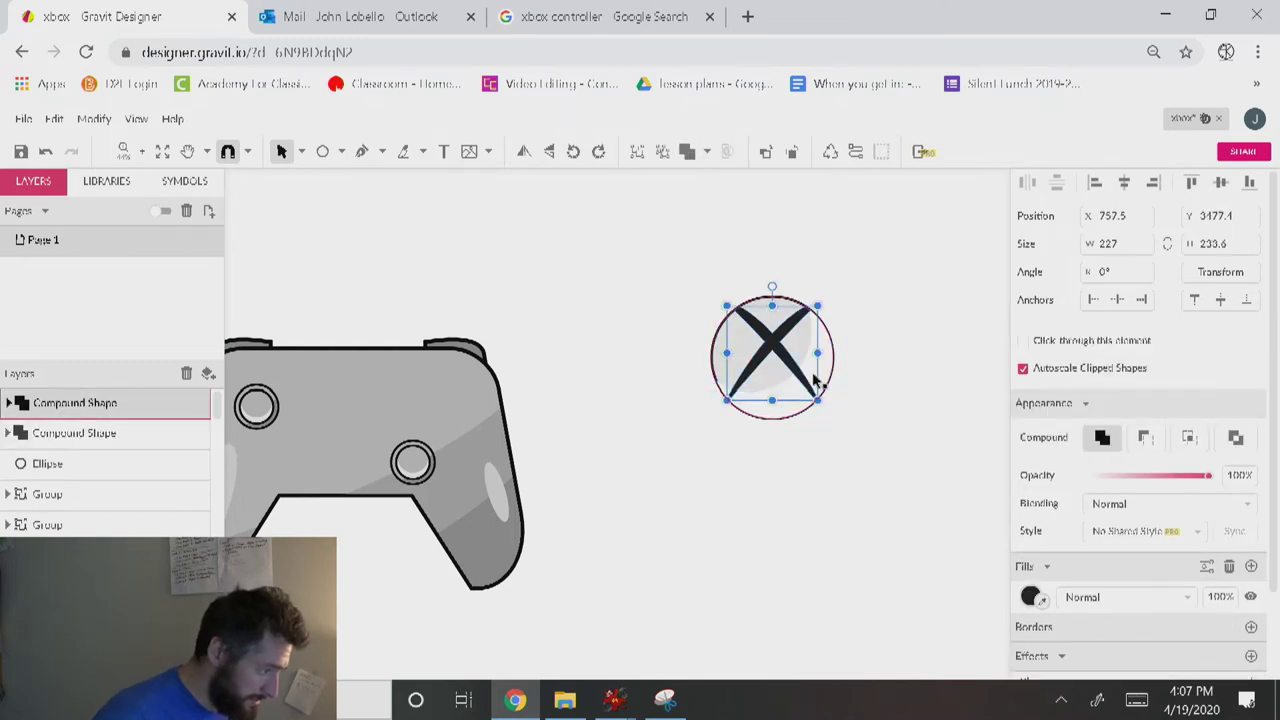
click(828, 376)
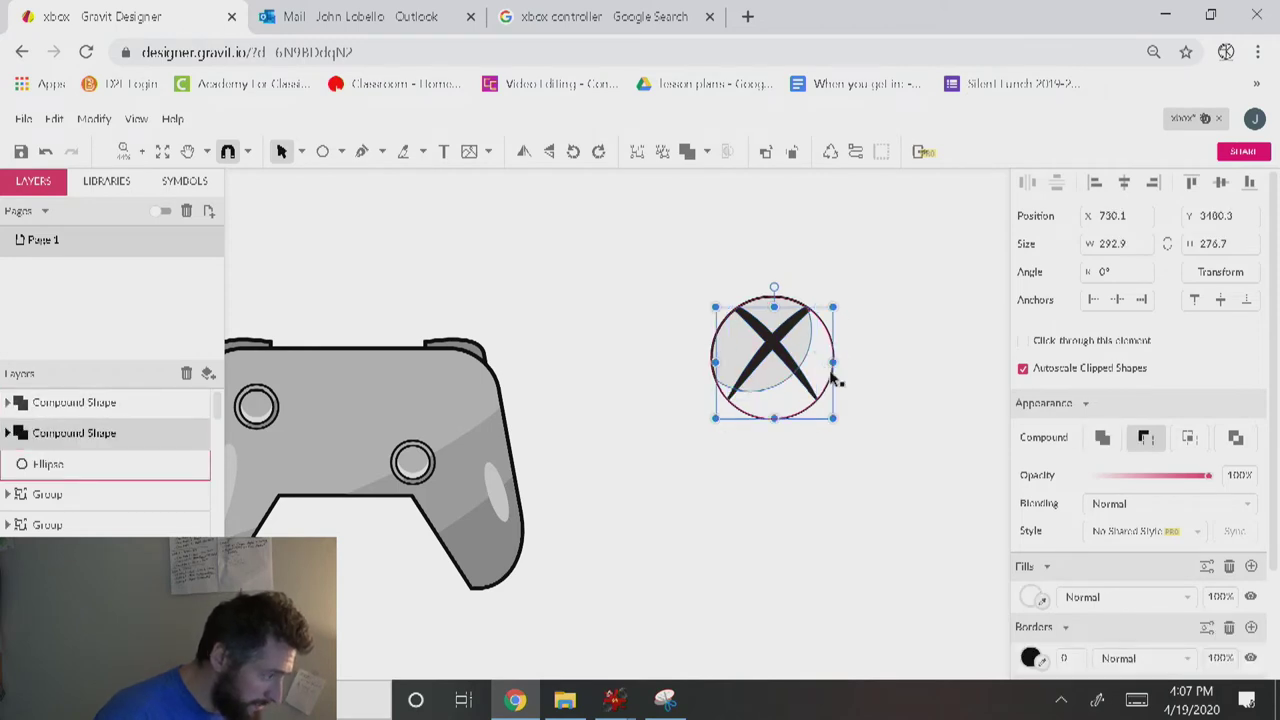
click(830, 374)
click(1218, 596)
drag(1214, 596, 1196, 597)
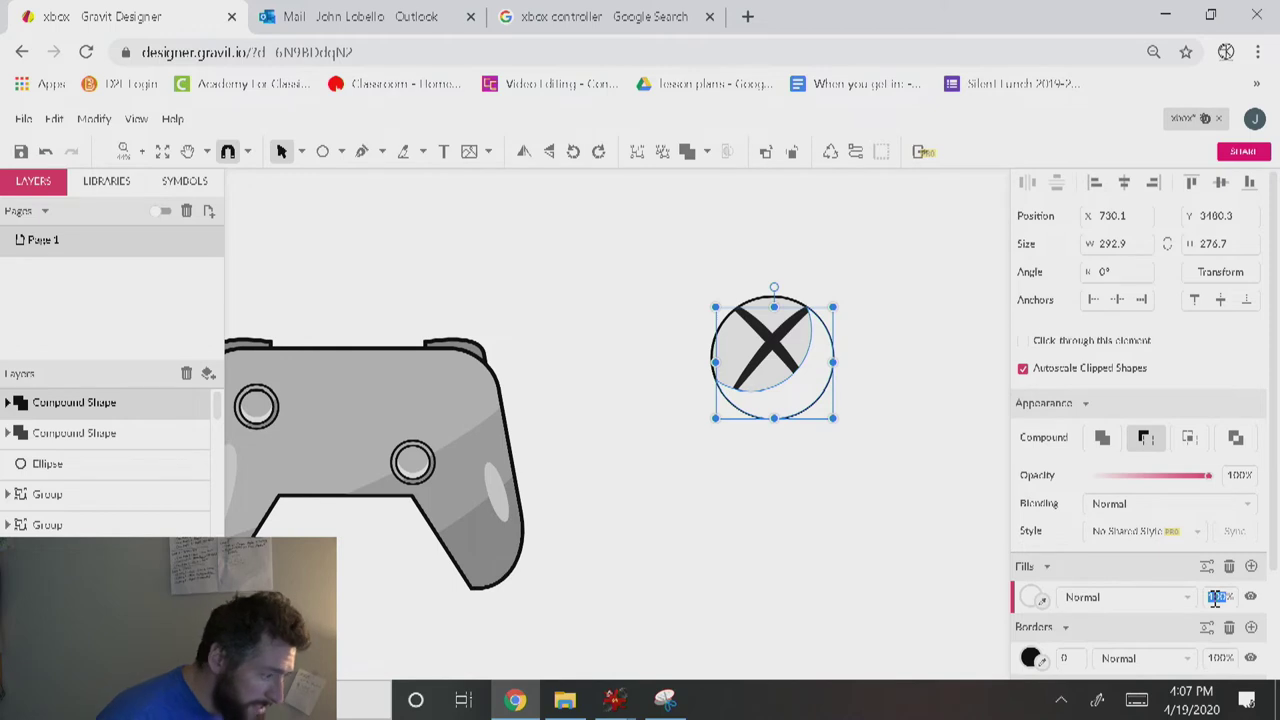
text(20)
key(Return)
double_click(1216, 594)
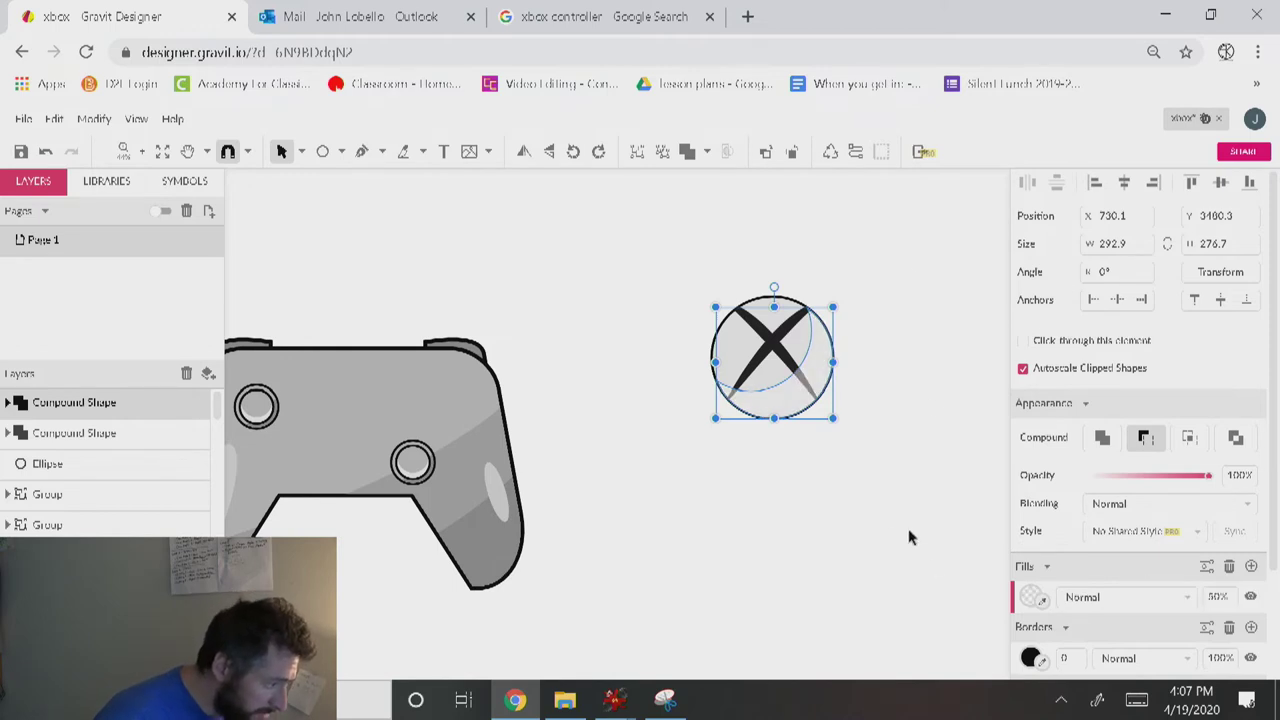
click(870, 530)
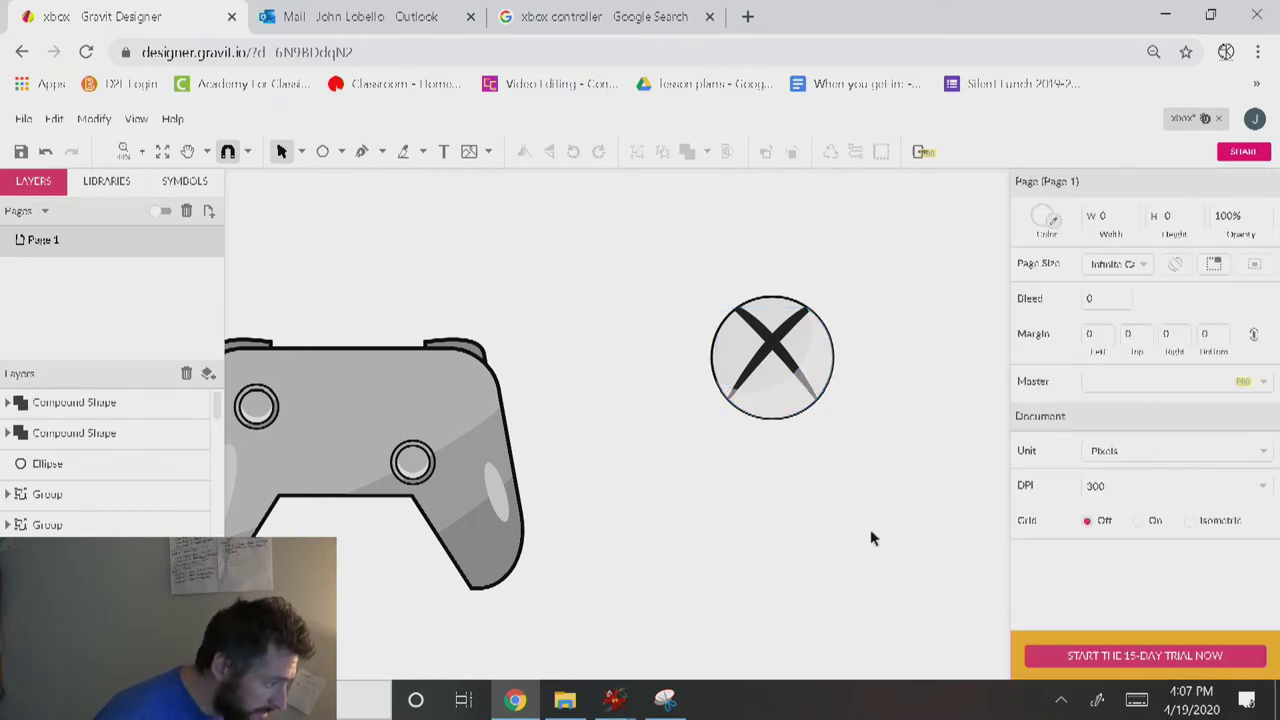
click(778, 322)
click(803, 312)
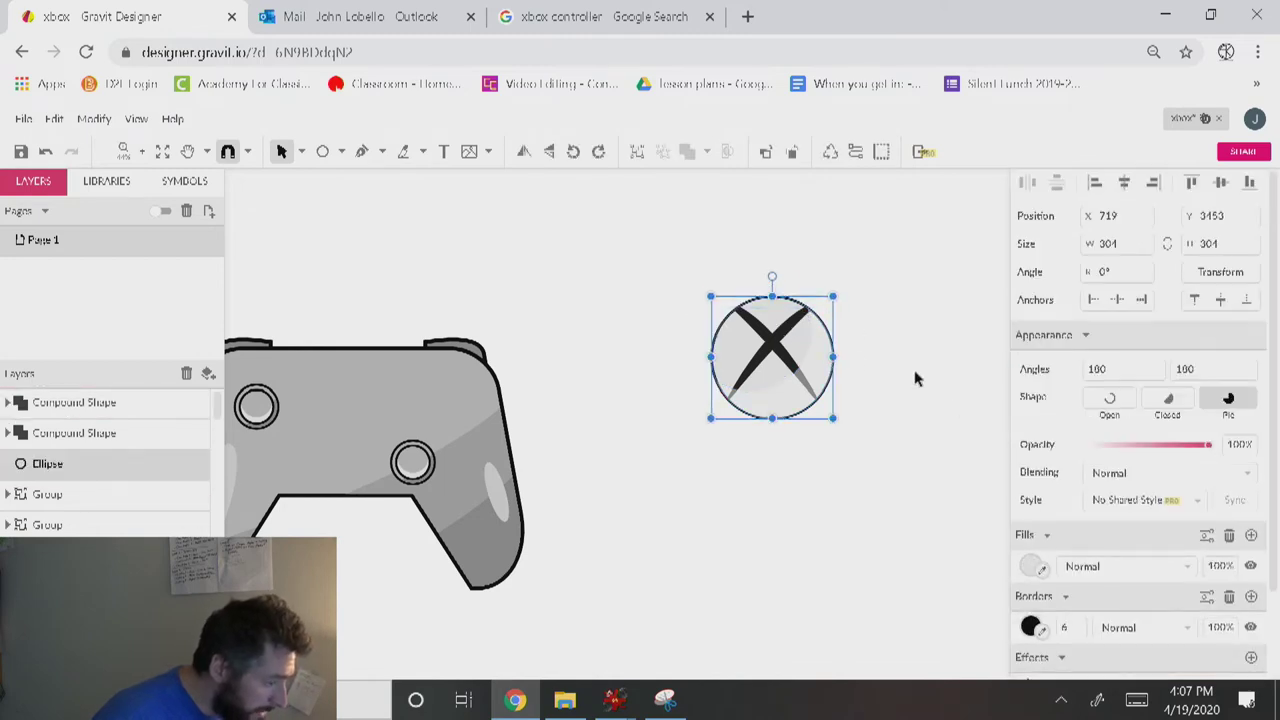
click(1207, 597)
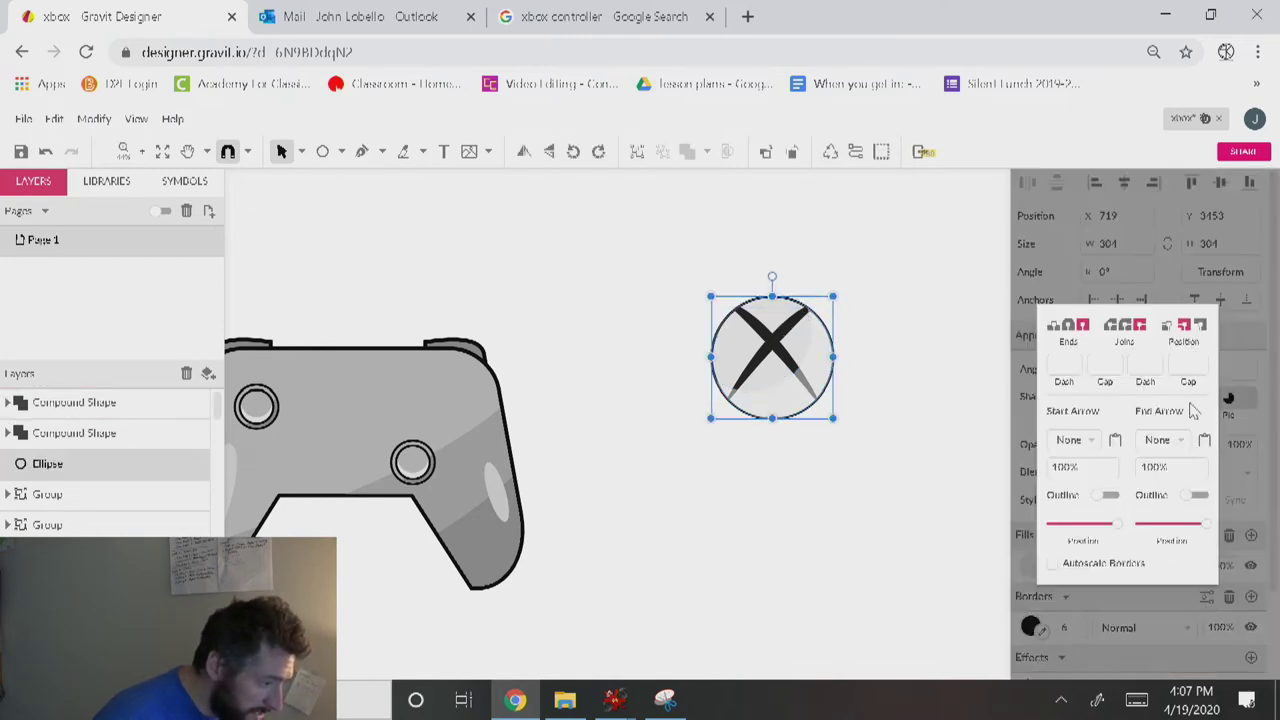
click(880, 417)
Group all parts of the X button, shrink the group, and place it at the upper centre of the controller body.
drag(924, 478, 697, 240)
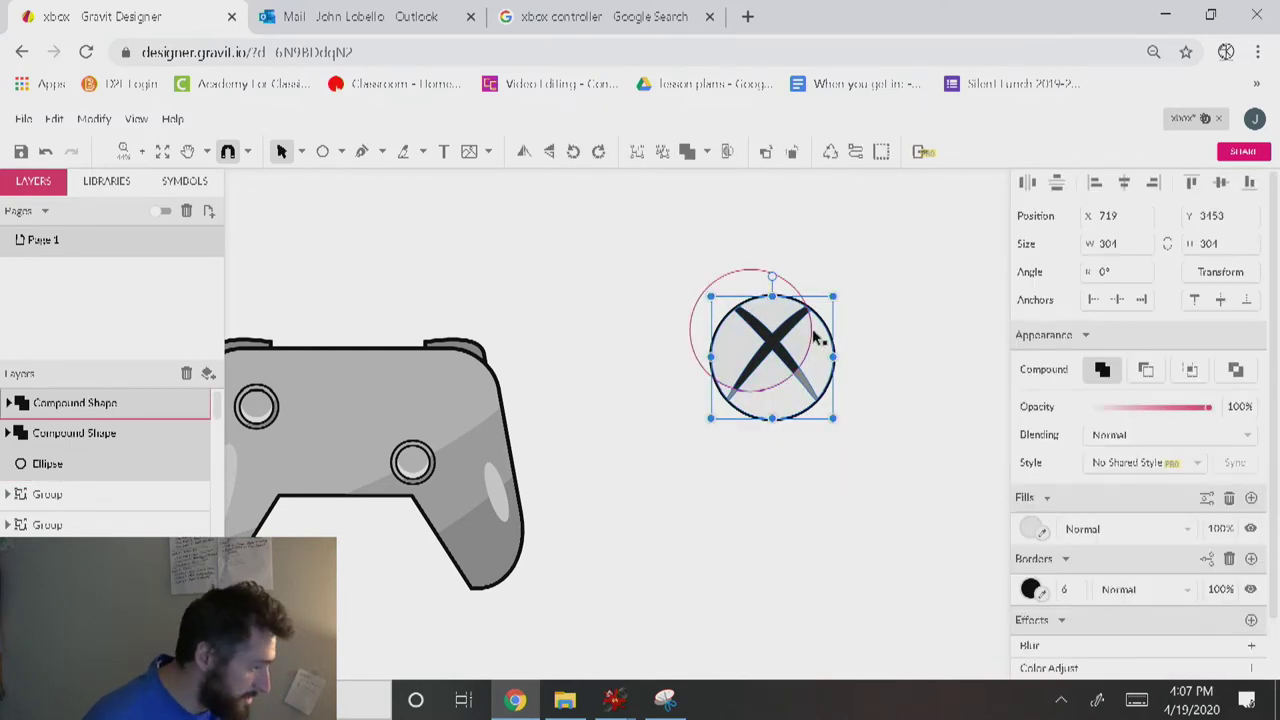
key(ctrl+g)
drag(797, 314, 370, 367)
click(614, 418)
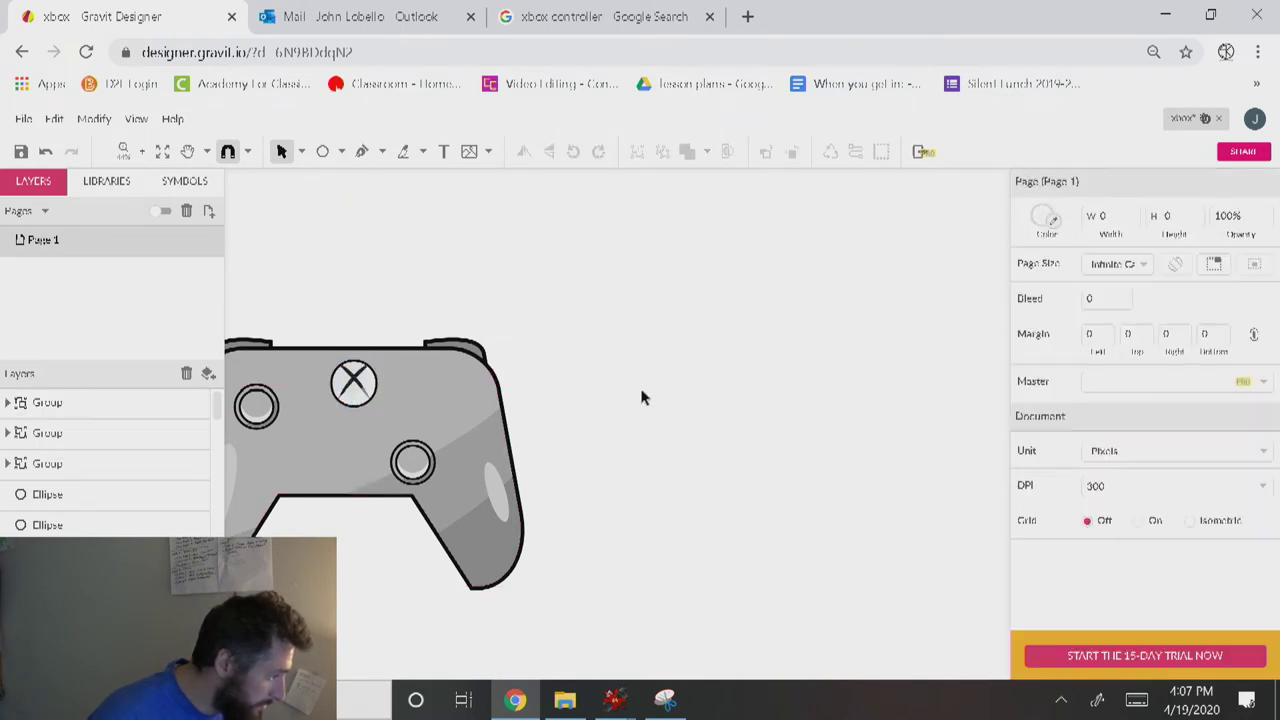
Shrink the Xbox logo group slightly and reposition it near the upper middle of the controller body.
scroll(586, 371, up, 2)
key(space)
drag(683, 311, 929, 280)
drag(862, 355, 744, 355)
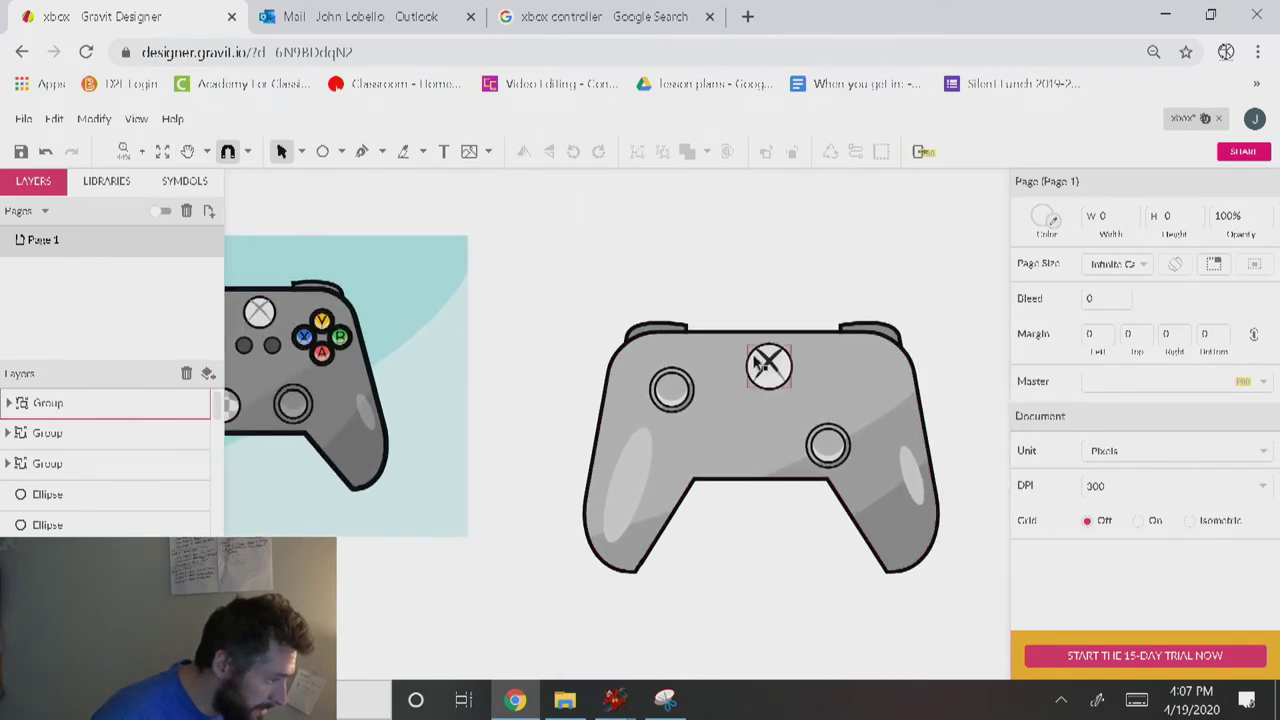
click(768, 358)
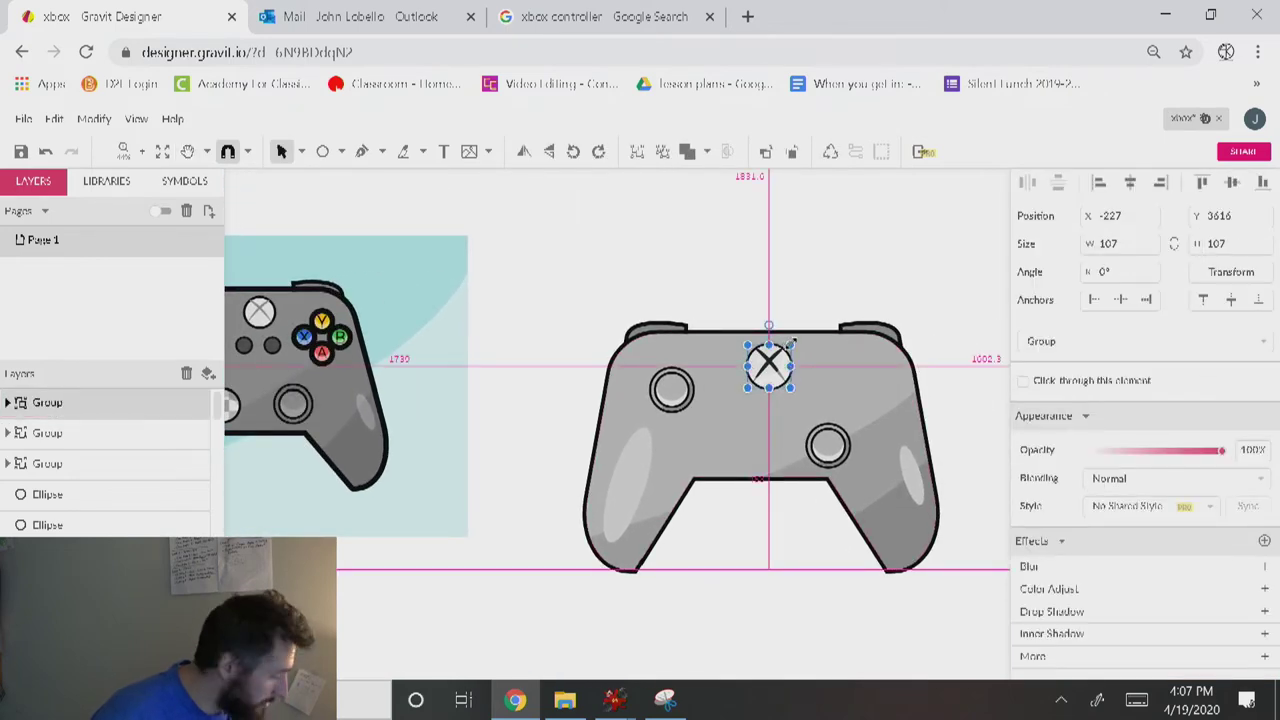
drag(790, 345, 774, 362)
click(766, 294)
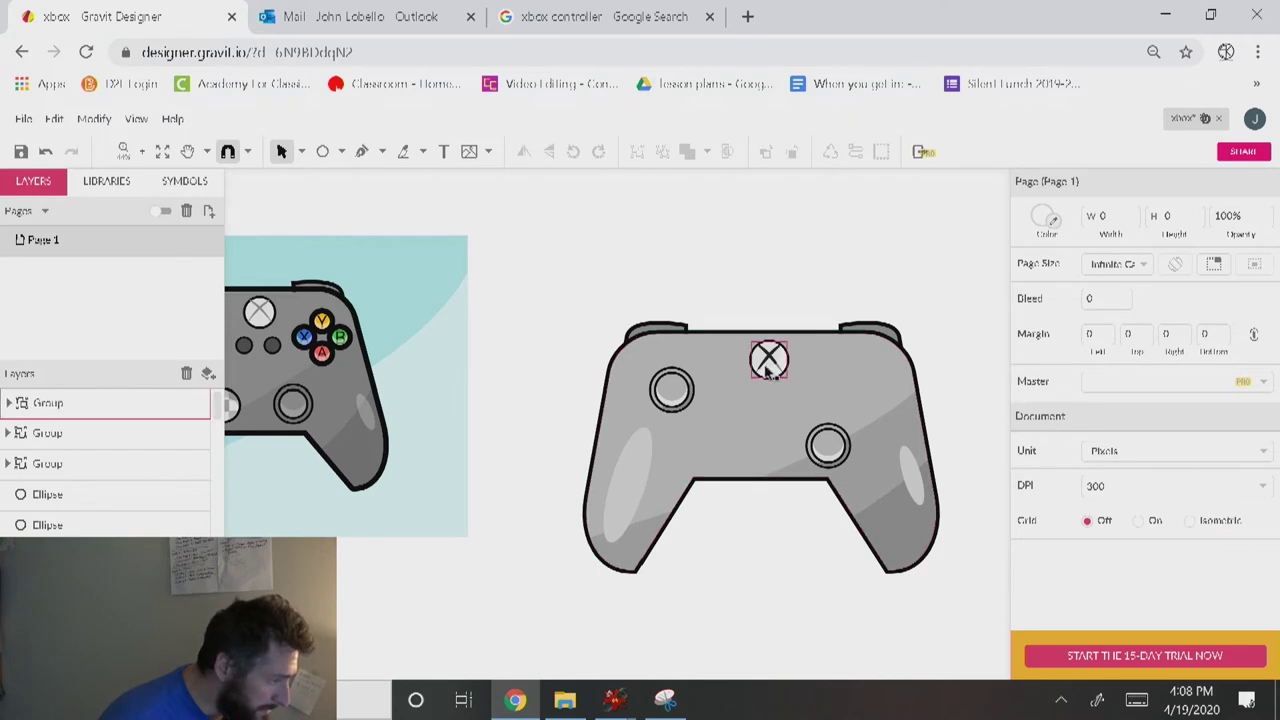
drag(770, 368, 773, 368)
click(746, 280)
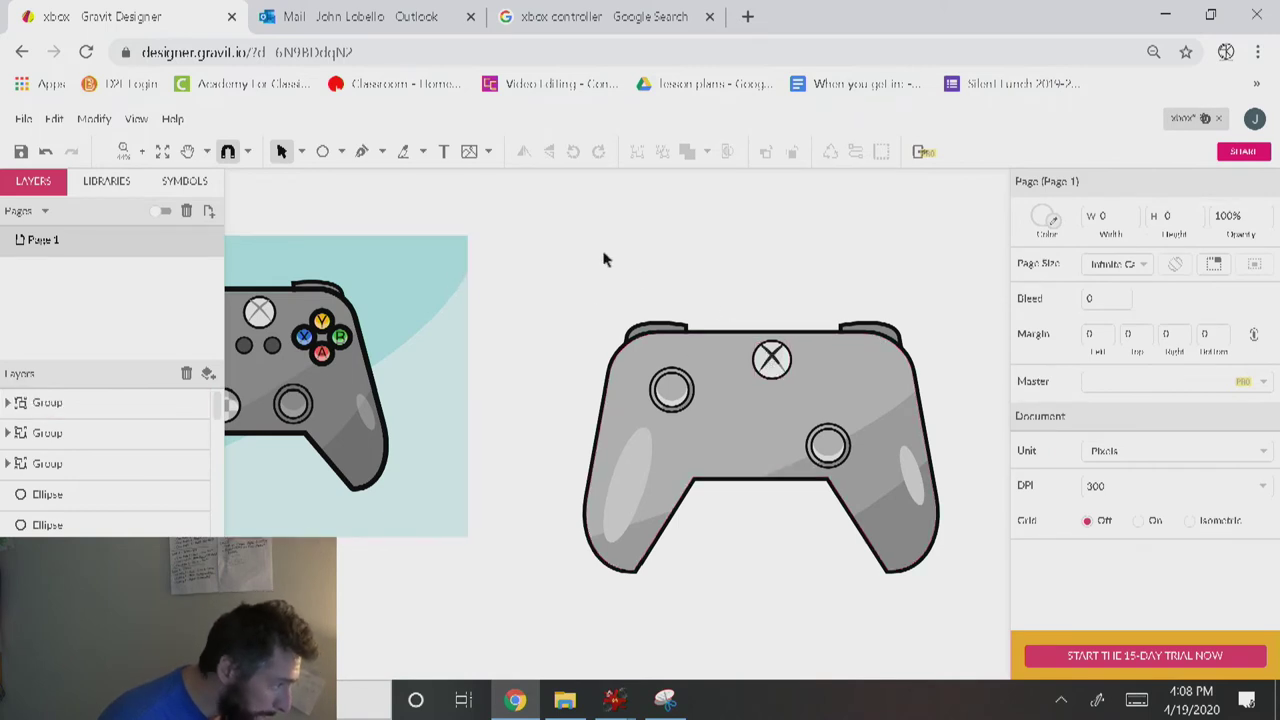
Draw a small circle about 59 px in diameter above the controller.
key(Tab)
click(322, 151)
click(710, 265)
drag(719, 274, 727, 283)
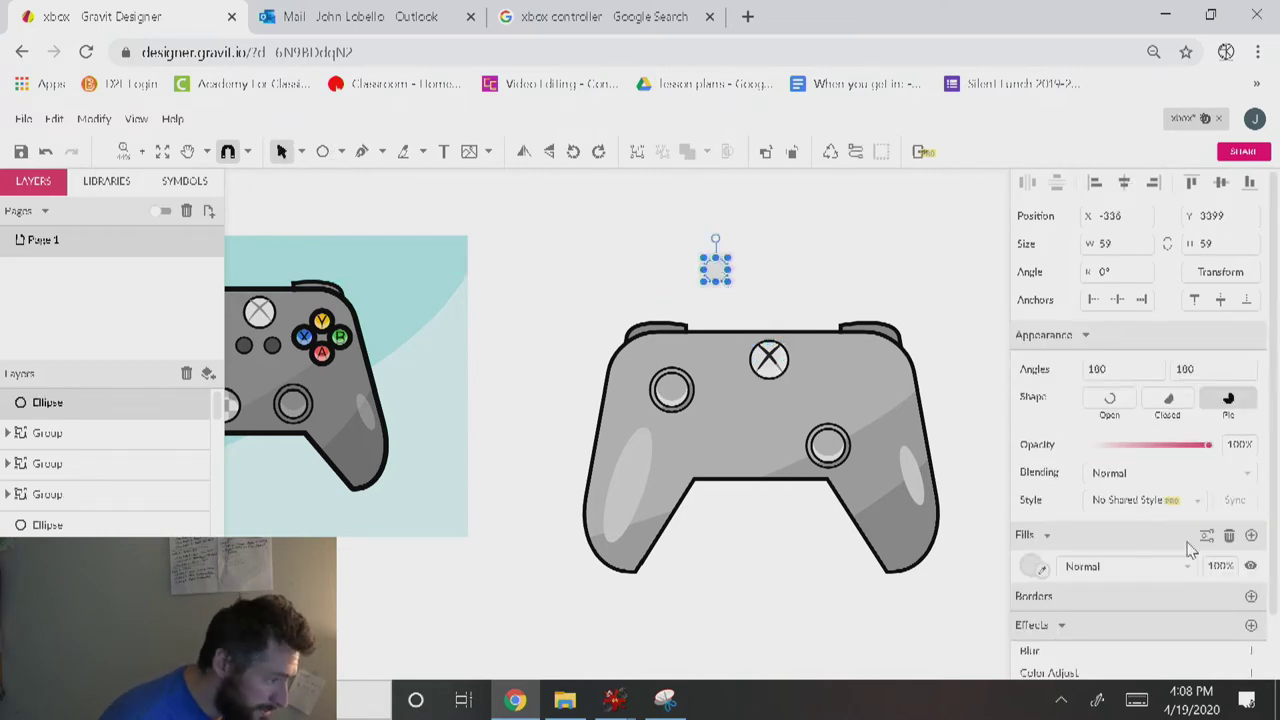
Fill the small circle with medium grey and give it a black border 6 px wide.
click(1030, 567)
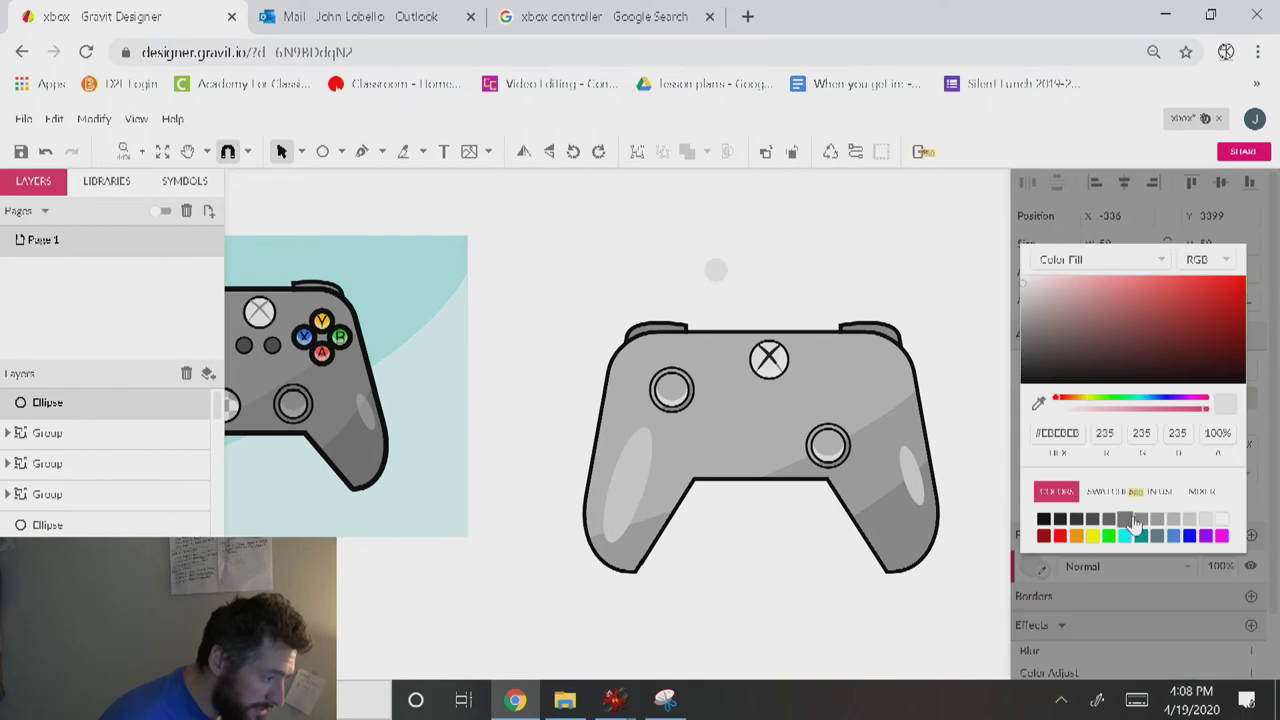
click(1125, 519)
click(1121, 638)
click(1250, 596)
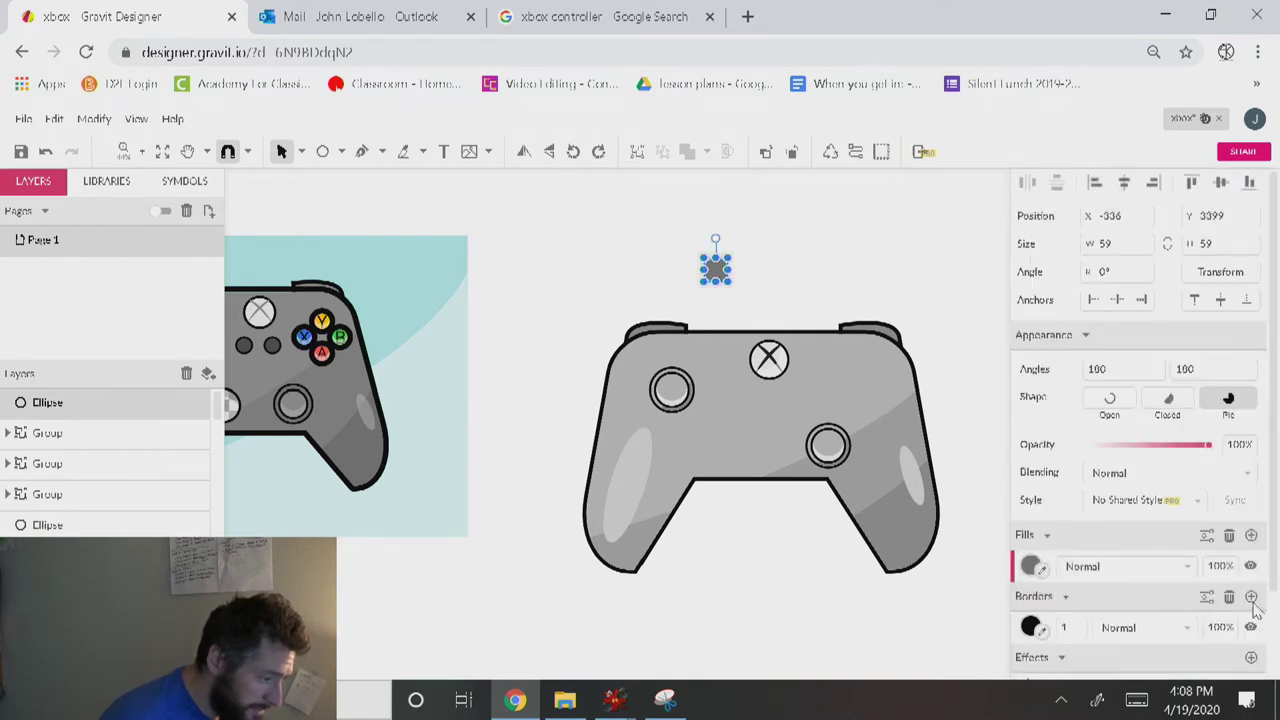
text(6)
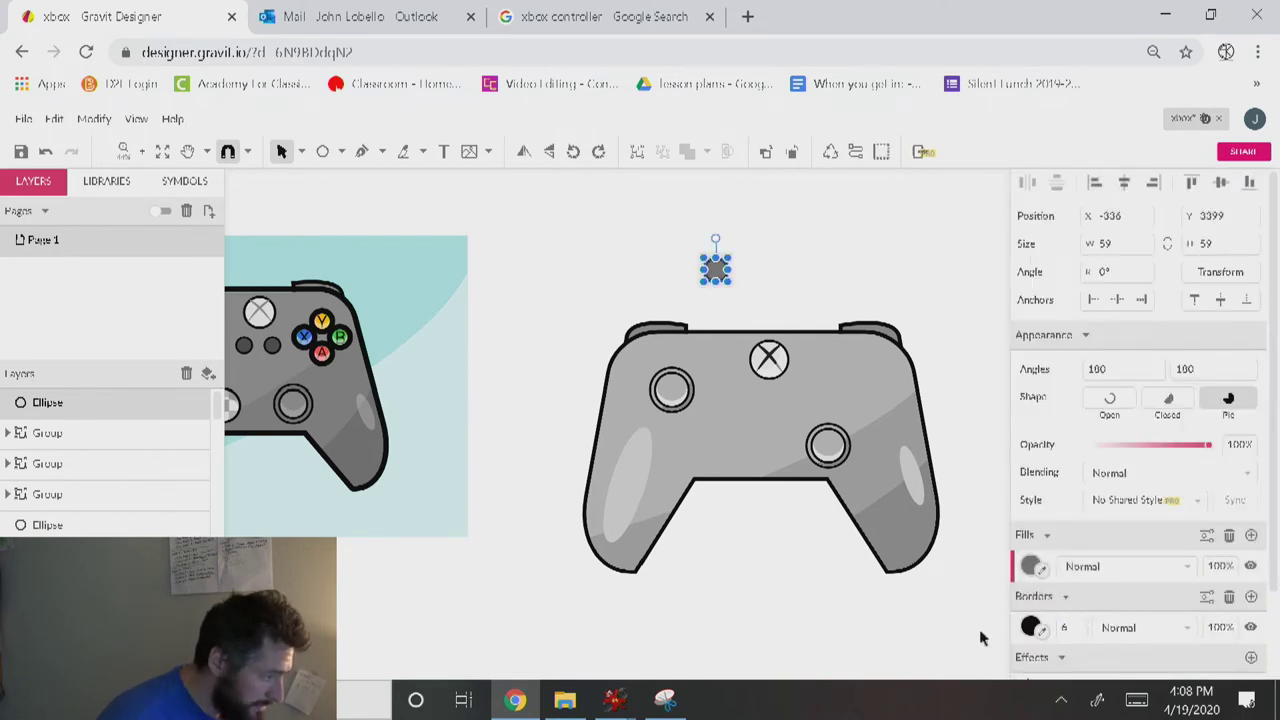
Place the grey circle just below and left of the Xbox logo and copy it to the matching spot on the right.
drag(733, 258, 743, 393)
drag(743, 393, 791, 394)
click(782, 298)
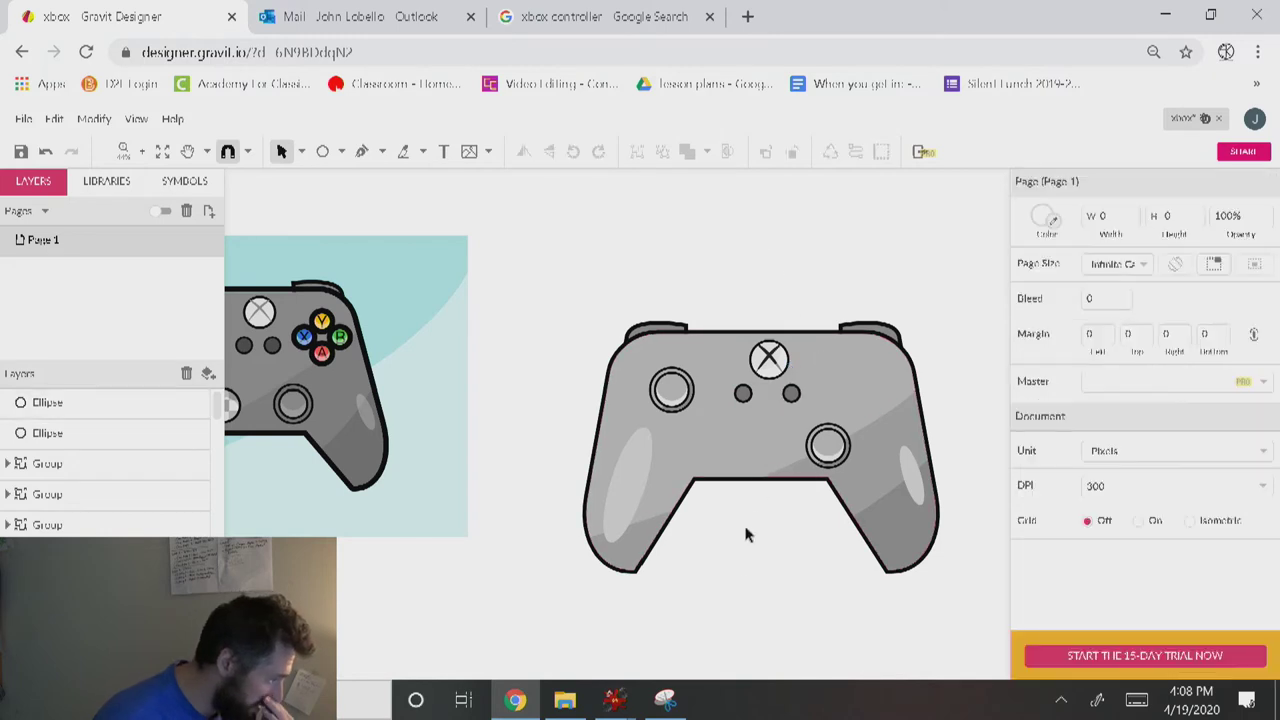
Draw a square about 98 px wide in the empty canvas area right of the controller.
key(space)
drag(744, 578, 299, 456)
drag(718, 358, 490, 385)
key(v)
drag(345, 190, 312, 160)
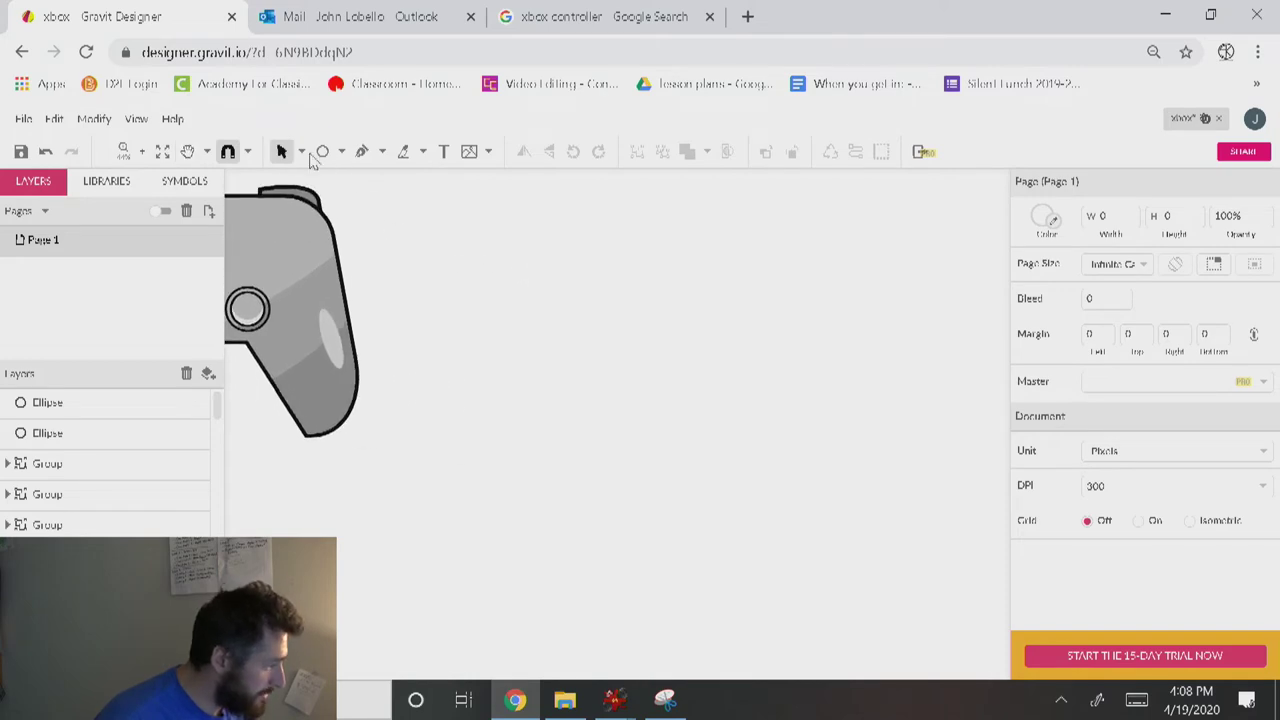
click(340, 151)
click(370, 200)
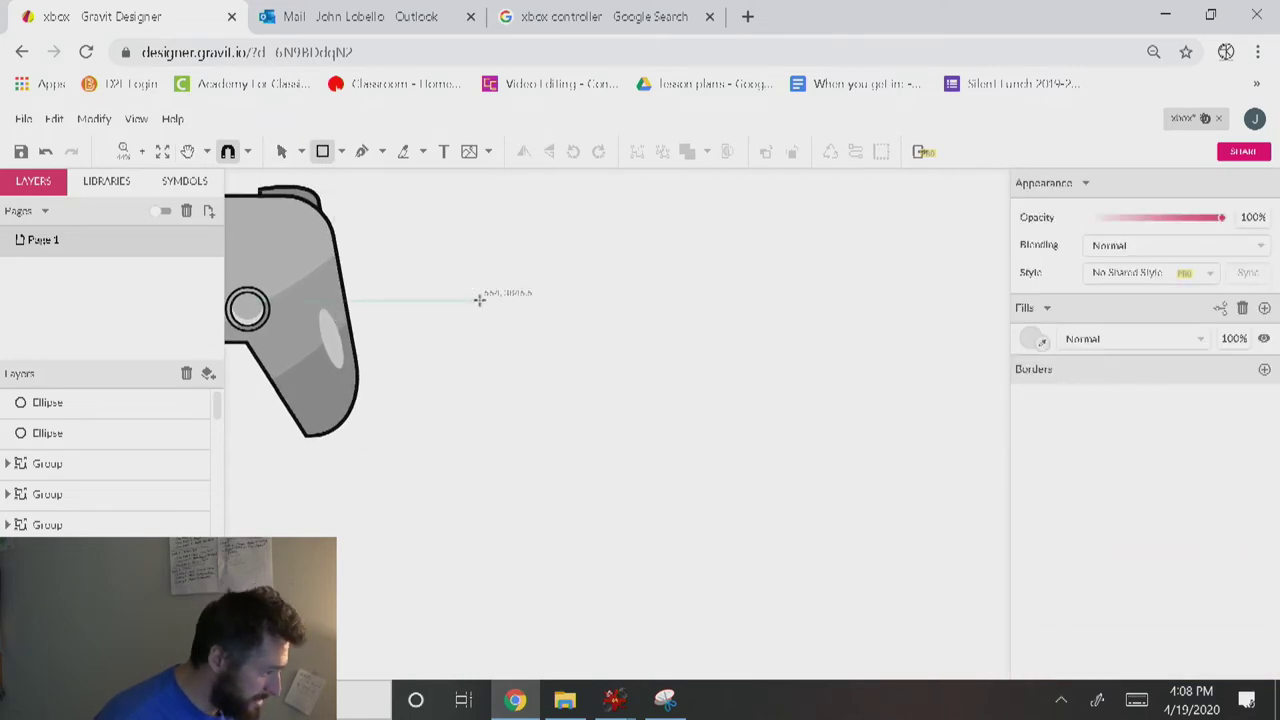
drag(475, 306, 514, 347)
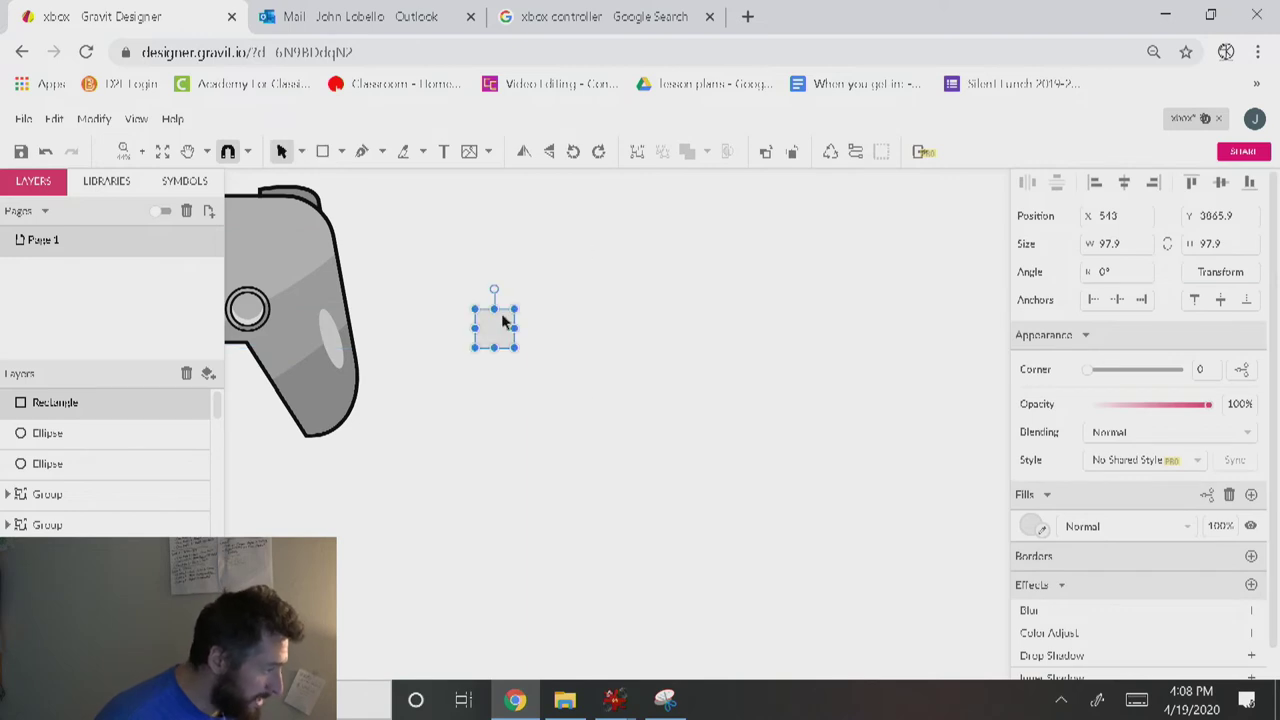
Duplicate the square into an adjoining row of three, and copy that row upward twice to form a 3×3 grid.
key(alt)
drag(501, 333, 471, 309)
key(ctrl+d)
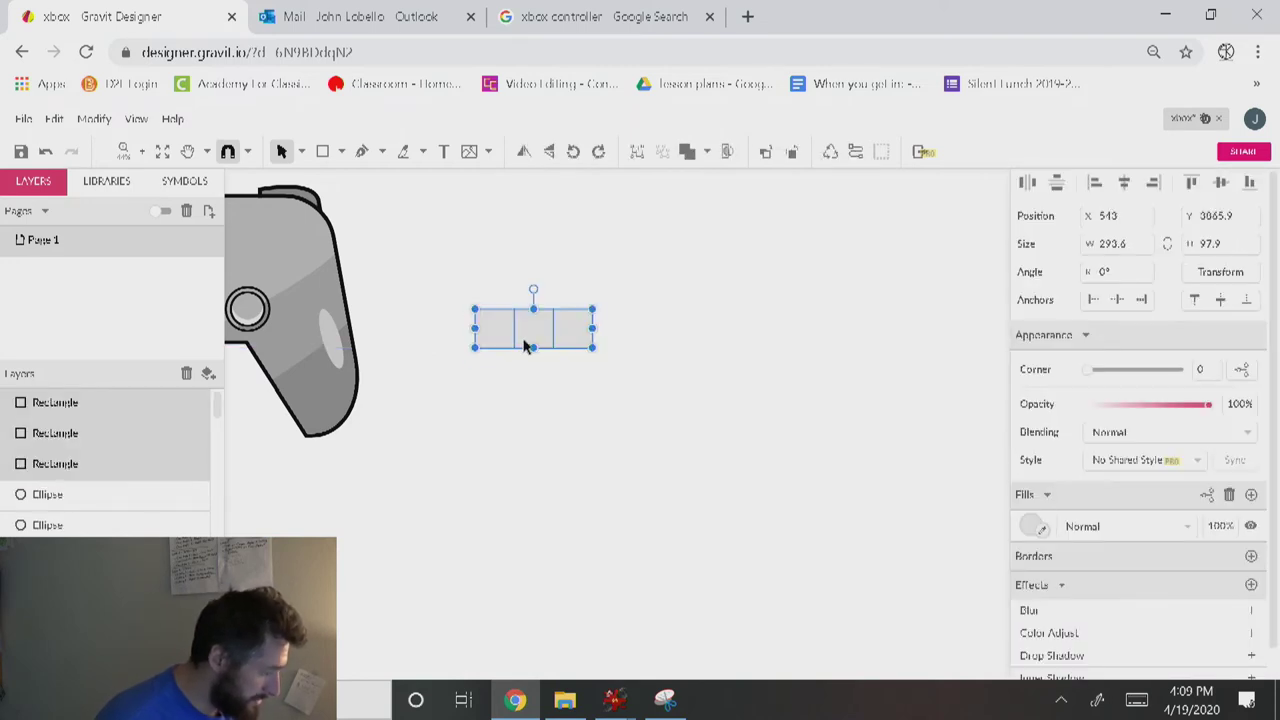
drag(530, 343, 530, 303)
key(ctrl+d)
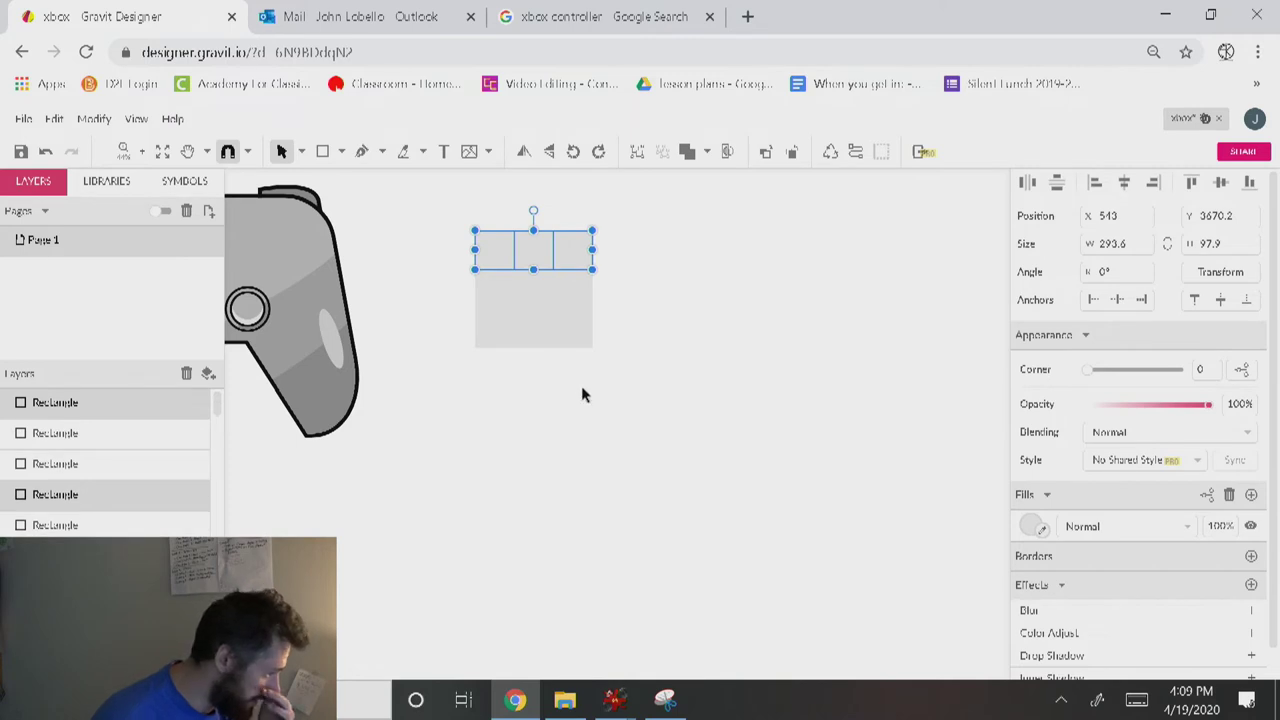
Fill the middle square on each of the grid's four sides with a darker grey.
click(583, 392)
click(587, 334)
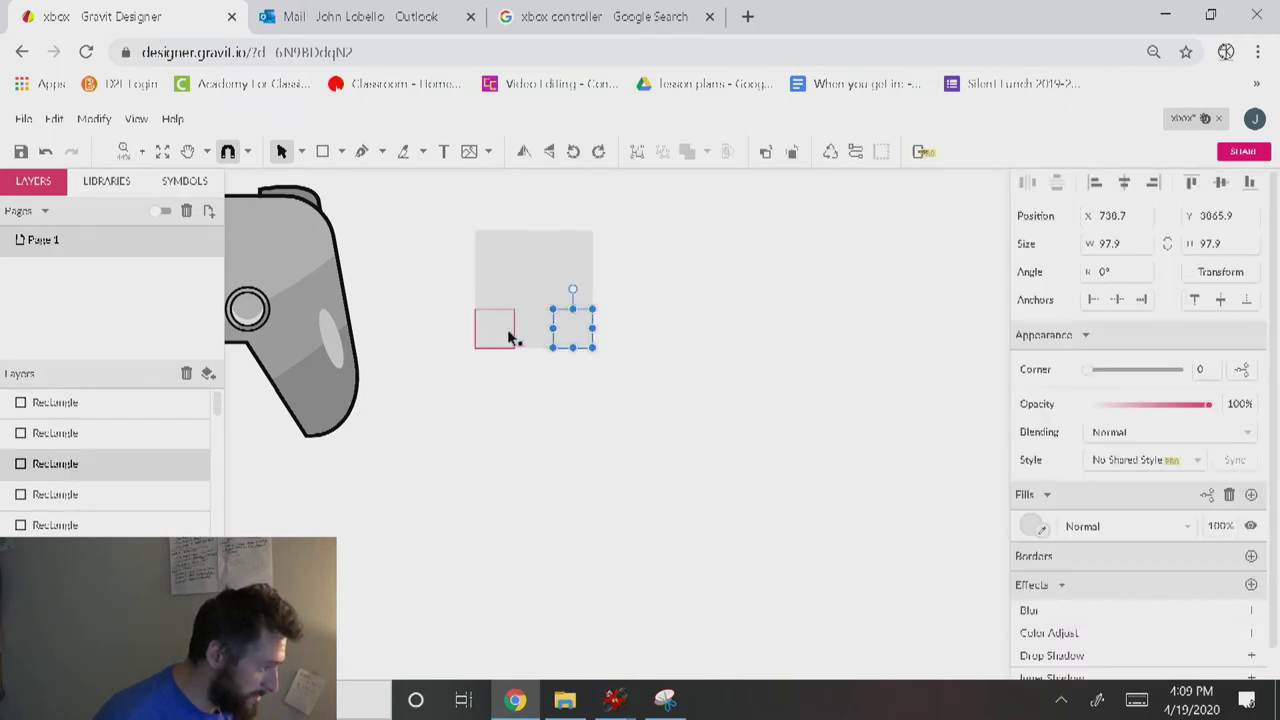
click(538, 338)
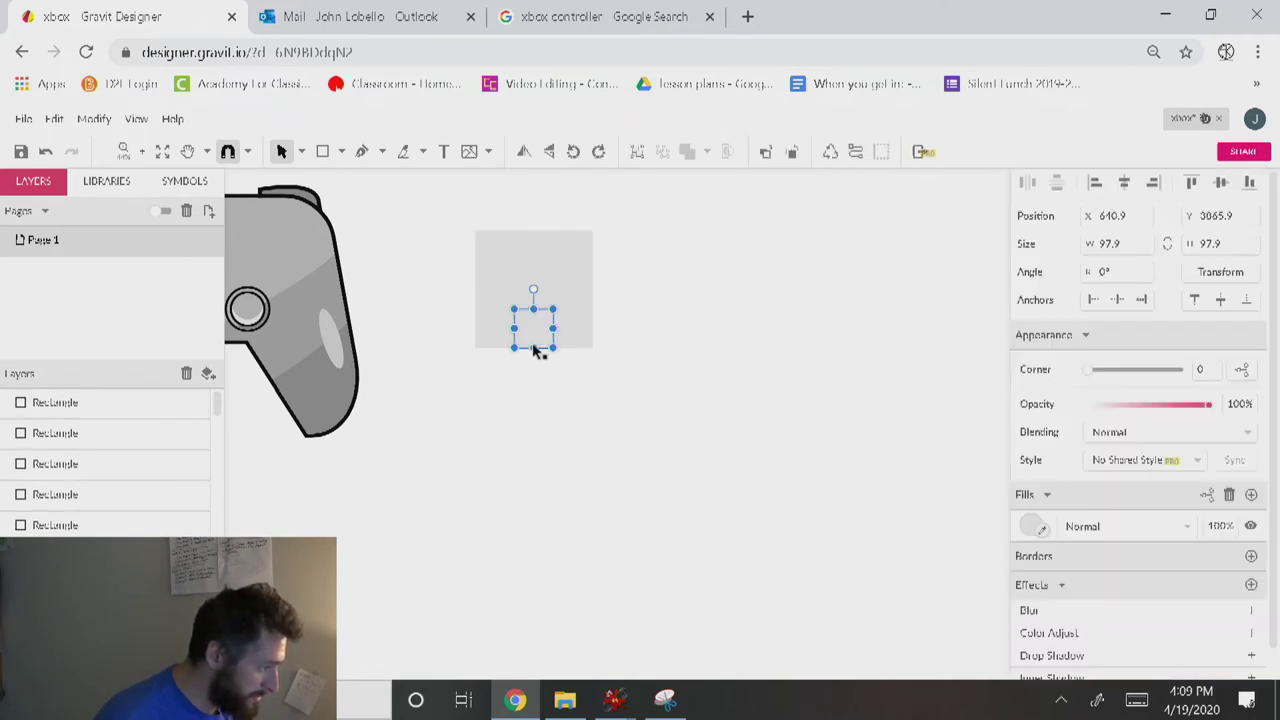
shift+click(578, 292)
shift+click(486, 288)
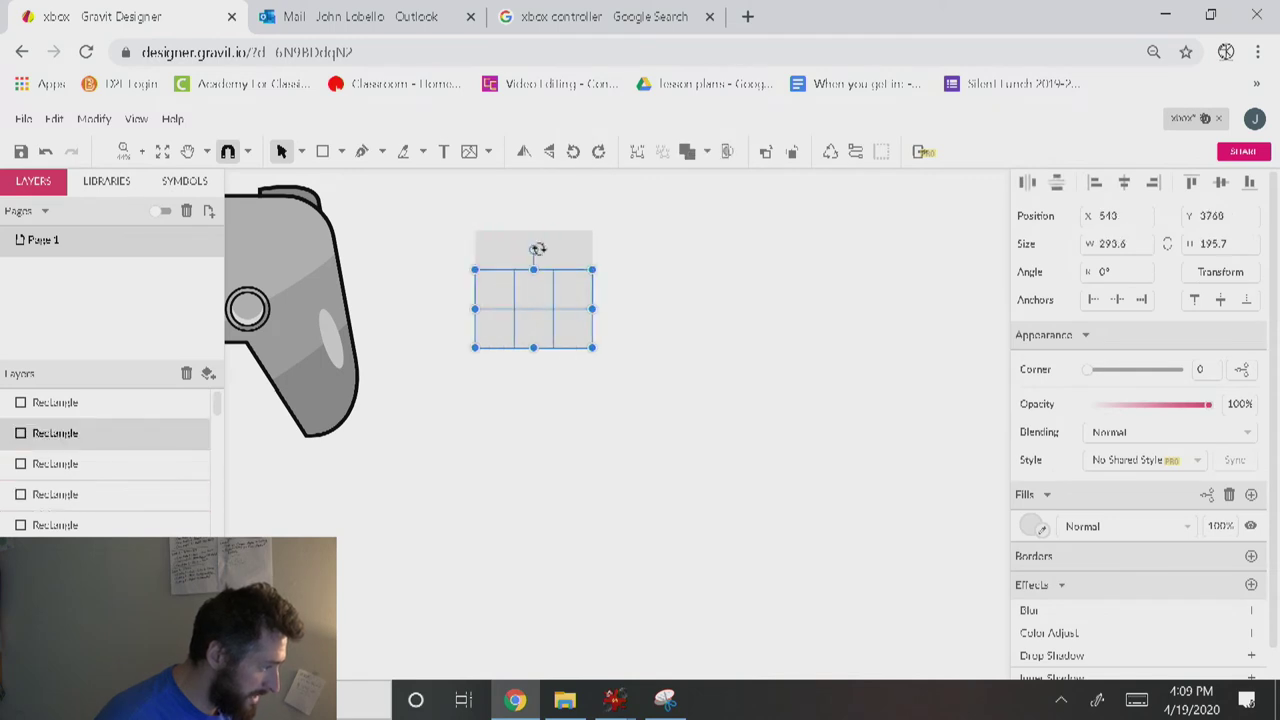
shift+click(536, 249)
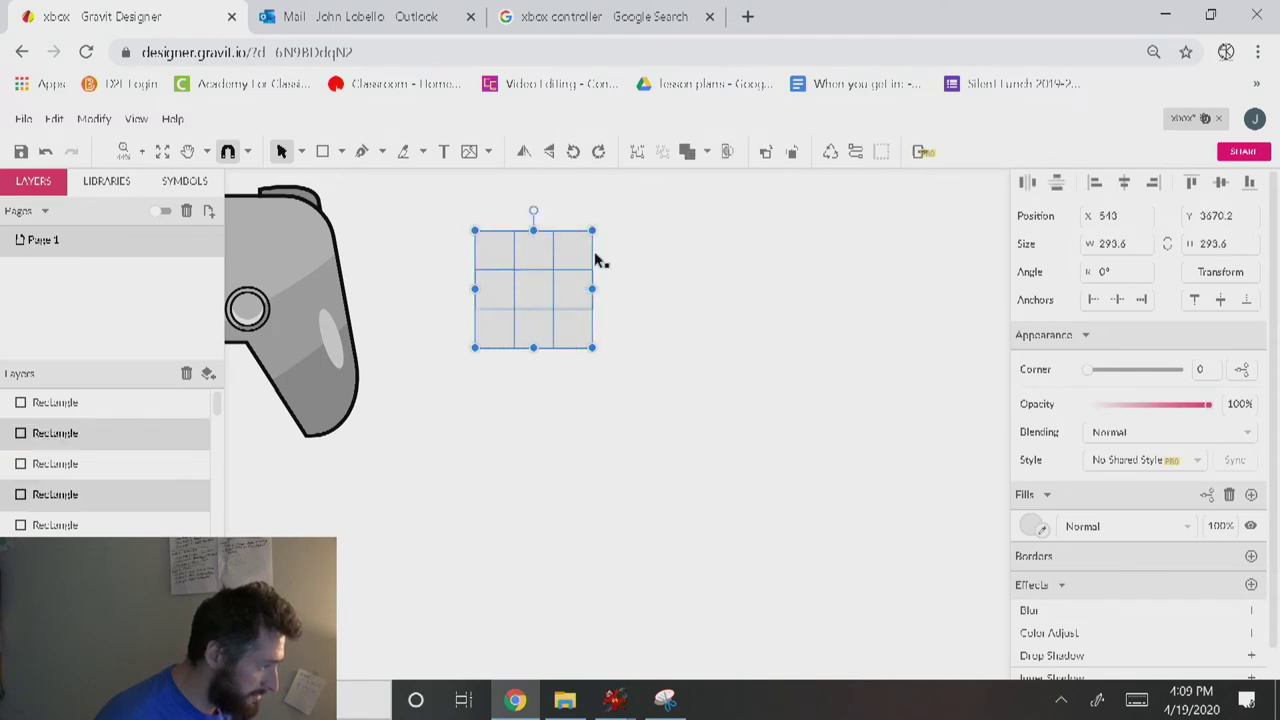
click(1033, 527)
click(1172, 484)
click(677, 427)
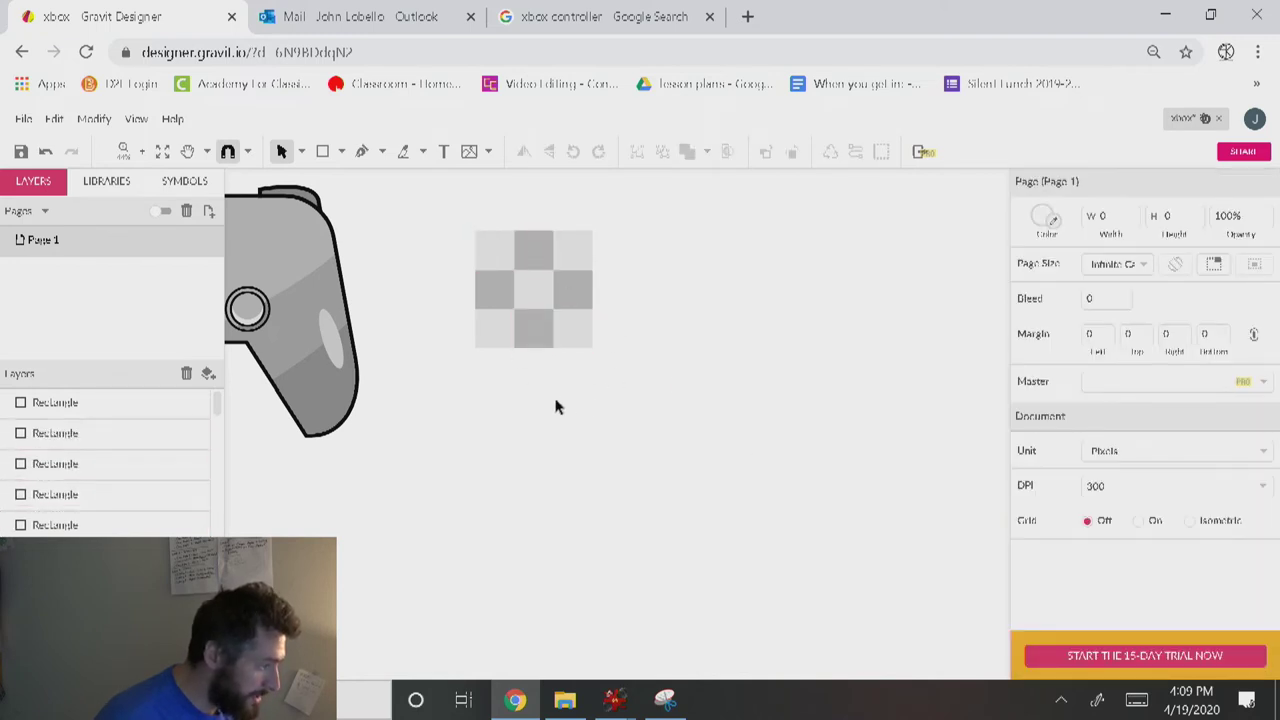
Draw a circle about 294 px in diameter covering the whole 3×3 grid and fill it red.
click(341, 151)
click(380, 222)
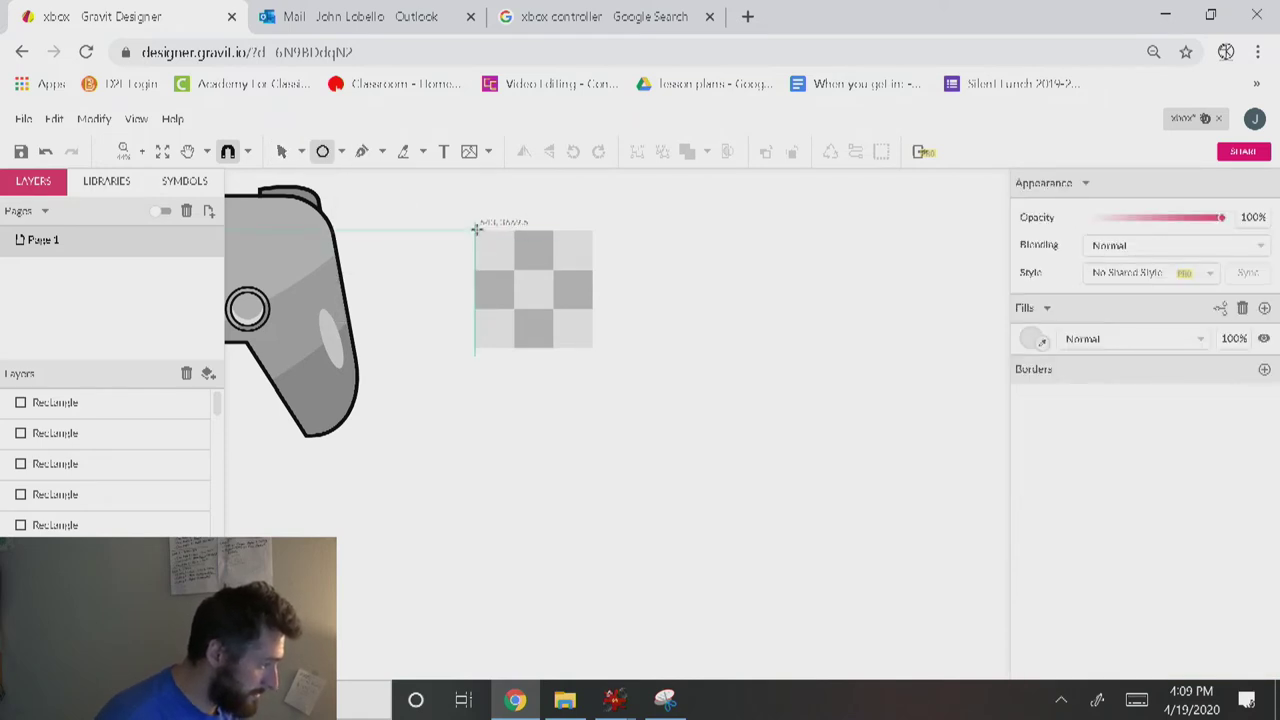
drag(475, 230, 592, 342)
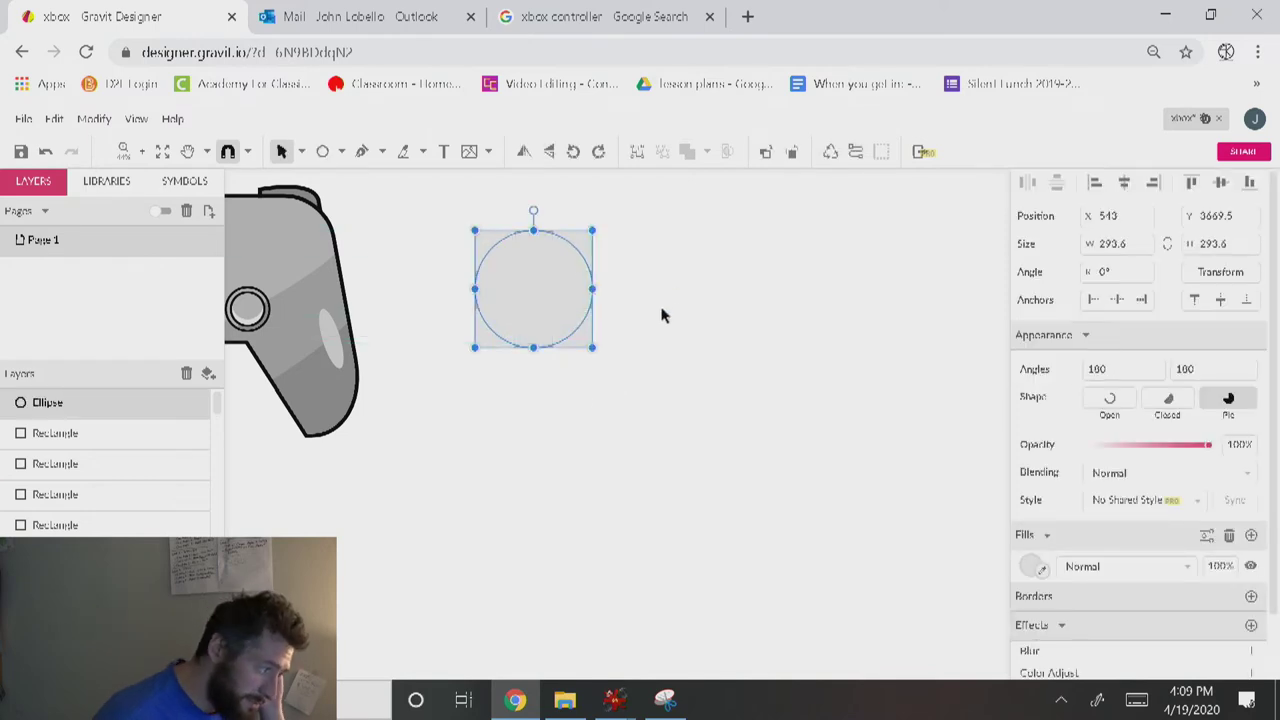
click(1033, 566)
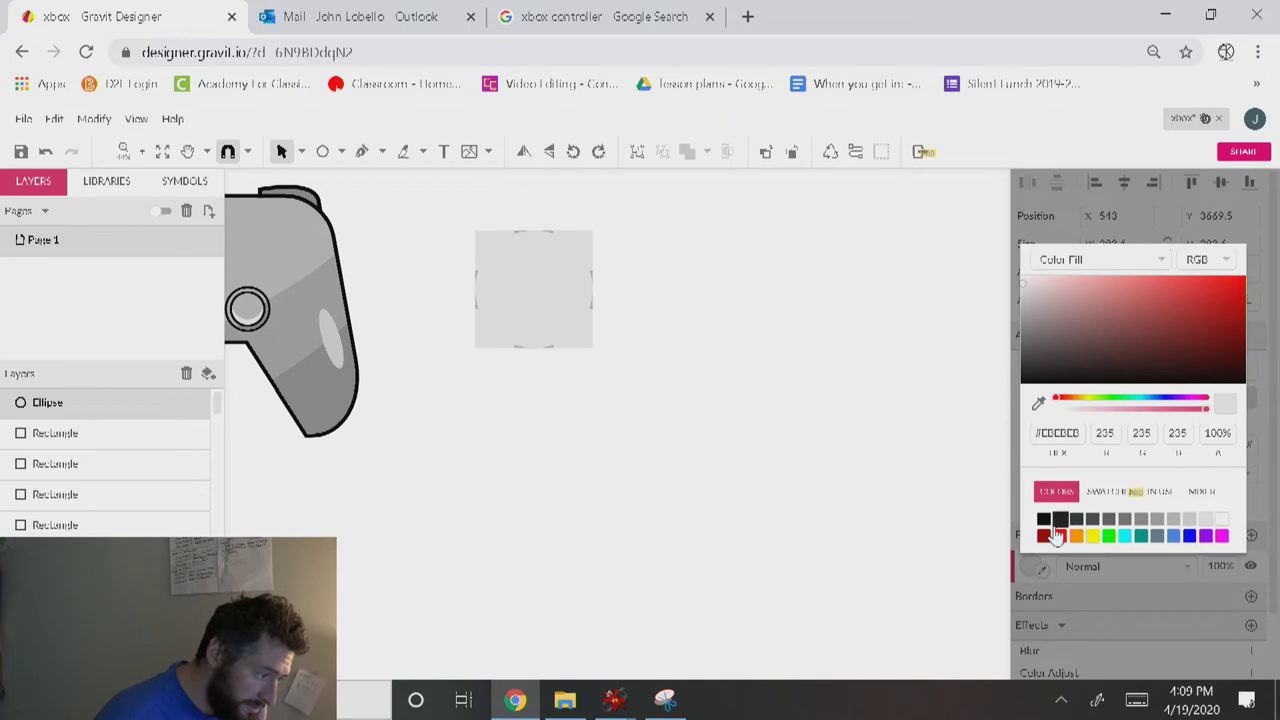
click(1060, 535)
click(645, 293)
Duplicate the red circle in place several times.
click(585, 345)
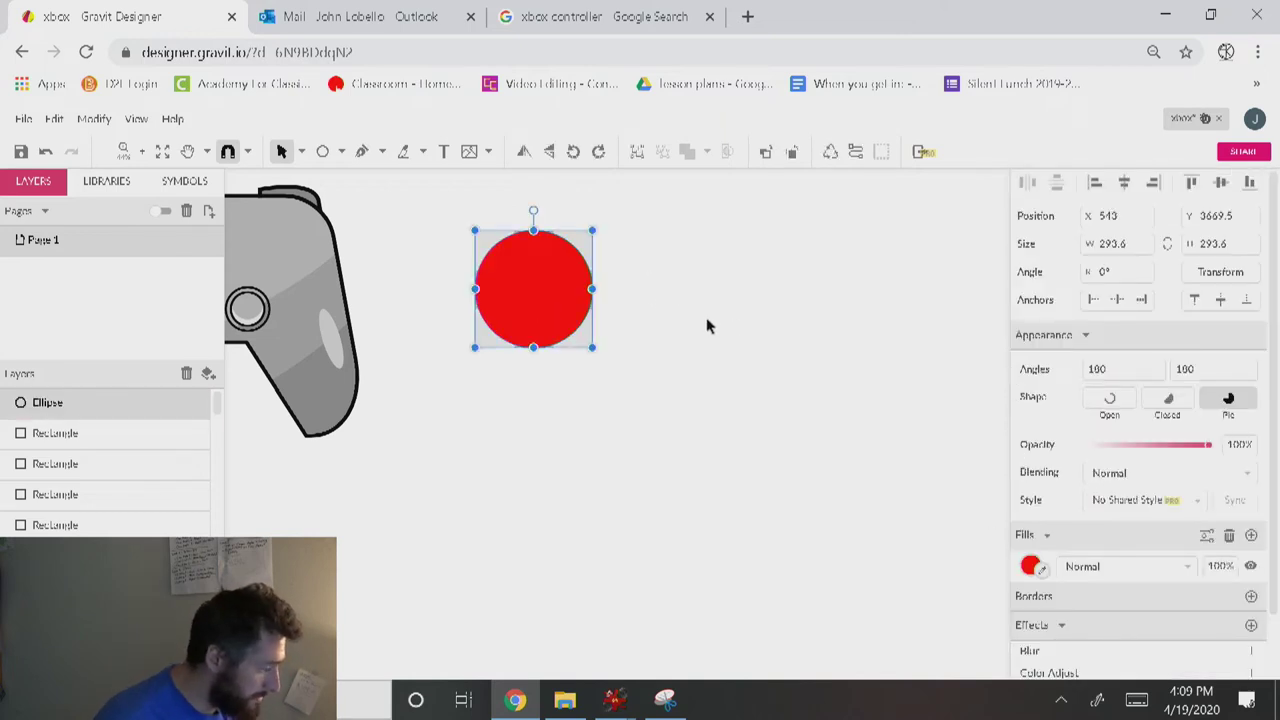
key(ctrl+d)
key(ctrl+d)
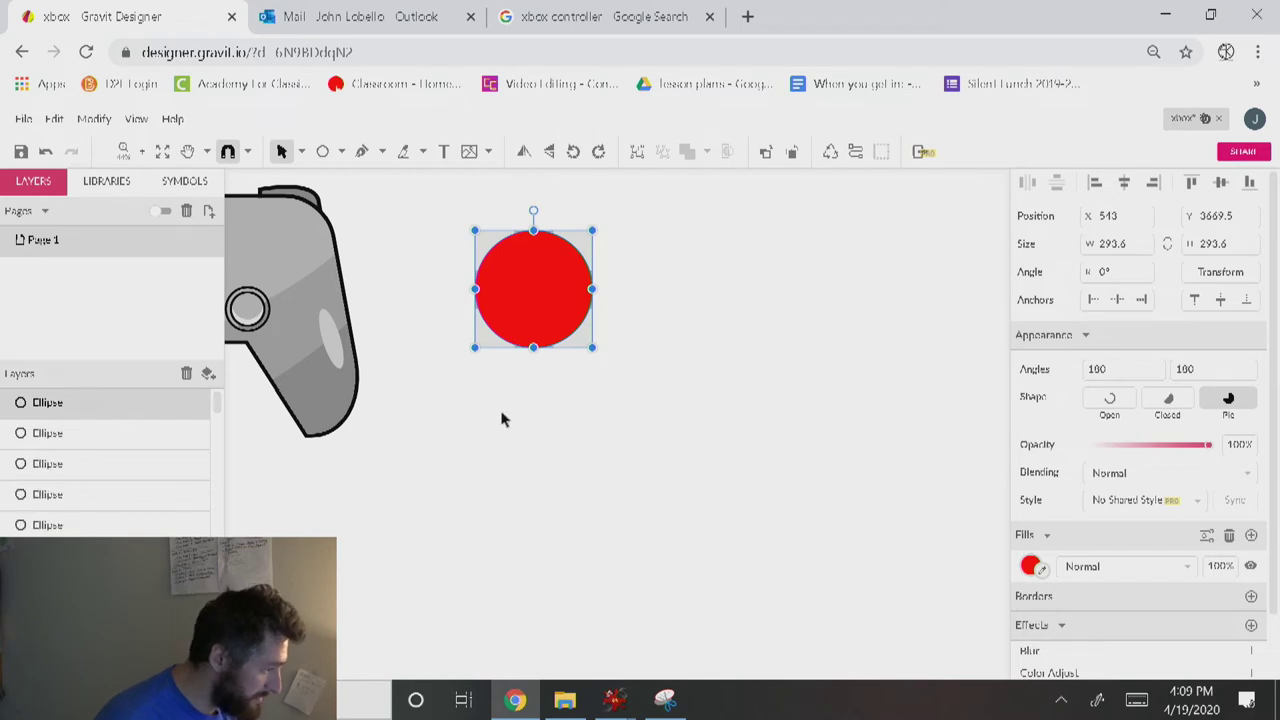
click(485, 410)
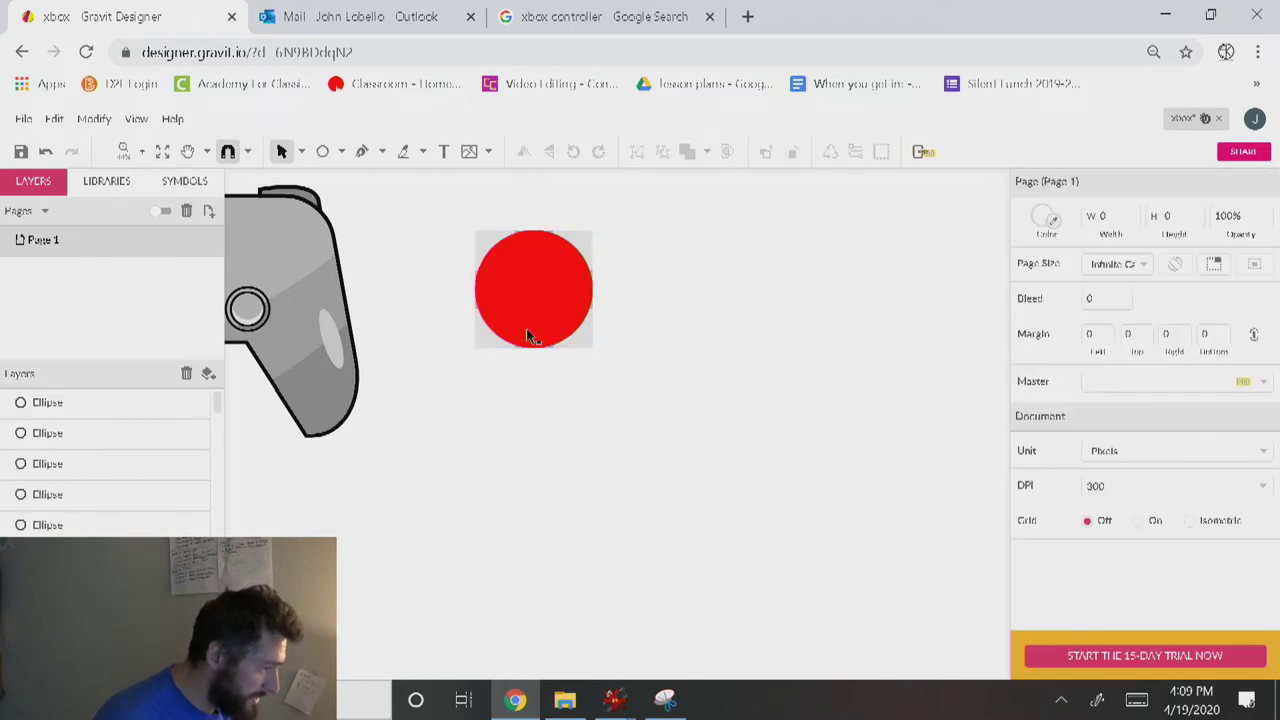
Intersect one red circle with the grid's top-left corner square to round its outer edge.
click(537, 270)
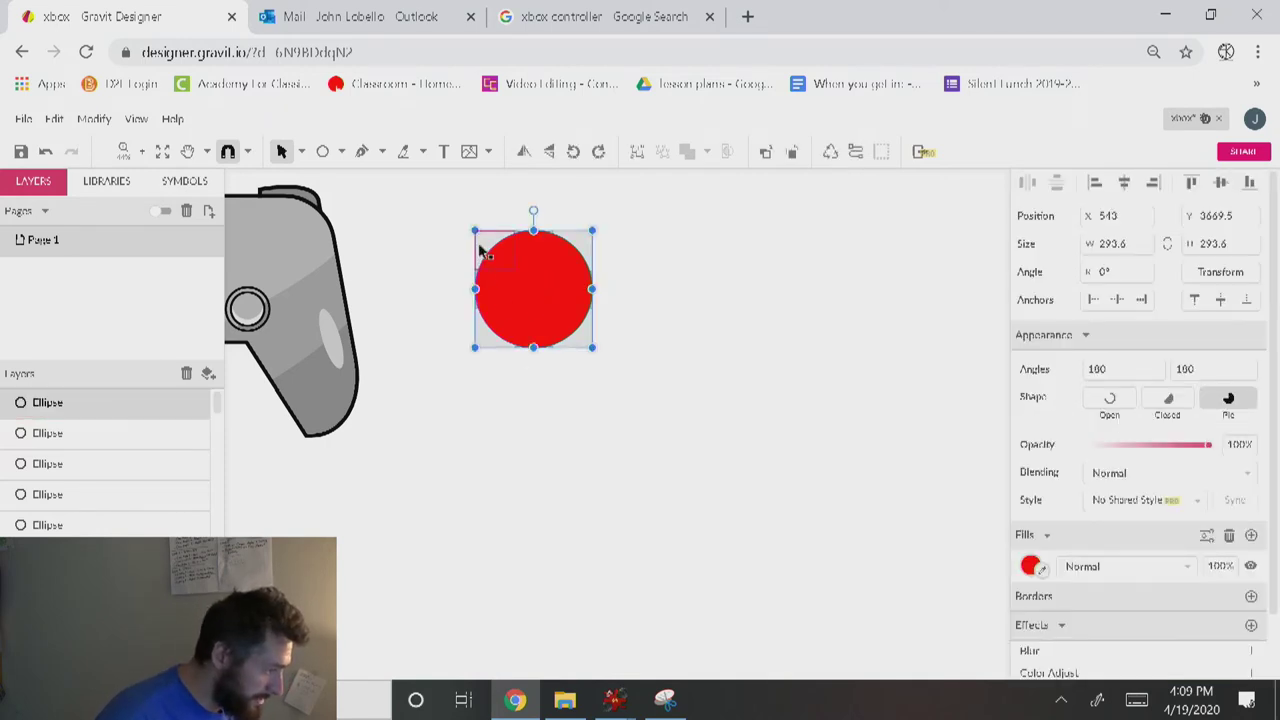
click(483, 253)
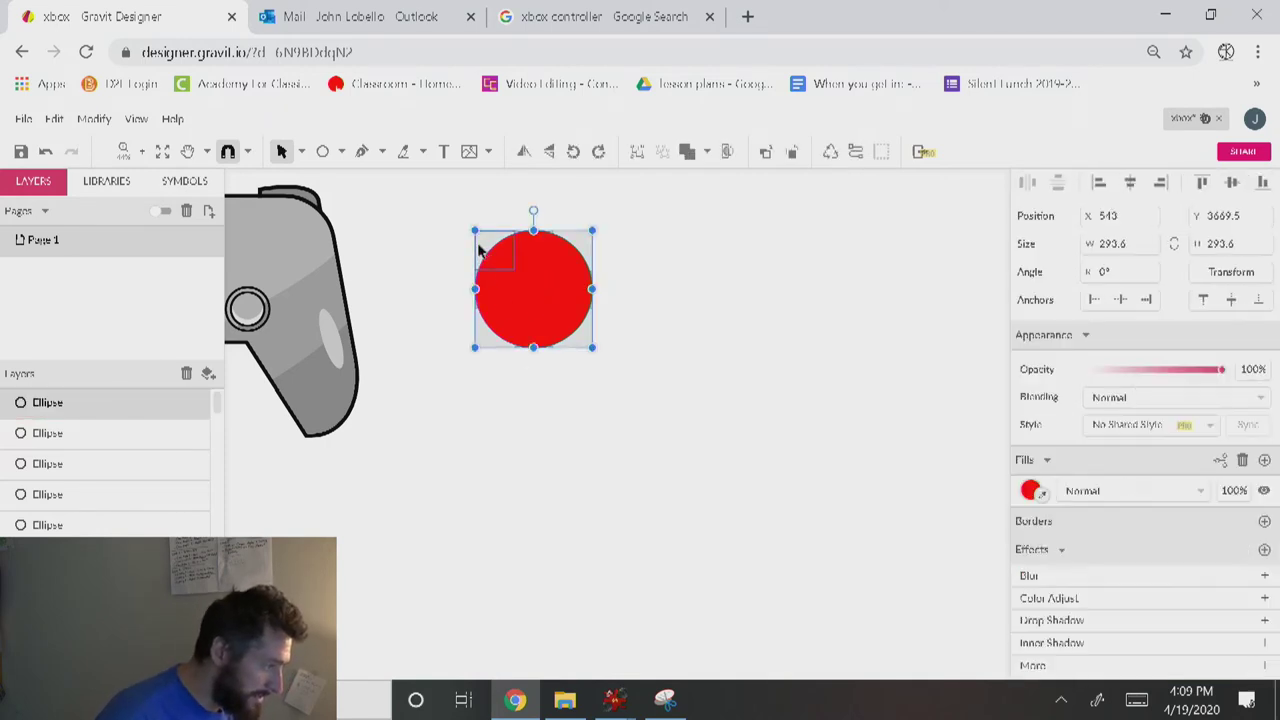
click(712, 155)
click(740, 224)
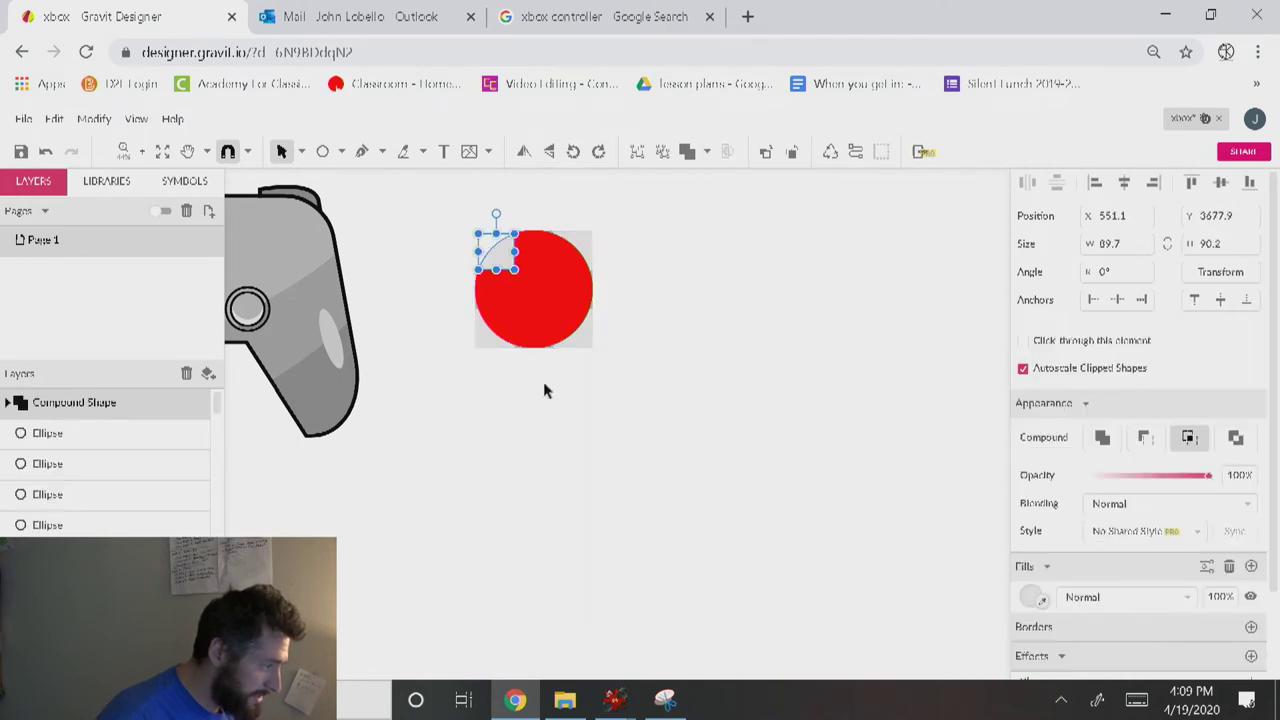
Intersect another red circle with the grid's top-right corner square.
click(558, 300)
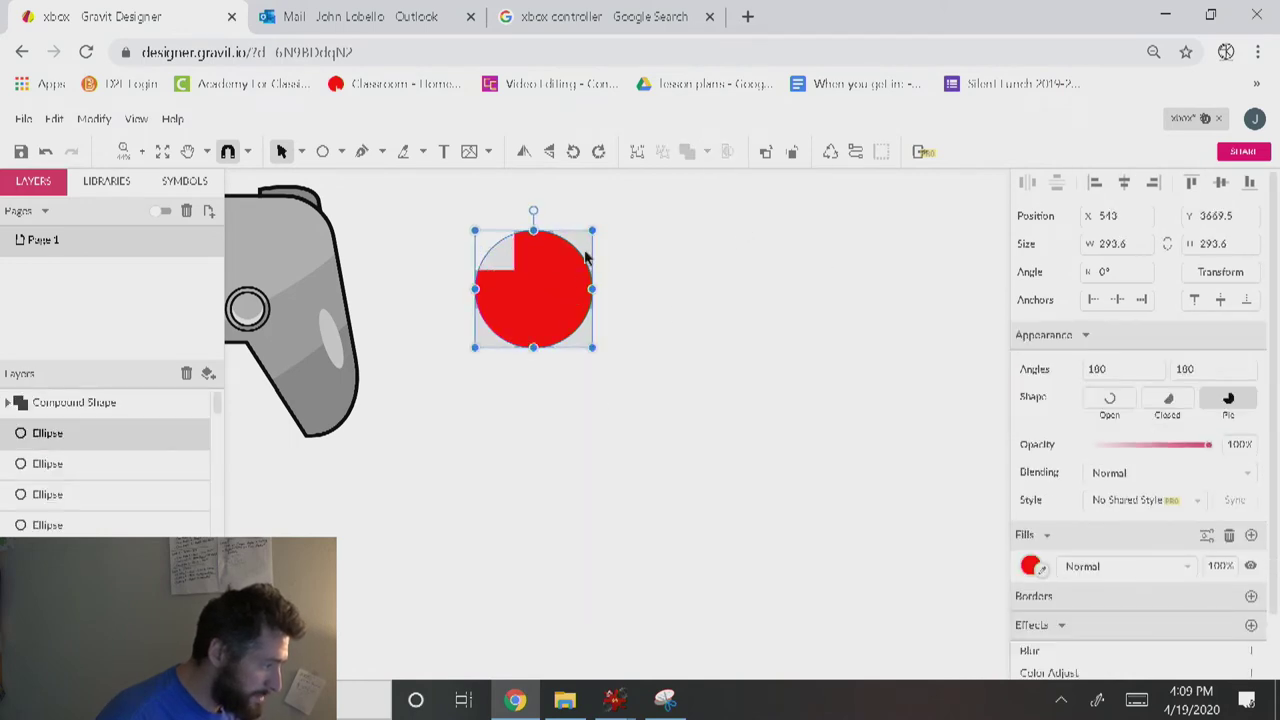
shift+click(590, 255)
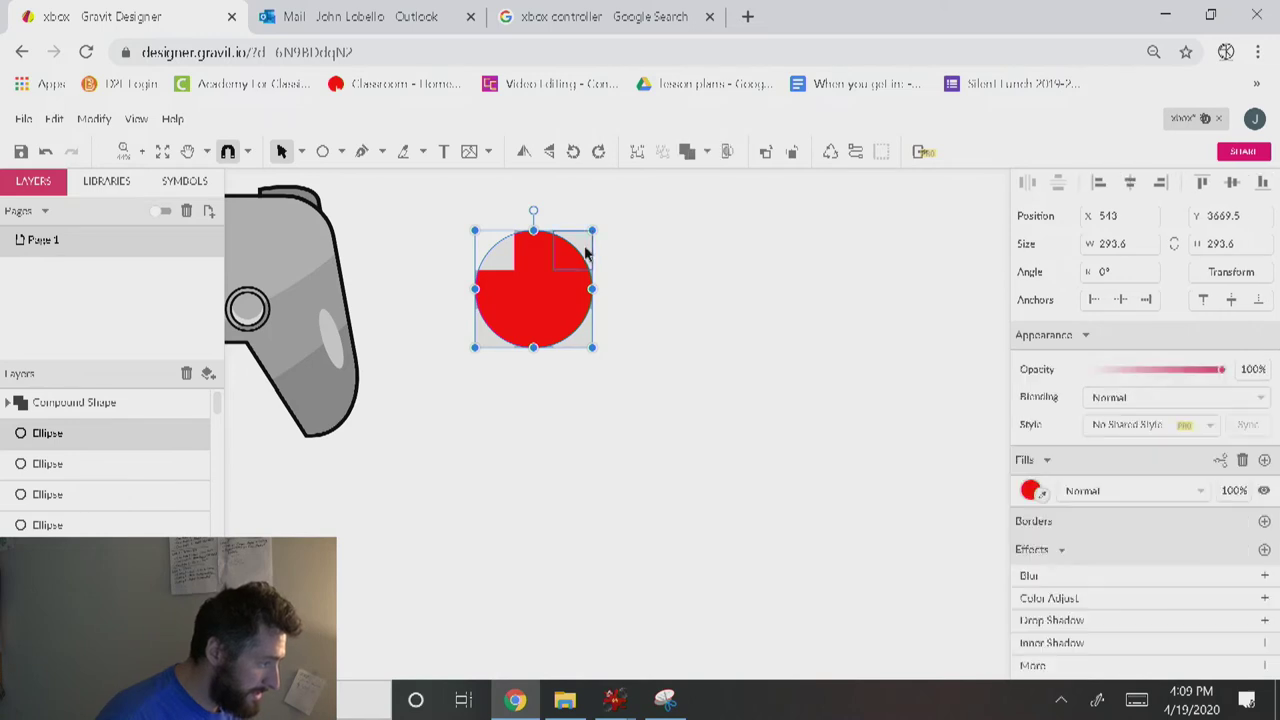
click(706, 153)
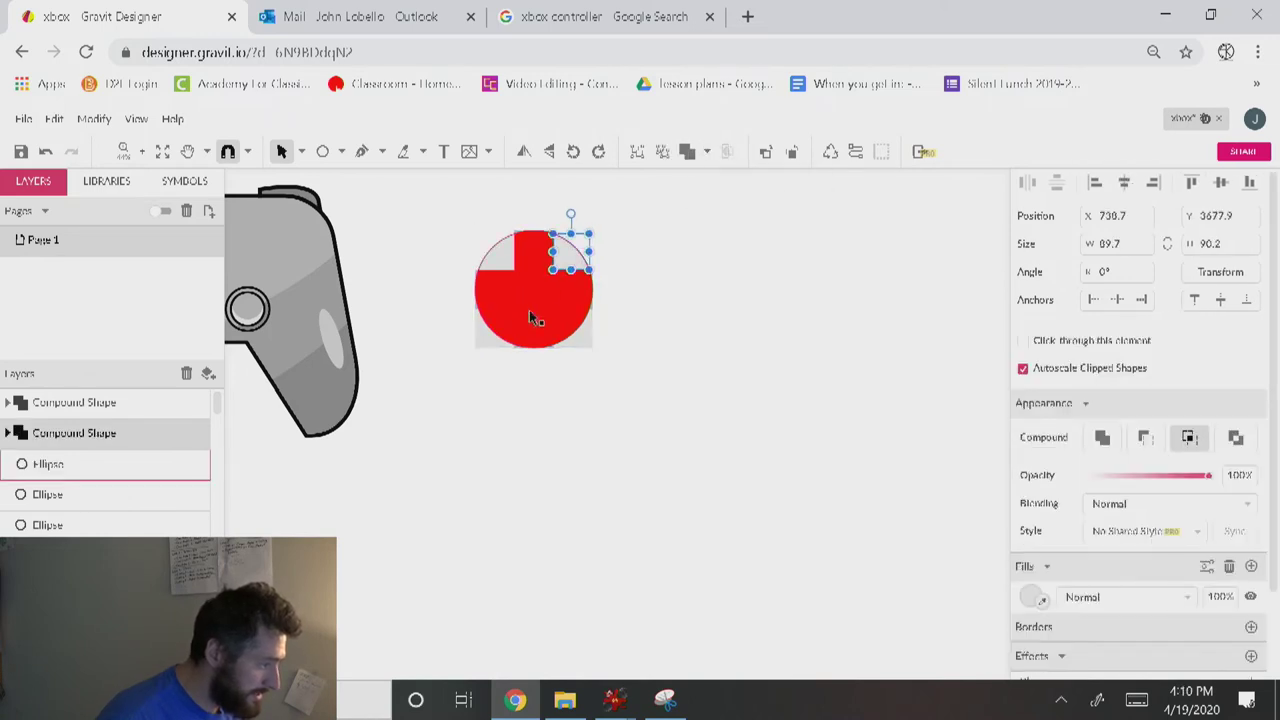
Intersect another red circle with the grid's bottom-right corner square.
click(575, 338)
shift+click(588, 348)
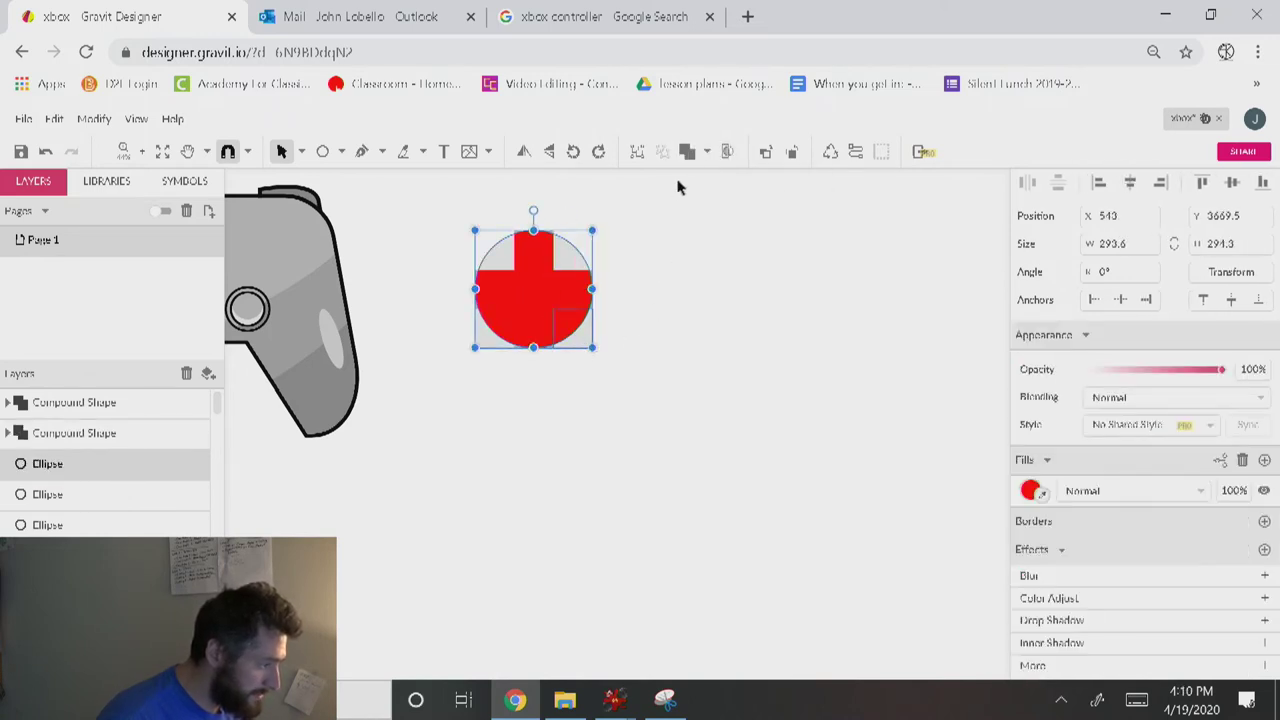
click(706, 153)
click(738, 226)
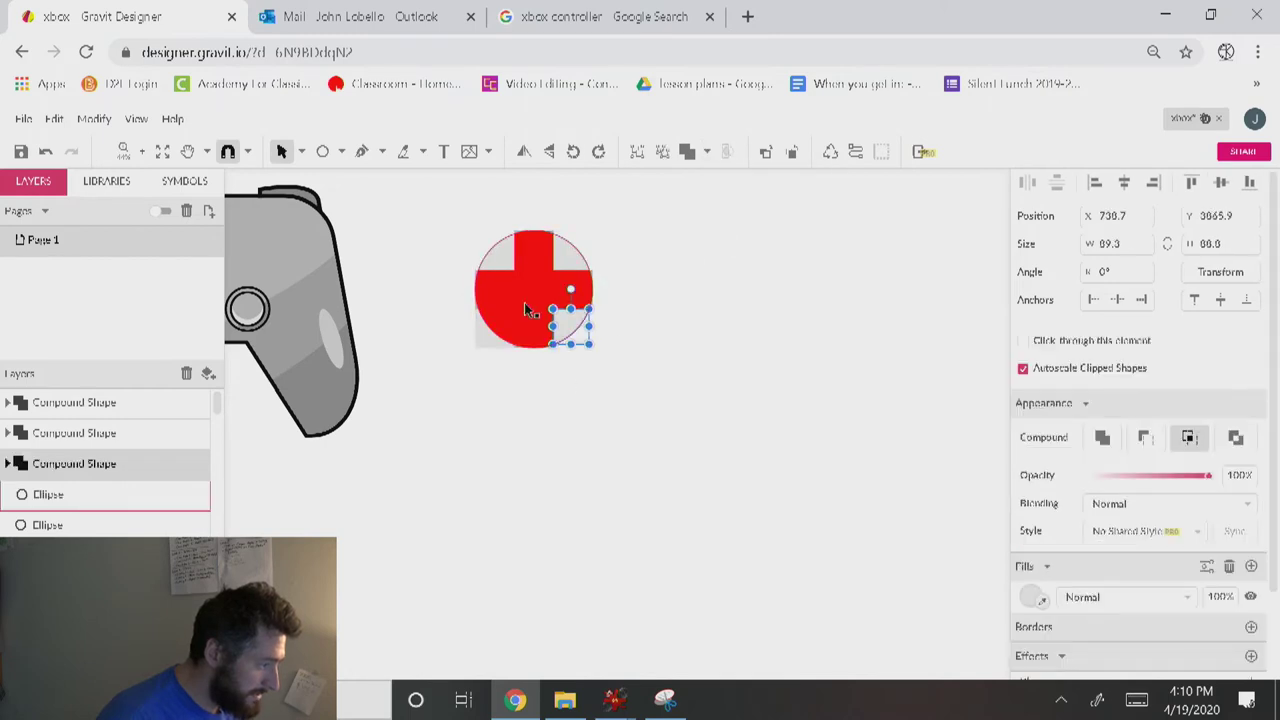
Intersect another red circle with the grid's bottom-left corner square to round its outer edge.
click(557, 302)
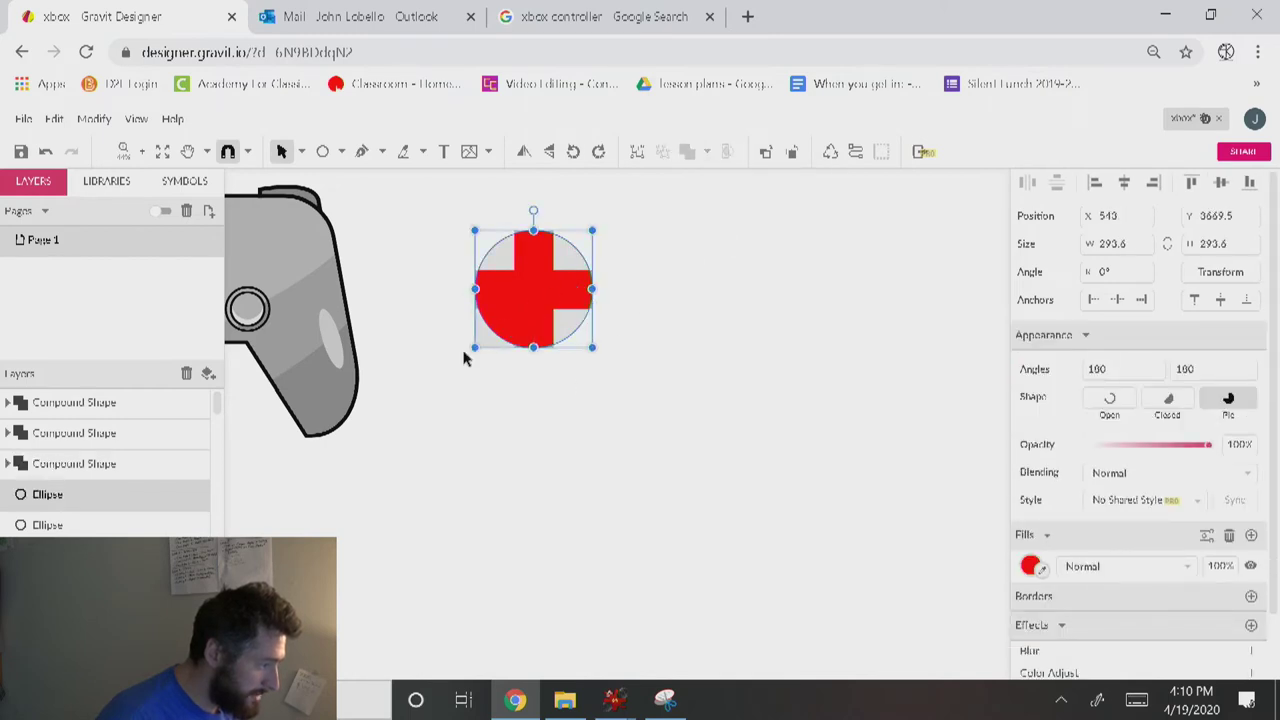
drag(492, 348, 492, 345)
click(706, 153)
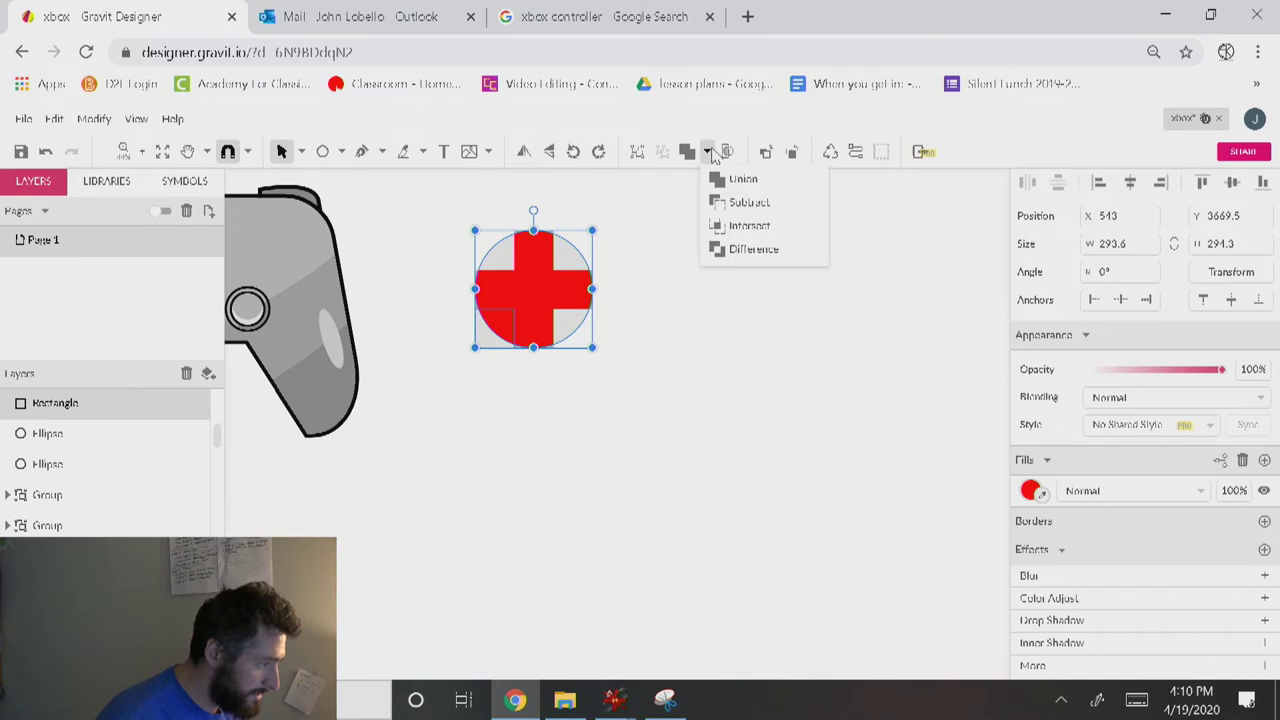
click(741, 228)
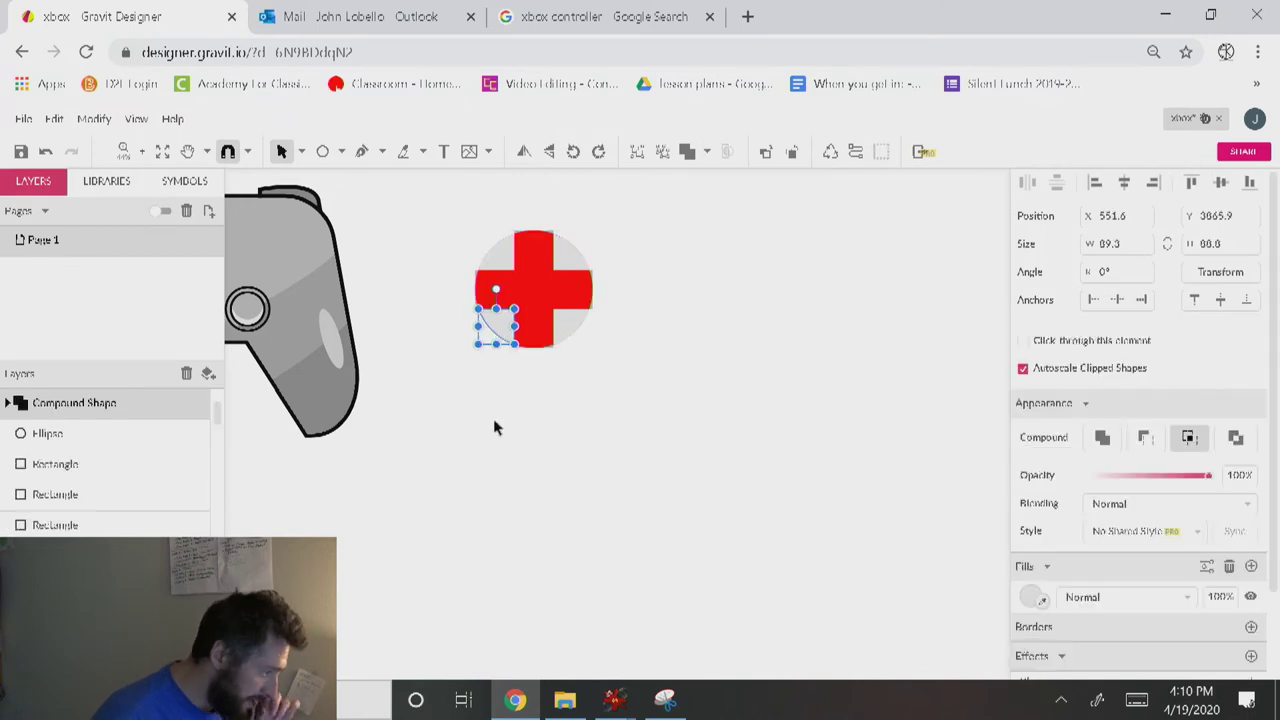
click(493, 418)
Bring the remaining red circle to the front, duplicate it in place and fill the copy with green (#00FF00).
click(538, 299)
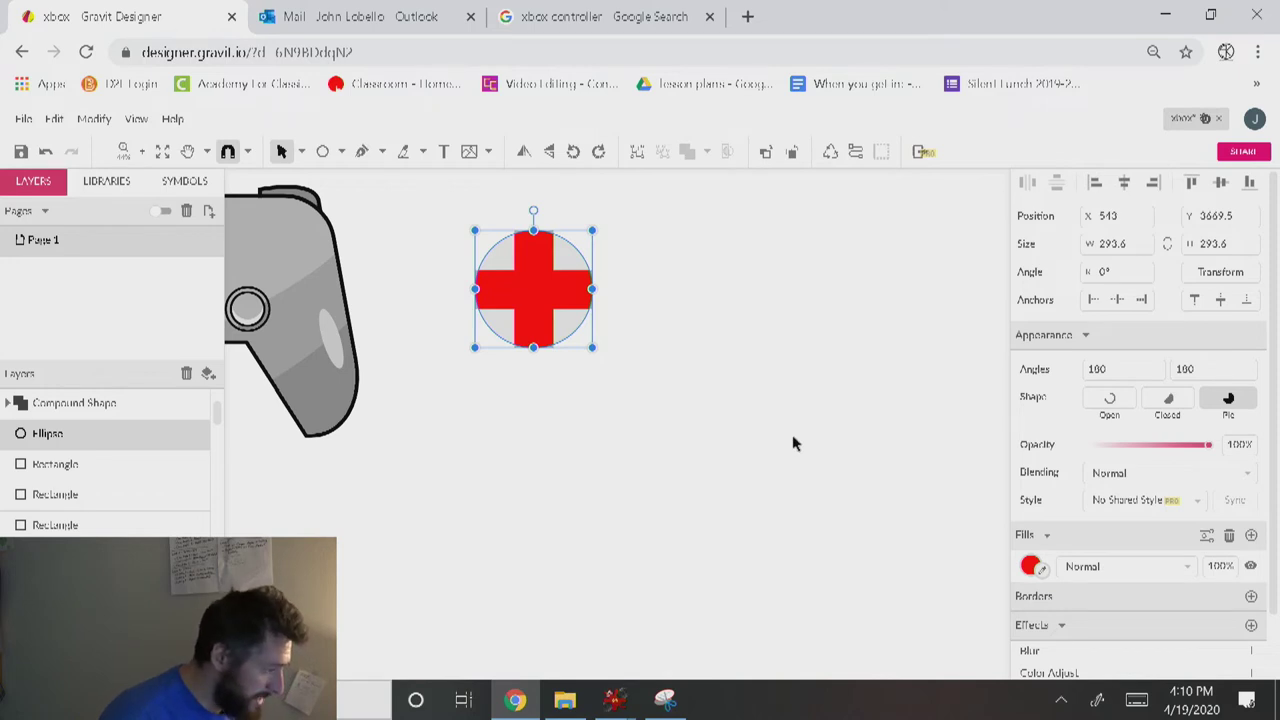
key(ctrl+shift+Up)
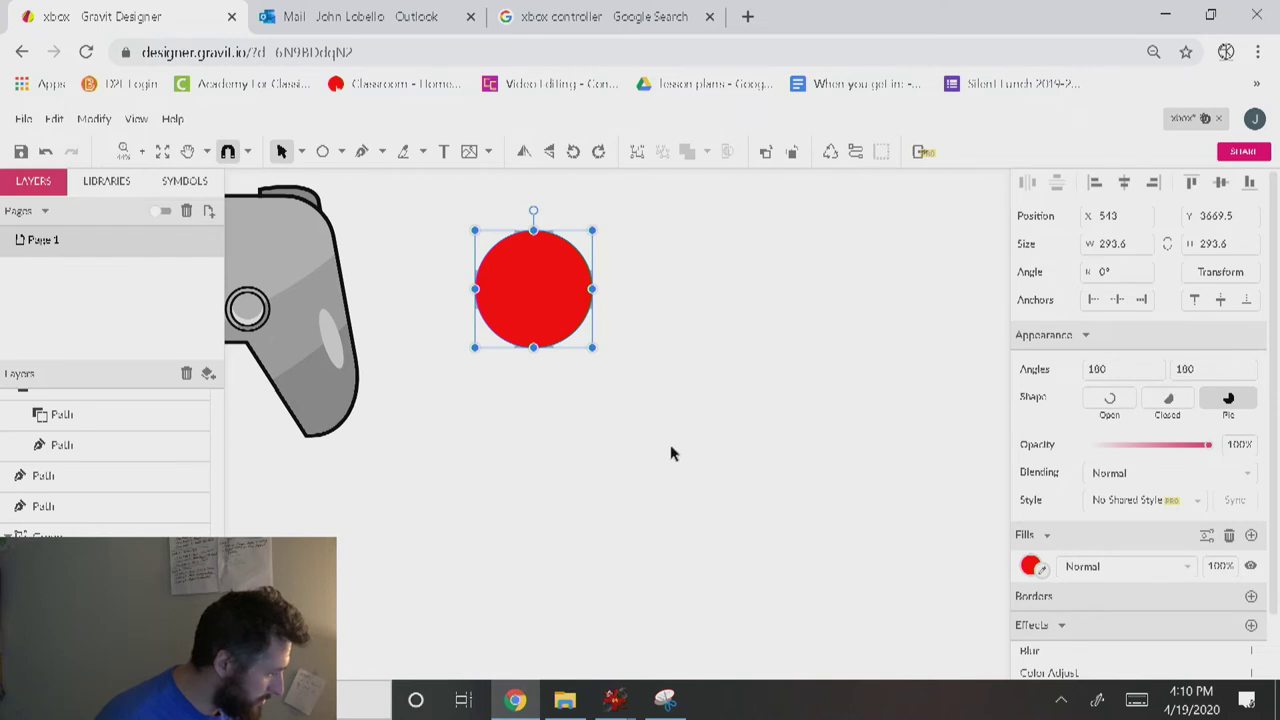
click(1032, 566)
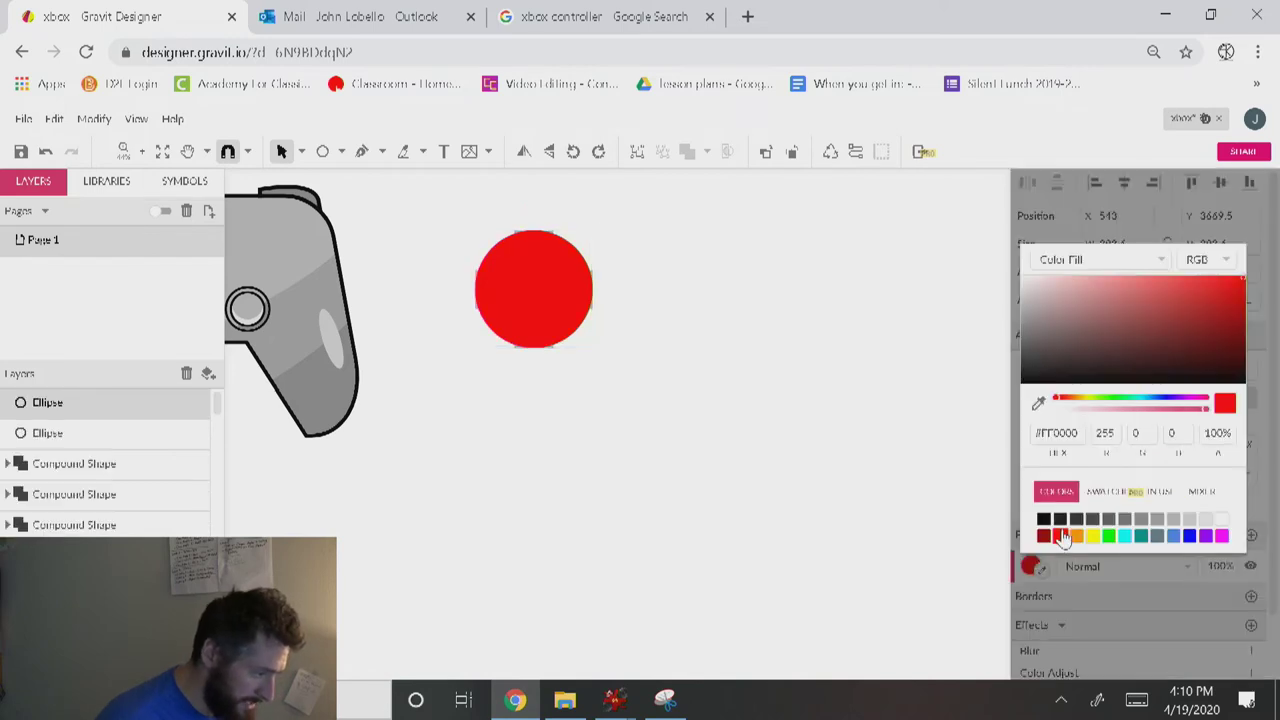
click(1108, 535)
click(670, 482)
Offset a copy of the green circle about 53 px up and left, and subtract it from the other green circle to form a crescent.
drag(545, 294, 529, 272)
shift+click(580, 309)
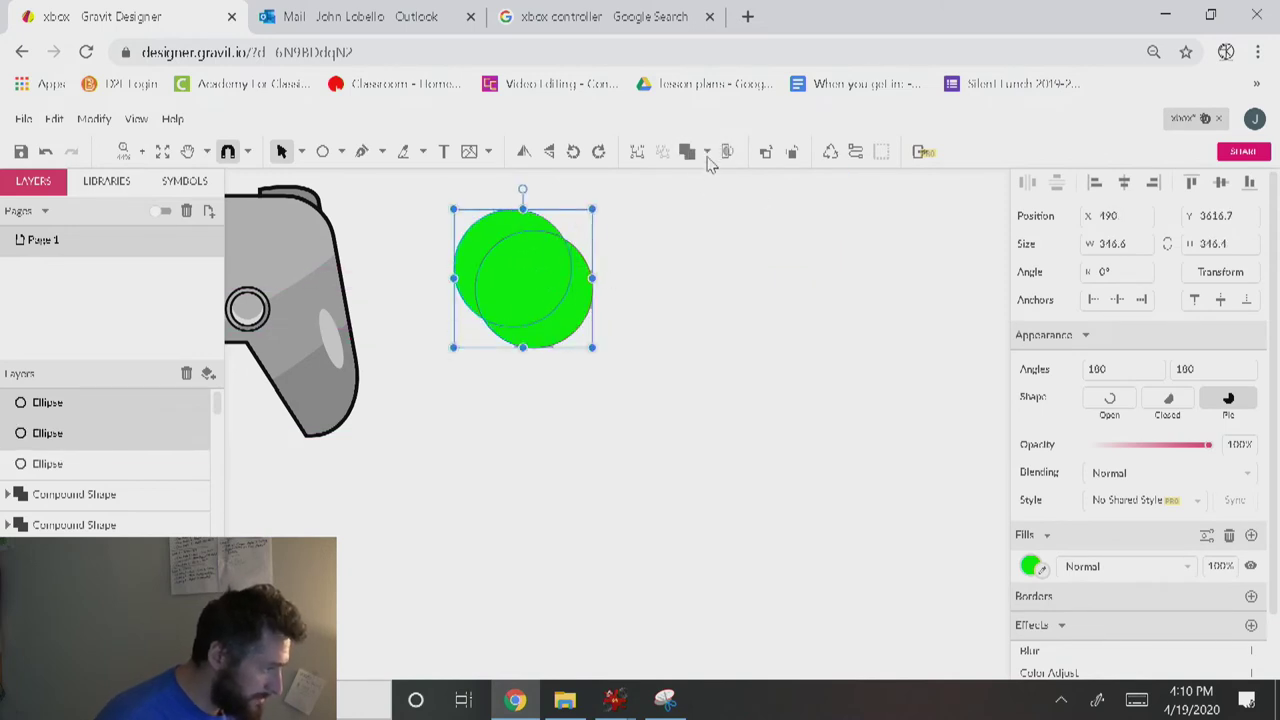
click(707, 153)
click(778, 202)
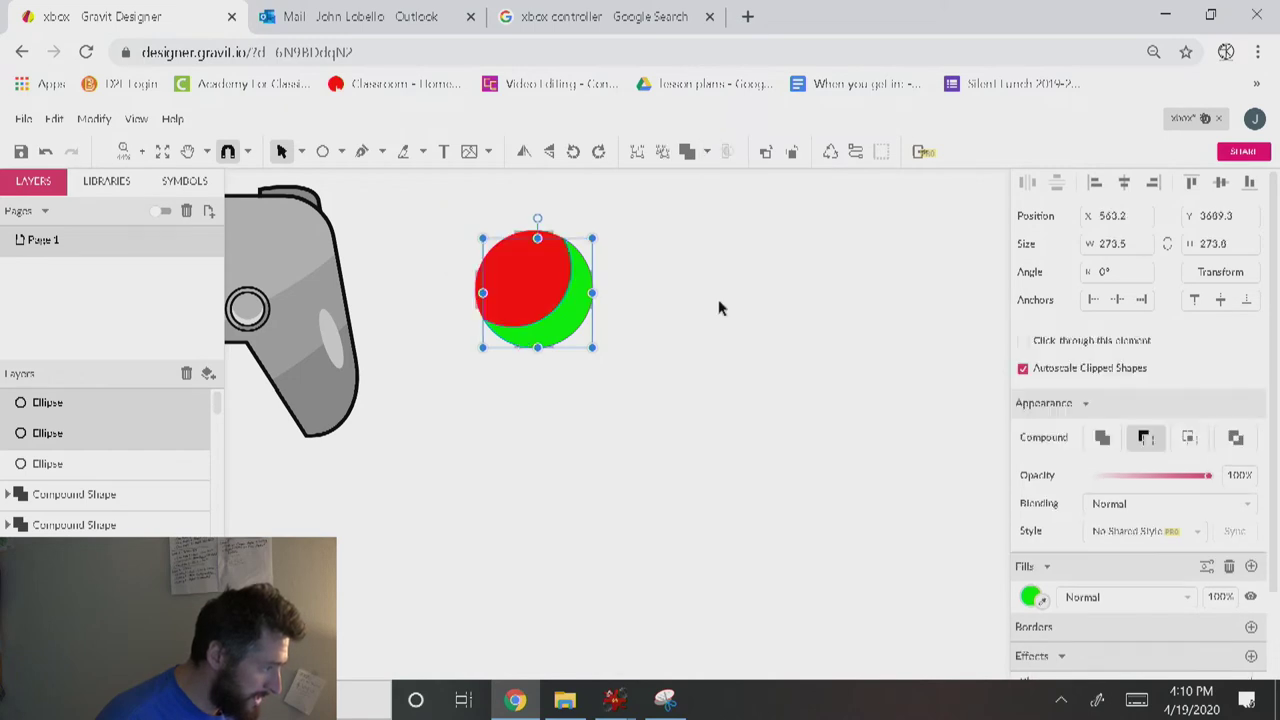
click(700, 392)
Fill the green crescent with white at 20% fill opacity.
click(568, 335)
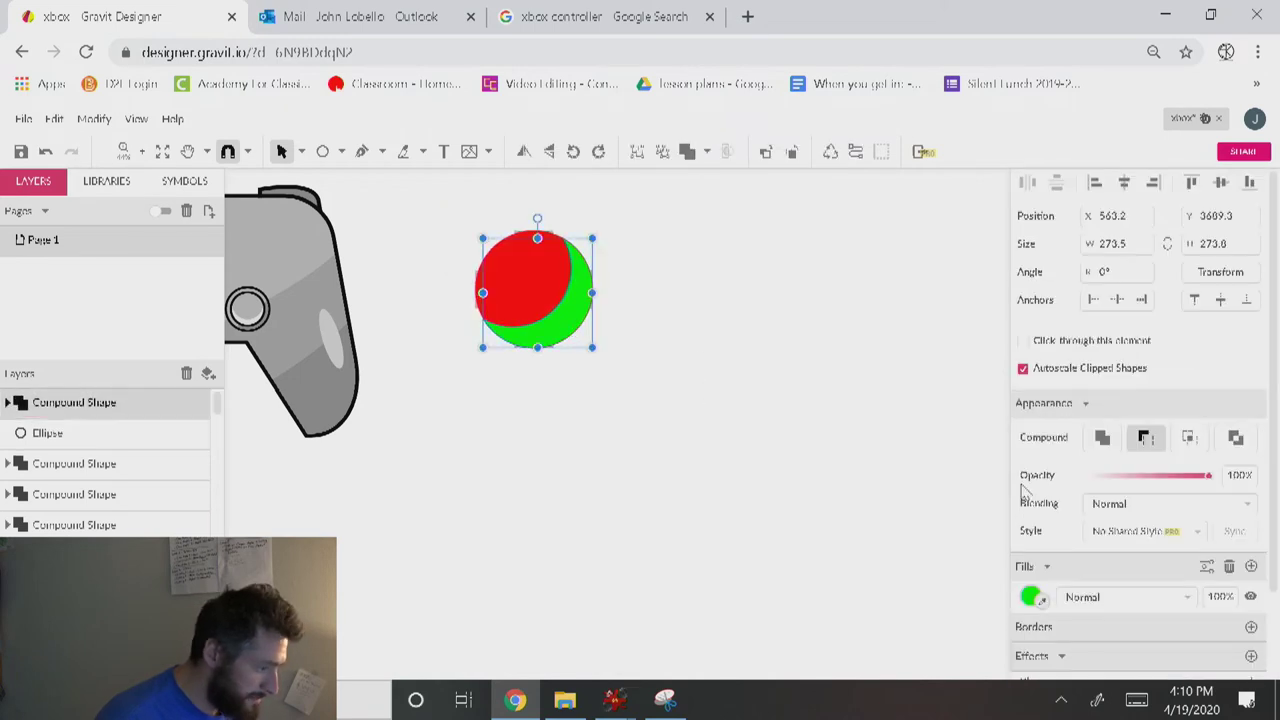
click(1030, 597)
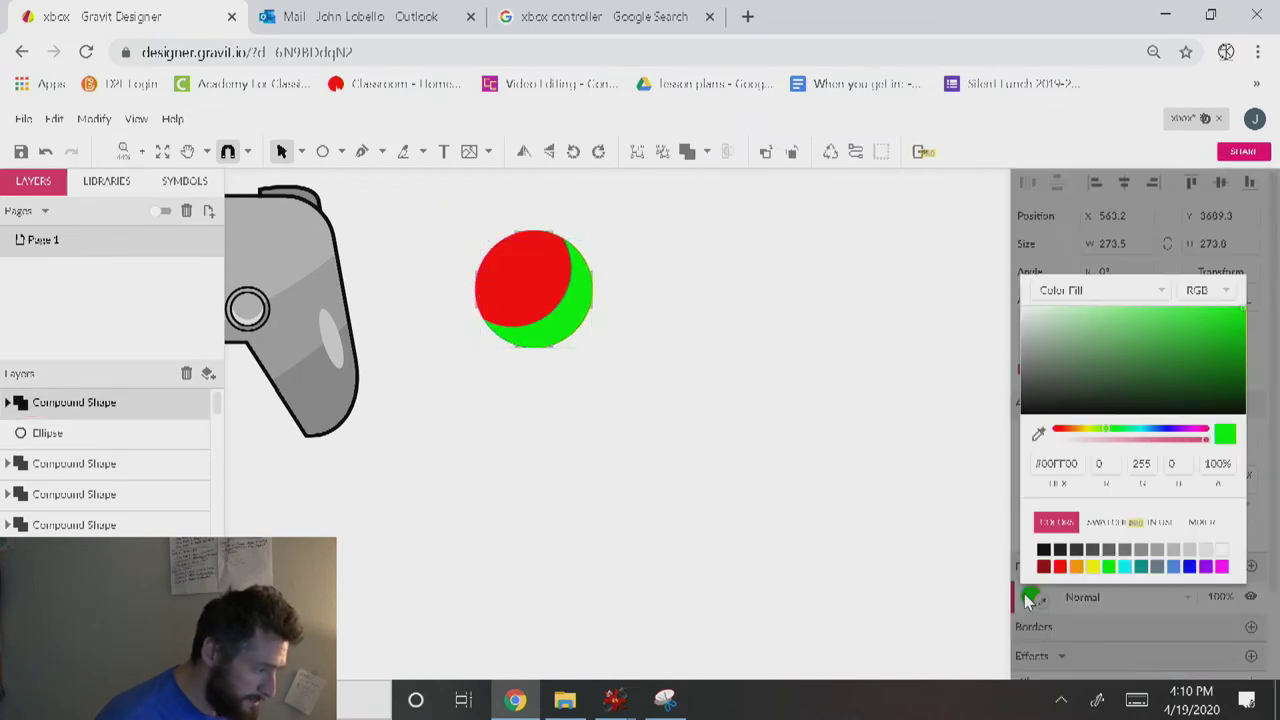
click(1222, 550)
click(1227, 598)
click(1227, 598)
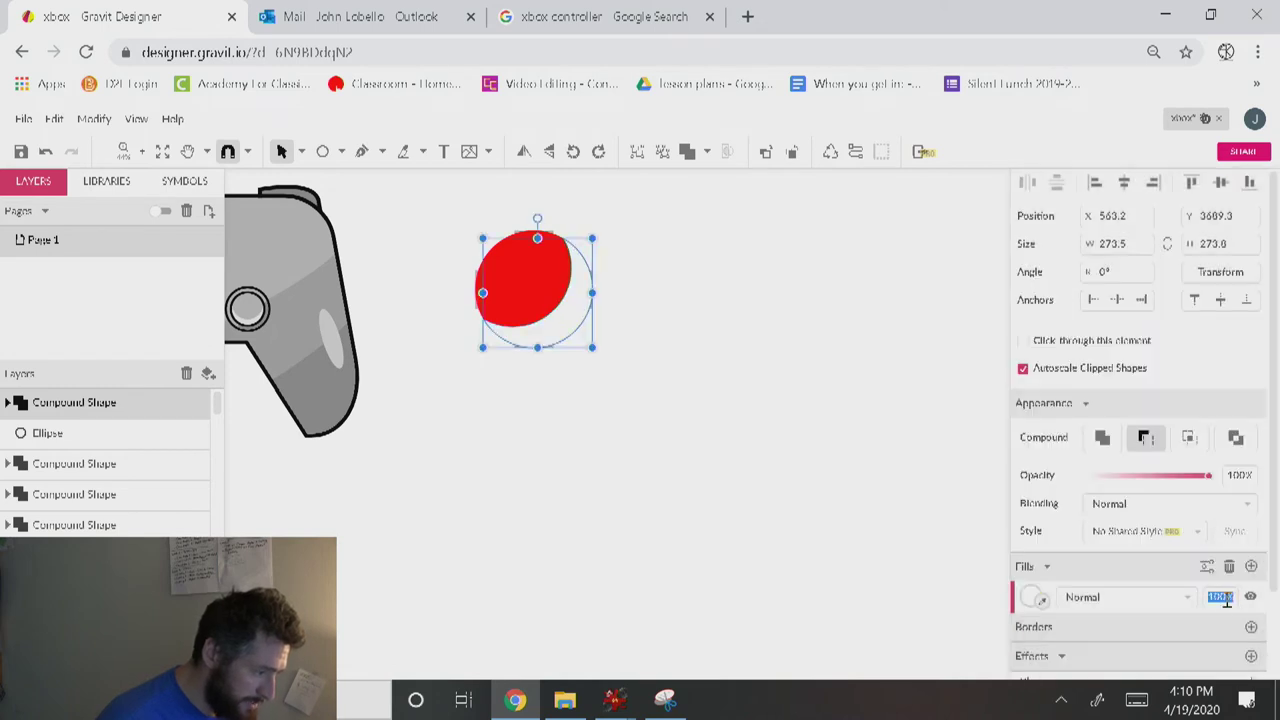
text(20)
key(Return)
click(584, 486)
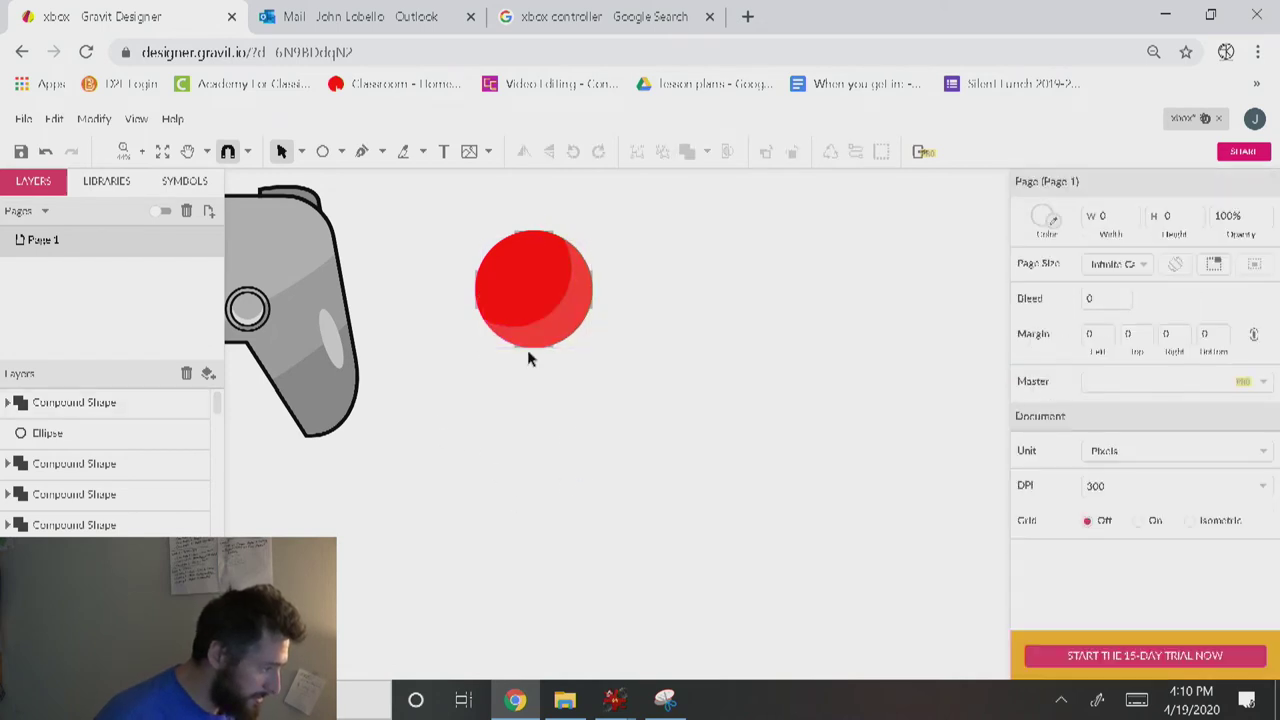
click(537, 291)
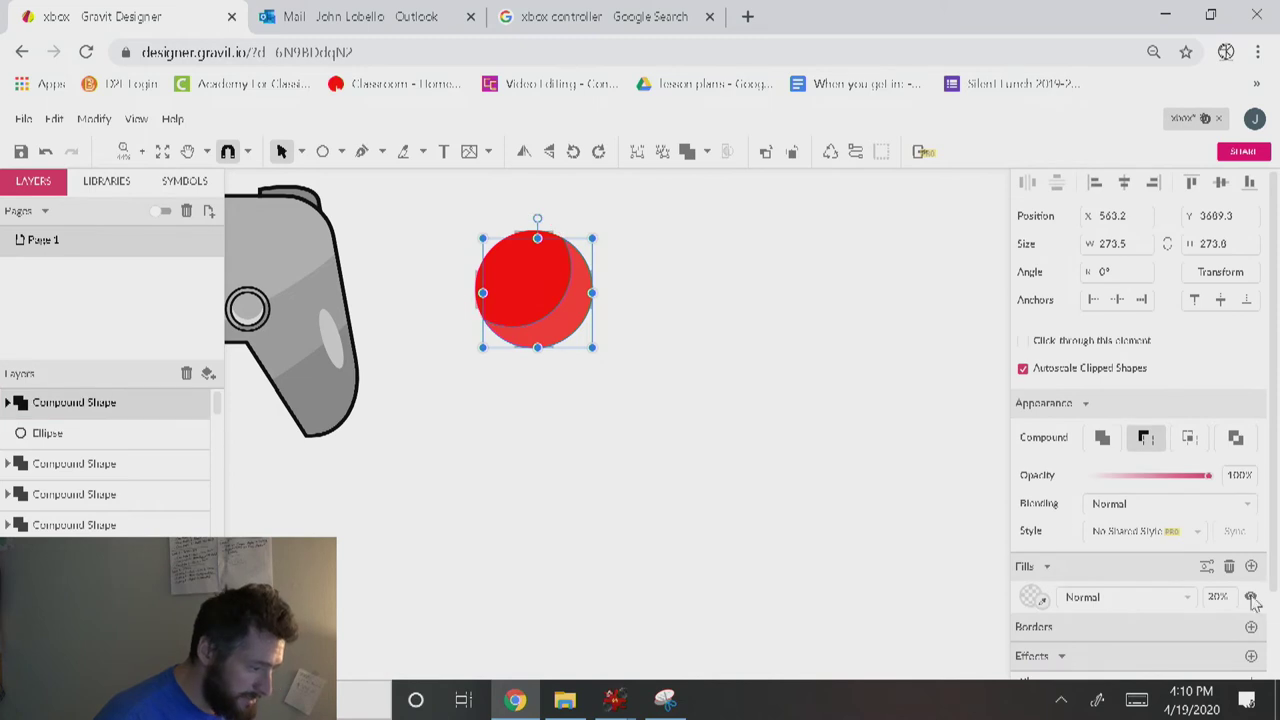
double_click(520, 276)
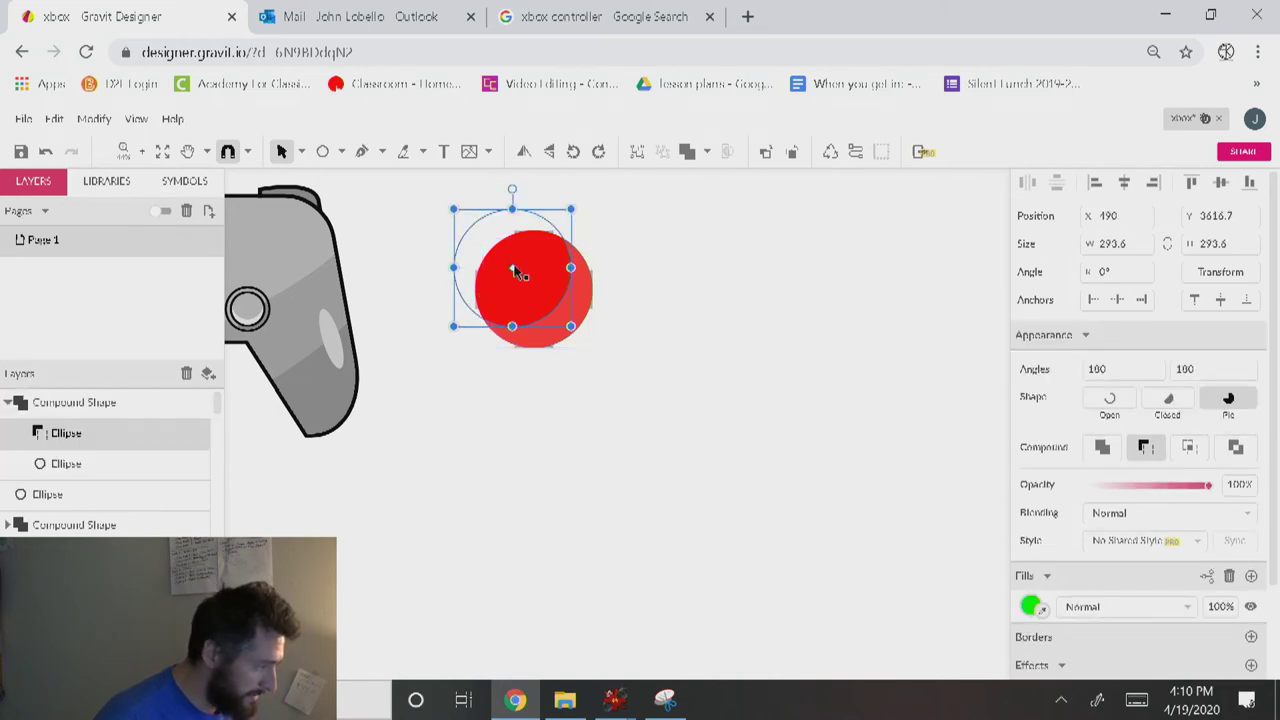
click(610, 252)
click(550, 244)
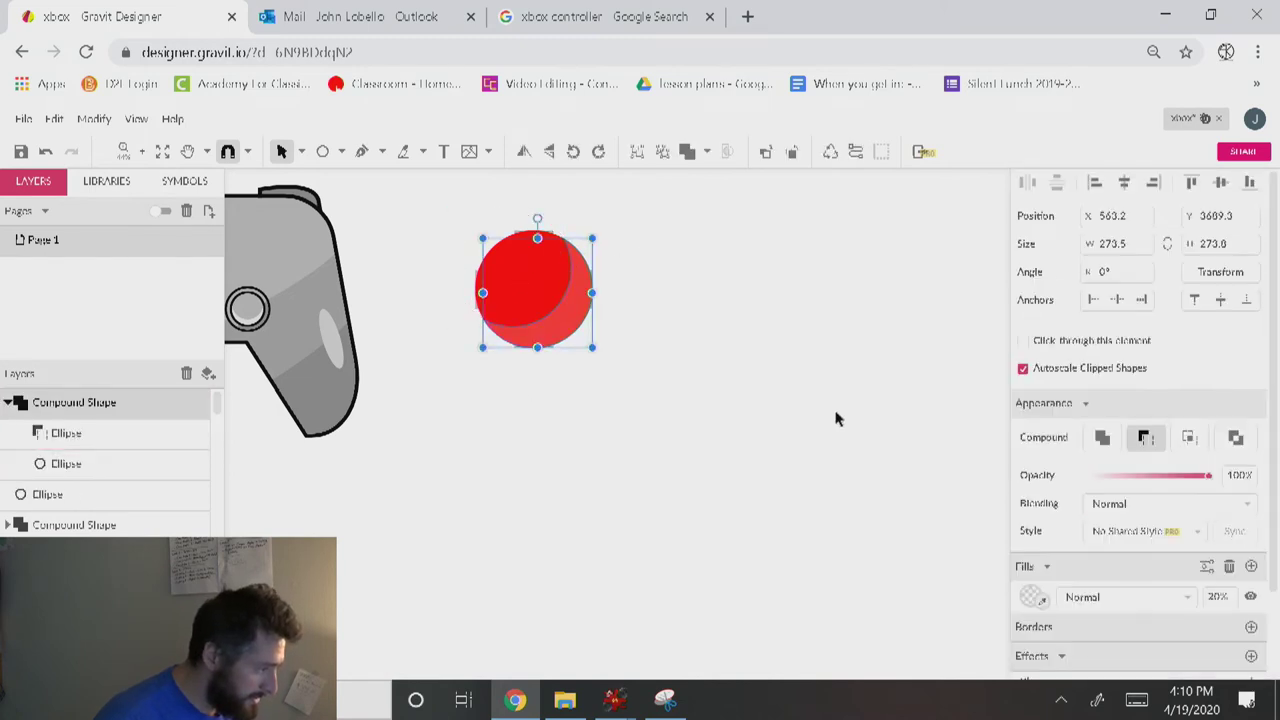
double_click(512, 300)
click(509, 256)
double_click(512, 262)
click(647, 330)
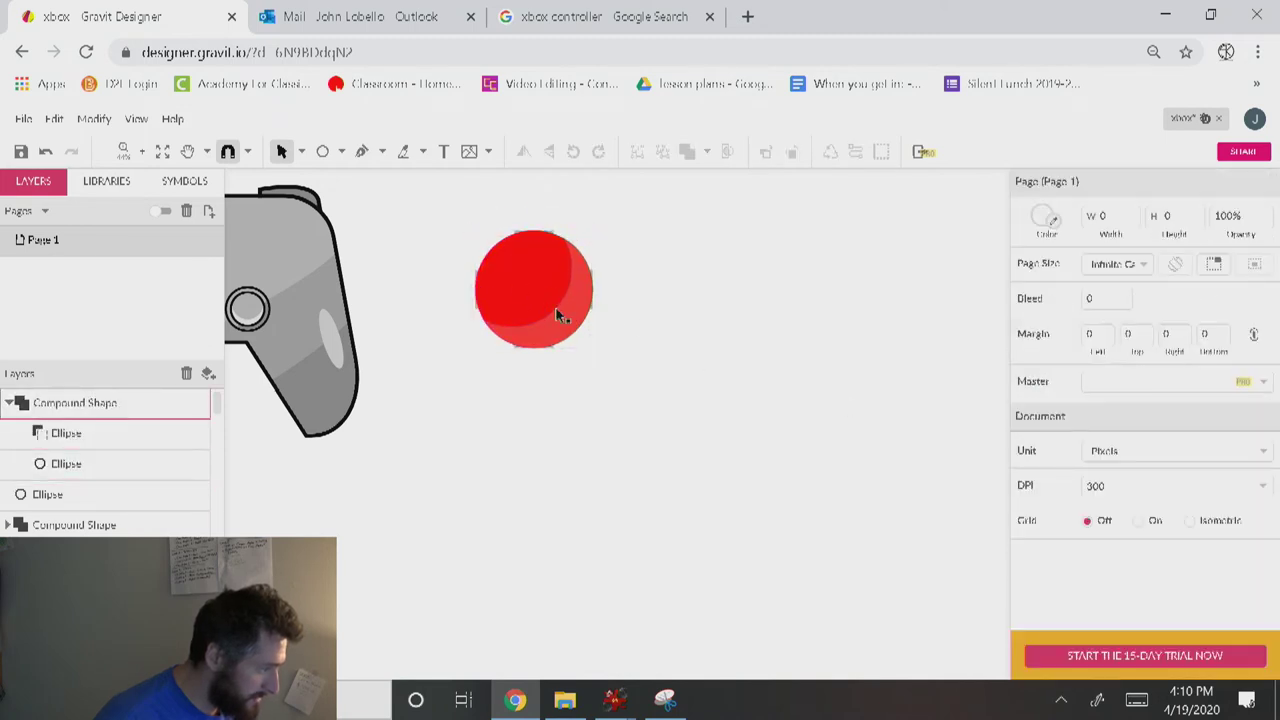
Convert the translucent crescent compound shape into a plain path.
click(575, 322)
click(94, 118)
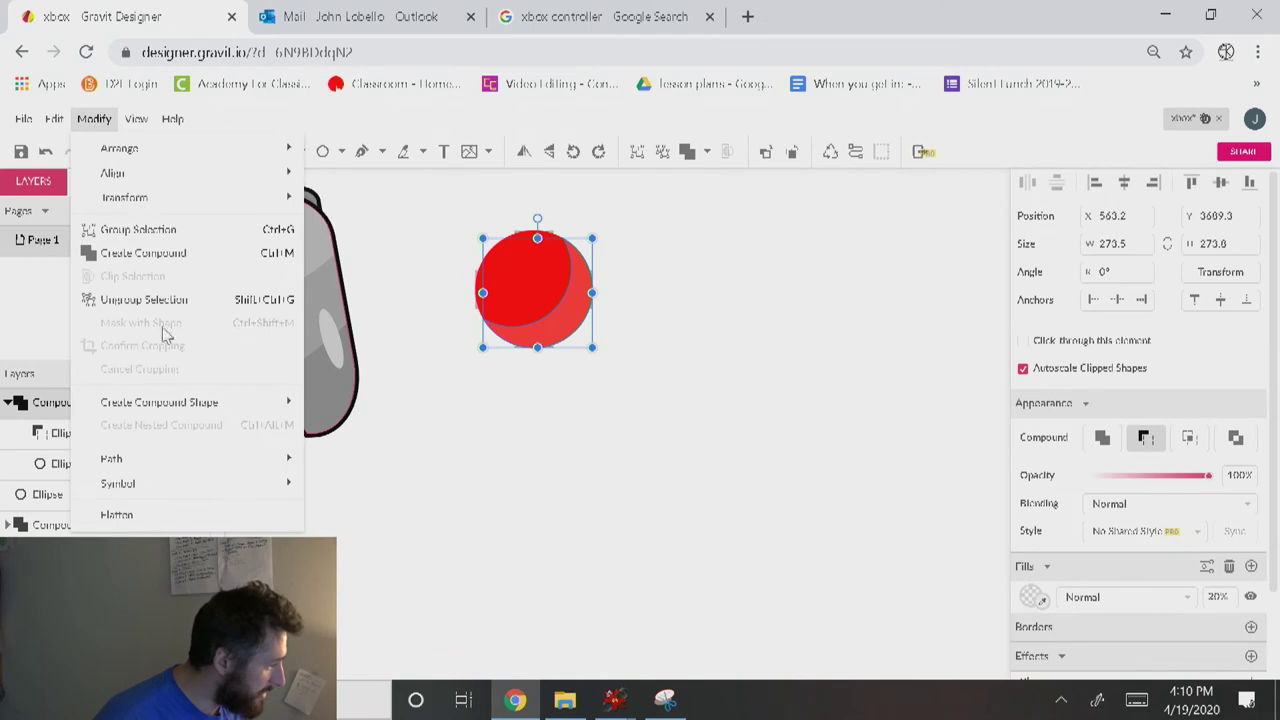
mouse_move(170, 456)
click(402, 408)
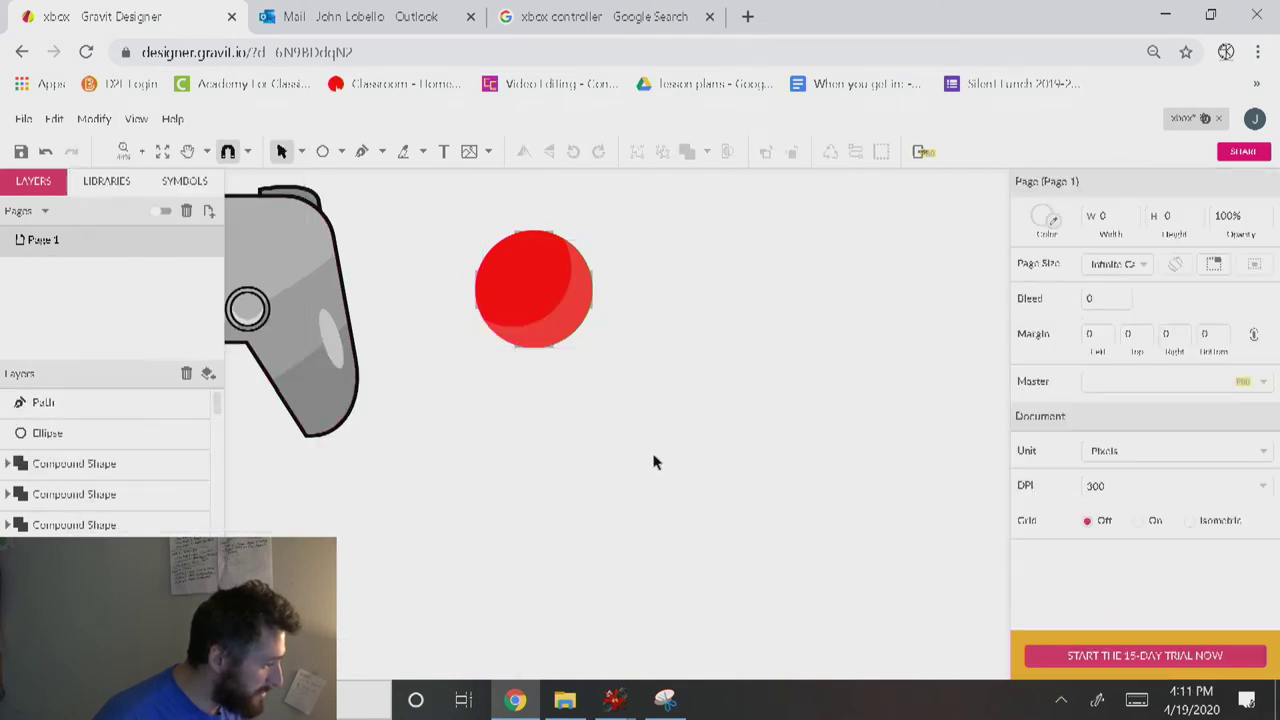
Hide the red circle's fill and add a black border to it as the directional pad's outline.
click(528, 287)
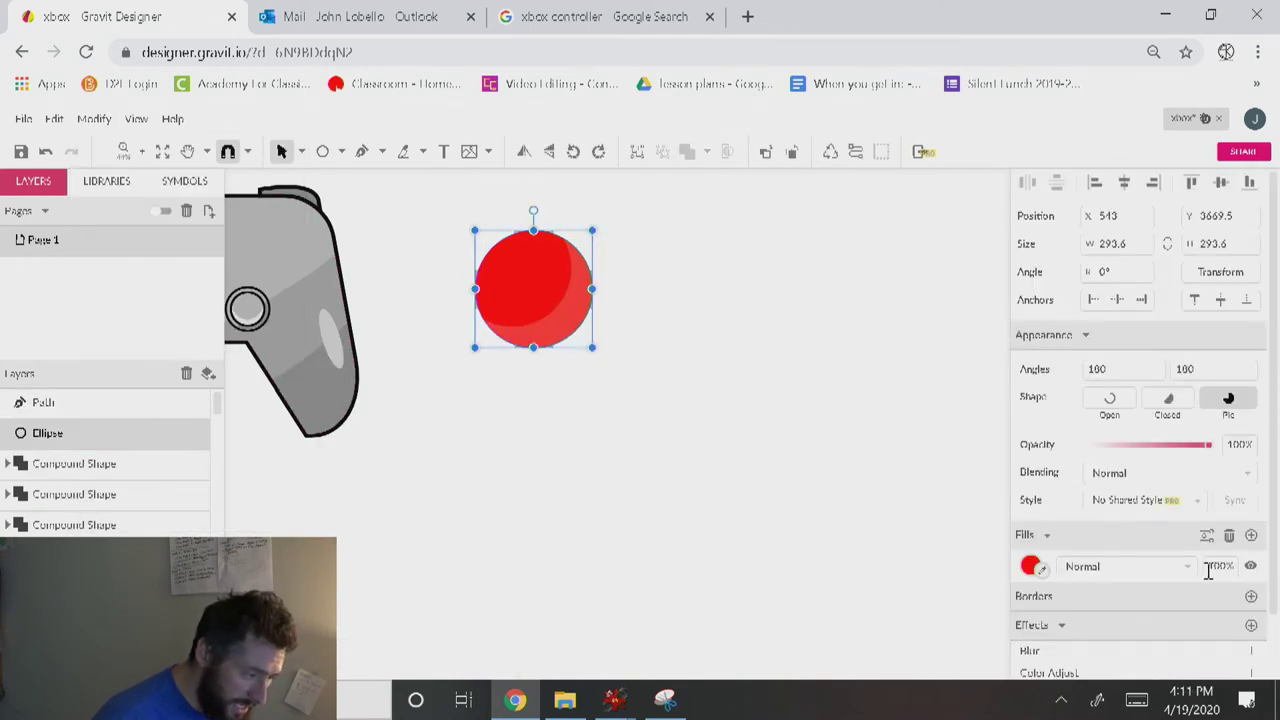
click(1250, 566)
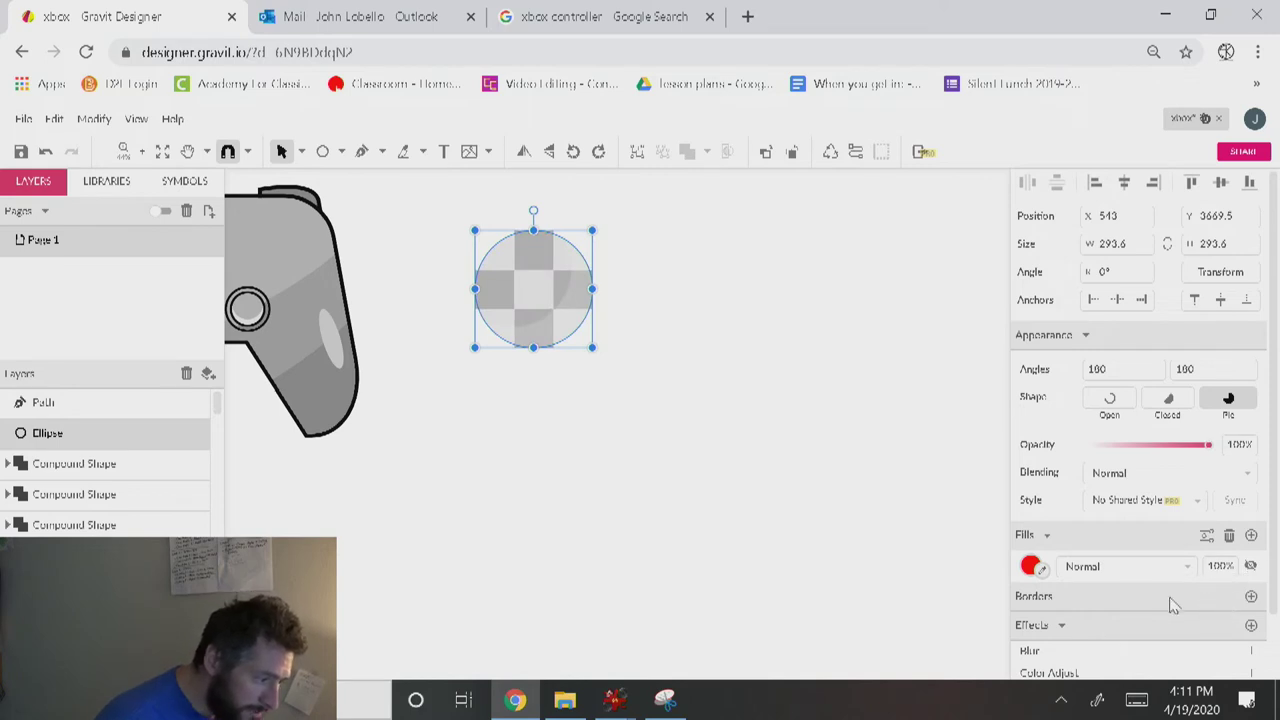
click(1250, 596)
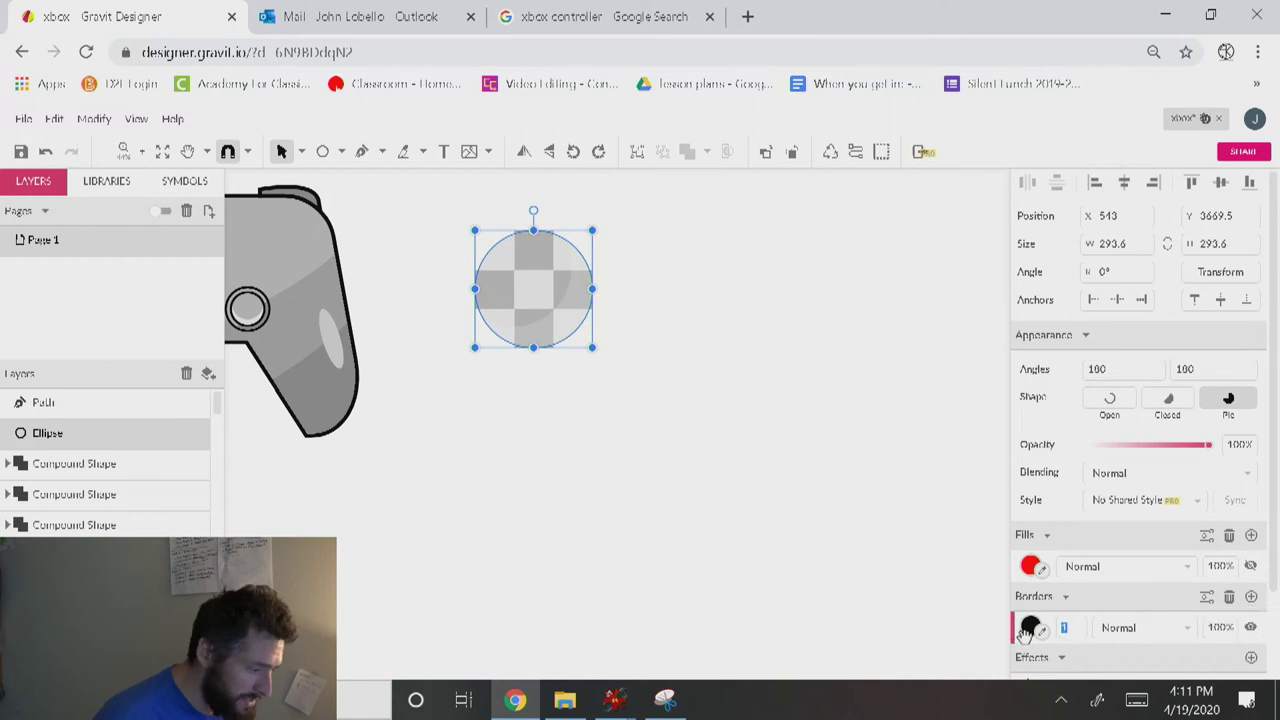
click(577, 430)
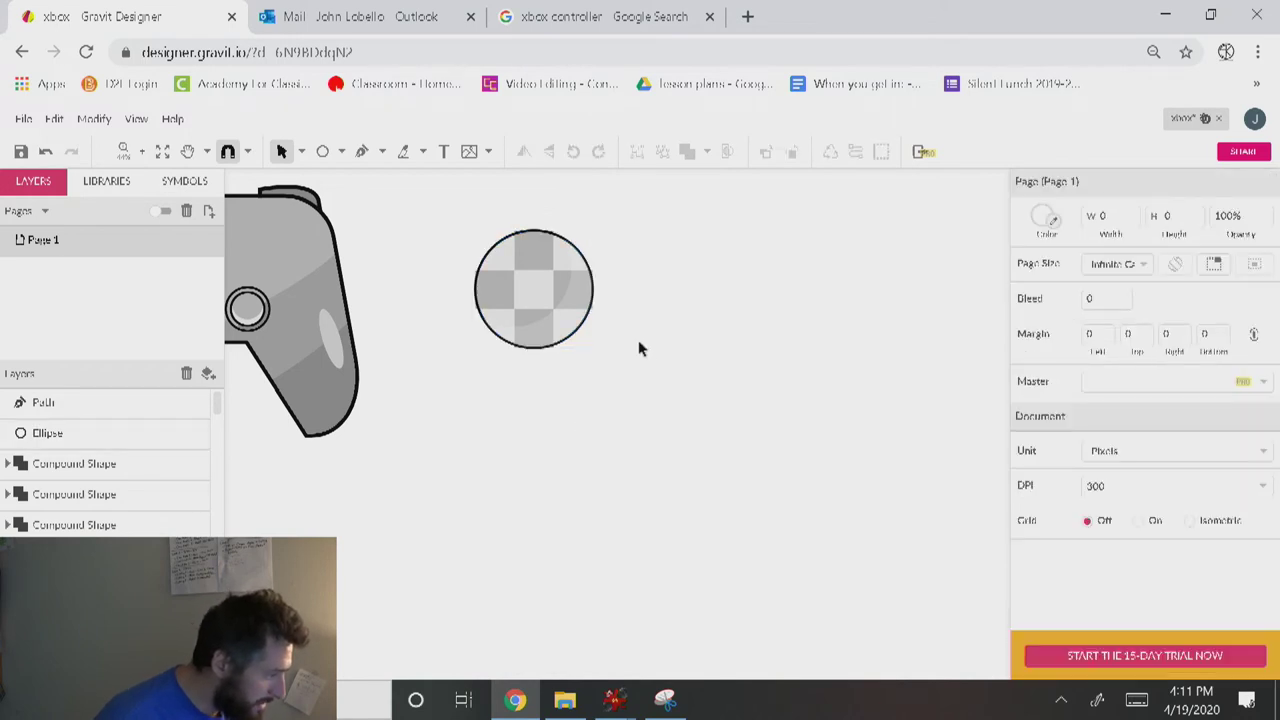
Scale all directional pad shapes together to about 102 px and place them on the controller's lower left, beneath the left thumbstick.
drag(615, 351, 452, 195)
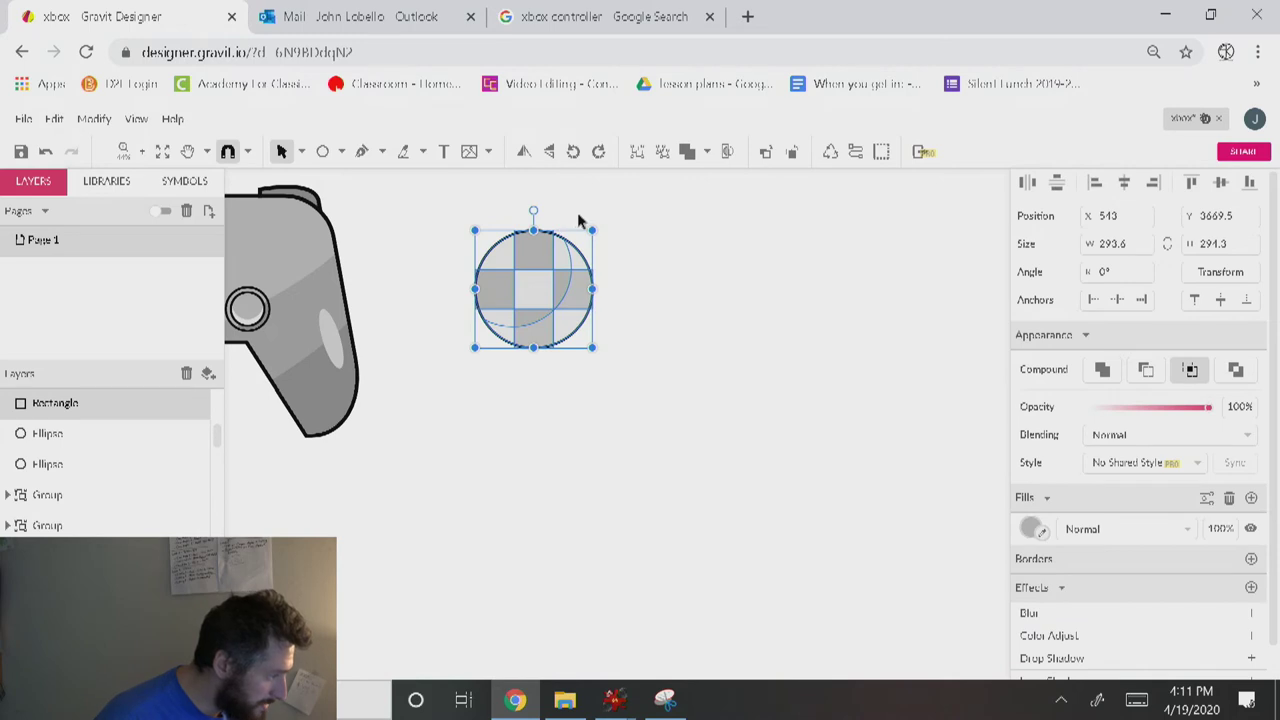
drag(593, 230, 420, 346)
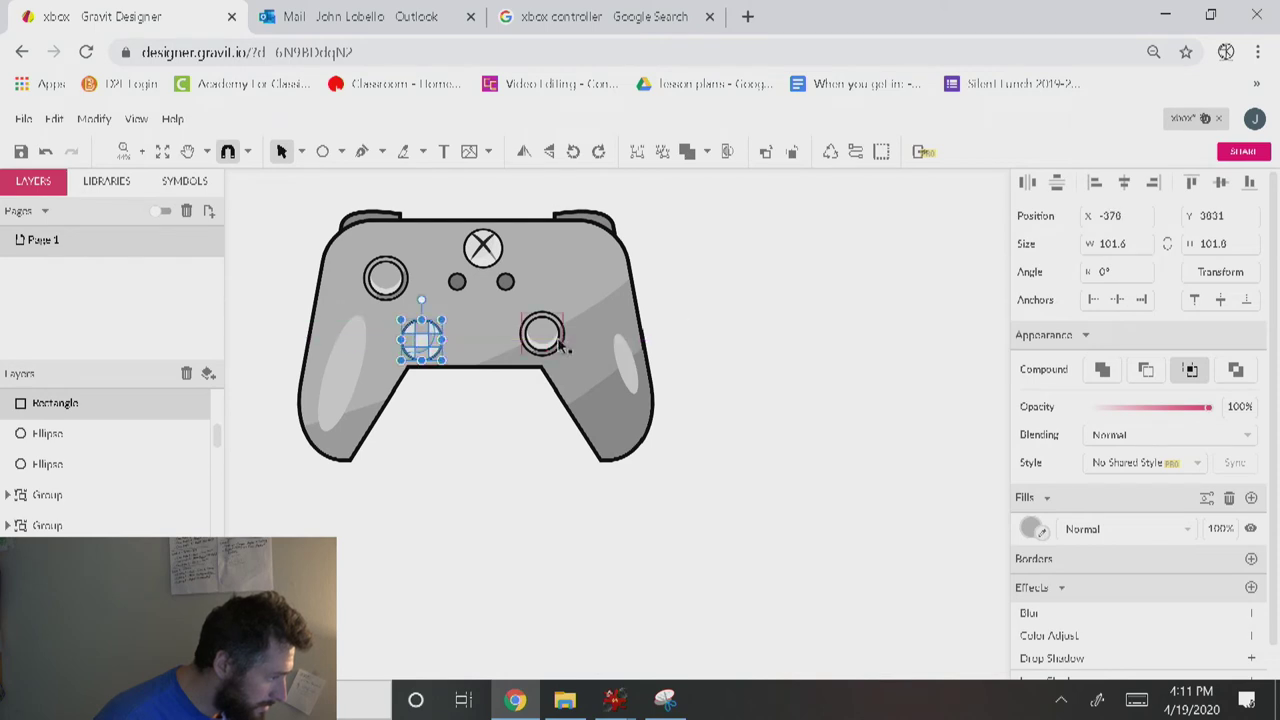
Shift the right thumbstick slightly down and left to line up with the directional pad, and group it with the selected pad piece.
drag(540, 340, 536, 342)
shift+click(418, 347)
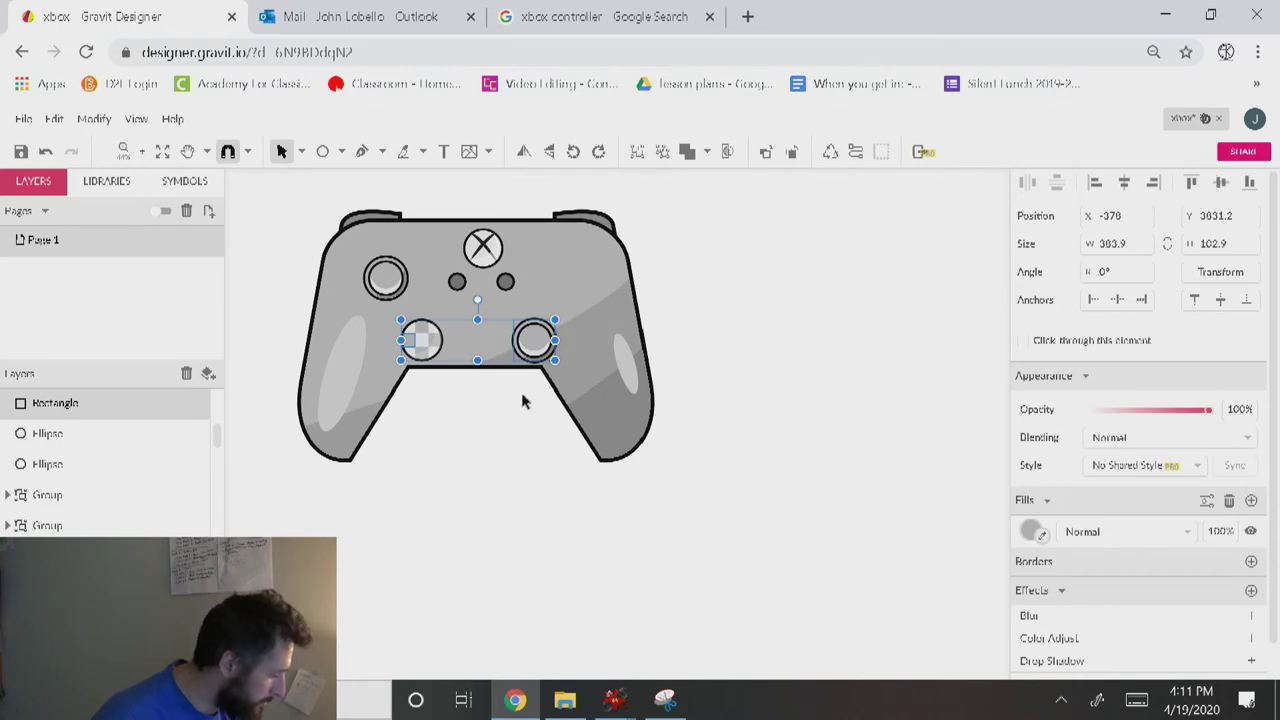
key(ctrl+g)
Try shifting the right thumbstick again and undo the move.
drag(537, 347, 537, 437)
key(Escape)
click(490, 451)
click(422, 355)
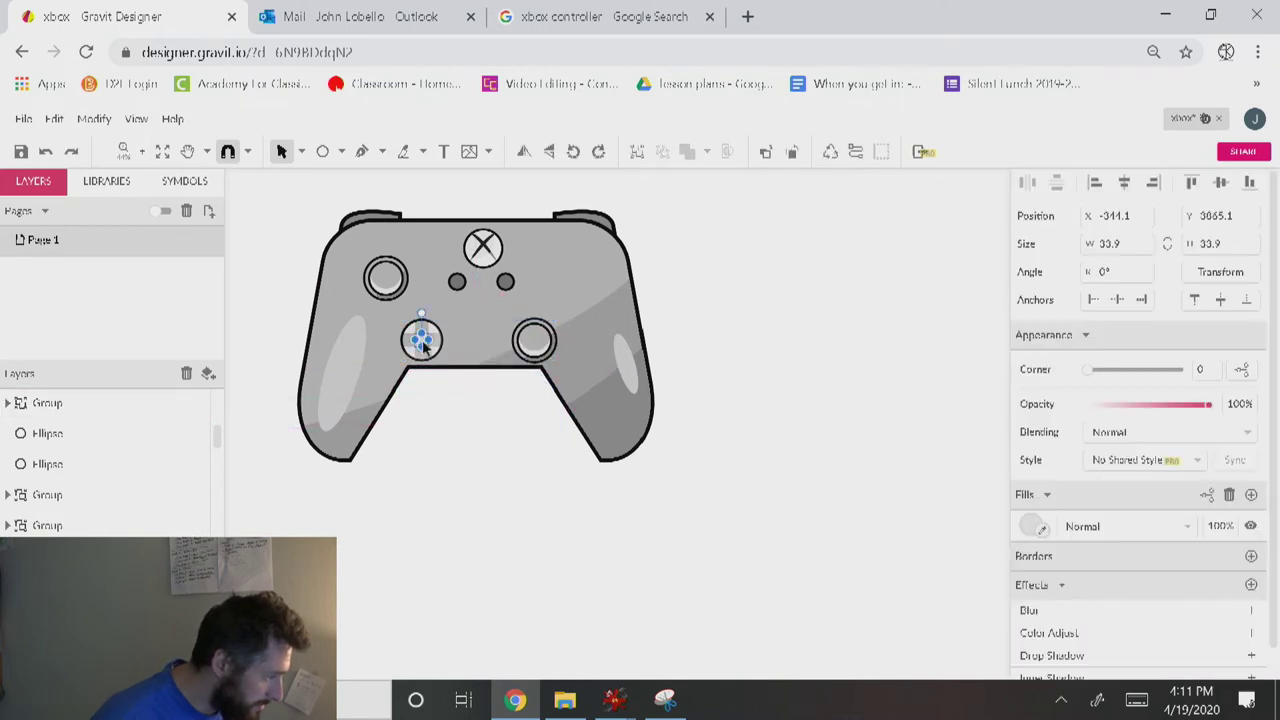
click(509, 378)
click(537, 345)
click(526, 449)
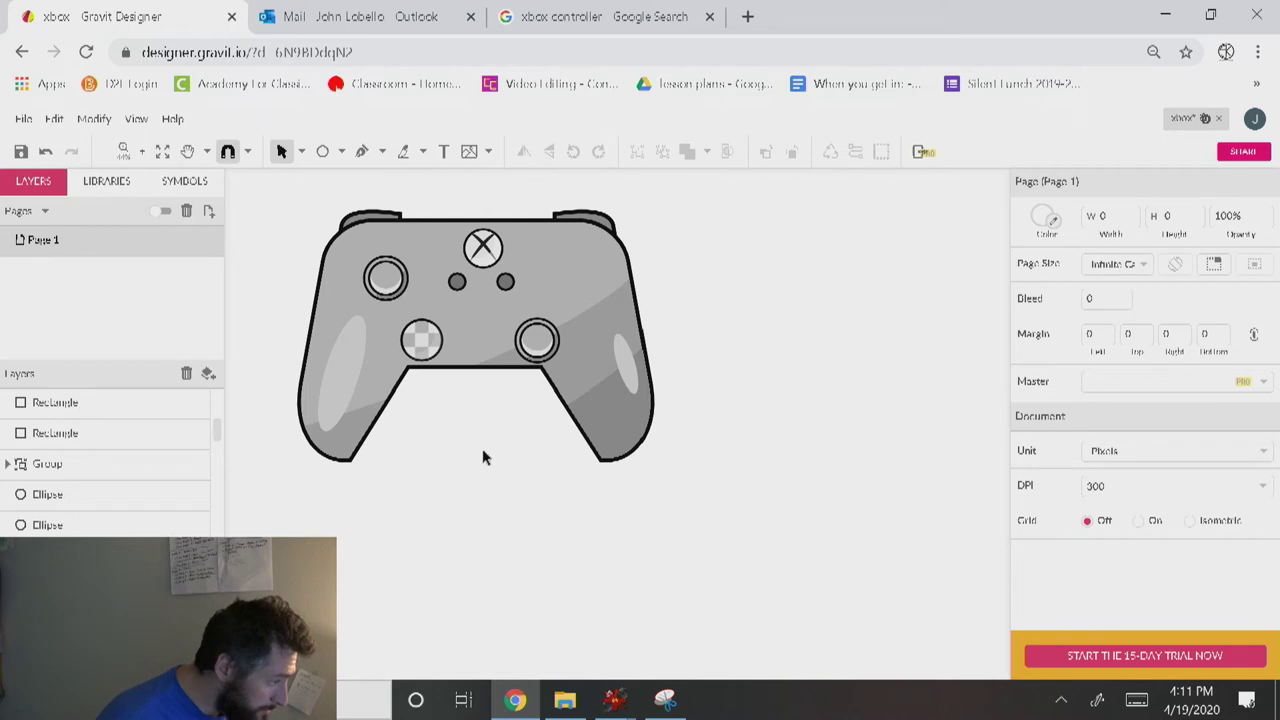
key(ctrl+z)
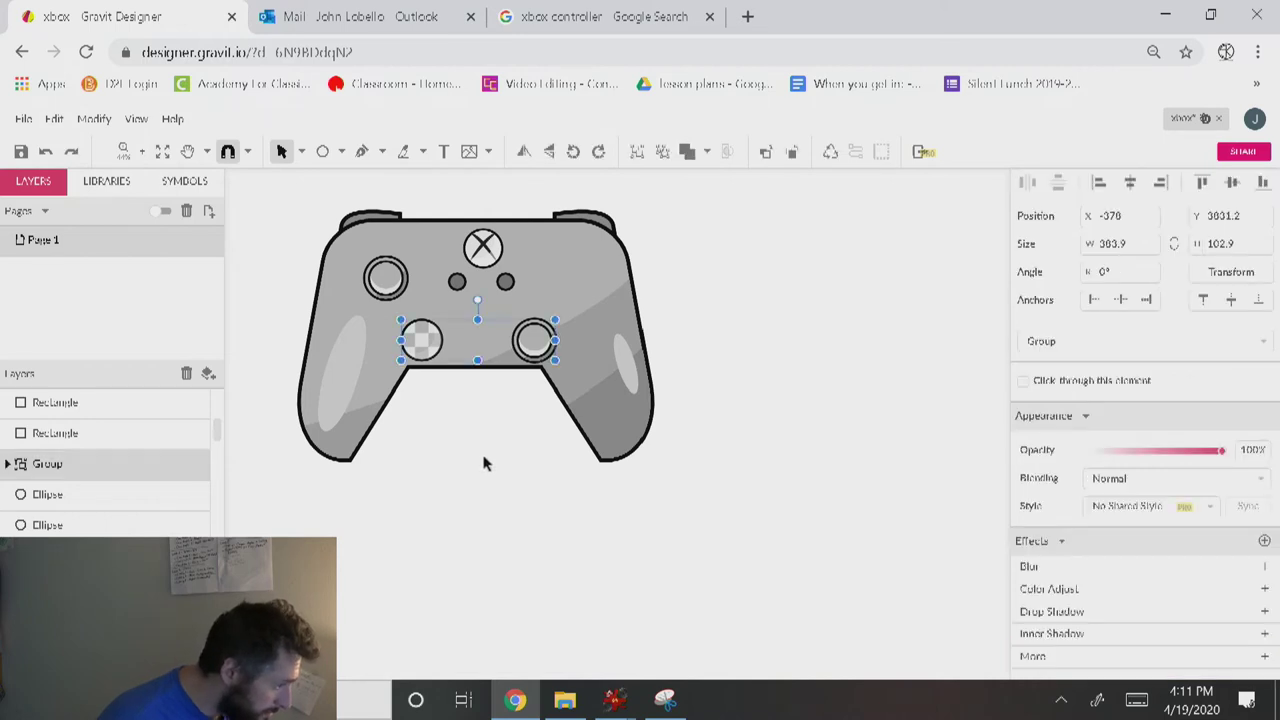
click(496, 472)
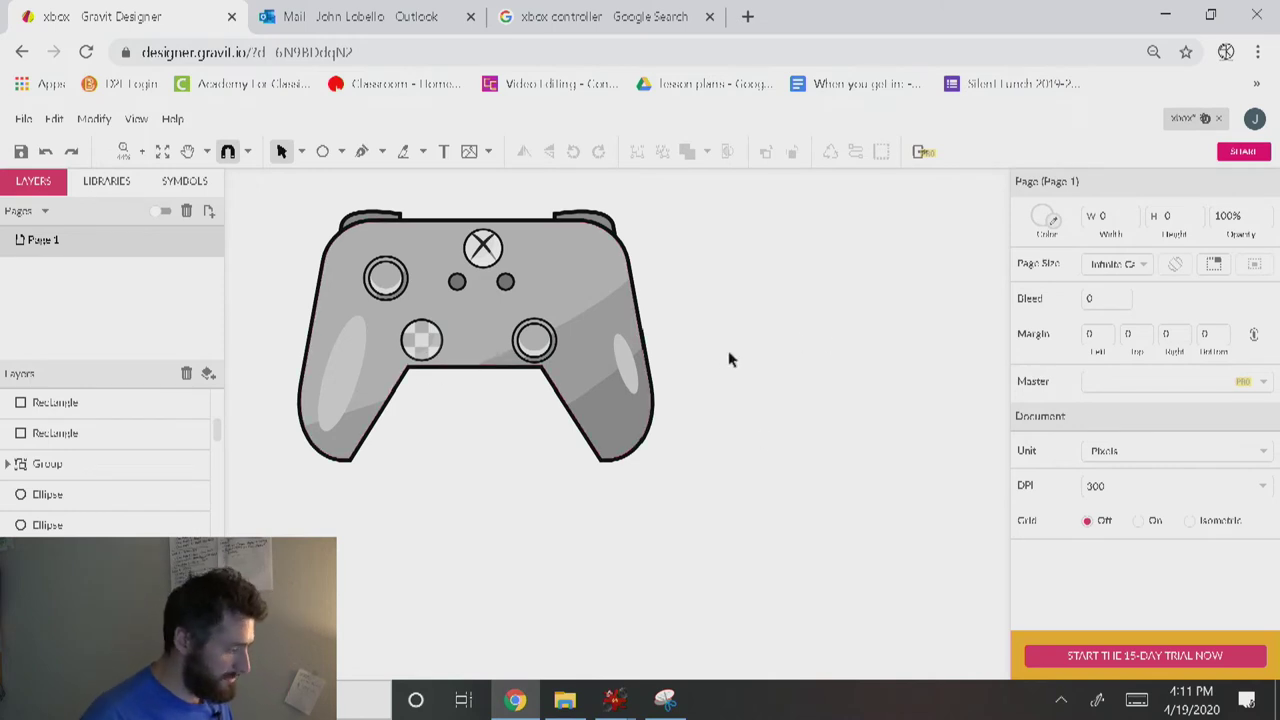
Draw a circle about 186 px wide in the empty space beside the controller and fill it with red (#FF0000).
scroll(745, 336, up, 2)
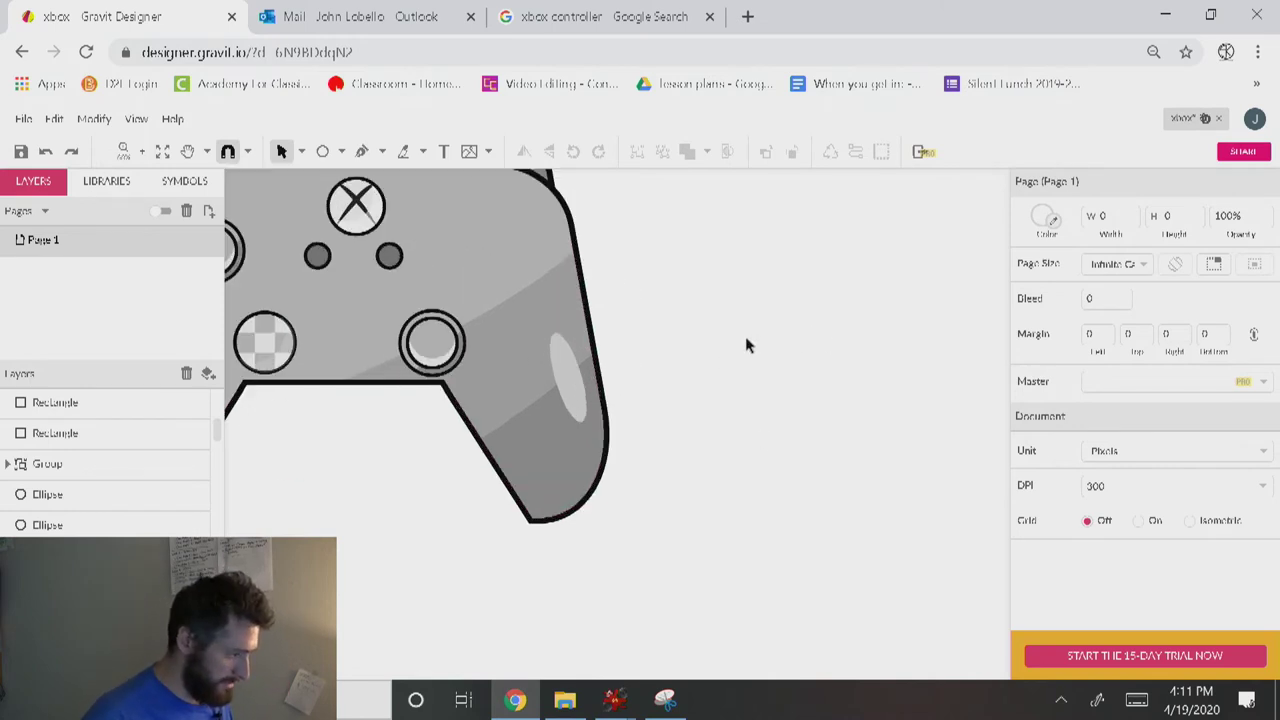
drag(777, 293, 495, 359)
key(space)
click(322, 151)
drag(513, 263, 621, 352)
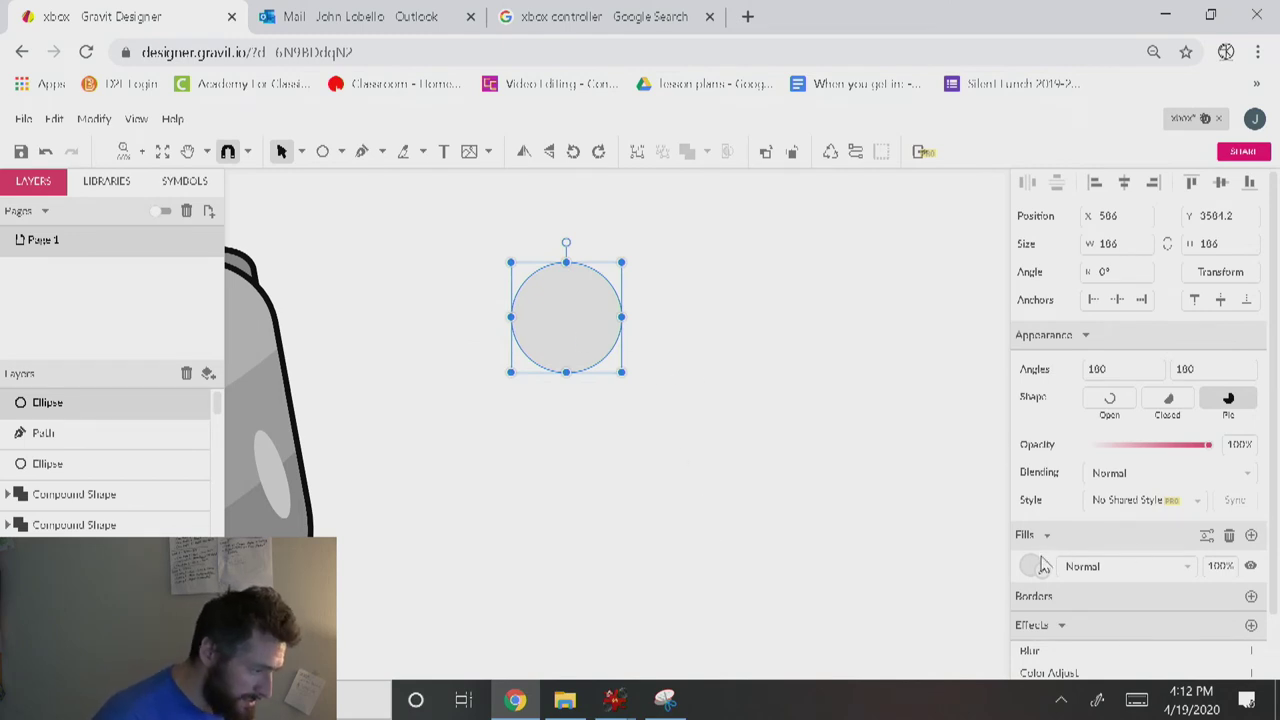
click(1038, 567)
click(1055, 533)
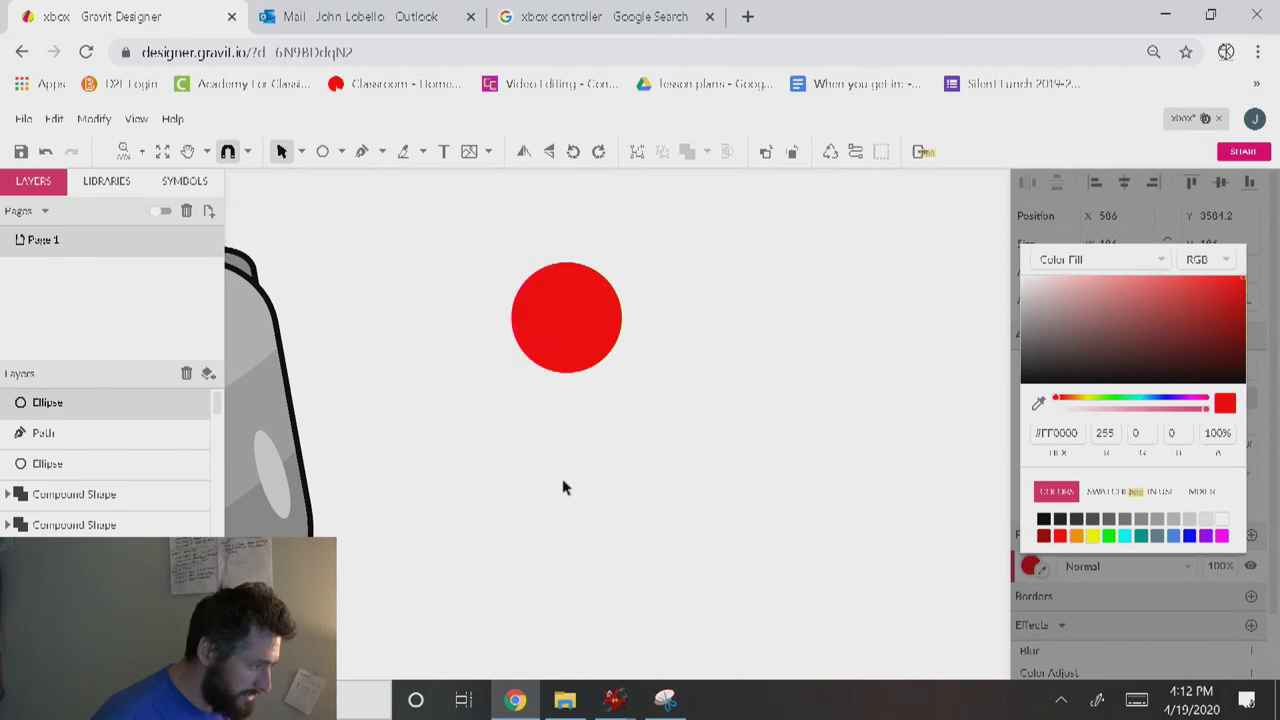
click(563, 486)
Duplicate the new red circle in place and fill the copy with green.
click(540, 325)
key(ctrl+d)
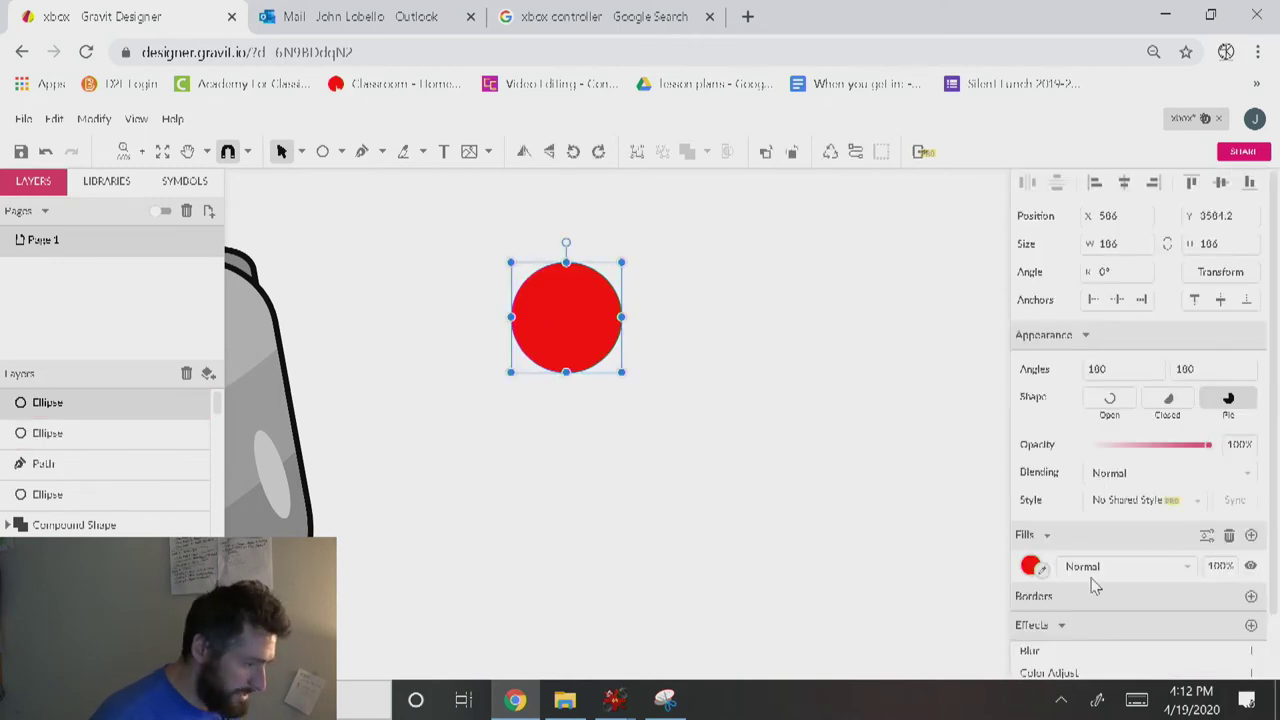
click(1030, 567)
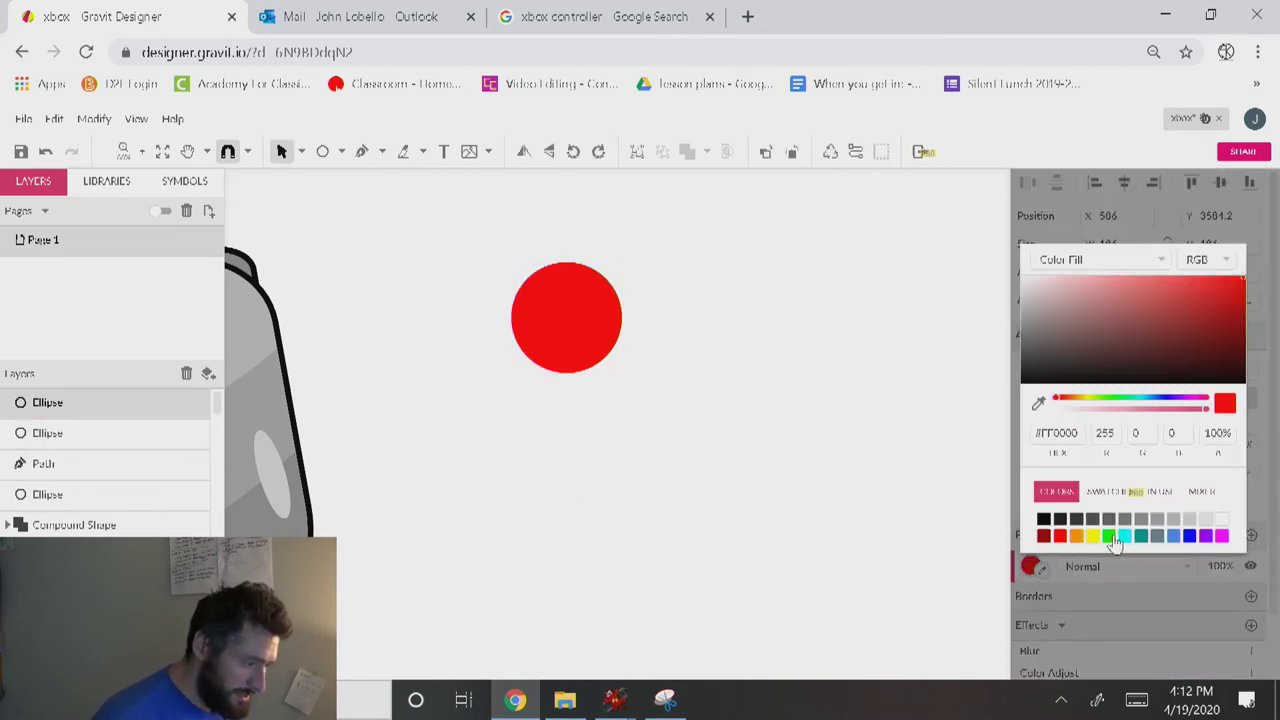
click(1108, 536)
Copy the green circle about 47 px upward and subtract the copy, leaving a green crescent along the red circle's lower edge.
click(587, 337)
drag(587, 337, 587, 308)
shift+click(597, 372)
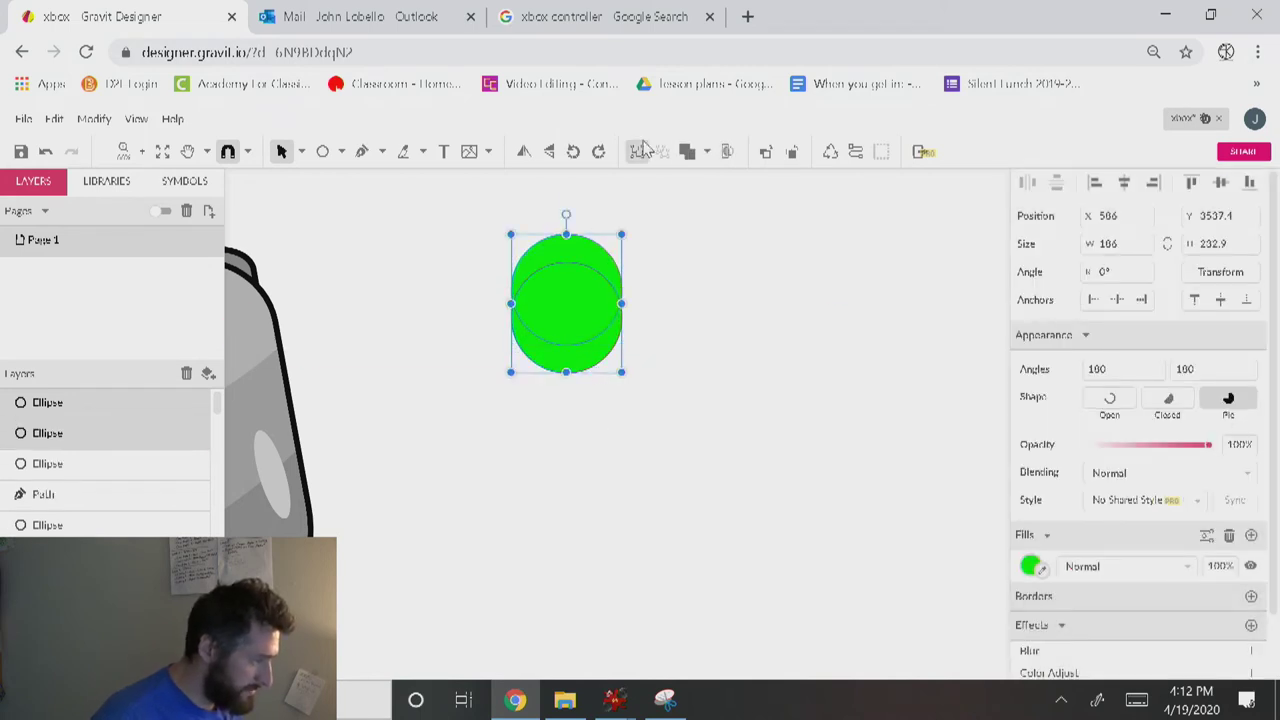
click(706, 151)
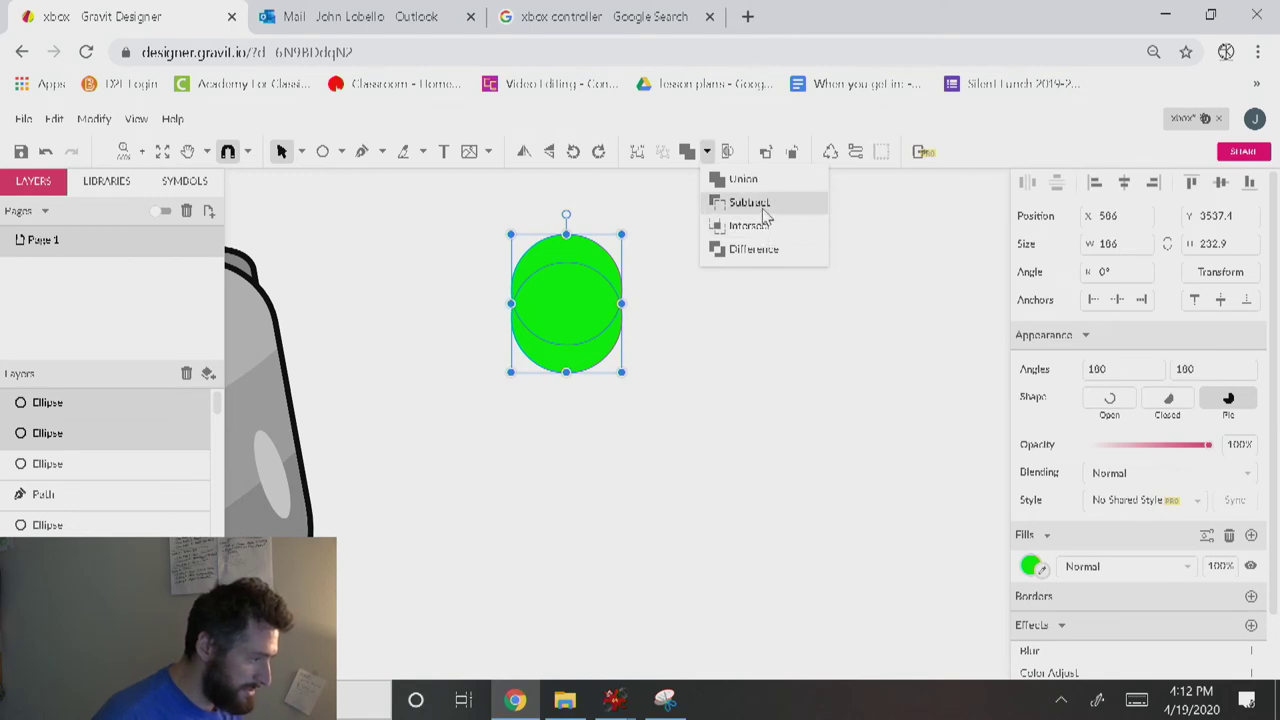
click(749, 202)
click(672, 484)
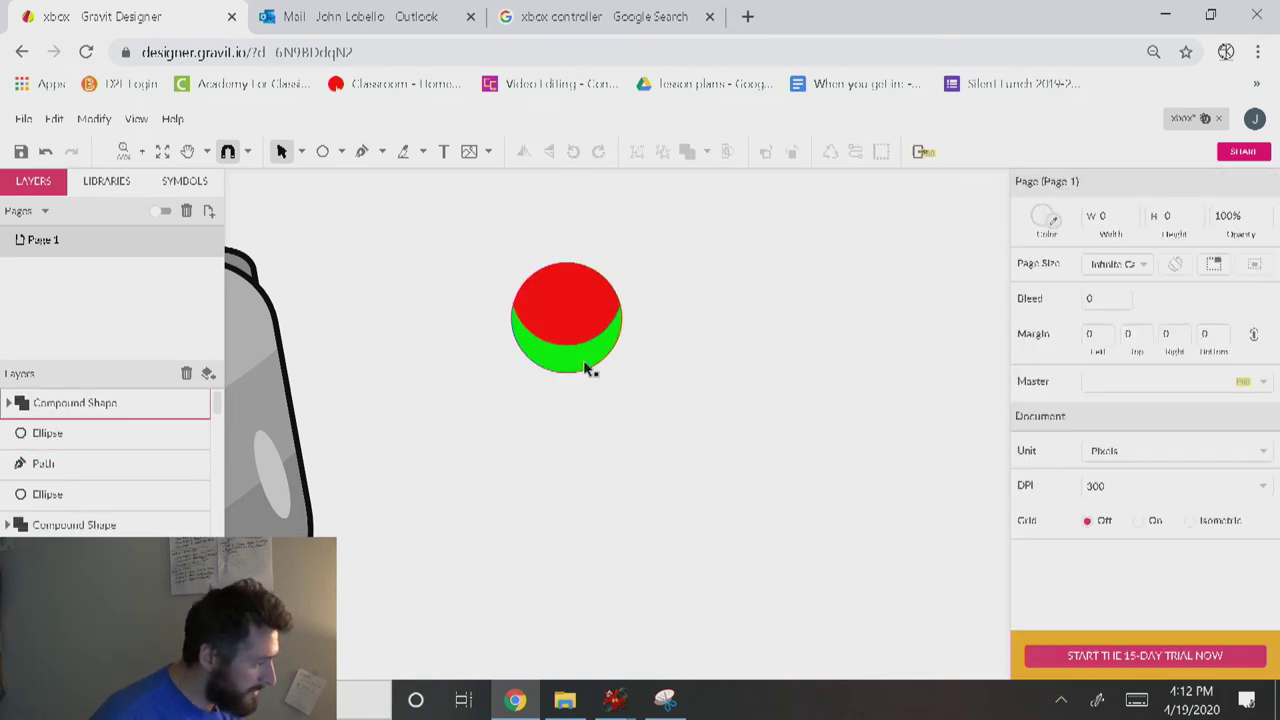
Add a black border 6 px wide to the red circle and position it outside the shape's edge.
click(613, 336)
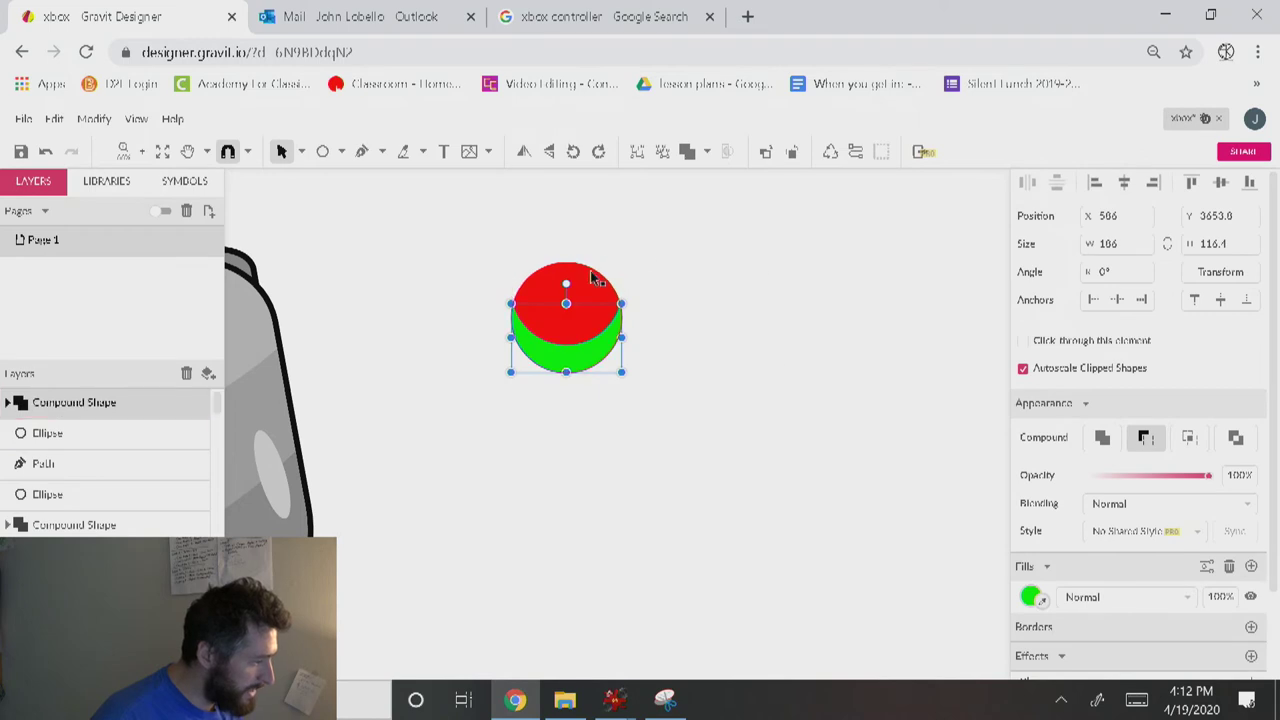
double_click(590, 278)
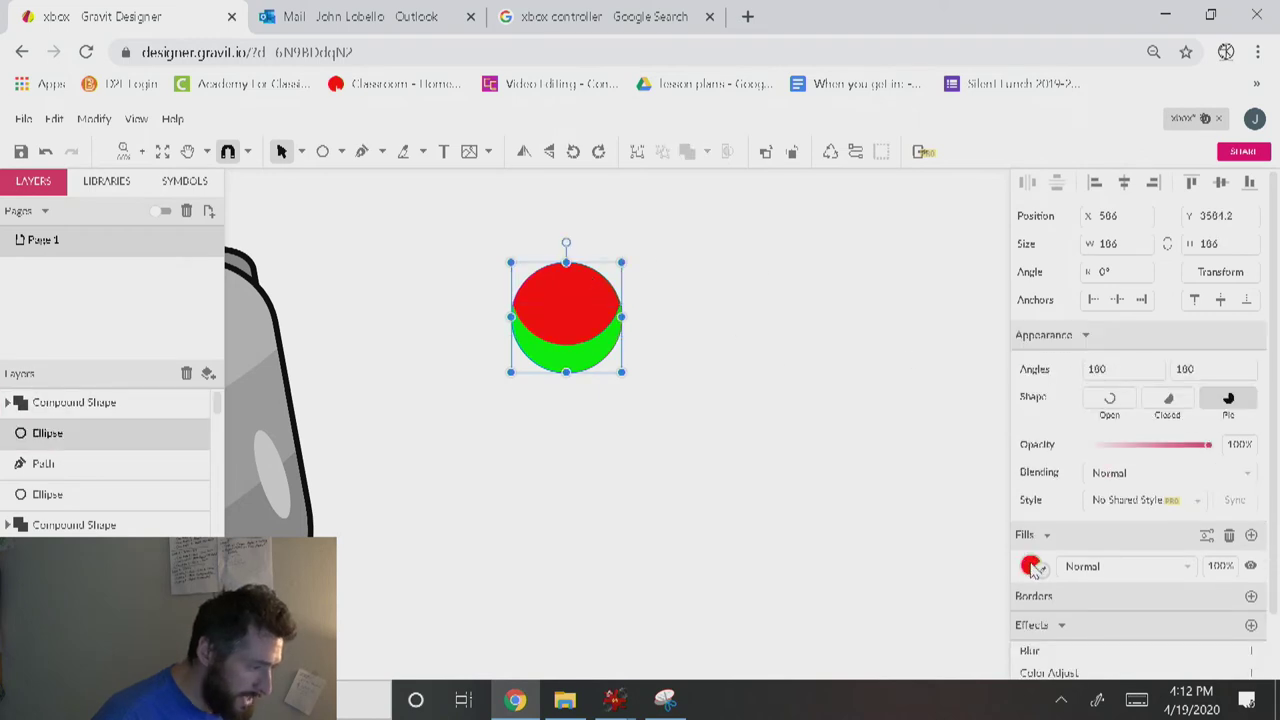
click(1251, 597)
click(1064, 627)
key(Return)
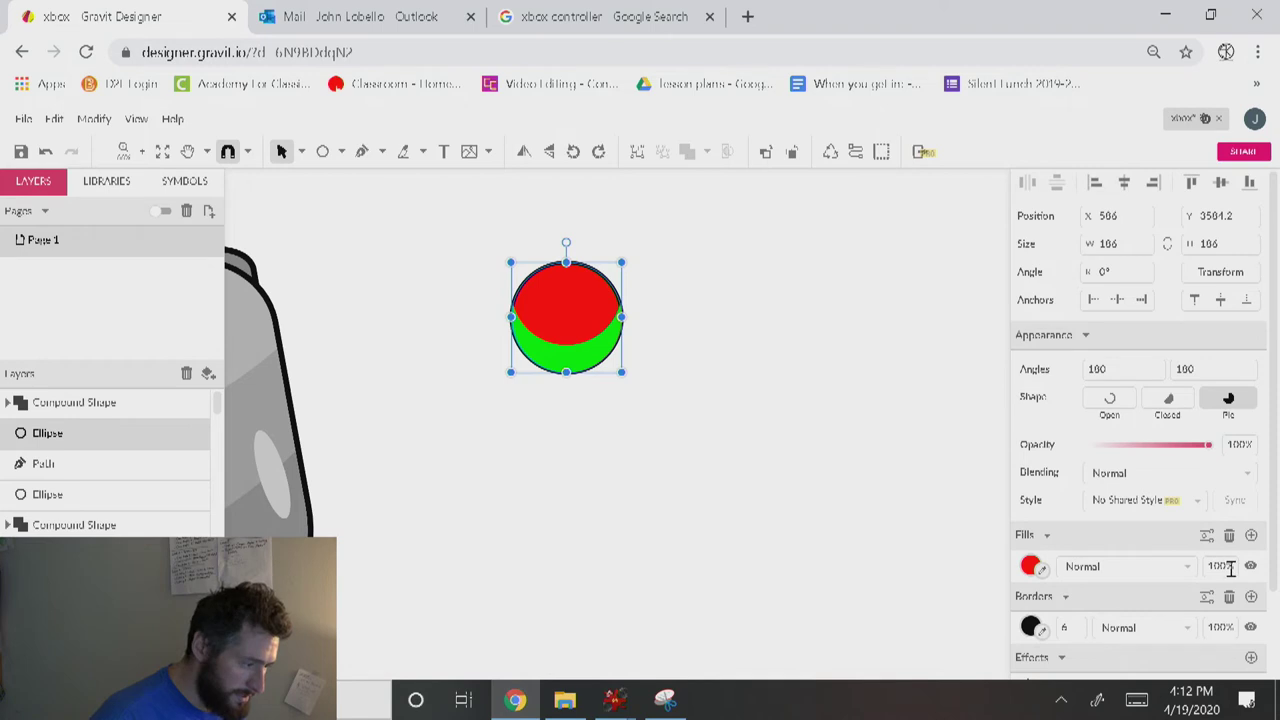
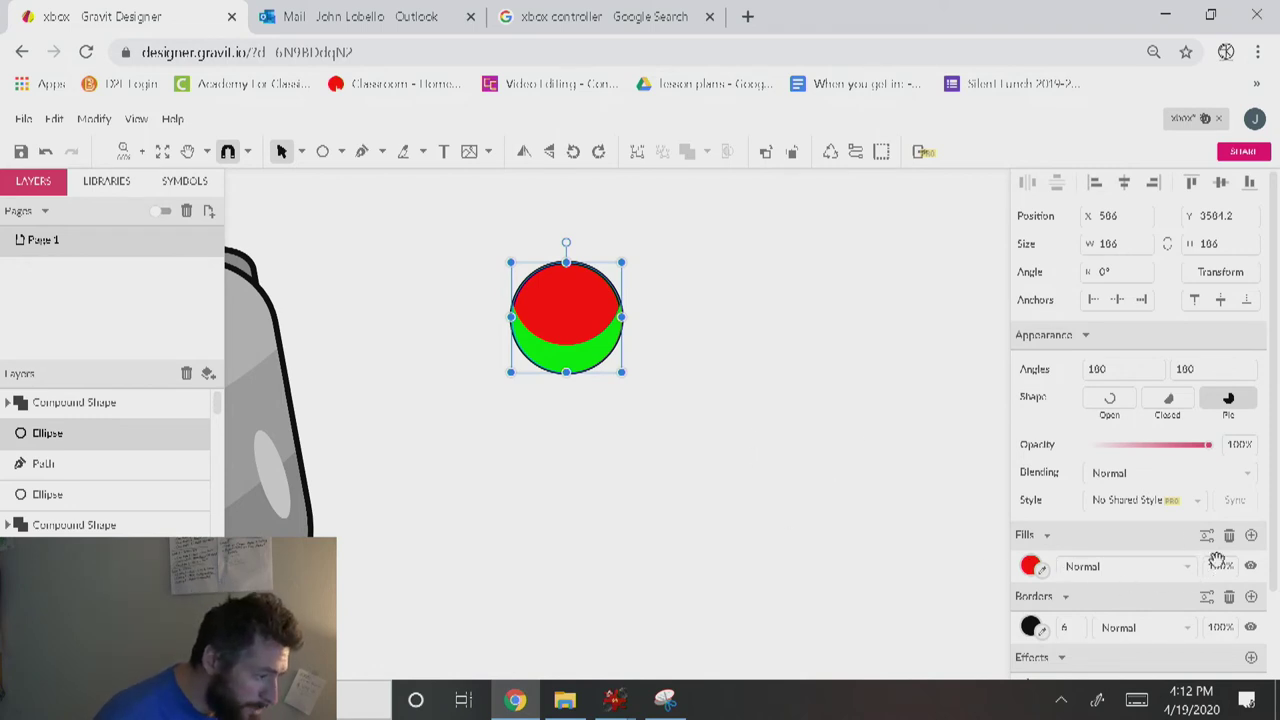
click(1207, 596)
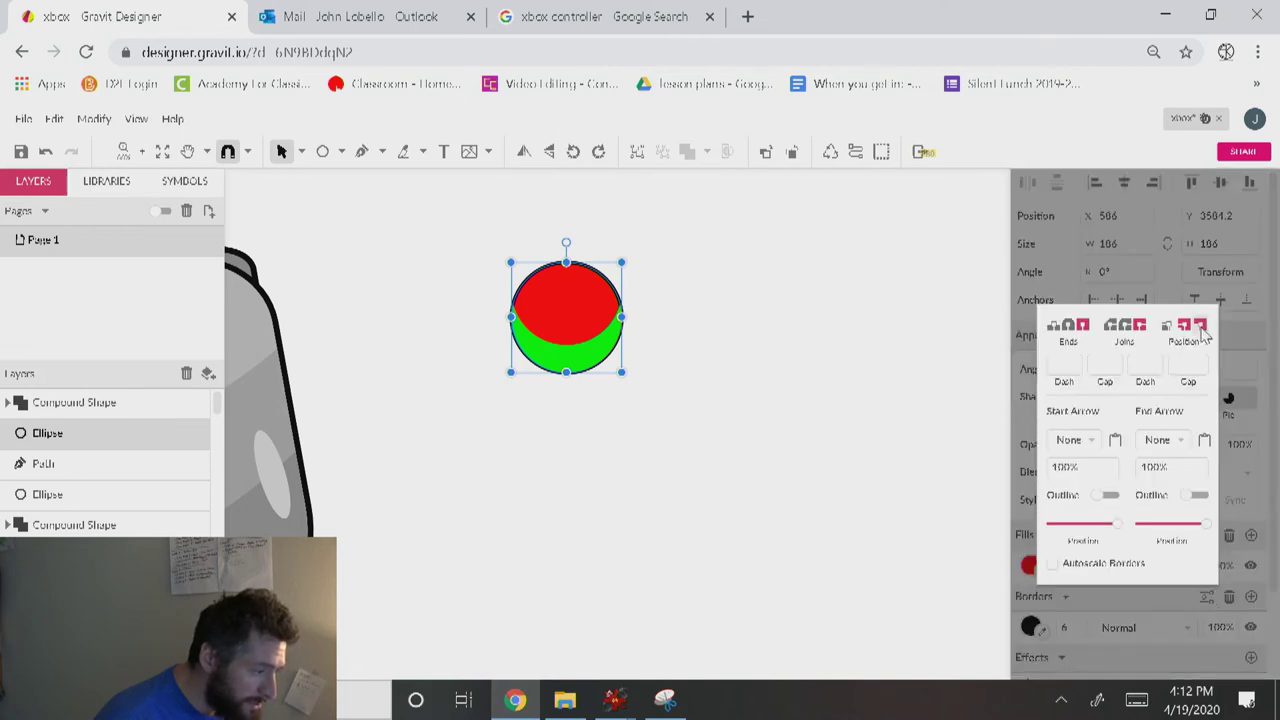
click(777, 417)
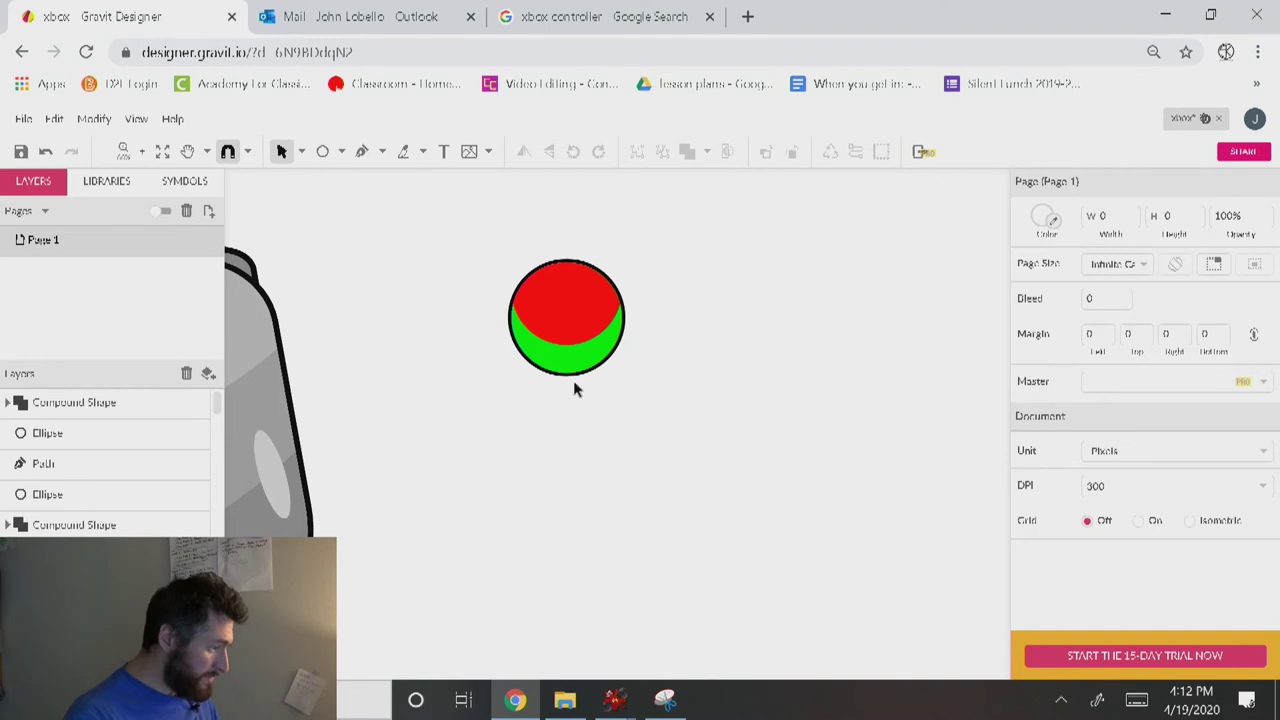
Convert the green crescent compound shape to a path.
drag(737, 405, 449, 196)
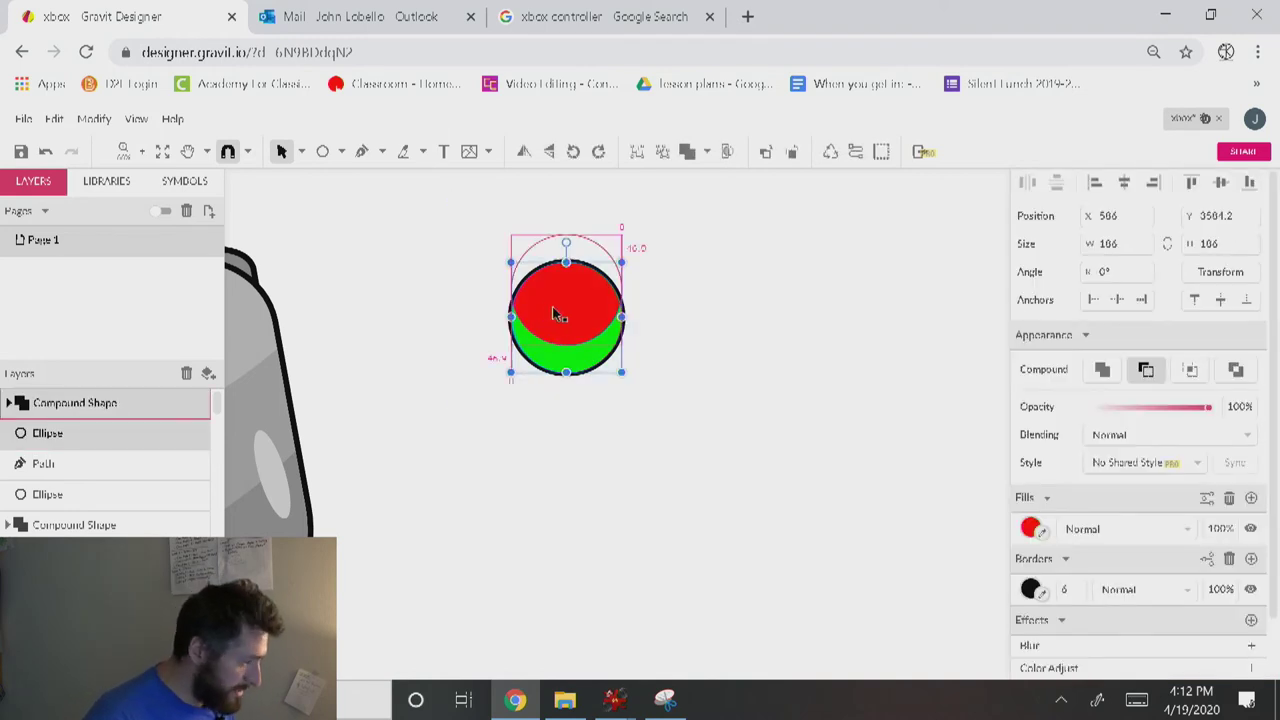
click(580, 443)
click(568, 362)
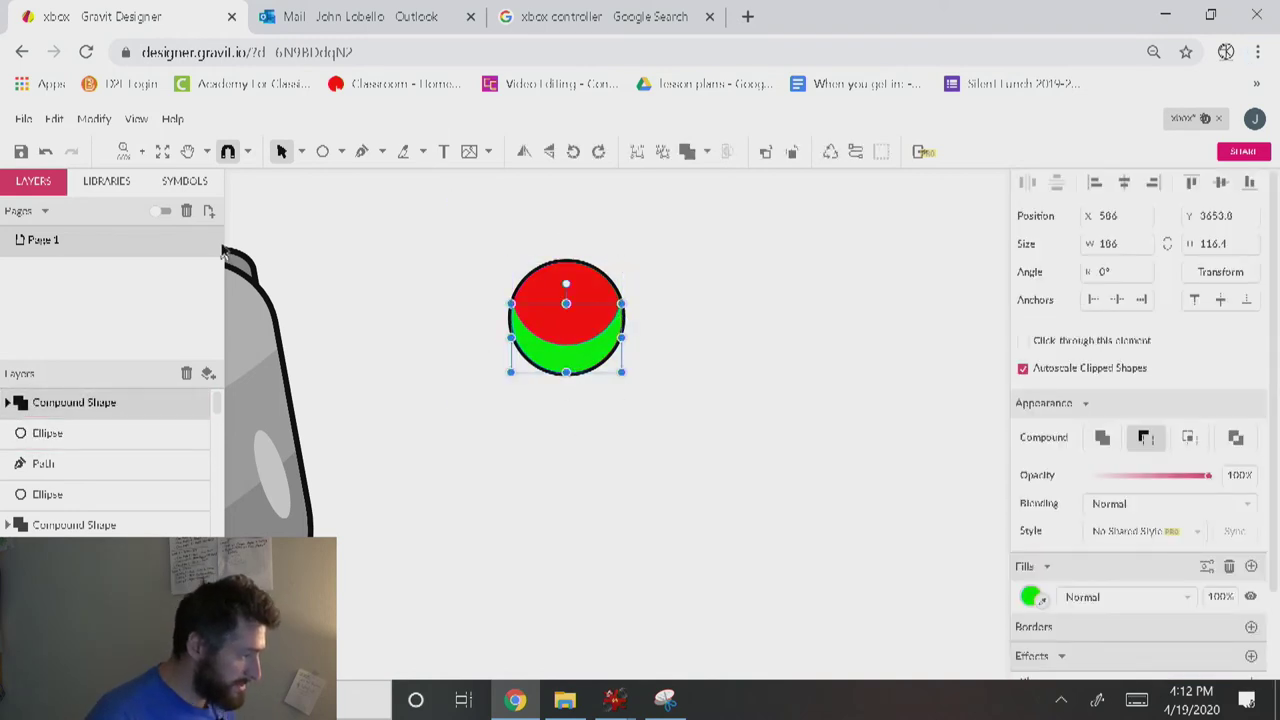
click(94, 118)
mouse_move(186, 457)
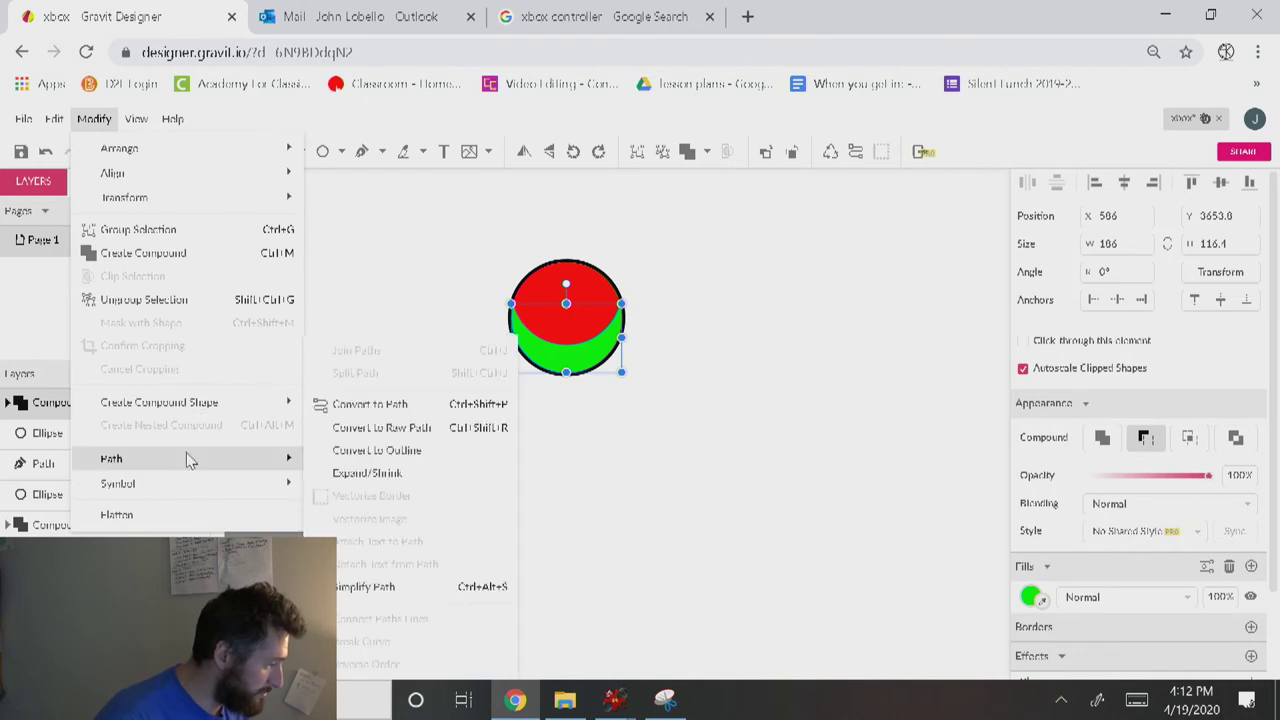
click(404, 406)
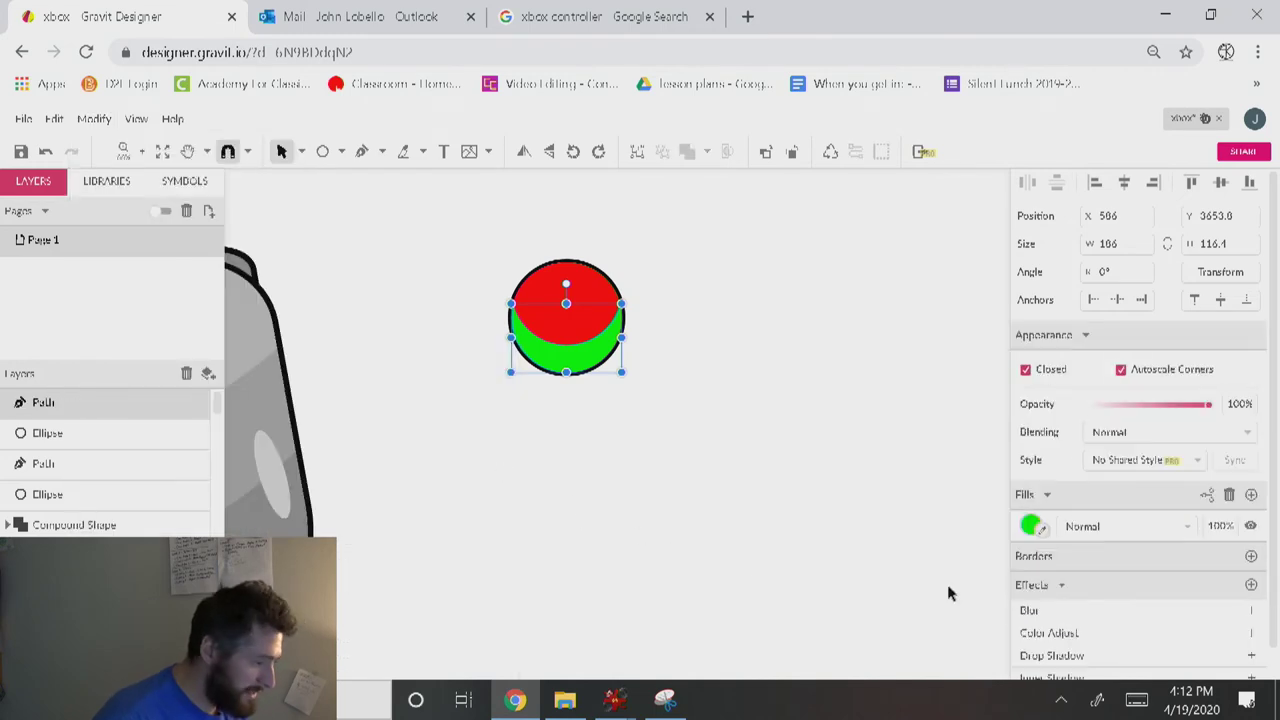
Fill the crescent with white (#FFFFFF) at 20% fill opacity to serve as the red button's highlight.
click(1031, 525)
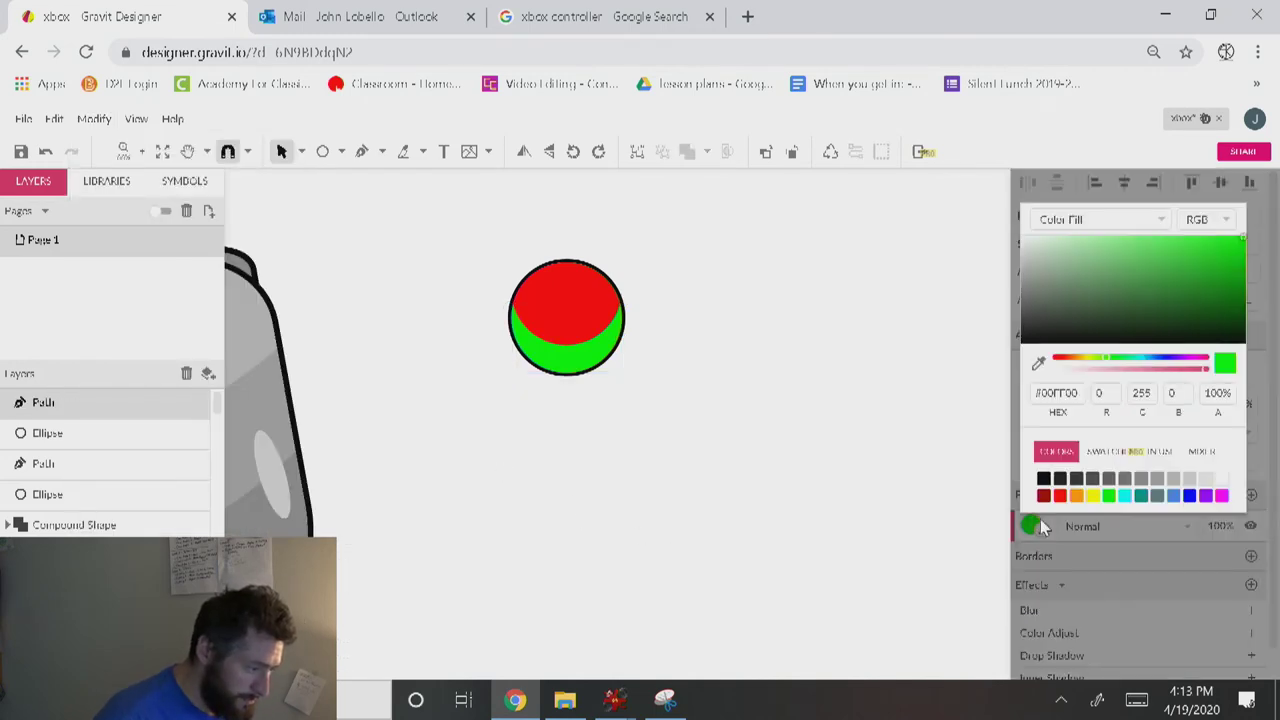
click(1222, 480)
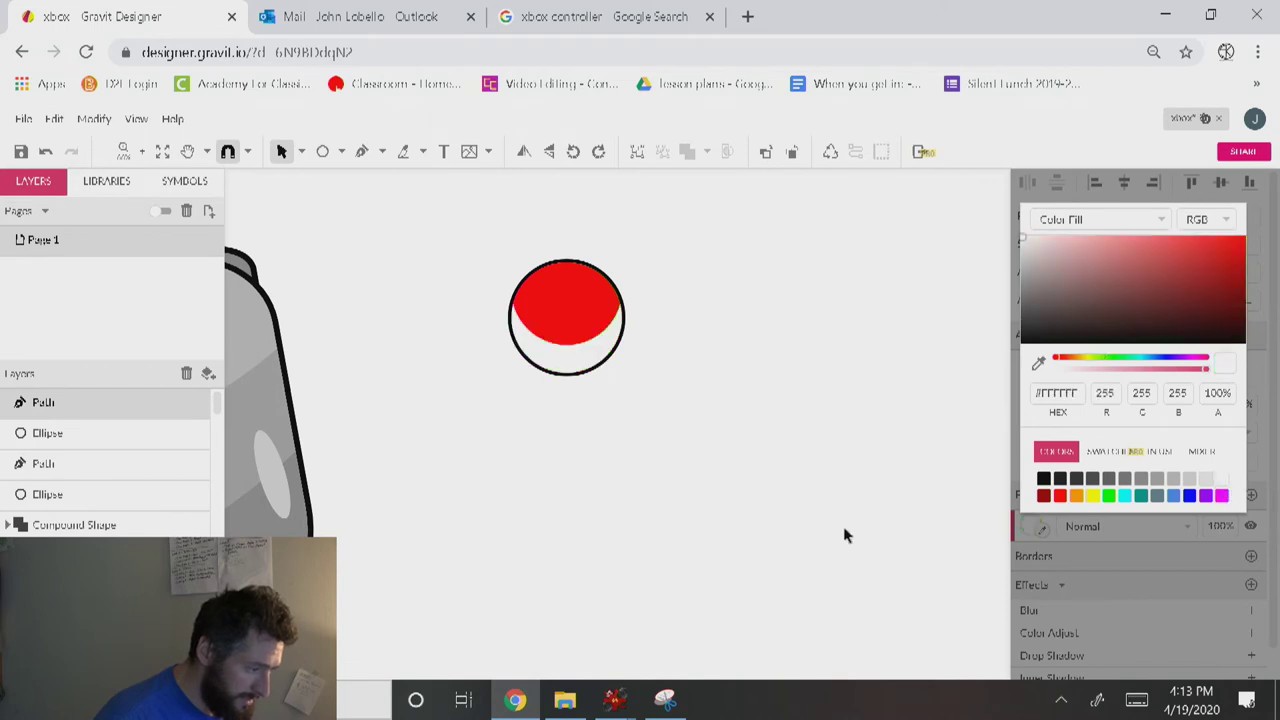
click(1224, 532)
text(20)
key(Return)
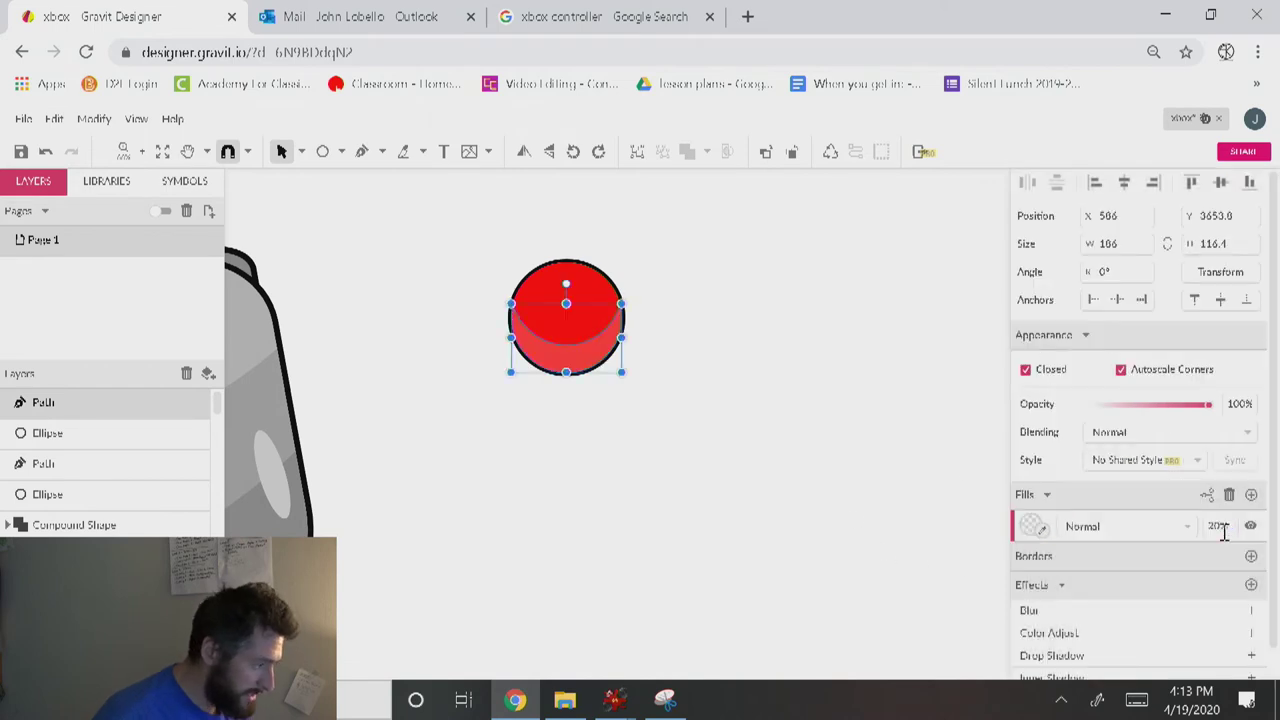
click(720, 452)
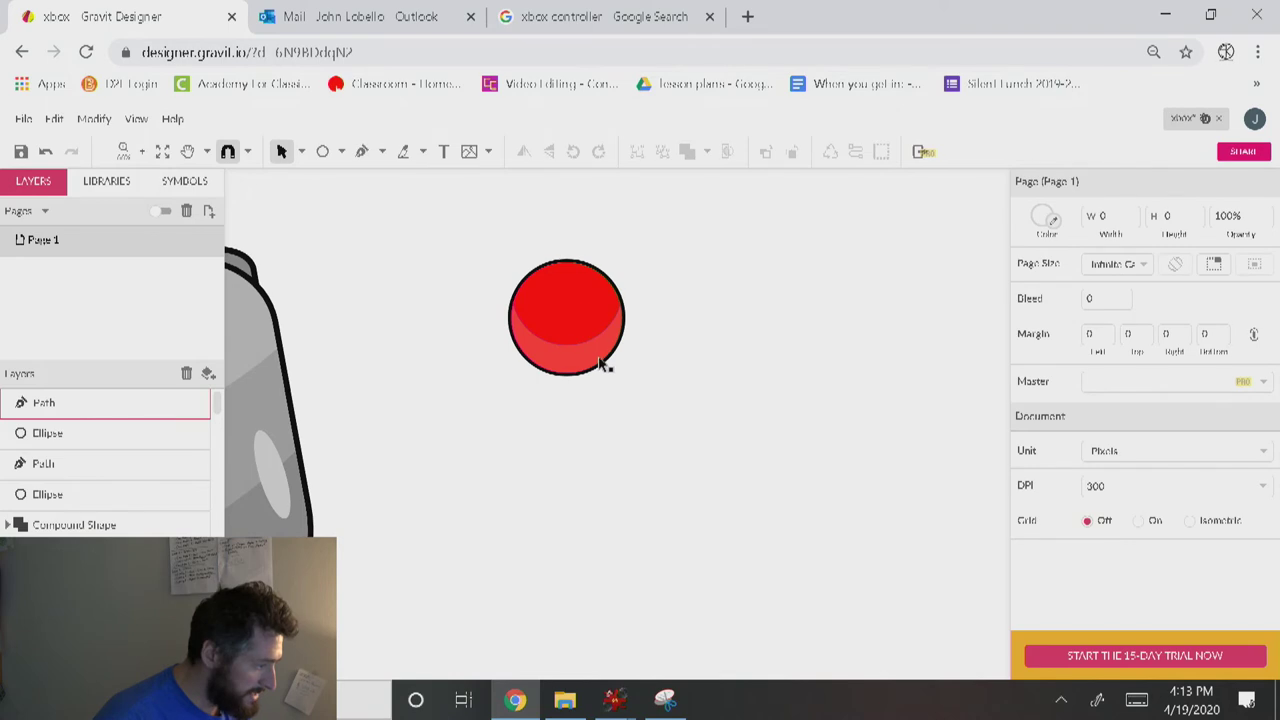
click(566, 372)
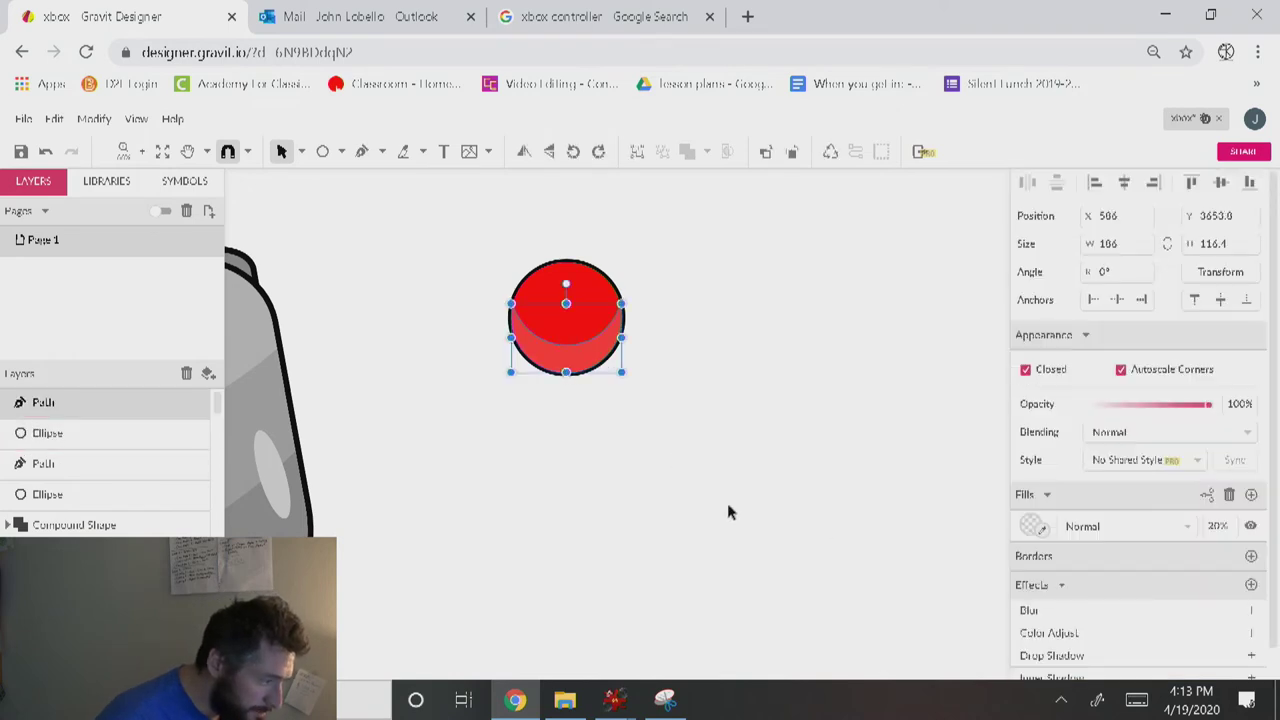
click(836, 545)
Duplicate the red button with its highlight twice sideways to form a horizontal row of three touching buttons.
click(575, 317)
click(640, 457)
drag(679, 408, 541, 310)
key(space)
mouse_move(563, 387)
mouse_down()
mouse_move(566, 540)
mouse_move(505, 445)
mouse_move(441, 411)
mouse_move(657, 377)
mouse_move(578, 378)
mouse_up()
key(ctrl+d)
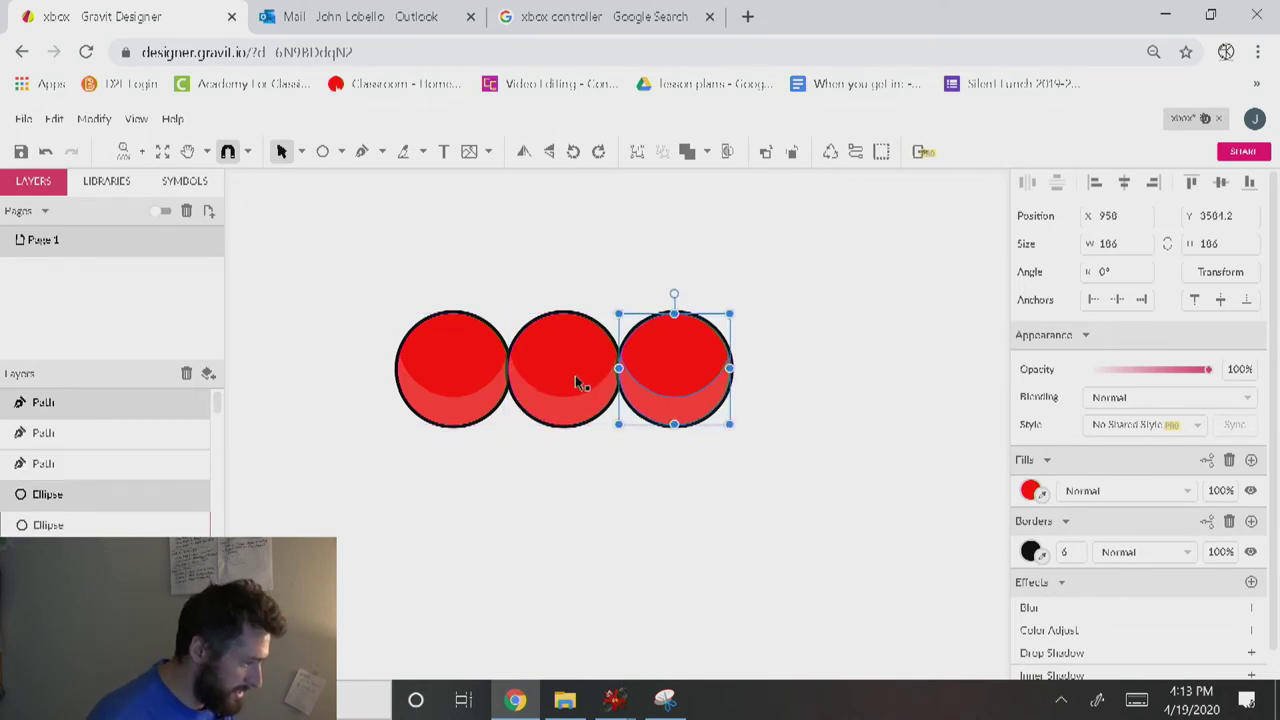
click(577, 379)
click(587, 459)
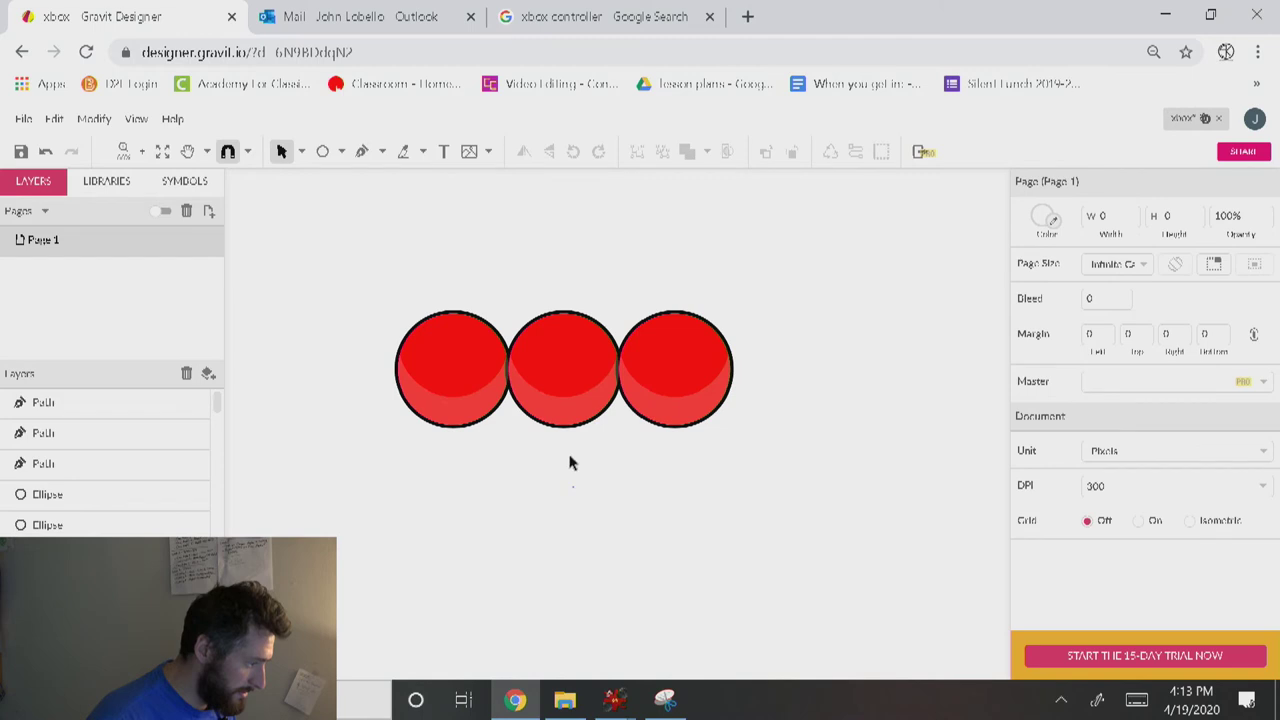
Place copies of the middle button directly above and below it, and delete the middle button to leave a diamond arrangement.
click(560, 329)
drag(569, 371, 566, 265)
click(571, 377)
drag(583, 466, 557, 471)
click(581, 391)
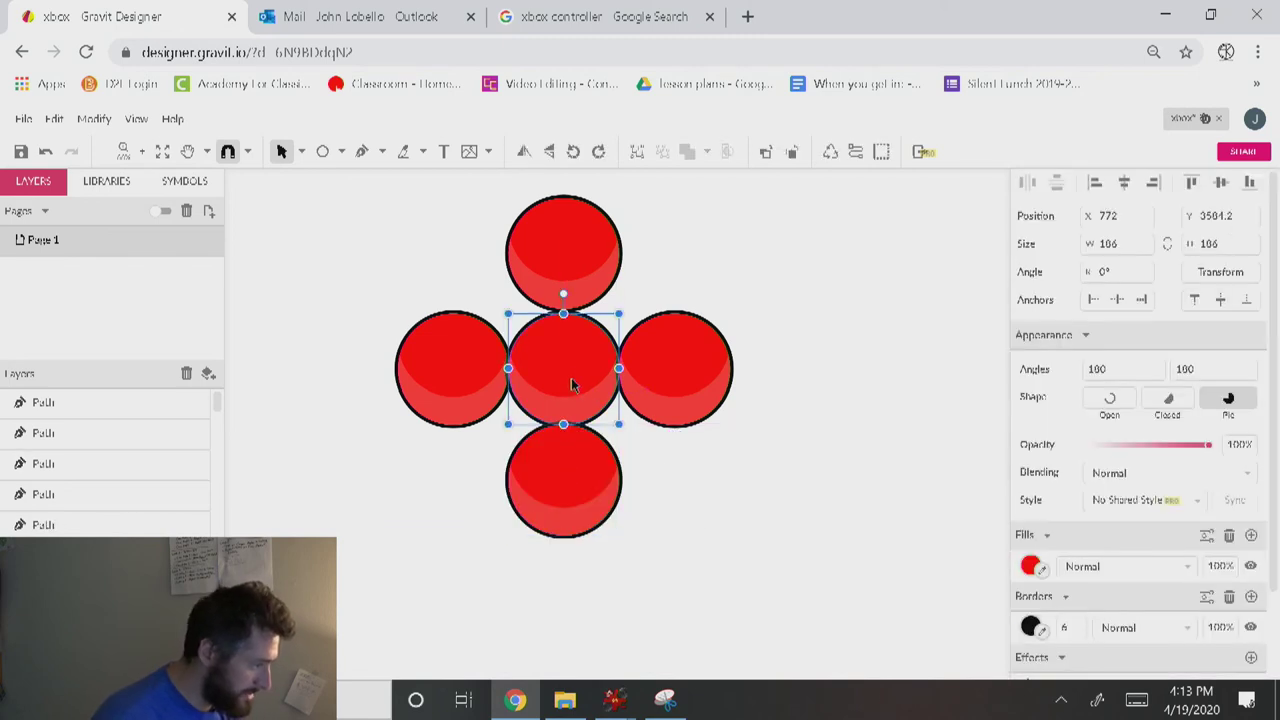
key(Delete)
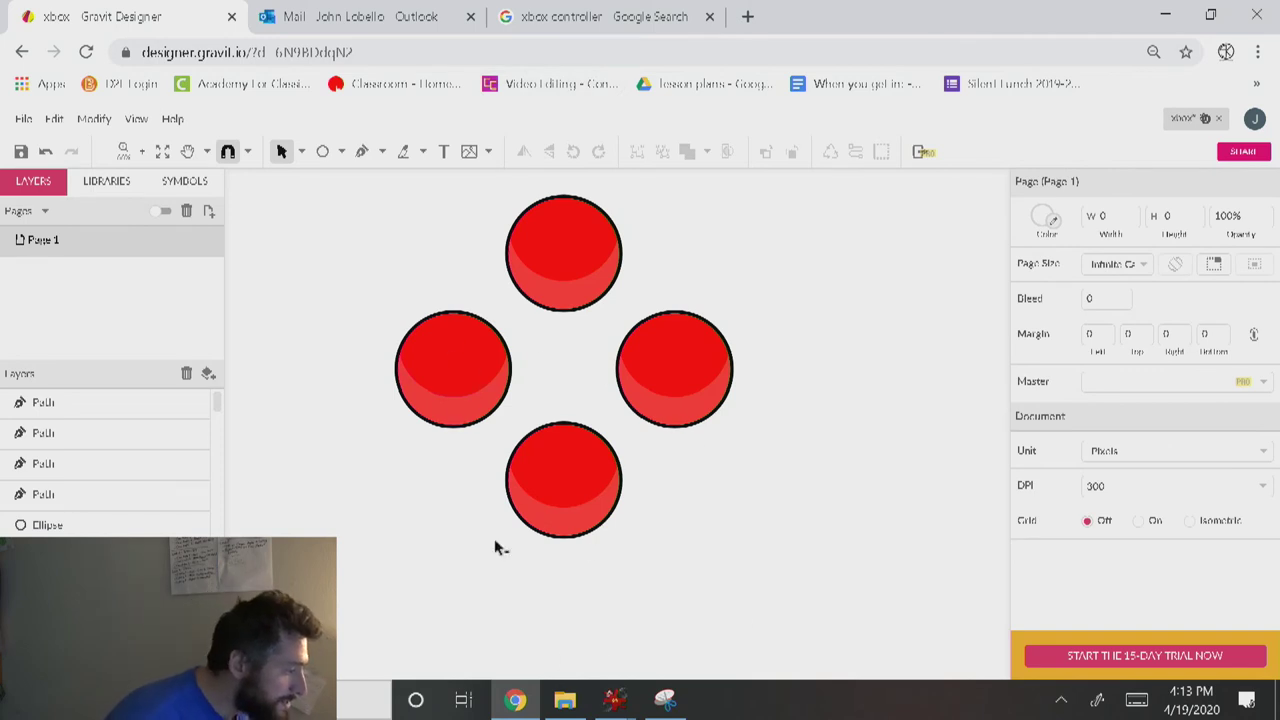
Change the left button's fill to a muted blue, RGB 107, 130, 221.
click(460, 365)
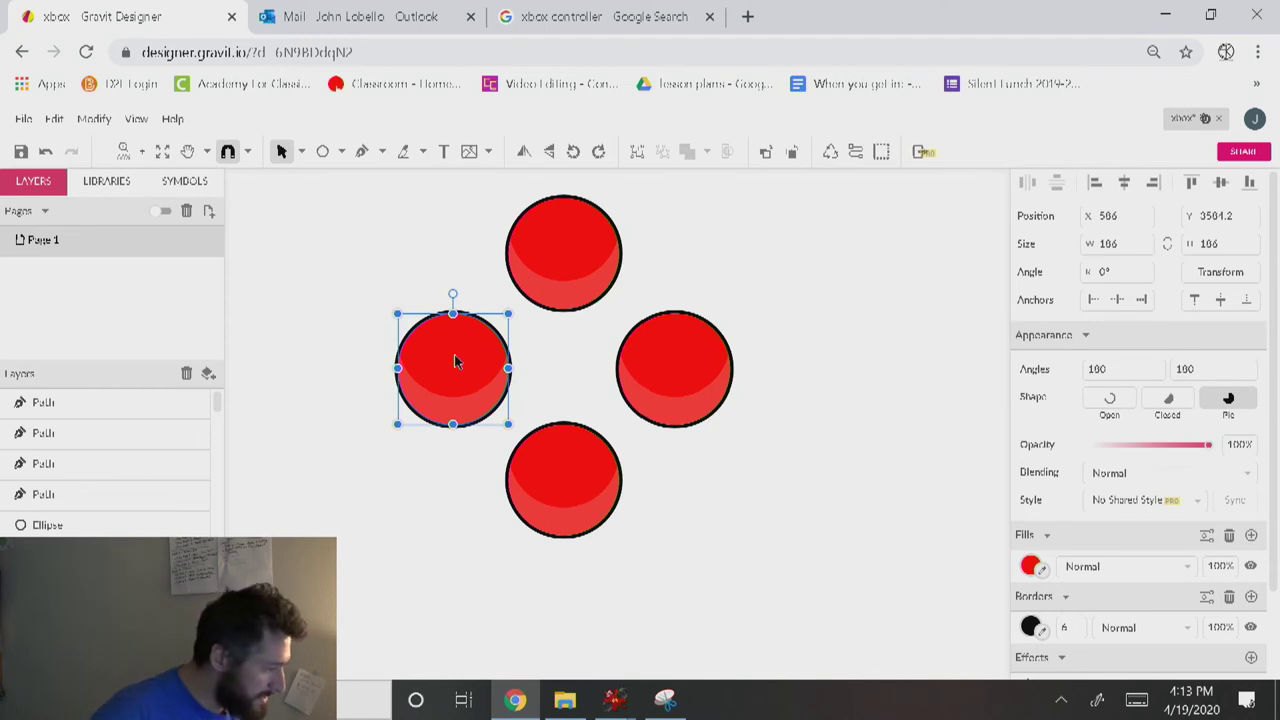
click(1031, 566)
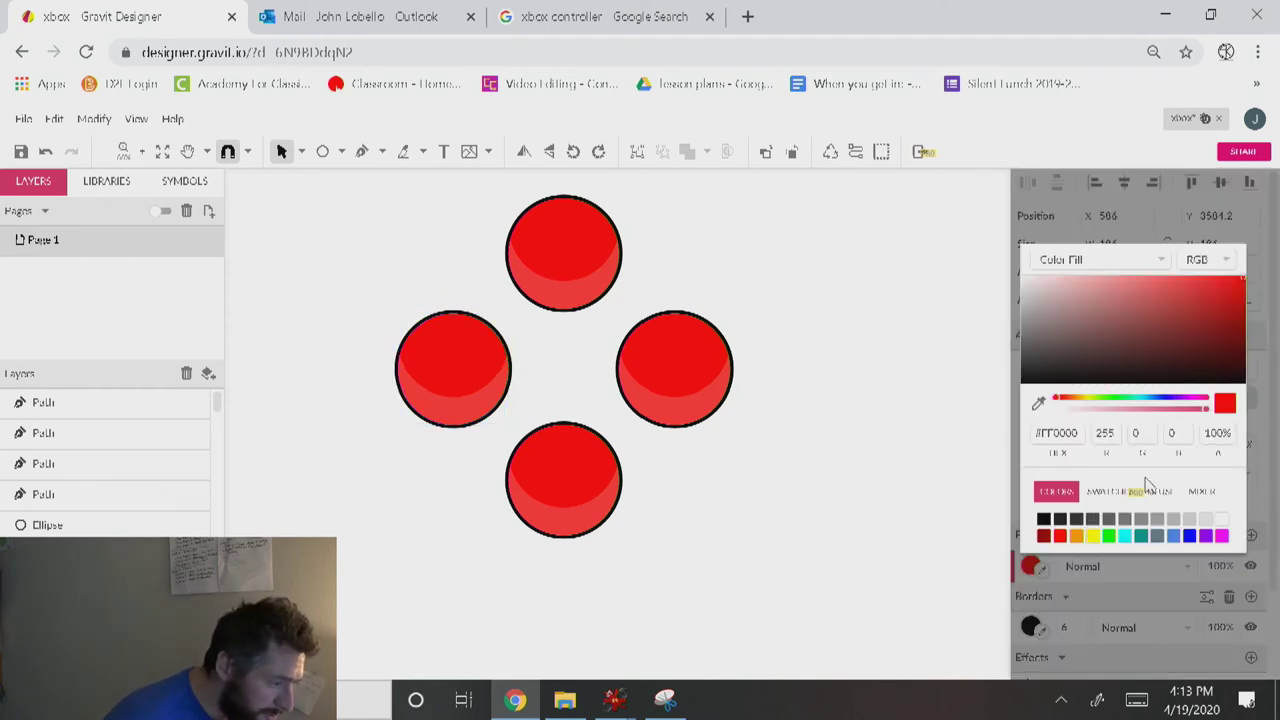
click(1151, 399)
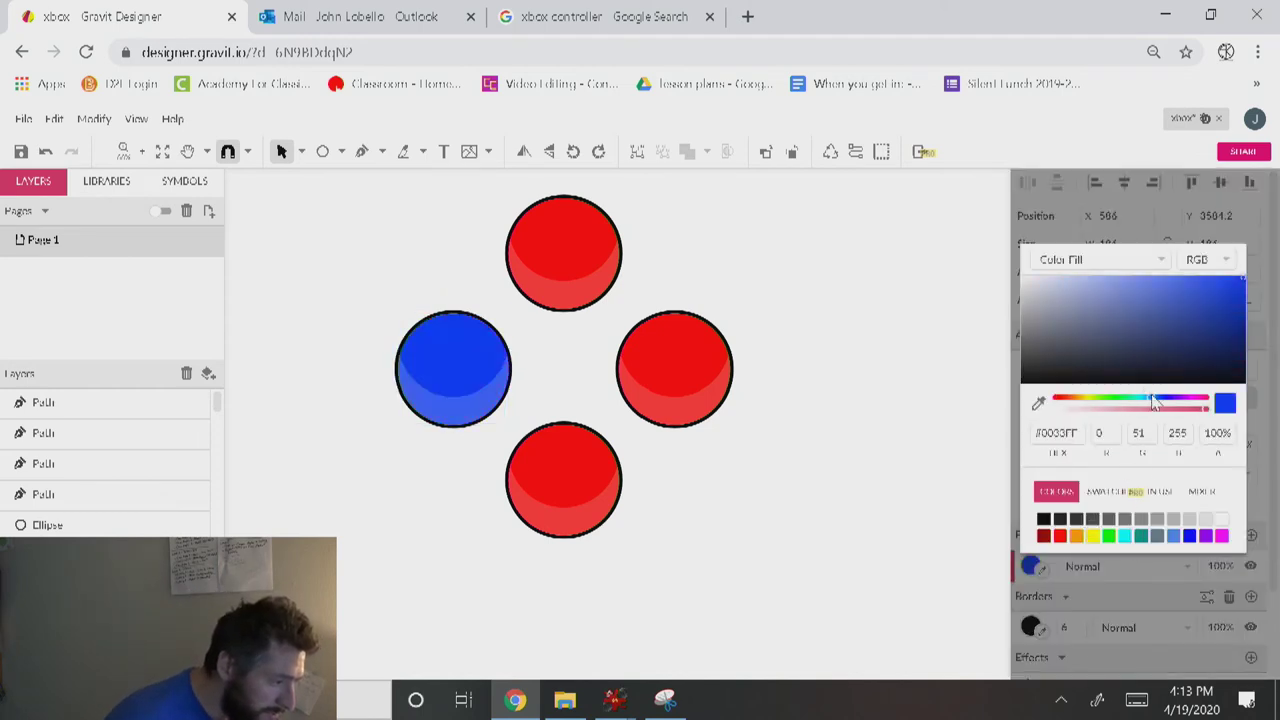
mouse_move(1144, 306)
mouse_down()
mouse_move(1142, 279)
mouse_move(1140, 297)
mouse_up()
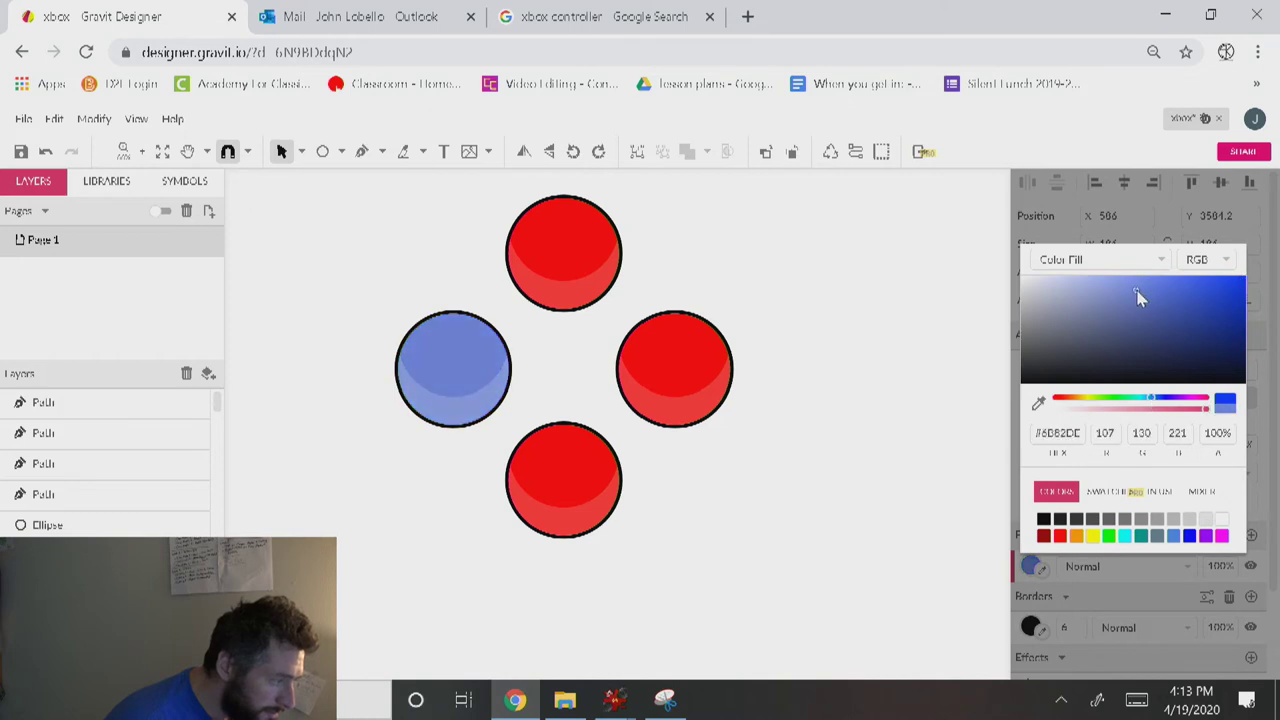
click(420, 545)
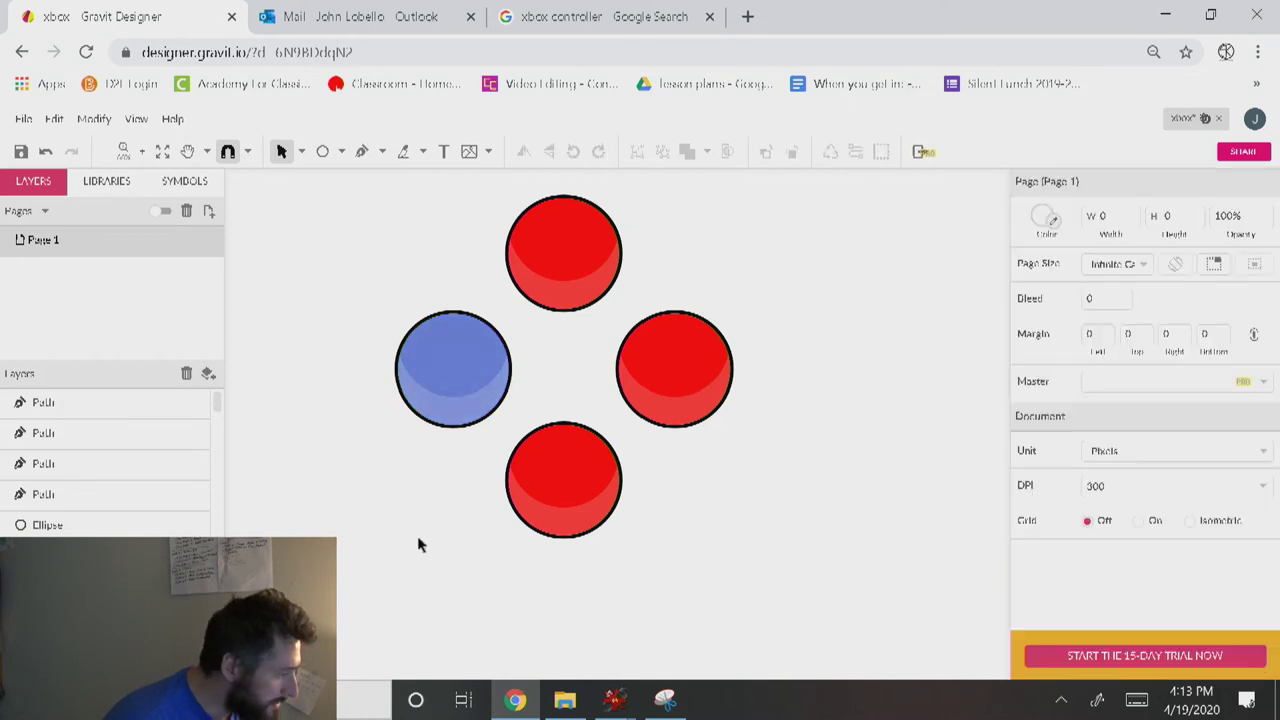
Add the text "X" in the empty space below the blue button and convert it to a path.
key(t)
click(398, 493)
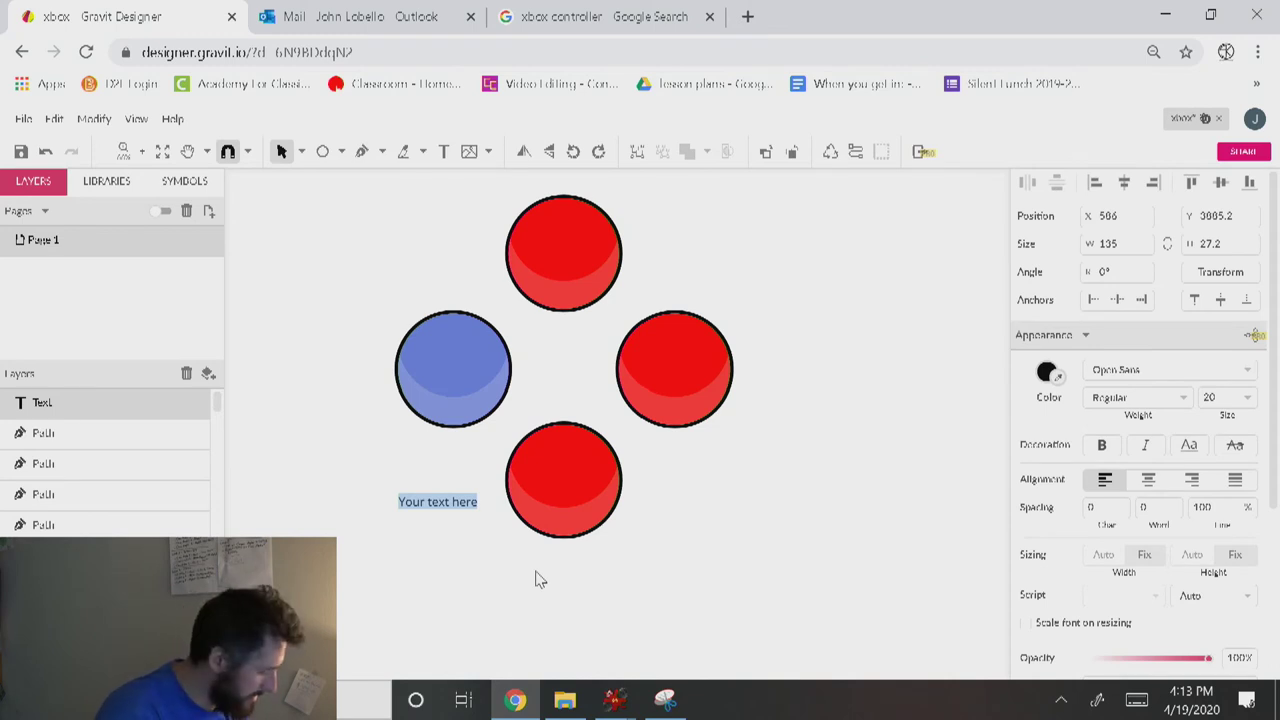
text(X)
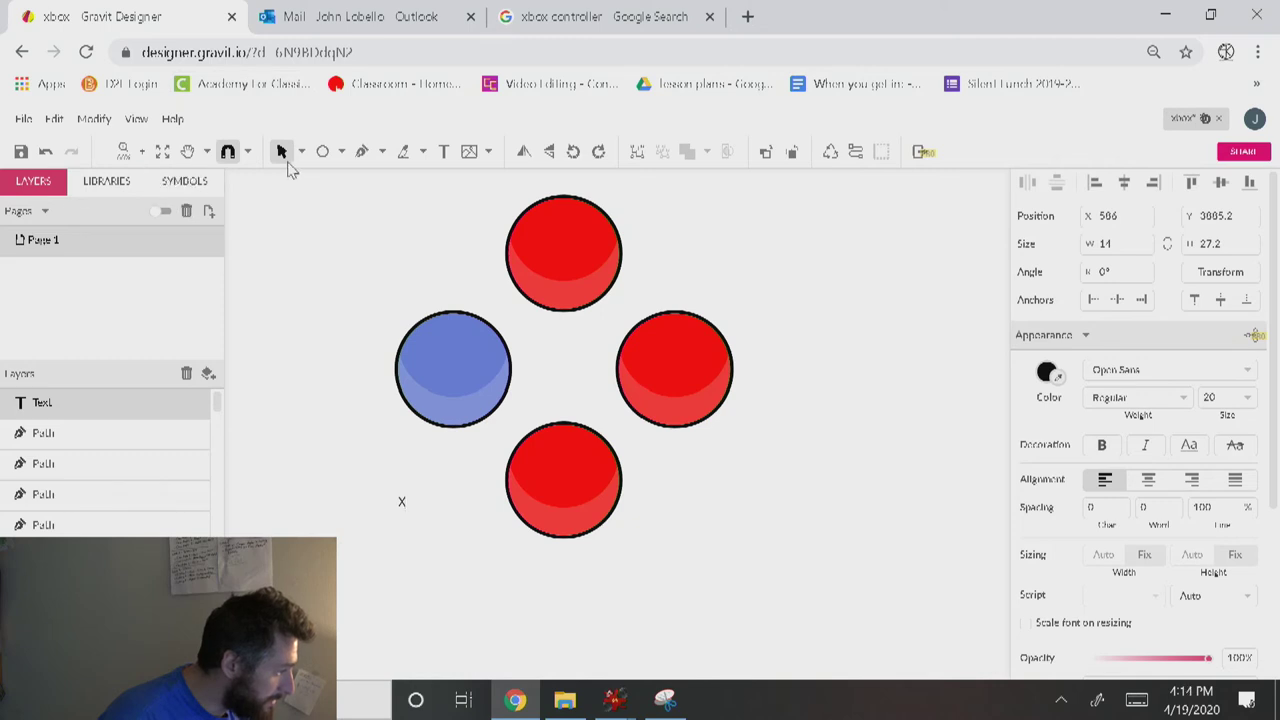
click(380, 497)
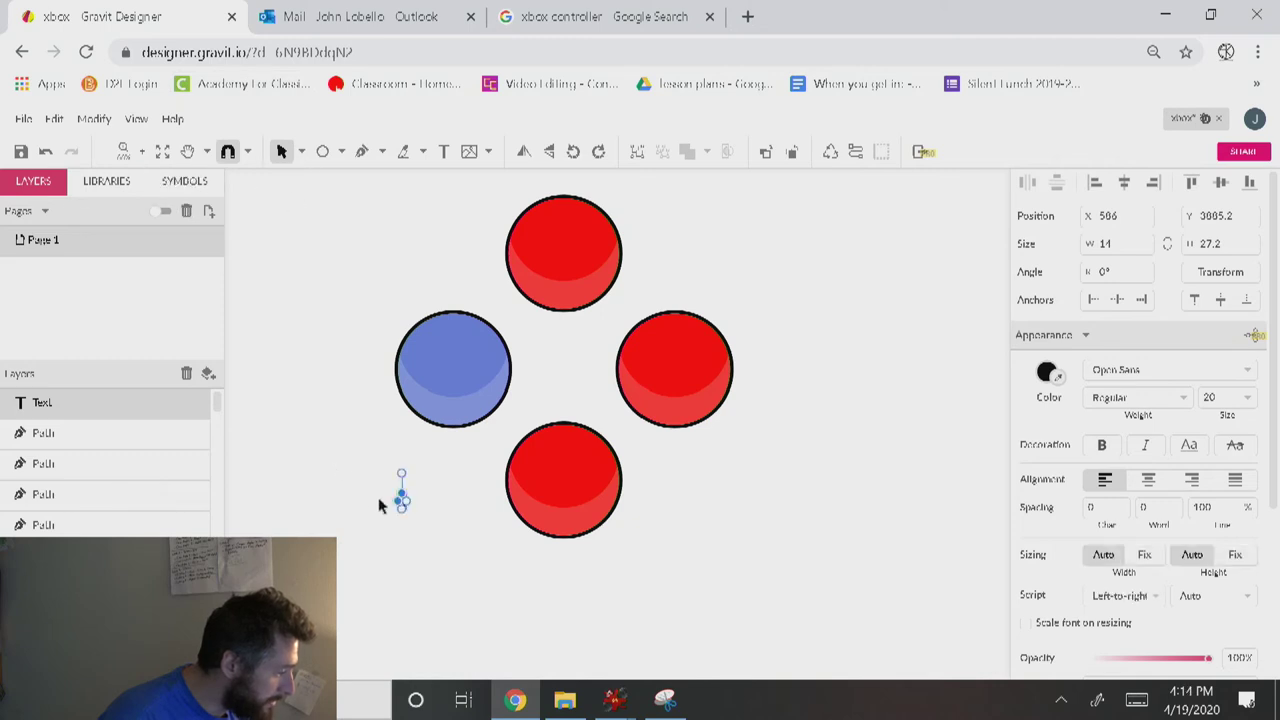
click(94, 118)
mouse_move(200, 466)
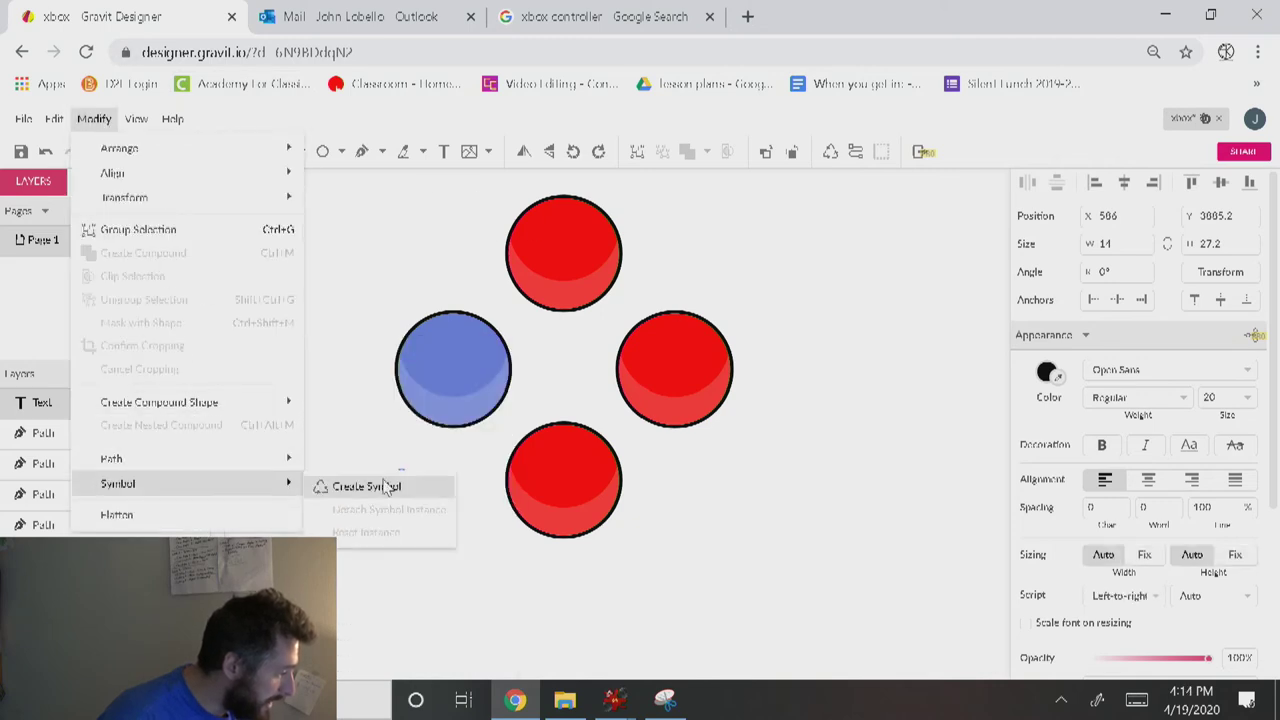
click(382, 406)
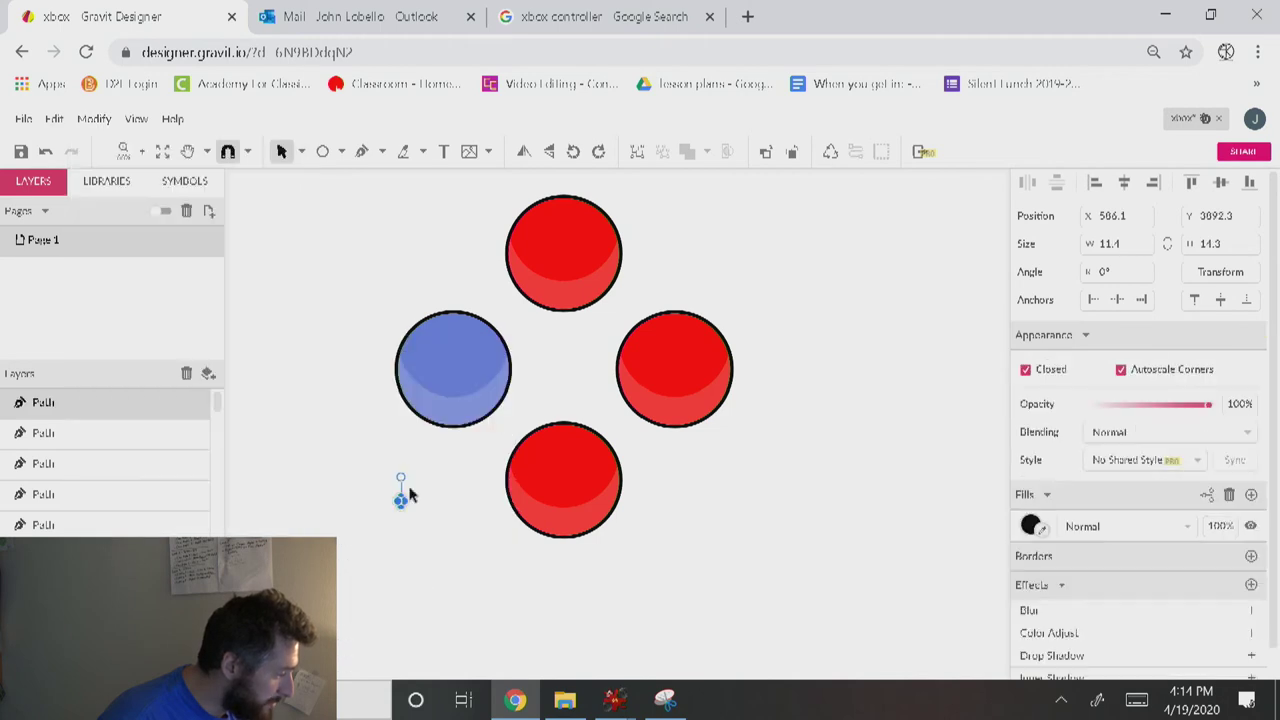
Enlarge the X to about 117 by 146 px and center it on the blue button.
drag(402, 503, 451, 586)
drag(393, 540, 476, 434)
click(405, 556)
click(479, 598)
drag(460, 368, 444, 364)
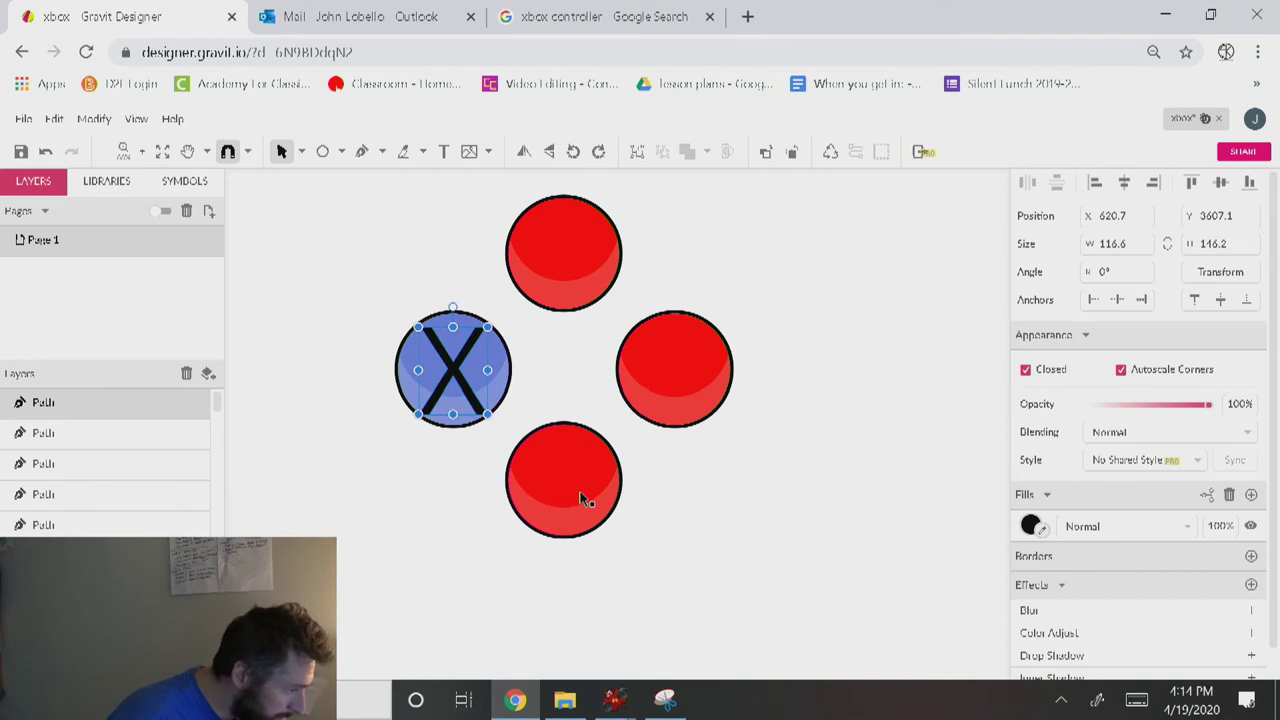
Send the X four levels back in the stacking order, behind the blue button's highlight.
key(ctrl+bracketleft)
key(ctrl+bracketleft)
key(ctrl+bracketleft)
key(ctrl+bracketleft)
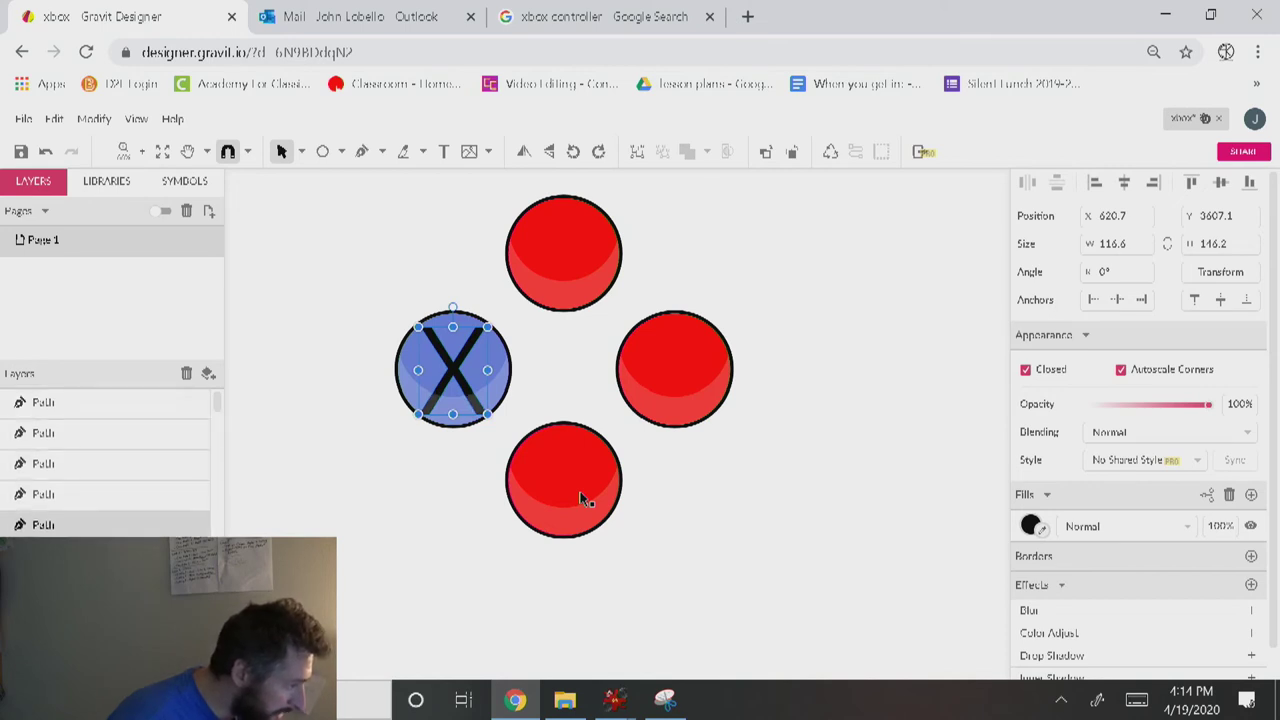
click(385, 488)
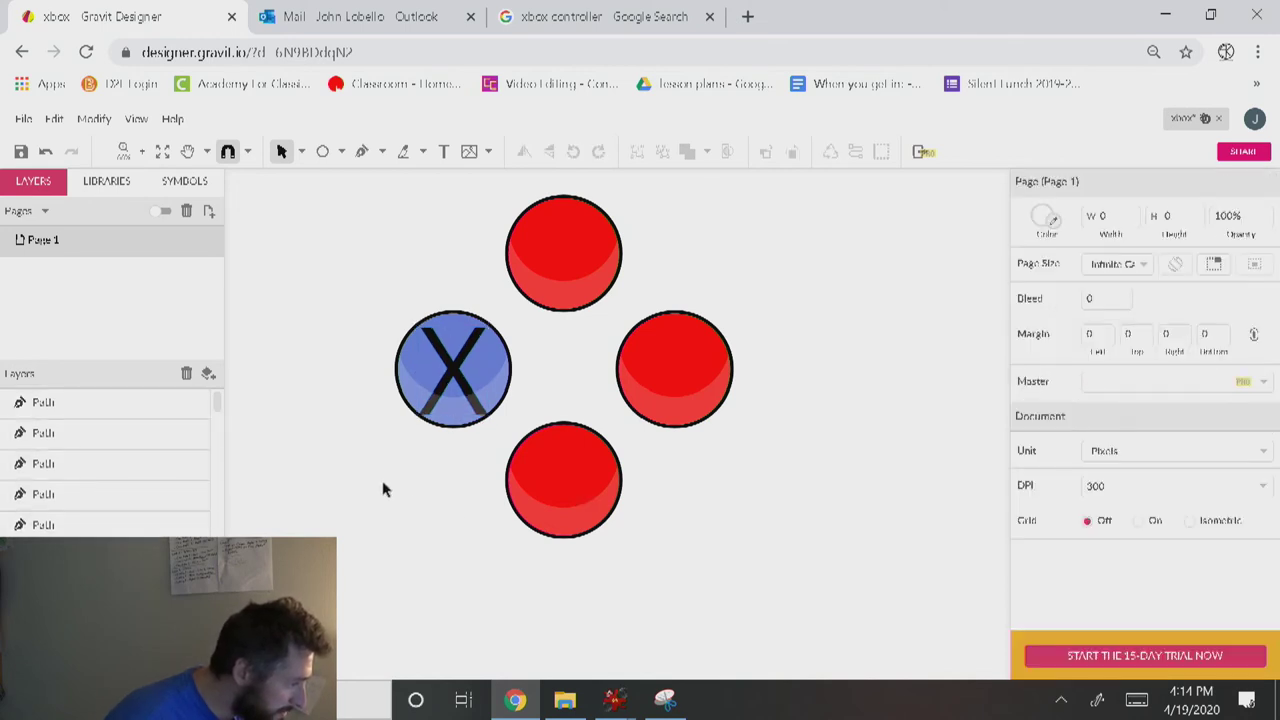
Nudge the X slightly upward on the blue button and deselect it.
click(455, 367)
drag(455, 367, 453, 378)
click(381, 541)
click(411, 537)
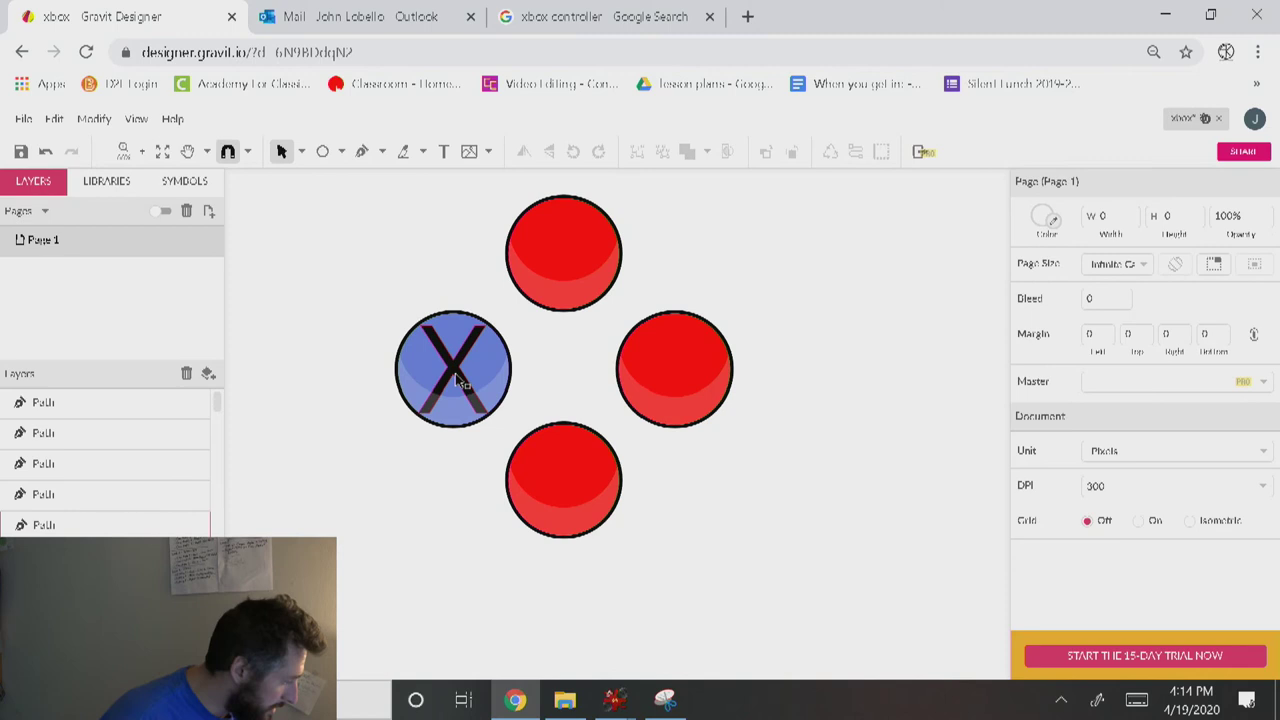
Add the text "Y" in the empty space beside the topmost red button.
key(t)
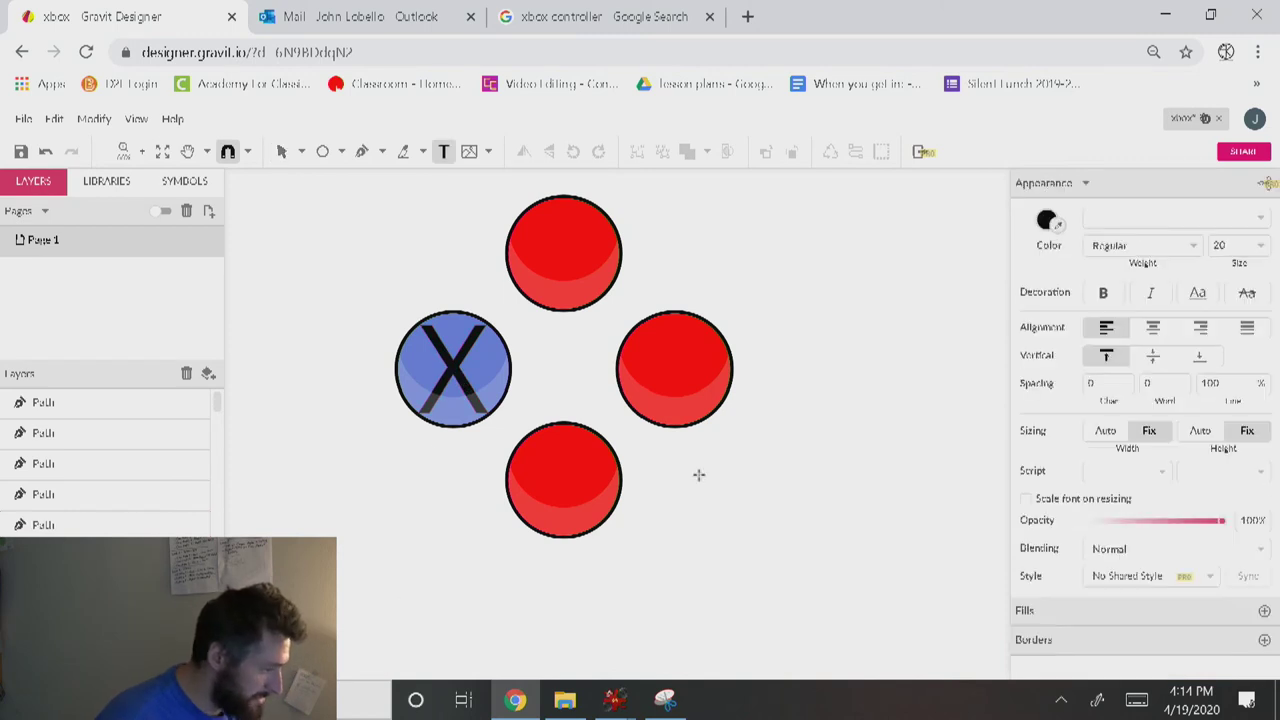
click(745, 264)
text(Y)
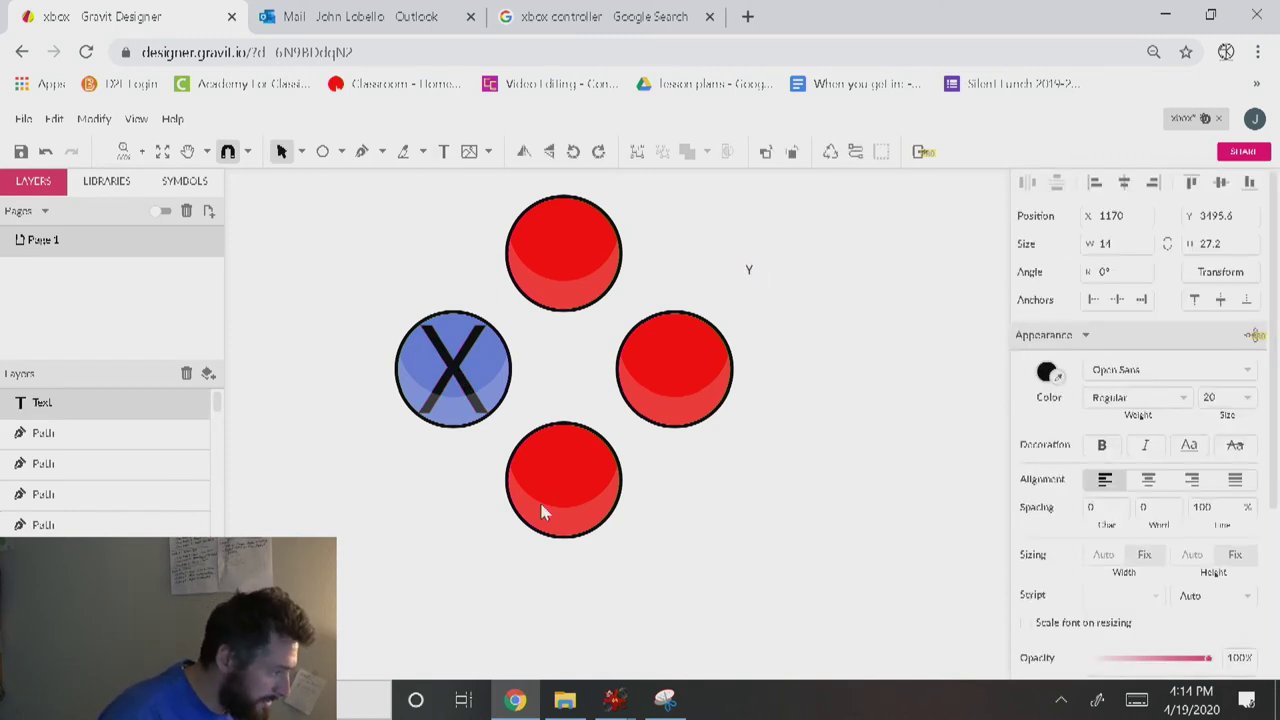
key(Escape)
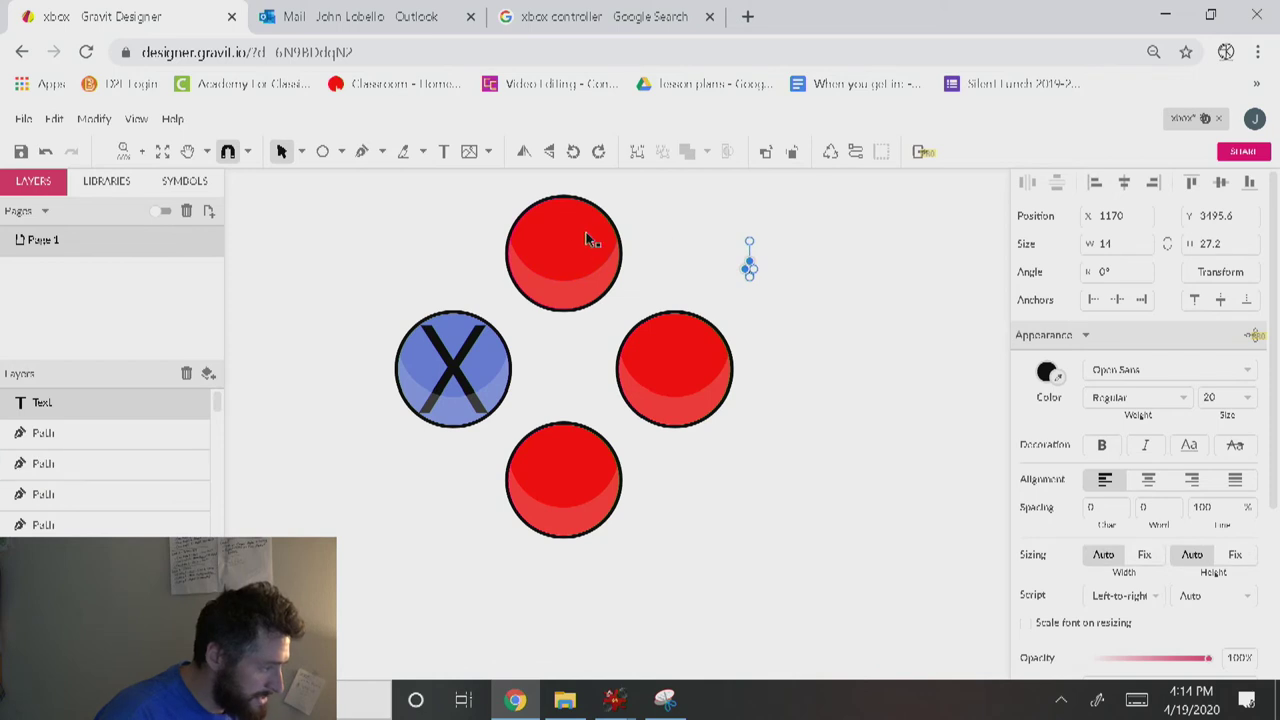
Change the topmost button's fill to a golden yellow, RGB 255, 200, 33.
click(588, 240)
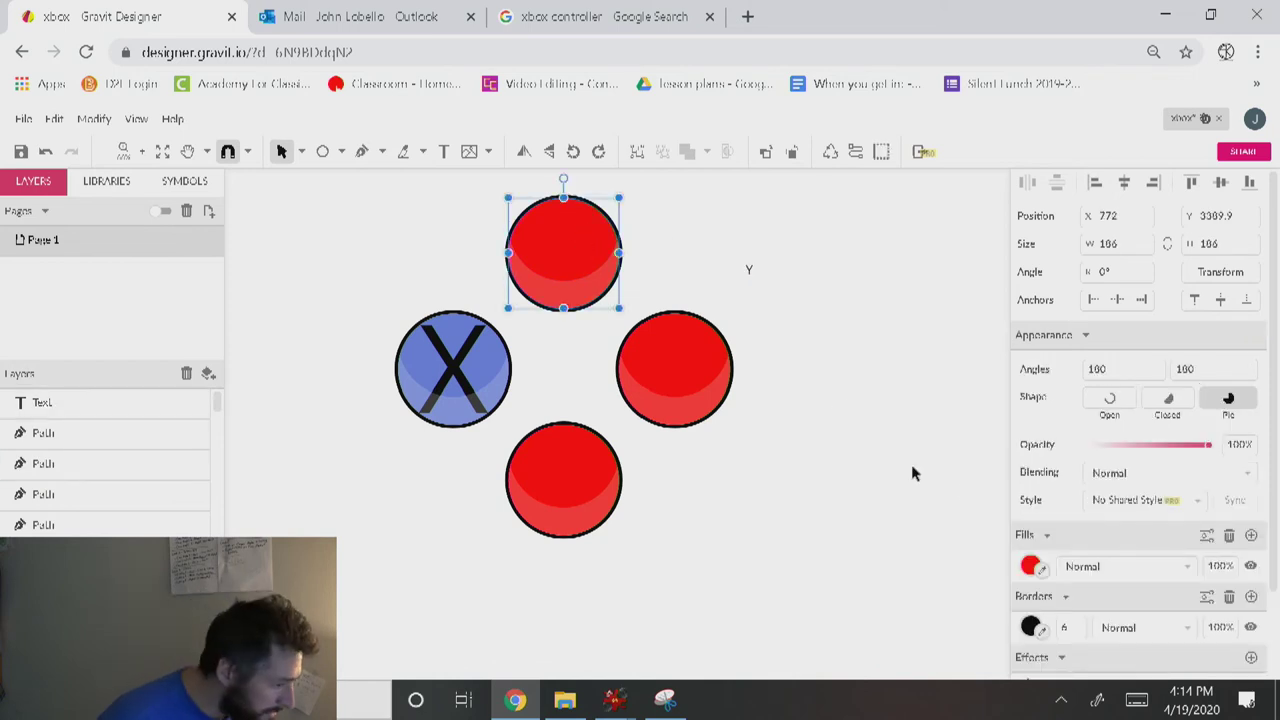
click(1032, 566)
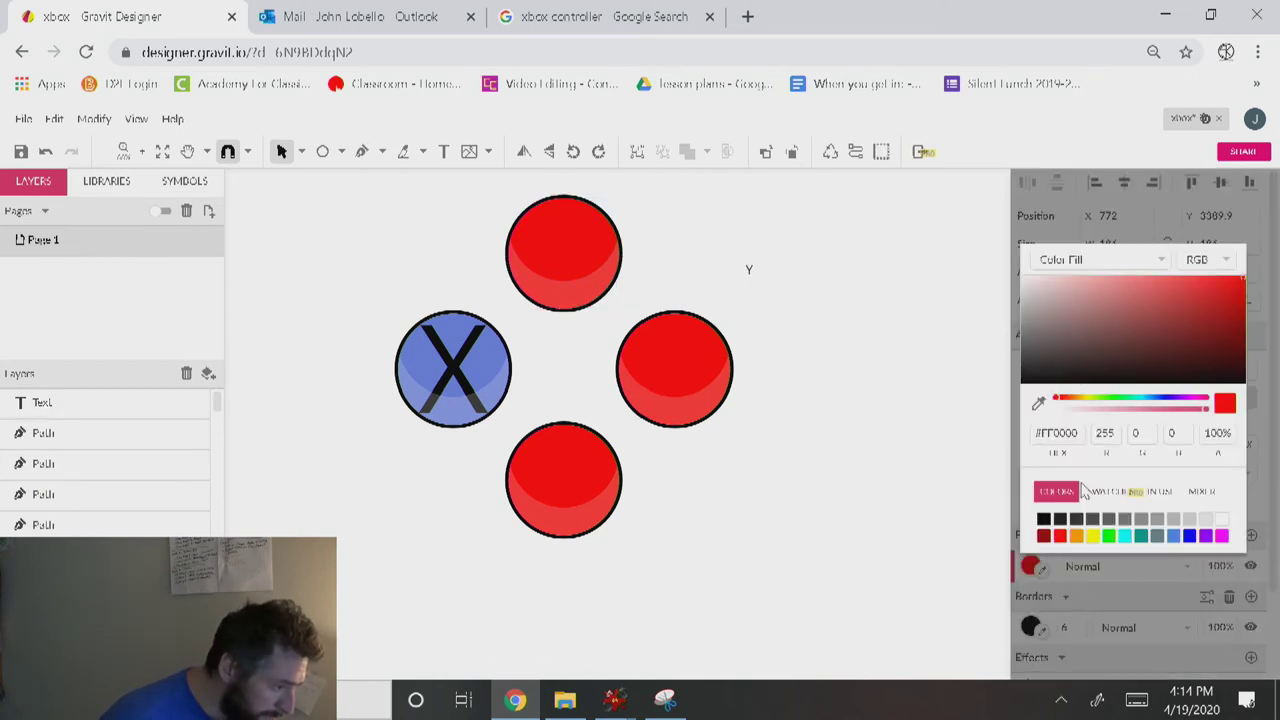
click(1086, 398)
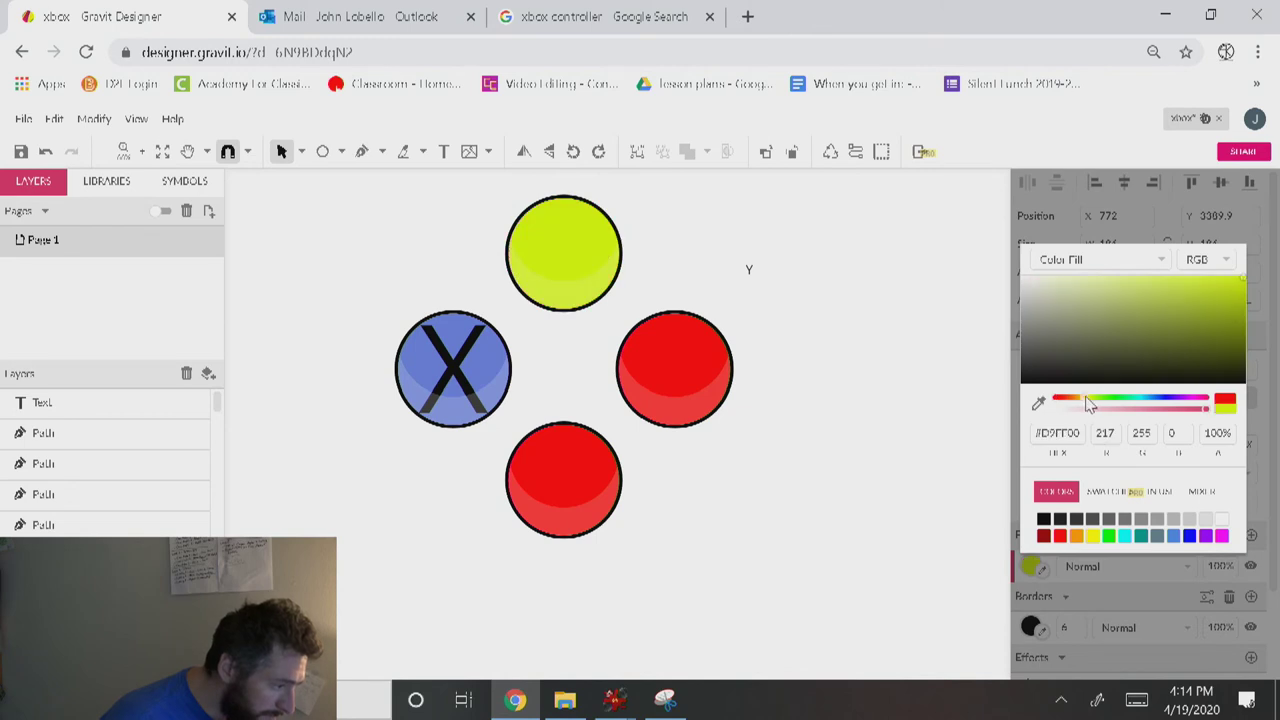
click(1076, 536)
mouse_move(1165, 300)
mouse_down()
mouse_move(1159, 271)
mouse_move(1216, 268)
mouse_up()
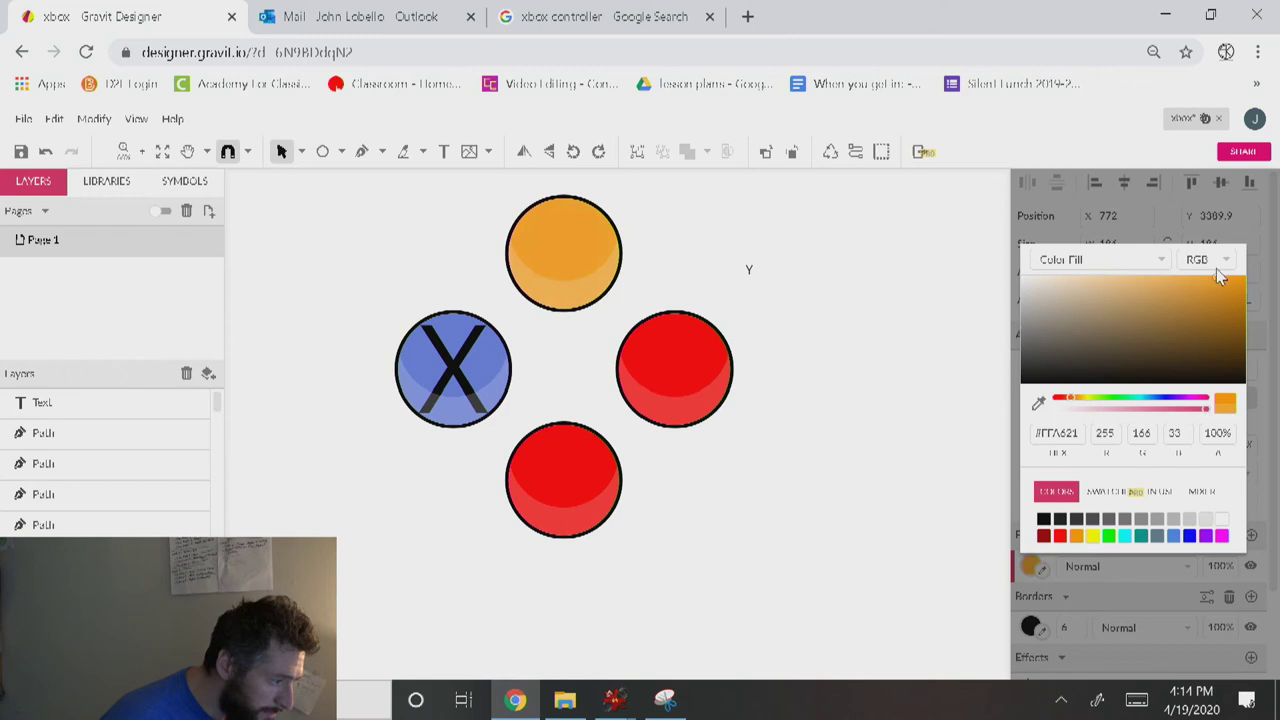
drag(1076, 404, 1078, 404)
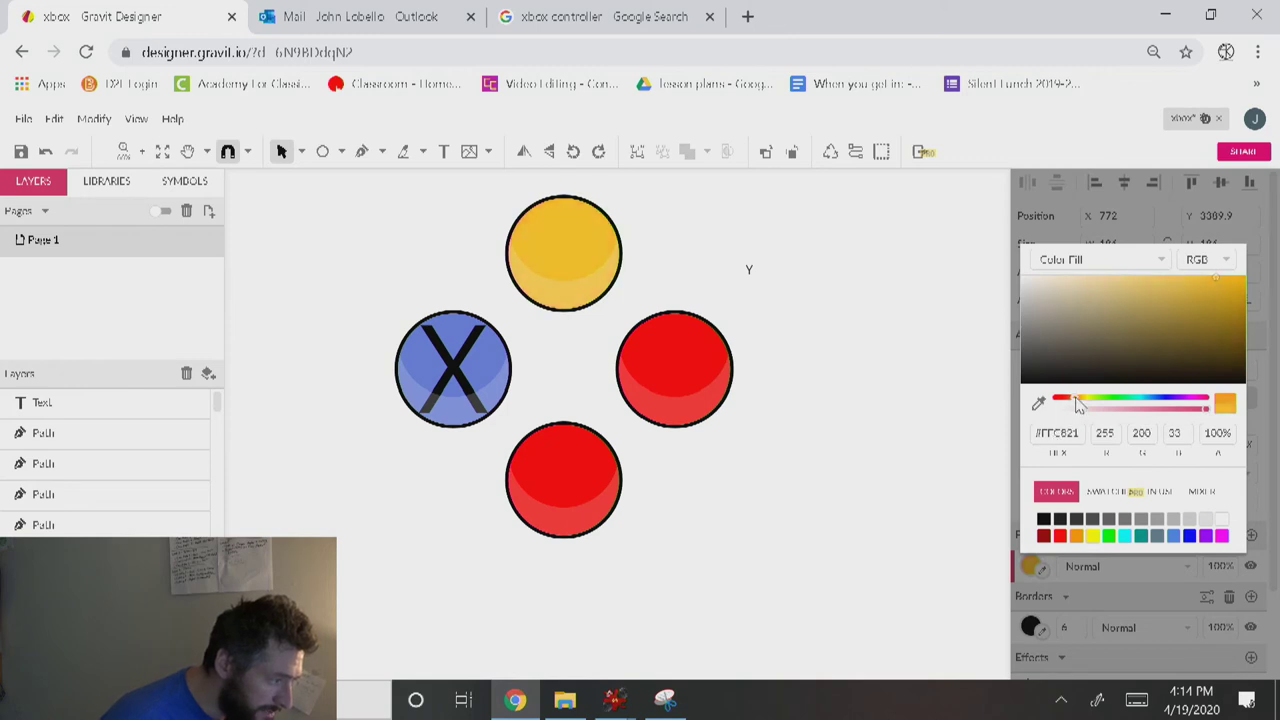
click(796, 294)
click(587, 252)
click(808, 300)
Convert the Y text beside the yellow button to a path.
key(t)
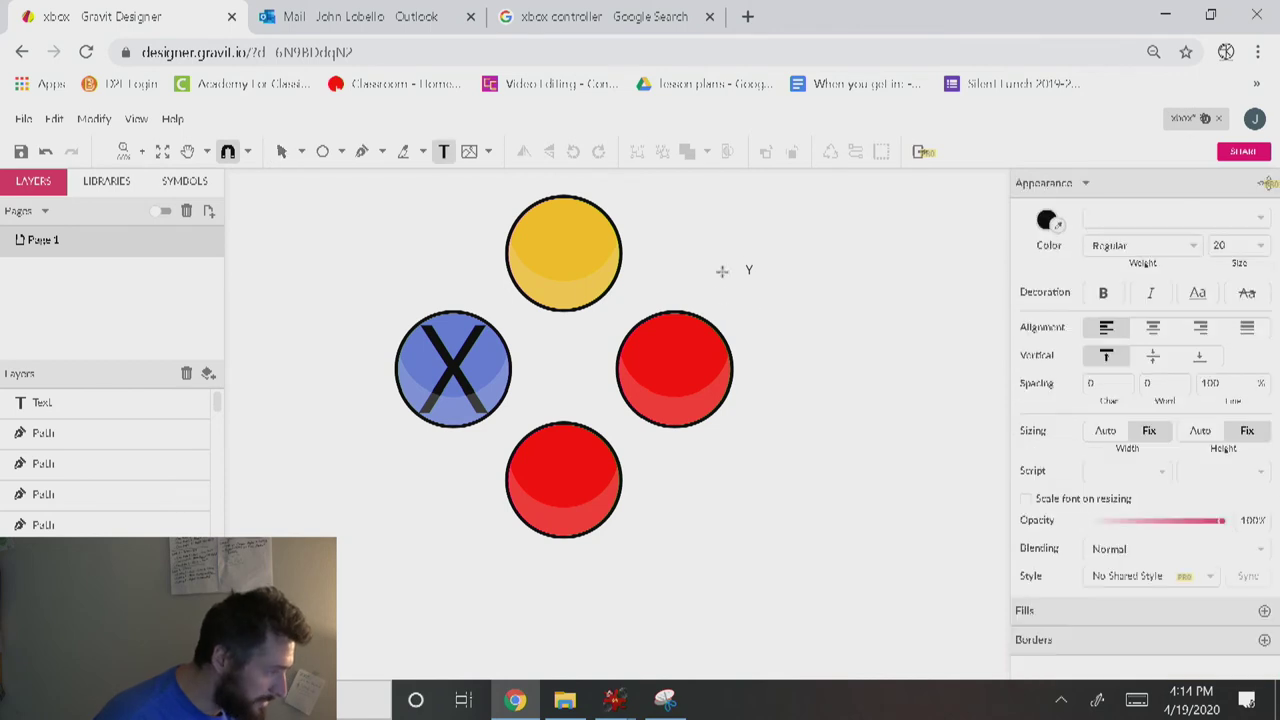
key(Escape)
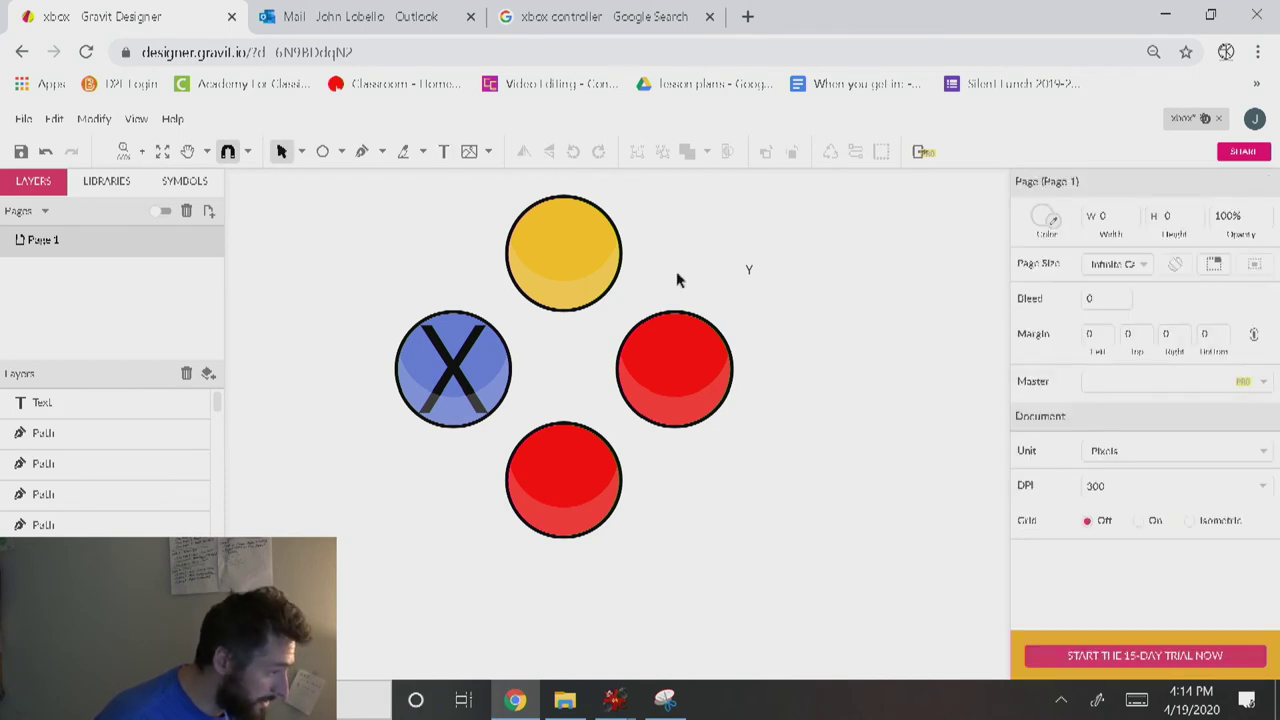
click(750, 268)
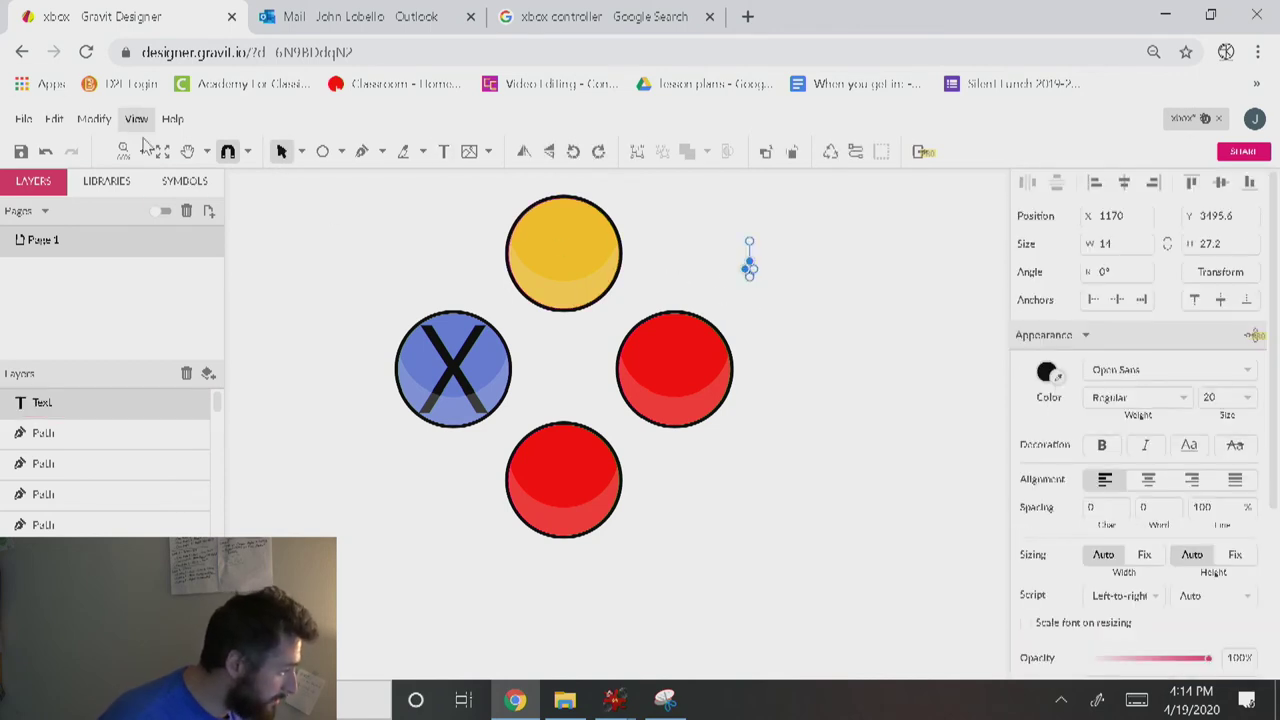
click(94, 118)
mouse_move(166, 471)
click(437, 392)
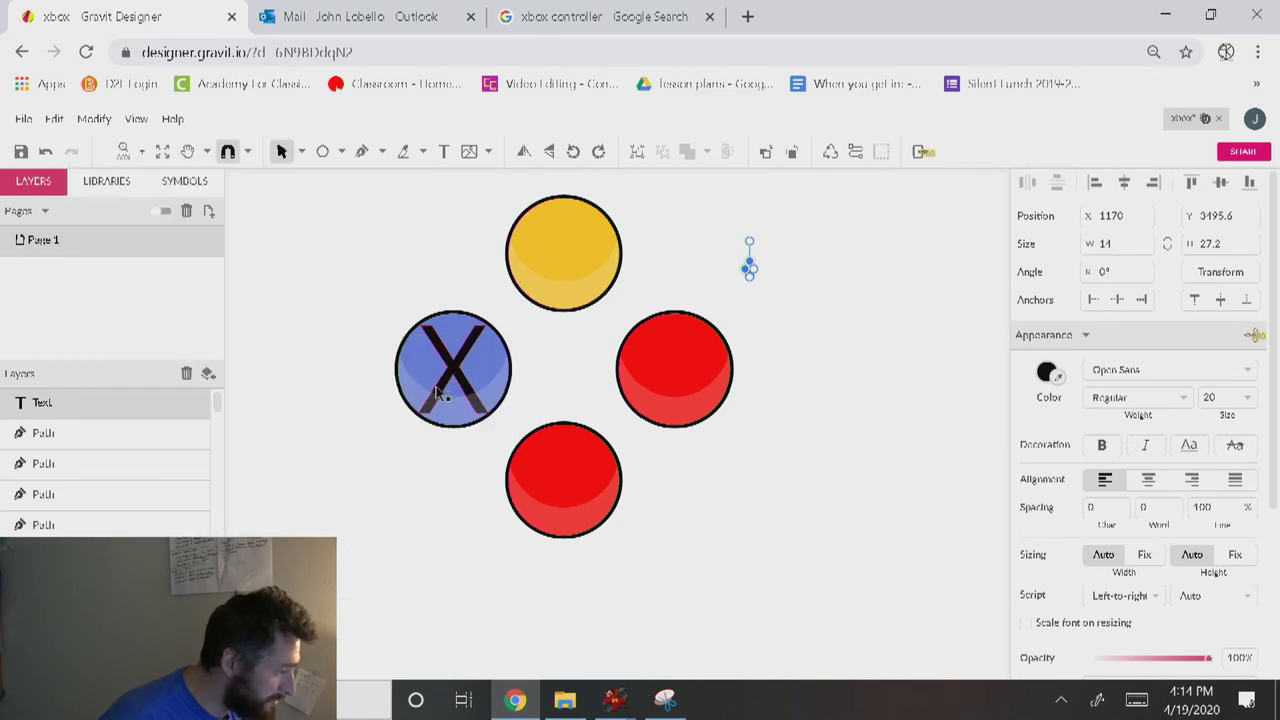
click(876, 366)
click(752, 268)
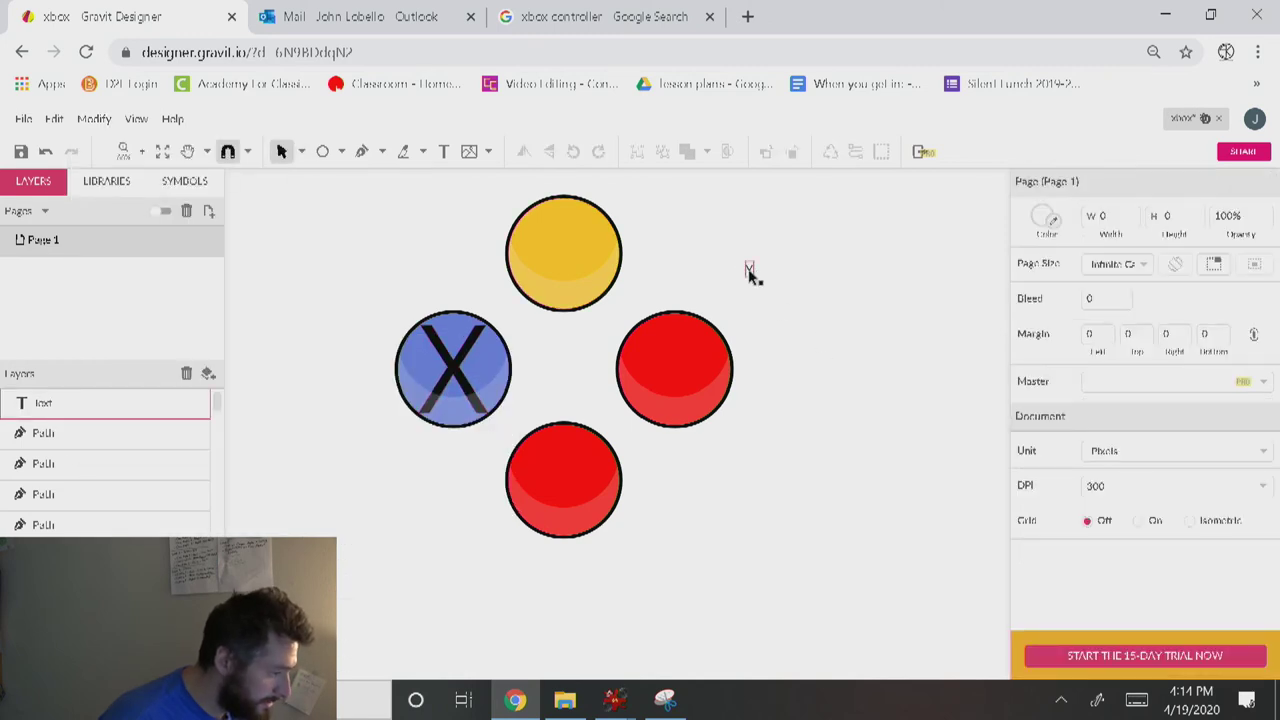
key(ctrl+shift+p)
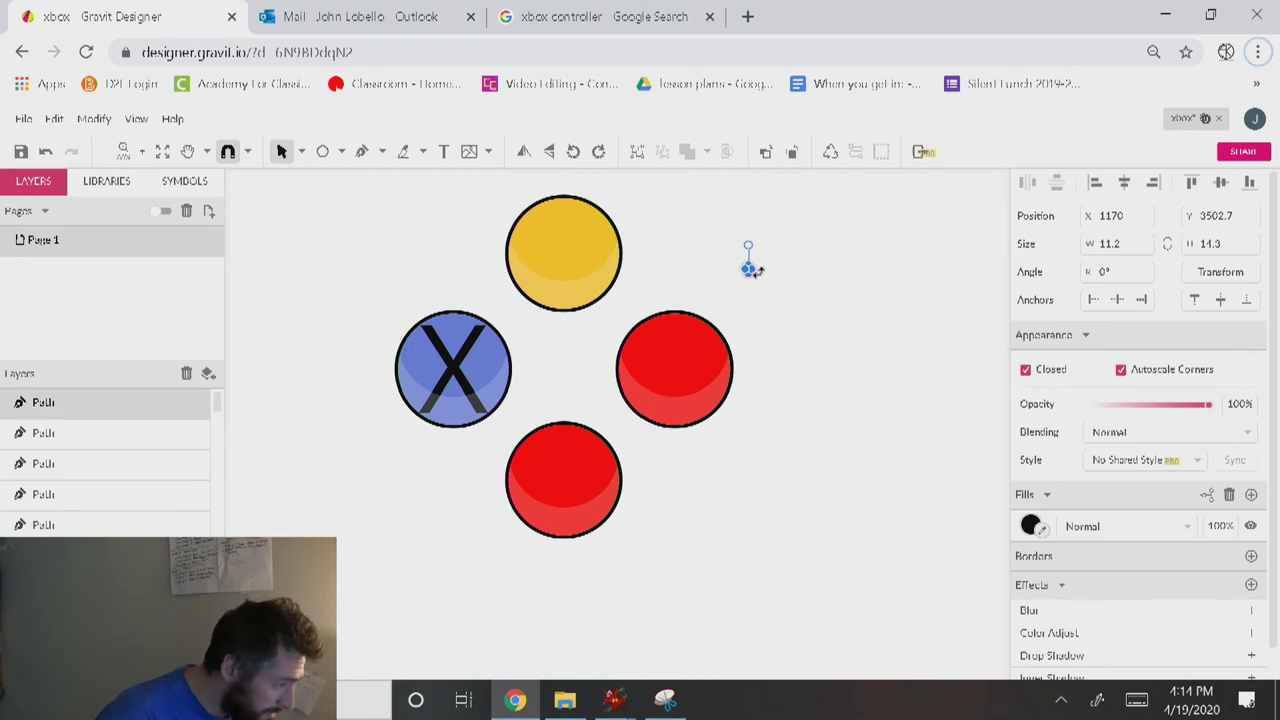
Enlarge the Y to about 111 by 142 px on the yellow button and send it three levels back, behind the highlight.
drag(752, 268, 597, 297)
key(Down)
key(Down)
key(Down)
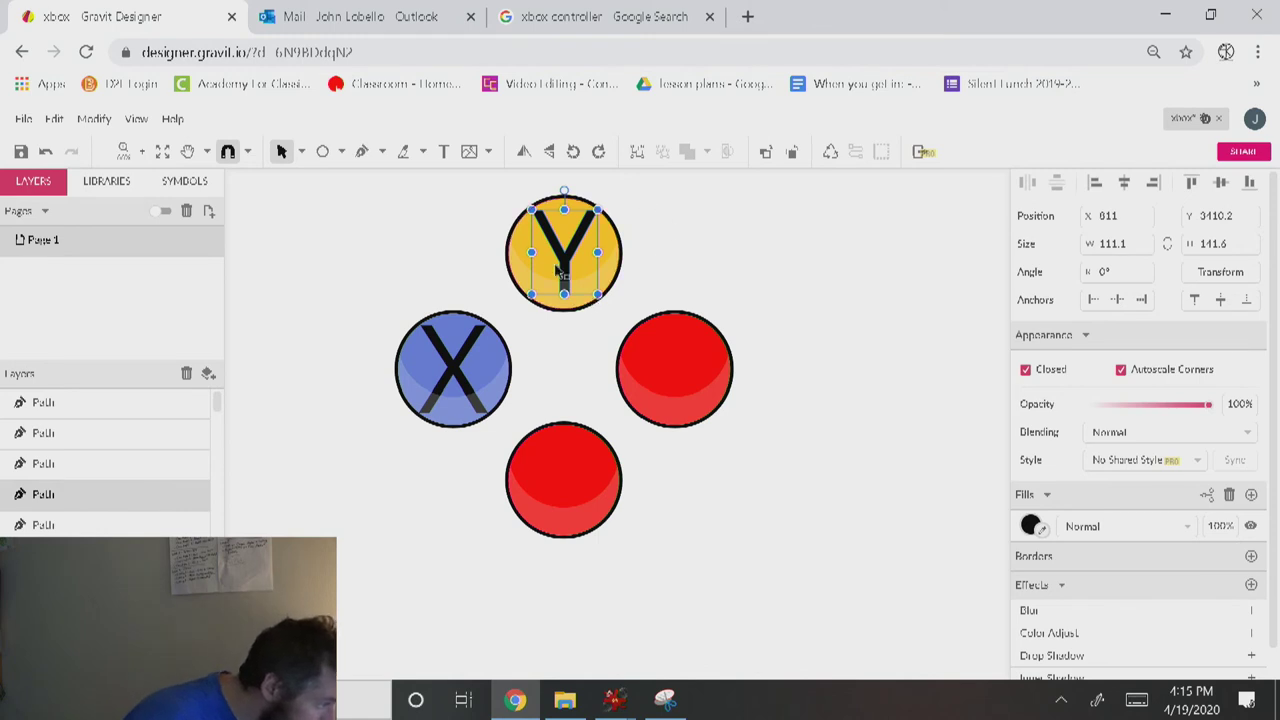
Shift the Y slightly downward on the yellow button and deselect it.
drag(565, 265, 565, 270)
click(803, 251)
click(565, 258)
click(786, 309)
Add the text "A" in the empty space beside the lowest red button and convert it to a path.
key(t)
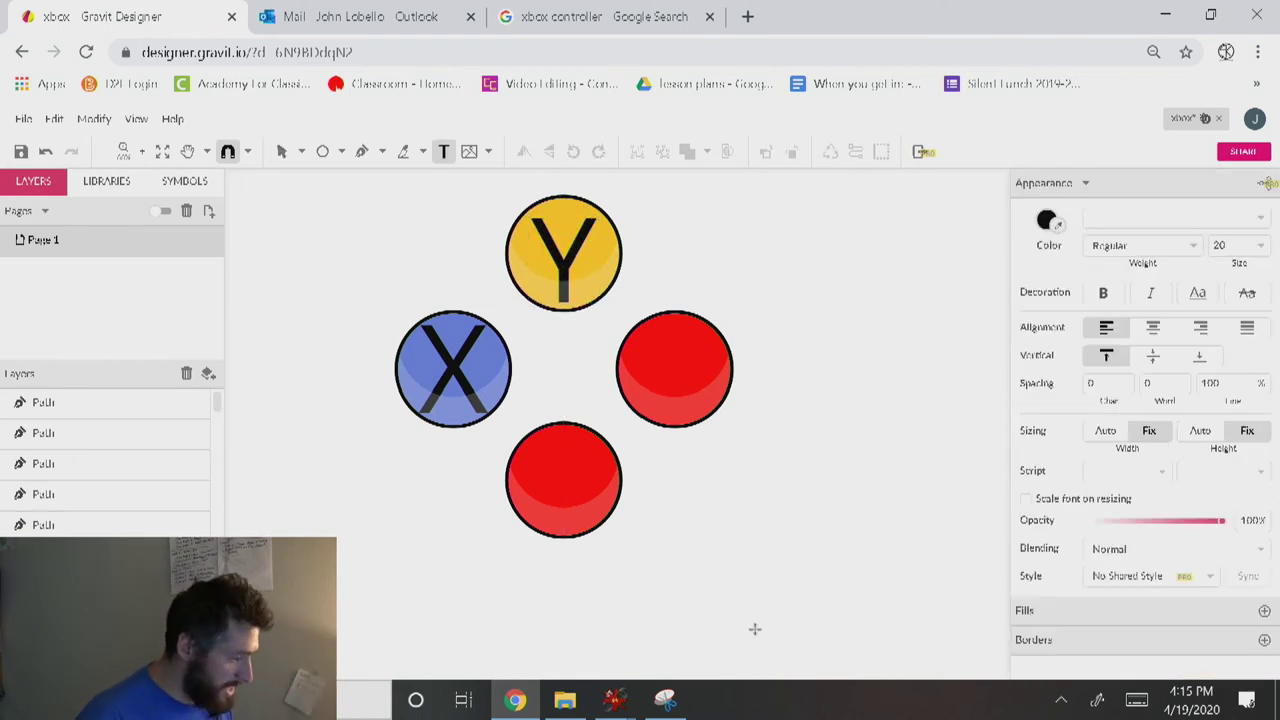
click(831, 583)
text(A)
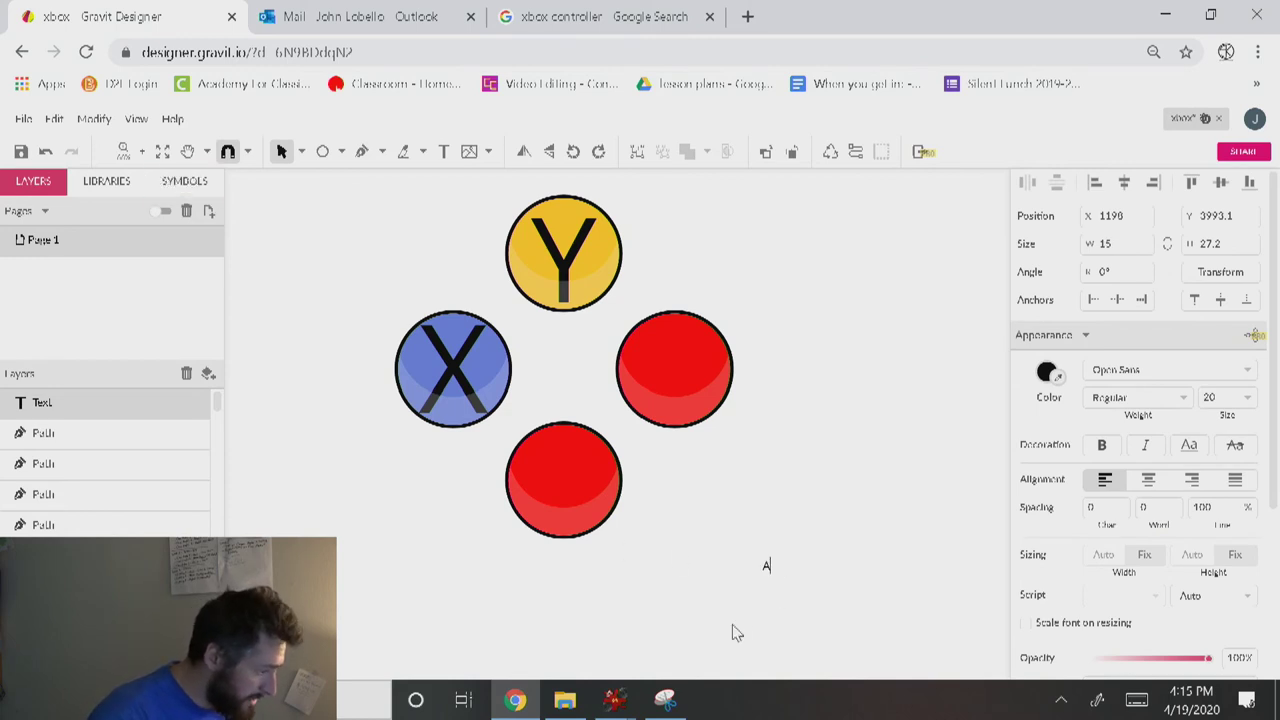
key(Escape)
click(94, 118)
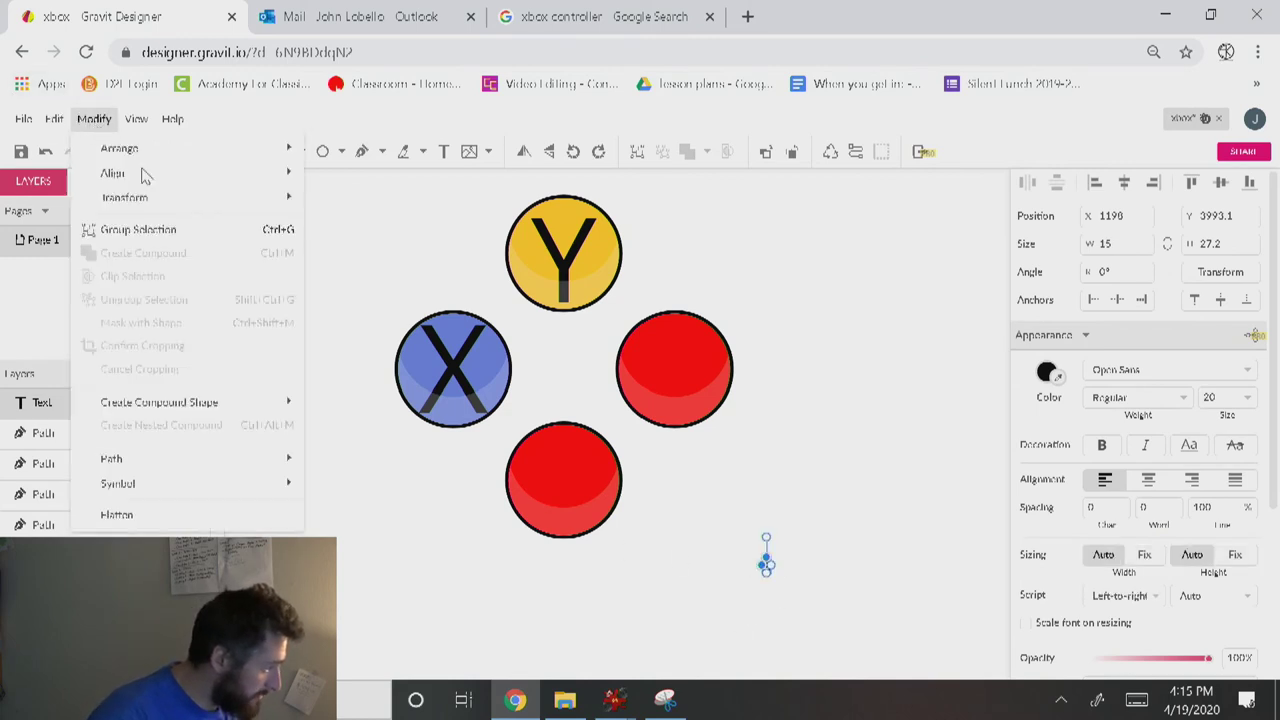
mouse_move(230, 458)
click(418, 427)
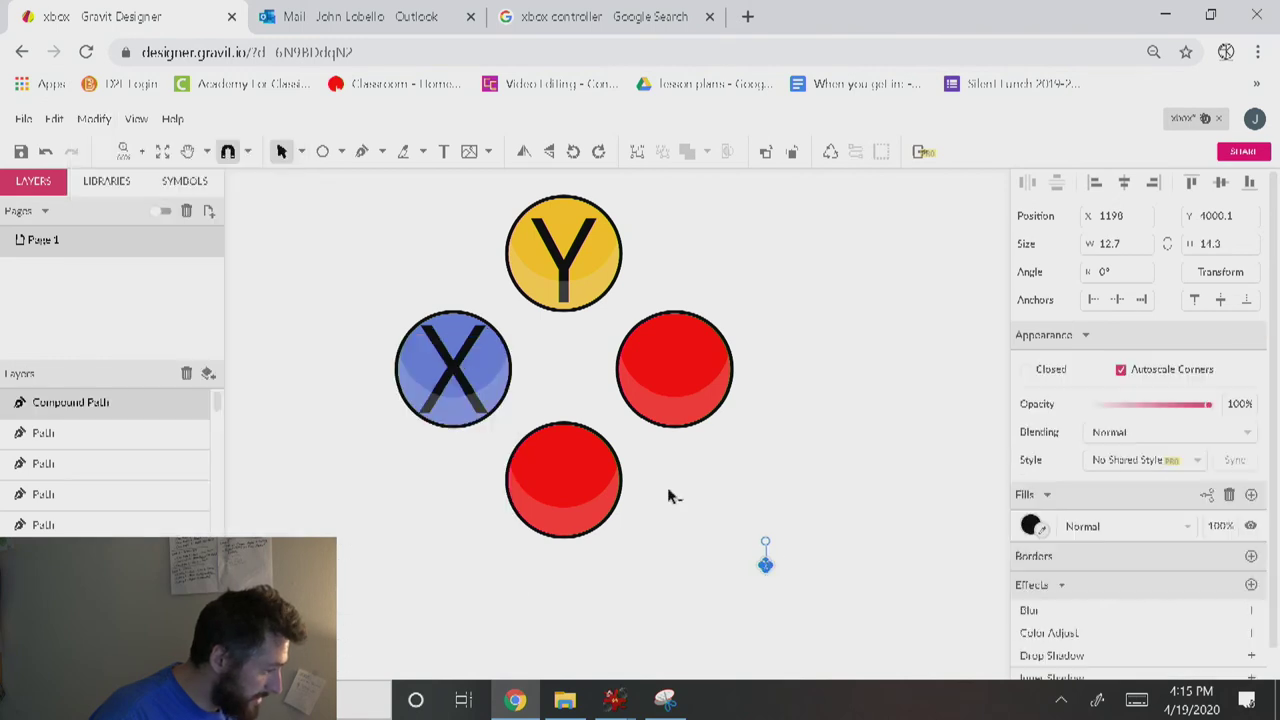
Enlarge the A to about 130 by 147 px on the lowest button and send it three levels back, behind the highlight.
drag(765, 565, 592, 484)
drag(612, 428, 564, 492)
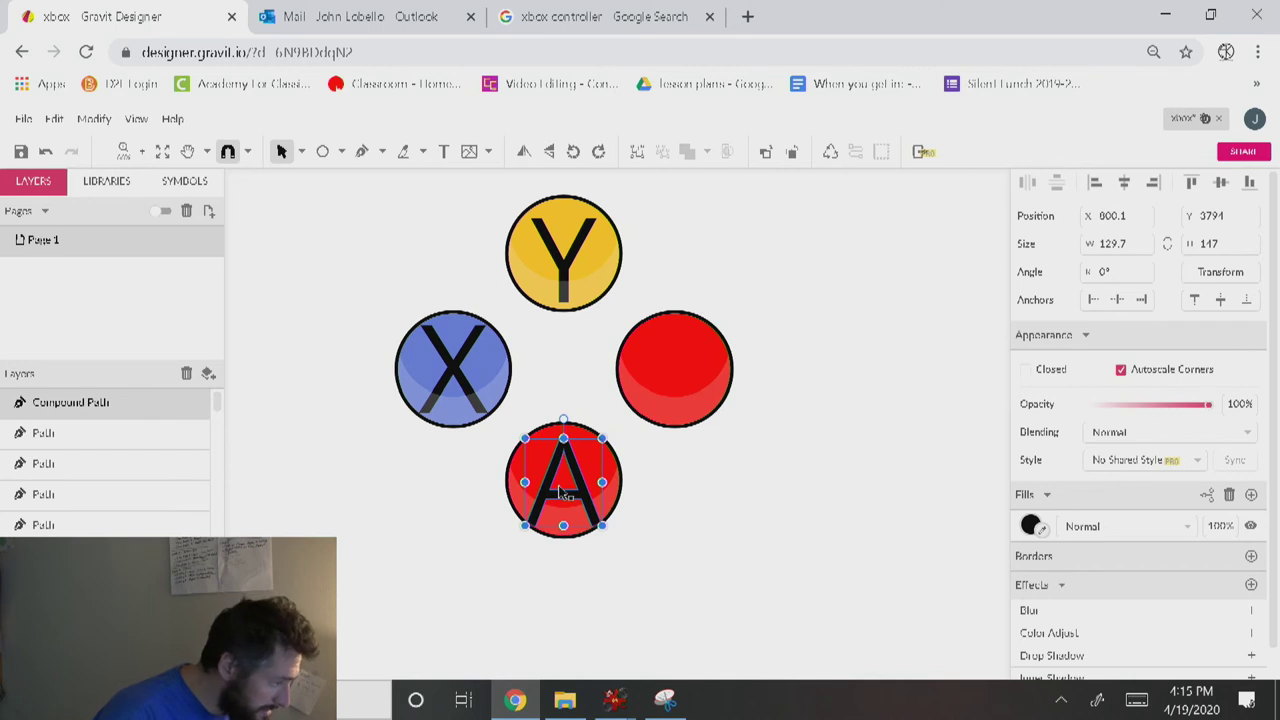
key(ctrl+[)
key(ctrl+[)
key(ctrl+[)
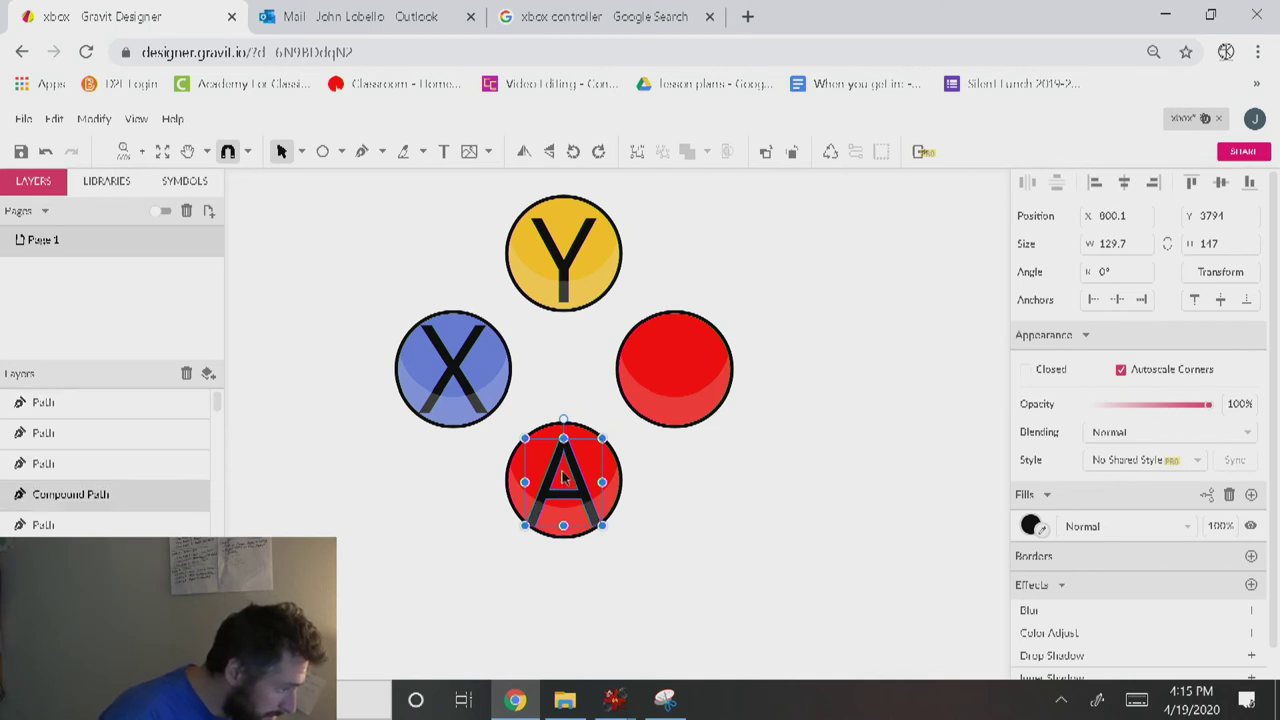
drag(570, 465, 572, 457)
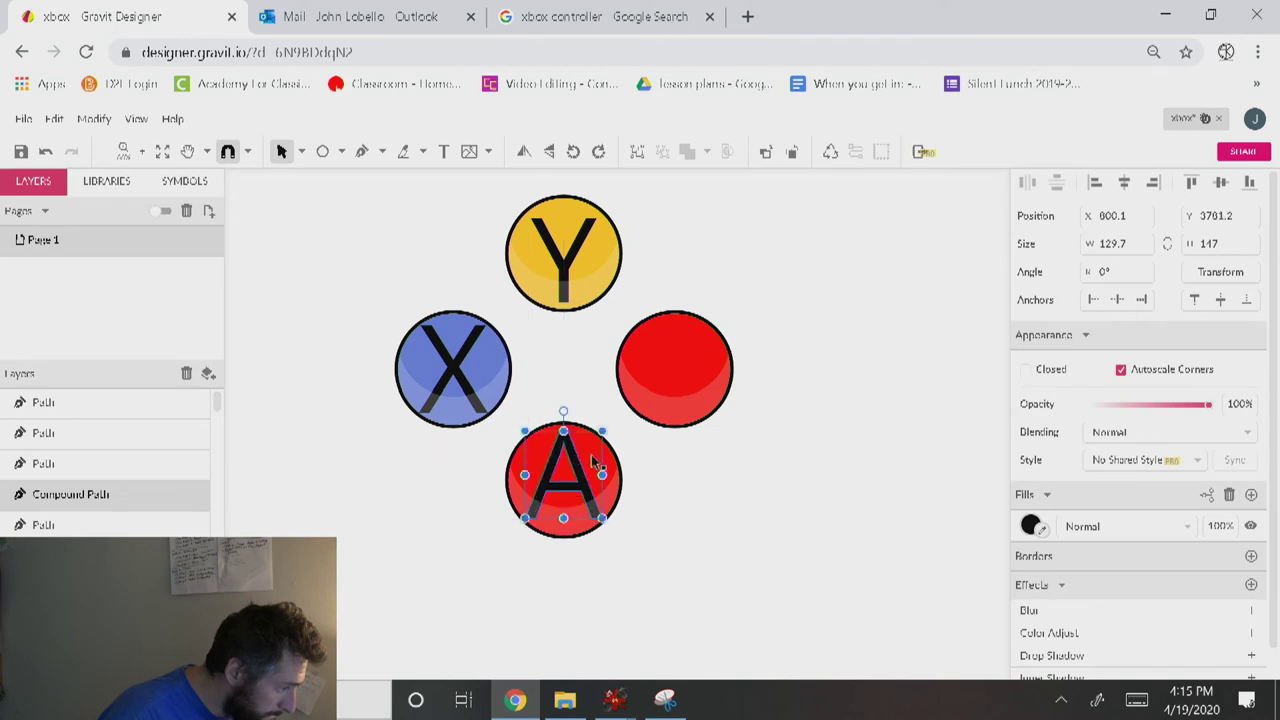
Change the A button's fill to green, RGB 15, 191, 47, at 78% opacity.
click(591, 454)
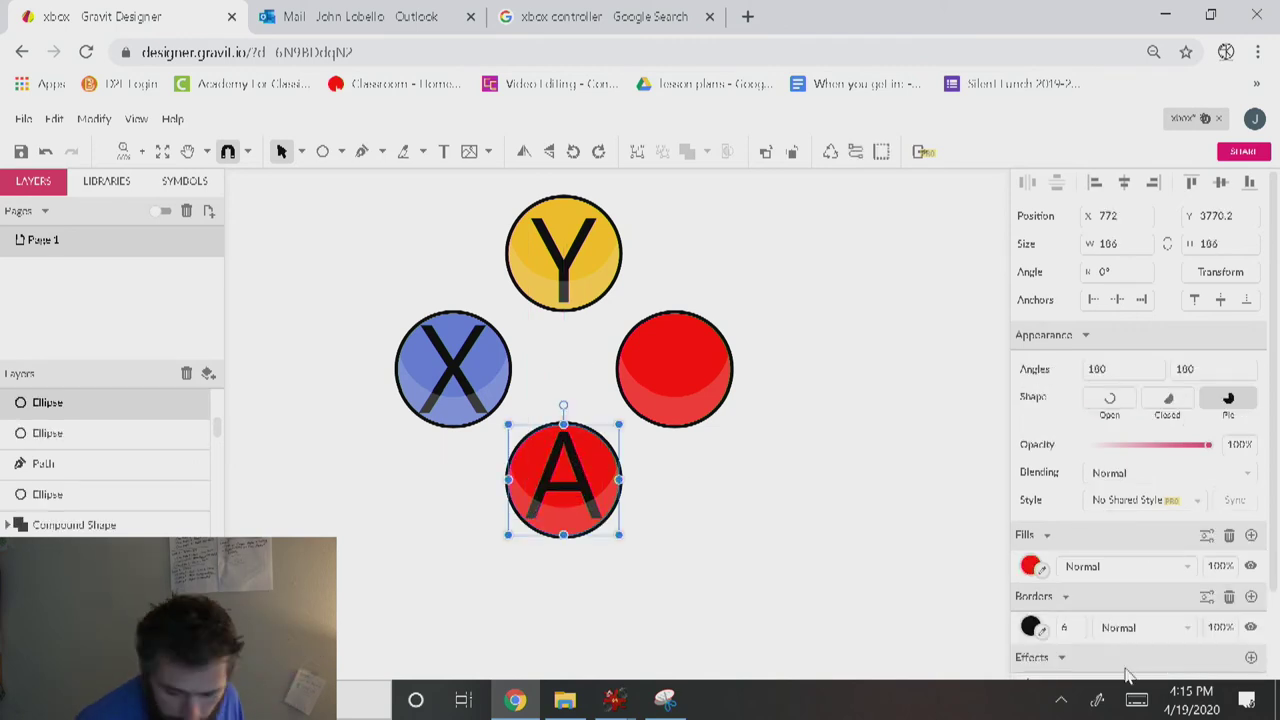
click(1032, 566)
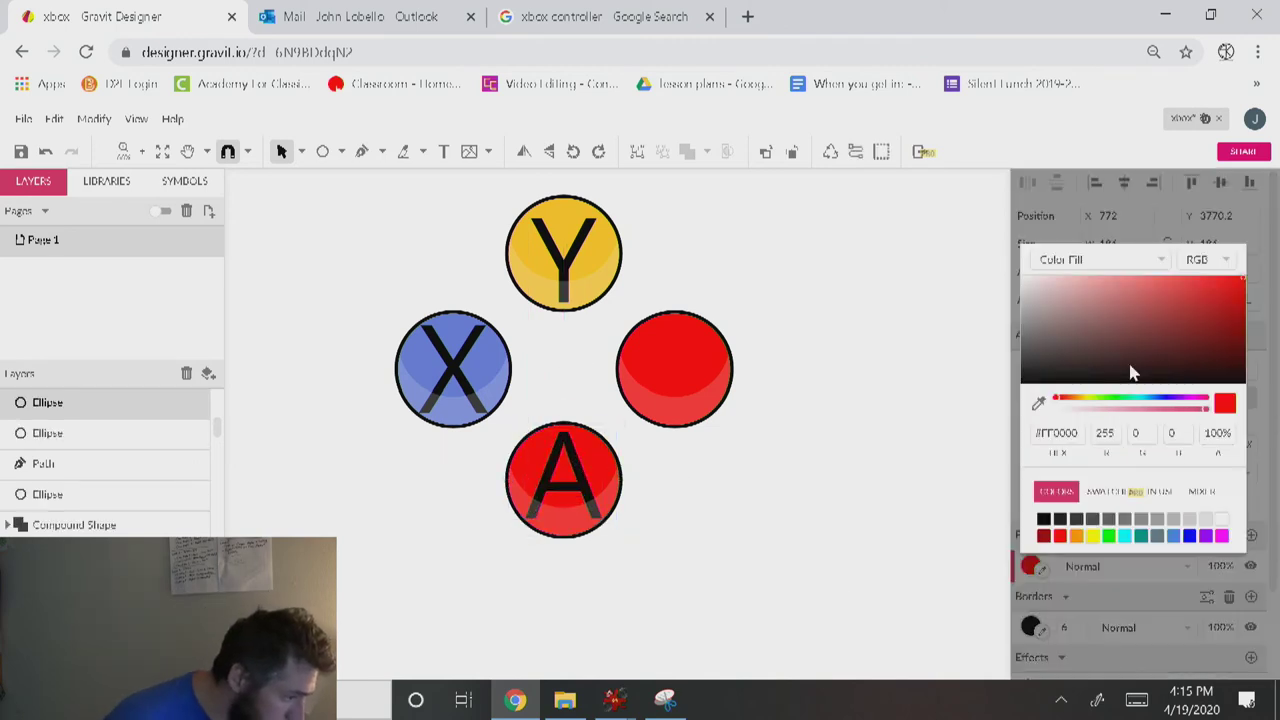
click(1122, 410)
click(1118, 400)
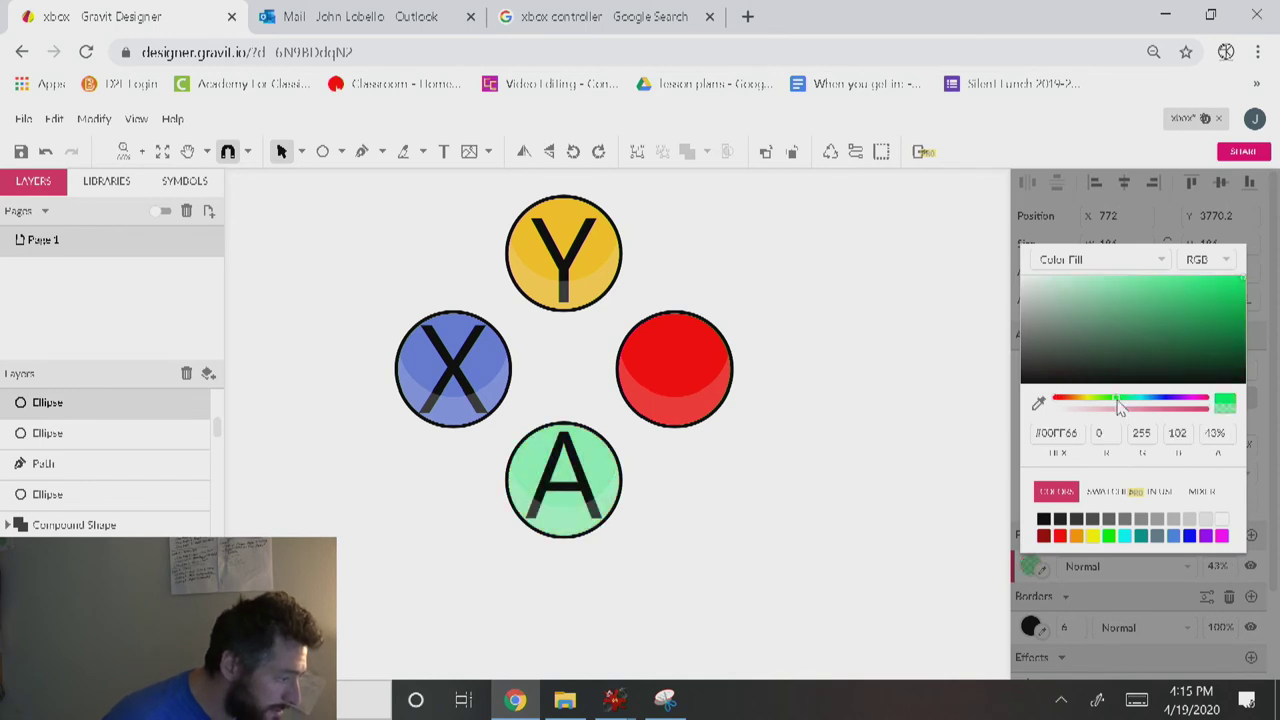
drag(1110, 291, 1245, 284)
drag(1128, 410, 1180, 415)
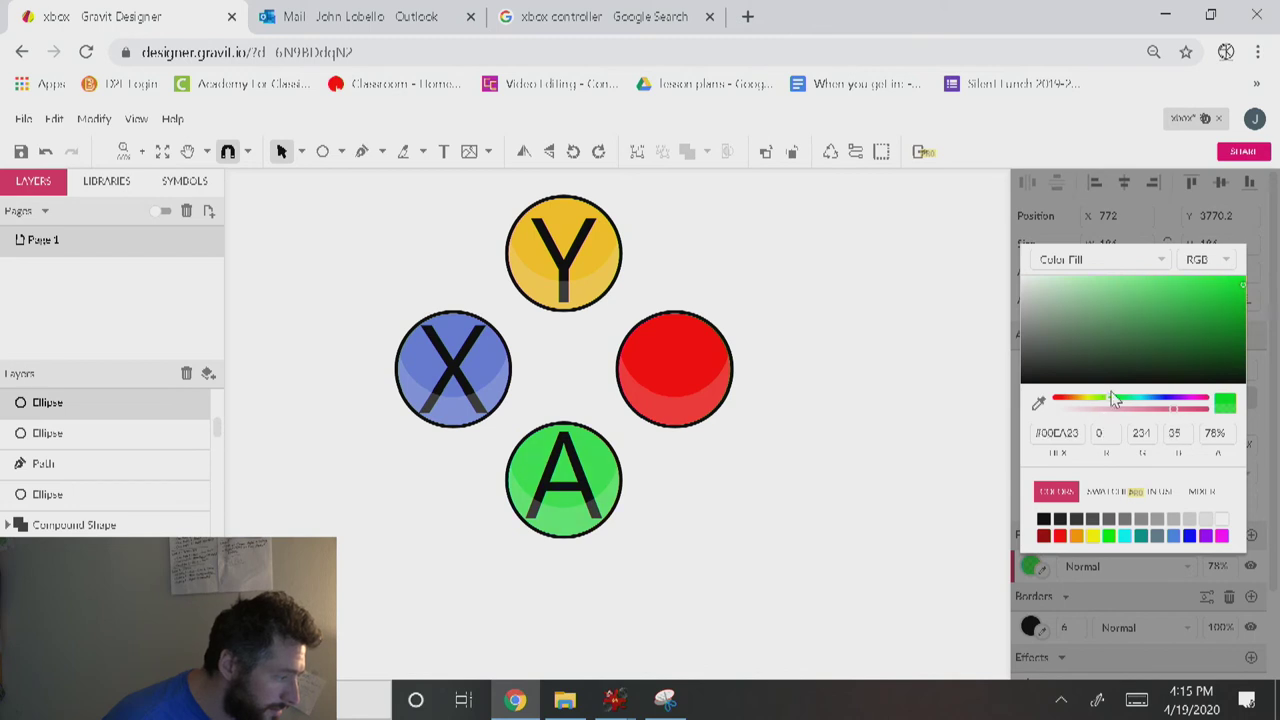
drag(1127, 291, 1217, 324)
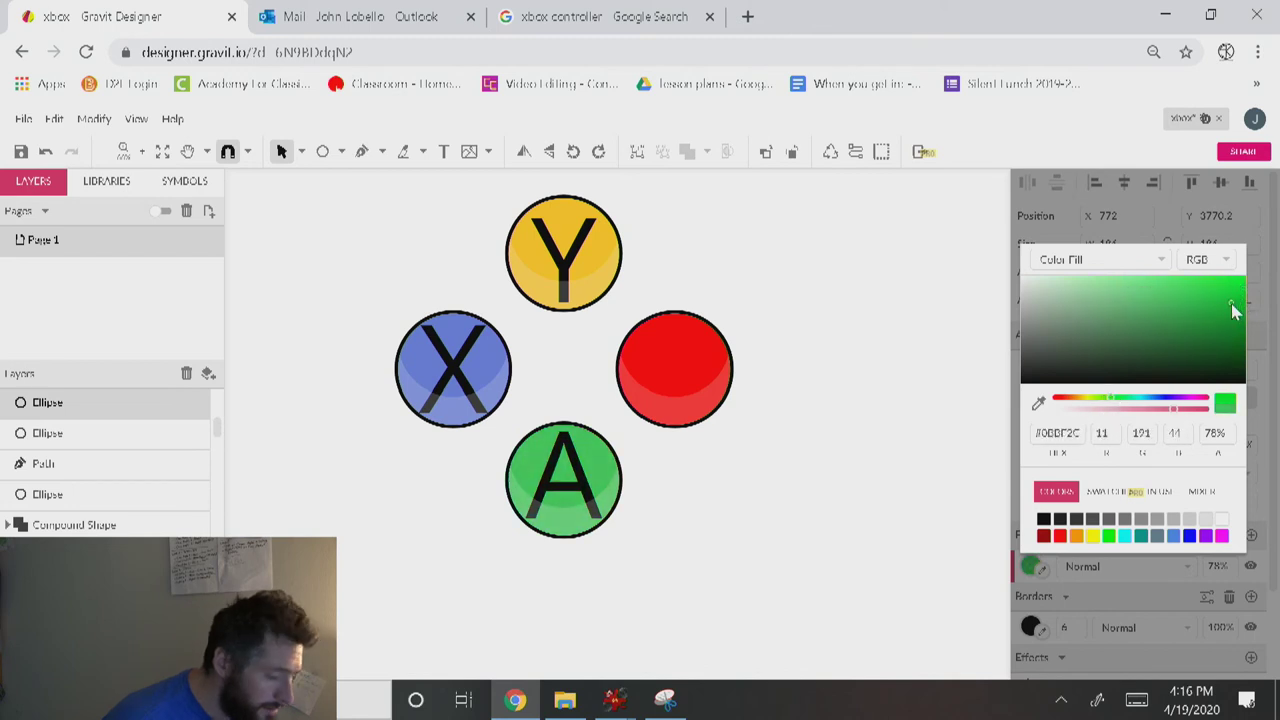
drag(1232, 311, 1226, 302)
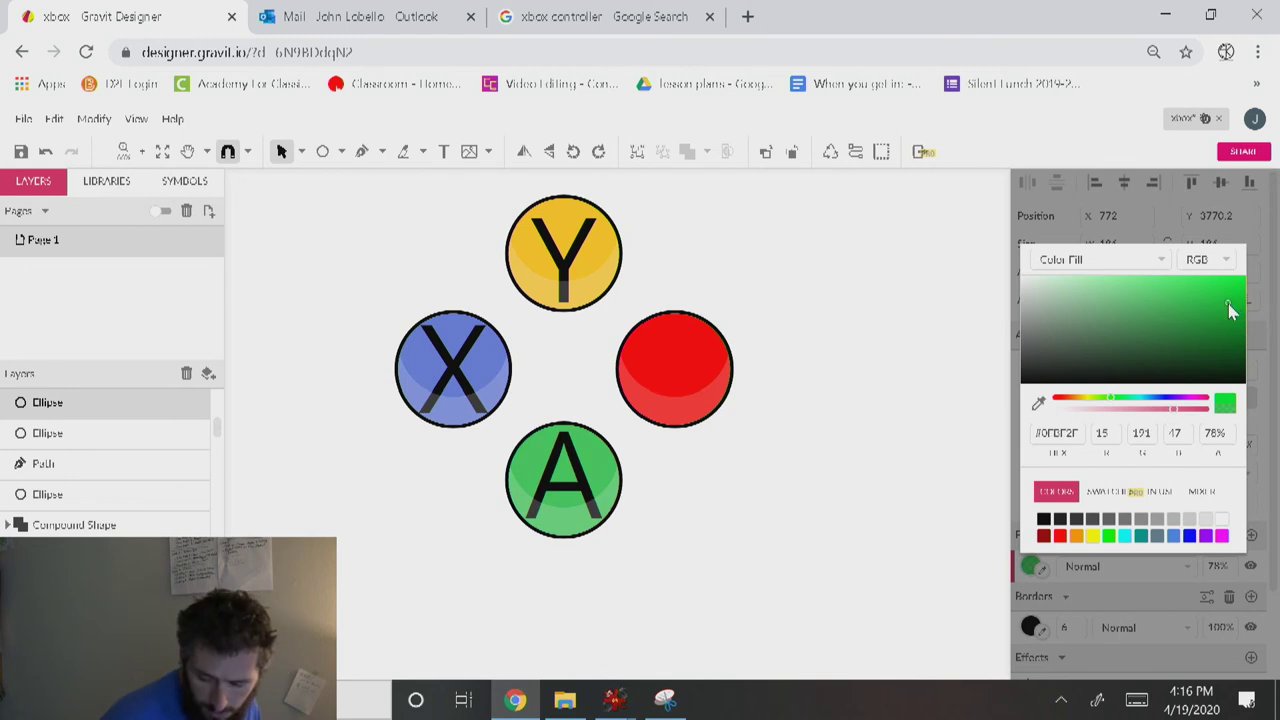
click(789, 513)
Add the text "B" in the empty space below the remaining red button and convert it to a path.
click(674, 356)
click(694, 486)
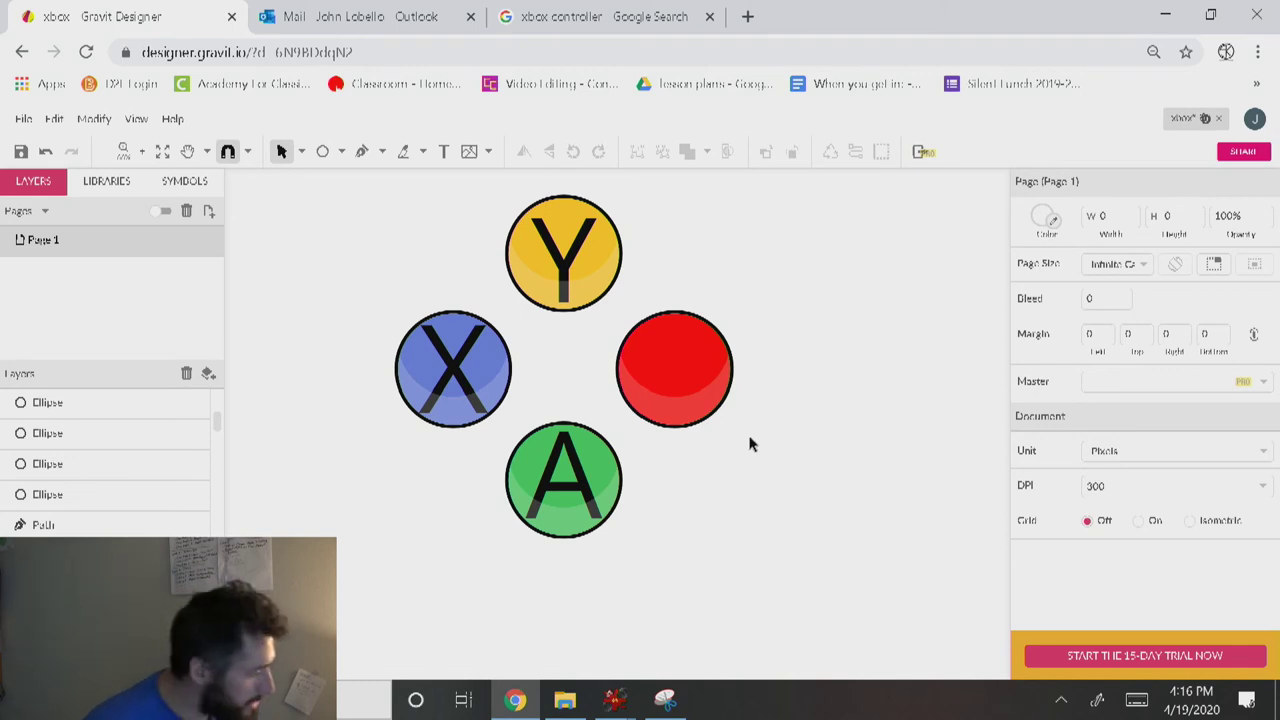
key(t)
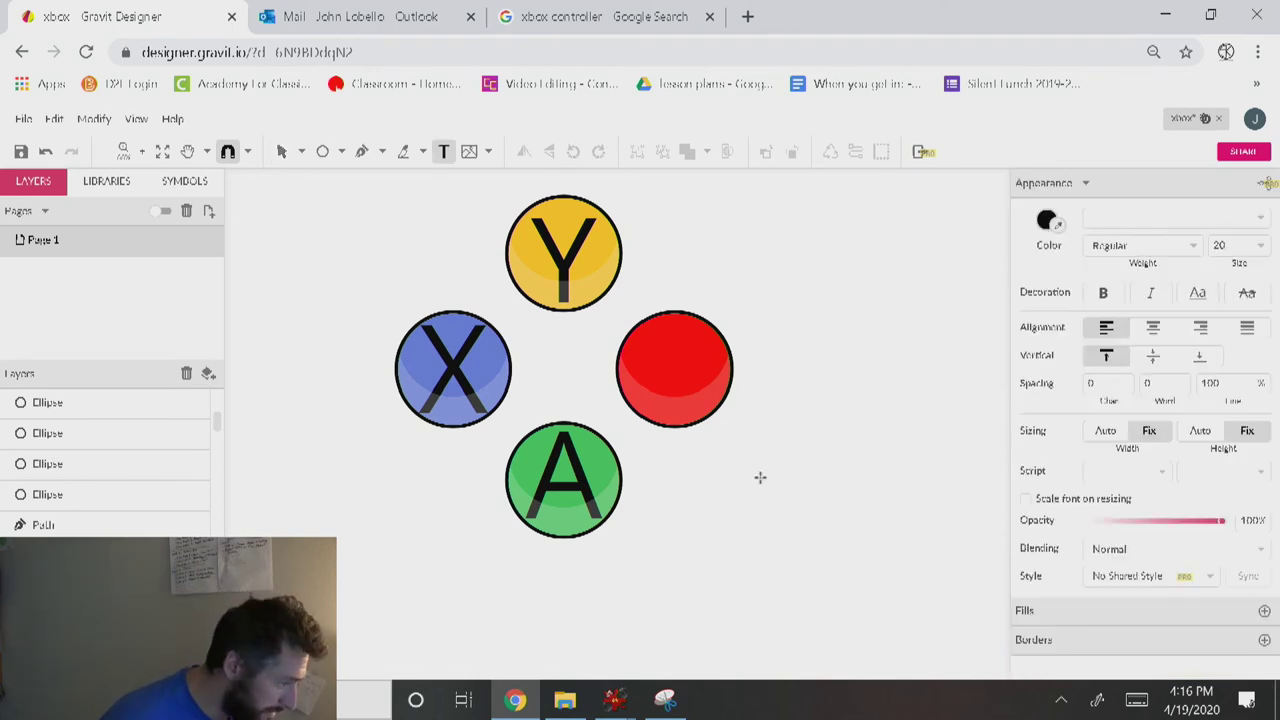
click(760, 477)
key(BackSpace)
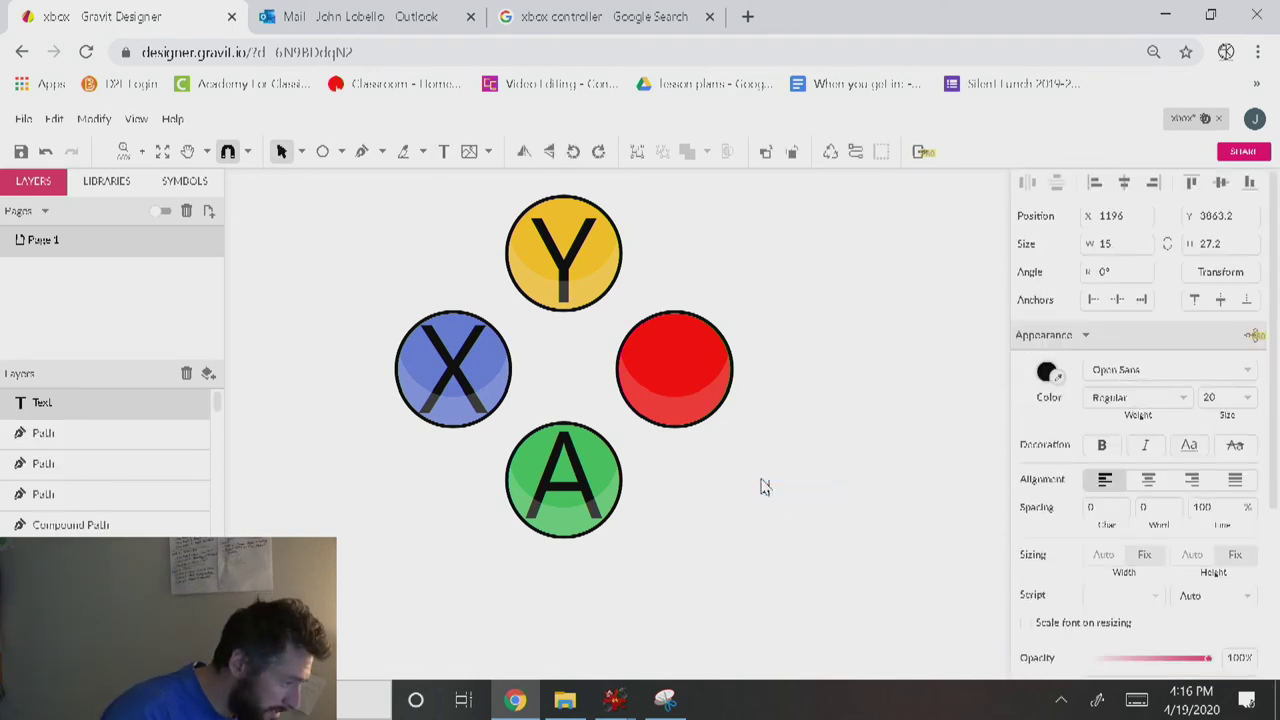
key(Escape)
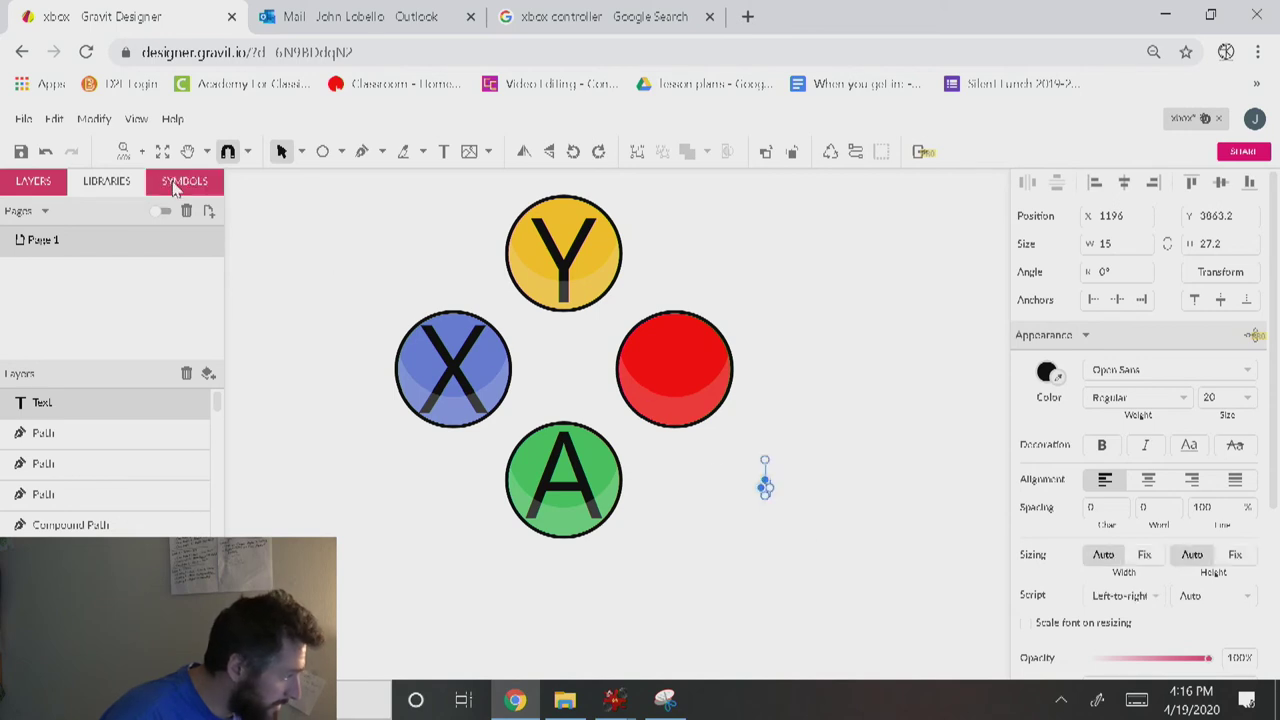
key(ctrl+shift+p)
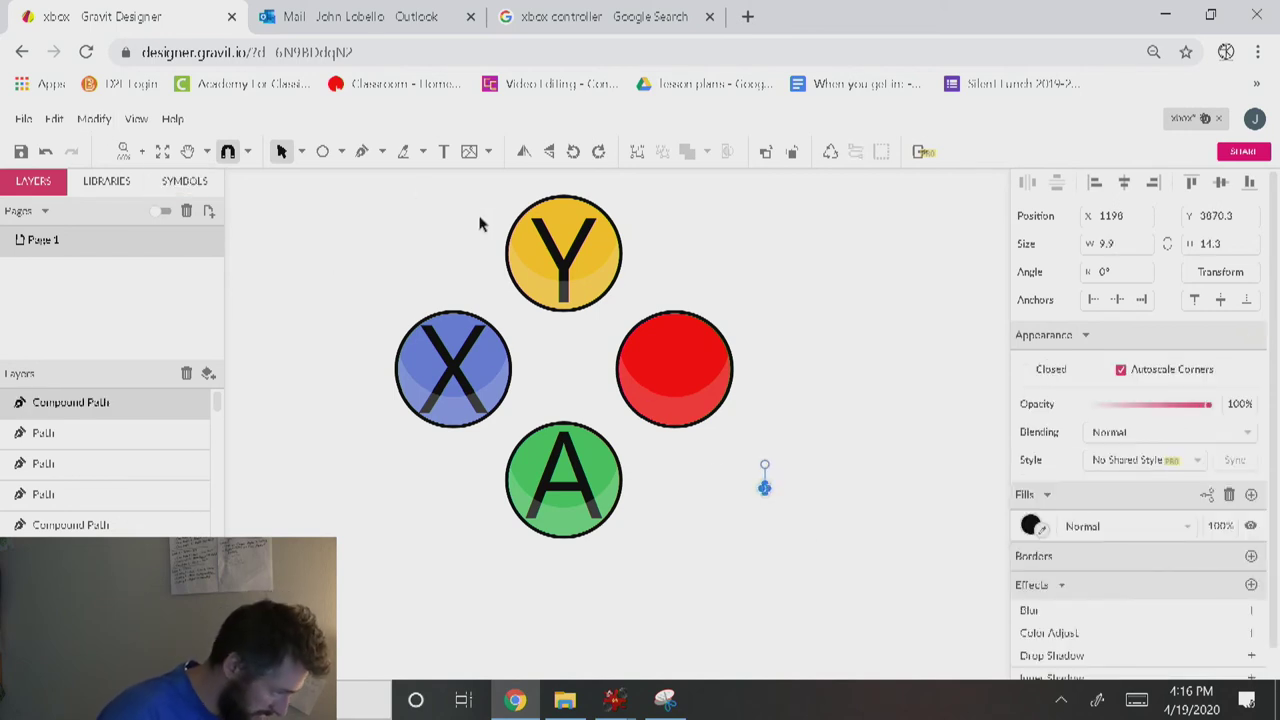
Enlarge the B to nearly the red button's height and center it on that button.
drag(802, 499, 694, 377)
click(740, 404)
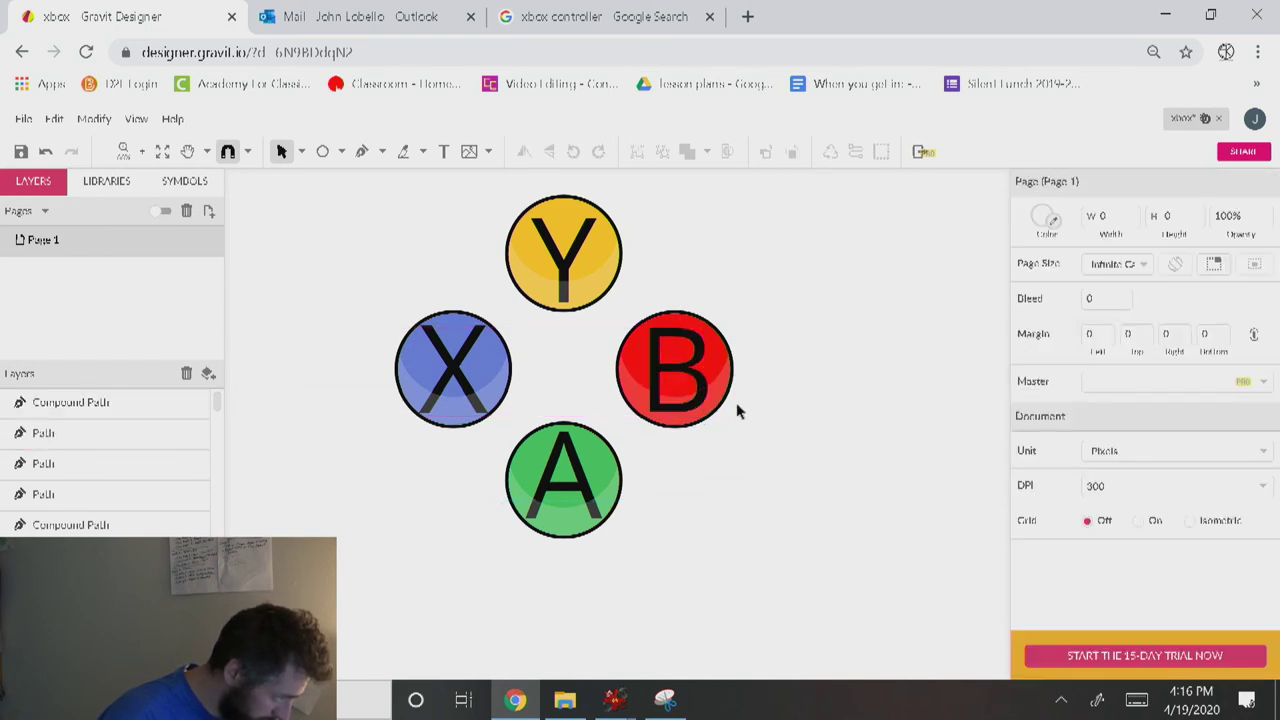
Send the letter B one level back so it sits behind the red button's highlight.
click(693, 362)
scroll(834, 429, down, 2)
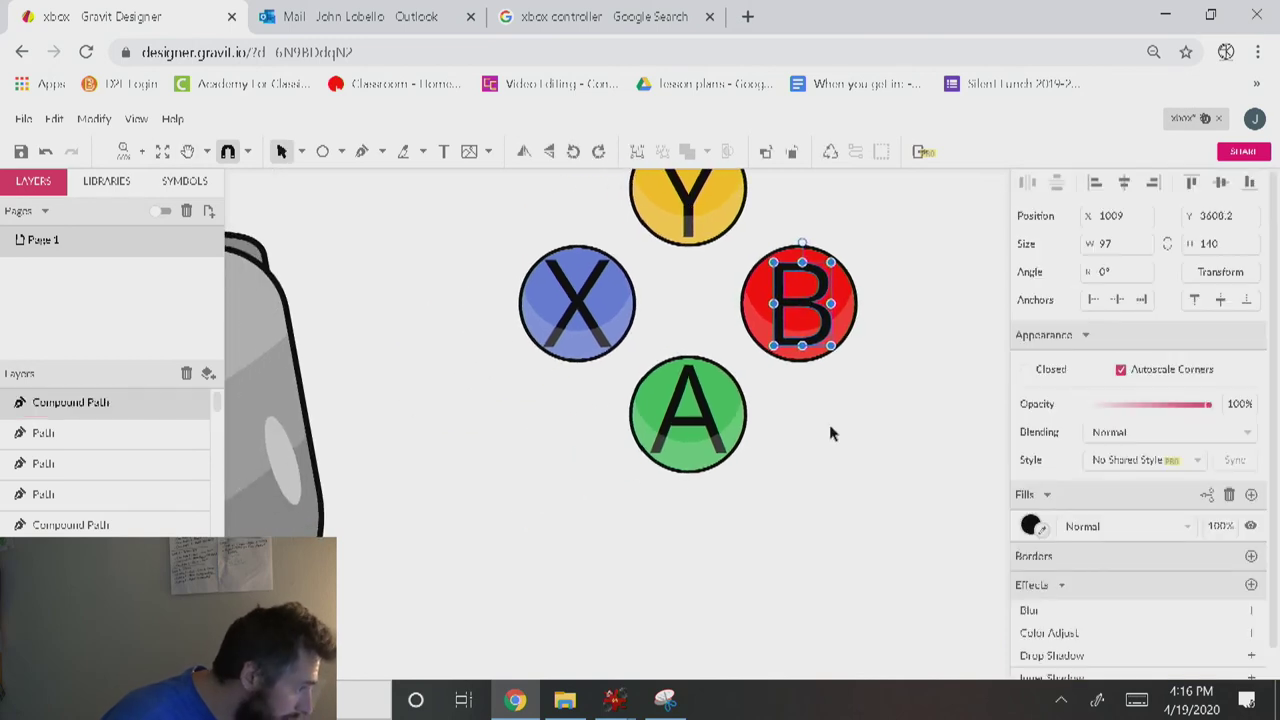
key(ctrl+bracketleft)
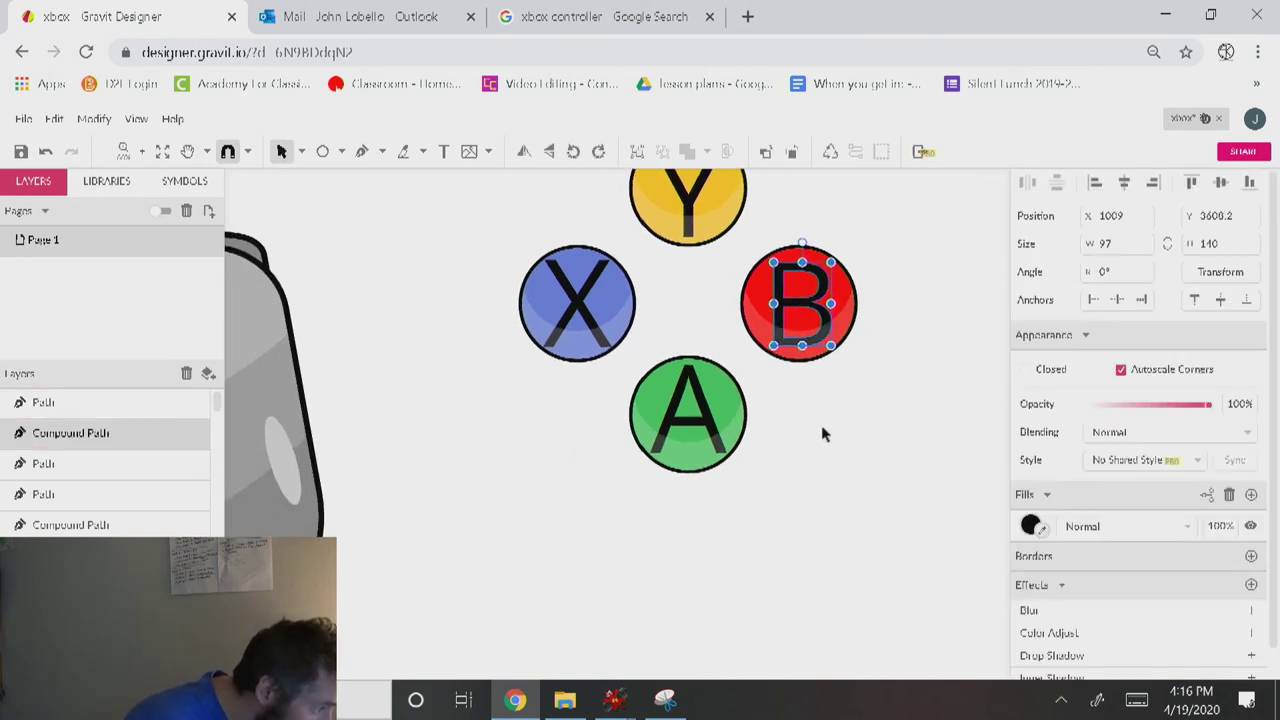
Change the B button's fill to a softer, less saturated red.
click(766, 302)
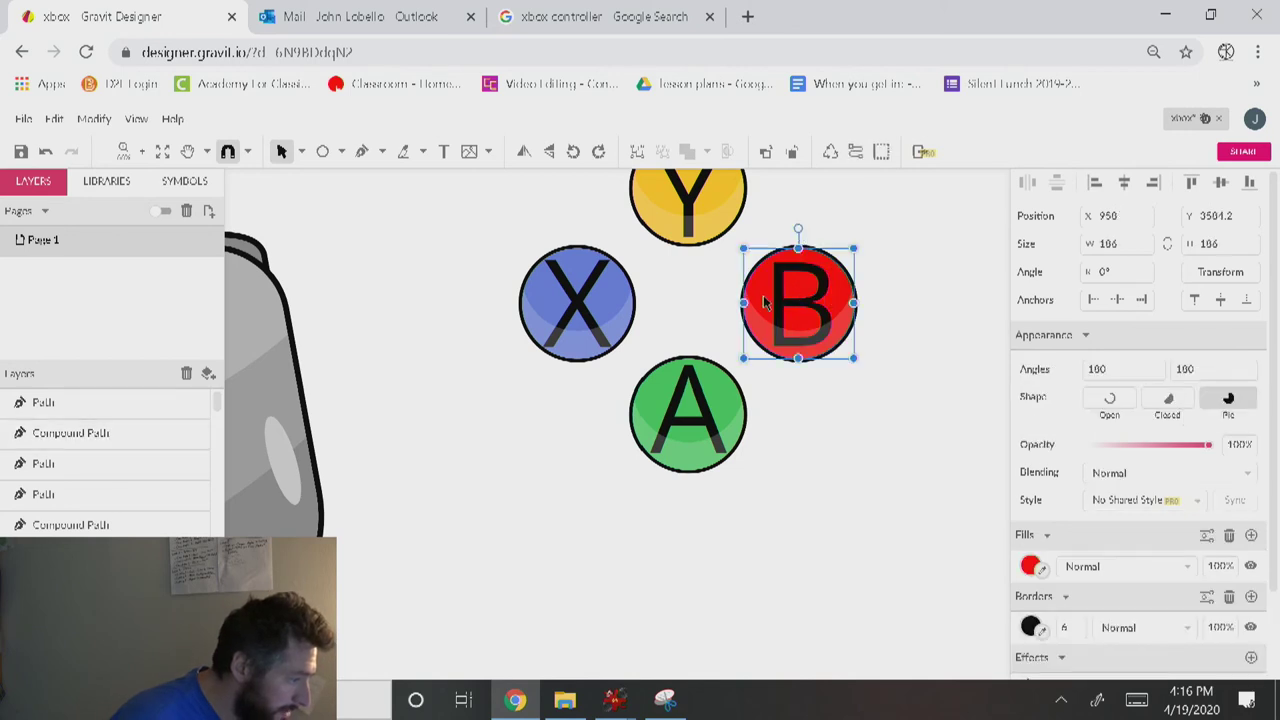
click(1030, 567)
drag(1176, 306, 1112, 291)
click(924, 403)
Group the four lettered face buttons and scale the group down to about 172 by 175 px.
drag(868, 525, 505, 190)
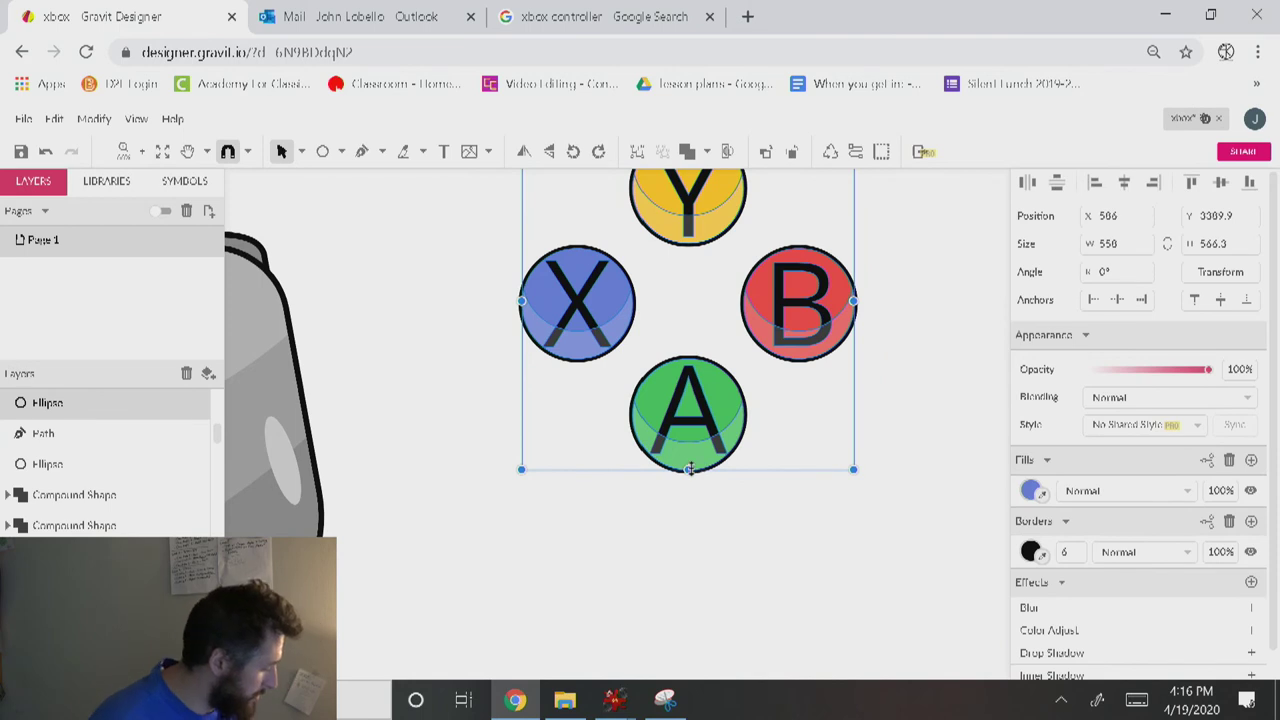
key(ctrl+g)
drag(855, 468, 593, 242)
scroll(871, 400, left, 5)
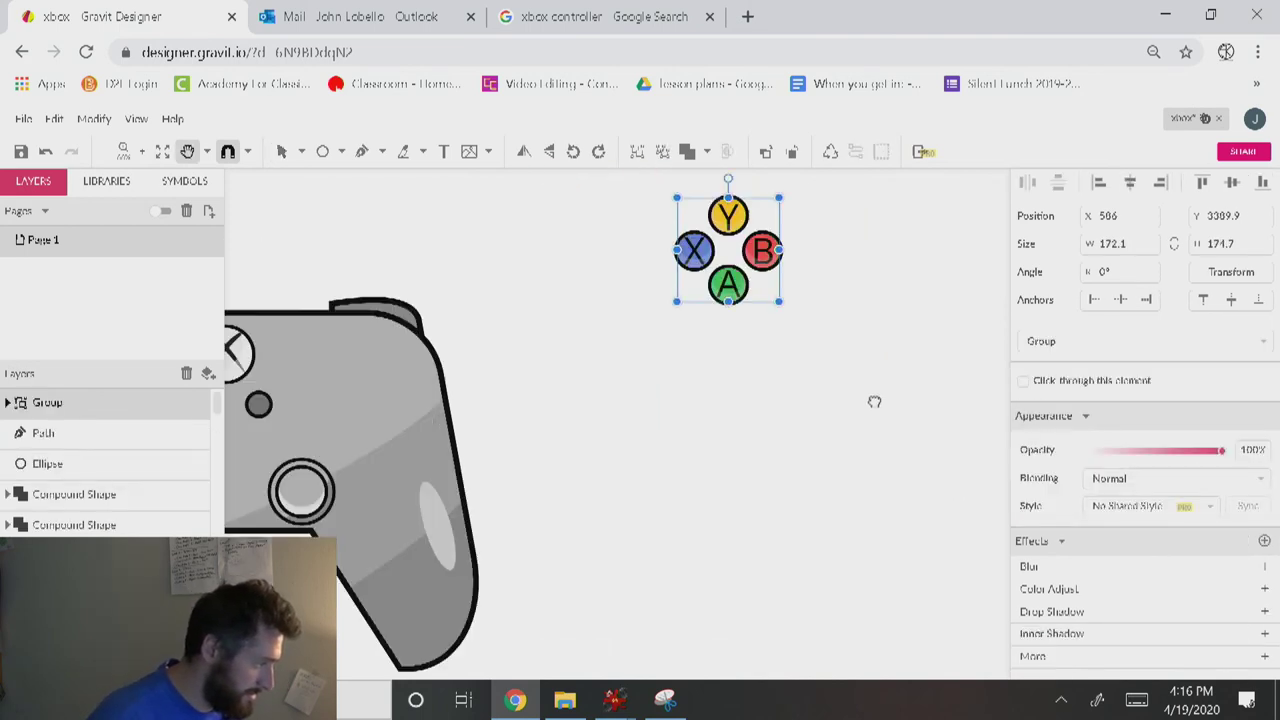
Move the button group onto the controller's upper right area, above the right thumbstick, and shrink it to about 159 by 161 px.
drag(890, 298, 532, 440)
click(775, 493)
key(space)
drag(836, 541, 1006, 456)
click(733, 325)
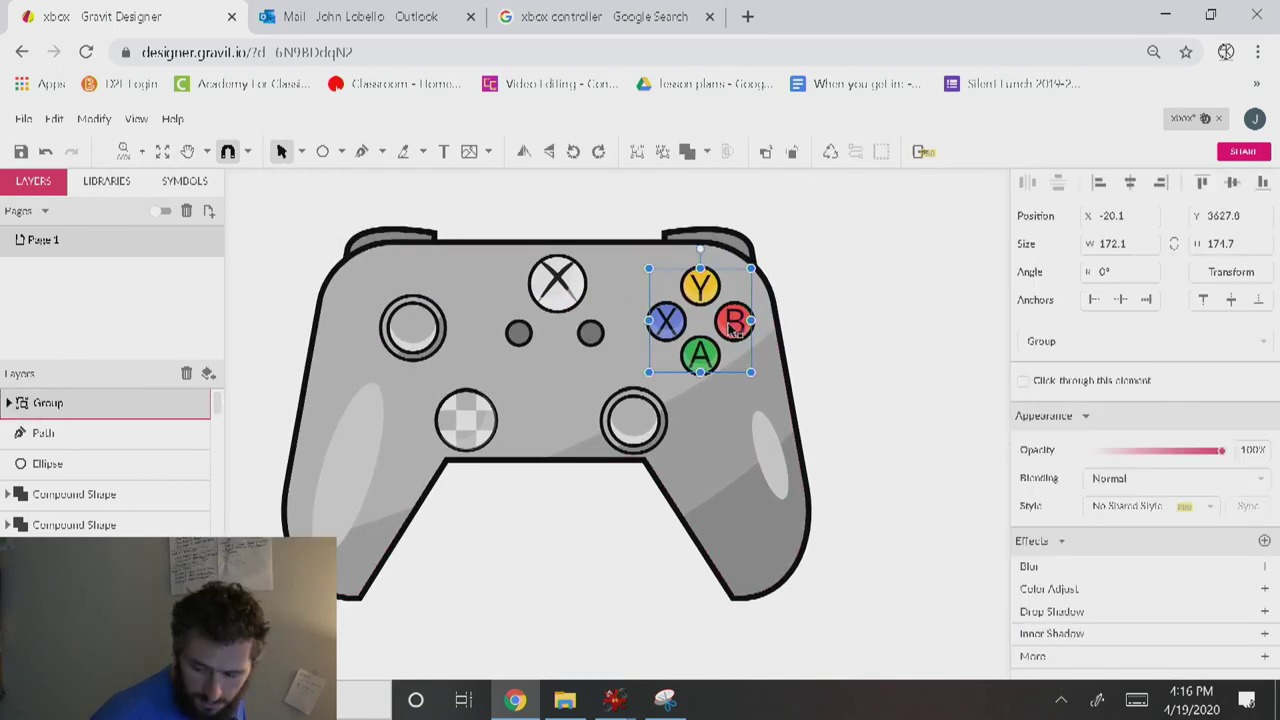
drag(751, 268, 743, 276)
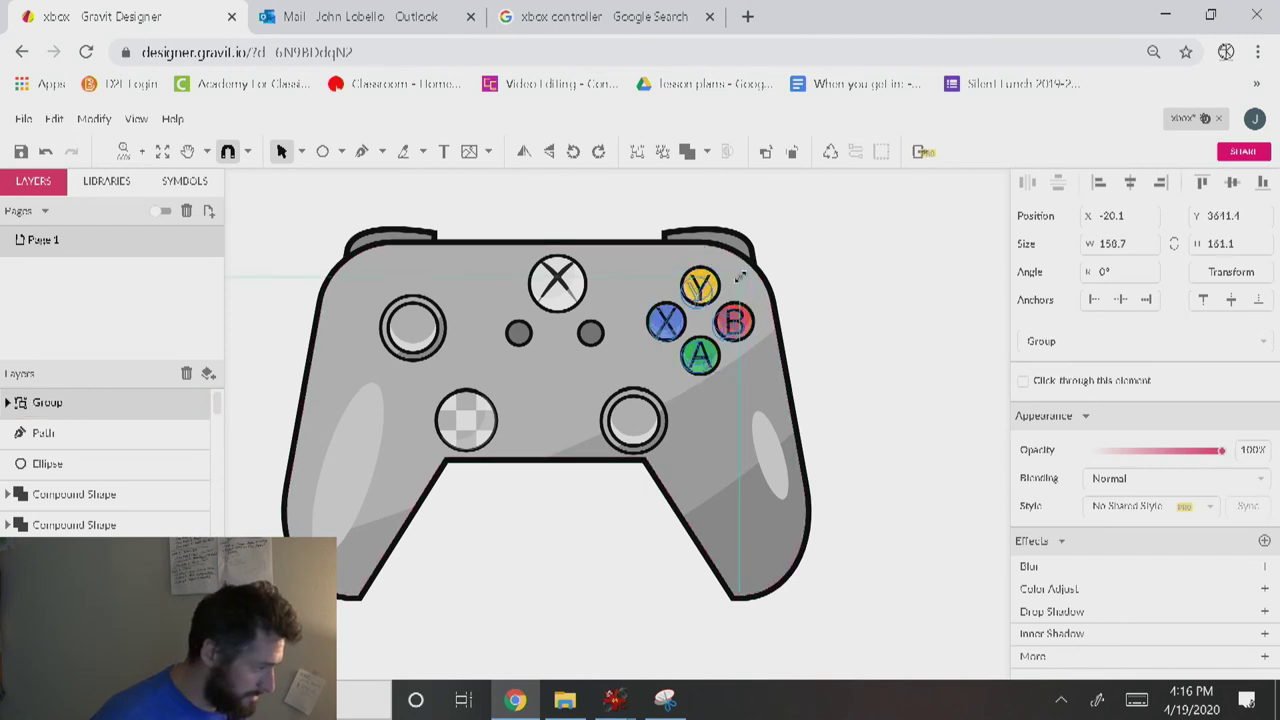
drag(733, 340, 741, 347)
click(907, 356)
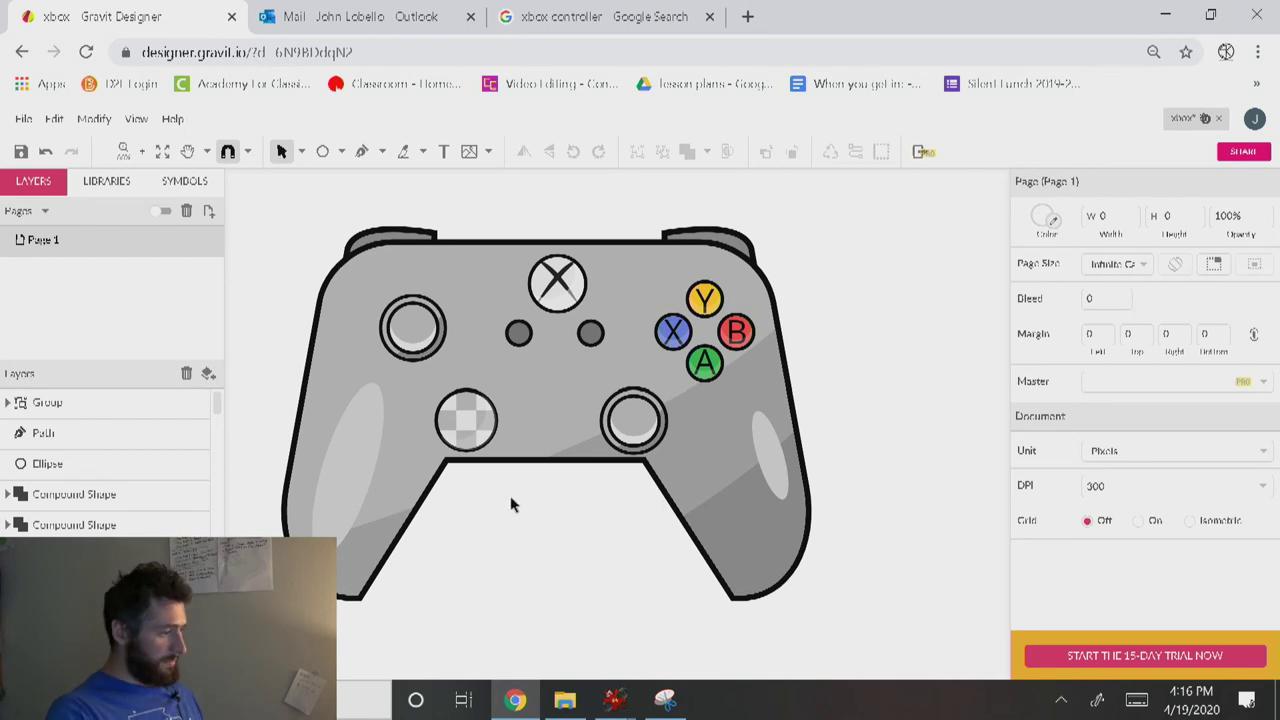
Draw an ellipse about 112 by 97 px over the left thumbstick, offset slightly down and to the right.
key(space)
mouse_move(531, 531)
mouse_down()
mouse_move(543, 486)
mouse_move(548, 523)
mouse_move(546, 506)
mouse_move(569, 520)
mouse_move(534, 526)
mouse_up()
scroll(512, 386, up, 5)
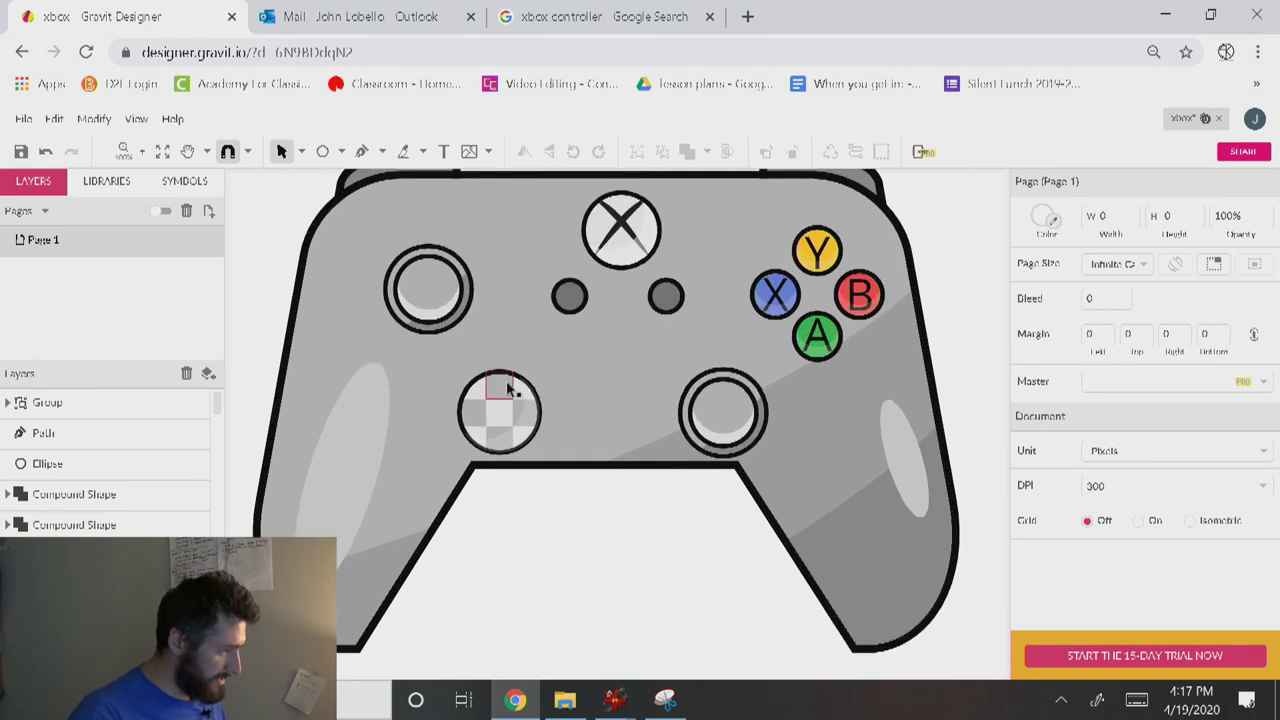
key(e)
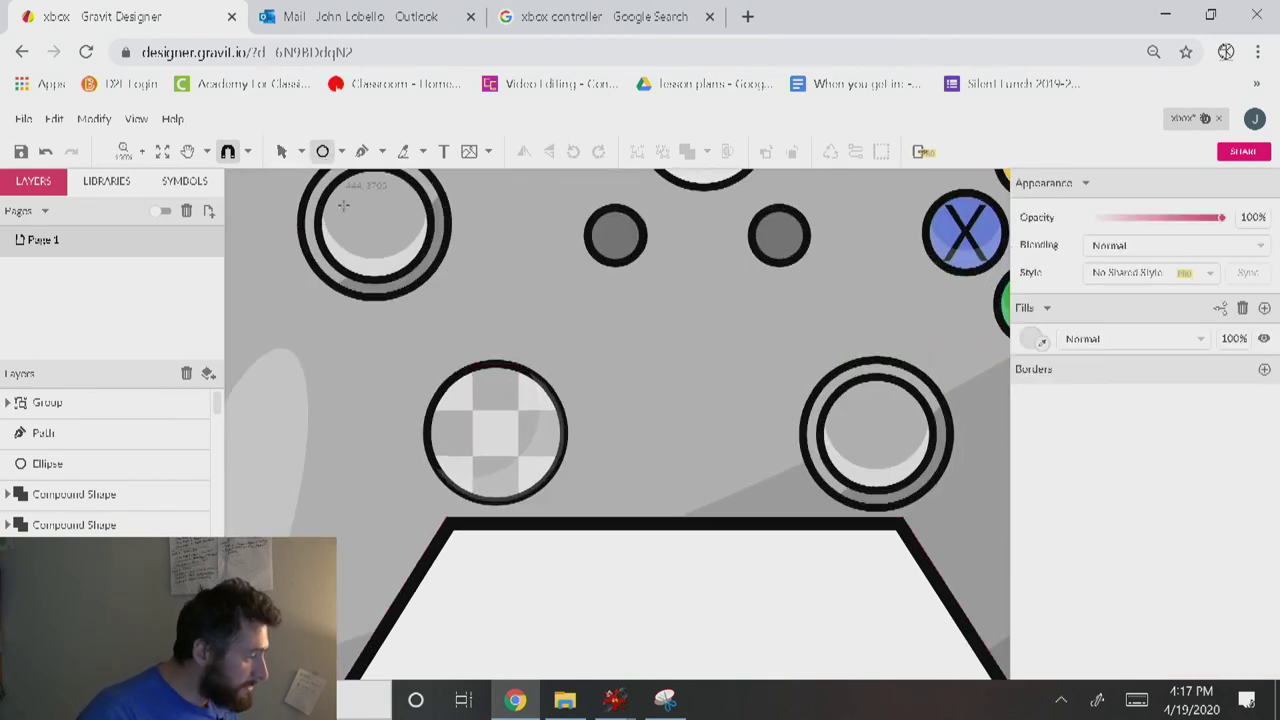
drag(310, 180, 462, 314)
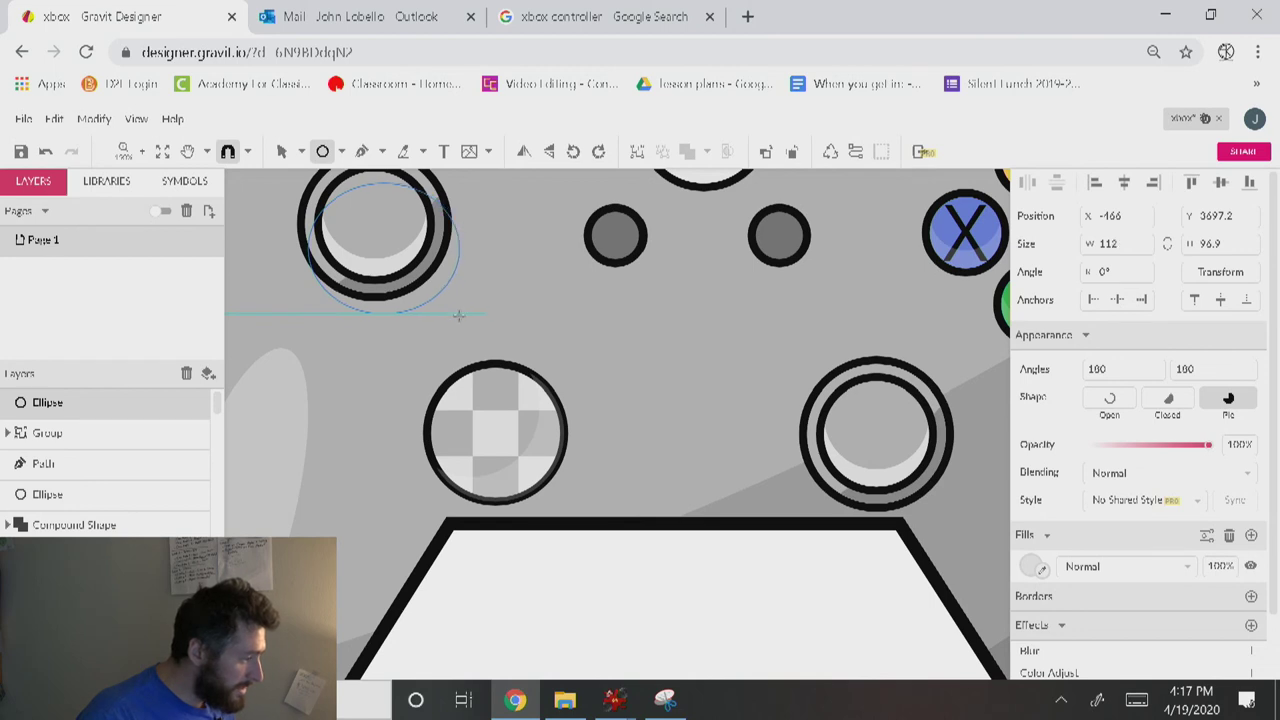
Fill the new ellipse with black at 20% opacity to make a shadow.
click(1033, 568)
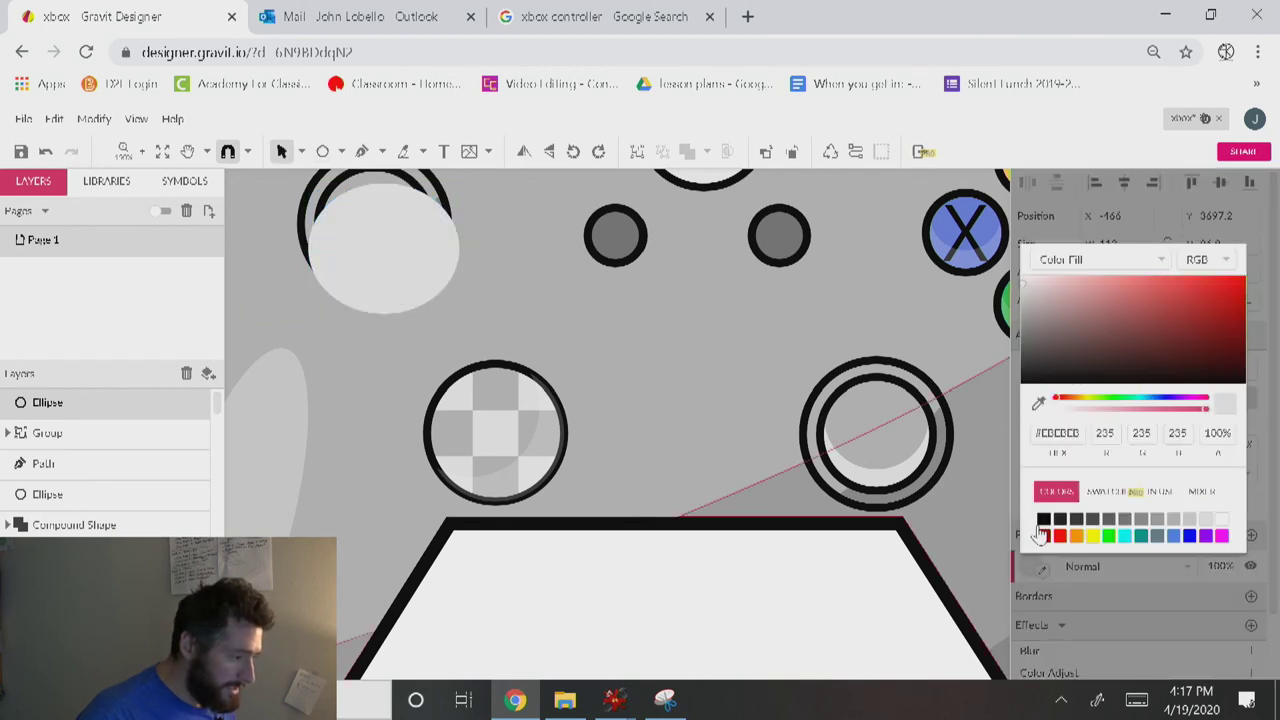
click(1043, 519)
click(1222, 565)
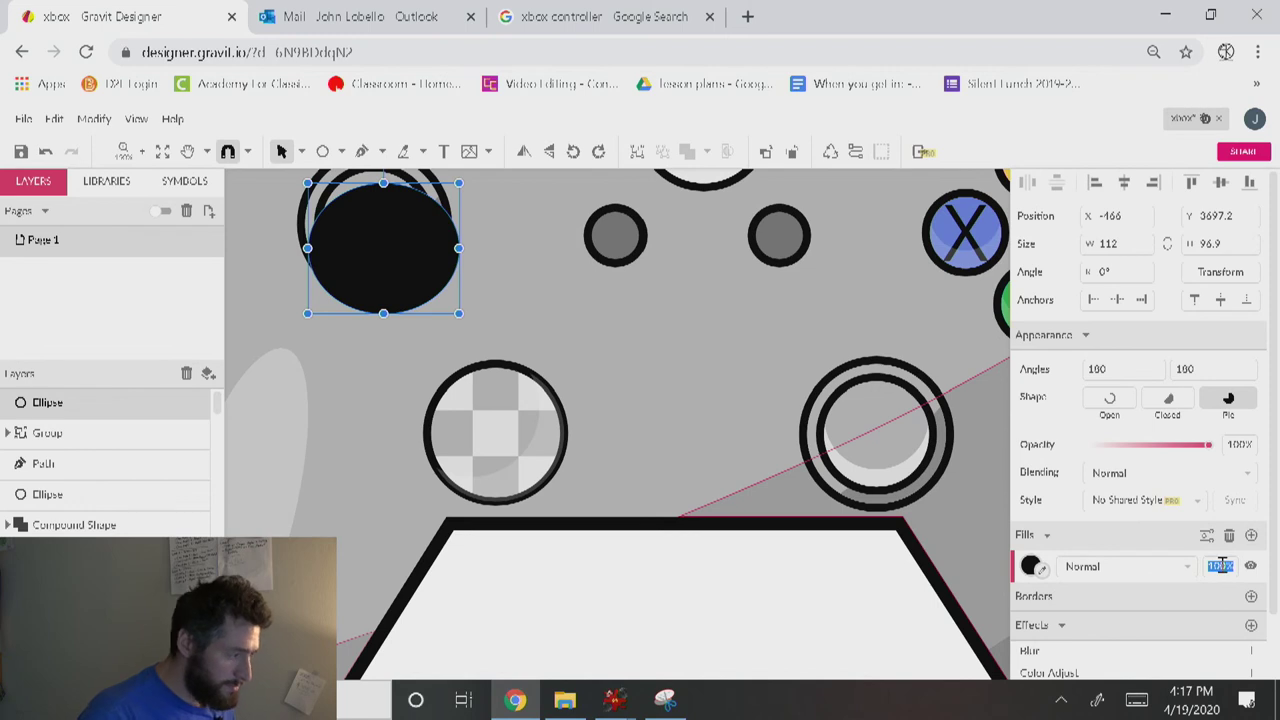
text(20)
key(Return)
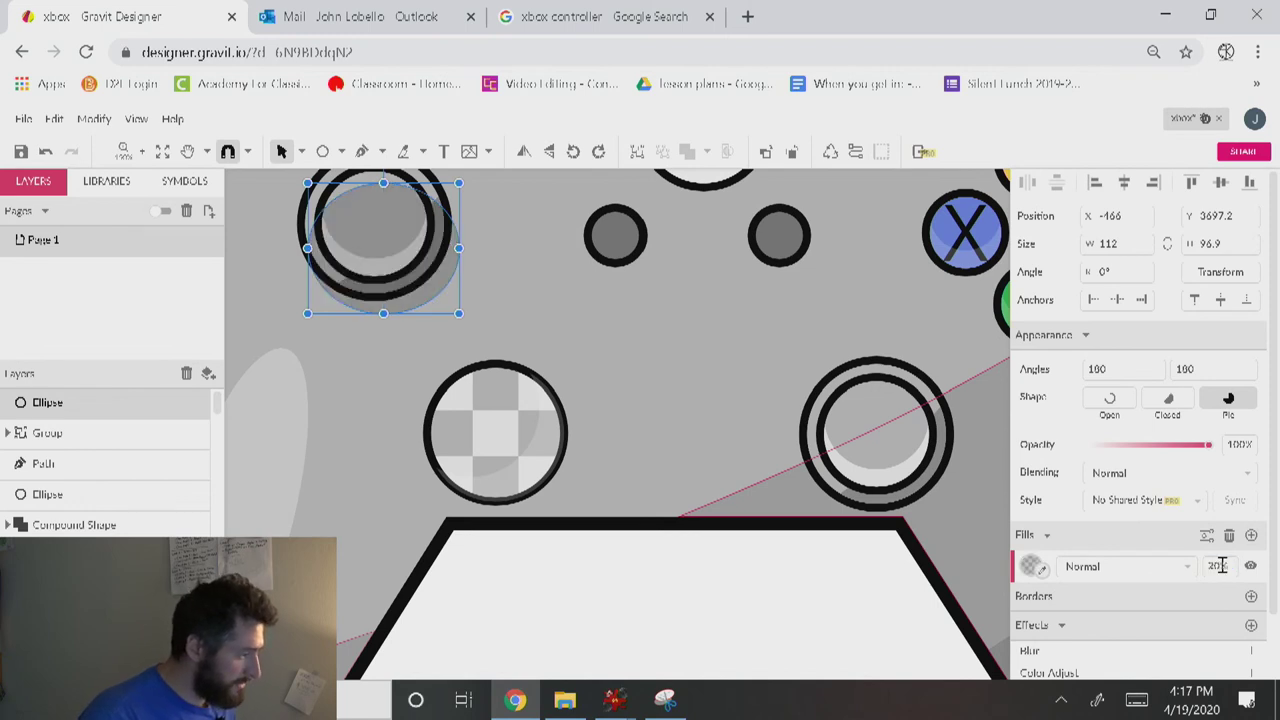
Send the shadow ellipse back through the layers until it lies behind the left thumbstick but above the controller body.
key(ctrl+bracketleft)
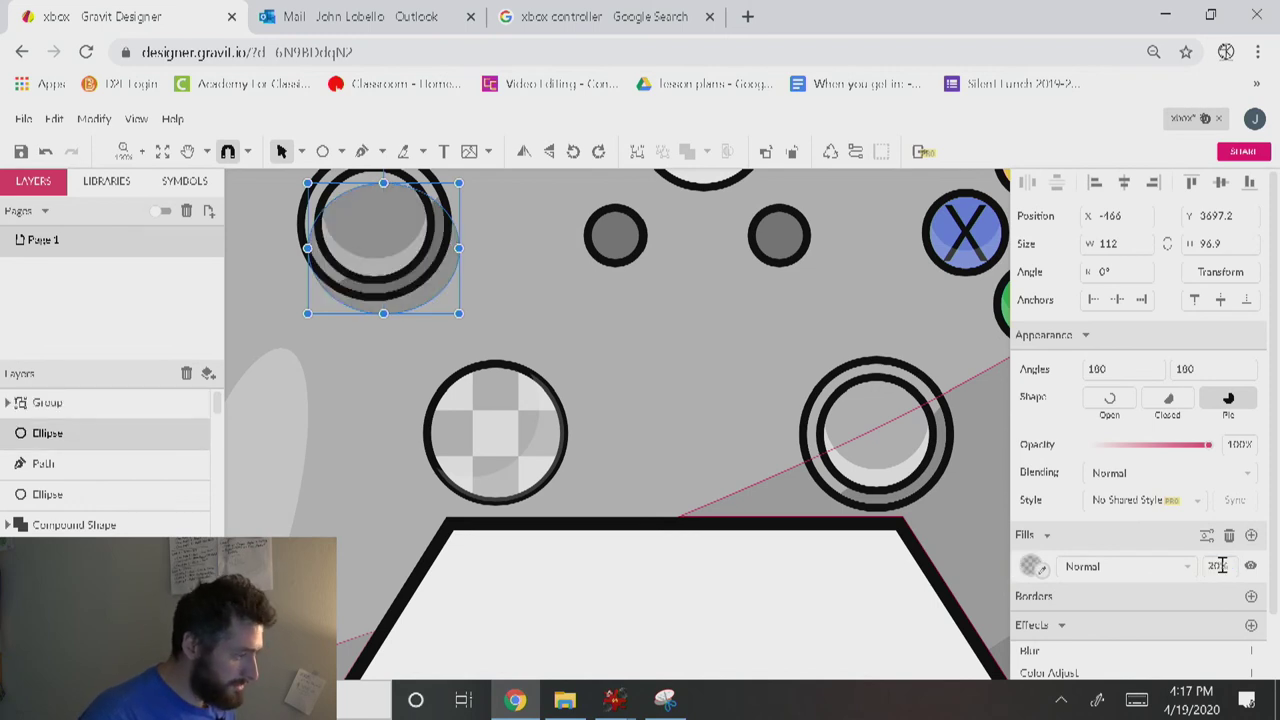
key(ctrl+bracketleft)
key(ctrl+bracketleft)
key(ctrl+bracketright)
key(ctrl+bracketright)
key(ctrl+bracketright)
key(ctrl+bracketleft)
key(ctrl+bracketleft)
key(ctrl+bracketleft)
key(ctrl+bracketleft)
key(ctrl+bracketright)
key(ctrl+bracketright)
key(ctrl+bracketleft)
key(ctrl+bracketleft)
key(ctrl+bracketleft)
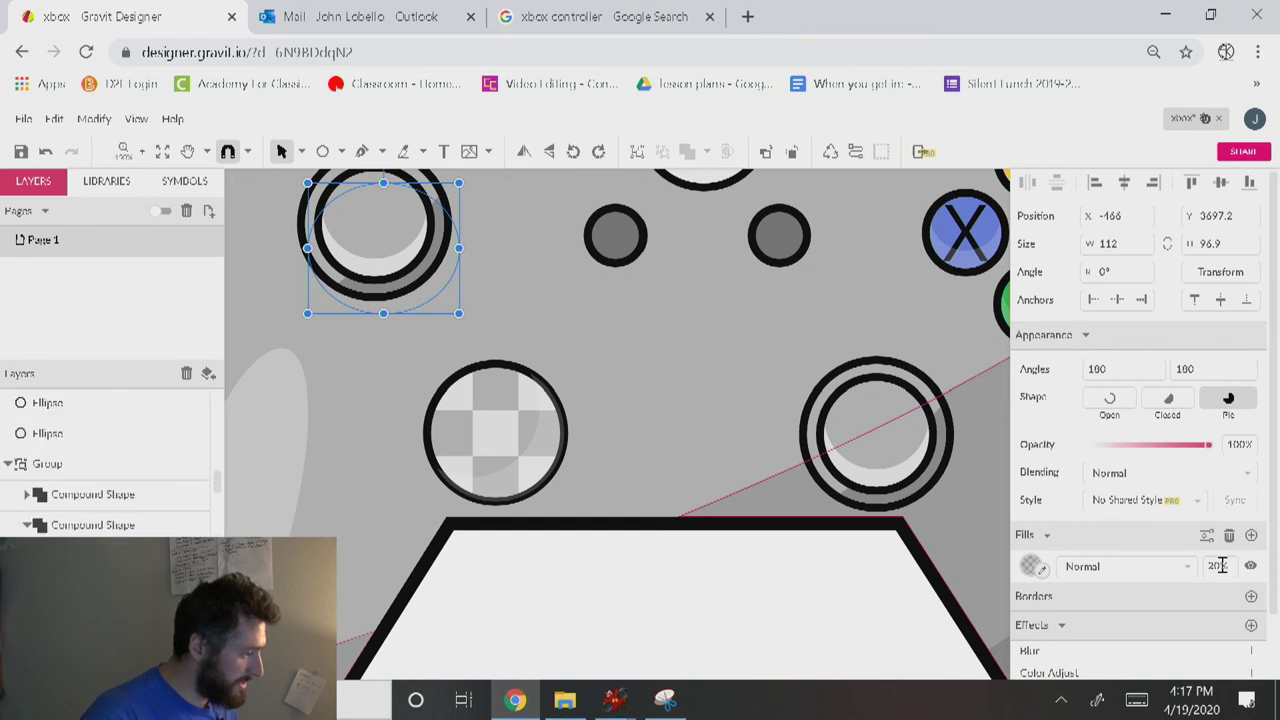
key(ctrl+bracketleft)
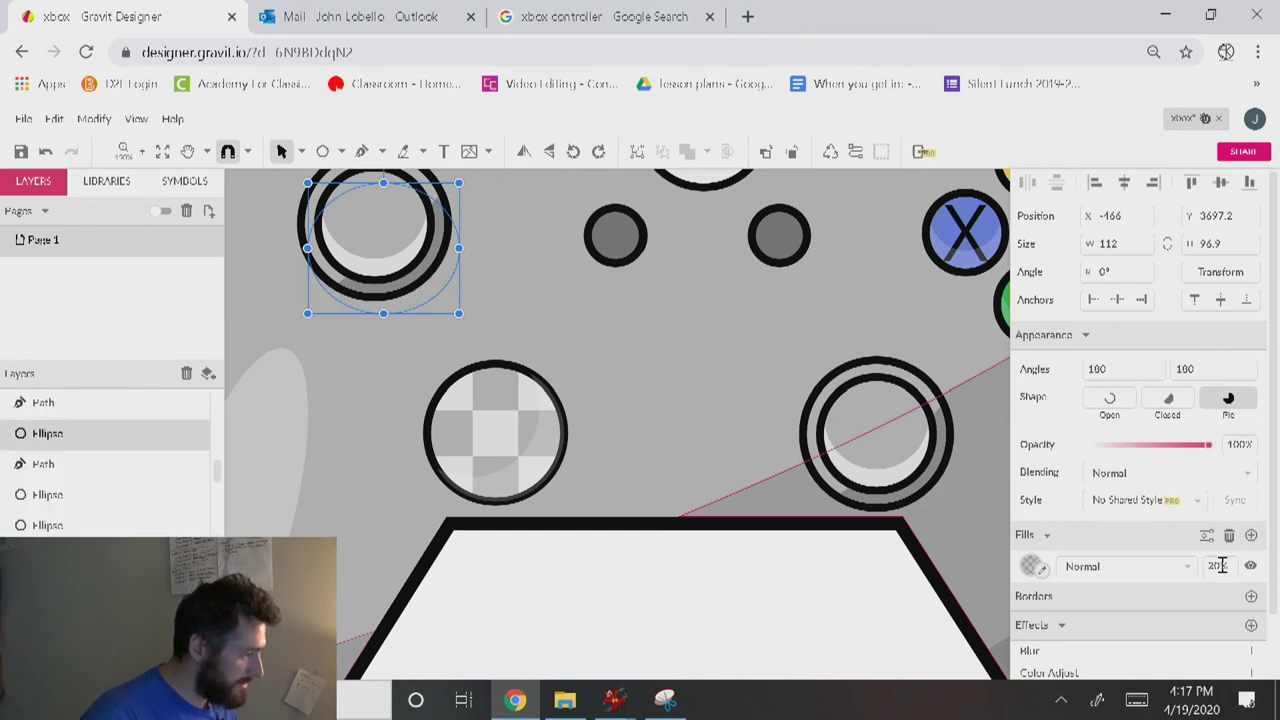
key(ctrl+bracketright)
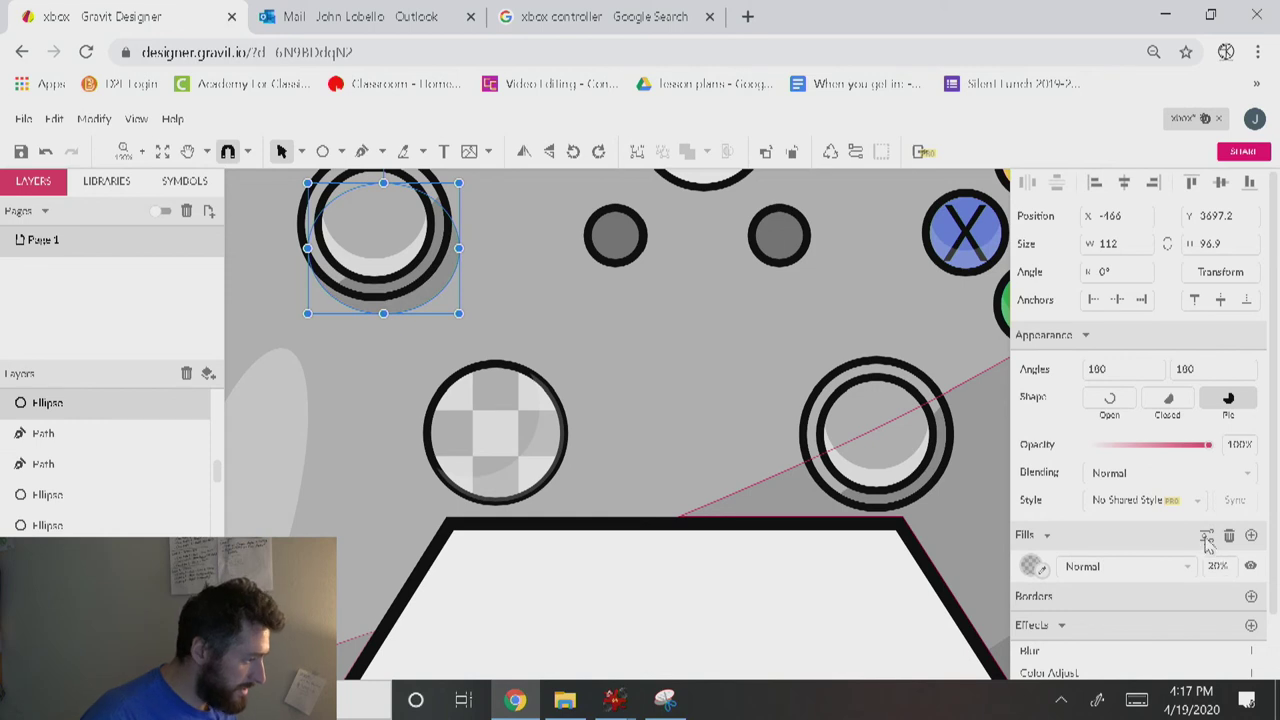
Copy the shadow ellipse to the checkered D-pad and the right thumbstick, using 30% fill opacity for the thumbstick's shadow.
drag(424, 313, 553, 485)
click(558, 476)
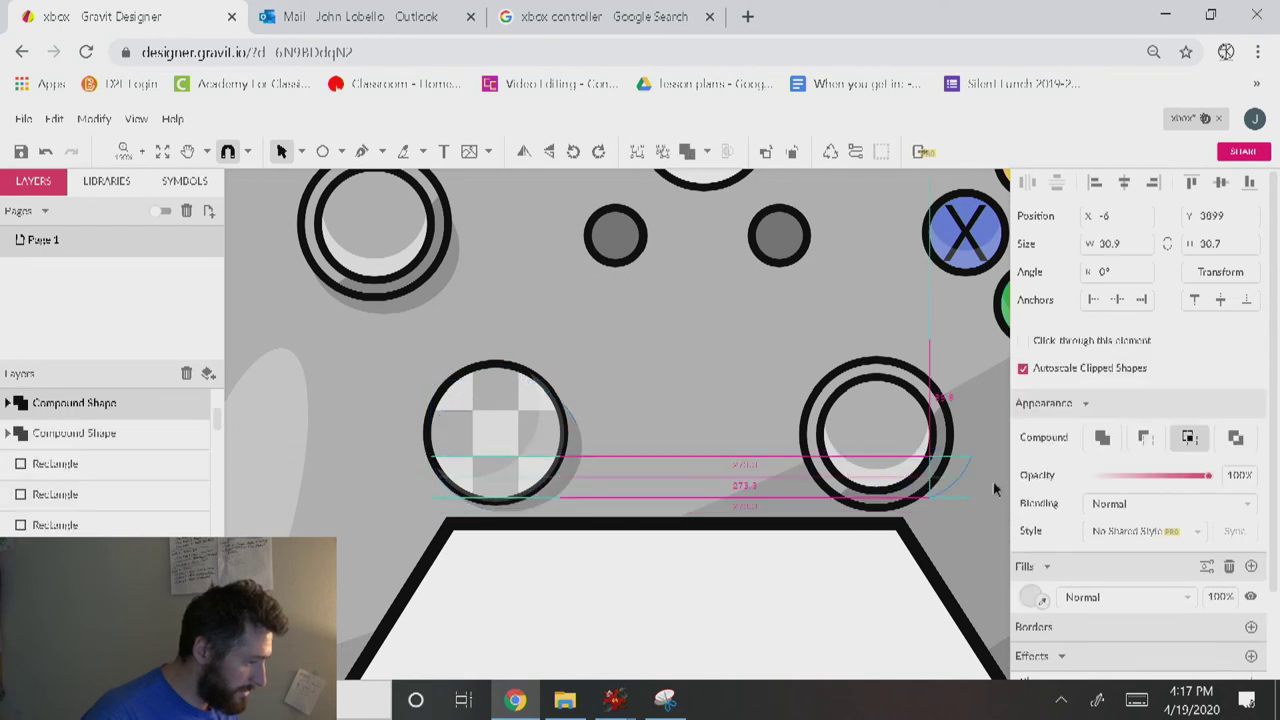
click(580, 451)
drag(573, 465, 958, 468)
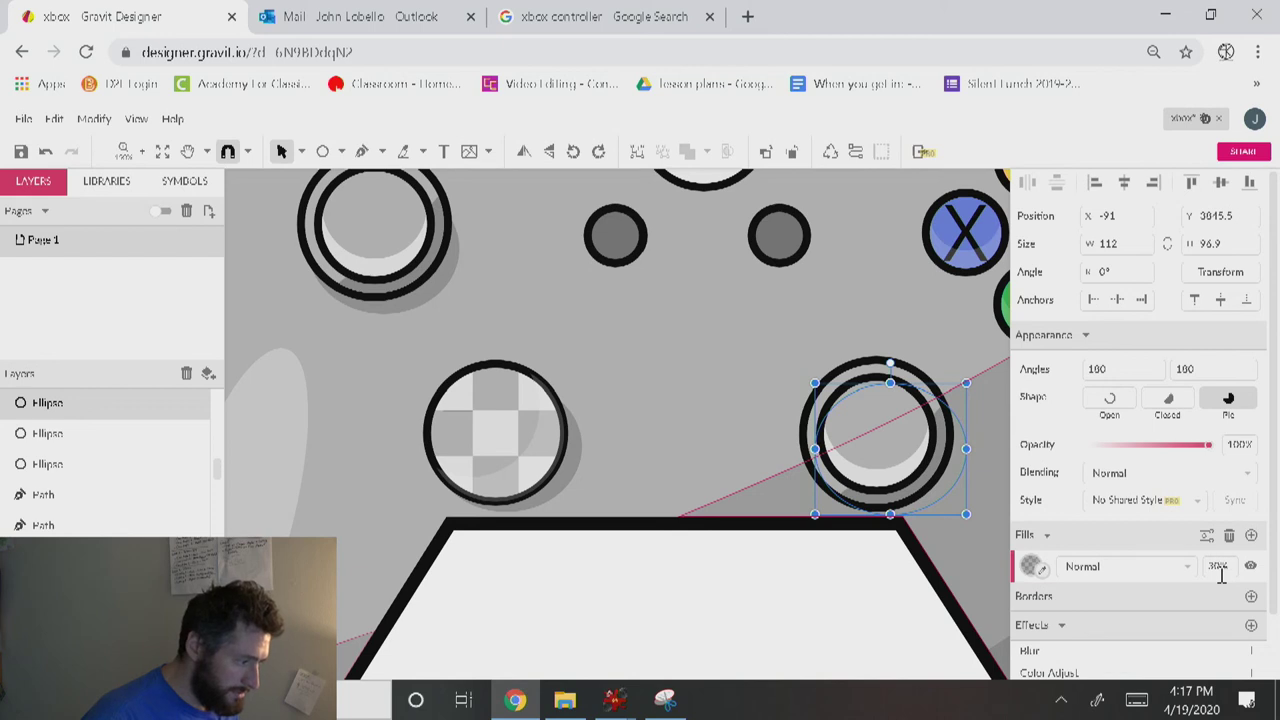
Send the right shadow ellipse backward until it lies behind the right thumbstick.
key(ctrl+bracketleft)
key(ctrl+bracketleft)
key(ctrl+bracketleft)
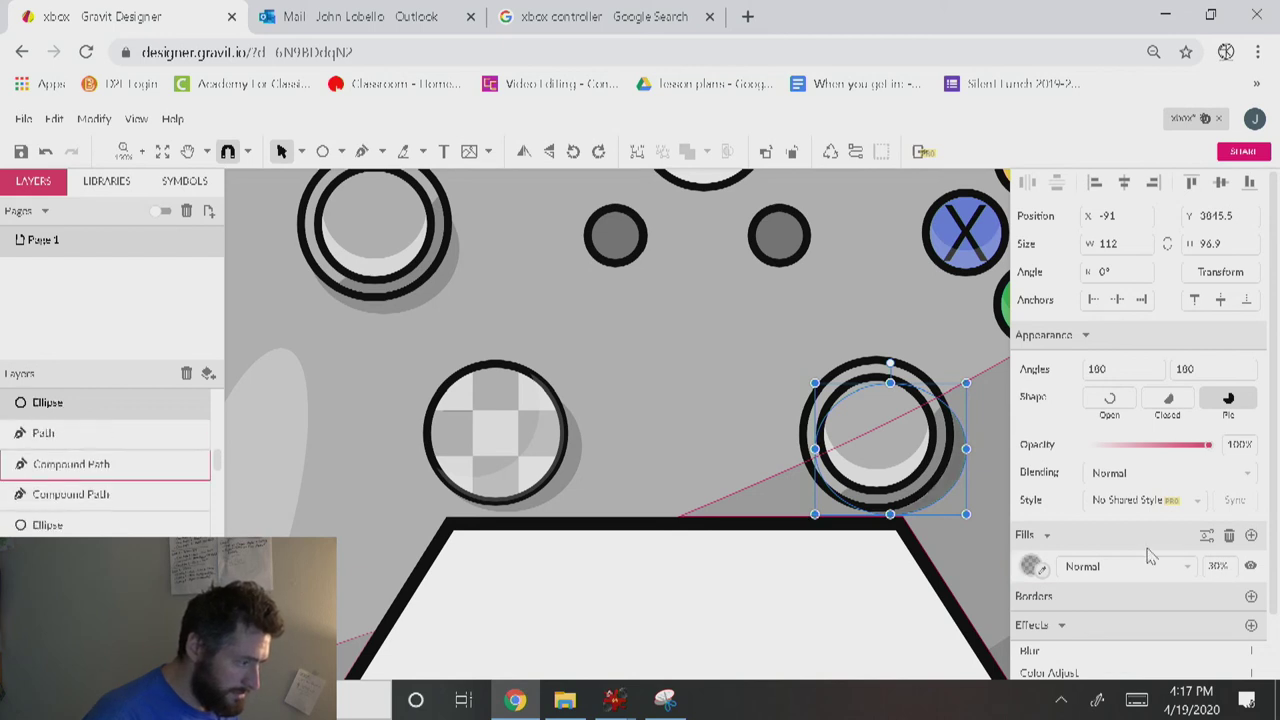
key(ctrl+bracketleft)
Add black shadow circles at 30% opacity behind the small round buttons and the face buttons, 59 by 59 px for the A button.
drag(763, 357, 390, 498)
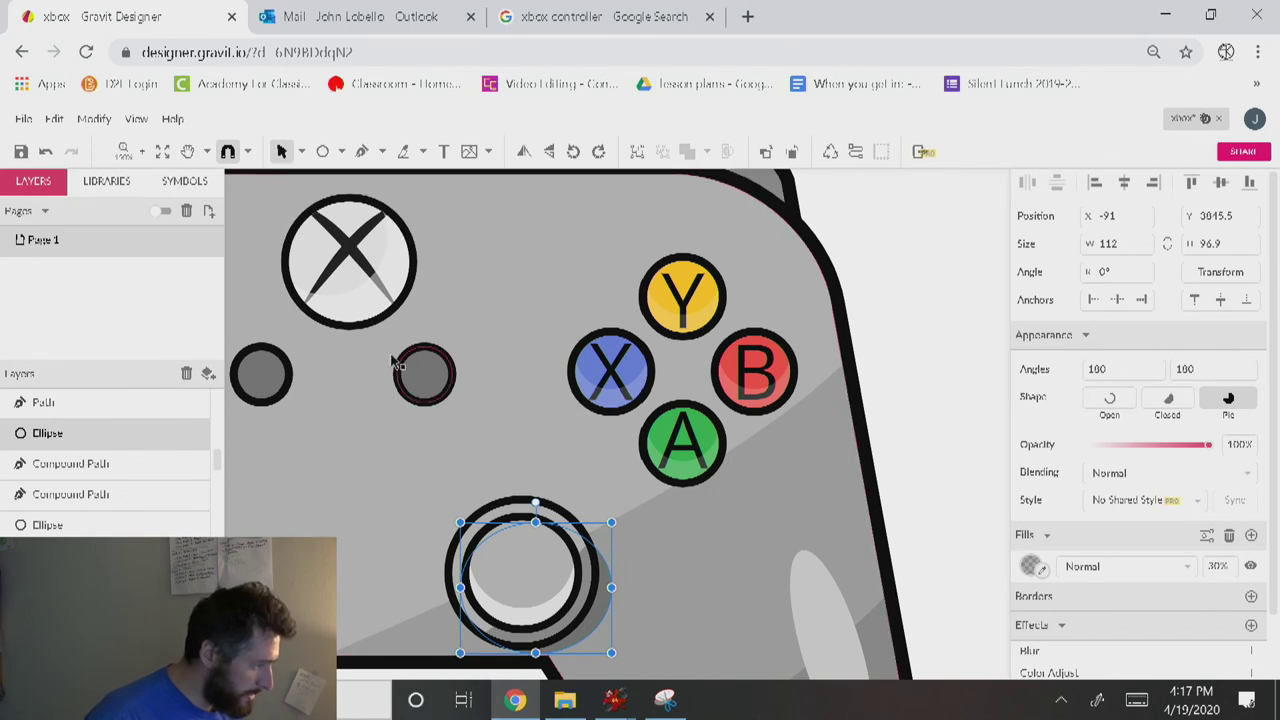
scroll(371, 371, left, 4)
click(323, 152)
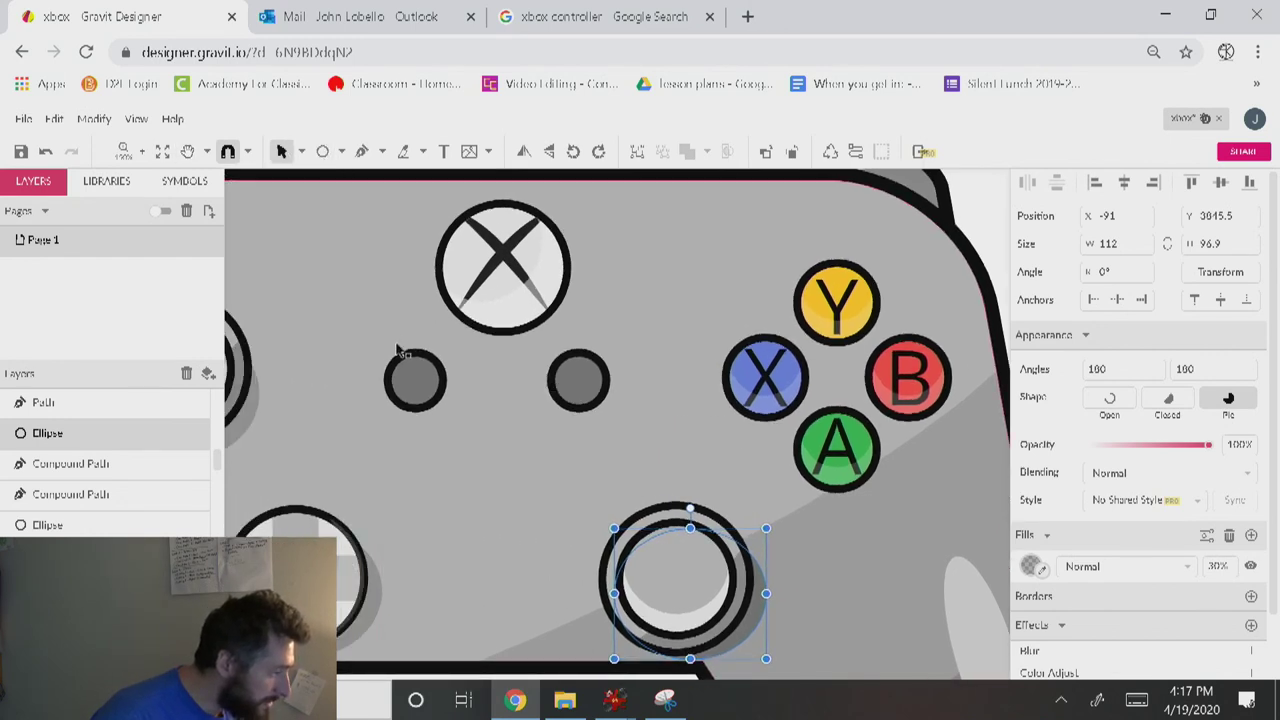
drag(390, 368, 877, 484)
scroll(540, 470, down, 5)
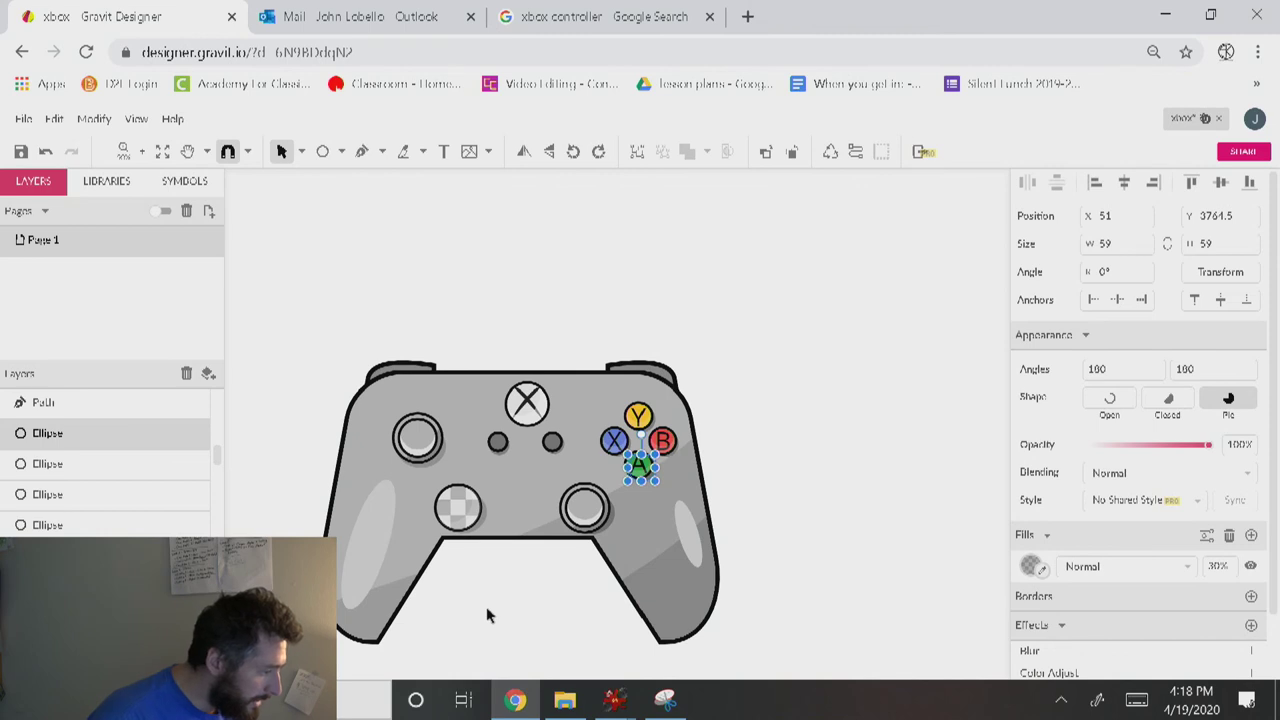
Compare the finished controller with the reference illustration beside it.
click(486, 607)
key(space)
drag(516, 596, 713, 481)
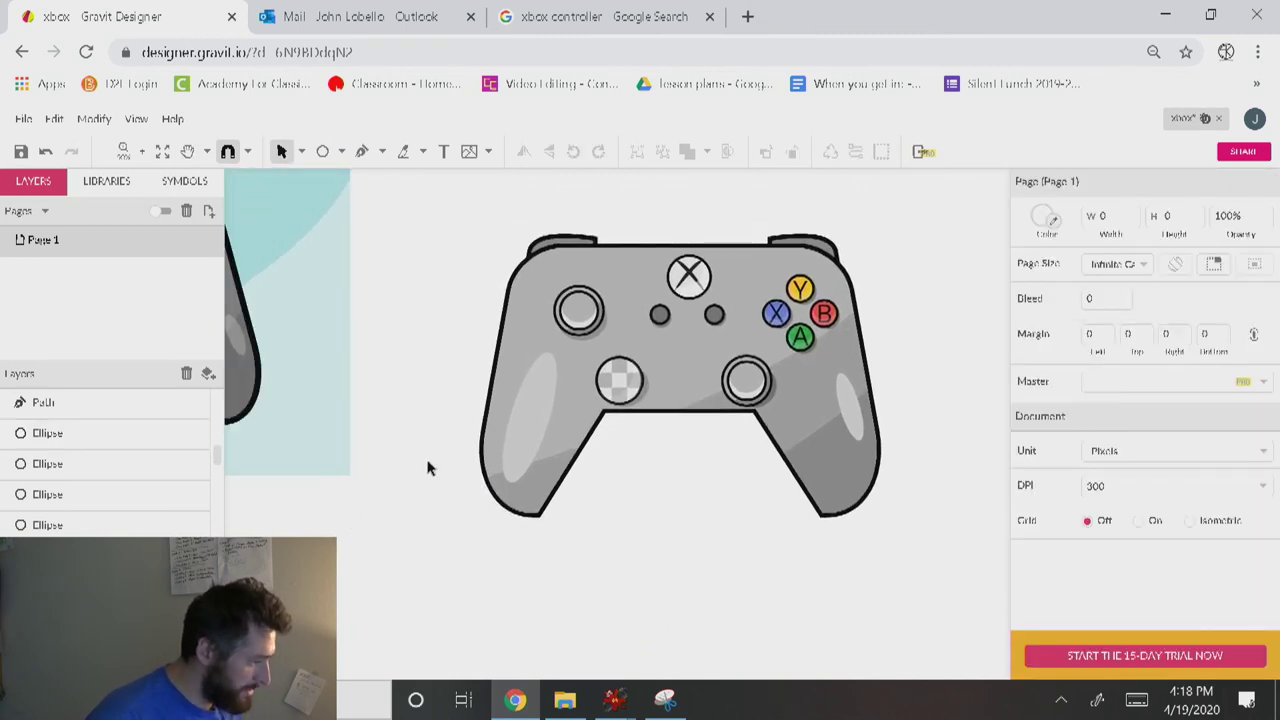
scroll(426, 463, down, 3)
scroll(426, 463, up, 3)
scroll(426, 463, down, 3)
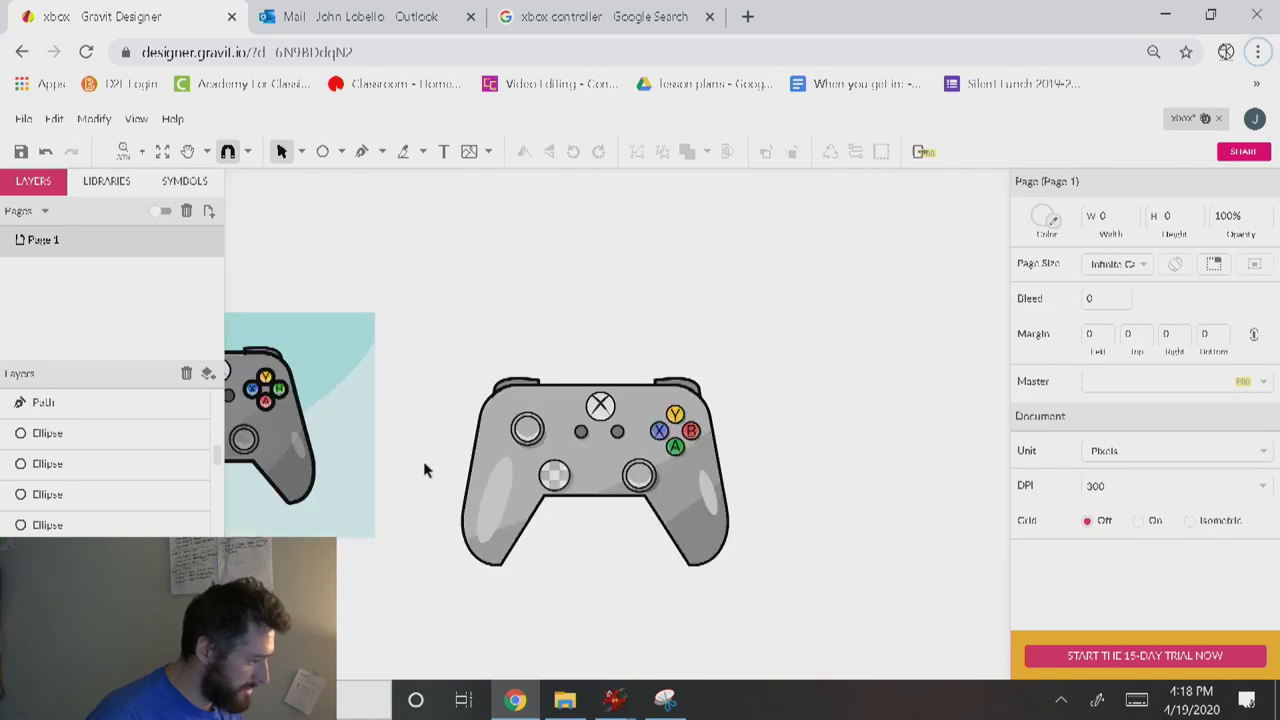
key(ctrl+z)
key(ctrl+z)
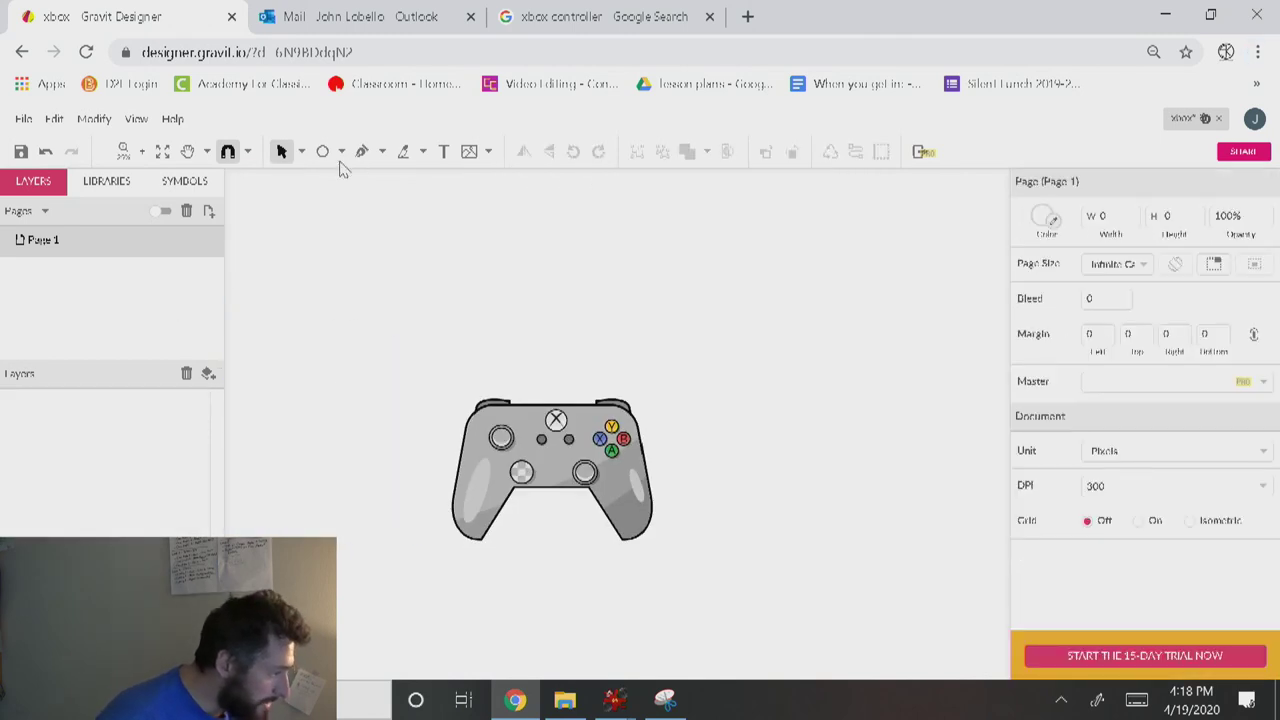
Draw a background rectangle about 1348 by 1092 px covering the whole controller and fill it with teal.
click(386, 203)
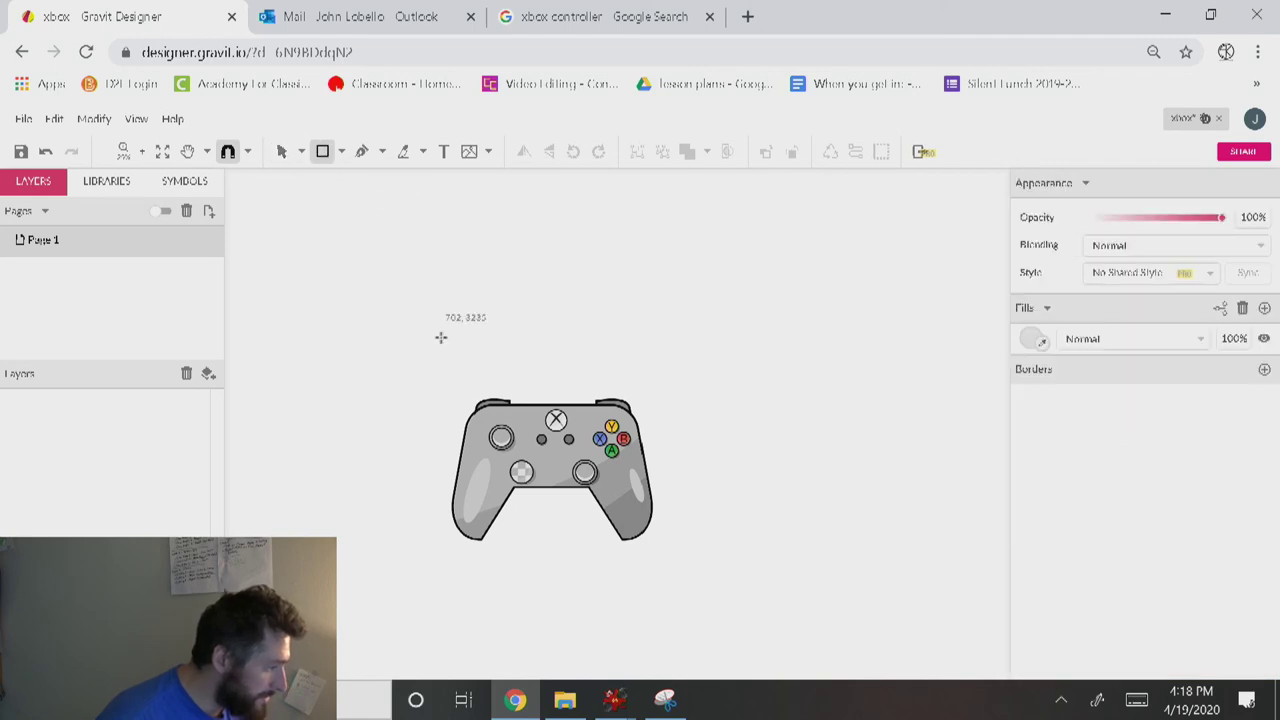
mouse_move(404, 336)
mouse_down()
mouse_move(757, 580)
mouse_move(708, 571)
mouse_move(707, 582)
mouse_up()
click(1031, 527)
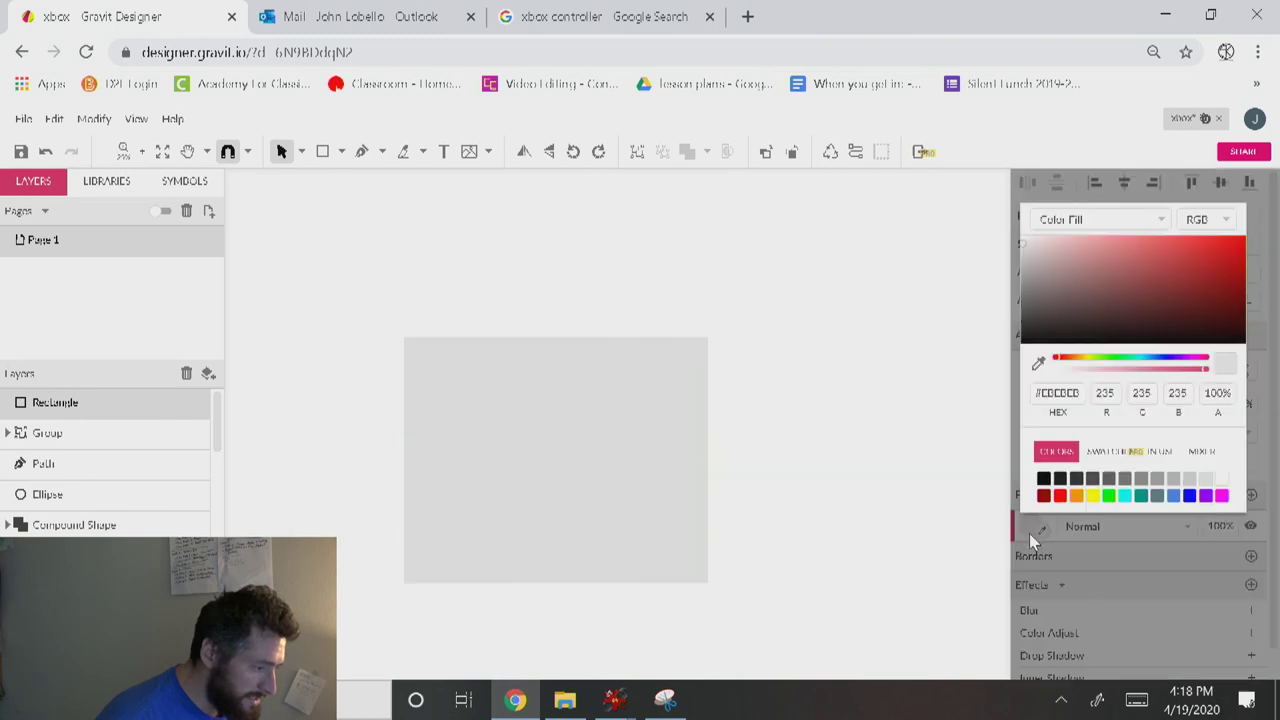
click(1141, 496)
click(597, 476)
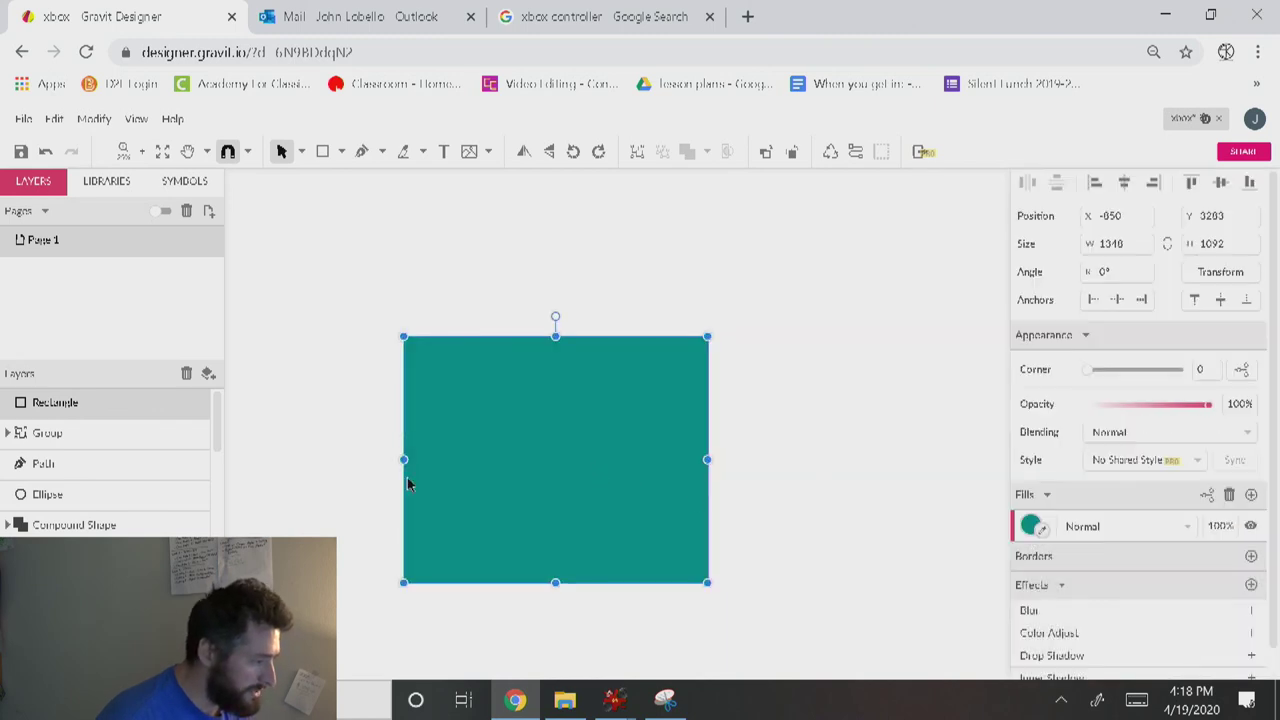
Draw a closed teal shape with the Pen tool, its curved upper edge crossing the rectangle diagonally and the rest extending beyond its lower right.
key(p)
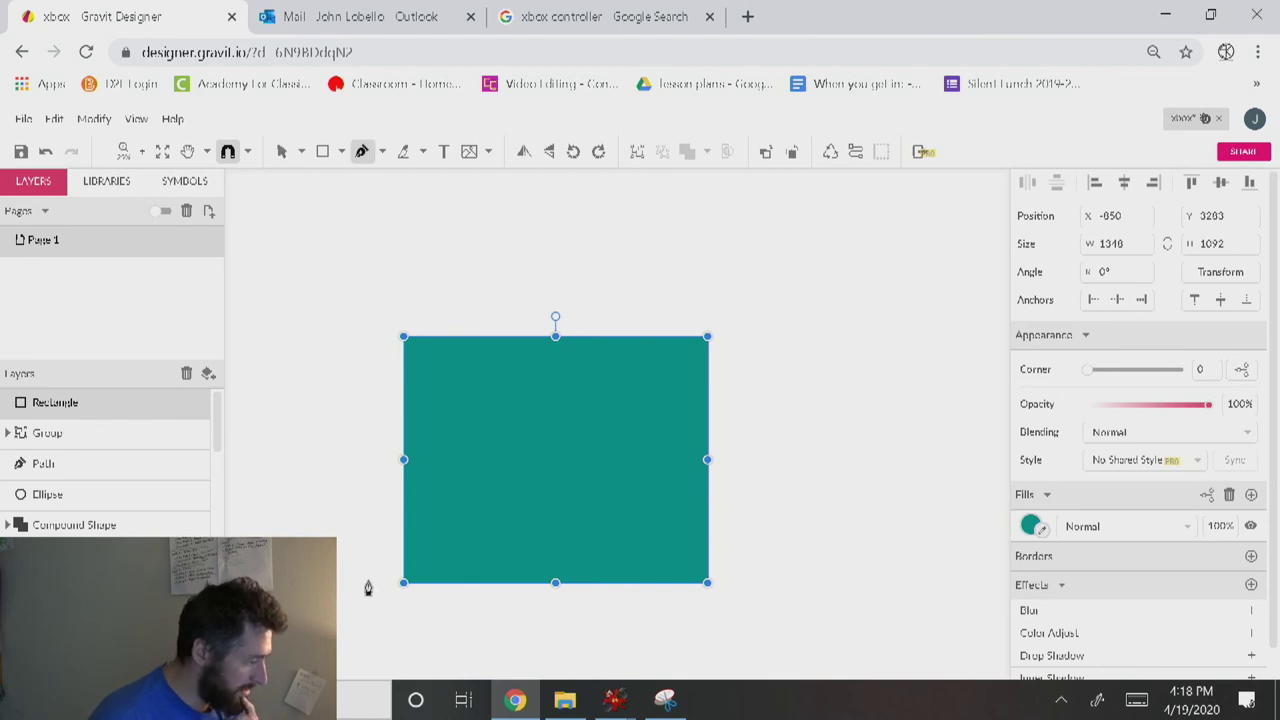
click(341, 578)
drag(757, 280, 846, 260)
click(877, 512)
click(816, 604)
drag(694, 633, 623, 648)
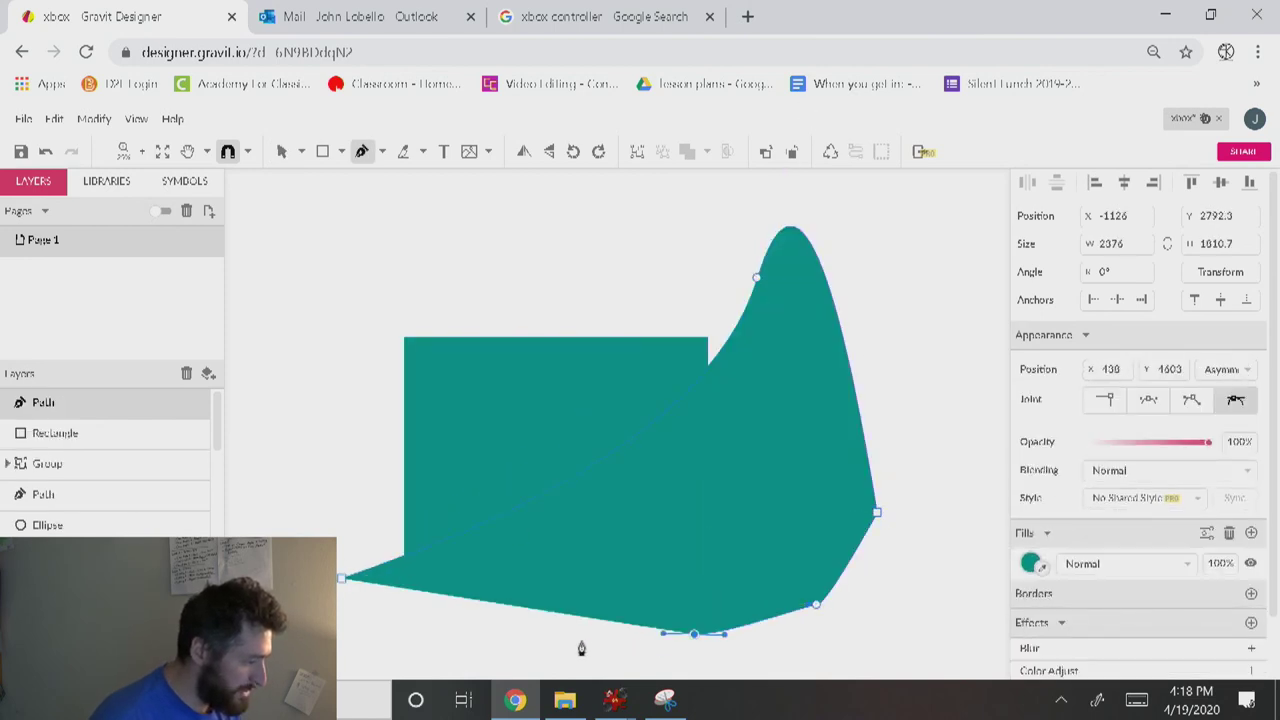
click(338, 612)
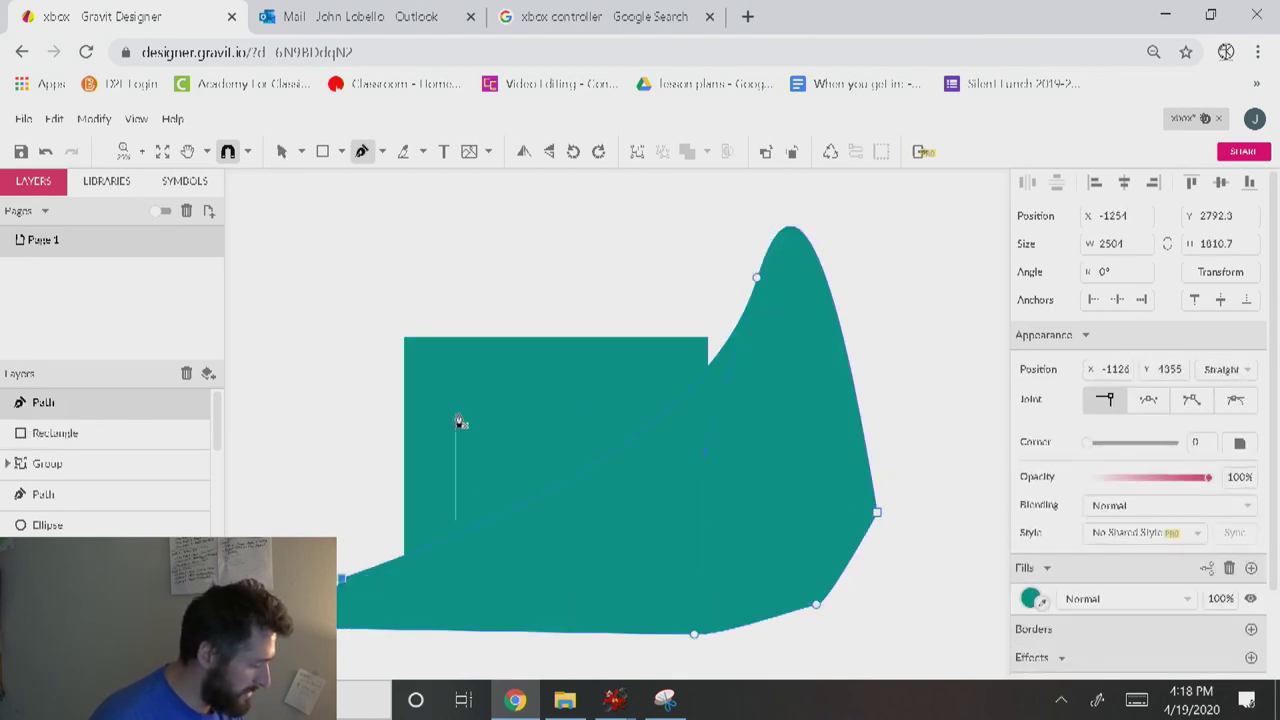
Duplicate the background rectangle above the curved path and intersect the copy with the path to keep only their overlap.
key(v)
click(462, 390)
key(ctrl+])
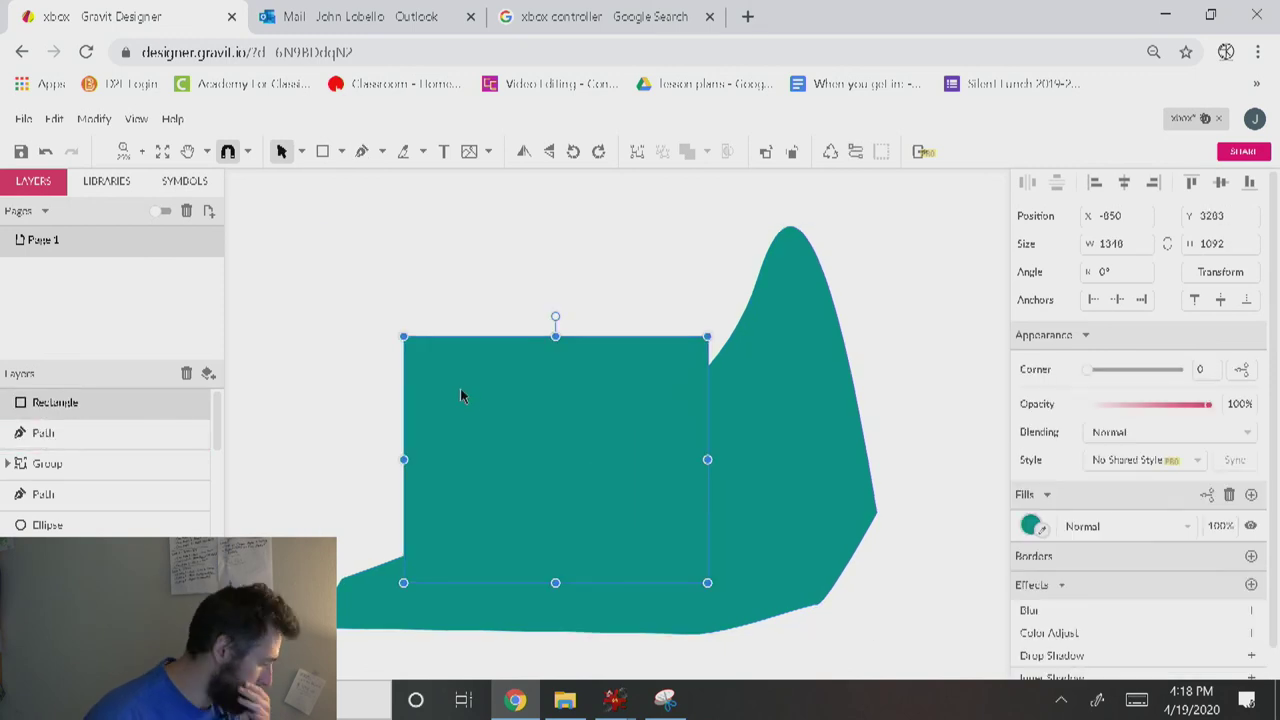
key(ctrl+[)
key(ctrl+d)
key(ctrl+])
shift+click(800, 458)
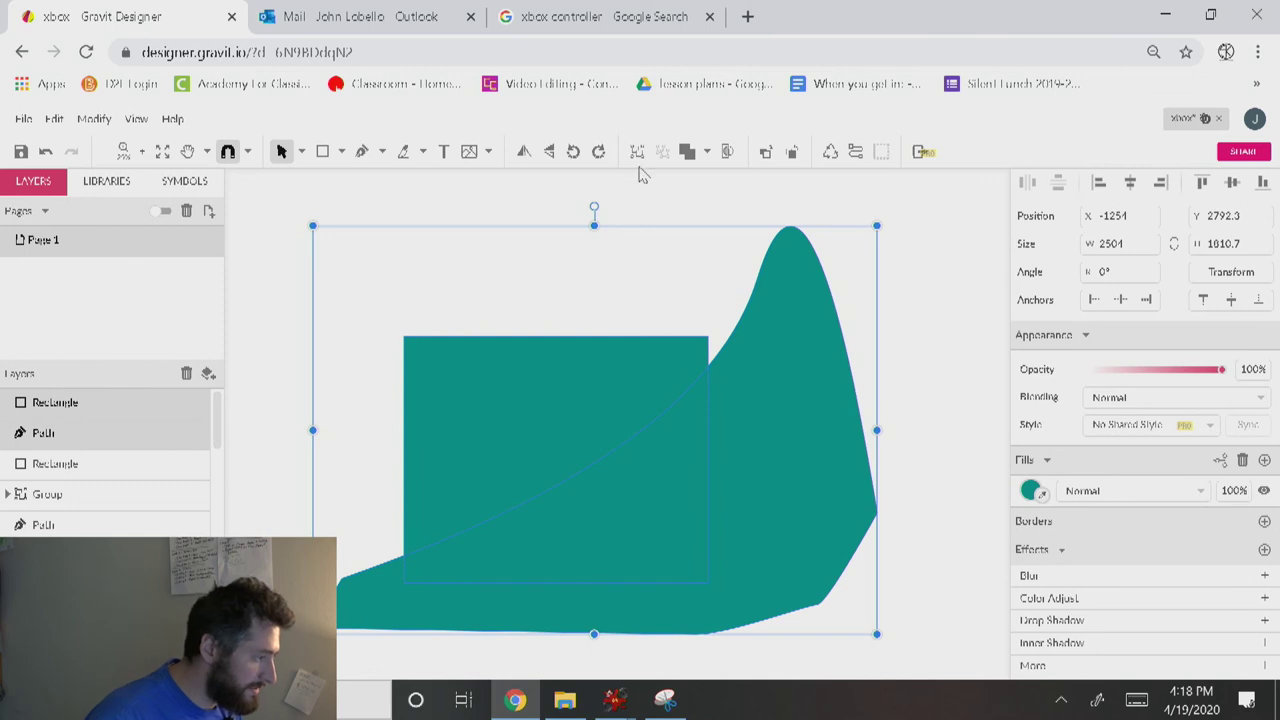
click(707, 152)
click(744, 226)
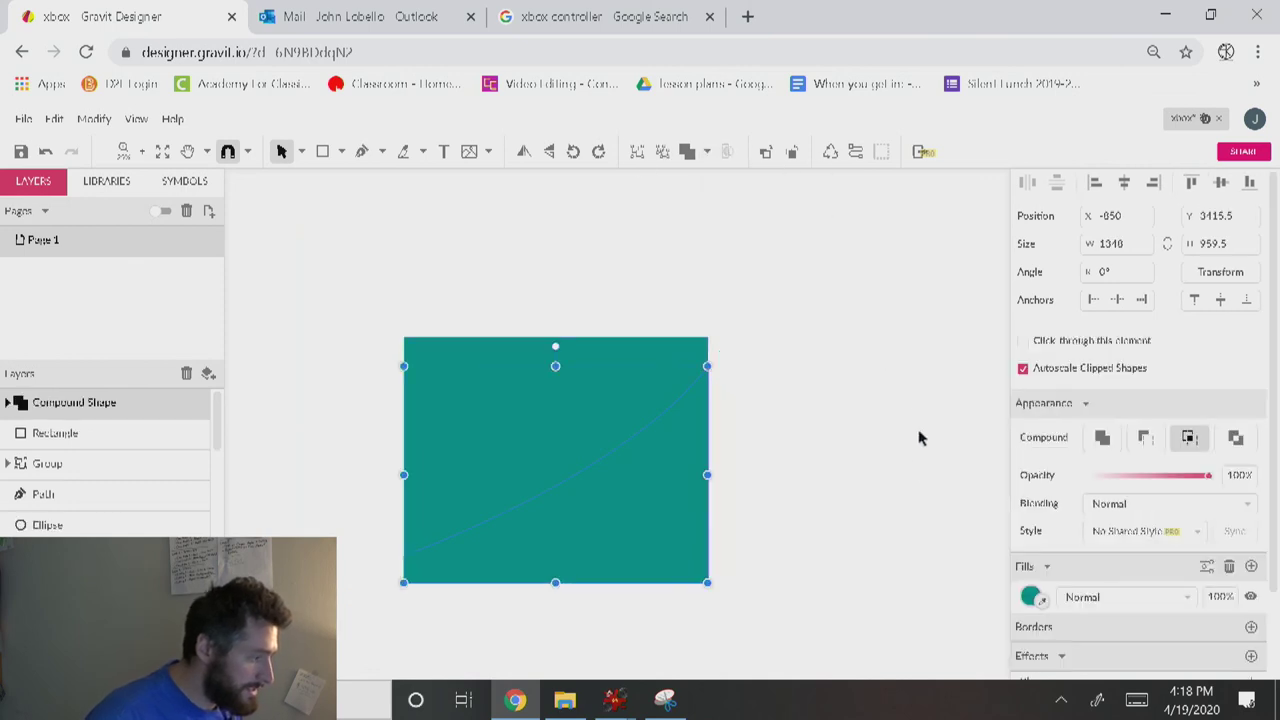
Fill the curved intersection shape with white and set its fill opacity to 20%.
key(Escape)
click(643, 530)
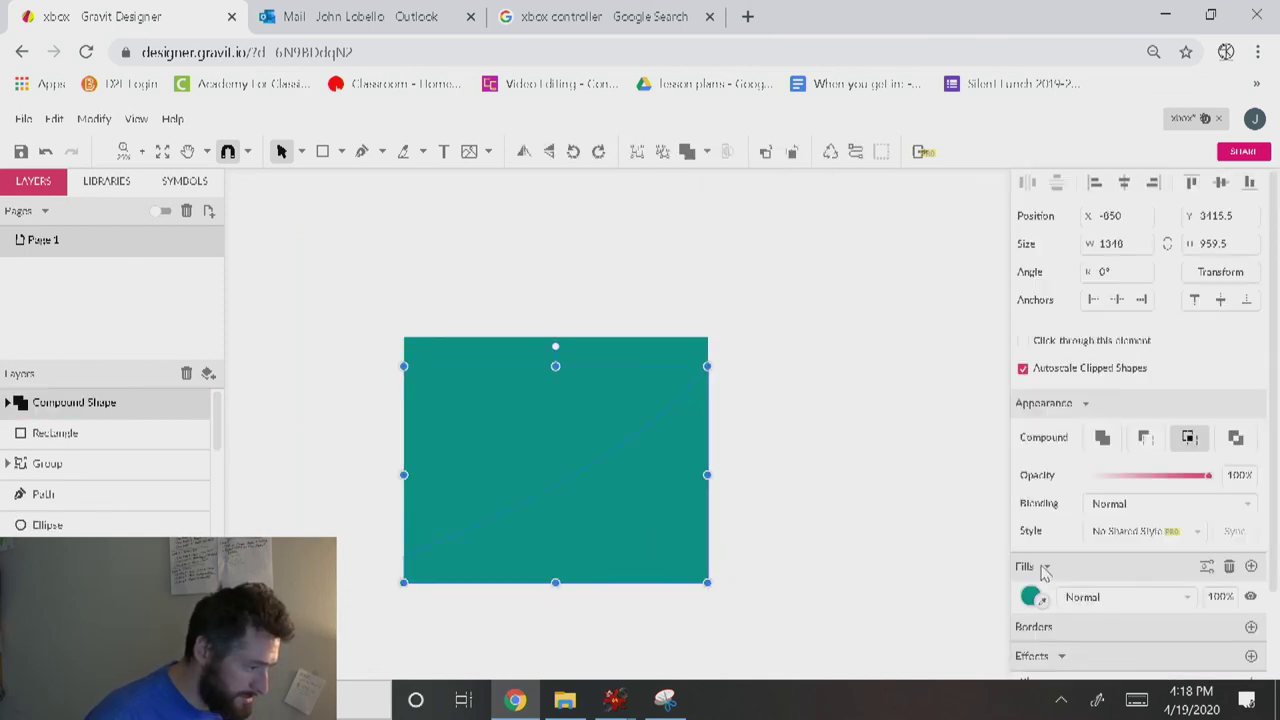
click(1031, 596)
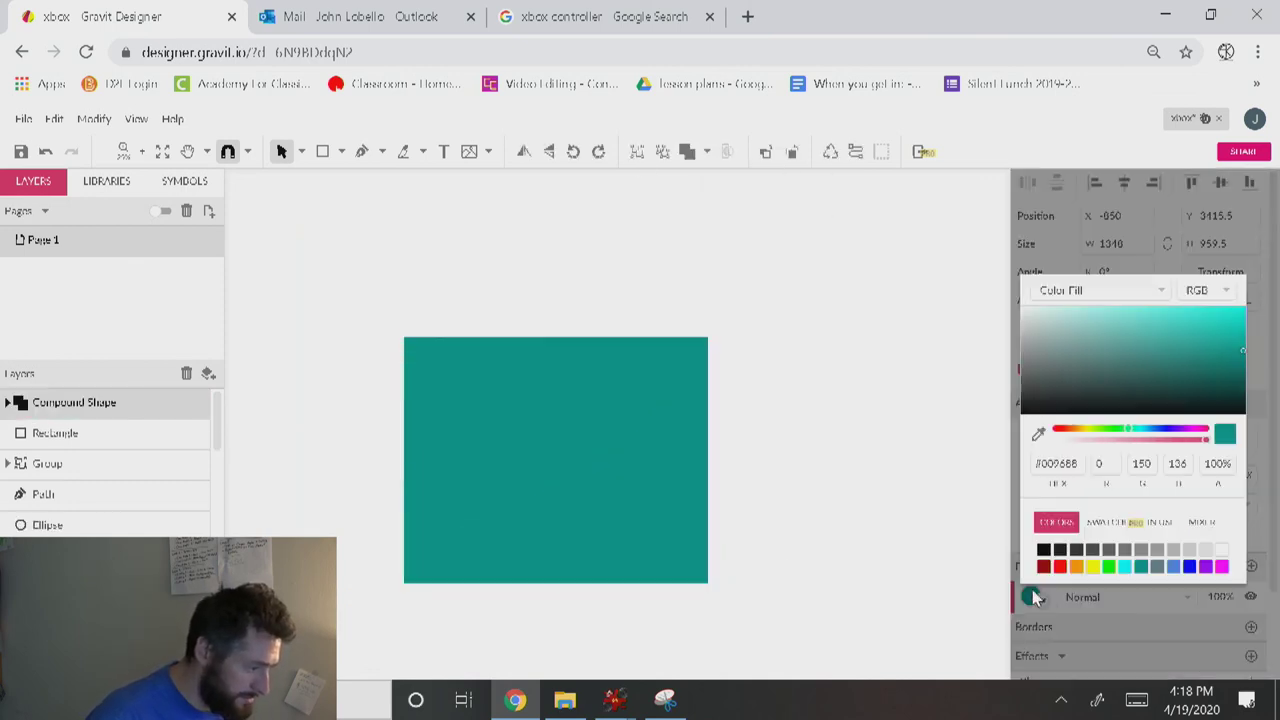
click(1224, 551)
click(1230, 596)
text(20)
key(Return)
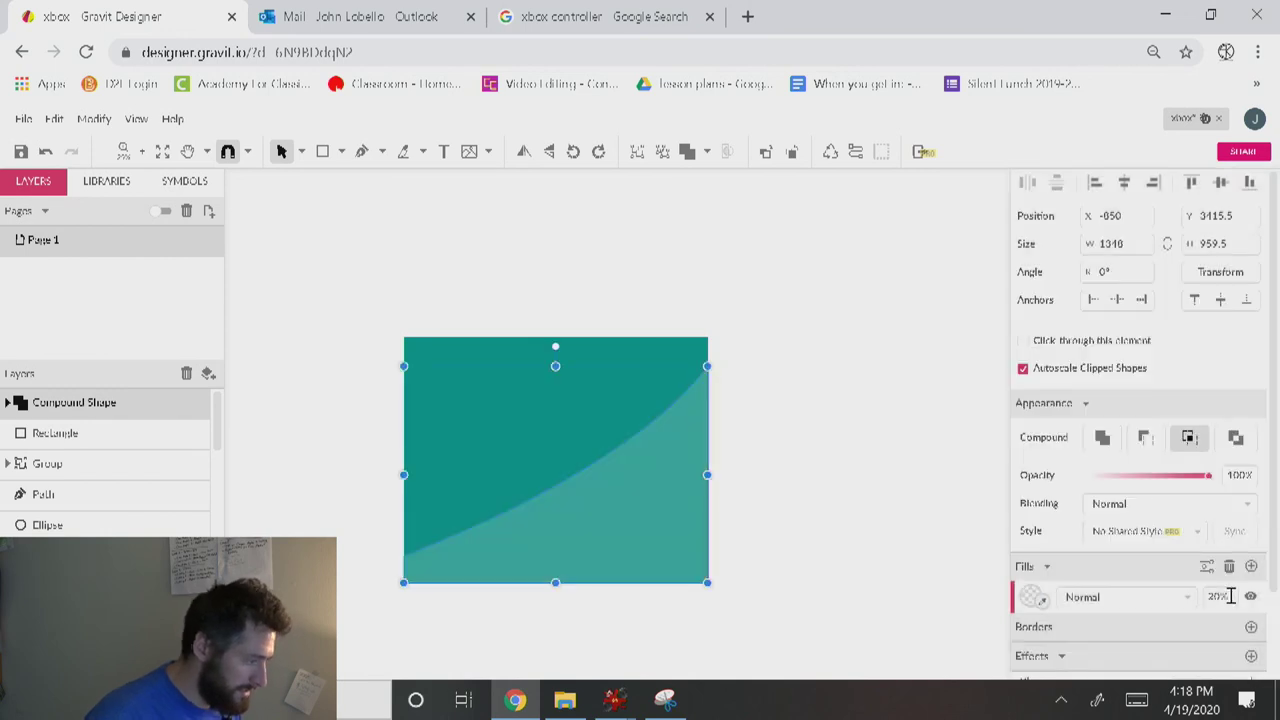
click(921, 511)
Group the curved overlay with the background rectangle, send the group to the back and center it behind the controller.
click(636, 483)
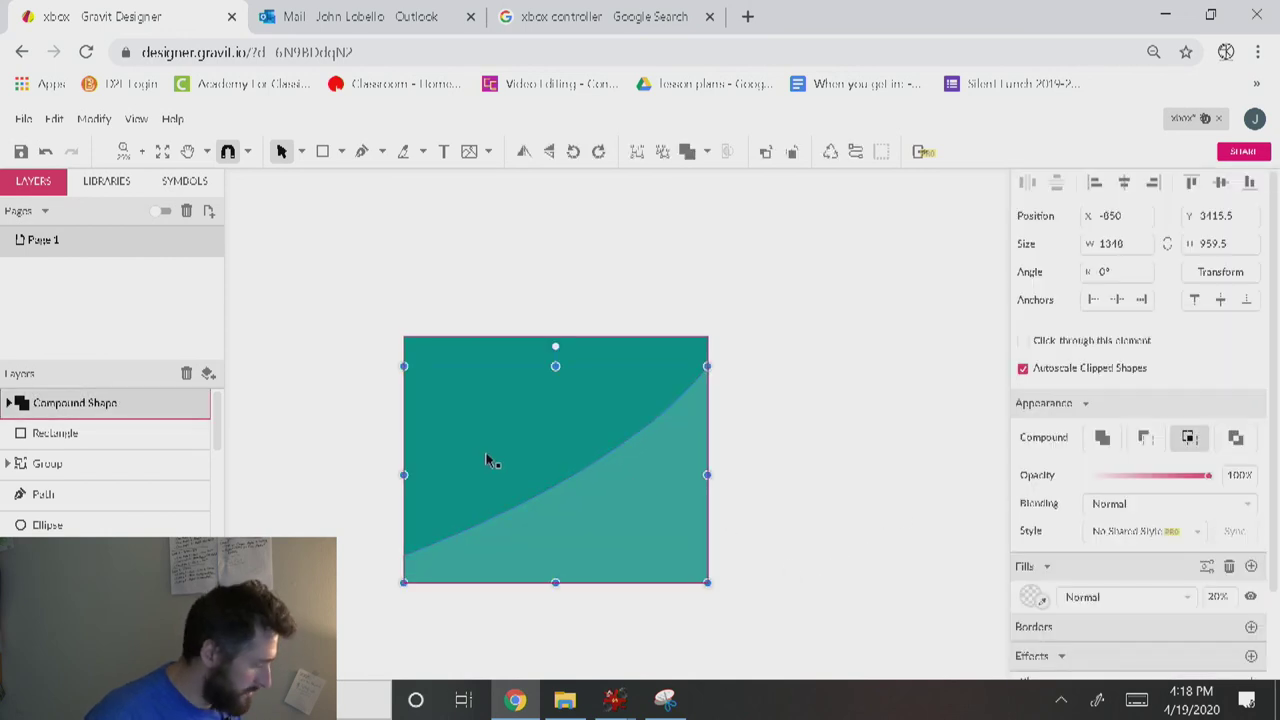
shift+click(512, 349)
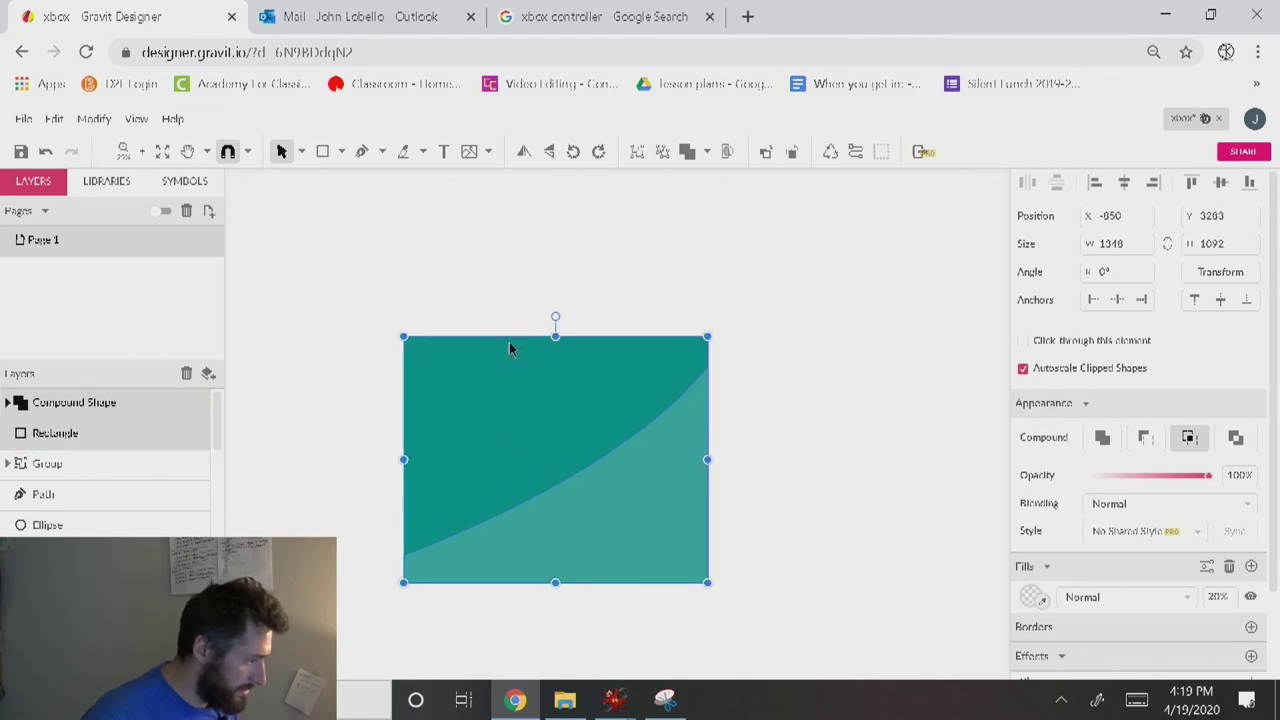
key(ctrl+g)
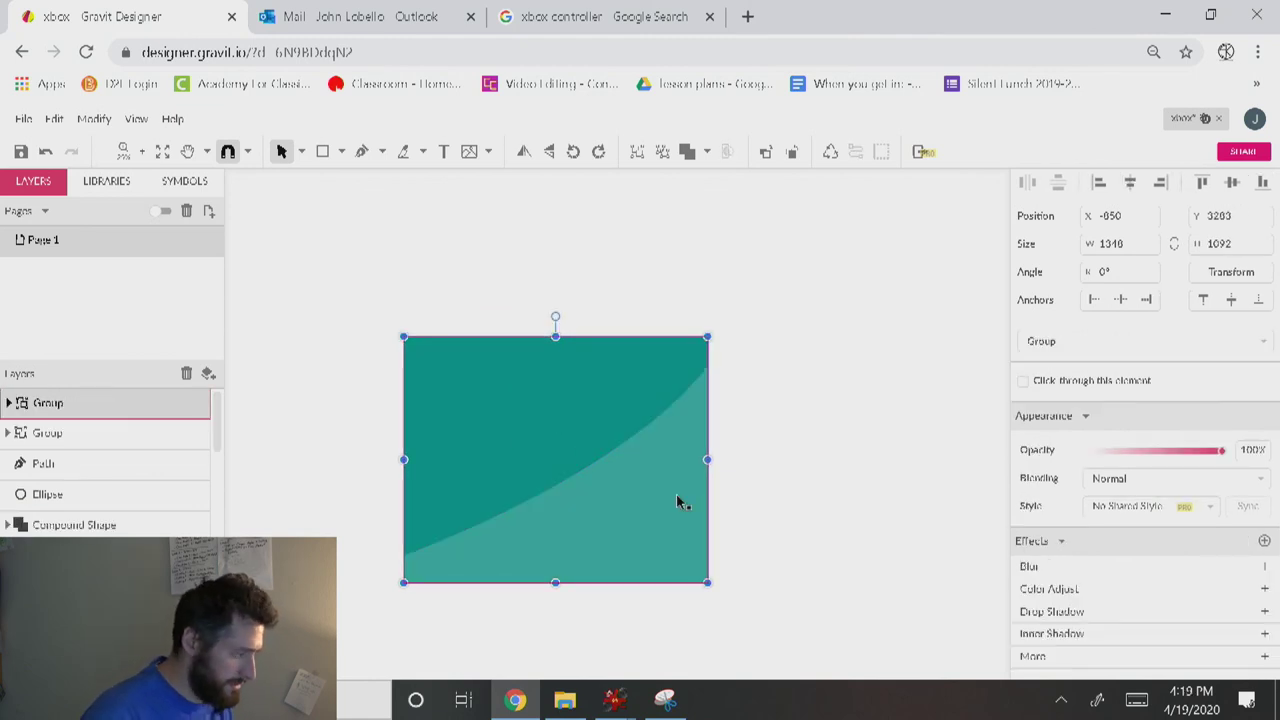
key(ctrl+shift+[)
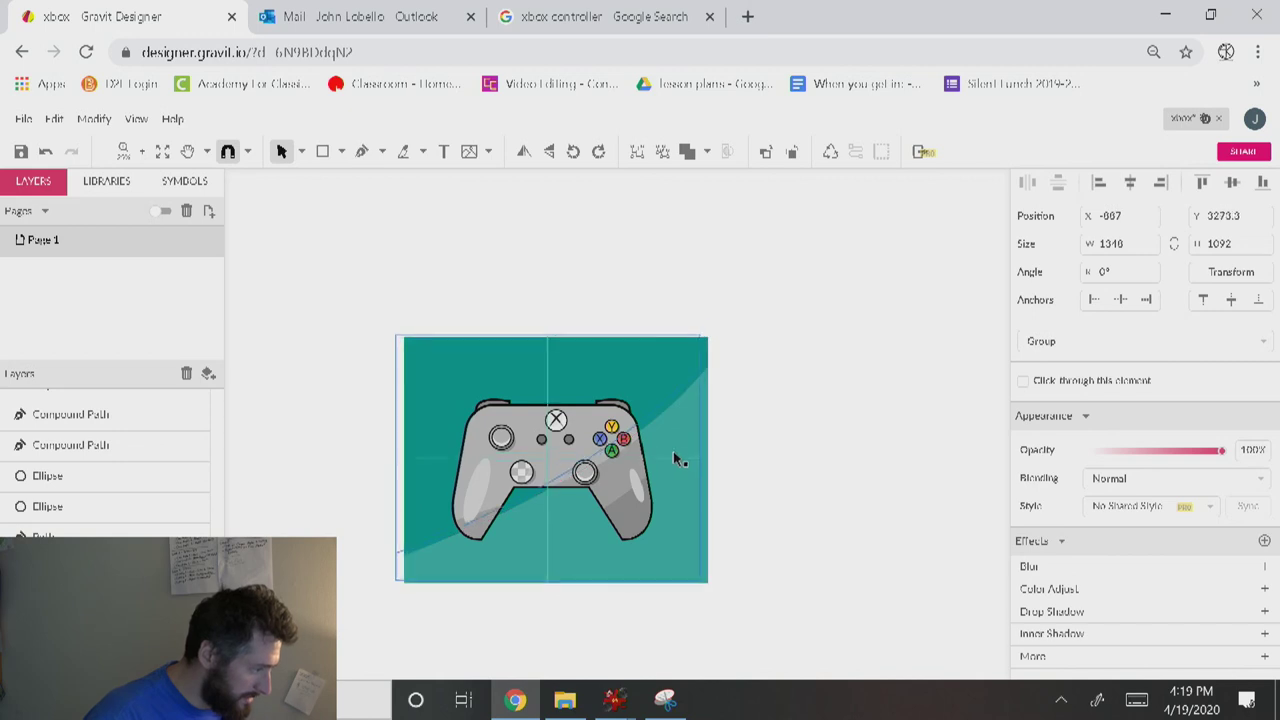
click(797, 518)
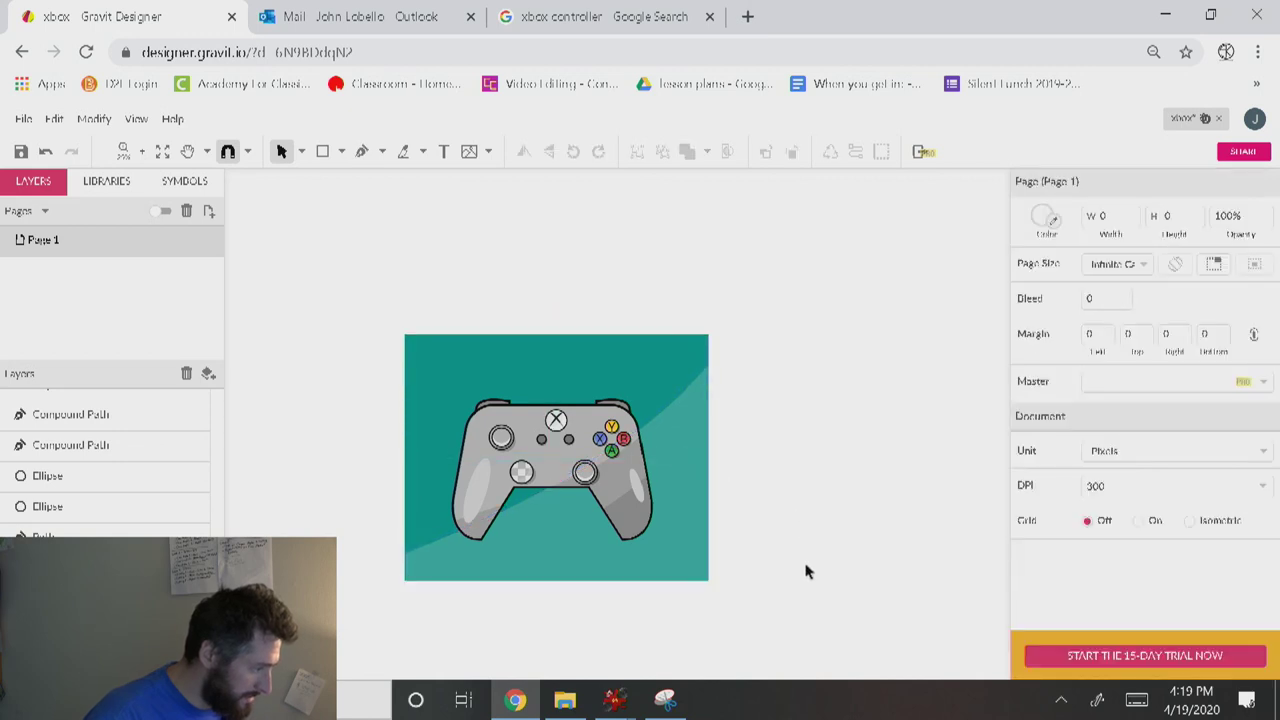
scroll(791, 550, down, 5)
drag(818, 650, 839, 524)
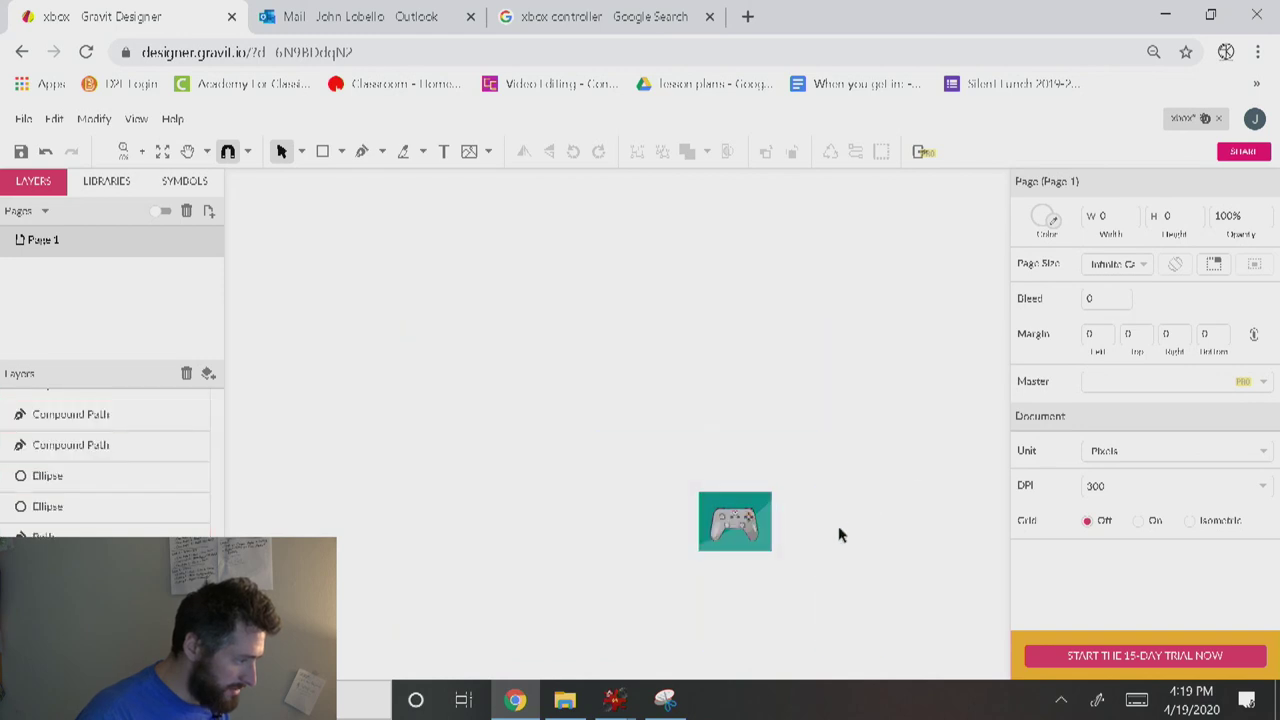
scroll(833, 527, up, 5)
key(h)
drag(722, 522, 882, 442)
key(v)
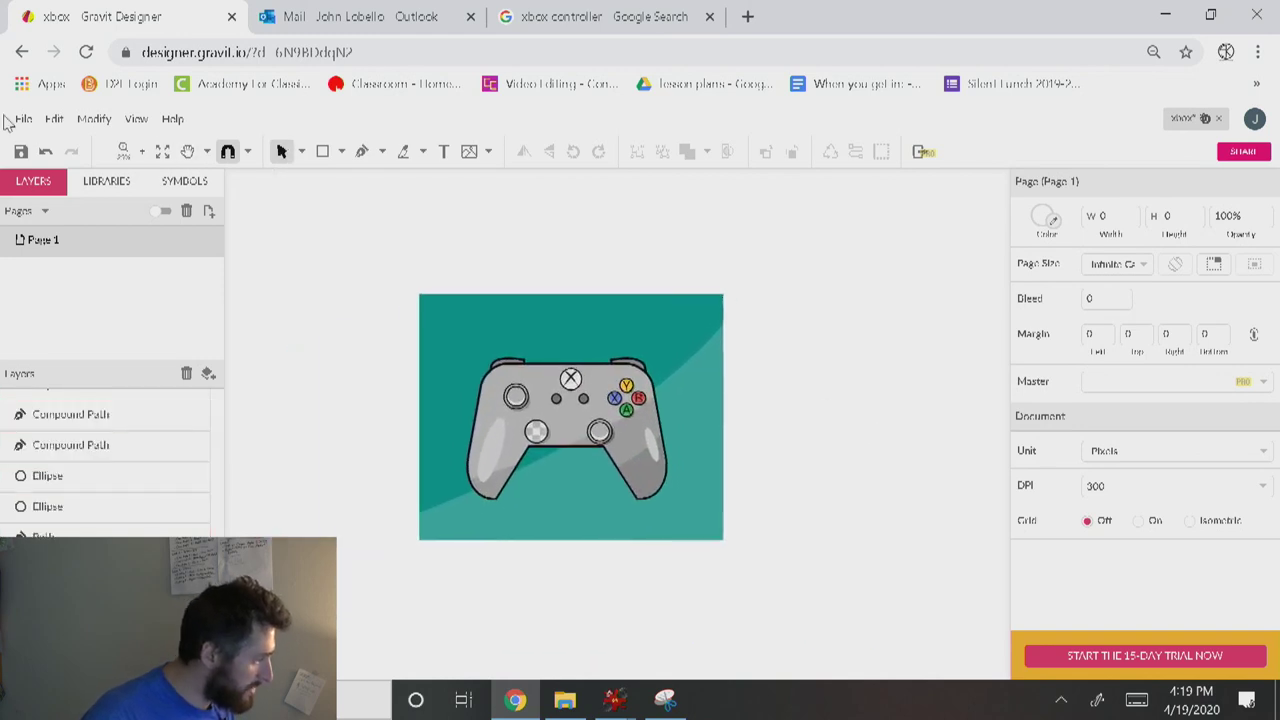
click(23, 118)
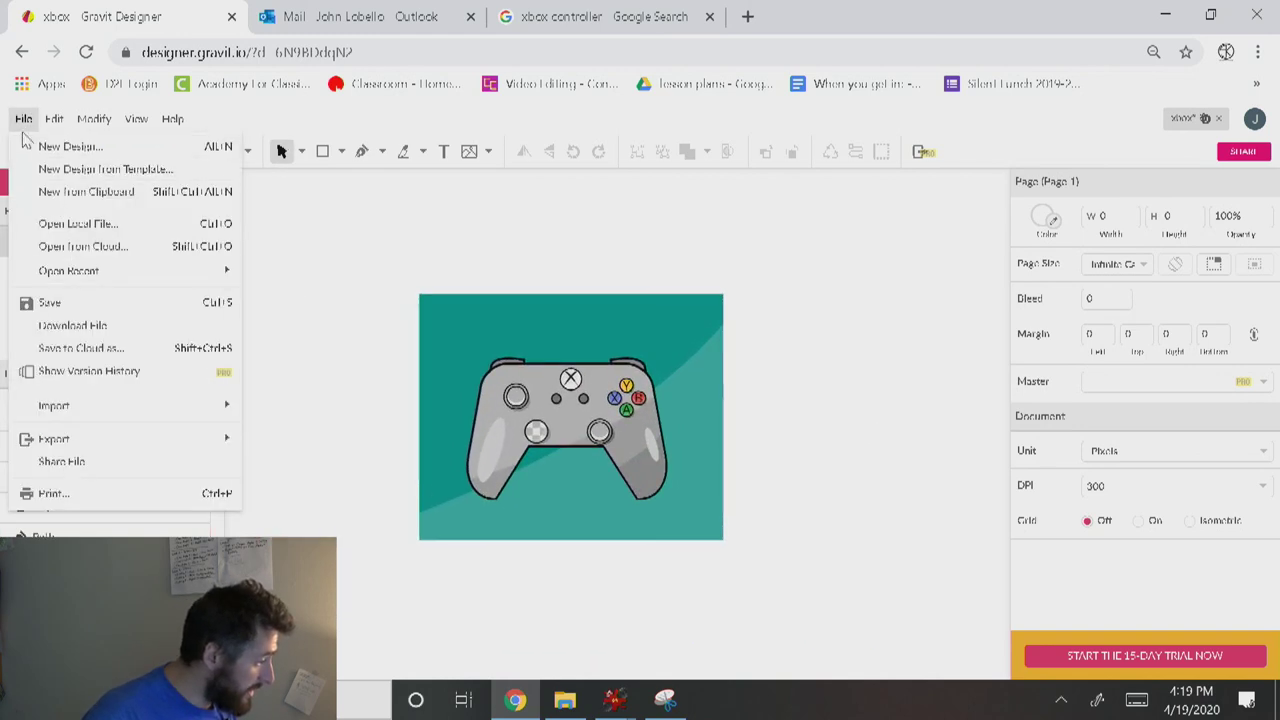
click(128, 437)
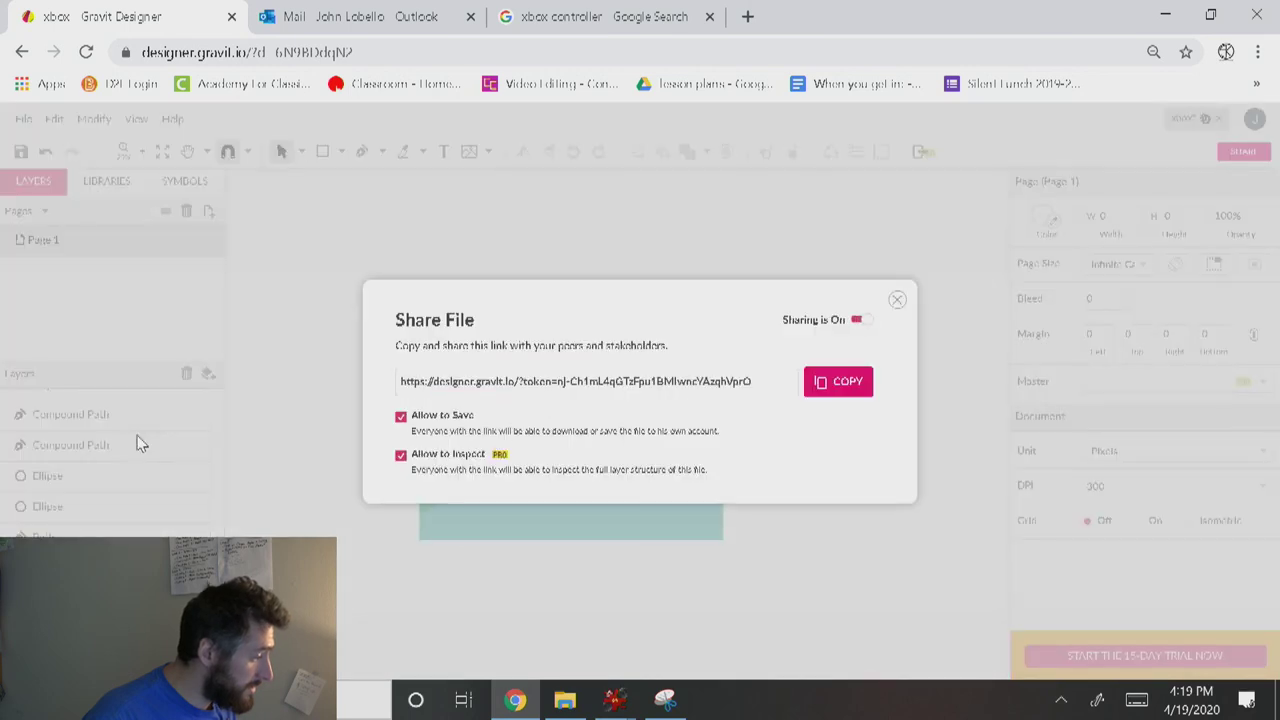
click(896, 299)
Export the illustration as a JPEG image, check the exported file and close the image viewer.
click(23, 118)
mouse_move(68, 440)
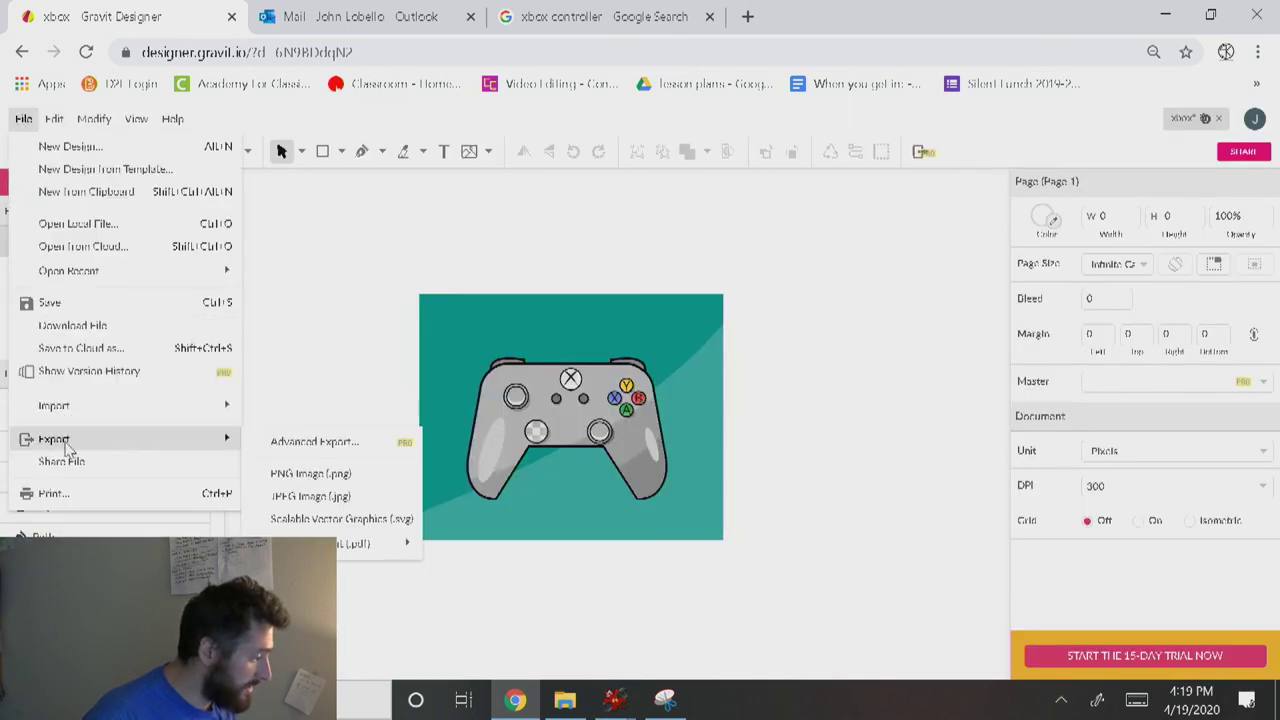
click(298, 497)
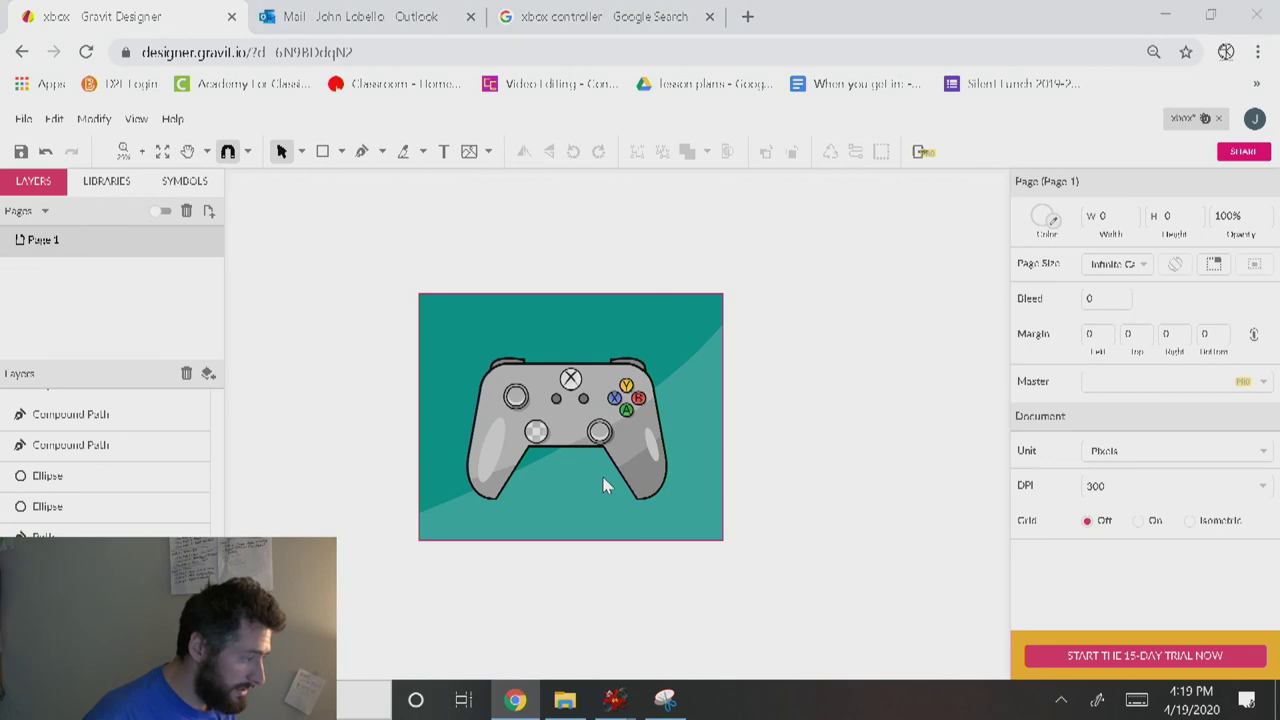
click(960, 610)
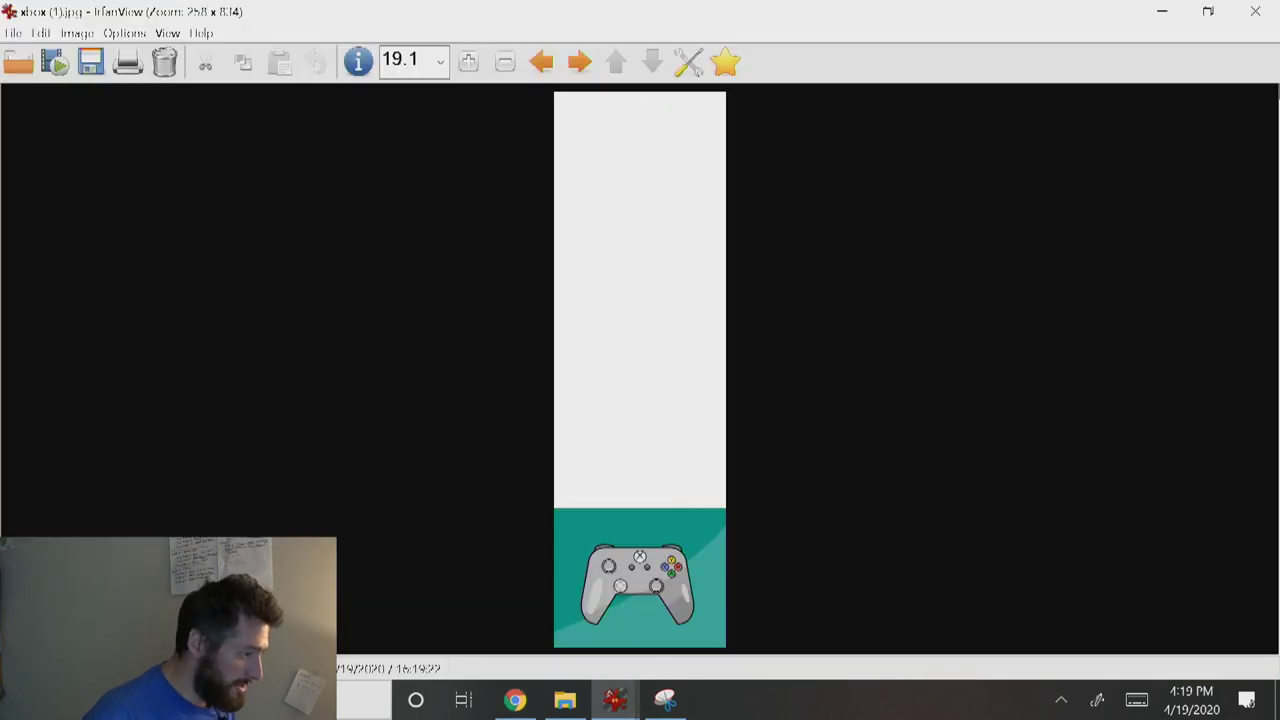
click(1254, 12)
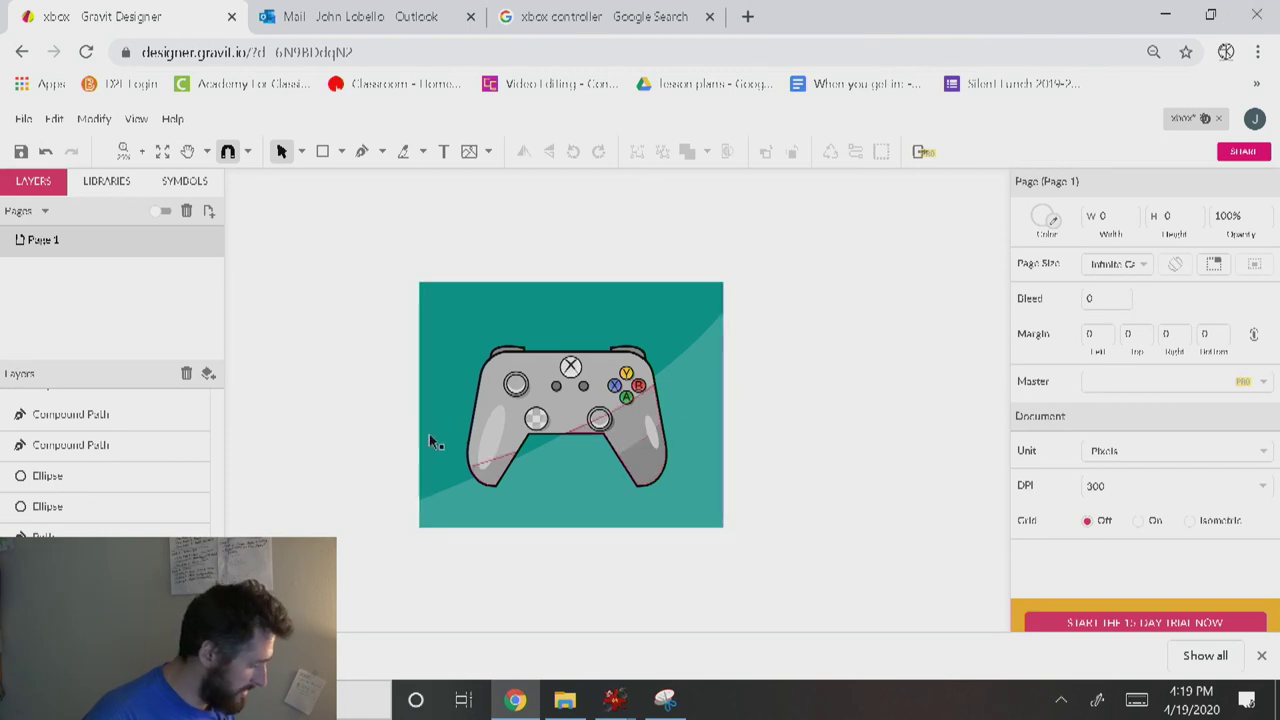
Examine the empty canvas around the illustration for stray objects that extend the exported area.
scroll(429, 443, down, 5)
drag(512, 317, 719, 467)
key(v)
drag(810, 446, 390, 145)
drag(558, 297, 576, 410)
key(v)
drag(498, 240, 456, 172)
scroll(525, 315, up, 3)
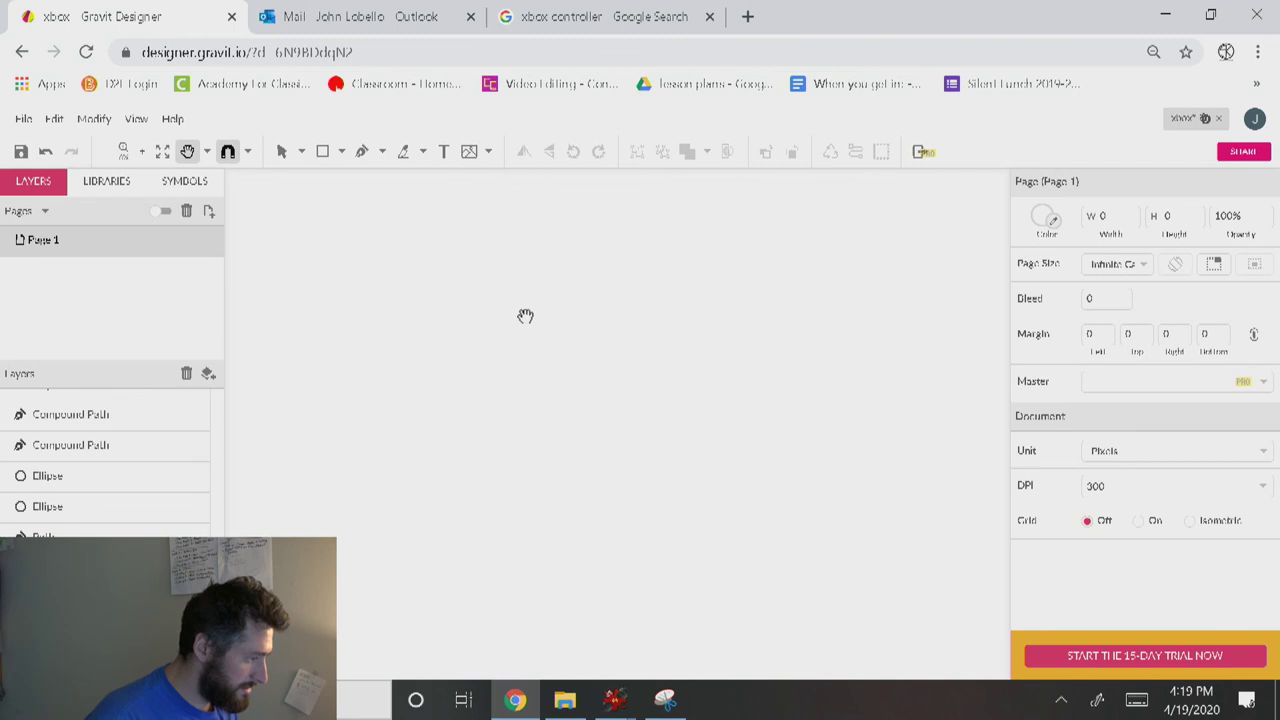
drag(500, 217, 767, 453)
key(h)
scroll(677, 460, up, 5)
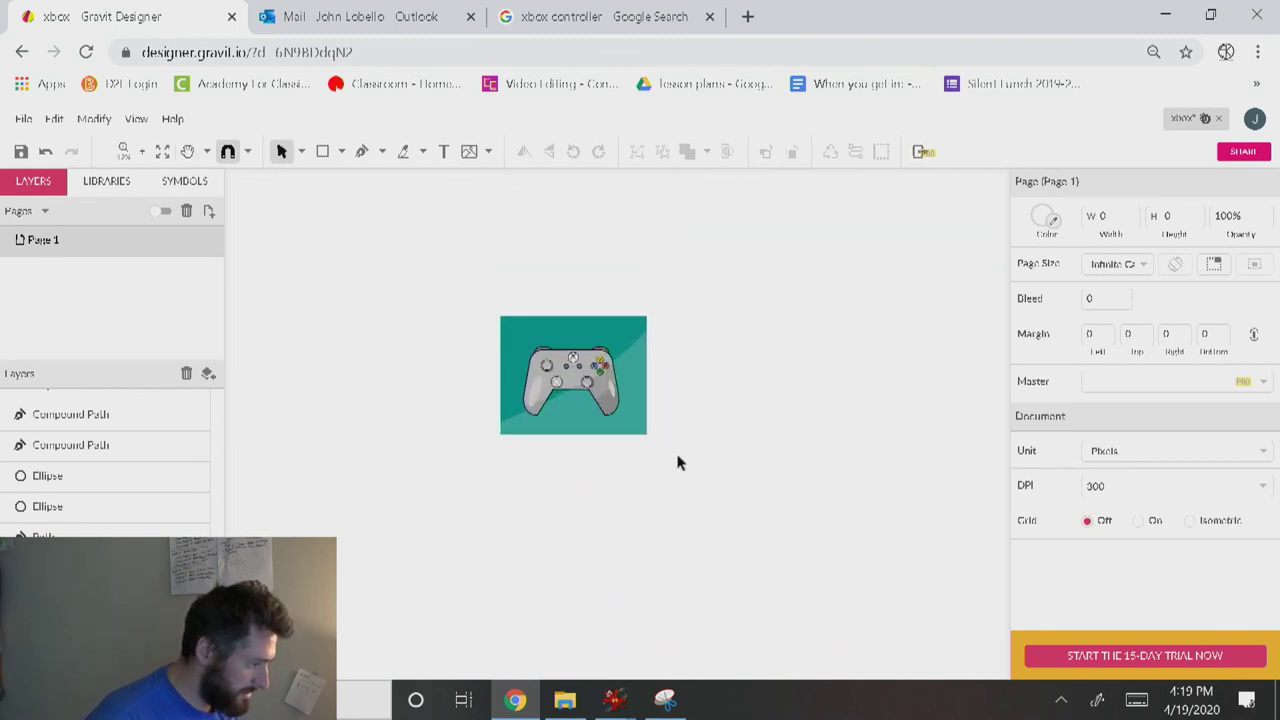
drag(541, 478, 634, 594)
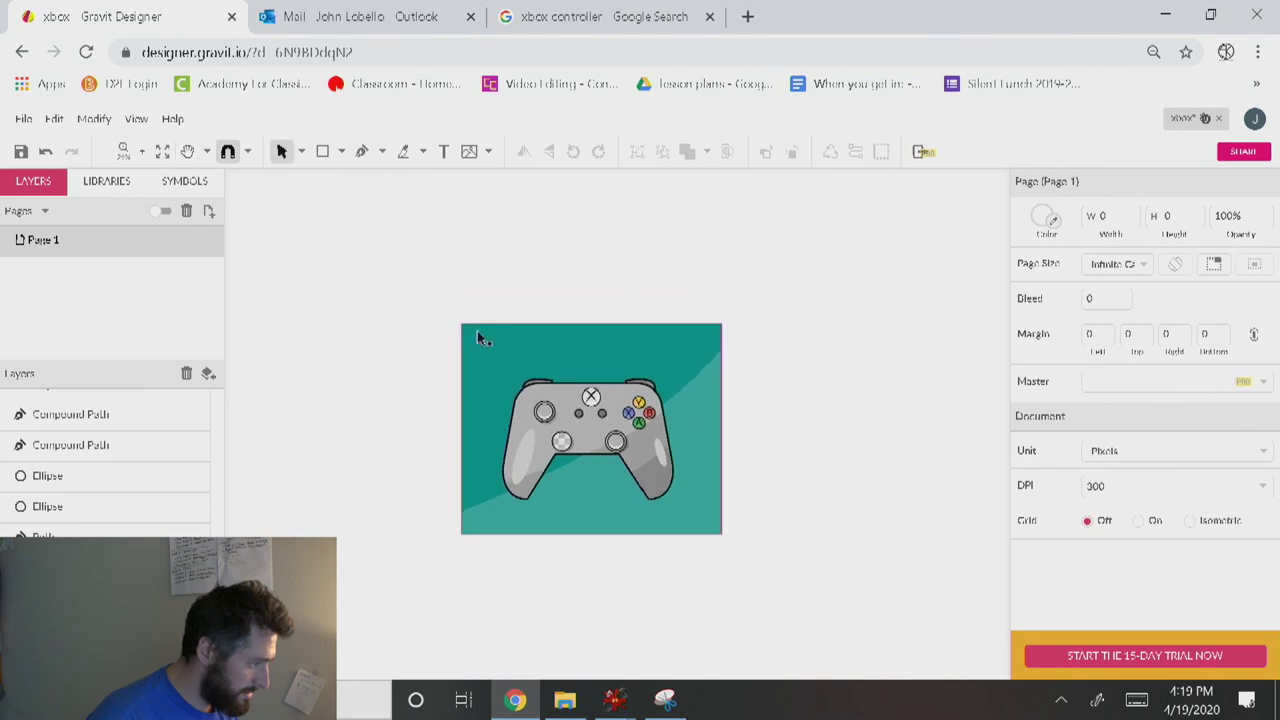
Export the illustration as a PNG image with all its parts selected, check the exported file and close the image viewer.
click(476, 357)
drag(433, 282, 773, 570)
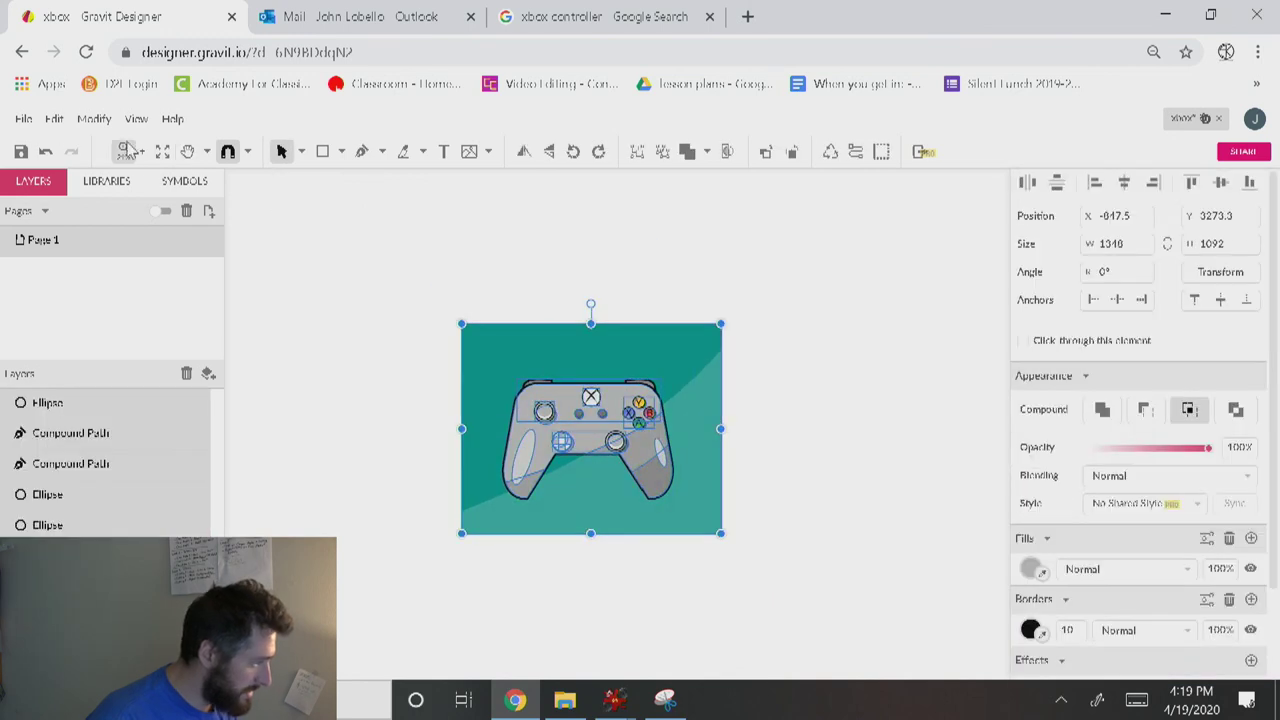
click(23, 118)
mouse_move(108, 447)
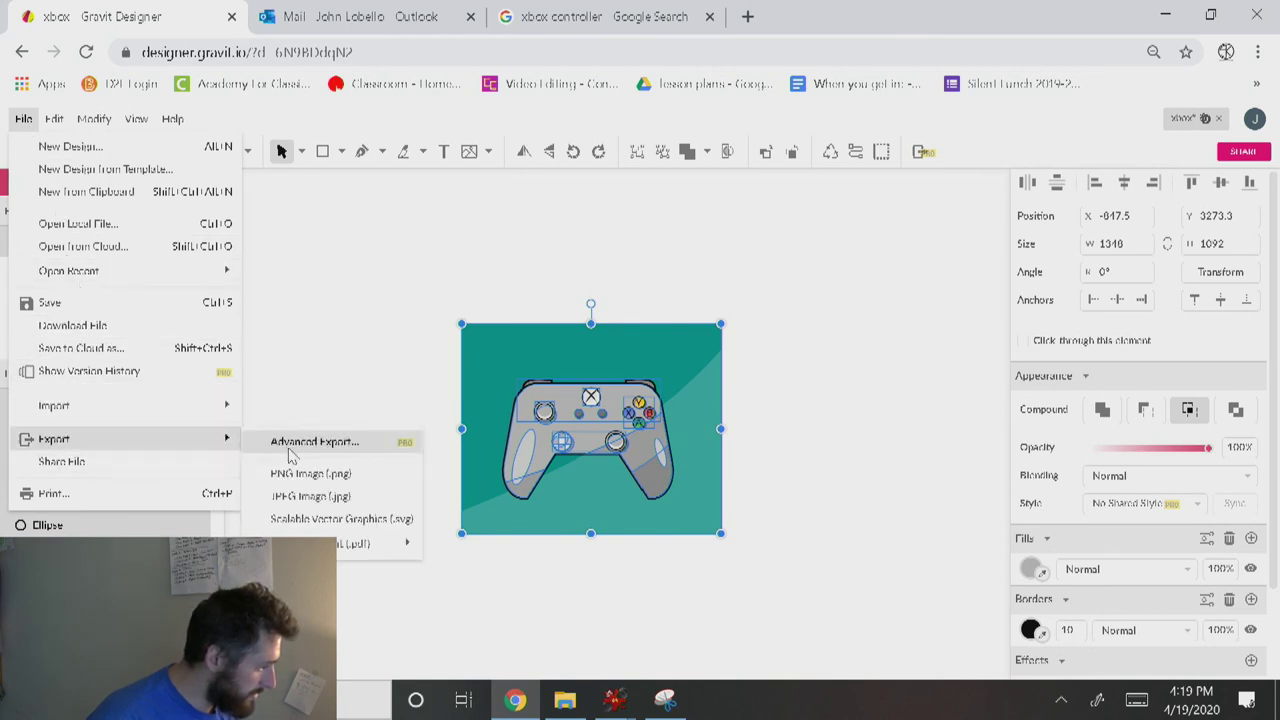
click(310, 474)
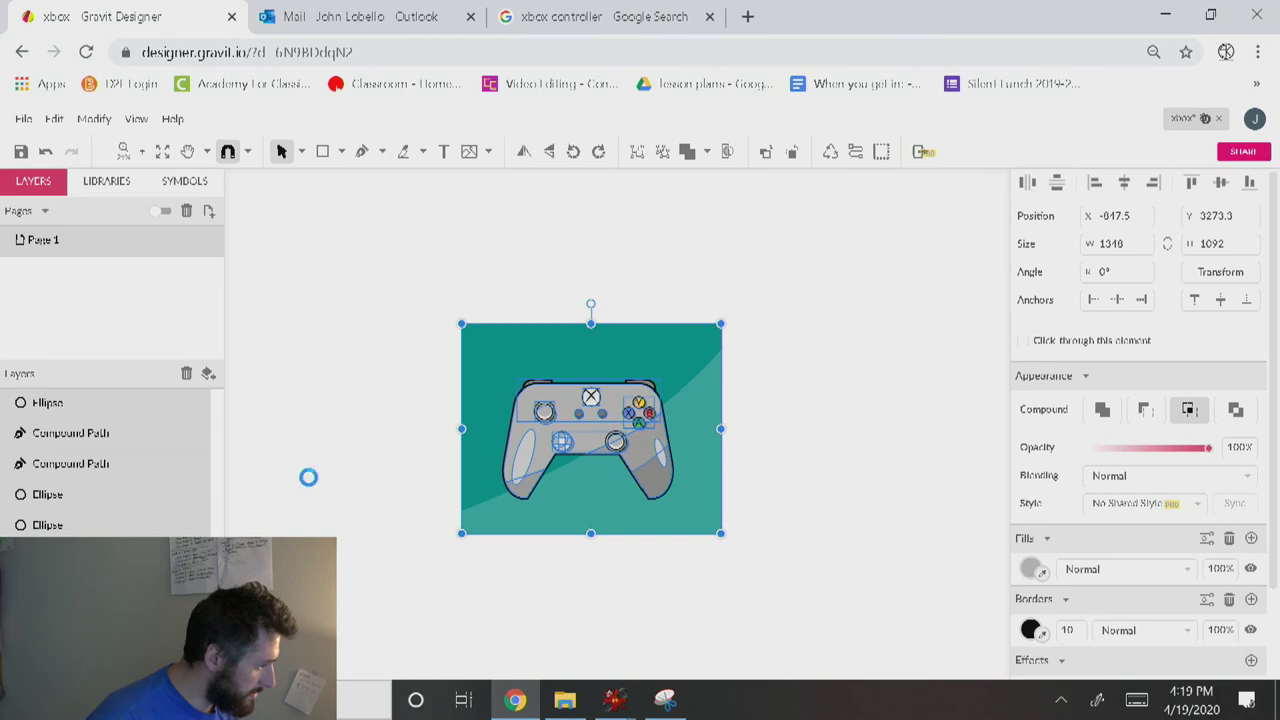
click(960, 611)
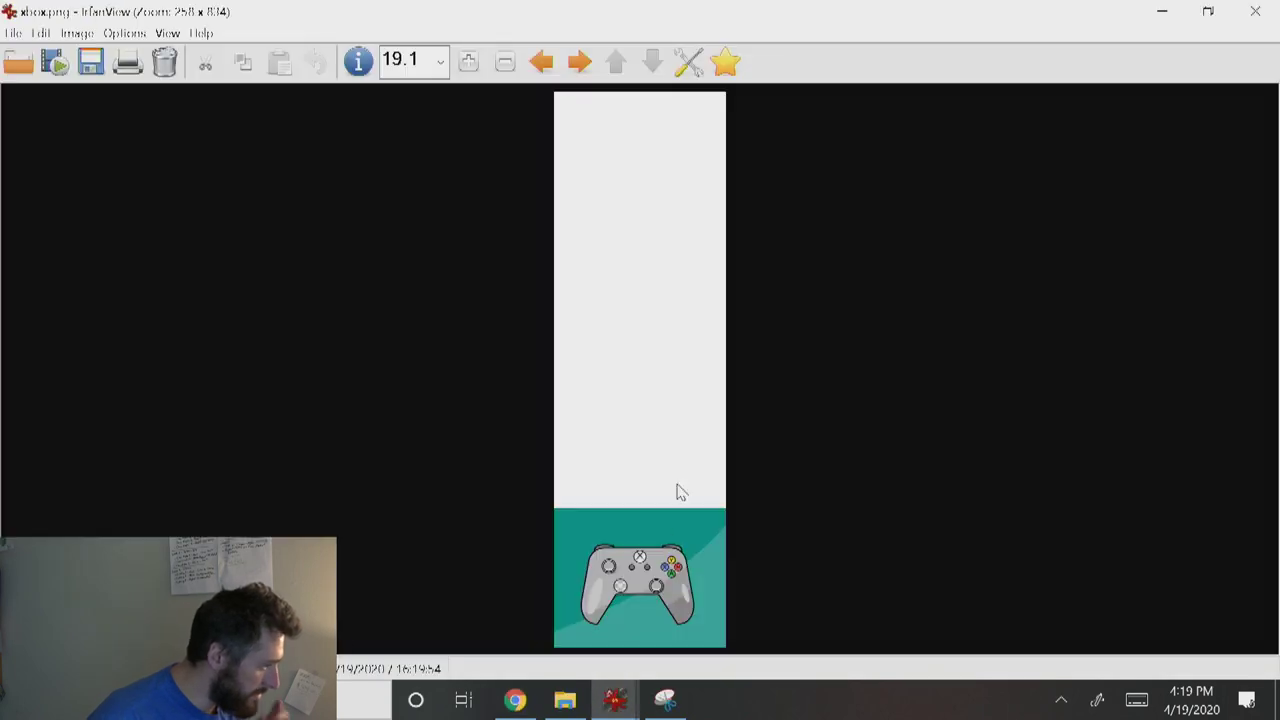
click(1255, 11)
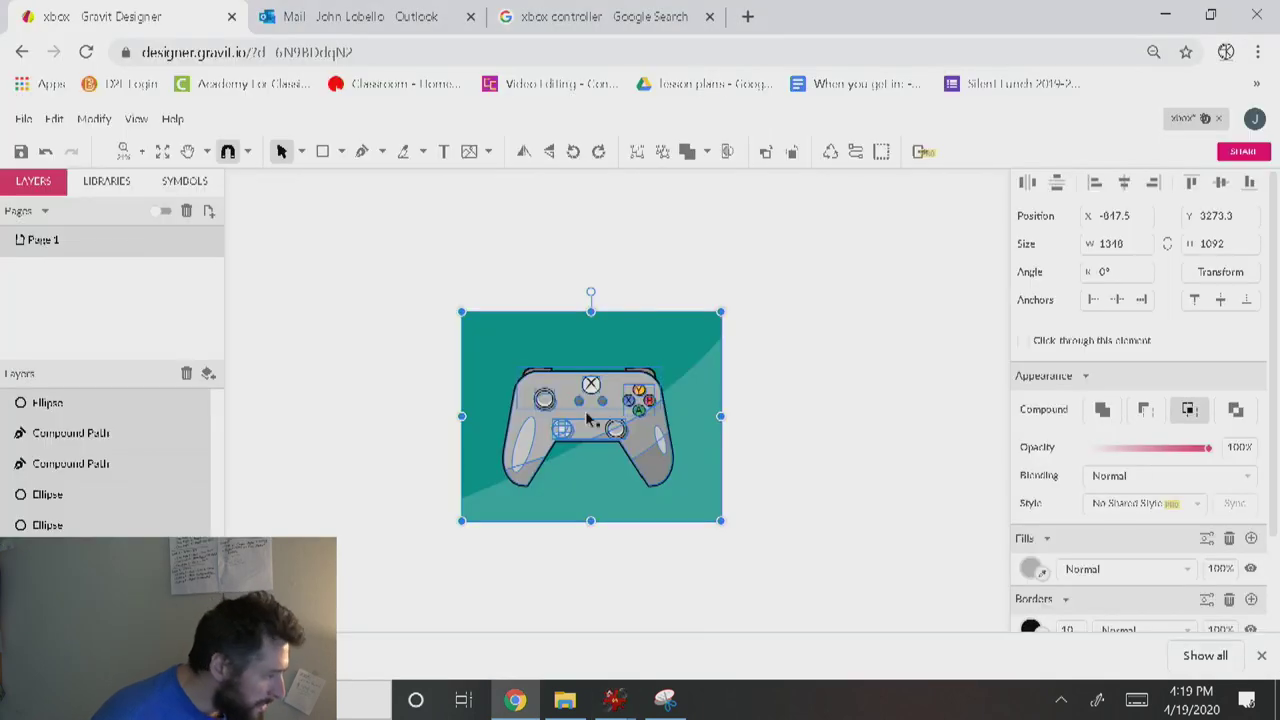
Search the blank canvas farther from the artwork for leftover objects, sweeping selection areas over it.
scroll(377, 434, down, 5)
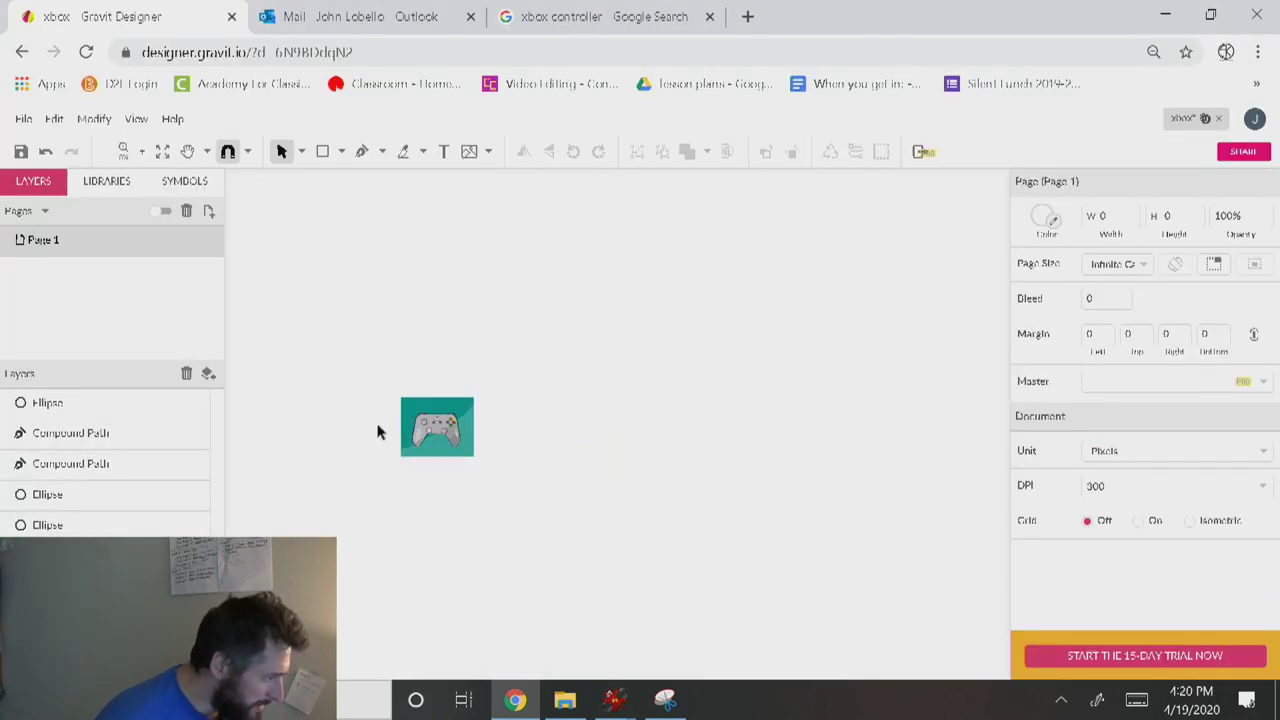
click(446, 425)
click(451, 404)
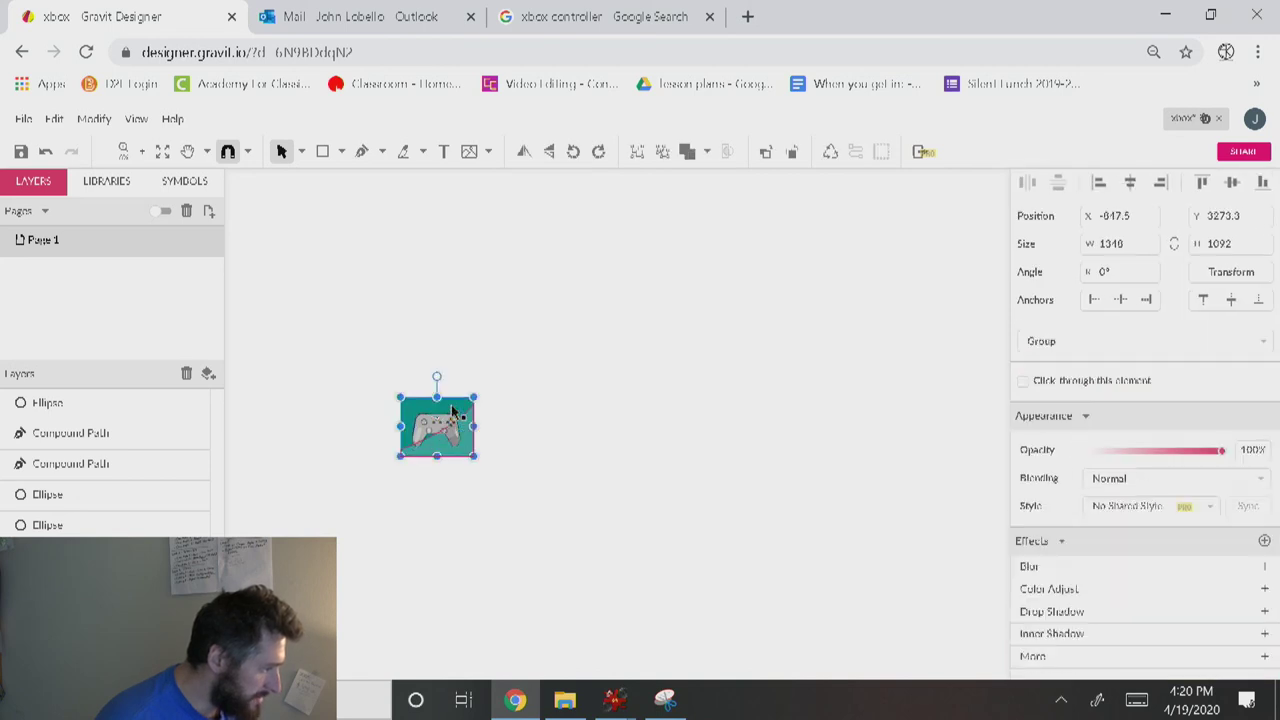
key(h)
drag(549, 330, 714, 546)
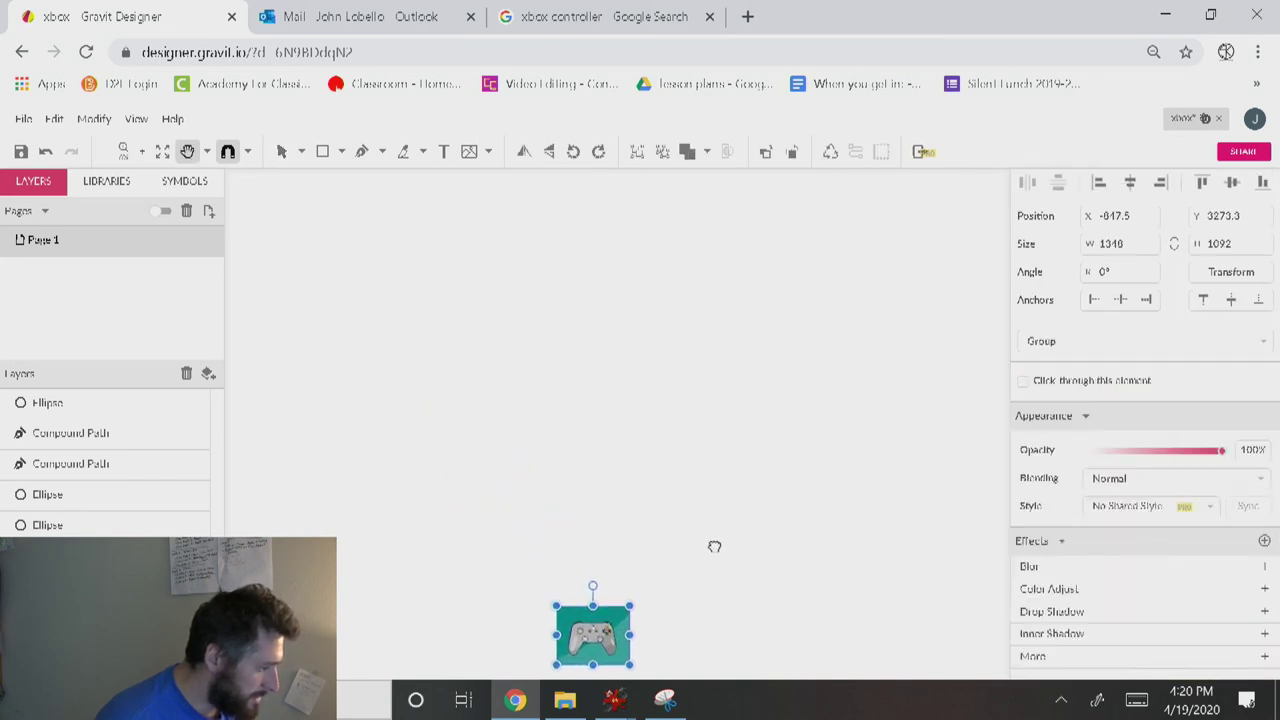
drag(647, 600, 541, 183)
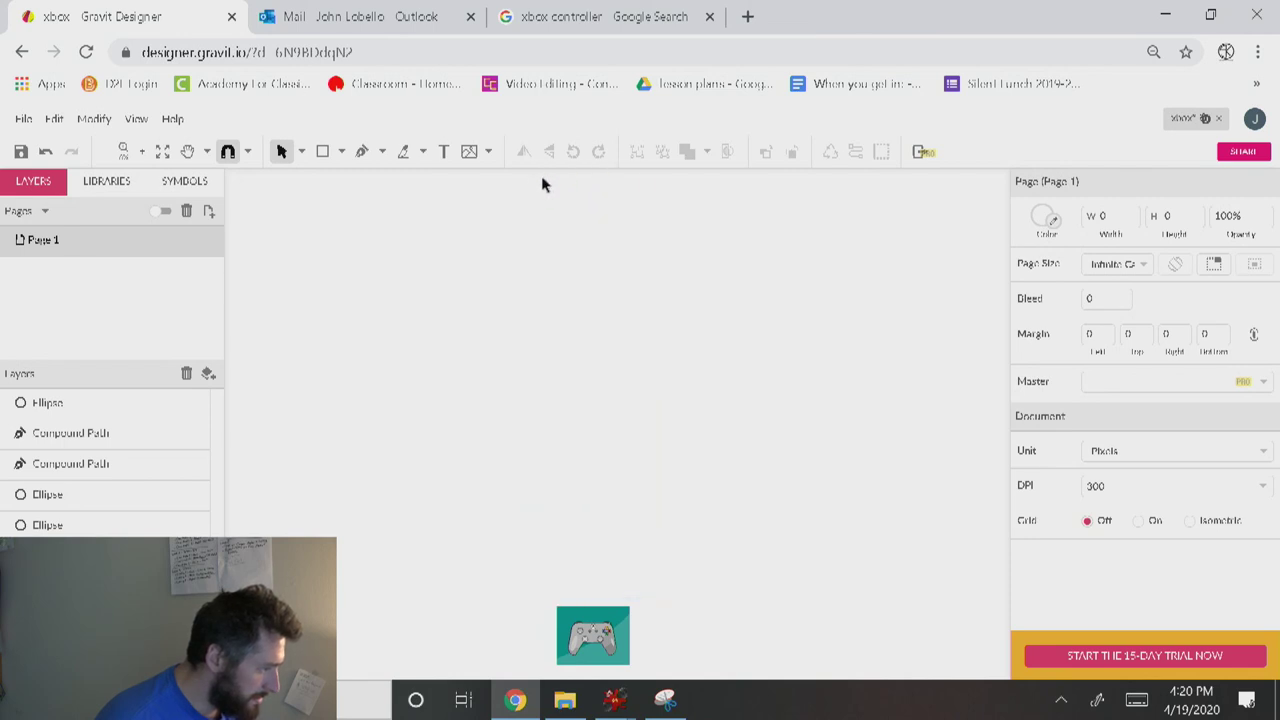
drag(317, 189, 952, 590)
drag(466, 449, 877, 437)
key(h)
drag(571, 431, 657, 274)
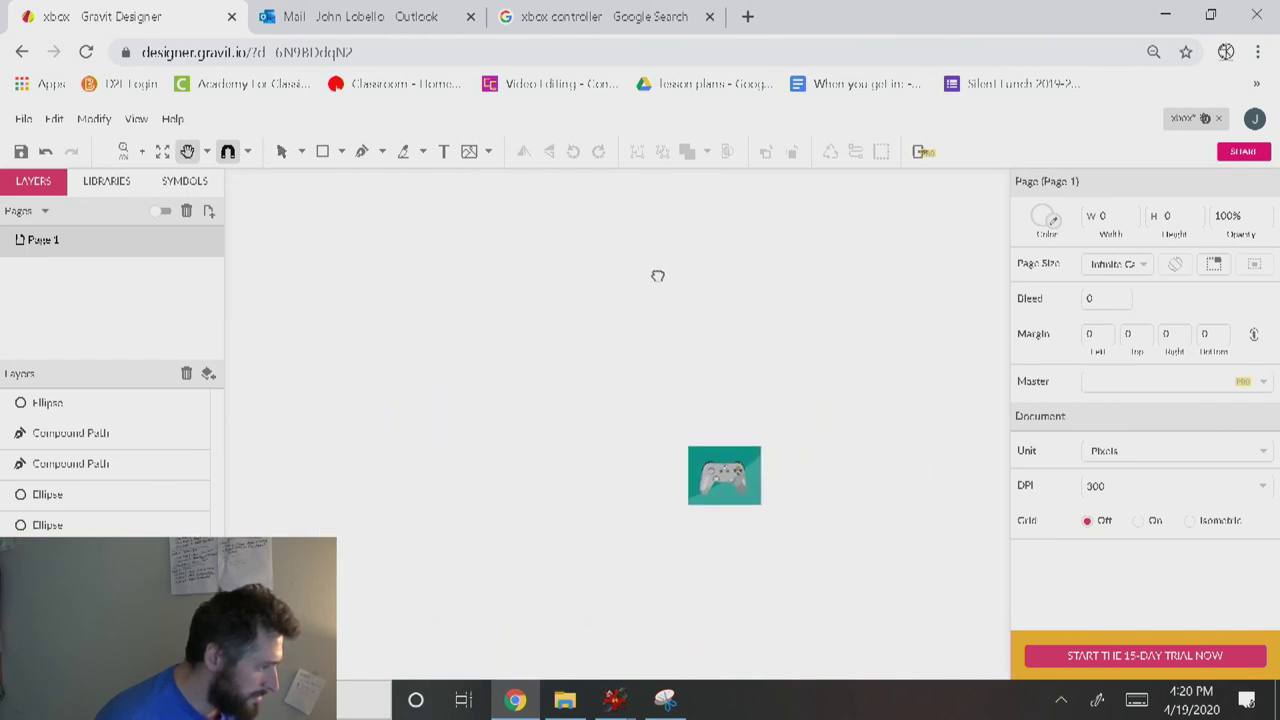
Select every object on the page to inspect the overall extent of the artwork, and clear the selection.
key(v)
key(ctrl+a)
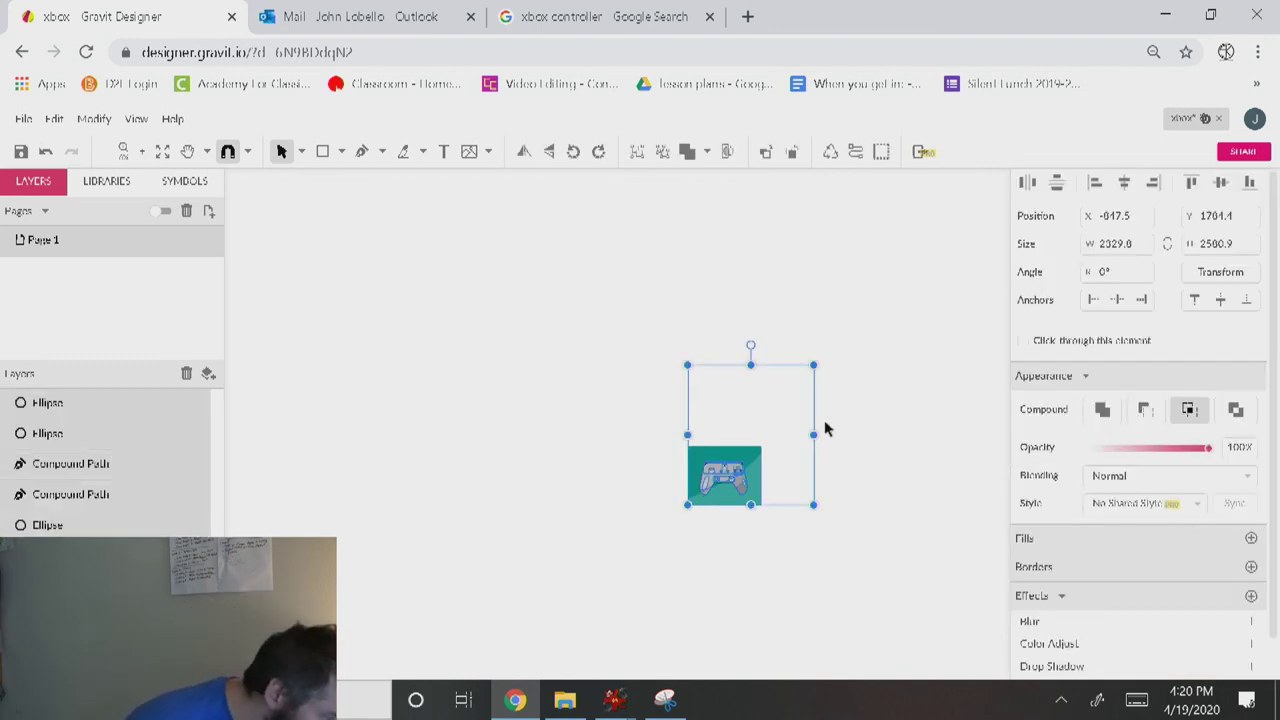
scroll(820, 428, up, 1)
scroll(812, 436, up, 2)
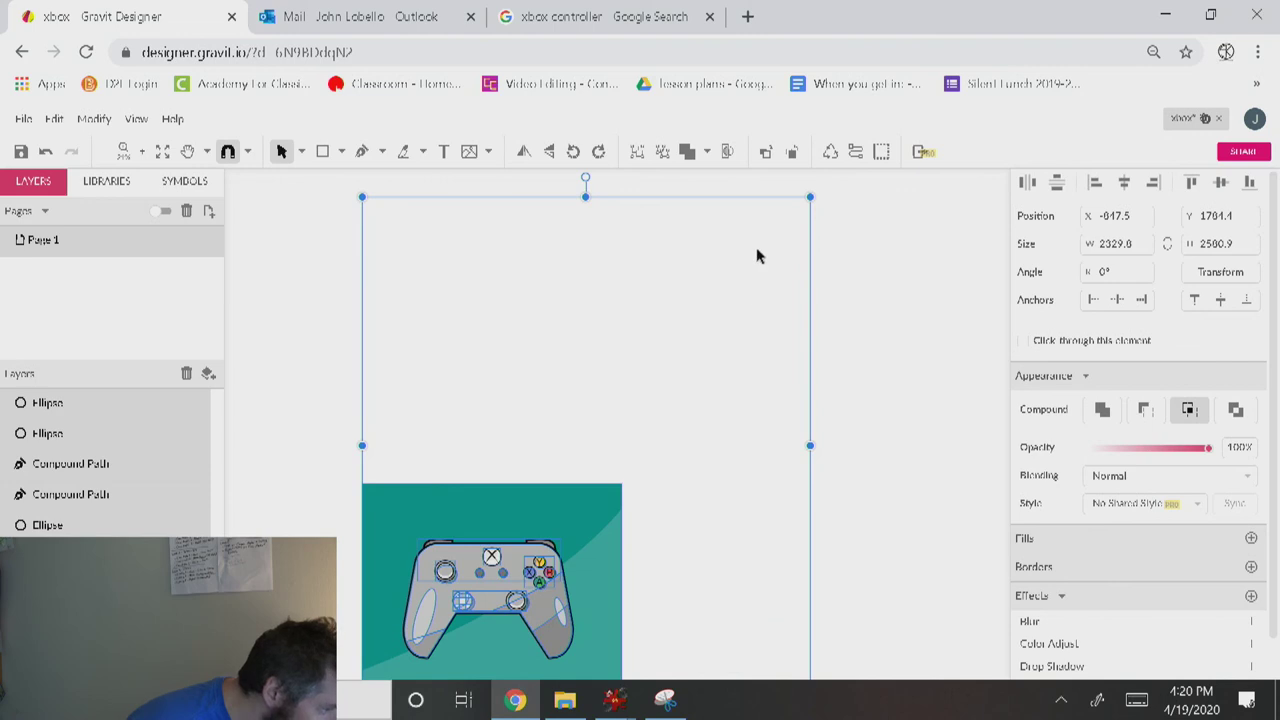
click(760, 296)
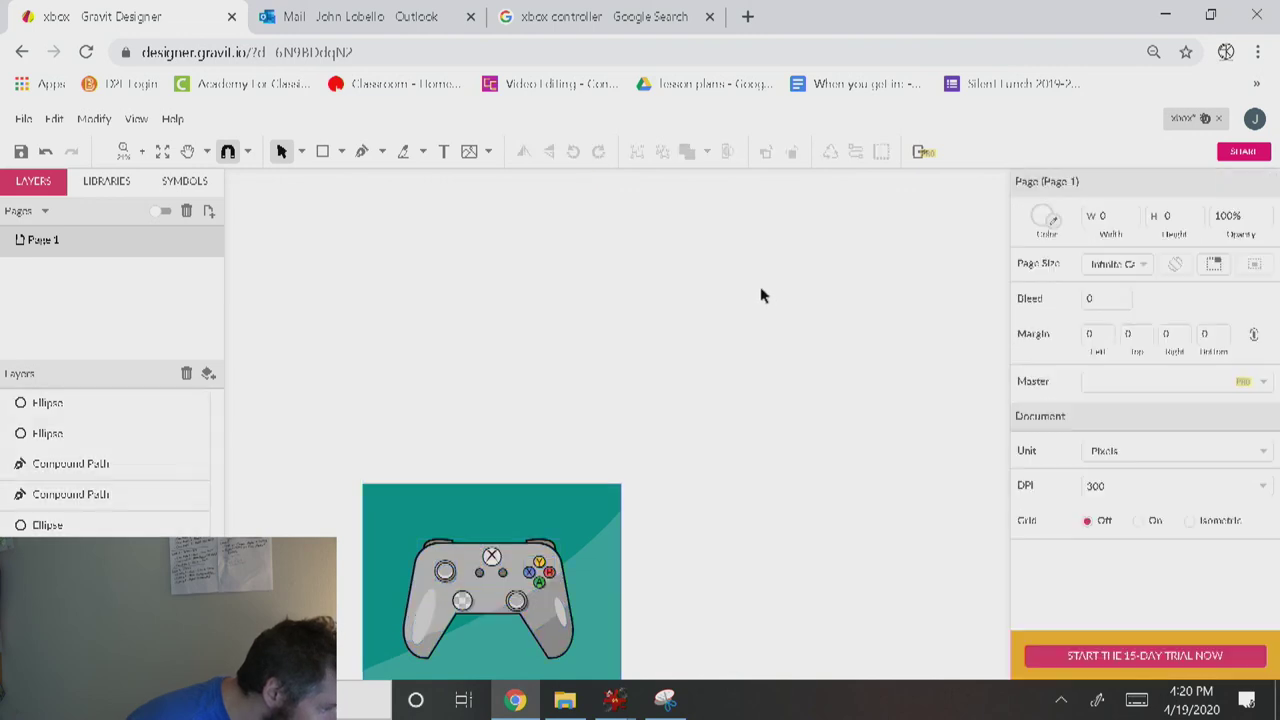
Select the teal background group and the controller to inspect their extents, and clear the selection.
click(570, 515)
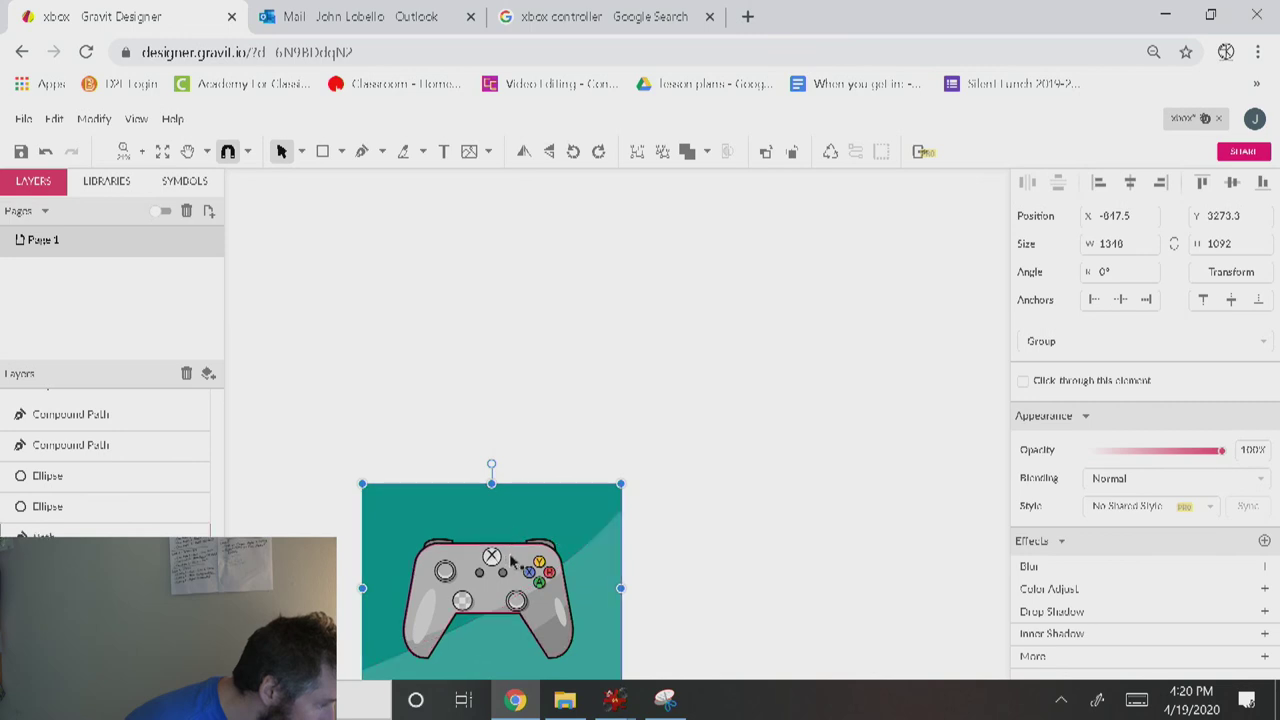
double_click(515, 560)
click(612, 576)
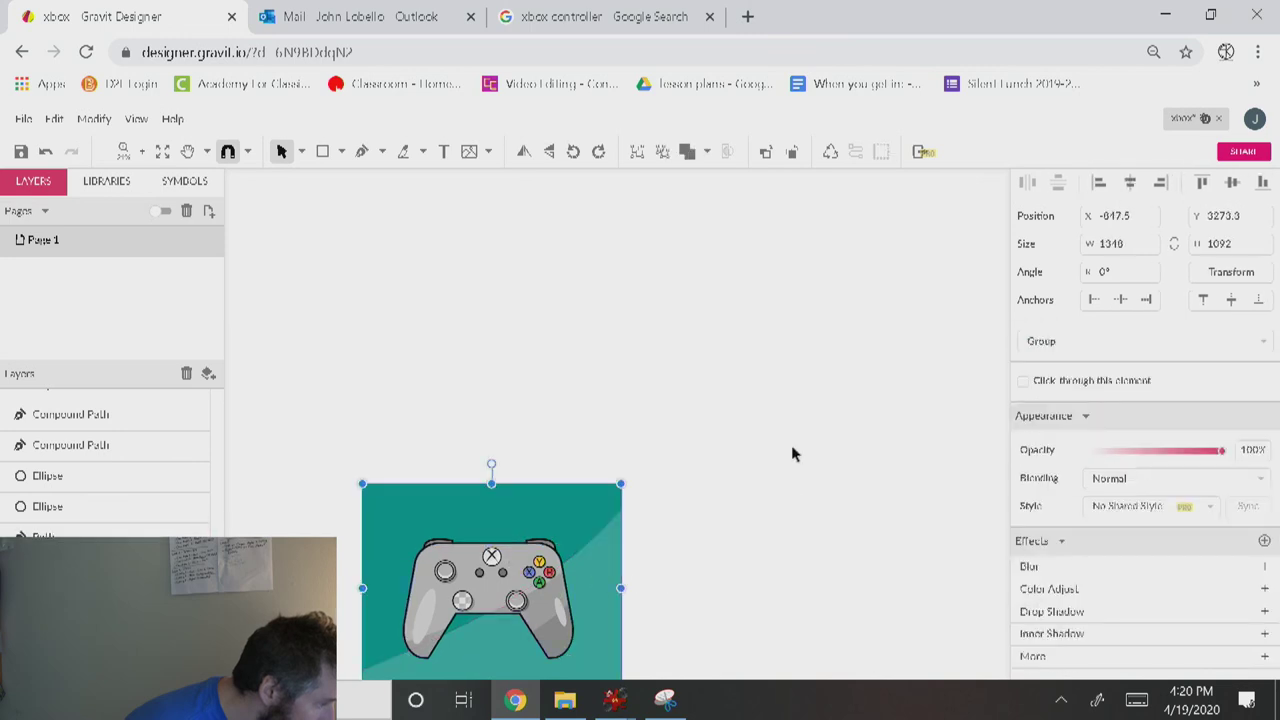
click(517, 390)
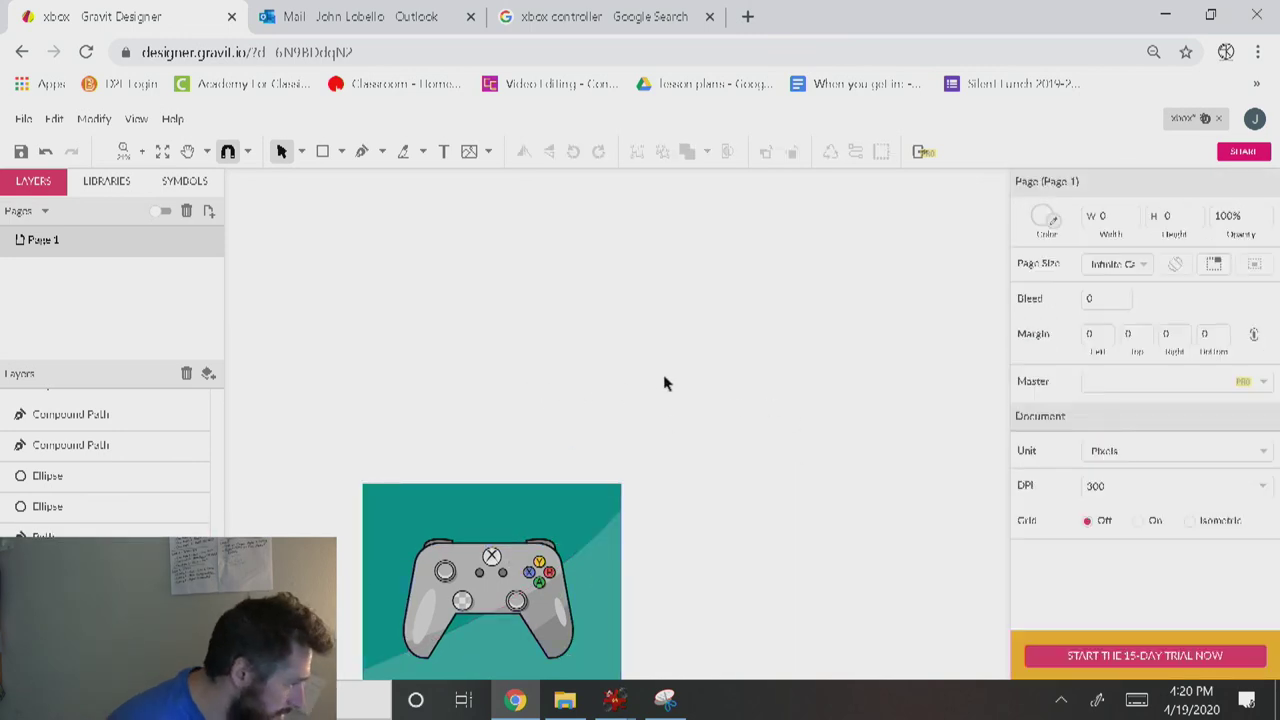
Sweep selection areas over the blank canvas above the artwork to find leftover objects beyond the background.
drag(663, 380, 855, 184)
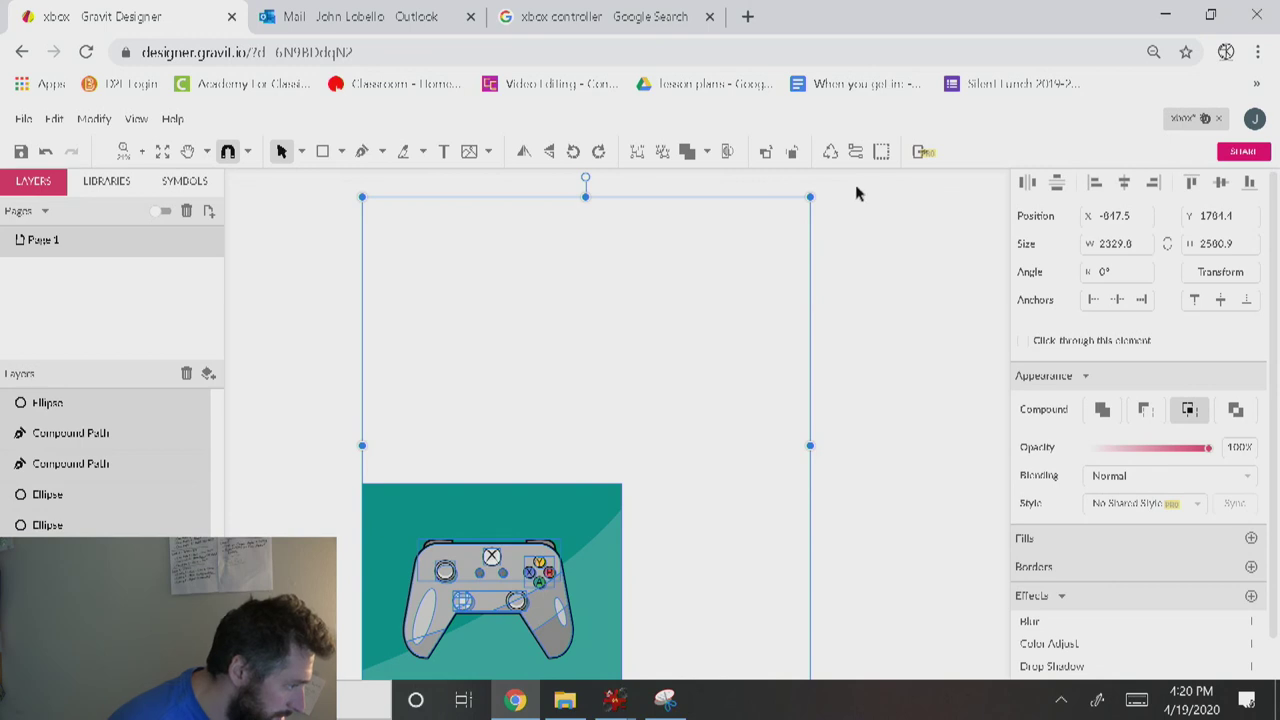
click(805, 212)
drag(750, 210, 896, 177)
drag(900, 262, 254, 176)
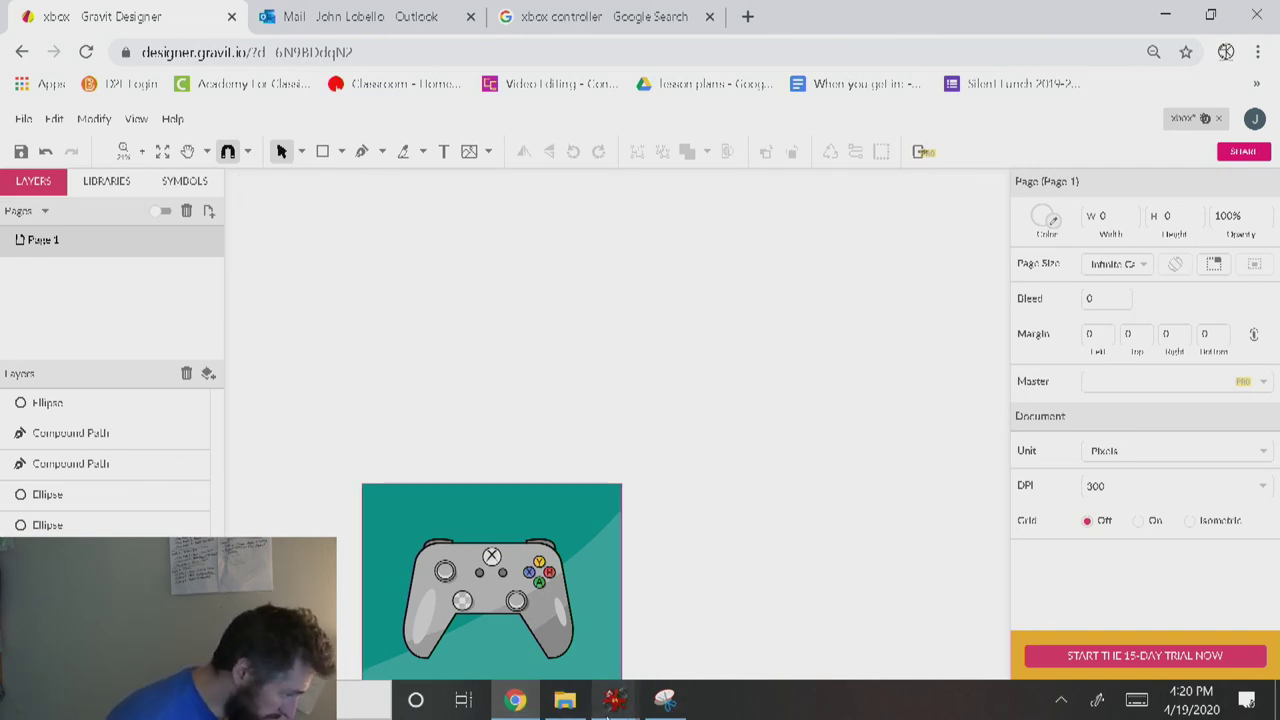
Check the open image viewer windows and the Pictures folder, and return to the controller design in Gravit Designer.
mouse_move(615, 705)
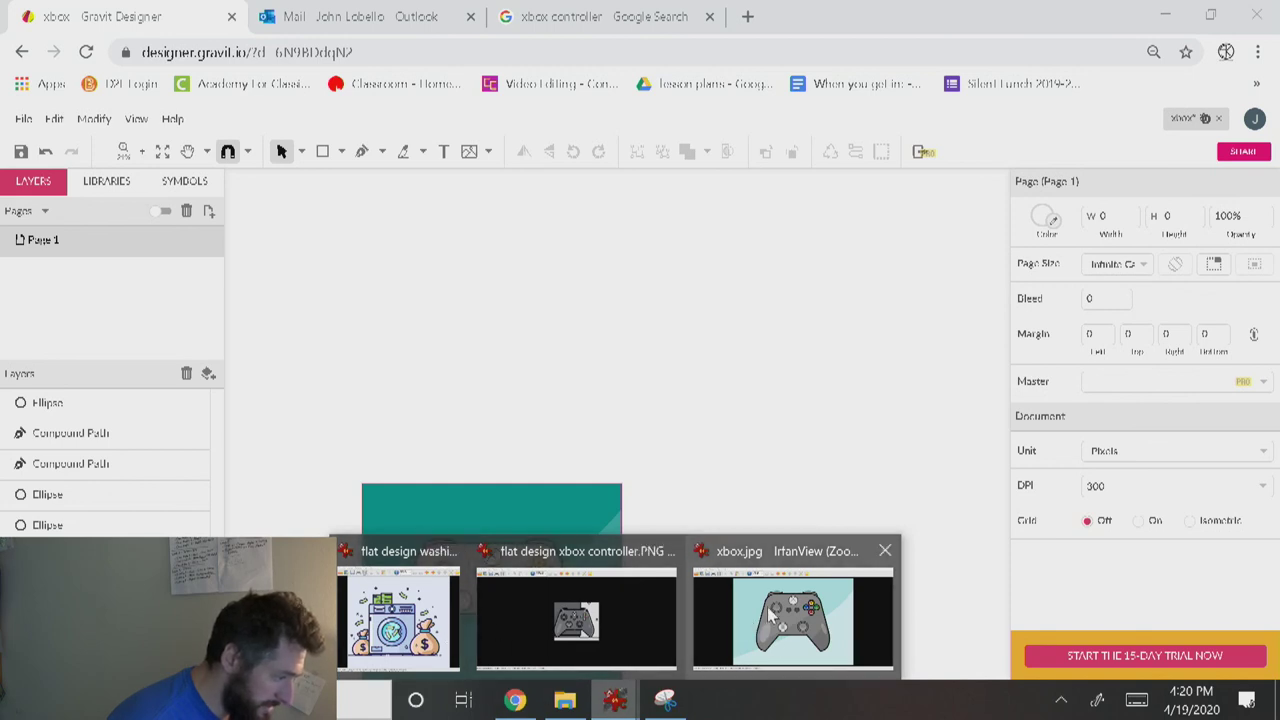
click(560, 703)
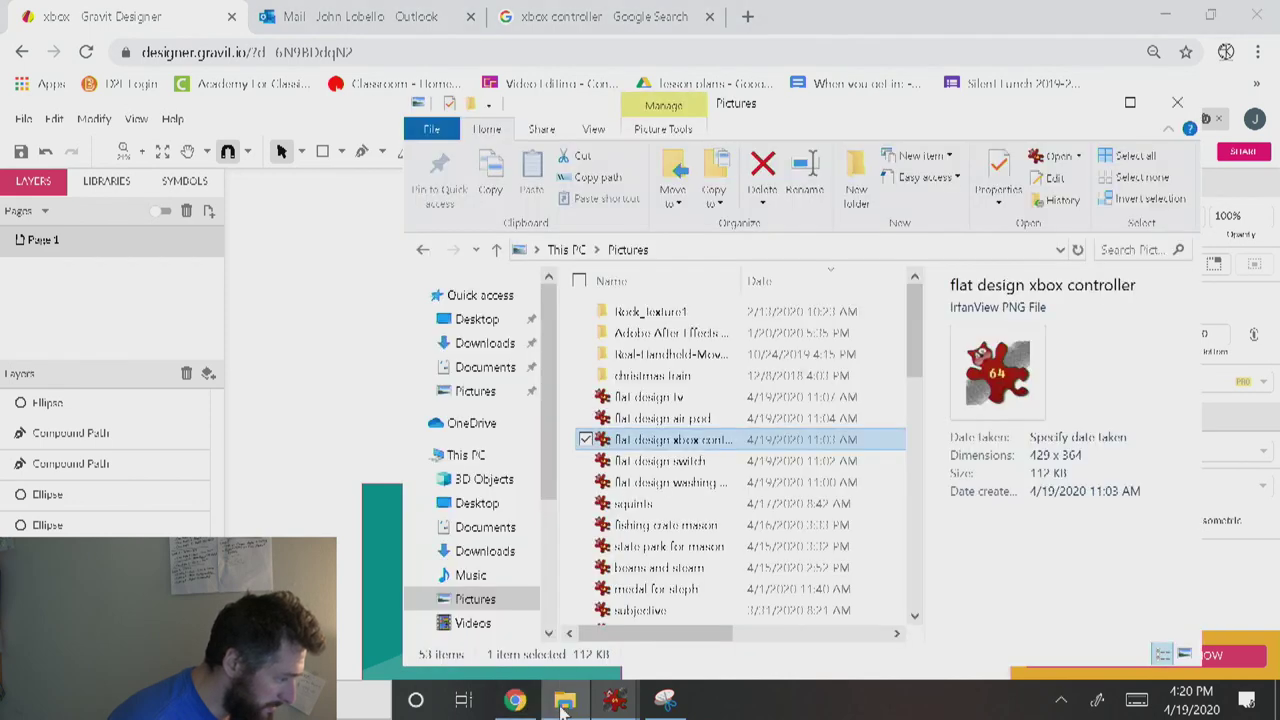
click(795, 716)
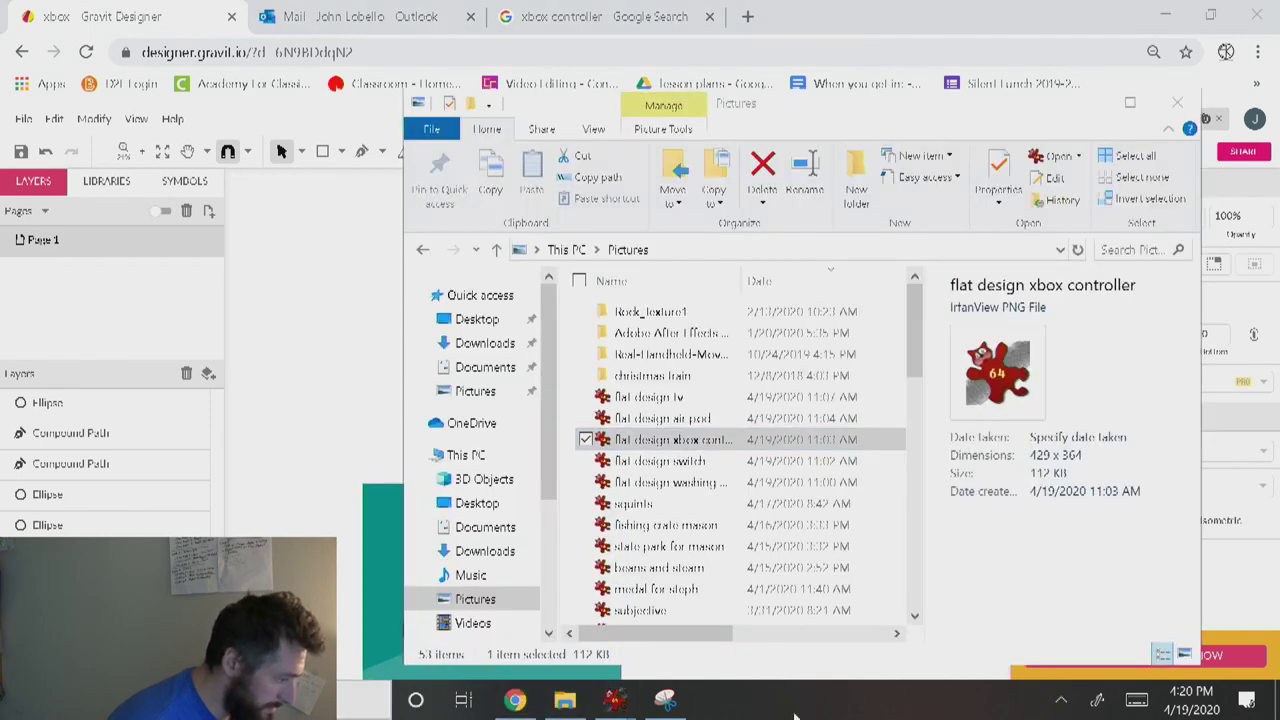
click(317, 488)
Export the illustration as a JPG image to the Documents folder and open the exported file in IrfanView.
click(23, 118)
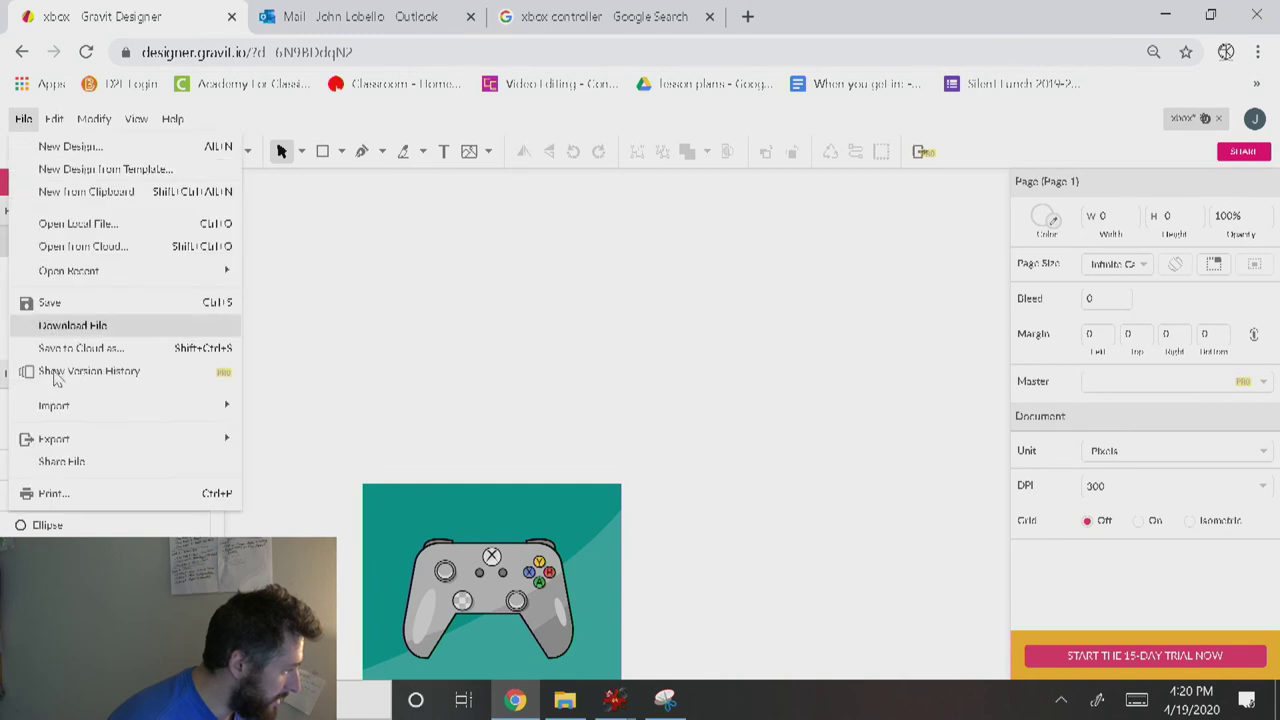
click(23, 118)
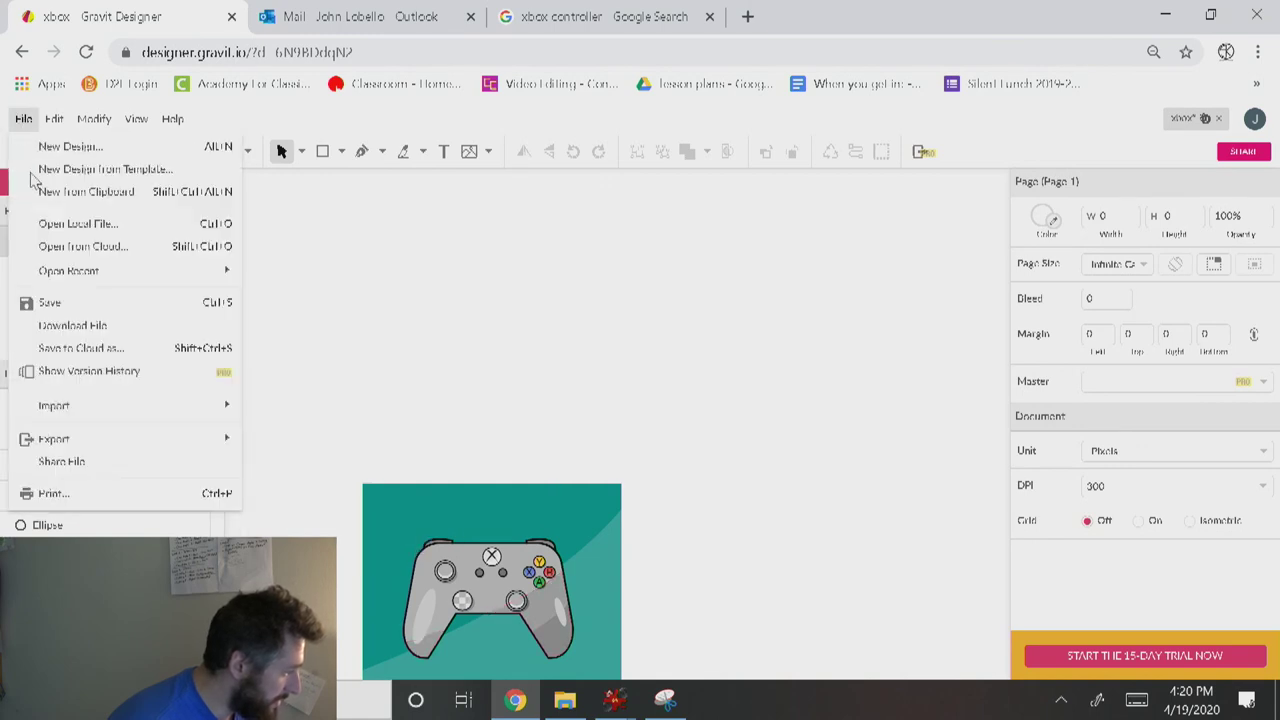
mouse_move(114, 440)
click(354, 482)
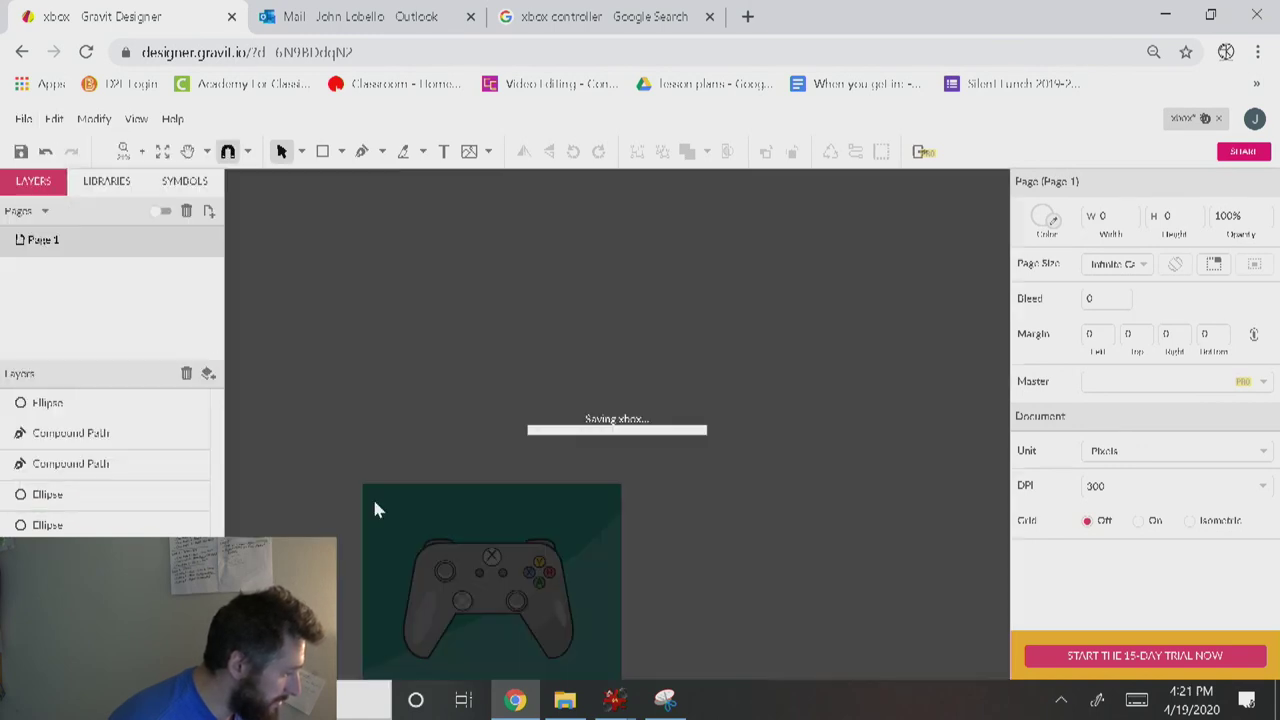
click(962, 614)
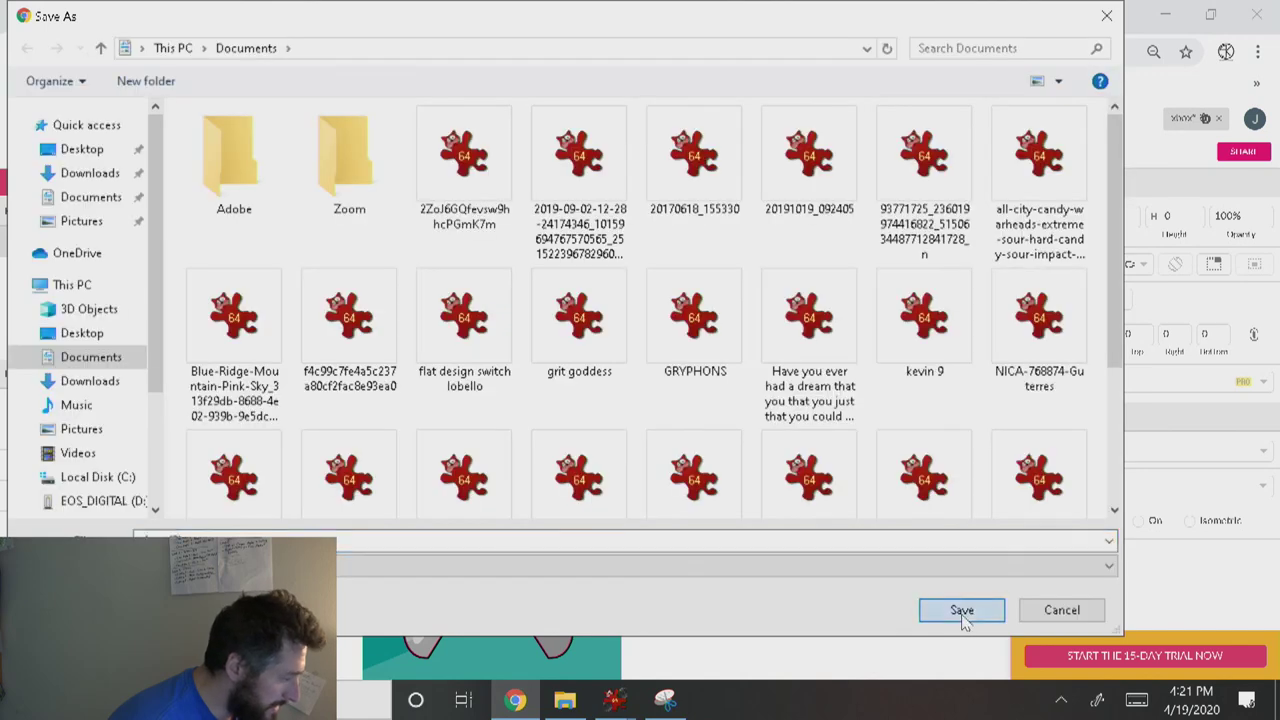
click(120, 655)
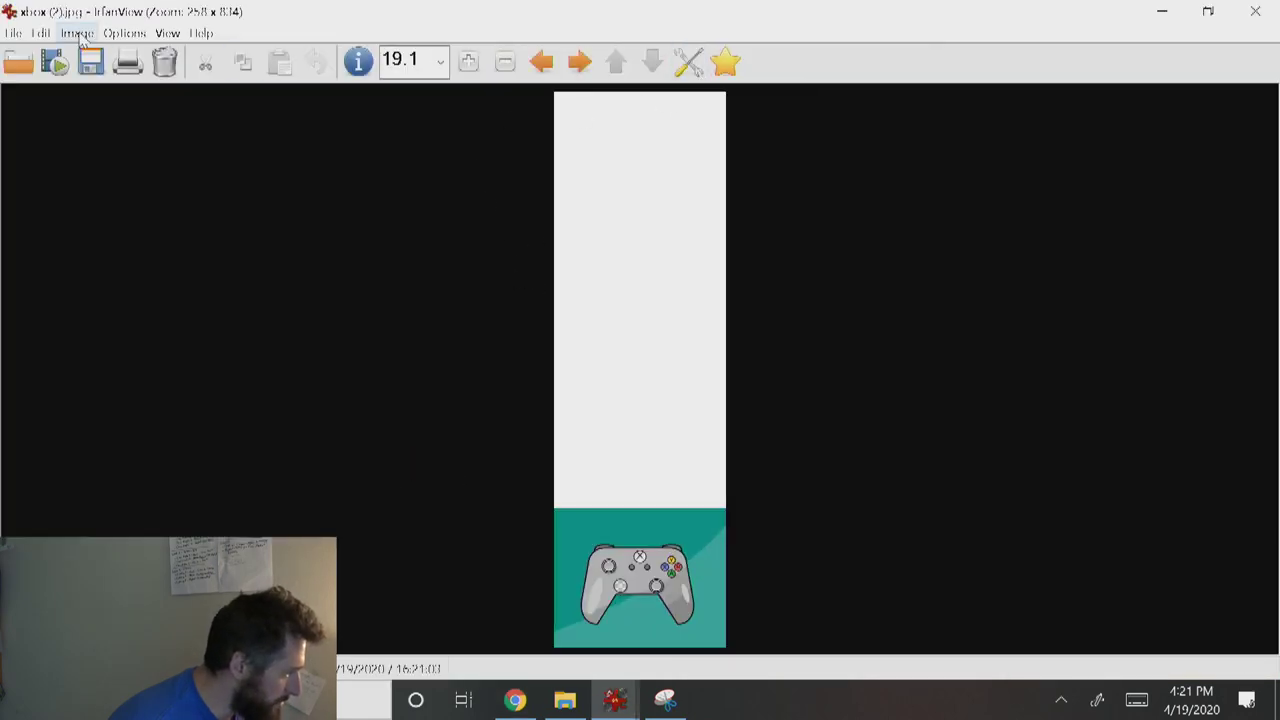
Open the list of editing commands for the exported controller image.
click(40, 33)
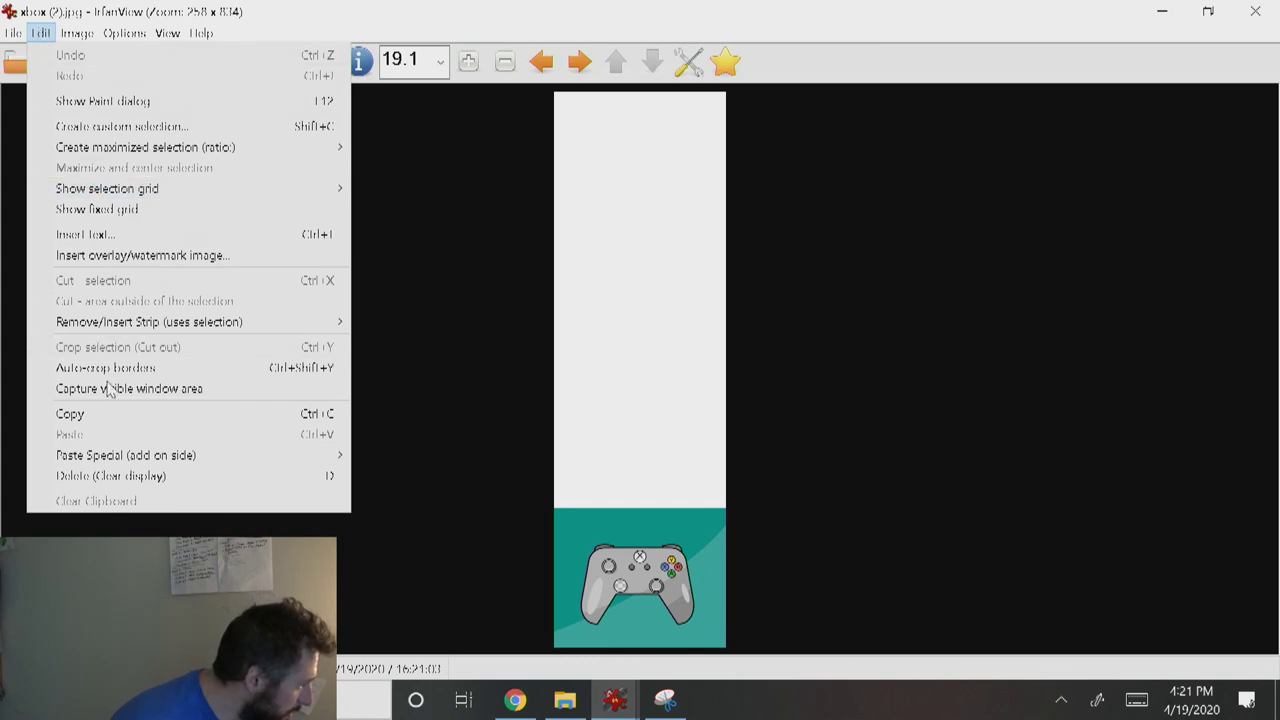